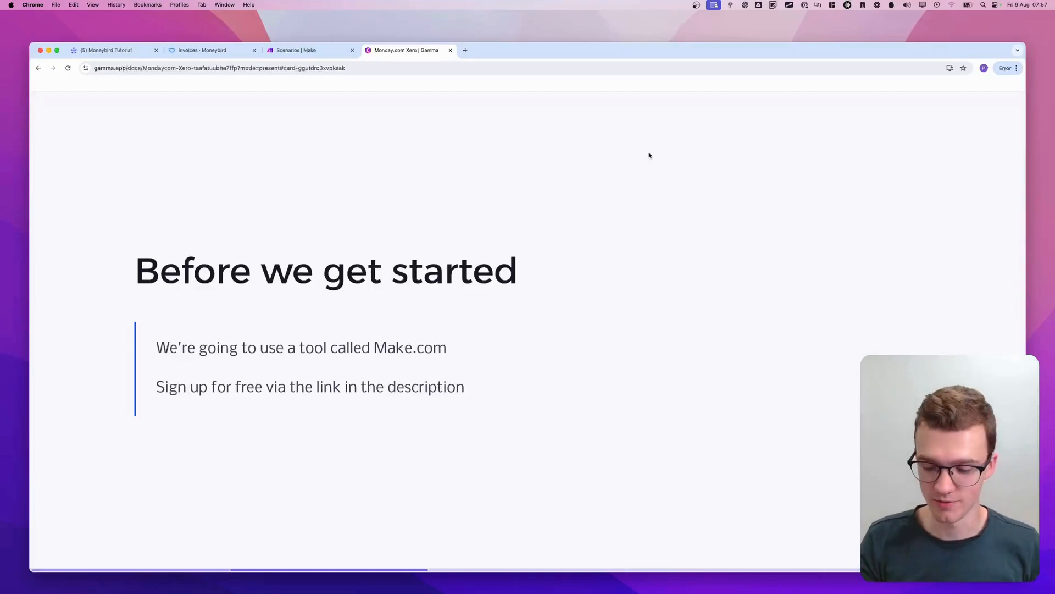
pyautogui.press('Right')
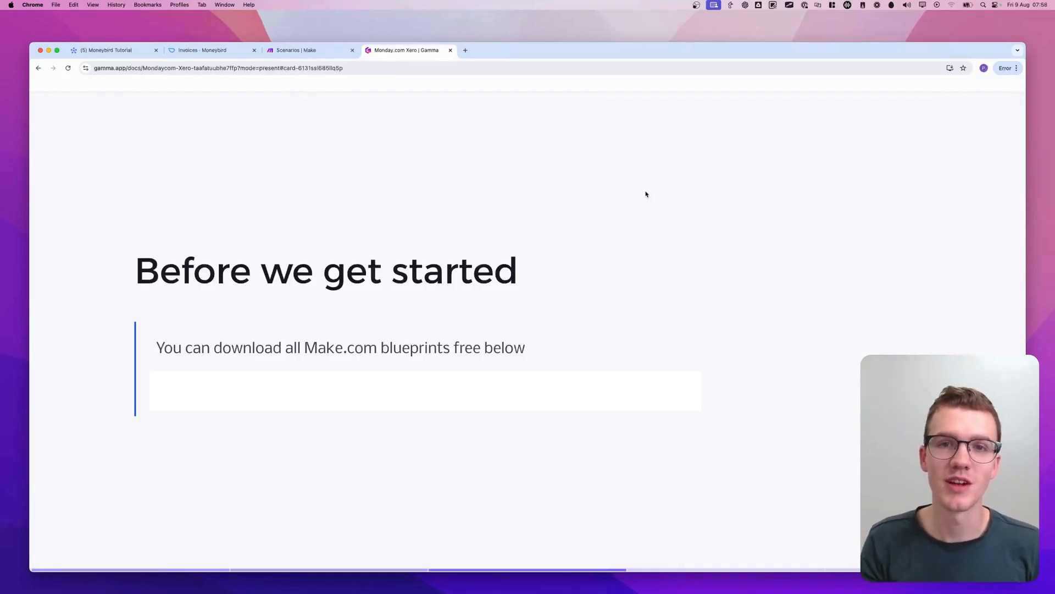
pyautogui.press('Right')
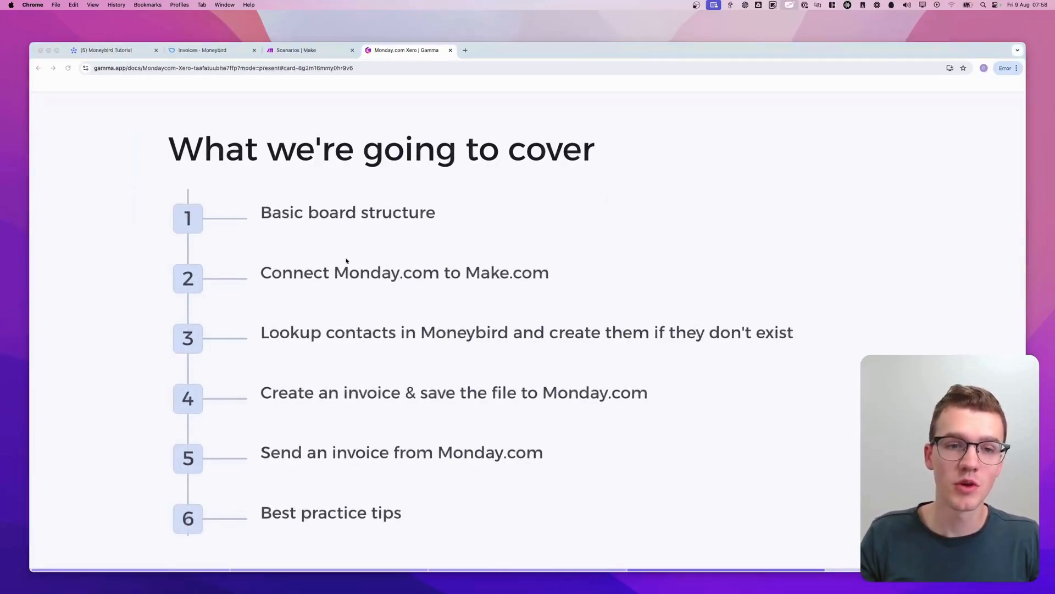
pyautogui.moveTo(225, 233)
pyautogui.mouseDown()
pyautogui.moveTo(370, 238)
pyautogui.moveTo(431, 226)
pyautogui.mouseUp()
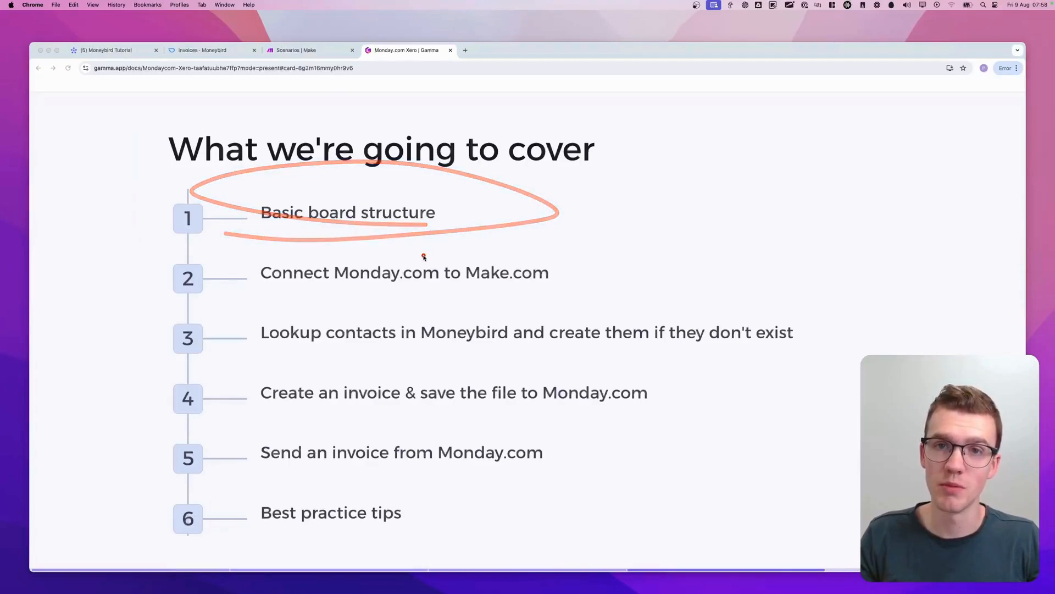
pyautogui.moveTo(242, 295)
pyautogui.mouseDown()
pyautogui.moveTo(664, 267)
pyautogui.moveTo(197, 276)
pyautogui.moveTo(300, 304)
pyautogui.mouseUp()
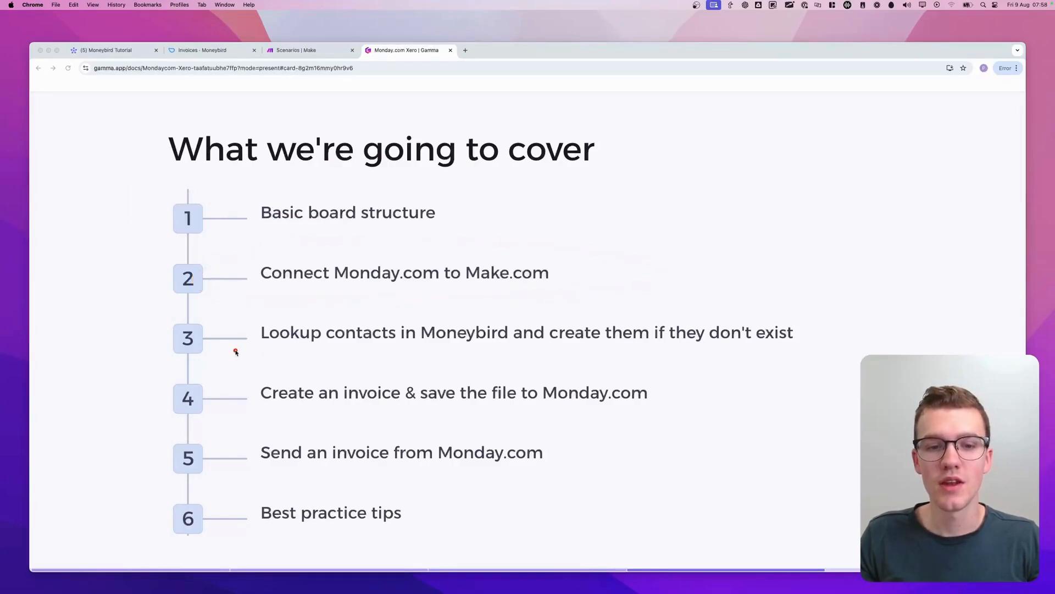
pyautogui.moveTo(235, 350)
pyautogui.mouseDown()
pyautogui.moveTo(653, 360)
pyautogui.moveTo(886, 345)
pyautogui.moveTo(637, 311)
pyautogui.moveTo(336, 302)
pyautogui.moveTo(183, 329)
pyautogui.moveTo(294, 357)
pyautogui.mouseUp()
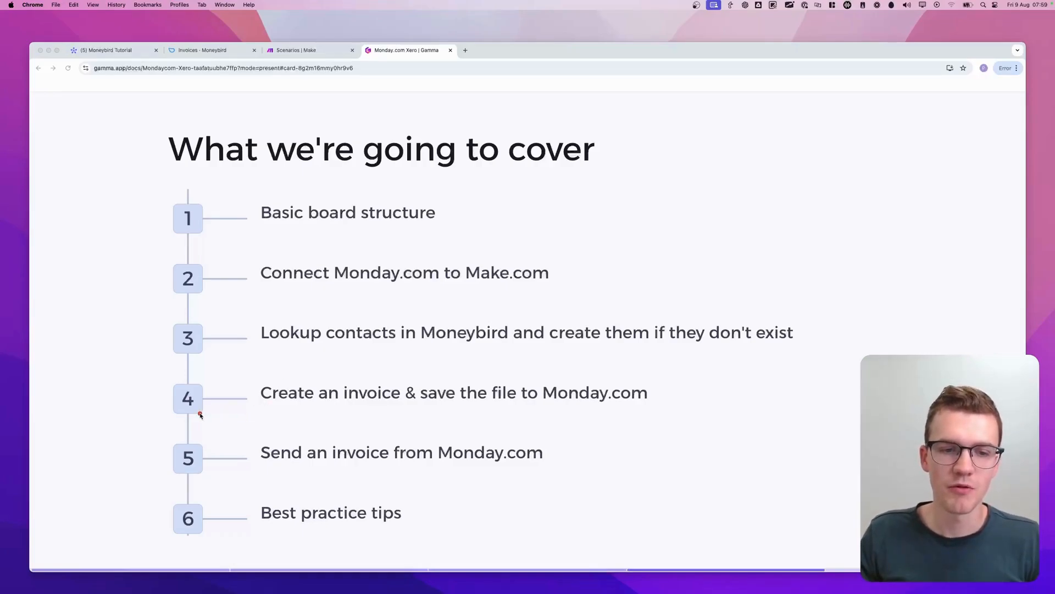
pyautogui.moveTo(178, 418)
pyautogui.mouseDown()
pyautogui.moveTo(427, 427)
pyautogui.moveTo(725, 384)
pyautogui.moveTo(127, 377)
pyautogui.moveTo(204, 429)
pyautogui.mouseUp()
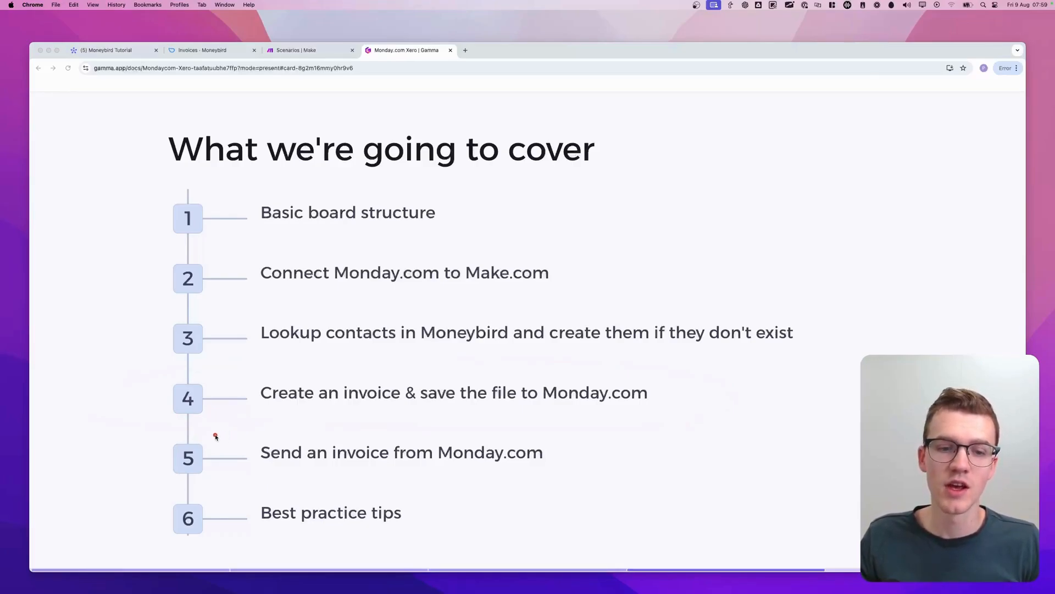
pyautogui.moveTo(170, 437)
pyautogui.mouseDown()
pyautogui.moveTo(399, 437)
pyautogui.moveTo(587, 453)
pyautogui.moveTo(407, 477)
pyautogui.moveTo(139, 471)
pyautogui.moveTo(194, 440)
pyautogui.mouseUp()
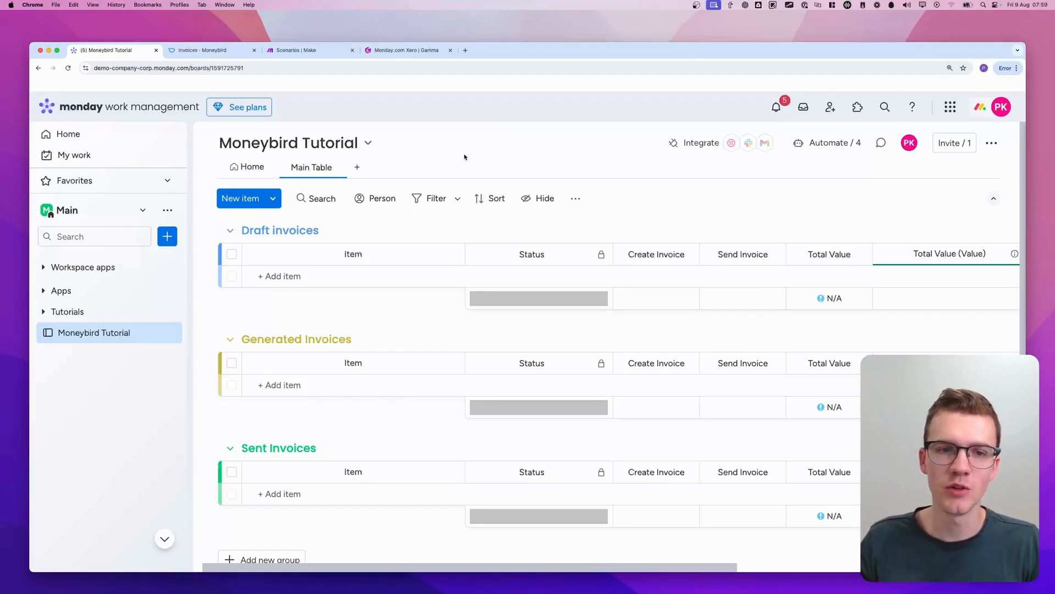
pyautogui.hotkey('ctrl', 'a')
pyautogui.moveTo(222, 226); pyautogui.dragTo(238, 230)
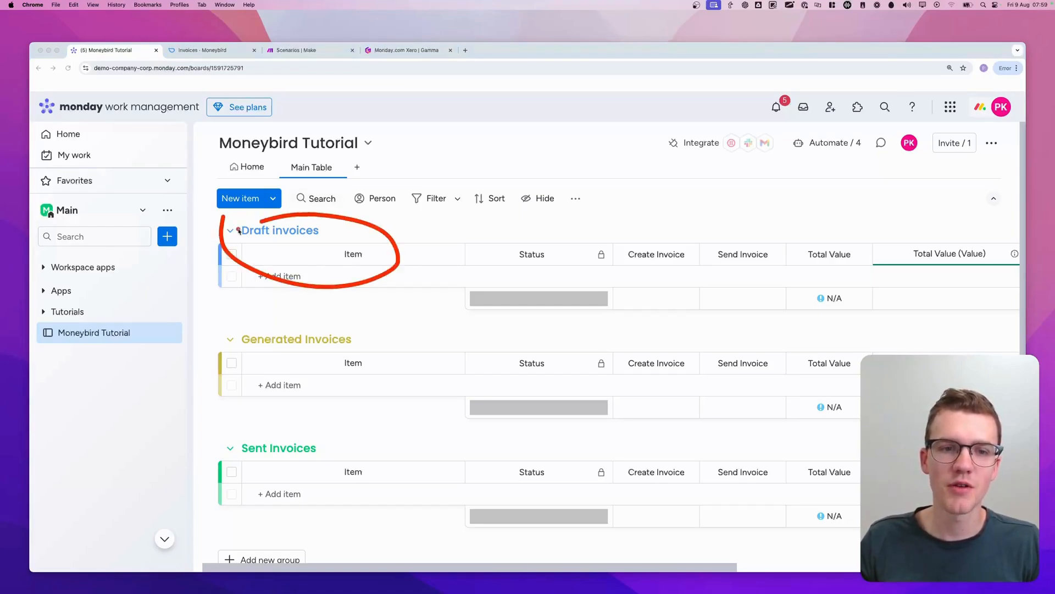
pyautogui.moveTo(366, 330)
pyautogui.mouseDown()
pyautogui.moveTo(221, 342)
pyautogui.moveTo(403, 344)
pyautogui.moveTo(299, 325)
pyautogui.mouseUp()
pyautogui.moveTo(338, 418)
pyautogui.mouseDown()
pyautogui.moveTo(182, 491)
pyautogui.moveTo(300, 433)
pyautogui.mouseUp()
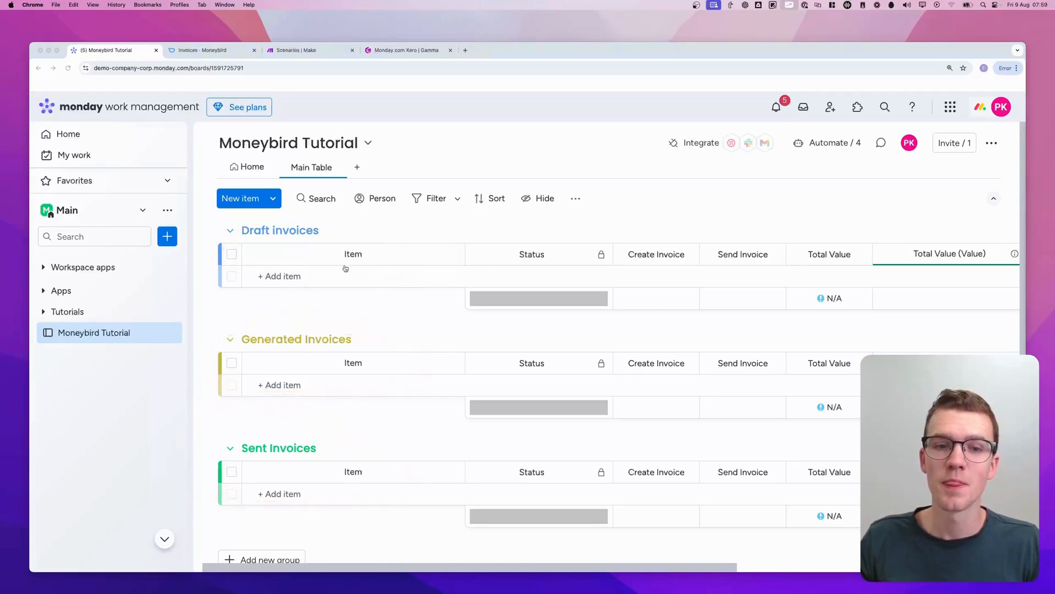
# Add an item named Test to the Draft invoices group
pyautogui.click(304, 276)
pyautogui.write('Test')
pyautogui.press('Return')
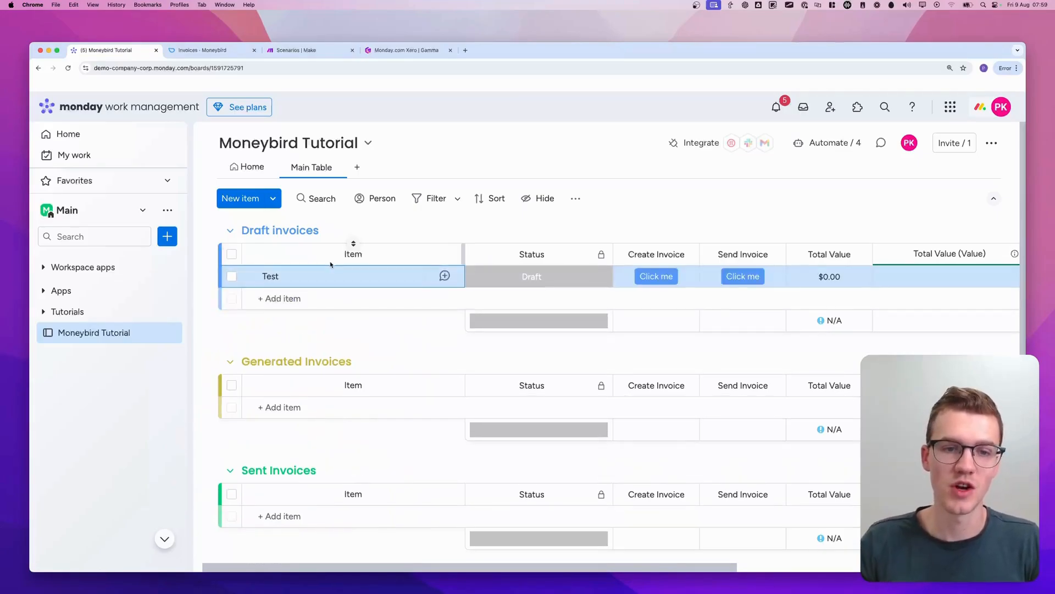
# Examine the status labels available for the Test item and the board's invoice, value and contact columns
pyautogui.click(505, 277)
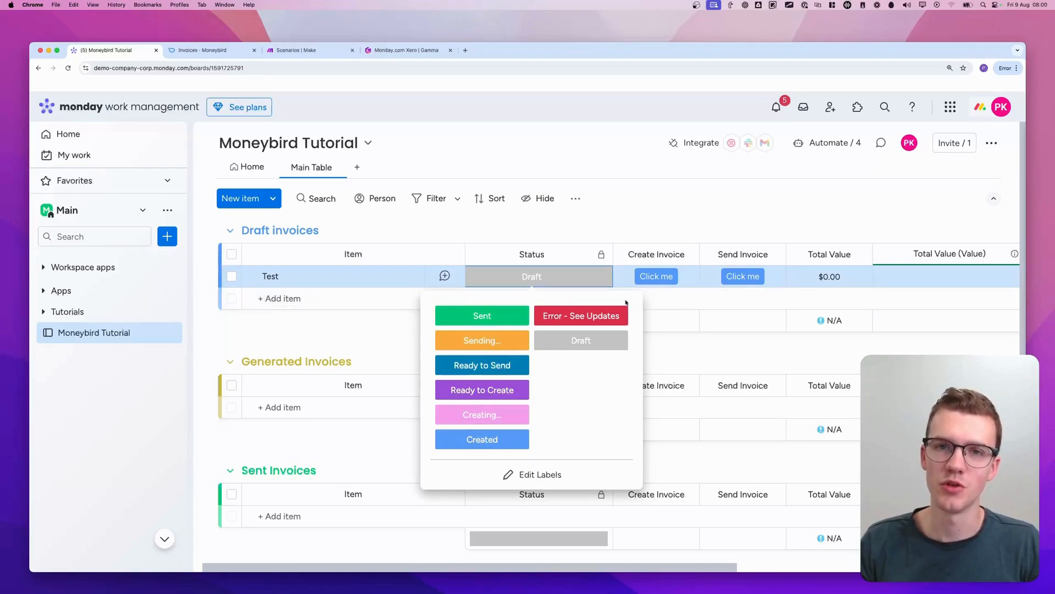
pyautogui.click(624, 238)
pyautogui.hscroll(1, 622, 242)
pyautogui.hscroll(2, 626, 249)
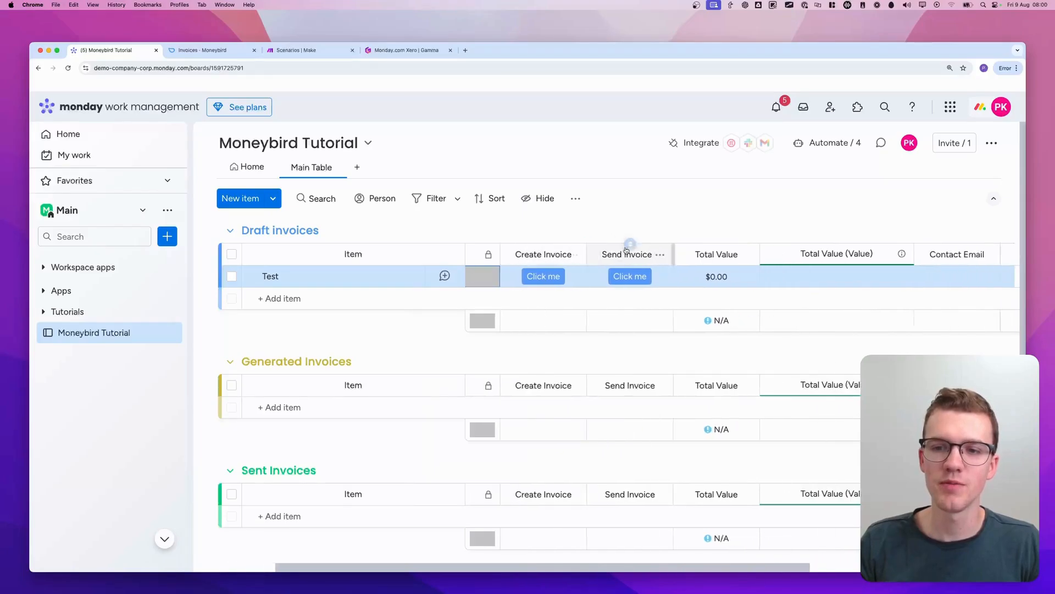
pyautogui.hscroll(3, 627, 252)
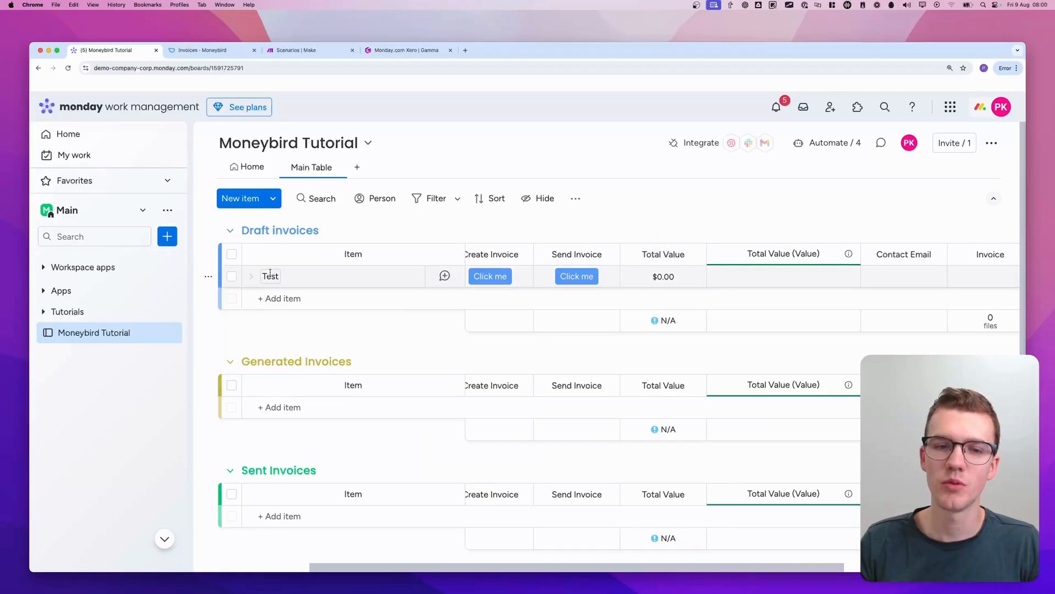
pyautogui.hscroll(5, 624, 327)
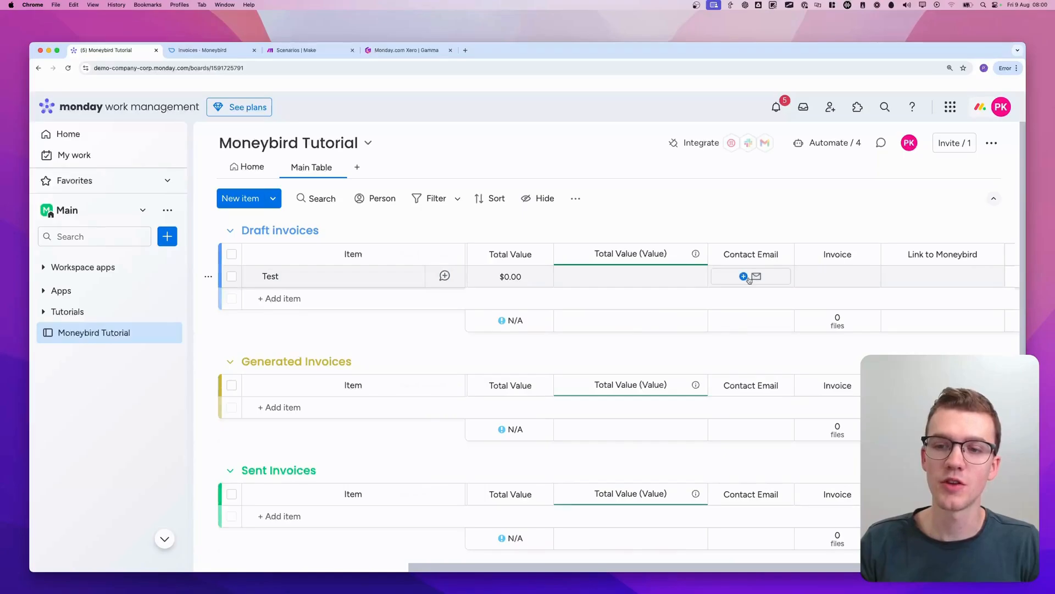
pyautogui.hscroll(1, 749, 279)
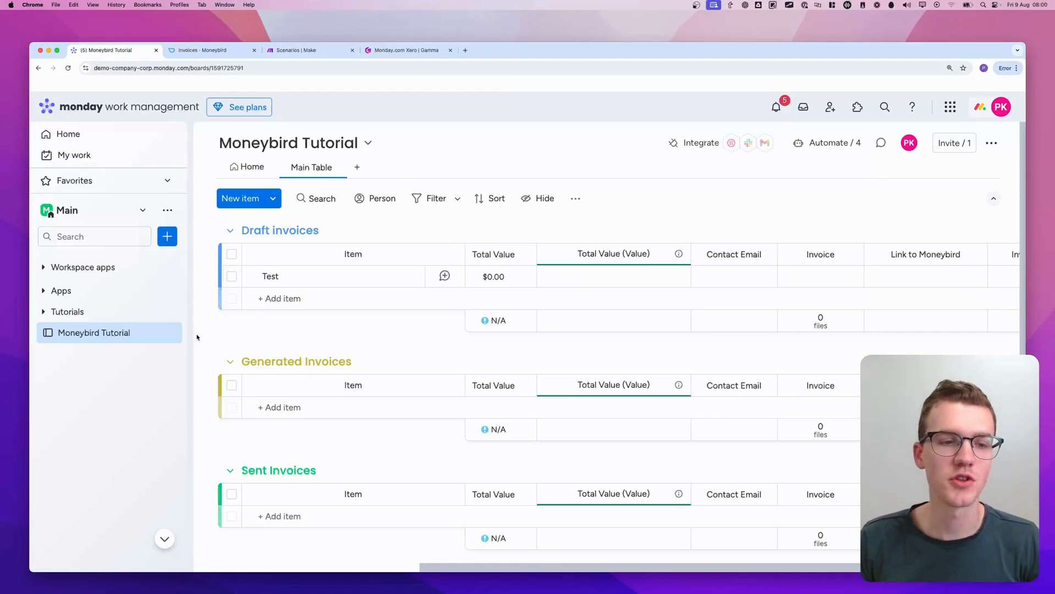
pyautogui.moveTo(37, 347)
pyautogui.mouseDown()
pyautogui.moveTo(211, 364)
pyautogui.moveTo(104, 361)
pyautogui.mouseUp()
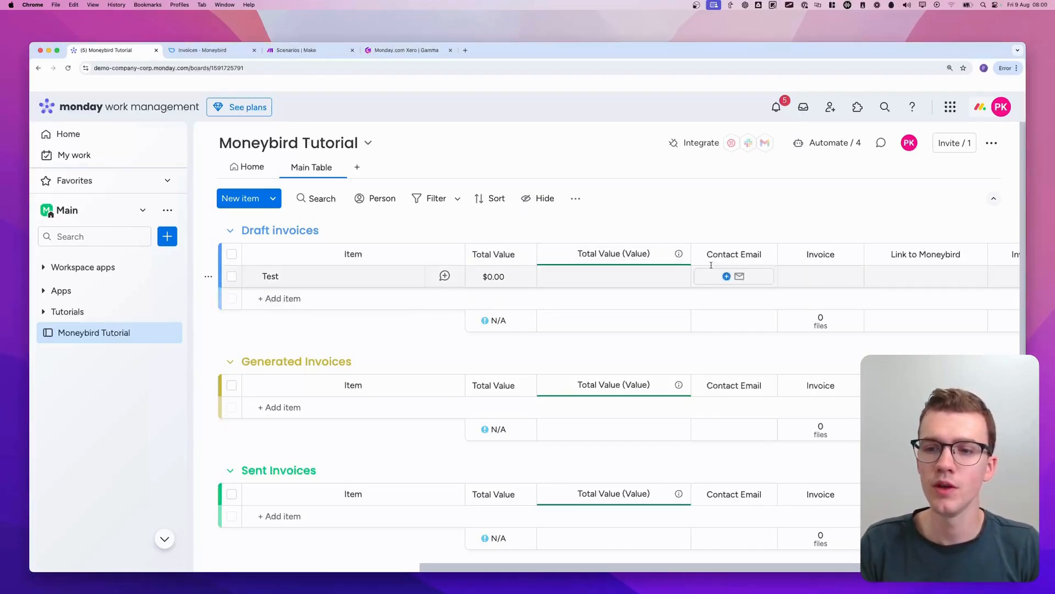
# Inspect the Invoice column's options and the Link to Moneybird cell of the Test item without changing them
pyautogui.click(749, 254)
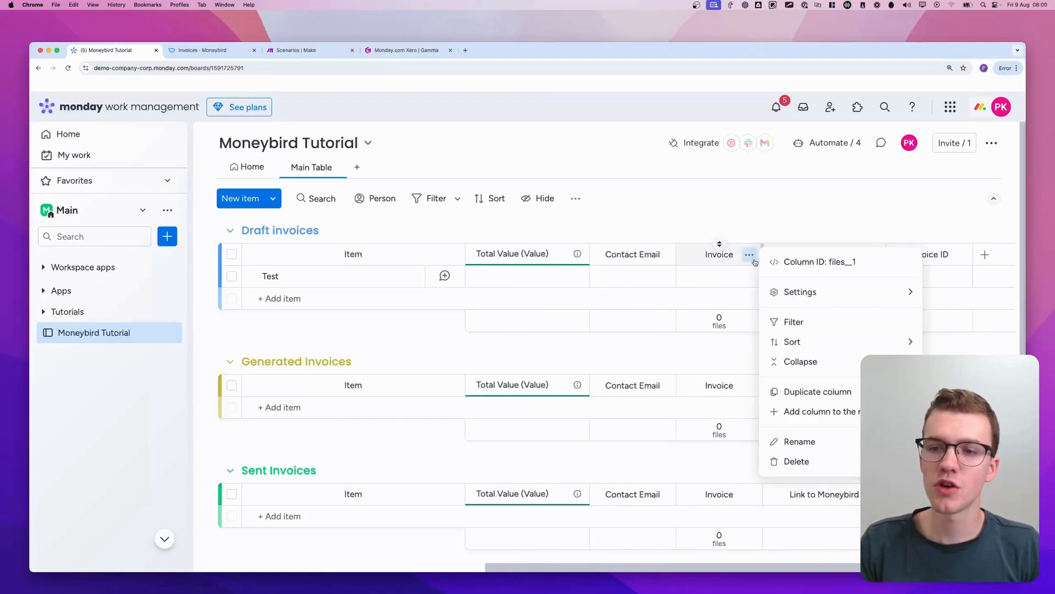
pyautogui.click(824, 234)
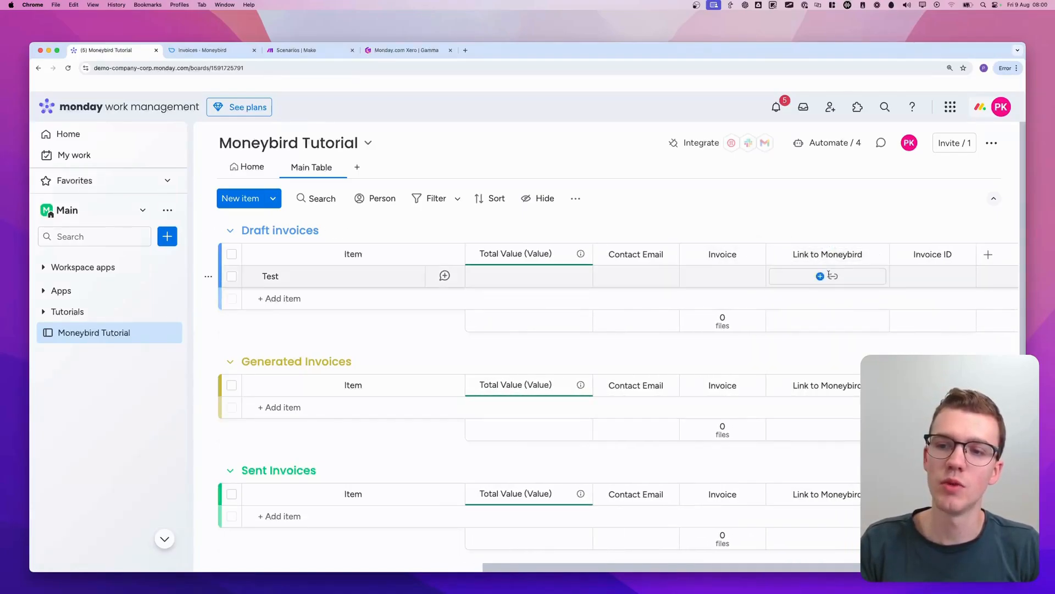
pyautogui.click(821, 276)
pyautogui.press('Escape')
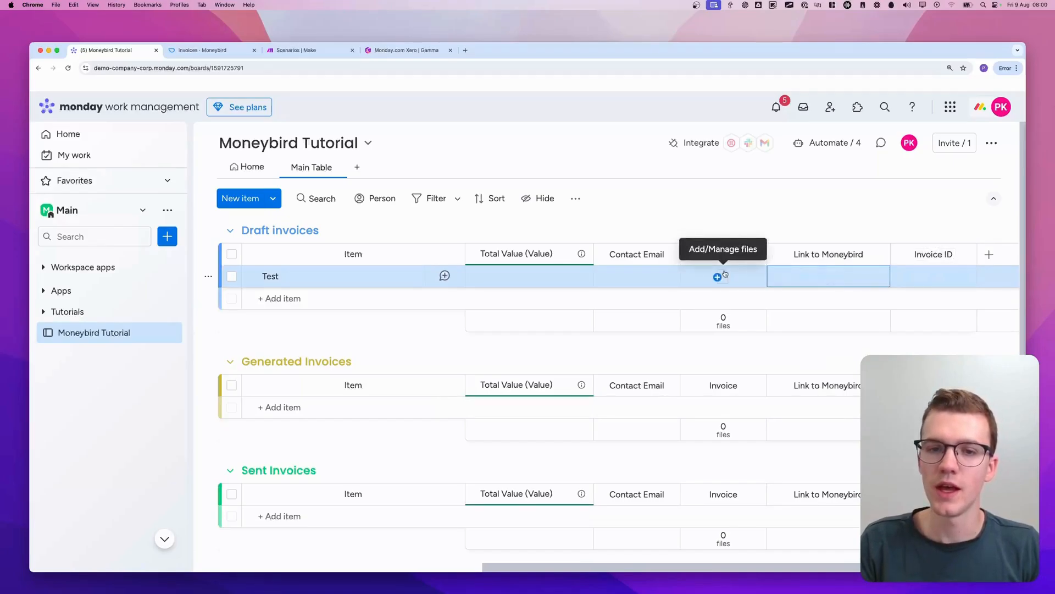
# Add a subitem named Test under the Test item in Draft invoices
pyautogui.hscroll(-10, 725, 273)
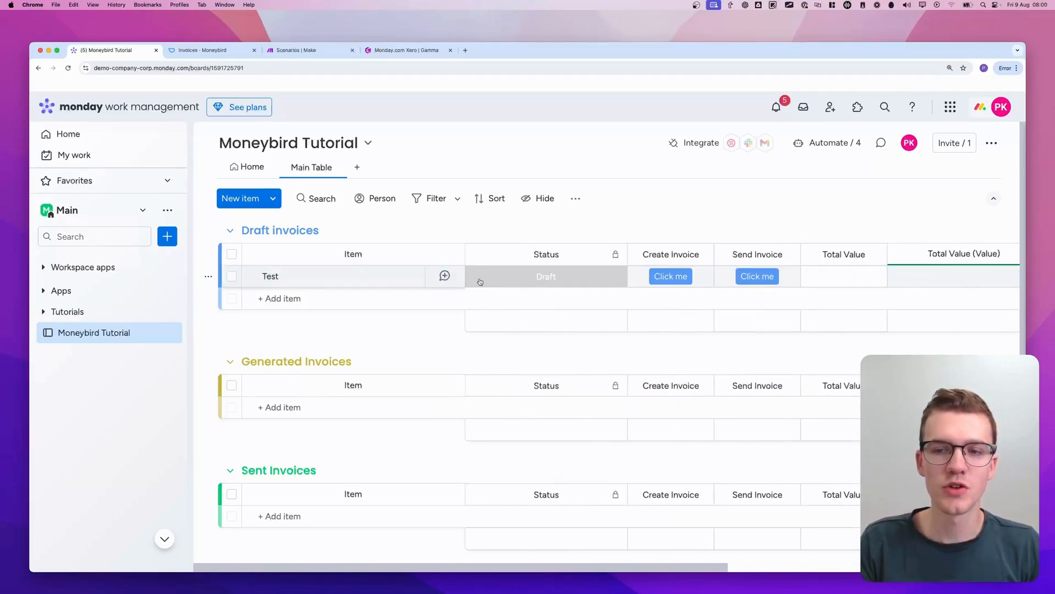
pyautogui.click(251, 275)
pyautogui.write('T')
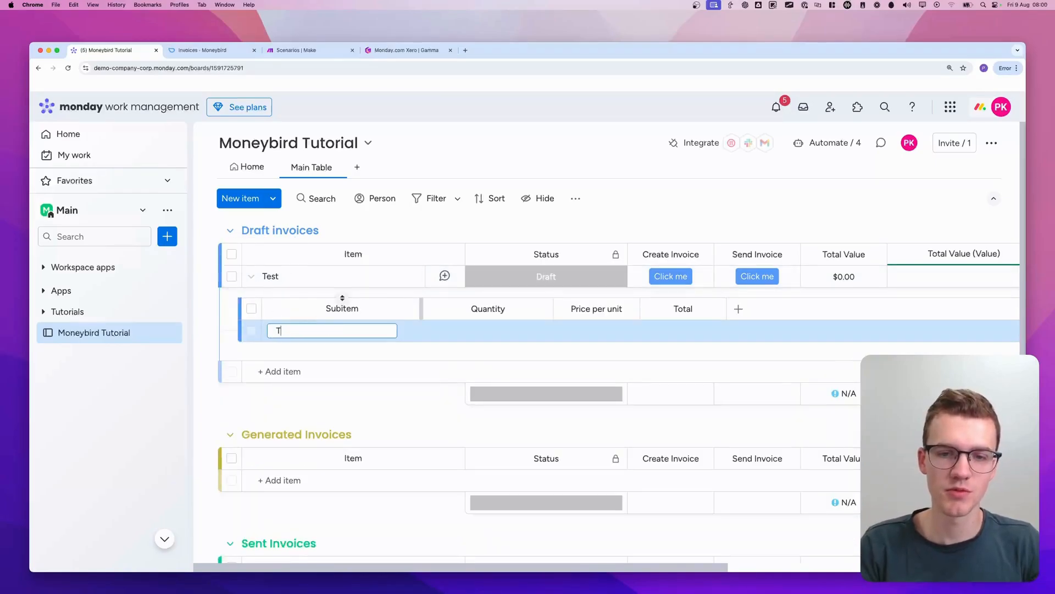
pyautogui.write('est')
pyautogui.press('Return')
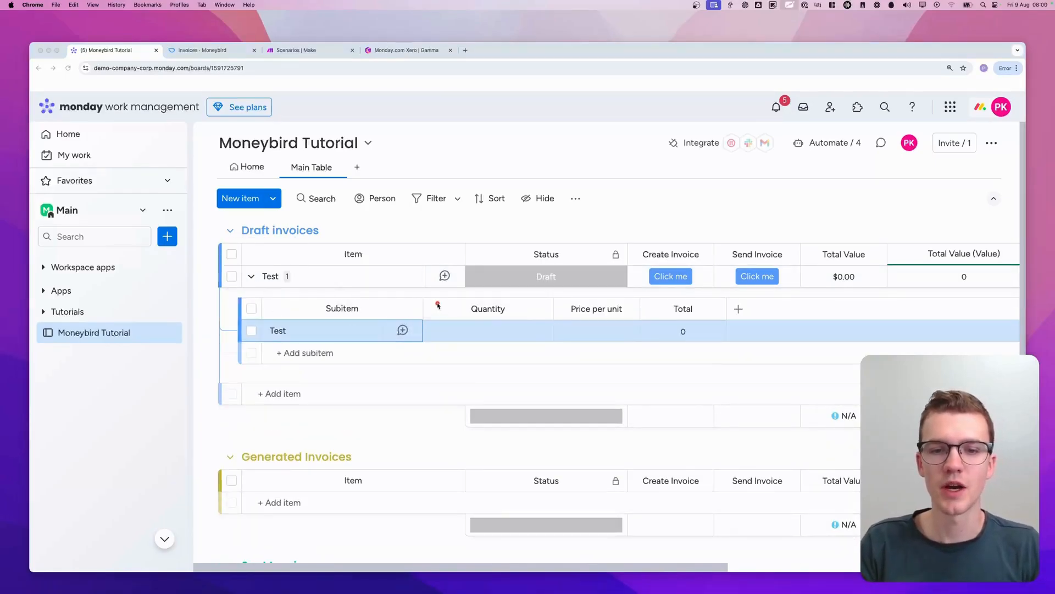
# Review the subitem Quantity and Price per unit columns and the formula behind the subitem Total
pyautogui.moveTo(426, 294)
pyautogui.mouseDown()
pyautogui.moveTo(553, 332)
pyautogui.moveTo(426, 292)
pyautogui.moveTo(435, 289)
pyautogui.mouseUp()
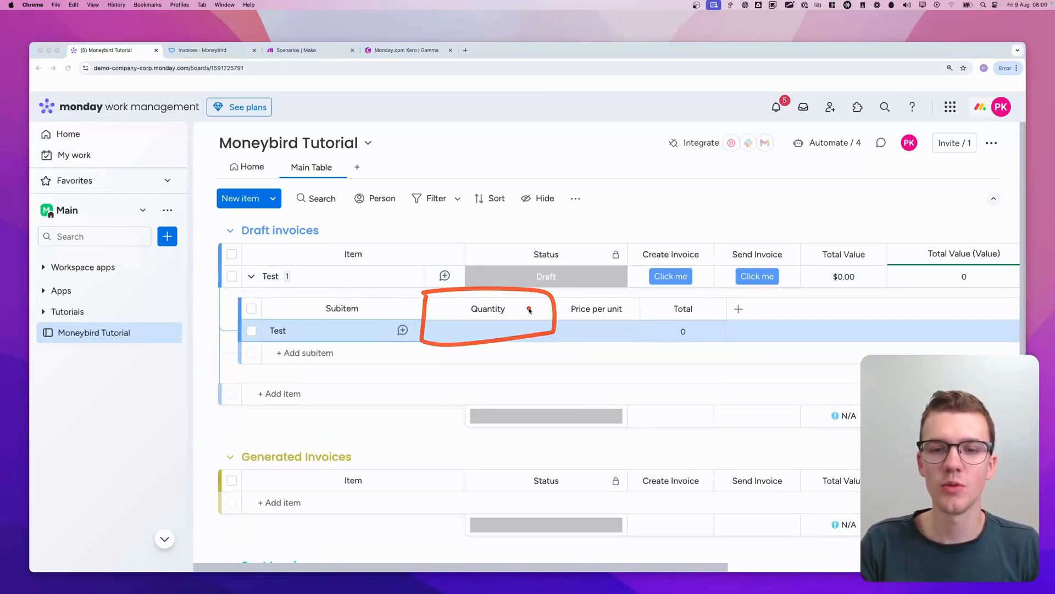
pyautogui.moveTo(549, 299)
pyautogui.mouseDown()
pyautogui.moveTo(583, 345)
pyautogui.moveTo(654, 293)
pyautogui.moveTo(554, 297)
pyautogui.mouseUp()
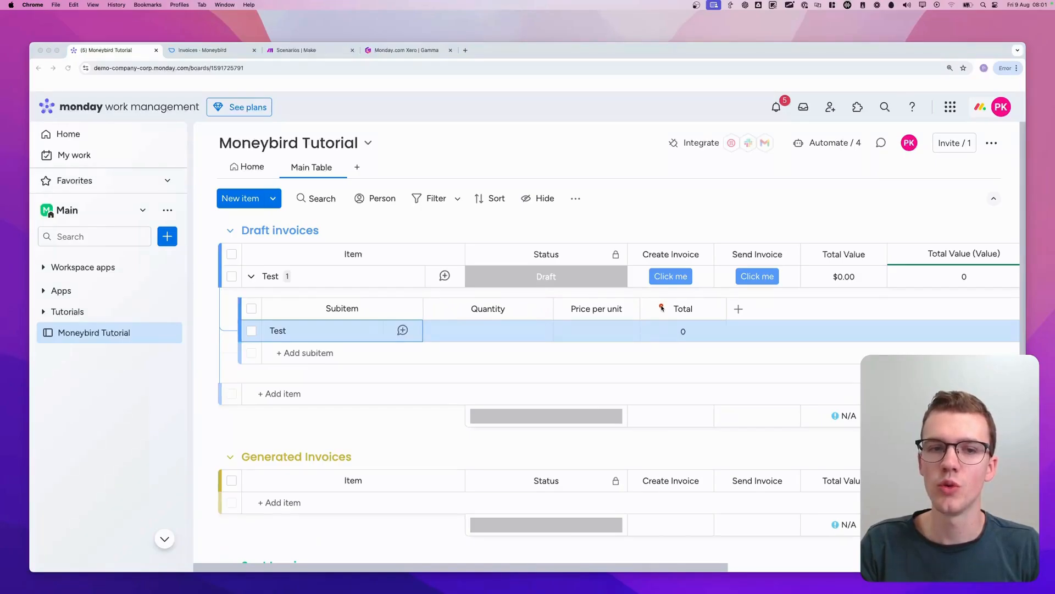
pyautogui.click(681, 329)
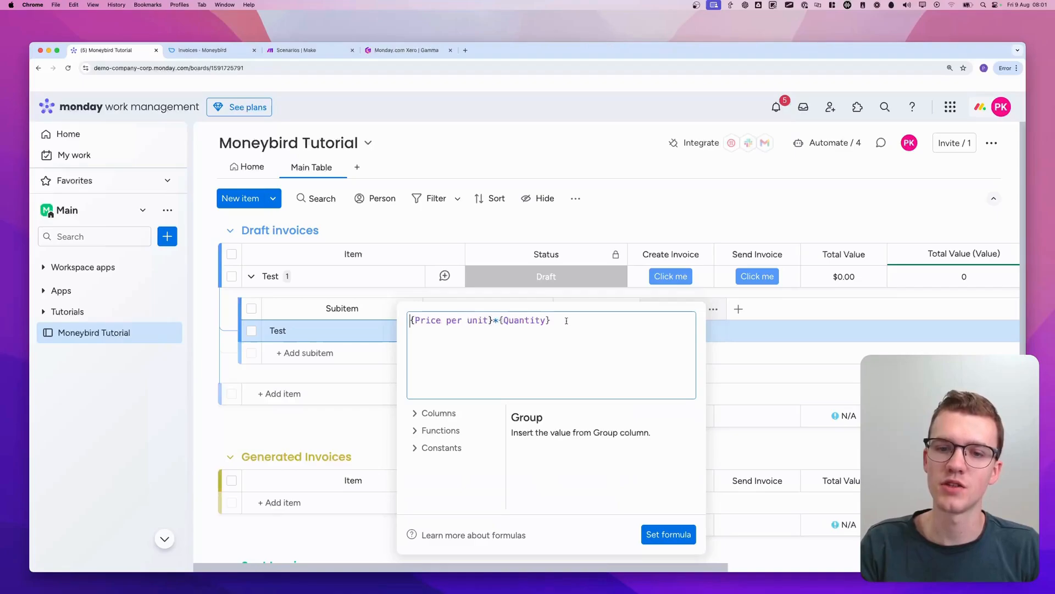
pyautogui.click(657, 215)
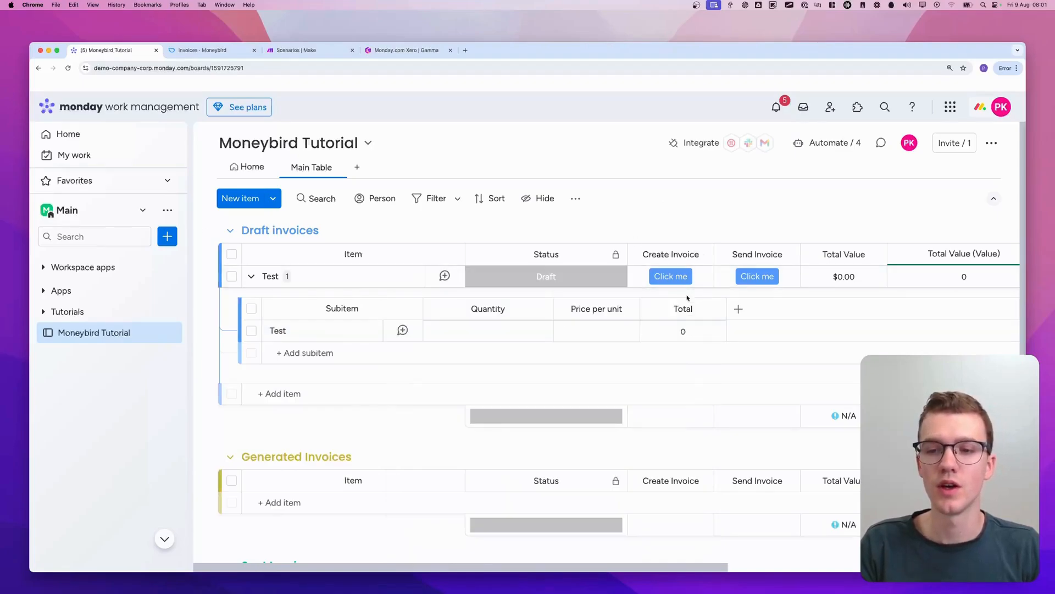
# Inspect the Total Value column's formula on the Test item and close it unchanged
pyautogui.hscroll(2, 858, 288)
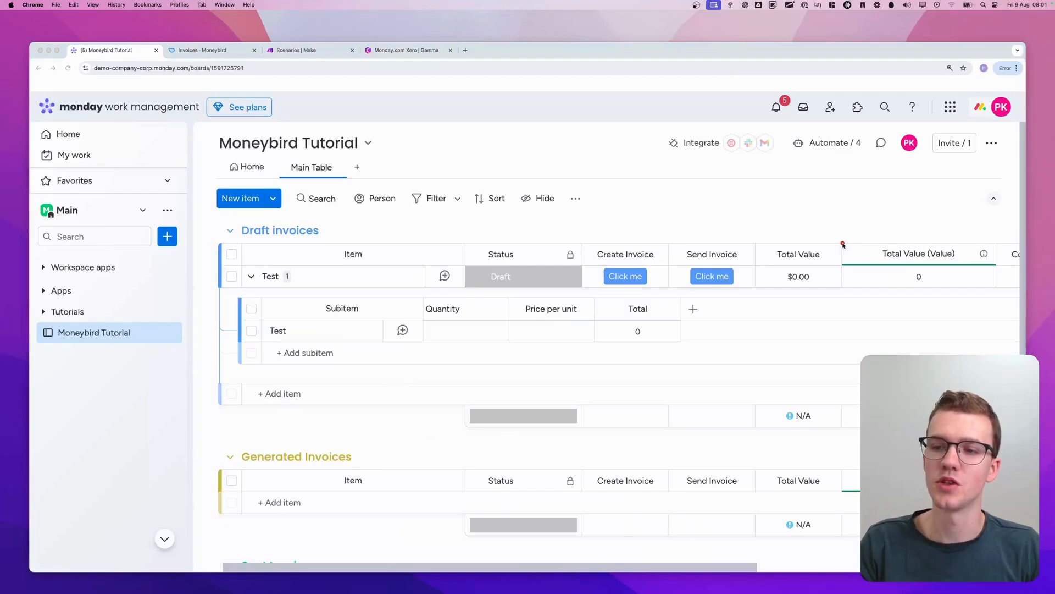
pyautogui.moveTo(843, 243)
pyautogui.mouseDown()
pyautogui.moveTo(884, 288)
pyautogui.moveTo(1000, 254)
pyautogui.moveTo(750, 244)
pyautogui.moveTo(748, 300)
pyautogui.moveTo(844, 259)
pyautogui.moveTo(818, 247)
pyautogui.mouseUp()
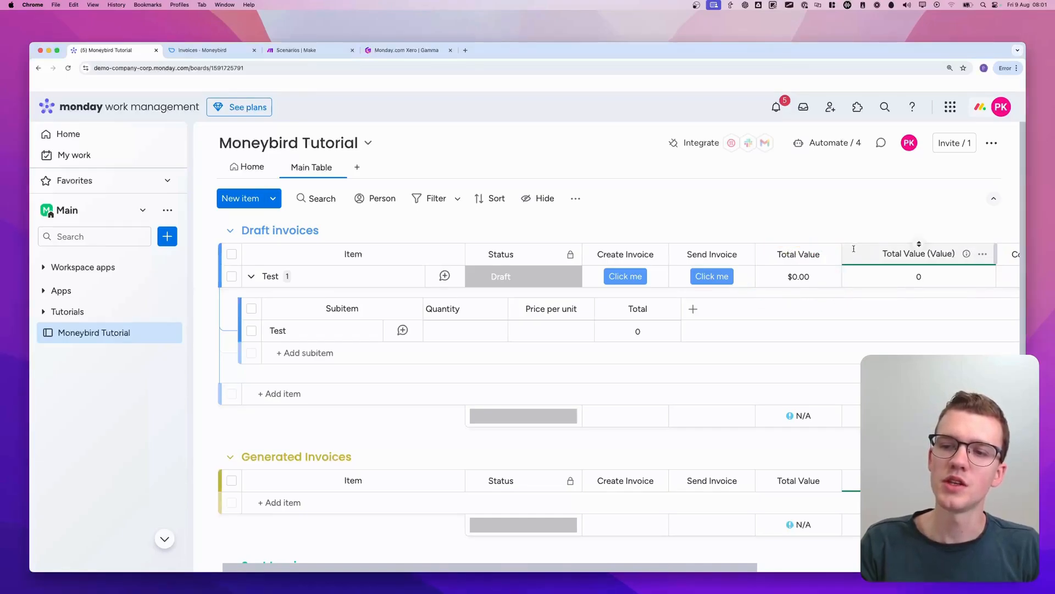
pyautogui.click(795, 279)
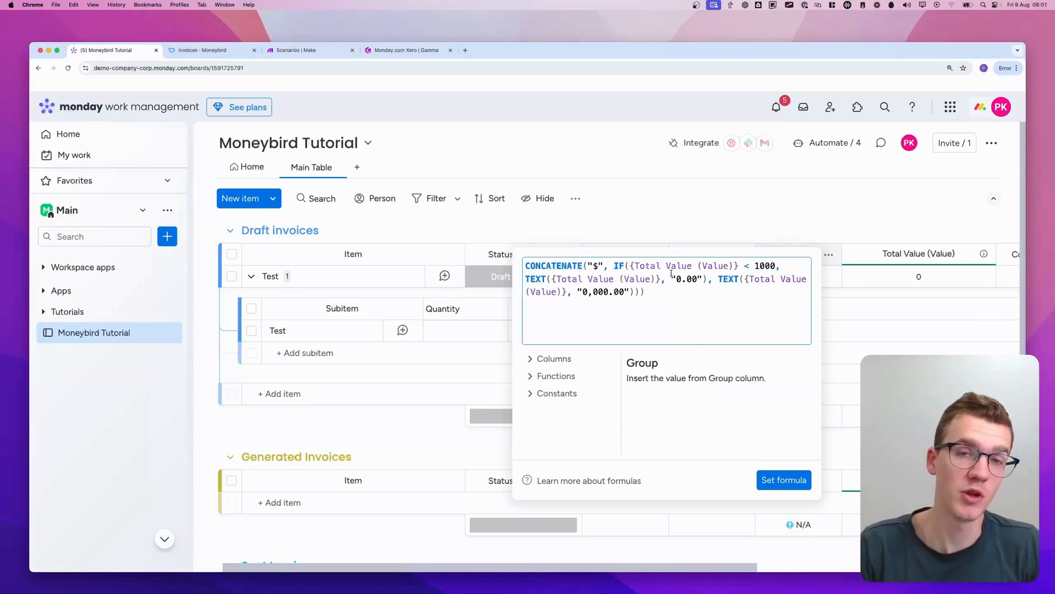
pyautogui.click(851, 244)
pyautogui.moveTo(844, 286)
pyautogui.mouseDown()
pyautogui.moveTo(1012, 278)
pyautogui.moveTo(841, 229)
pyautogui.mouseUp()
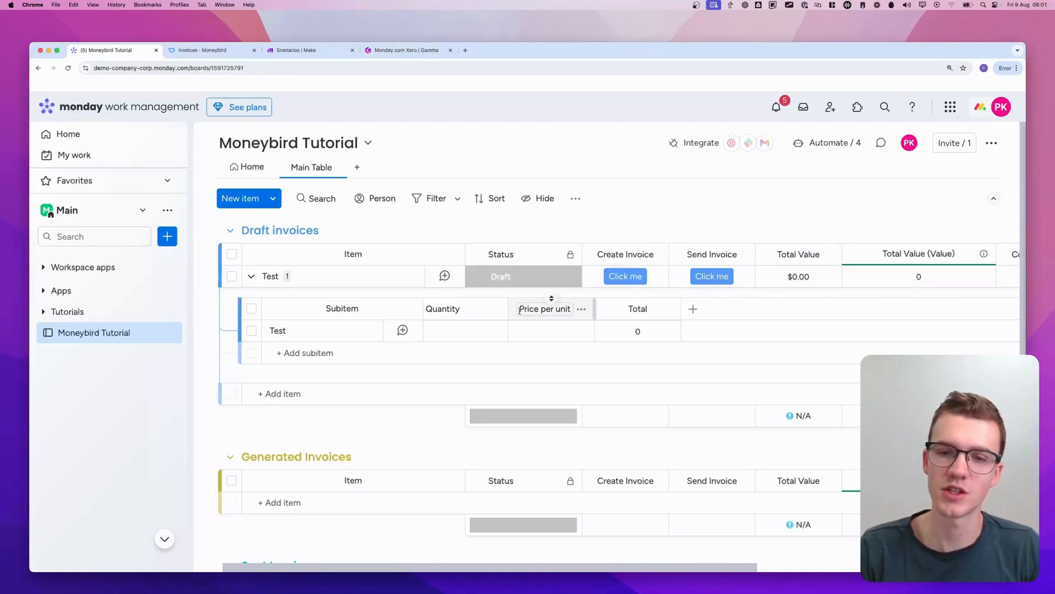
# Set the Test subitem's quantity to 4 and its price per unit to 20
pyautogui.click(448, 331)
pyautogui.write('4')
pyautogui.click(551, 330)
pyautogui.write('2')
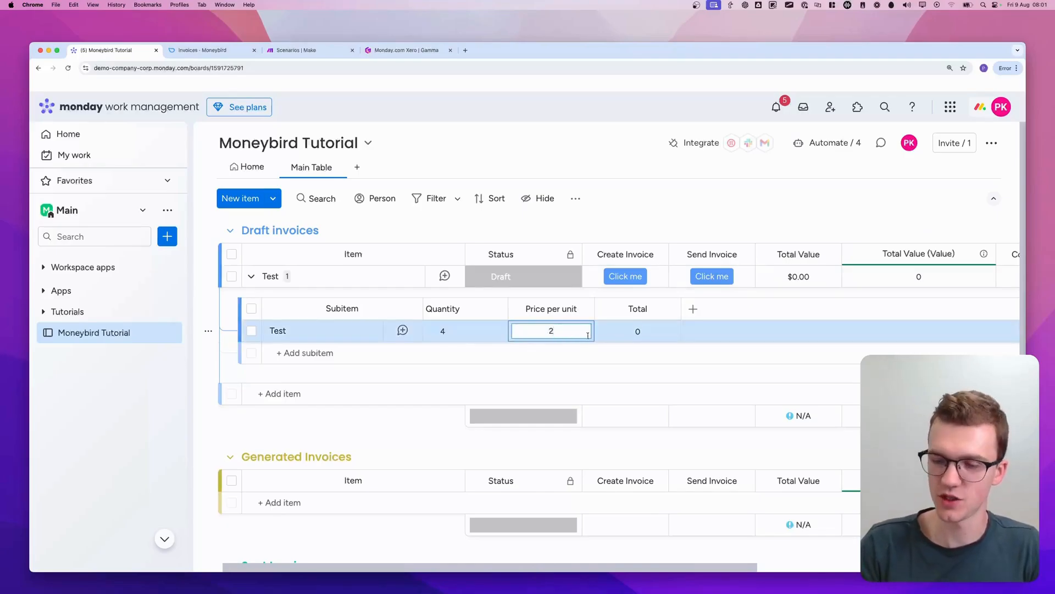
pyautogui.write('0')
pyautogui.press('Return')
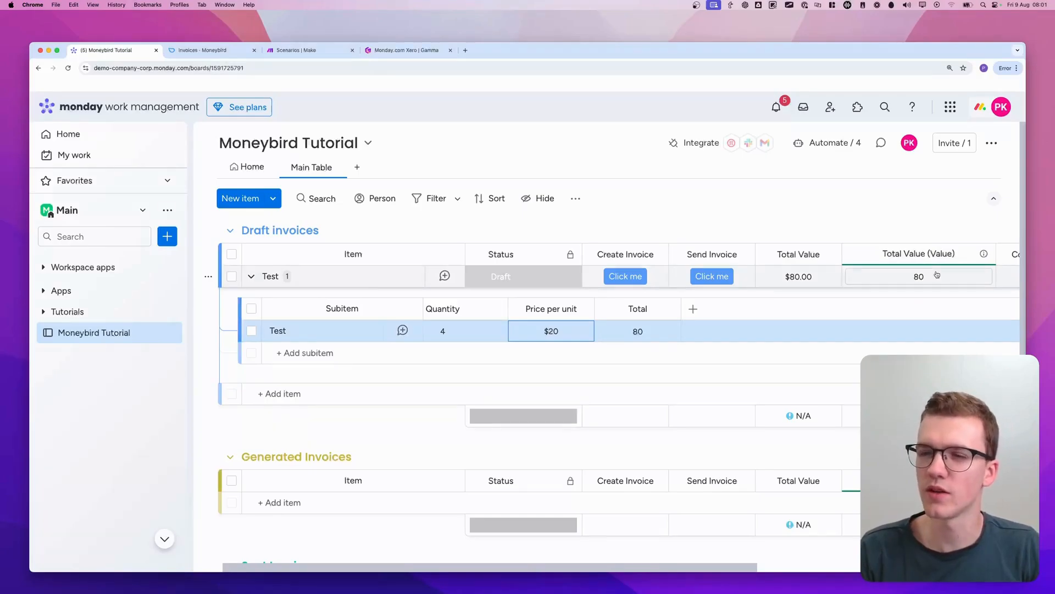
# Recheck how the Test item's Total Value formula formats the amount as currency, leaving the formula unchanged
pyautogui.click(794, 278)
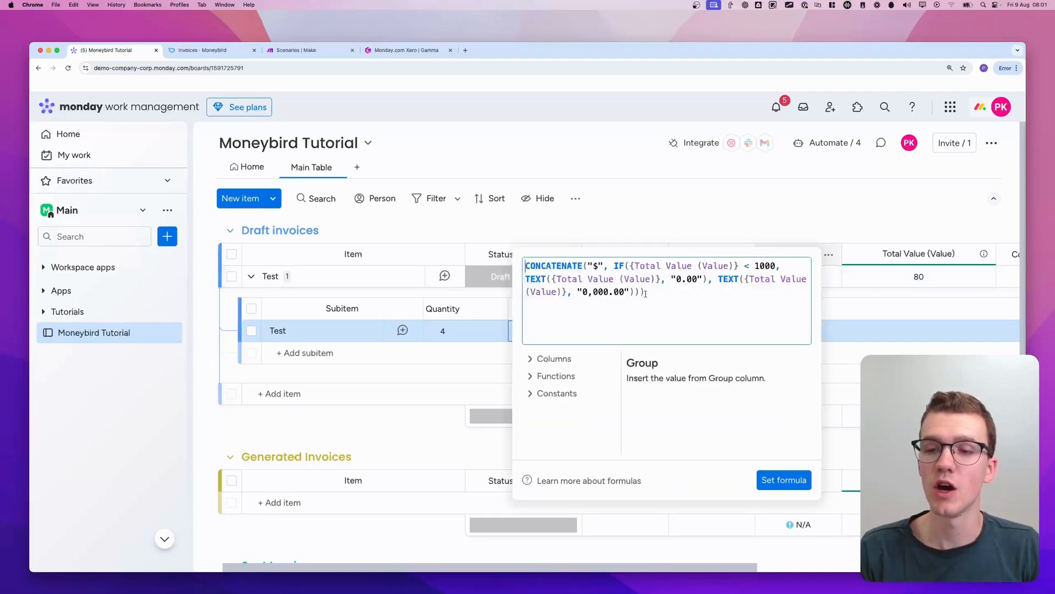
pyautogui.click(783, 212)
pyautogui.click(777, 277)
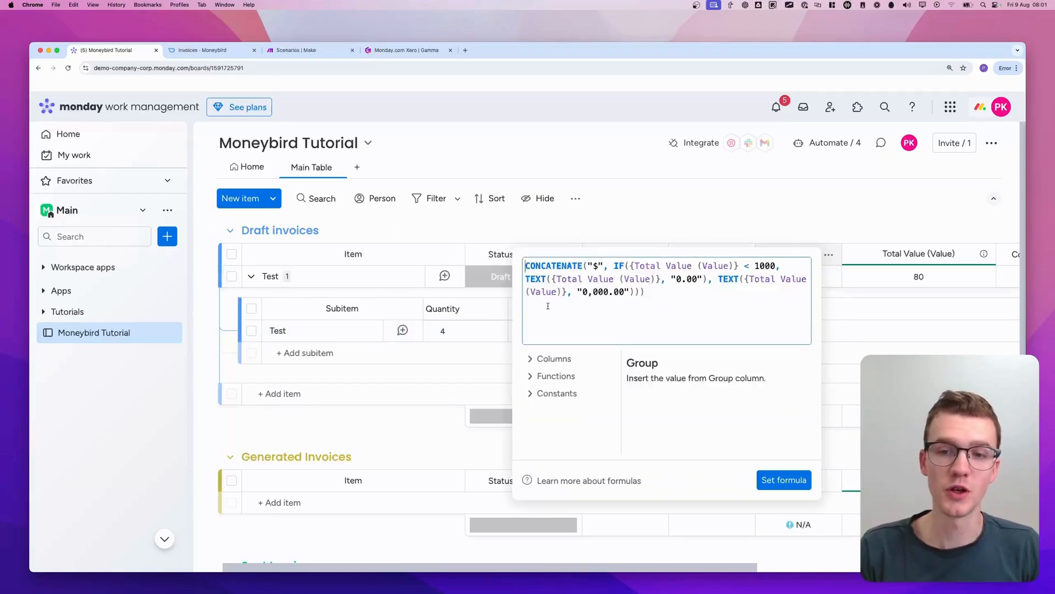
pyautogui.click(852, 214)
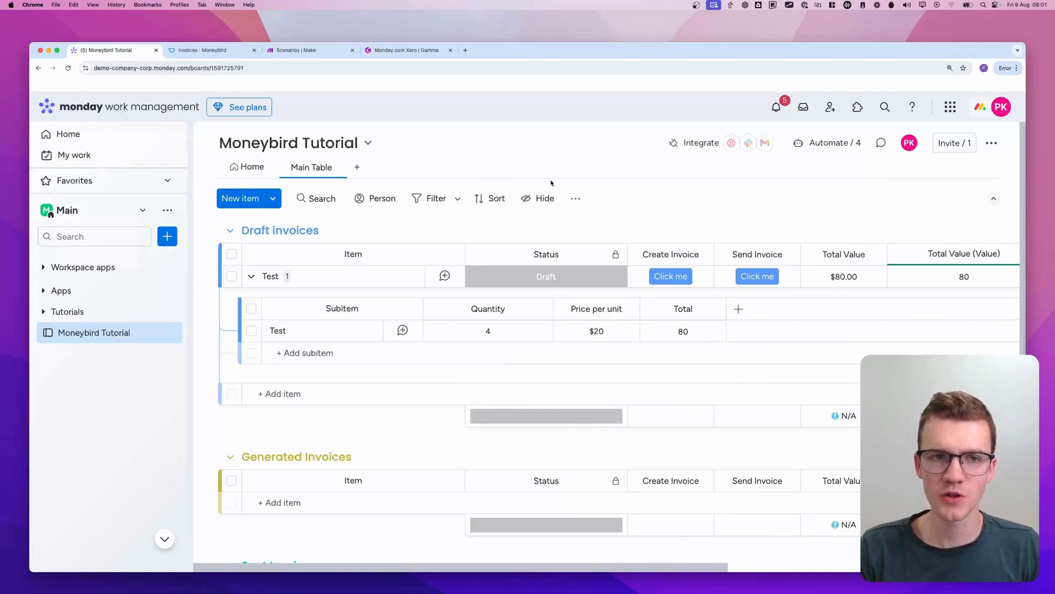
# Review the Moneybird Tutorial board's automations for the Create Invoice and Send Invoice buttons and status changes, and return to the board
pyautogui.click(824, 142)
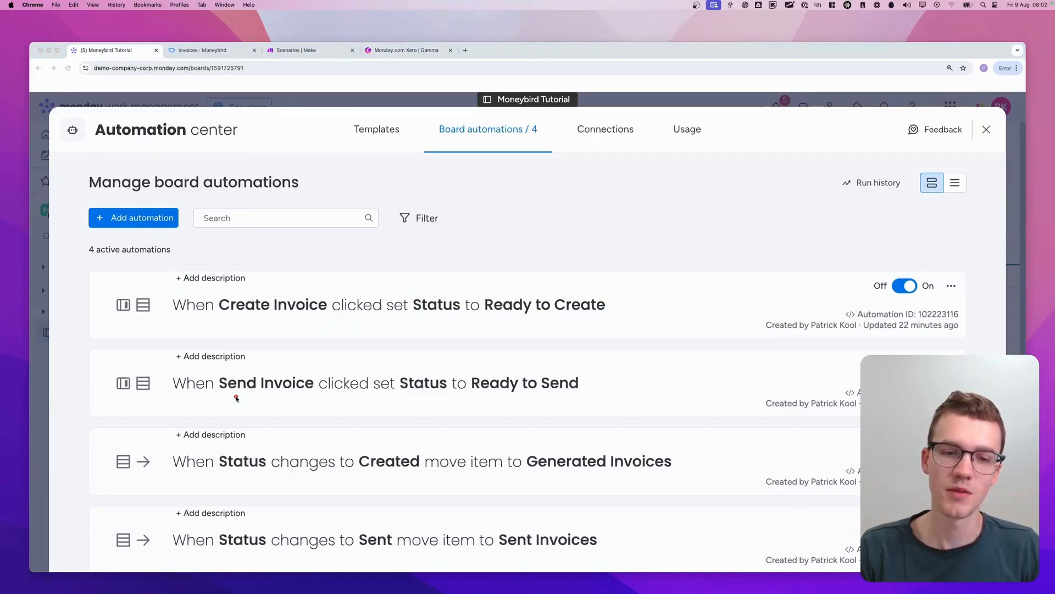
pyautogui.moveTo(216, 397); pyautogui.dragTo(354, 387)
pyautogui.moveTo(470, 391)
pyautogui.mouseDown()
pyautogui.moveTo(610, 375)
pyautogui.moveTo(483, 394)
pyautogui.mouseUp()
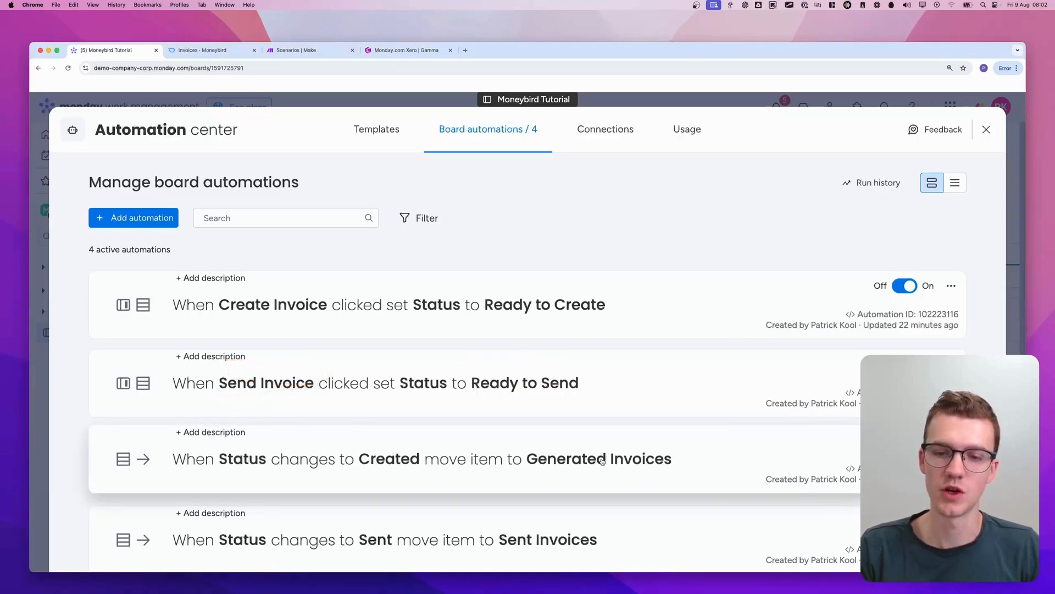
pyautogui.click(34, 266)
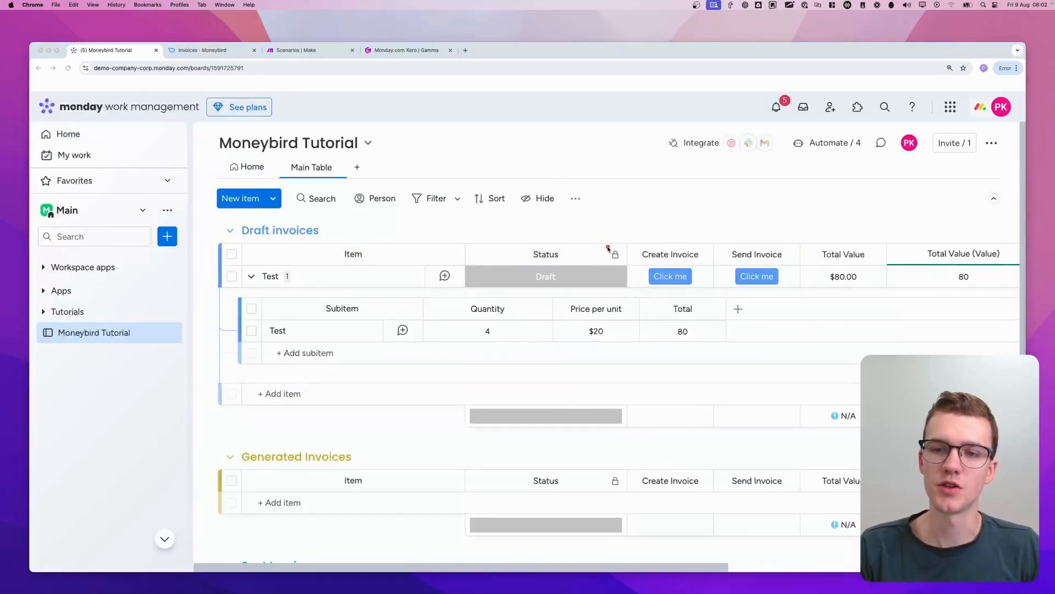
pyautogui.moveTo(626, 242)
pyautogui.mouseDown()
pyautogui.moveTo(625, 292)
pyautogui.moveTo(710, 270)
pyautogui.moveTo(613, 243)
pyautogui.mouseUp()
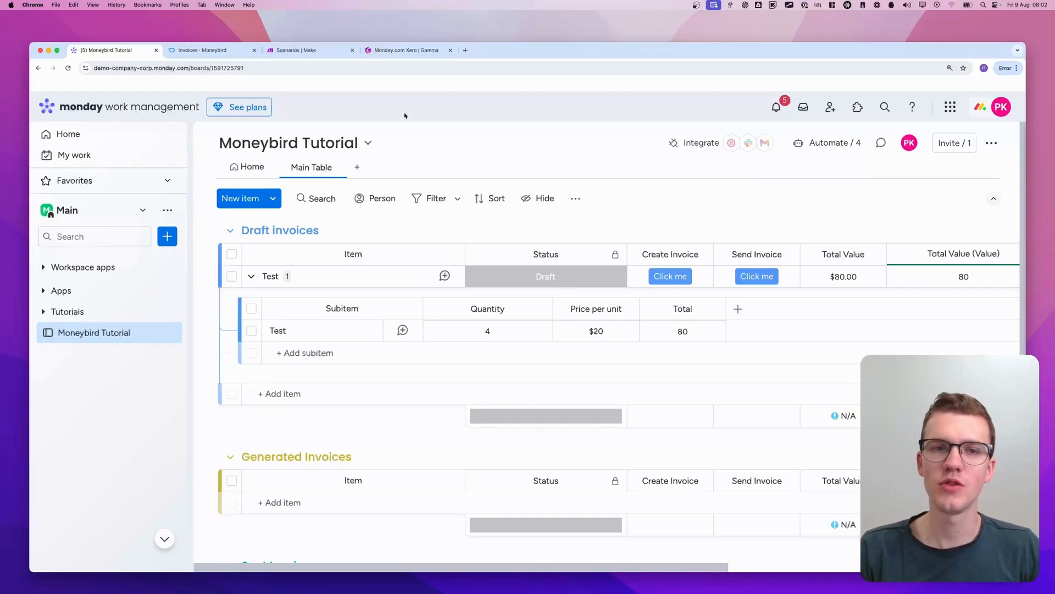
# Switch to Make and create a new scenario in the Moneybird [TUTORIAL] folder
pyautogui.click(314, 51)
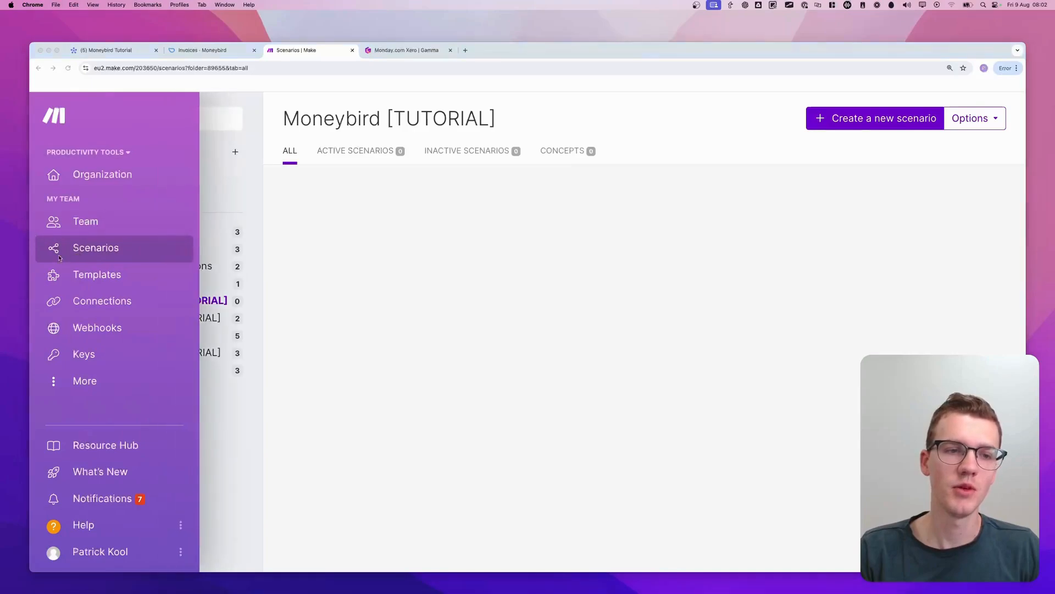
pyautogui.hotkey('ctrl', 'a')
pyautogui.moveTo(39, 264)
pyautogui.mouseDown()
pyautogui.moveTo(36, 243)
pyautogui.moveTo(81, 257)
pyautogui.moveTo(34, 264)
pyautogui.moveTo(70, 243)
pyautogui.mouseUp()
pyautogui.press('Escape')
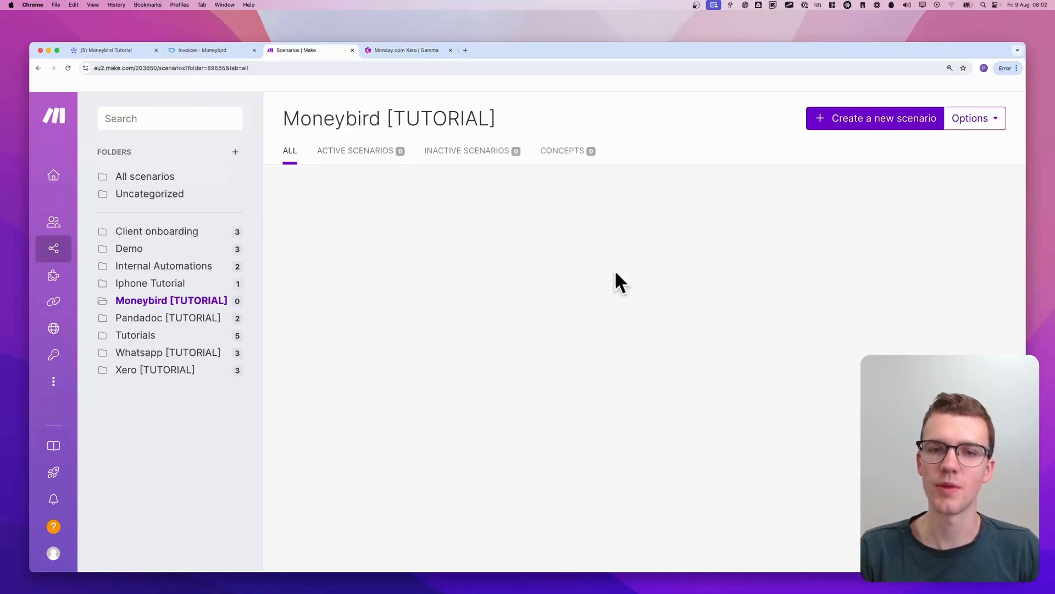
pyautogui.hotkey('ctrl', 'a')
pyautogui.moveTo(790, 93)
pyautogui.mouseDown()
pyautogui.moveTo(825, 143)
pyautogui.moveTo(968, 85)
pyautogui.moveTo(794, 95)
pyautogui.mouseUp()
pyautogui.press('Escape')
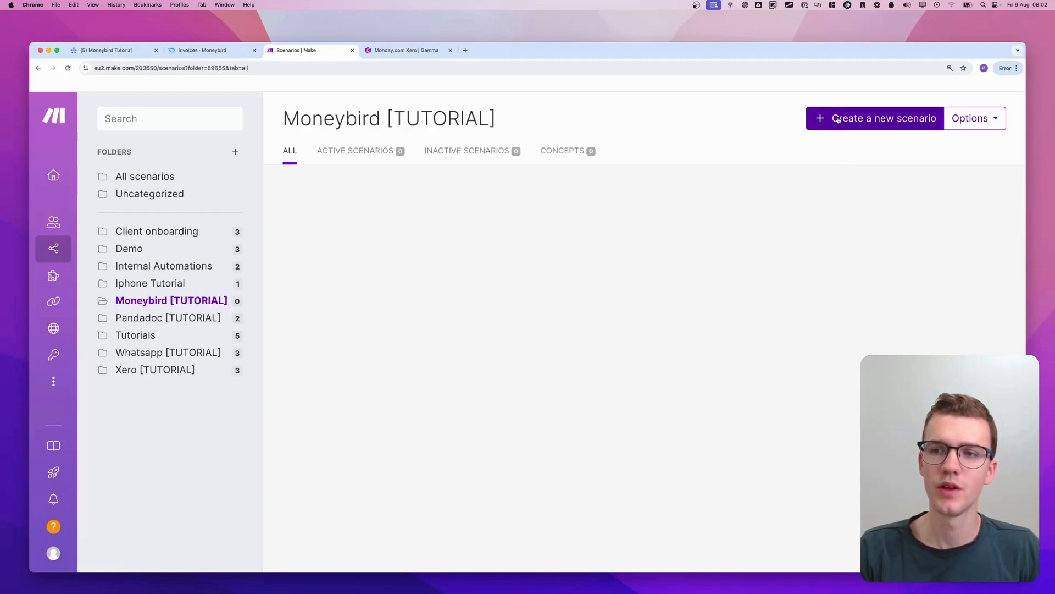
pyautogui.click(839, 120)
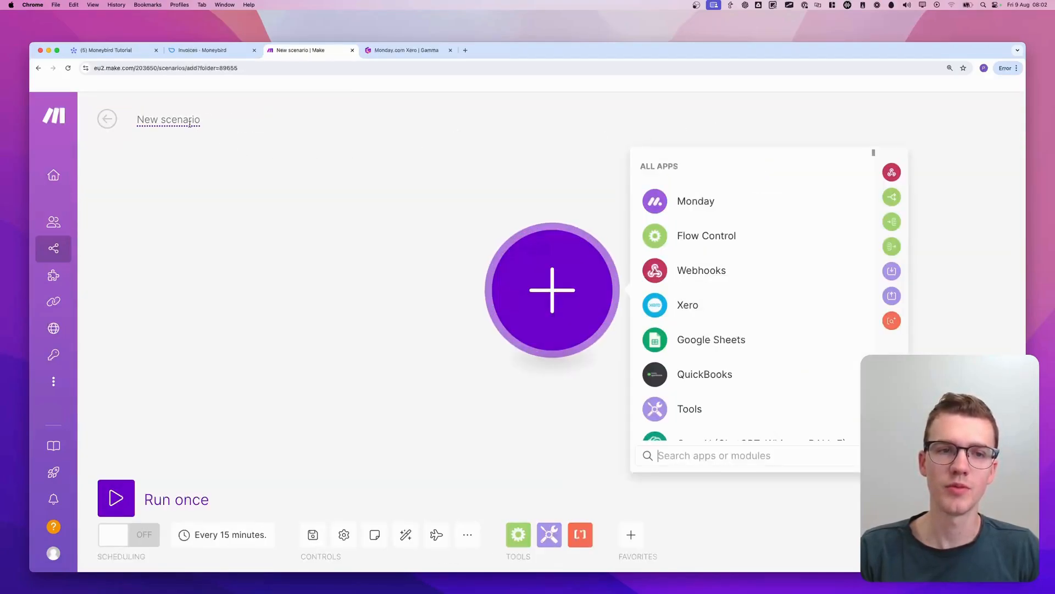
# Name the new scenario "Moneybird Monday.com Tutorial - Create Invoice"
pyautogui.tripleClick(189, 124)
pyautogui.write('Moneyb')
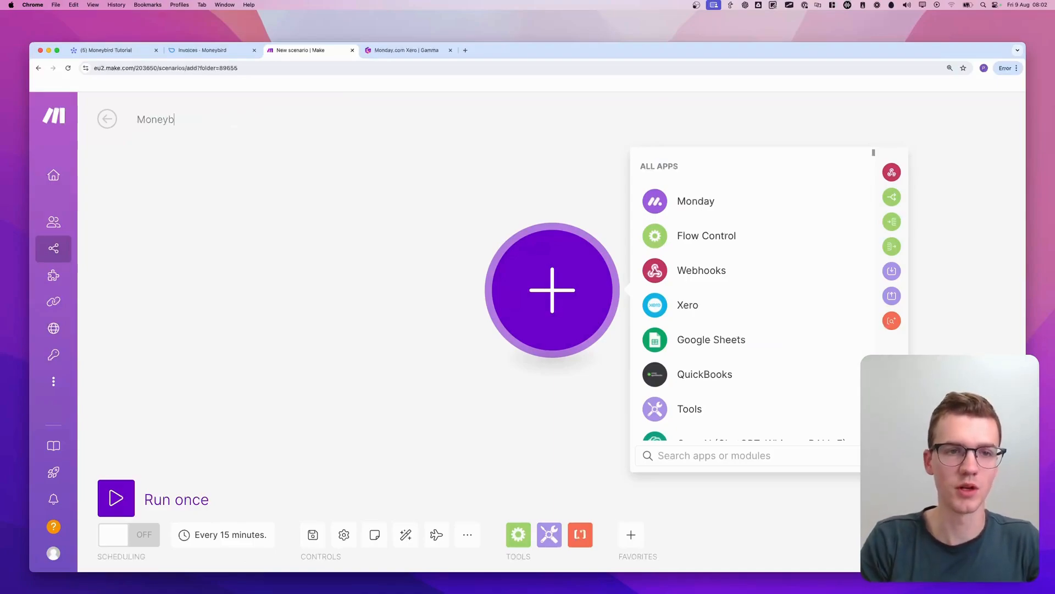
pyautogui.write('ird Mondayc')
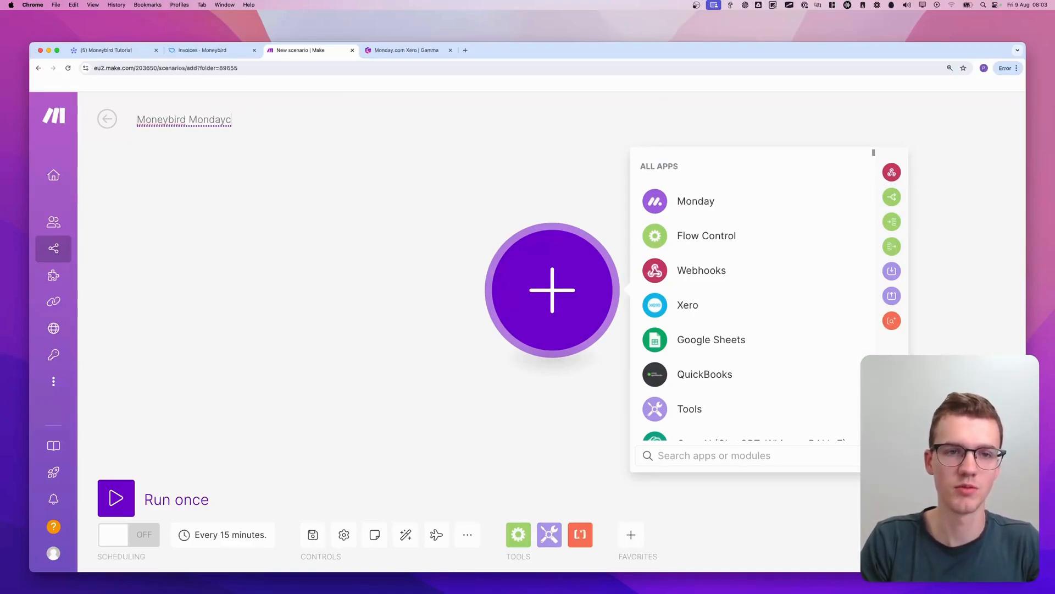
pyautogui.press('BackSpace')
pyautogui.write('.com Tutorial - ')
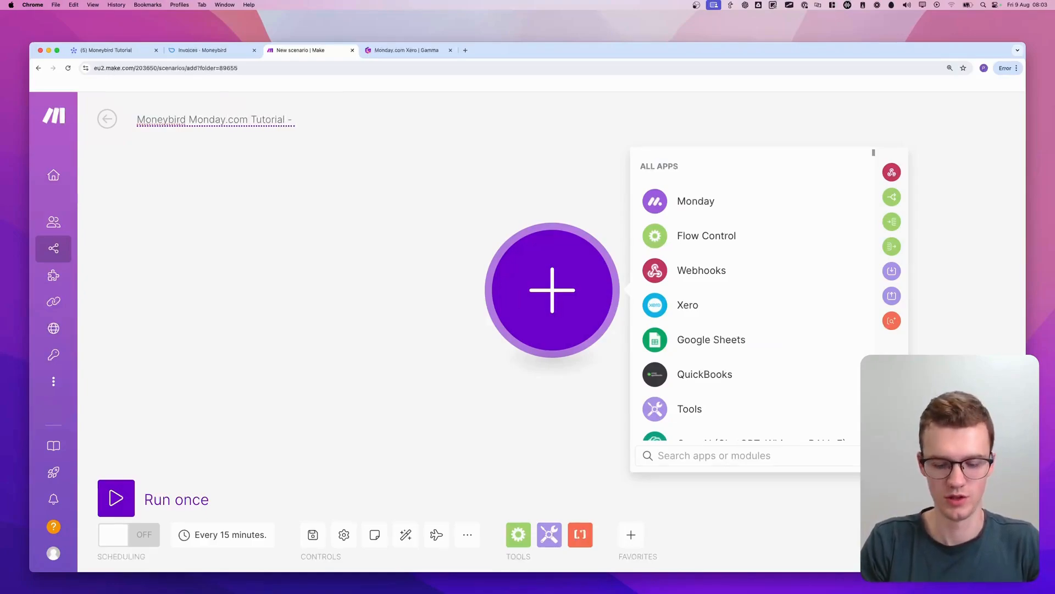
pyautogui.write('Create Invoice')
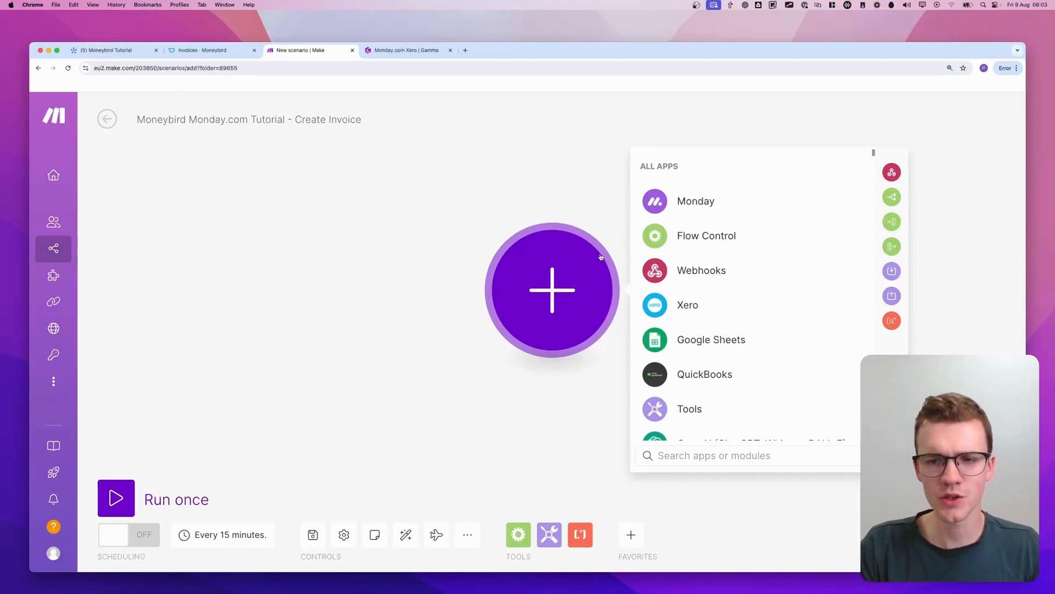
# Add a Webhooks Custom webhook as the scenario's trigger module
pyautogui.moveTo(644, 255)
pyautogui.mouseDown()
pyautogui.moveTo(772, 278)
pyautogui.moveTo(652, 274)
pyautogui.mouseUp()
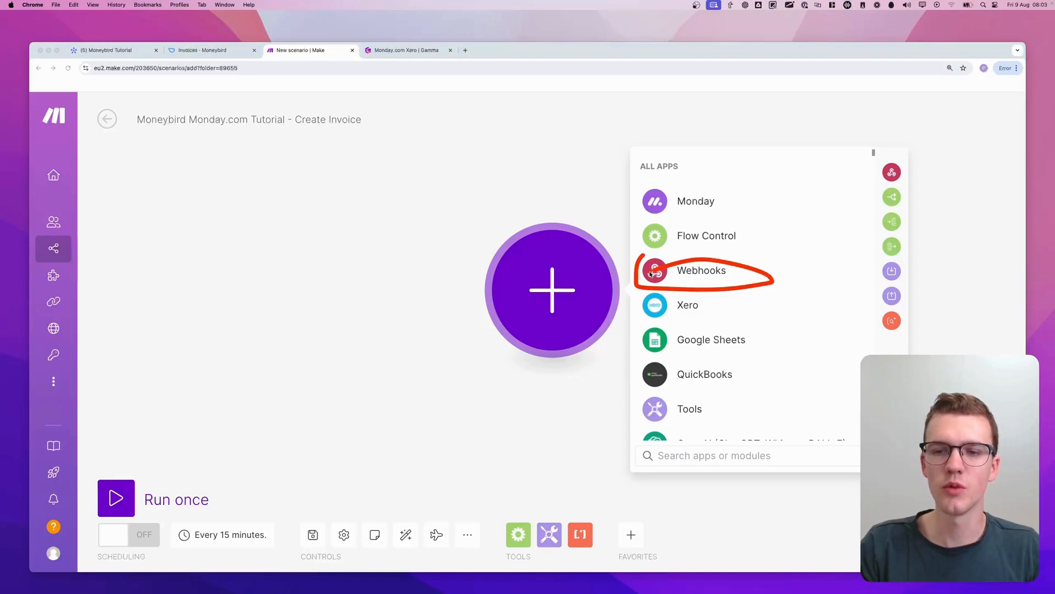
pyautogui.click(657, 272)
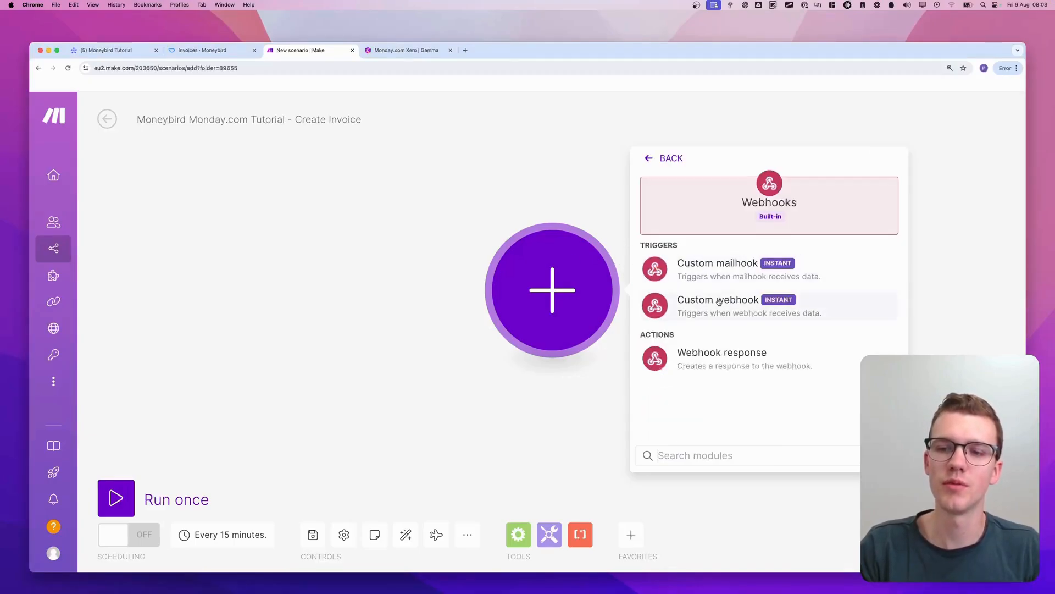
pyautogui.moveTo(640, 322); pyautogui.dragTo(762, 290)
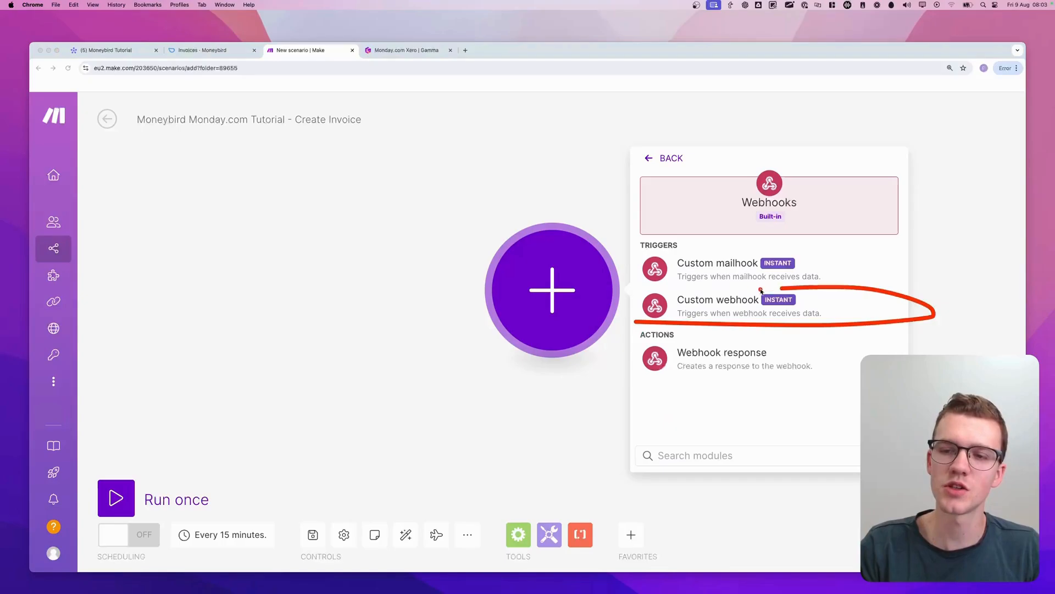
pyautogui.click(767, 311)
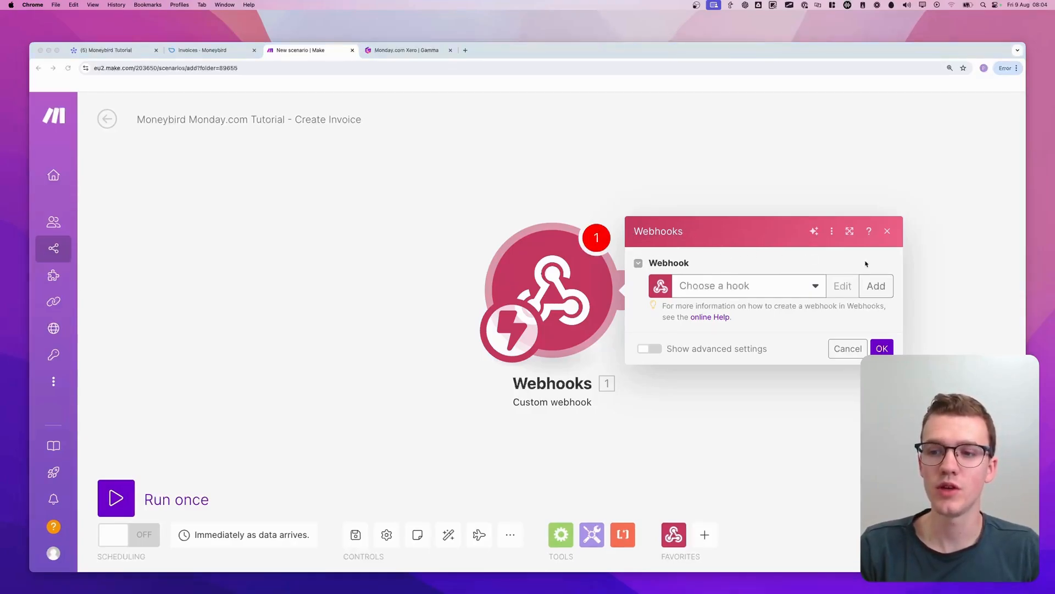
# Create a webhook named "Moneybird create invoice" for the trigger, save it and close the module's settings
pyautogui.click(884, 284)
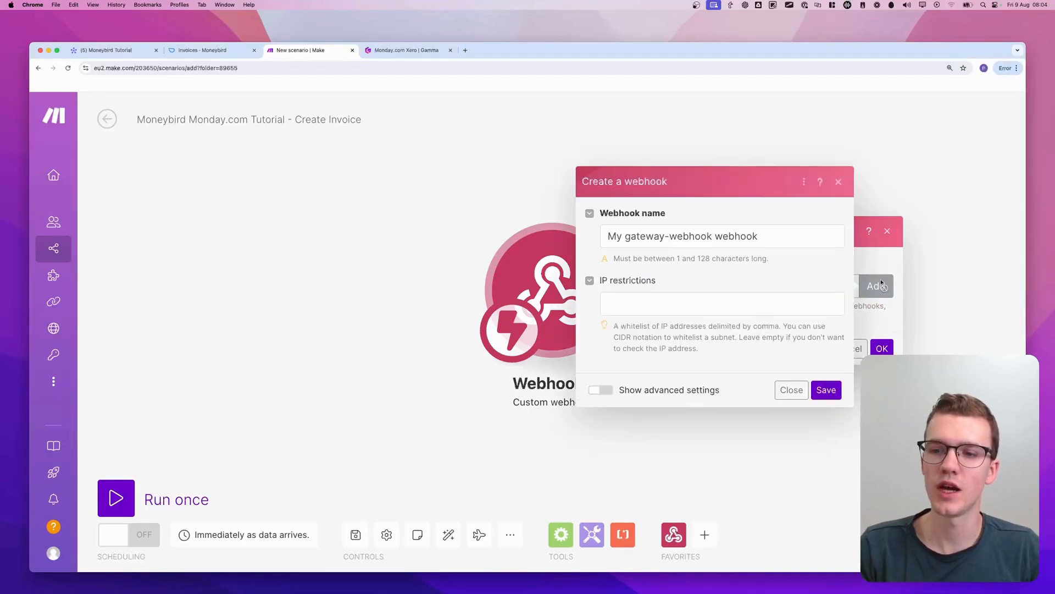
pyautogui.doubleClick(827, 239)
pyautogui.tripleClick(827, 239)
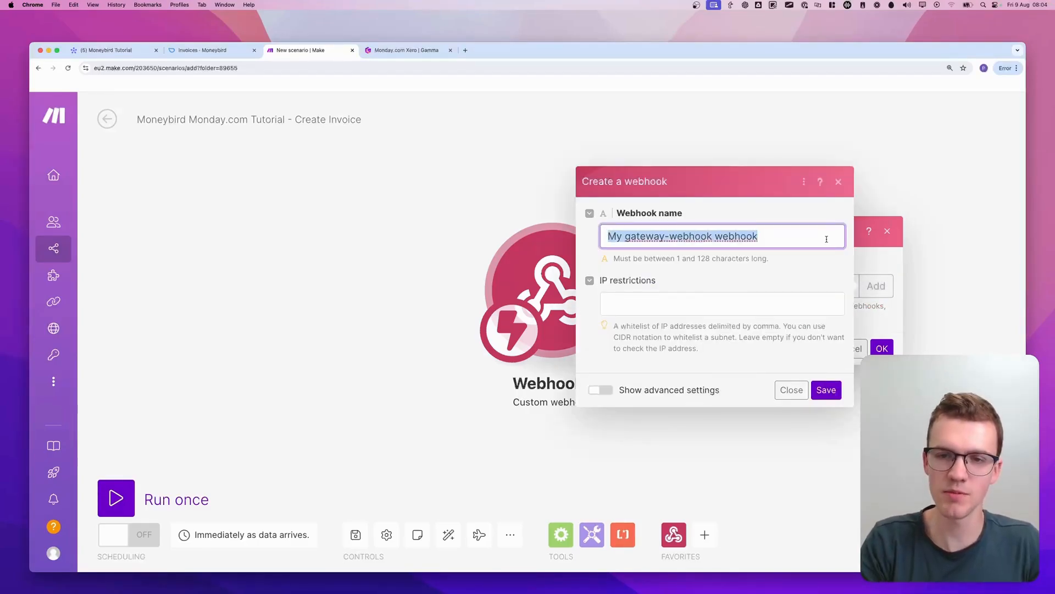
pyautogui.write('Moneybi')
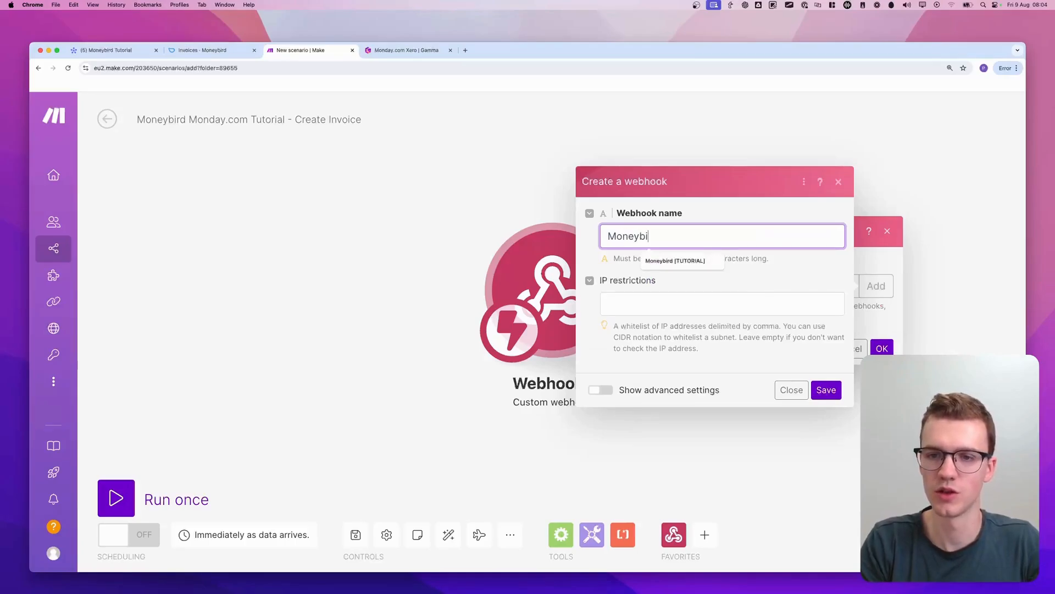
pyautogui.write('rd create invoi')
pyautogui.press('BackSpace')
pyautogui.write('oice')
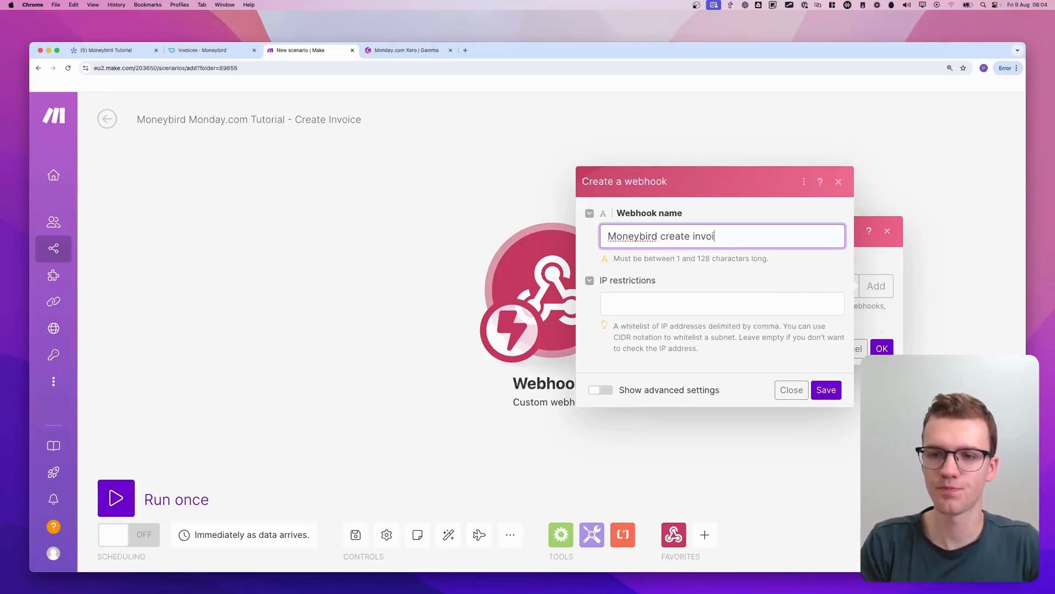
pyautogui.click(828, 389)
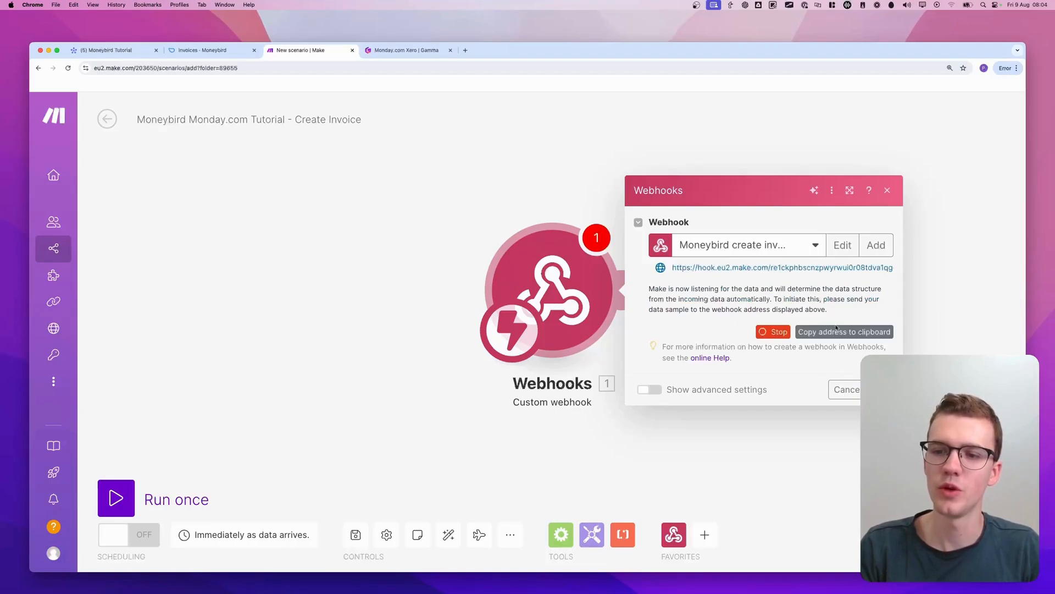
pyautogui.click(930, 302)
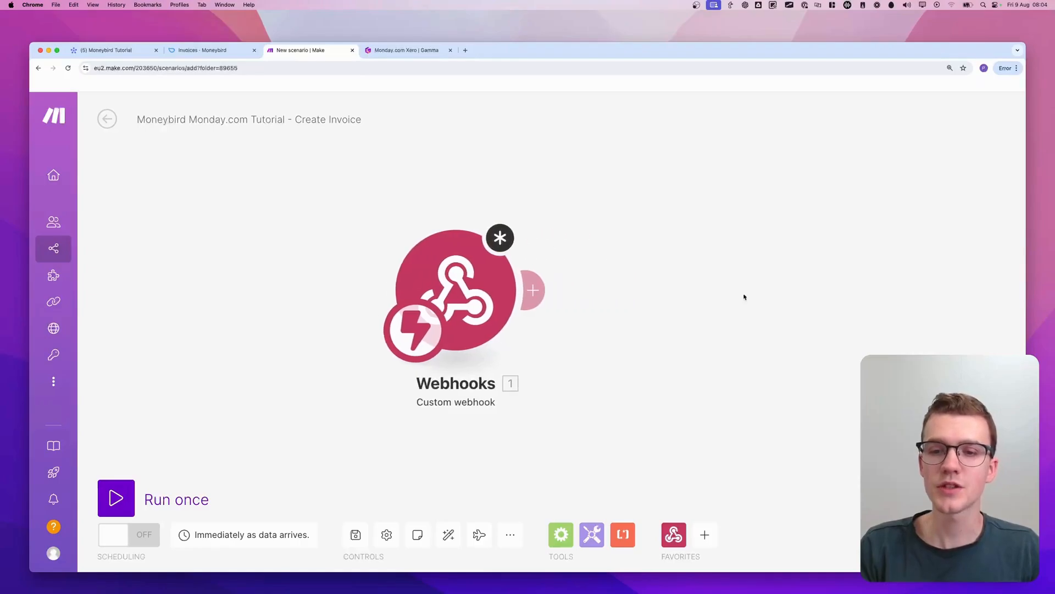
# Add a Webhook response module after the Custom webhook trigger
pyautogui.click(558, 290)
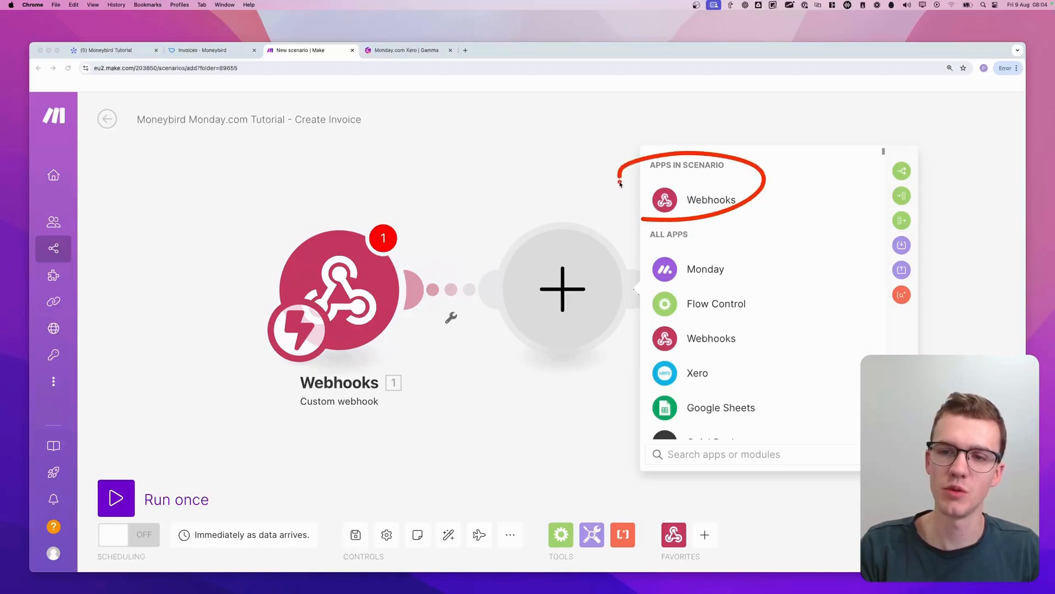
pyautogui.click(752, 208)
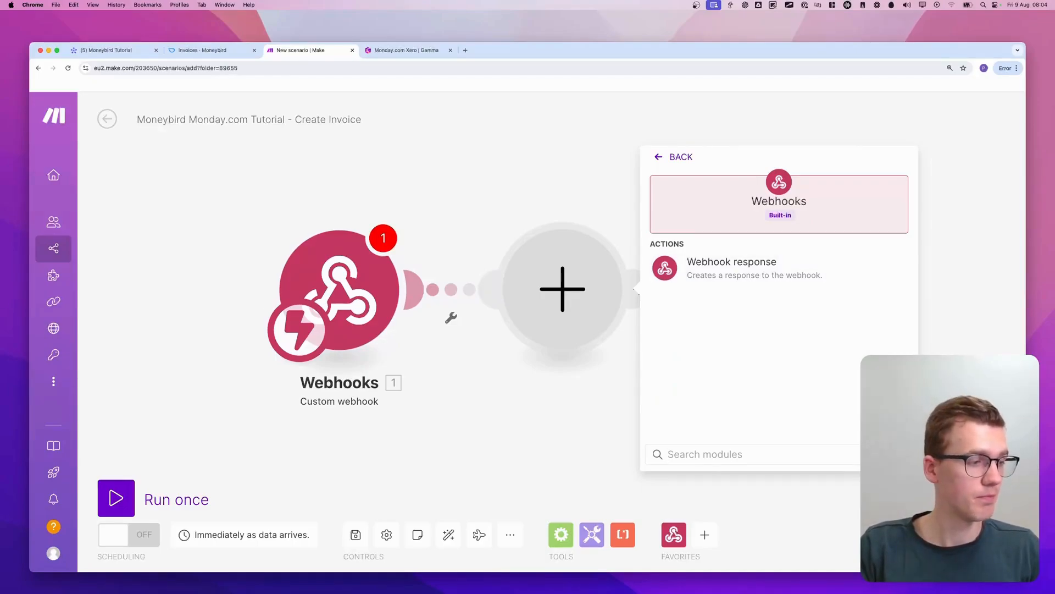
pyautogui.click(729, 273)
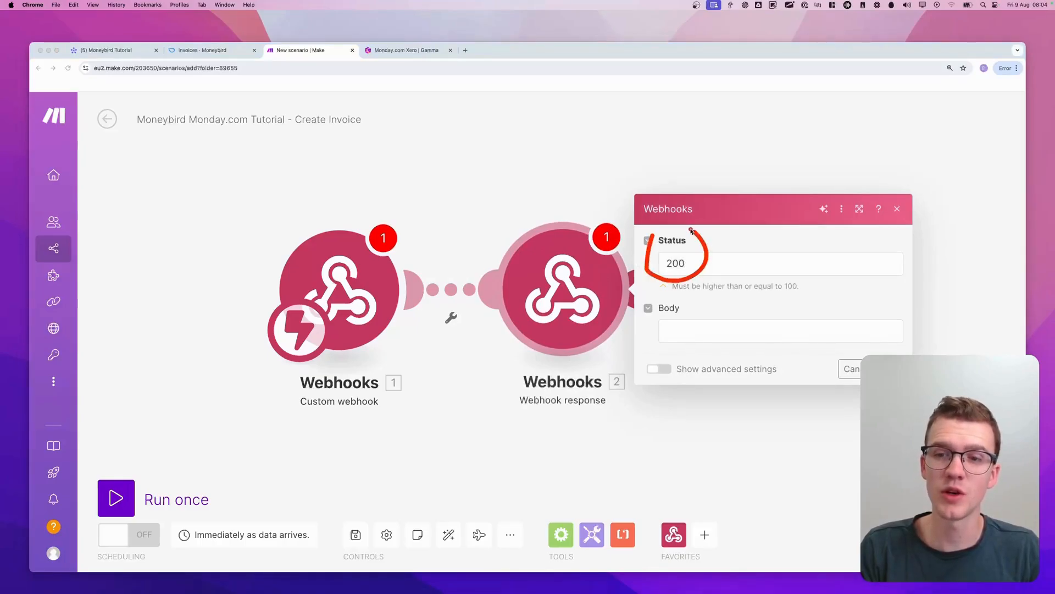
# Set the webhook response body to {"challenge":"{{1.challenge}}"}
pyautogui.click(698, 329)
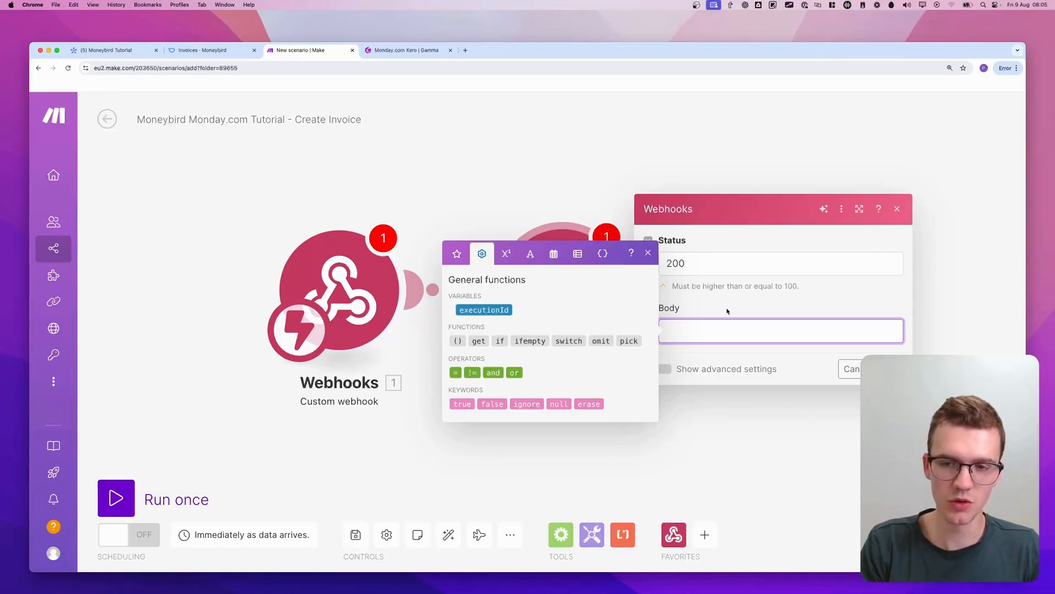
pyautogui.write('{')
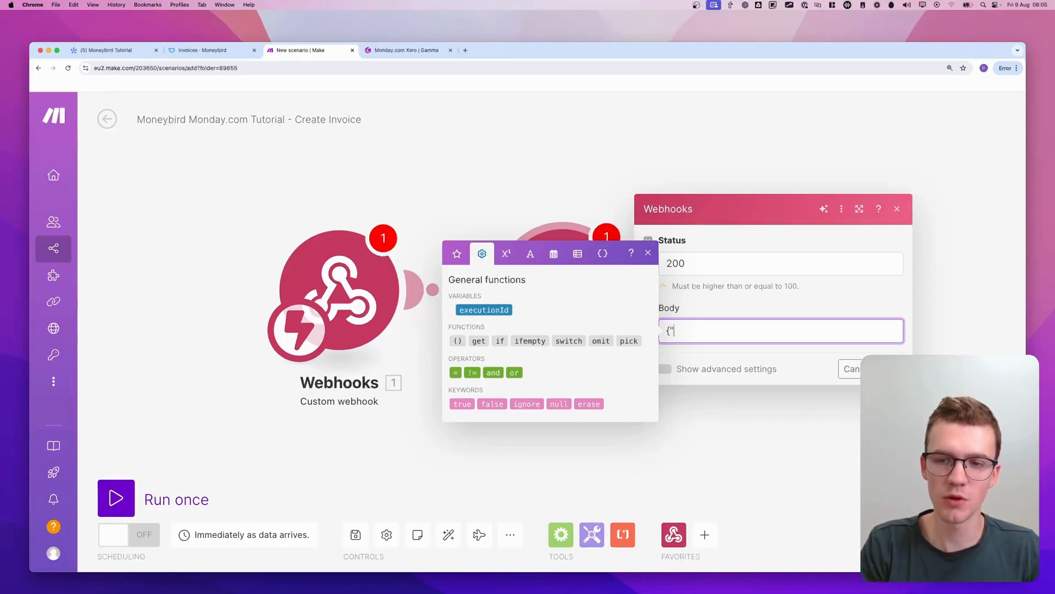
pyautogui.write('"challenge')
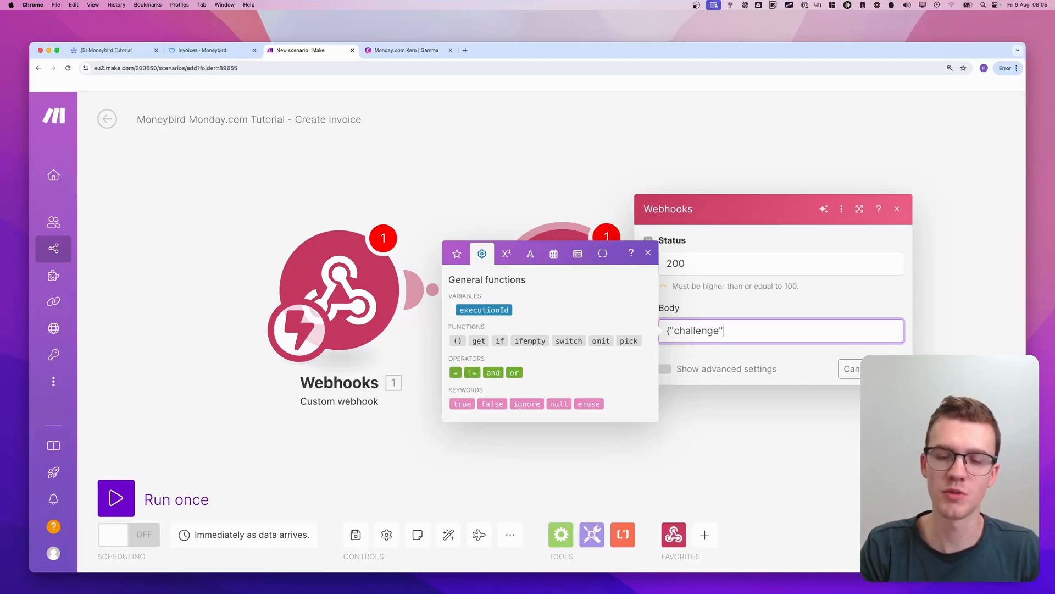
pyautogui.write('":')
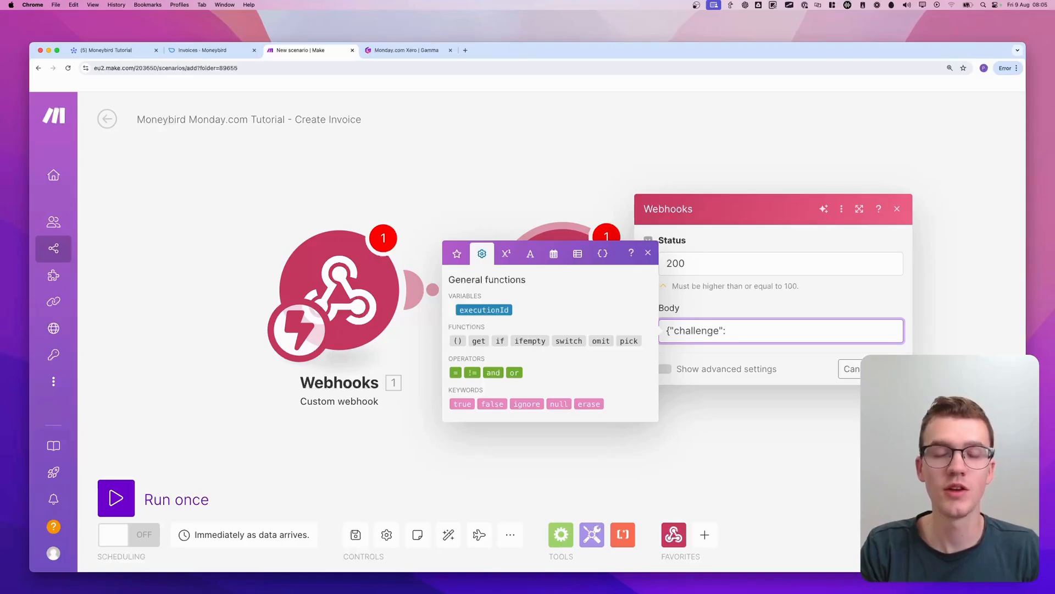
pyautogui.write('"')
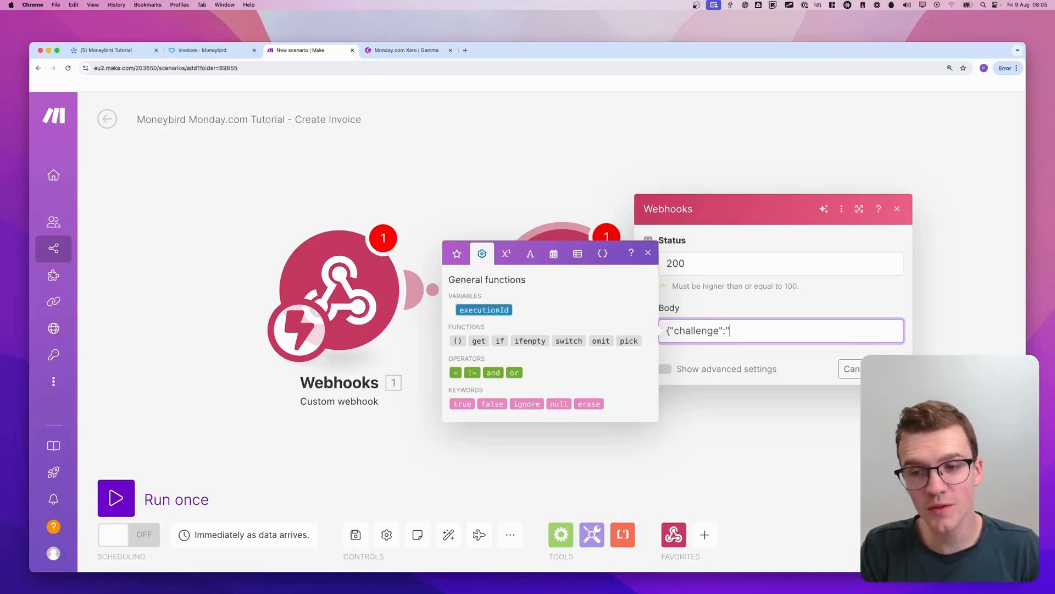
pyautogui.write('{{')
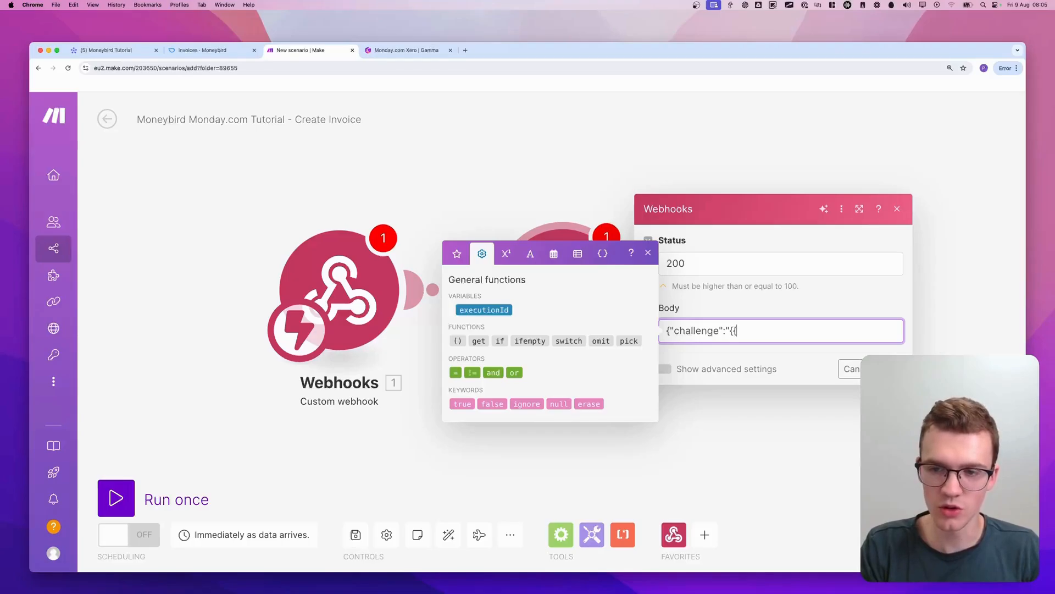
pyautogui.write('1.chall')
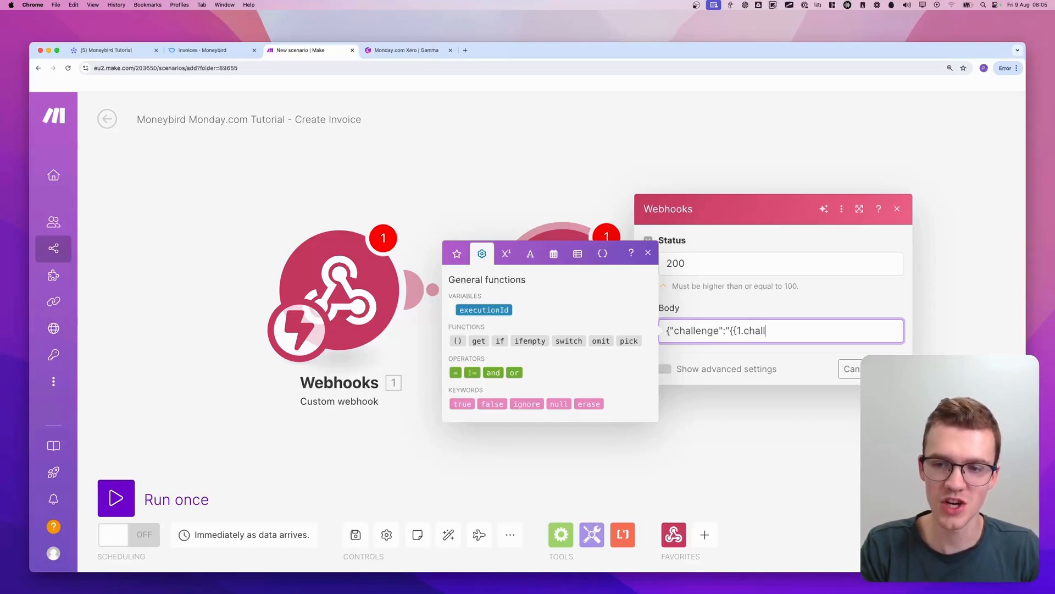
pyautogui.write('enge}')
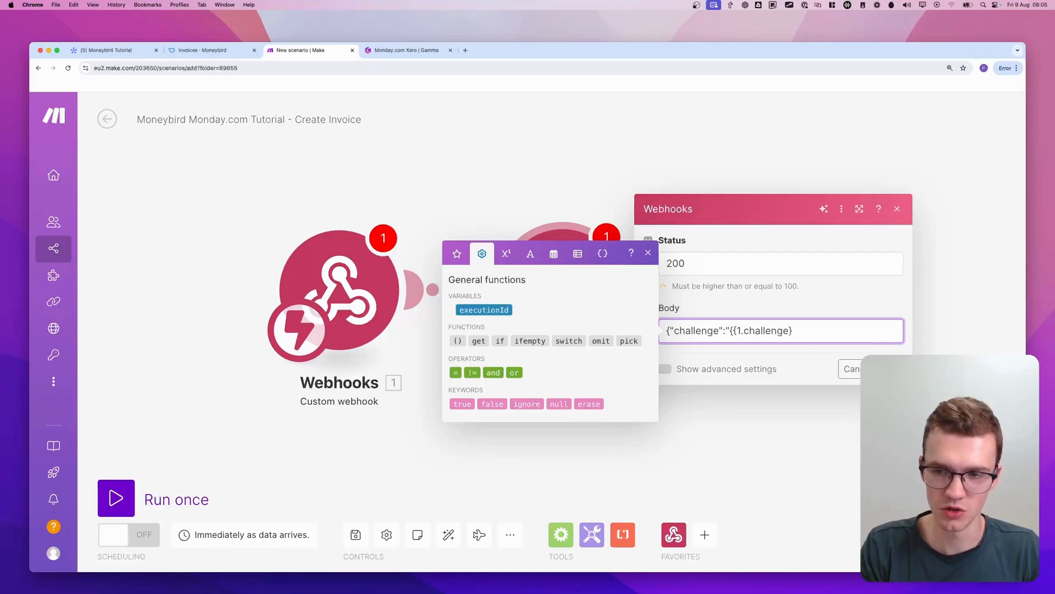
pyautogui.write('}')
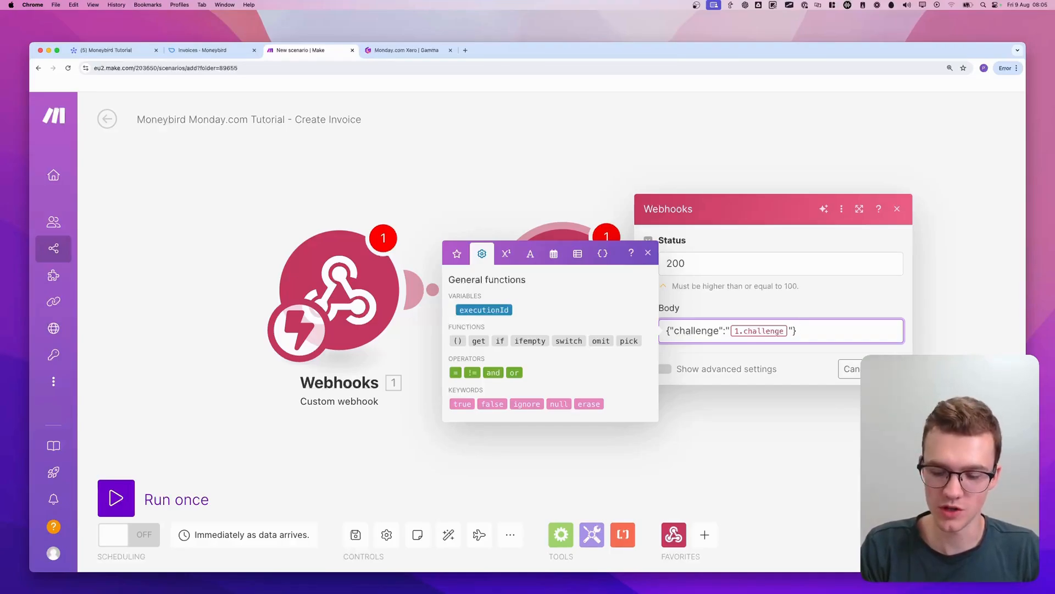
pyautogui.write('{{1')
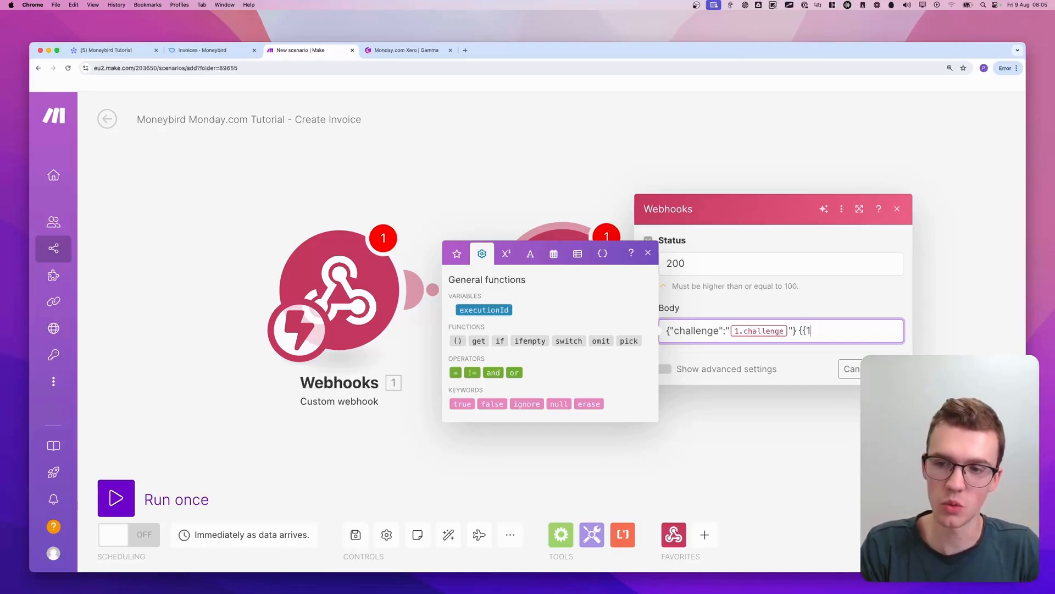
pyautogui.write('.challenge')
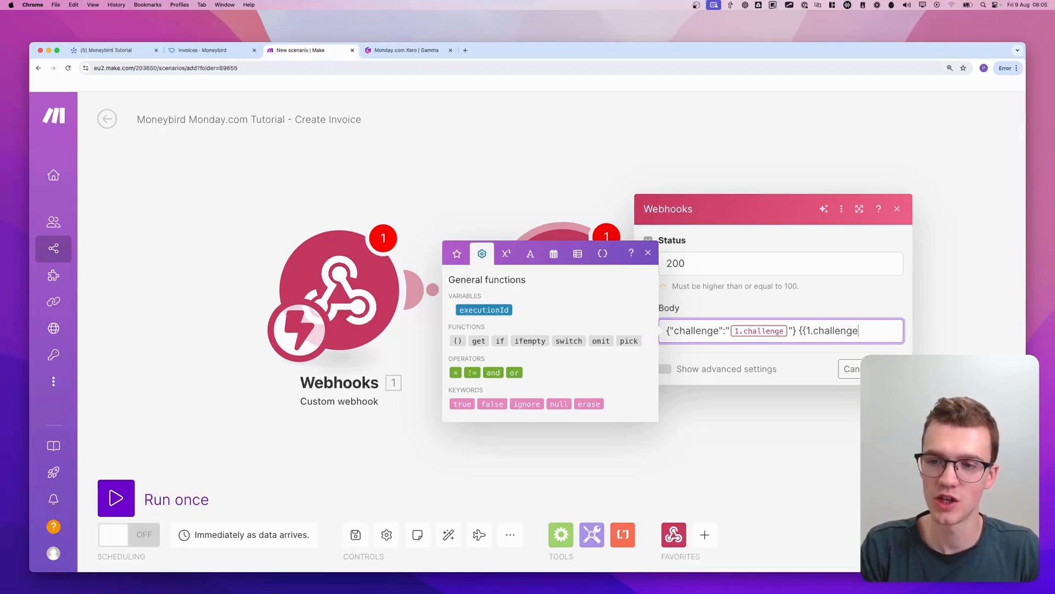
pyautogui.write('}}')
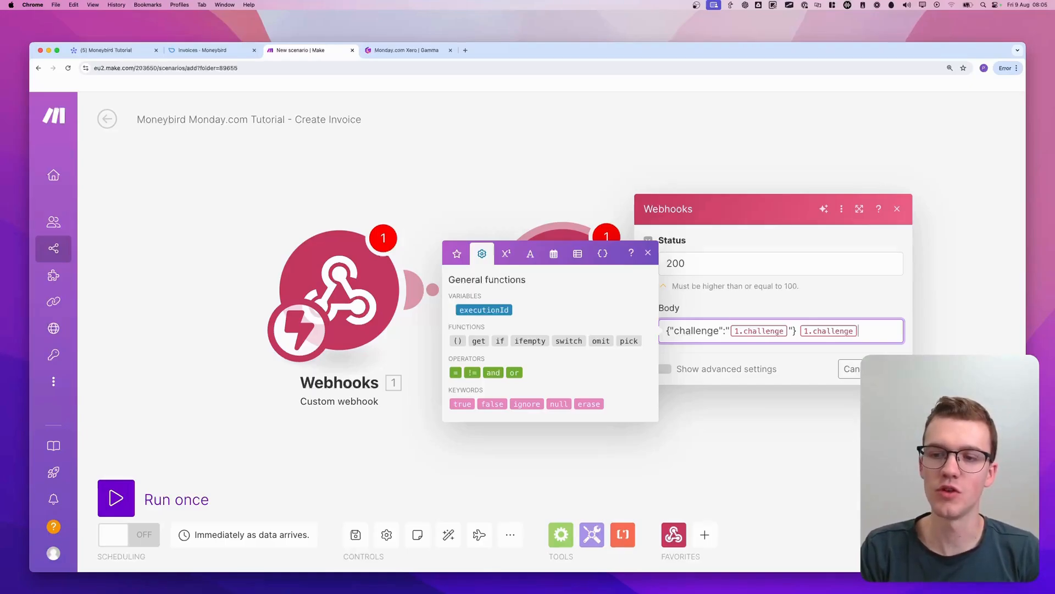
pyautogui.press('BackSpace')
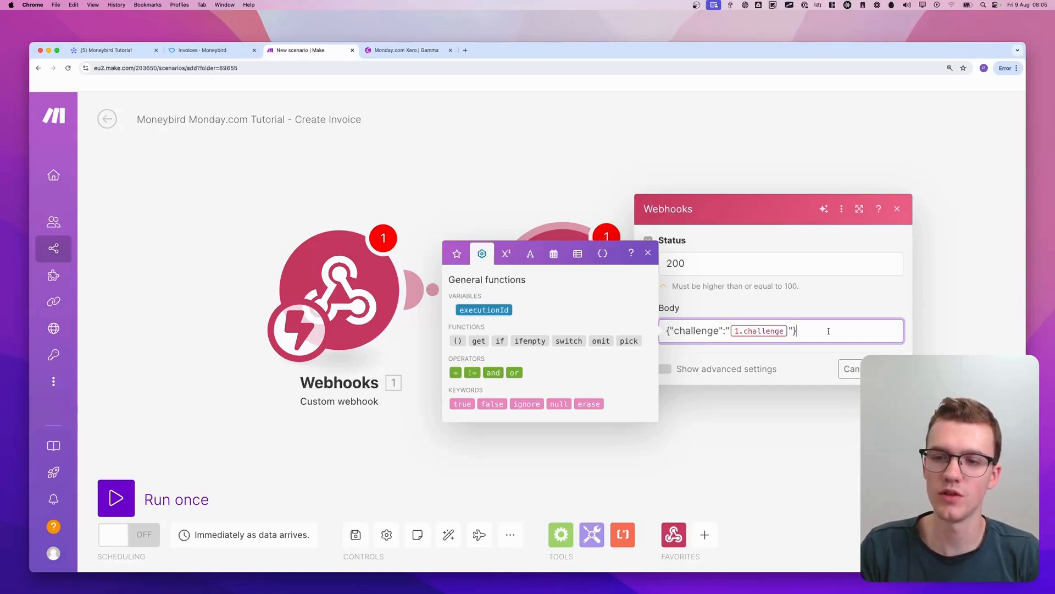
# Save the webhook response settings and copy the Custom webhook's address to the clipboard
pyautogui.moveTo(665, 336); pyautogui.dragTo(848, 327)
pyautogui.click(847, 327)
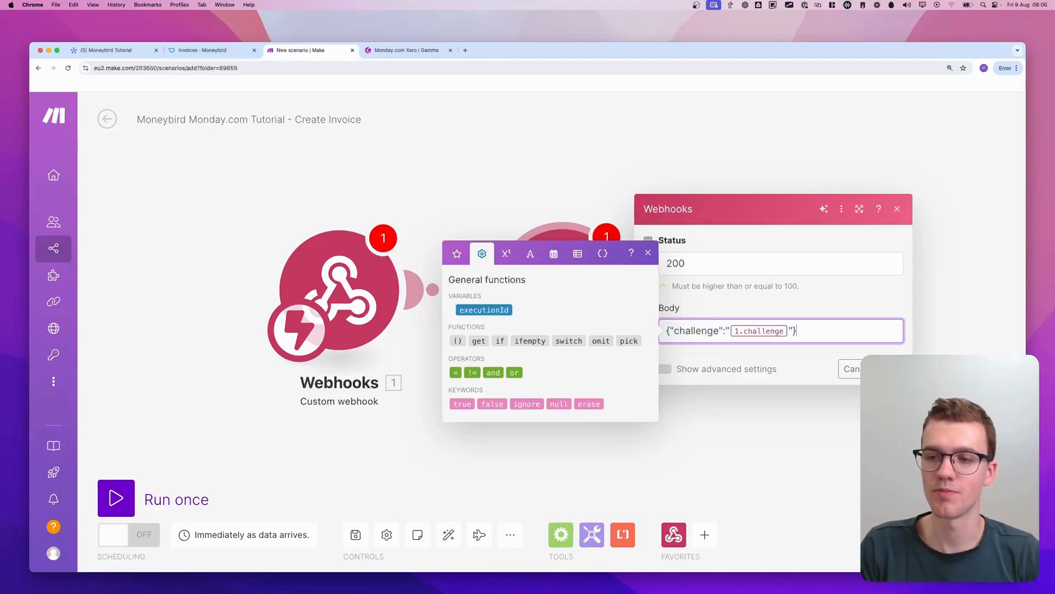
pyautogui.click(891, 368)
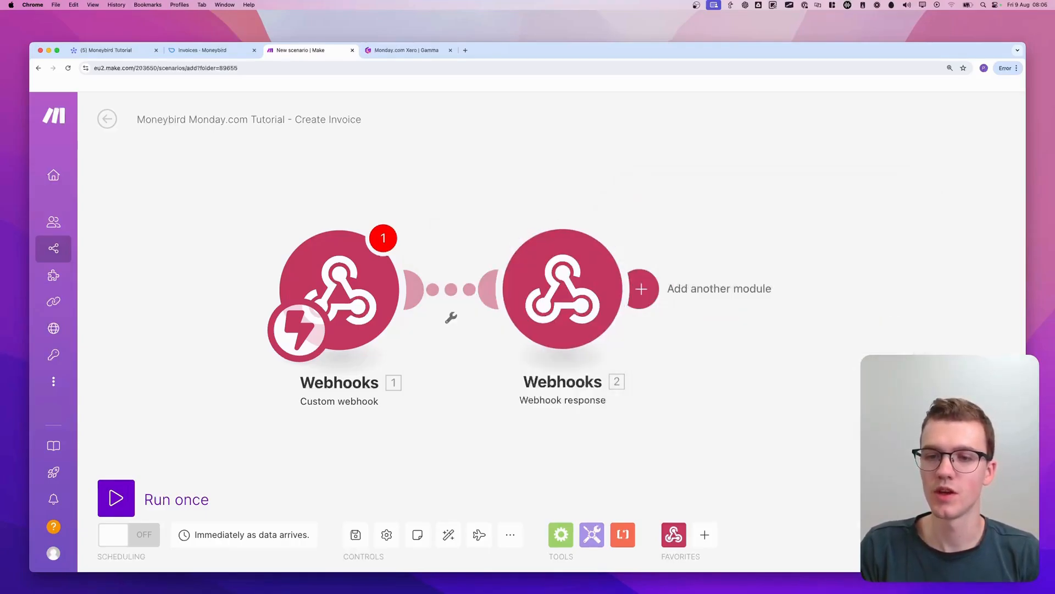
pyautogui.click(306, 338)
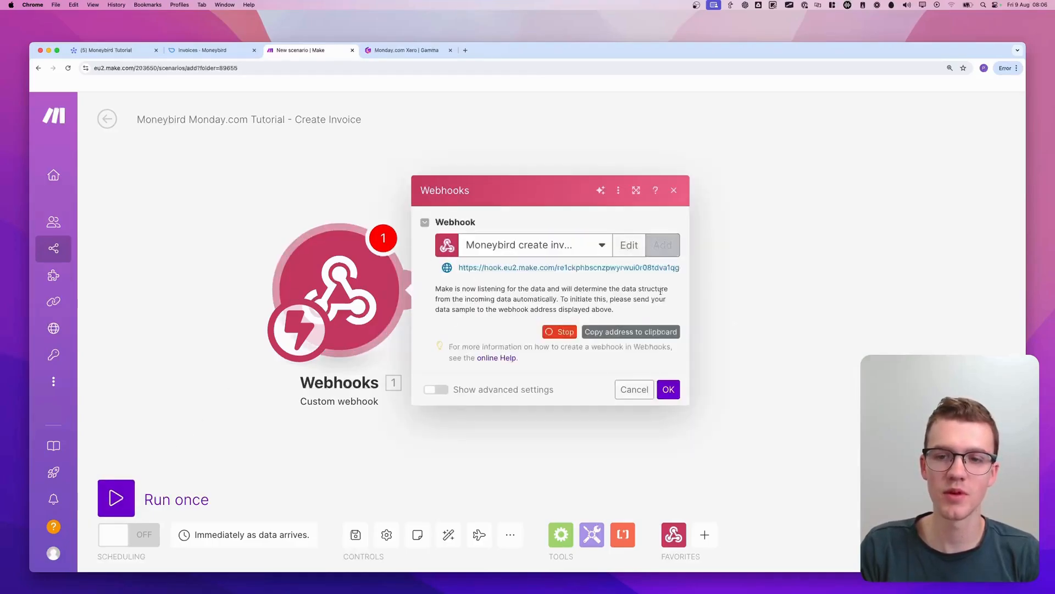
pyautogui.click(609, 333)
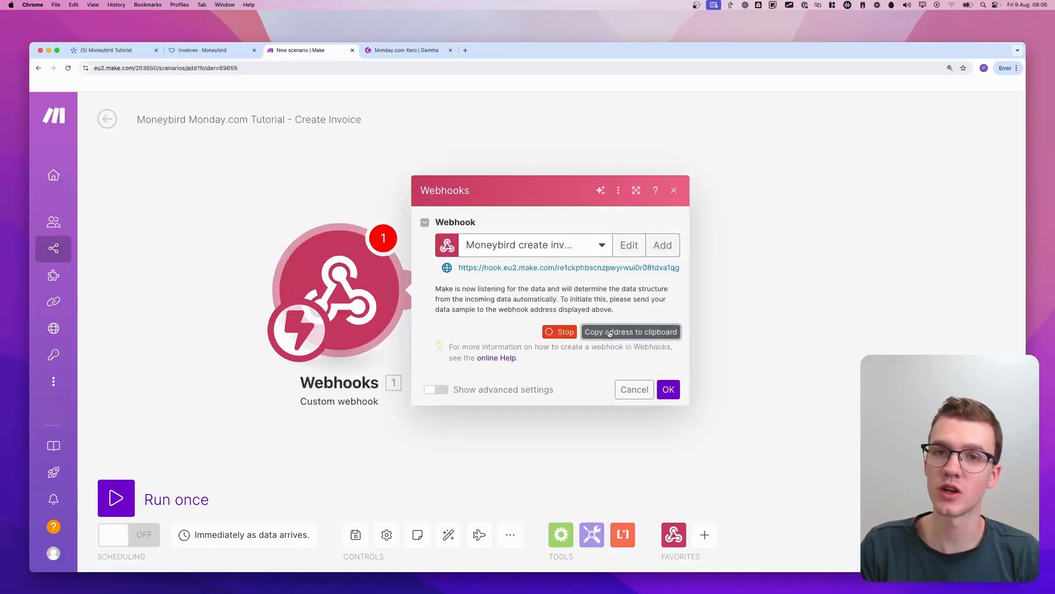
pyautogui.click(668, 389)
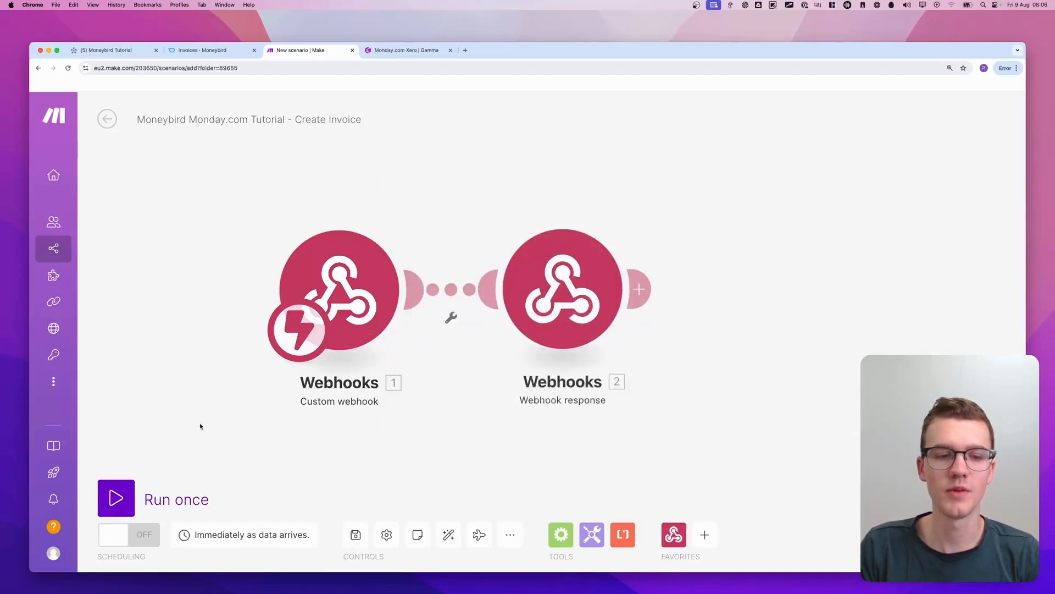
# Run the scenario once and trigger Create Invoice for the Test item on the monday.com Moneybird Tutorial board
pyautogui.click(125, 484)
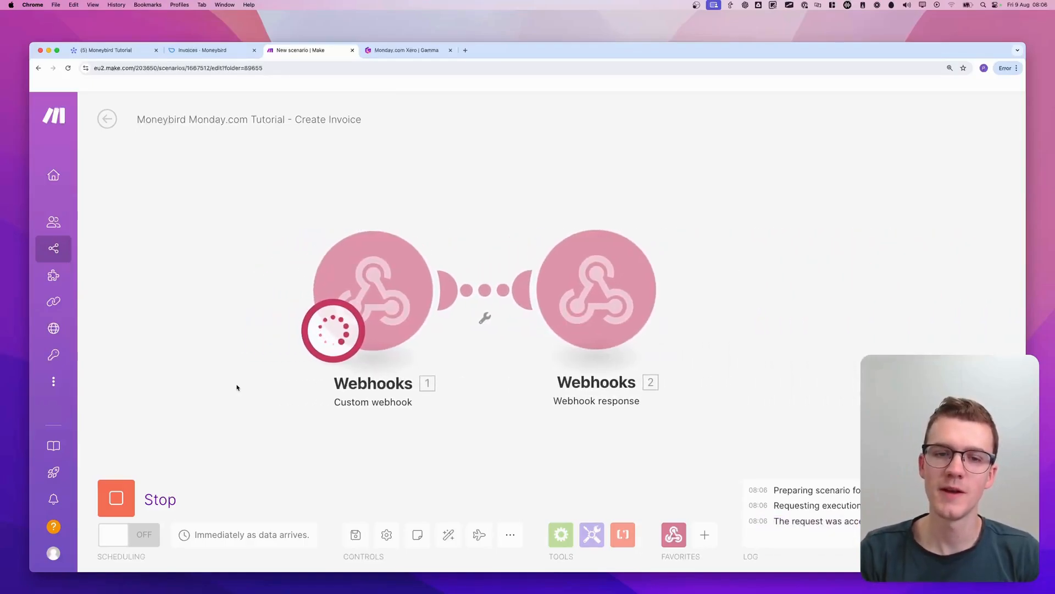
pyautogui.click(136, 52)
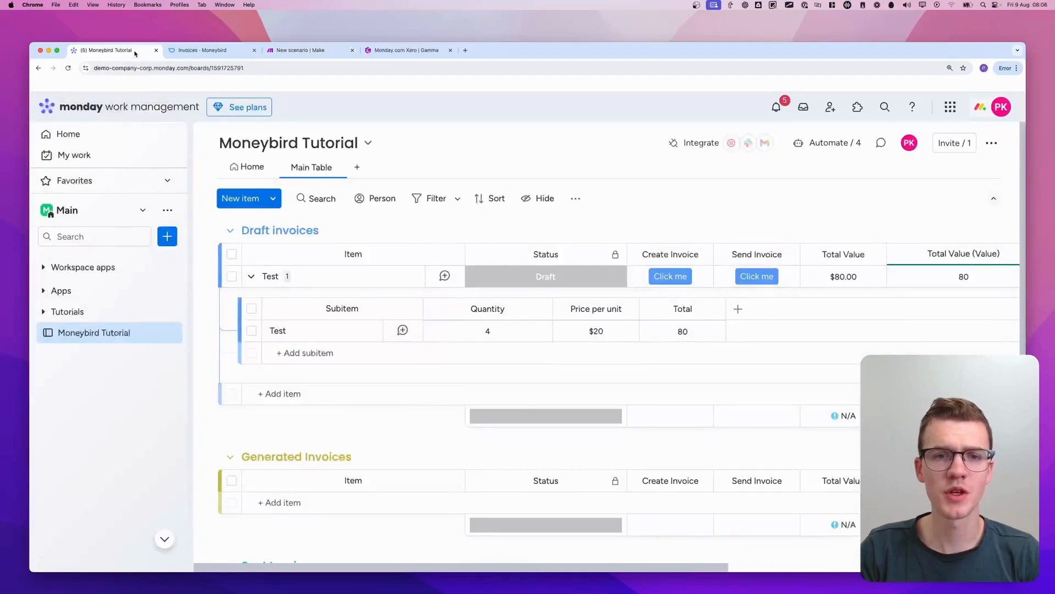
pyautogui.click(672, 277)
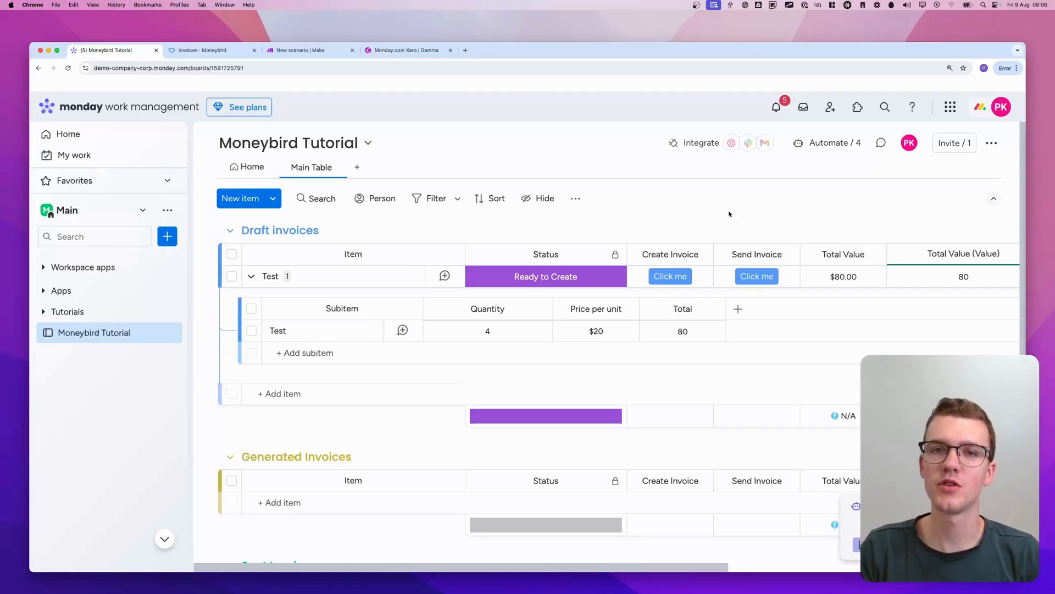
# Search the board's automation templates for "webhook" and use the "When a status changes to something, send a webhook" template
pyautogui.click(822, 146)
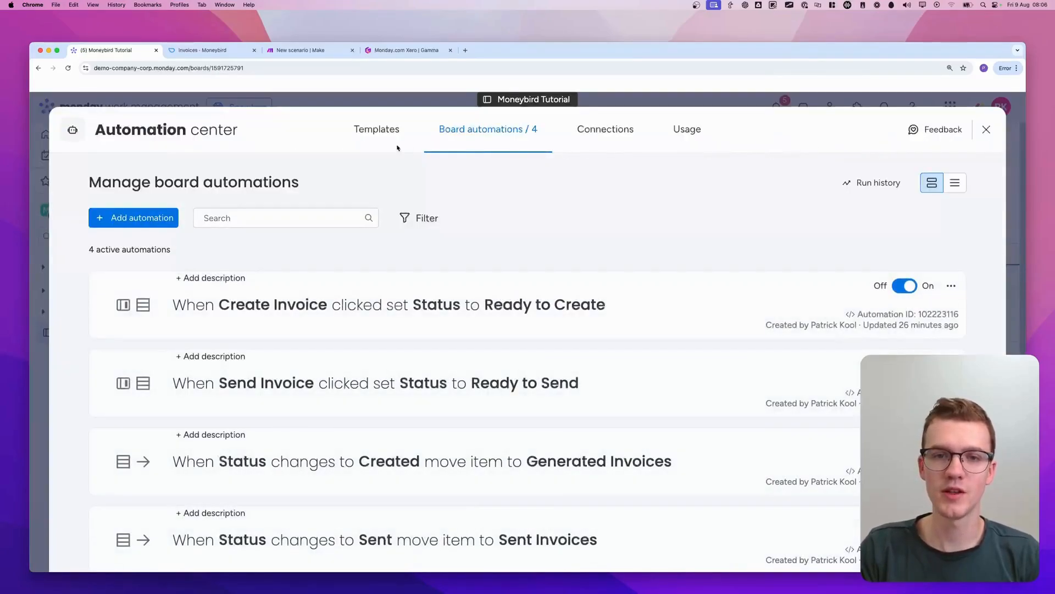
pyautogui.click(373, 132)
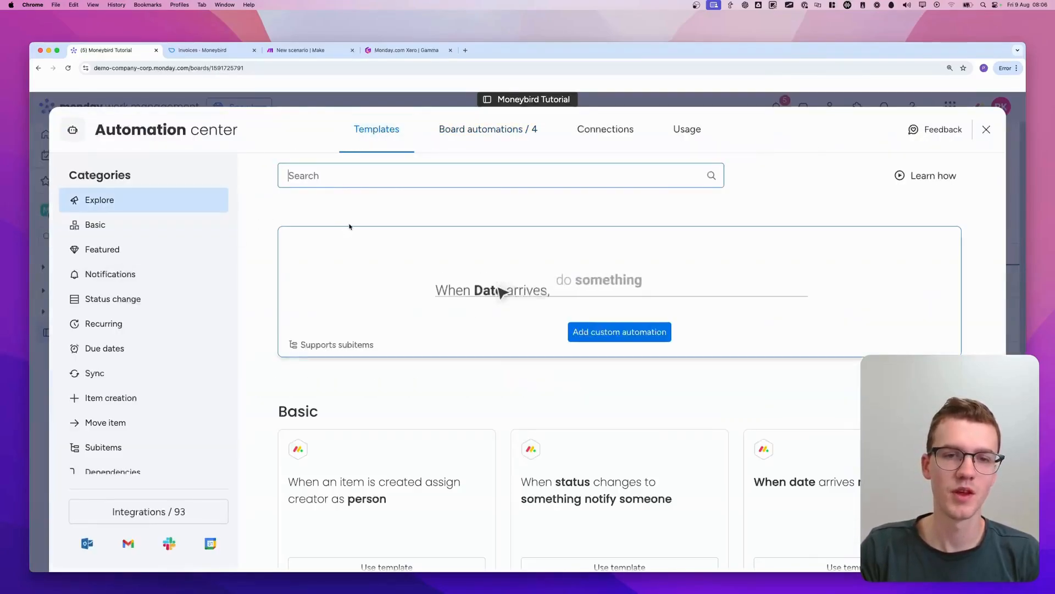
pyautogui.click(341, 175)
pyautogui.write('webhook')
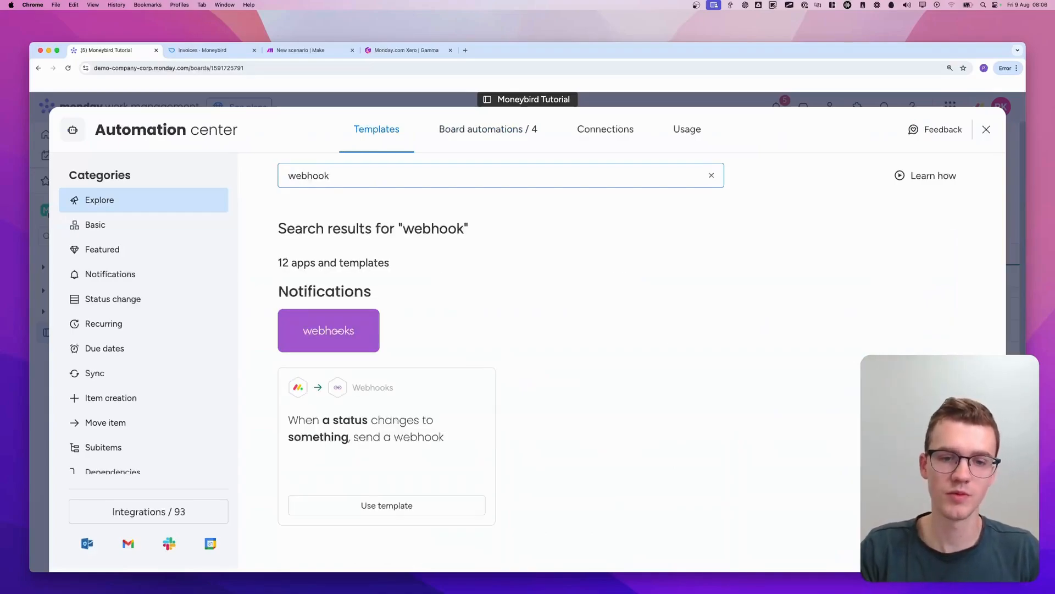
pyautogui.moveTo(269, 347)
pyautogui.mouseDown()
pyautogui.moveTo(261, 480)
pyautogui.moveTo(605, 469)
pyautogui.mouseUp()
pyautogui.moveTo(609, 400); pyautogui.dragTo(220, 372)
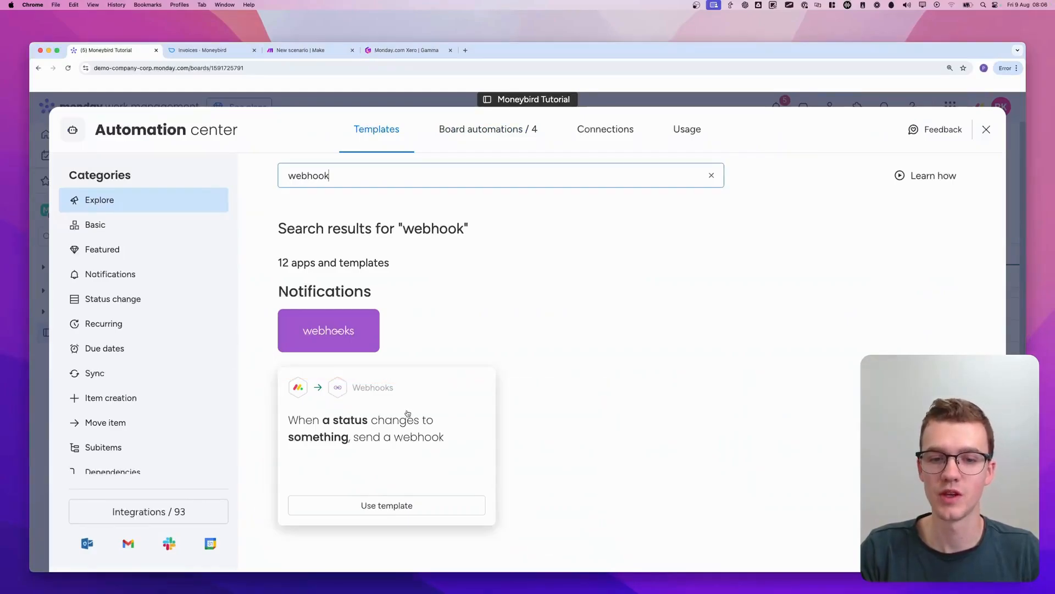
pyautogui.click(407, 415)
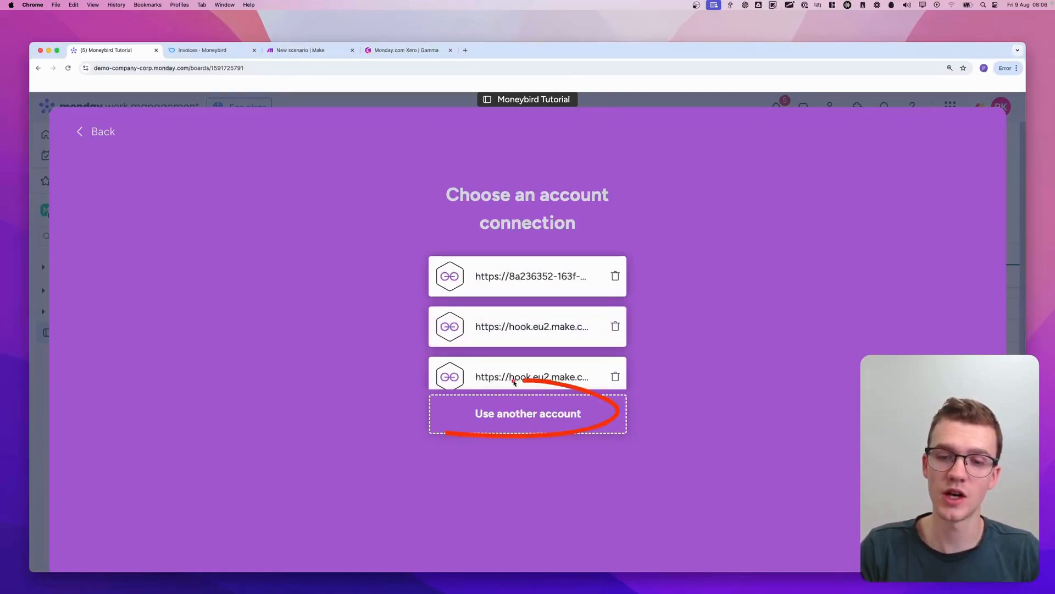
# Connect another webhook account using the copied Make webhook URL
pyautogui.click(560, 401)
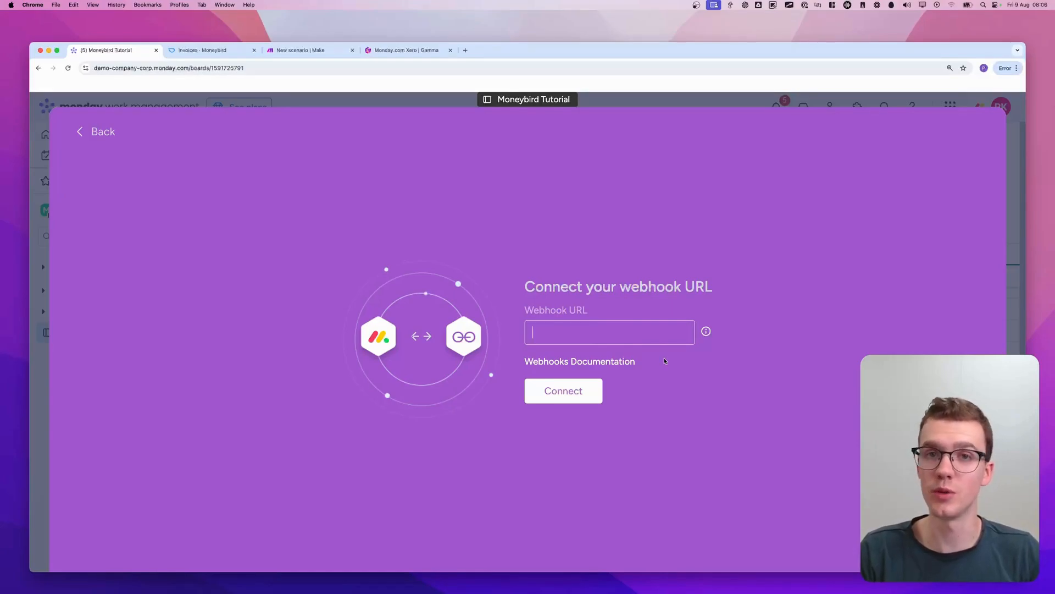
pyautogui.press('super+v')
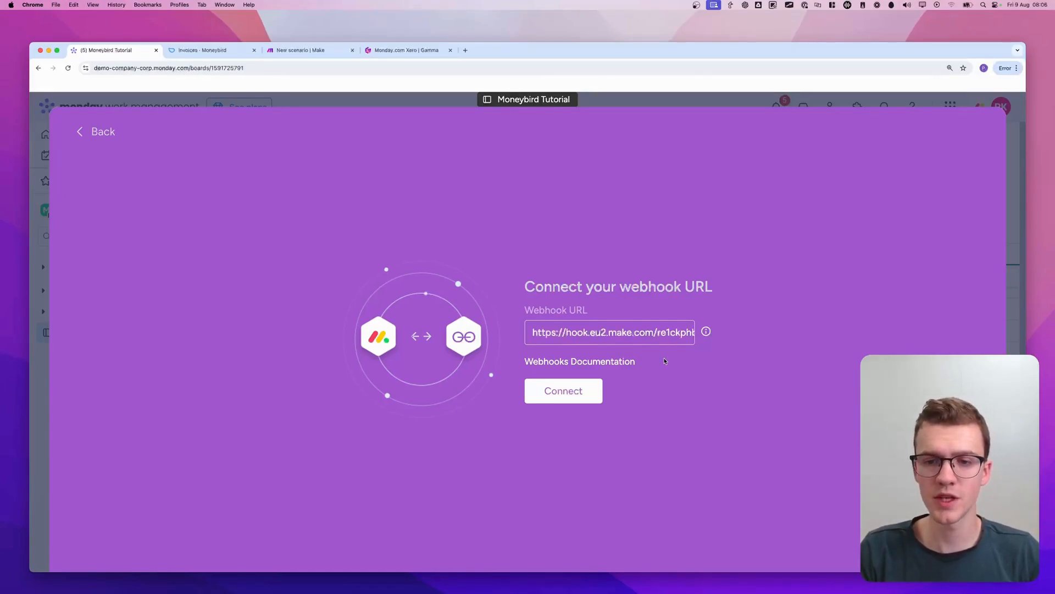
pyautogui.click(589, 391)
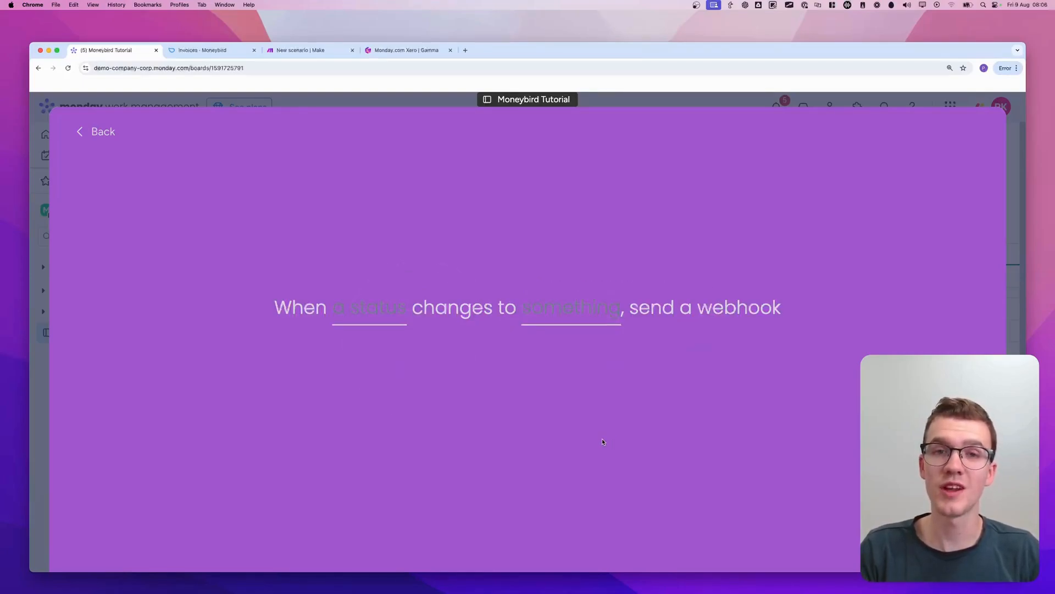
# Check the run results of both webhook modules in the Make scenario and return to the monday.com automation
pyautogui.click(331, 54)
pyautogui.hotkey('ctrl', 'a')
pyautogui.moveTo(724, 209)
pyautogui.mouseDown()
pyautogui.moveTo(545, 463)
pyautogui.moveTo(587, 243)
pyautogui.mouseUp()
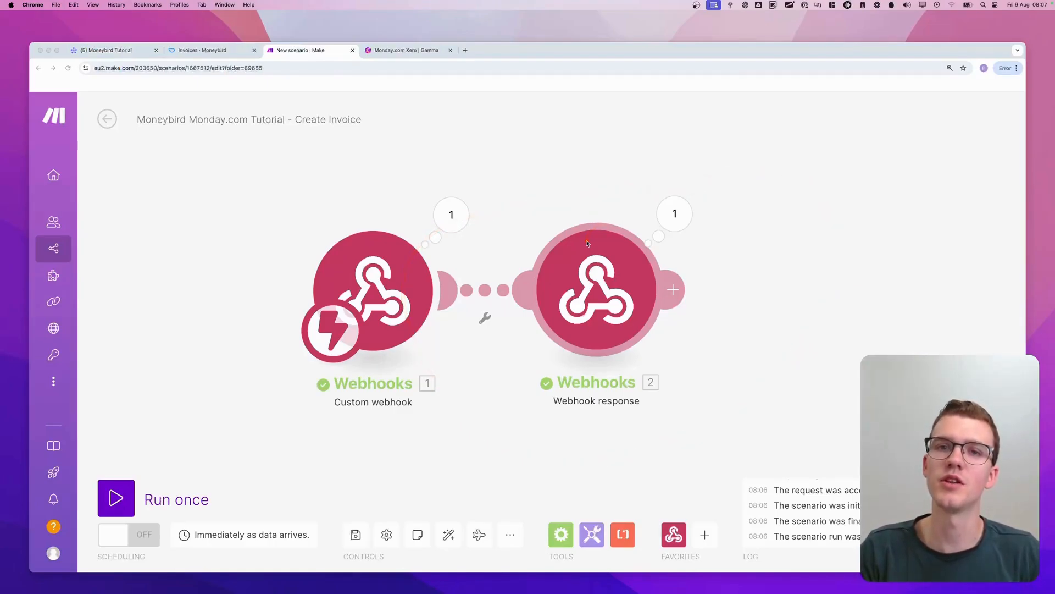
pyautogui.press('Escape')
pyautogui.click(122, 54)
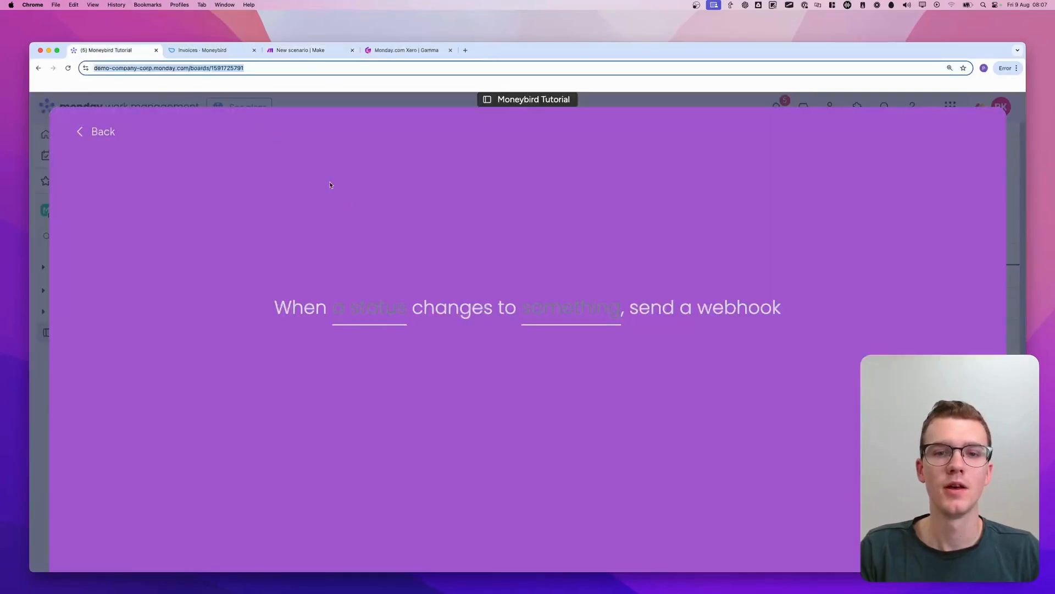
# Create the automation to send a webhook when Status changes to Ready to Create, and close the automation center
pyautogui.click(373, 318)
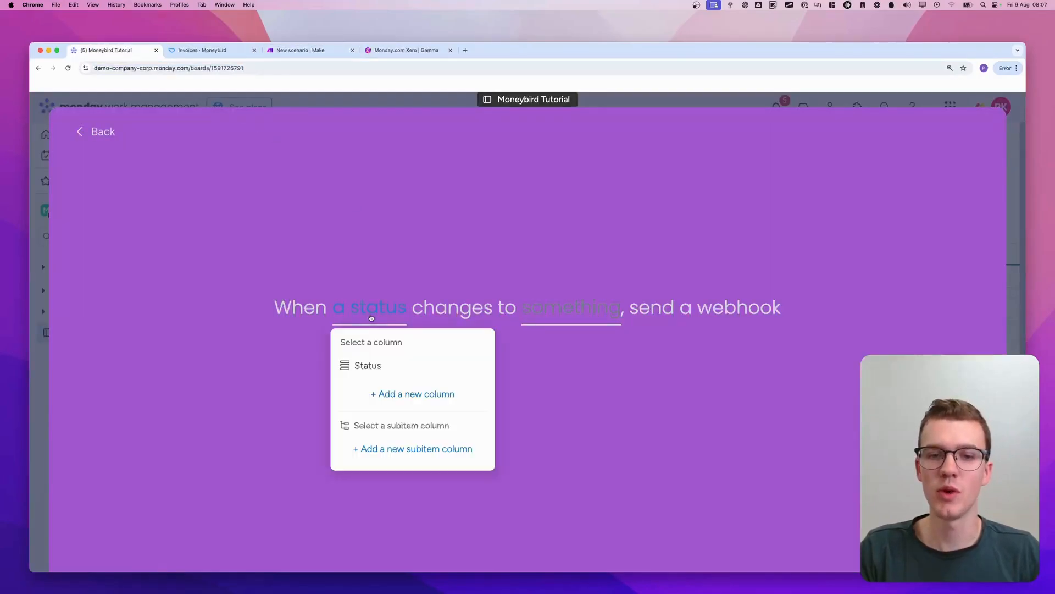
pyautogui.click(370, 363)
pyautogui.click(571, 322)
pyautogui.scroll(-1, 572, 404)
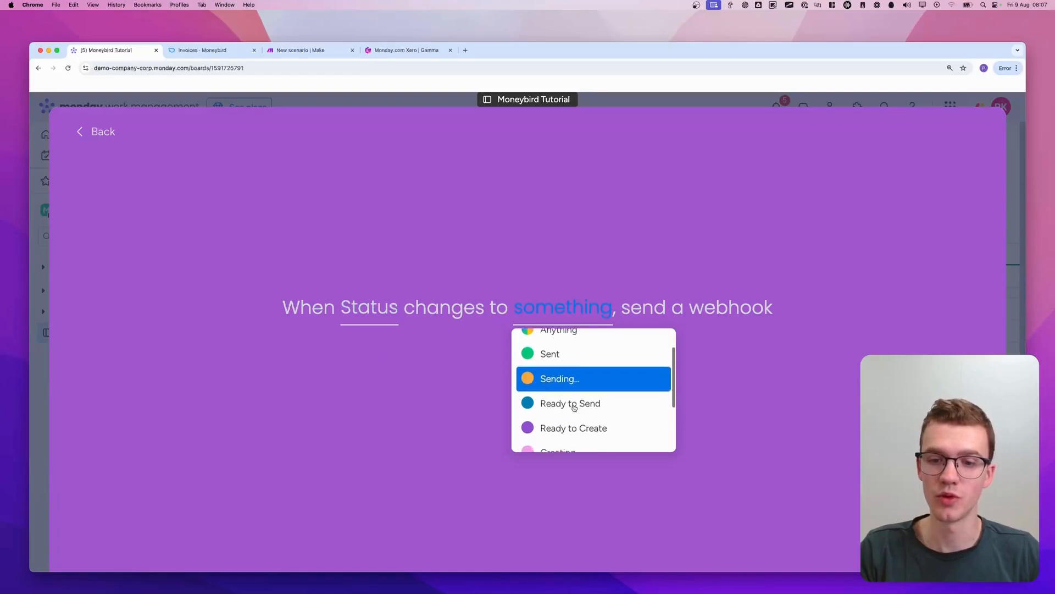
pyautogui.click(581, 428)
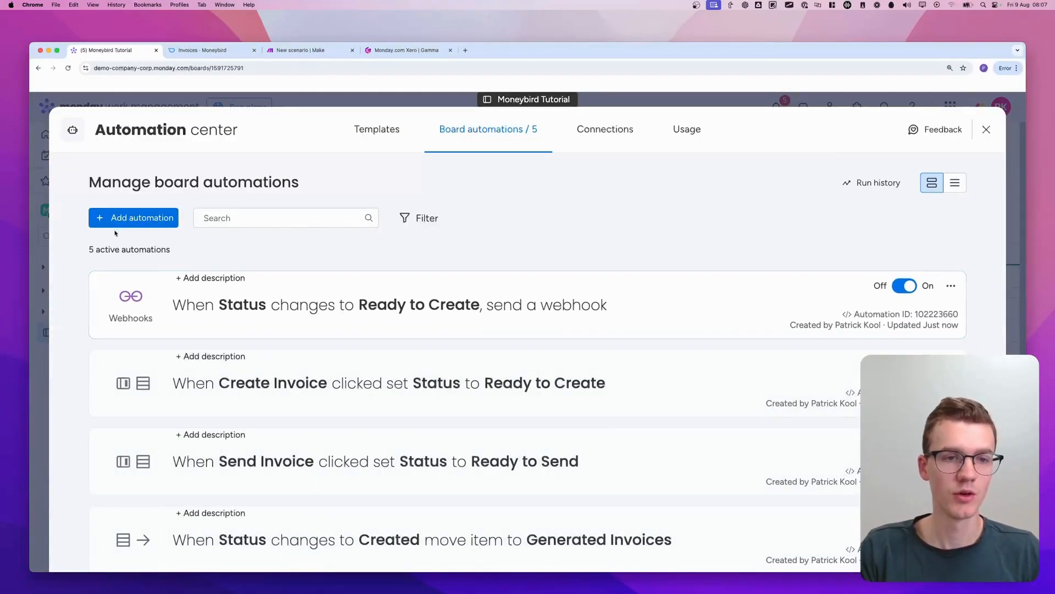
pyautogui.click(37, 259)
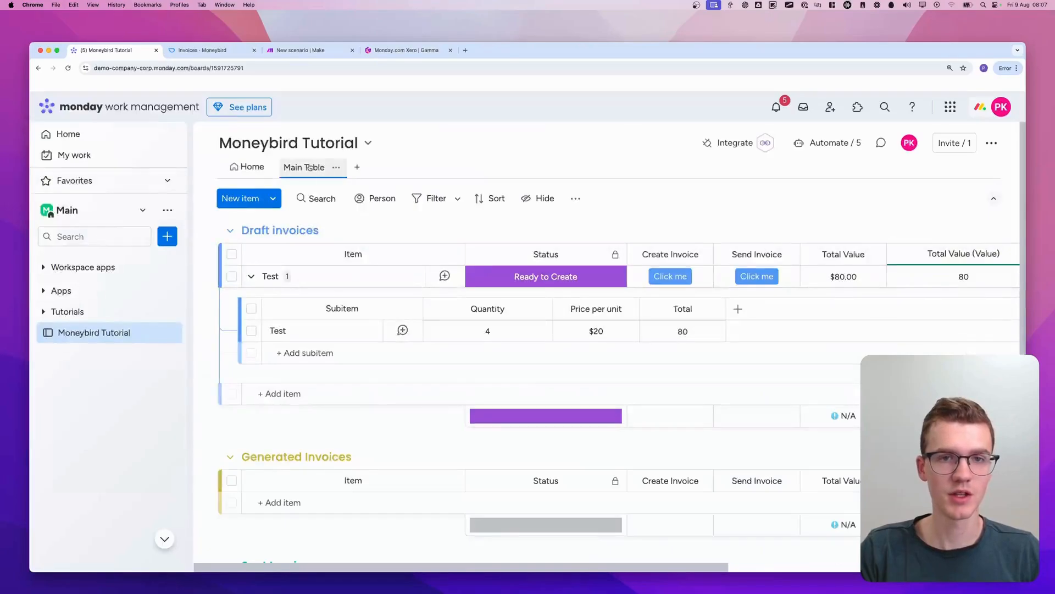
# Delete the Webhook response module from the Make scenario and run the scenario once
pyautogui.click(322, 54)
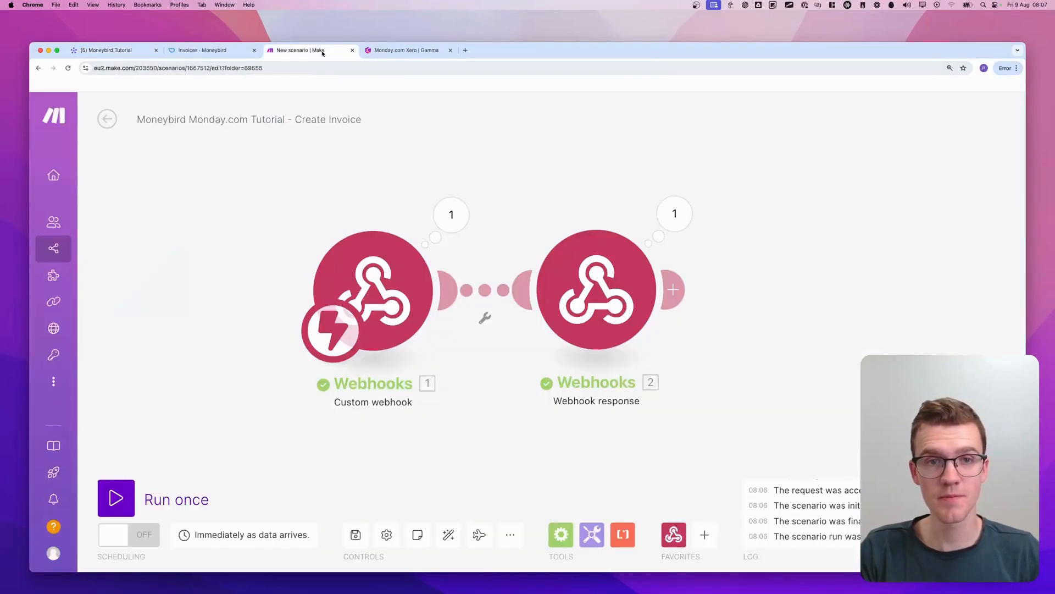
pyautogui.rightClick(597, 264)
pyautogui.click(631, 413)
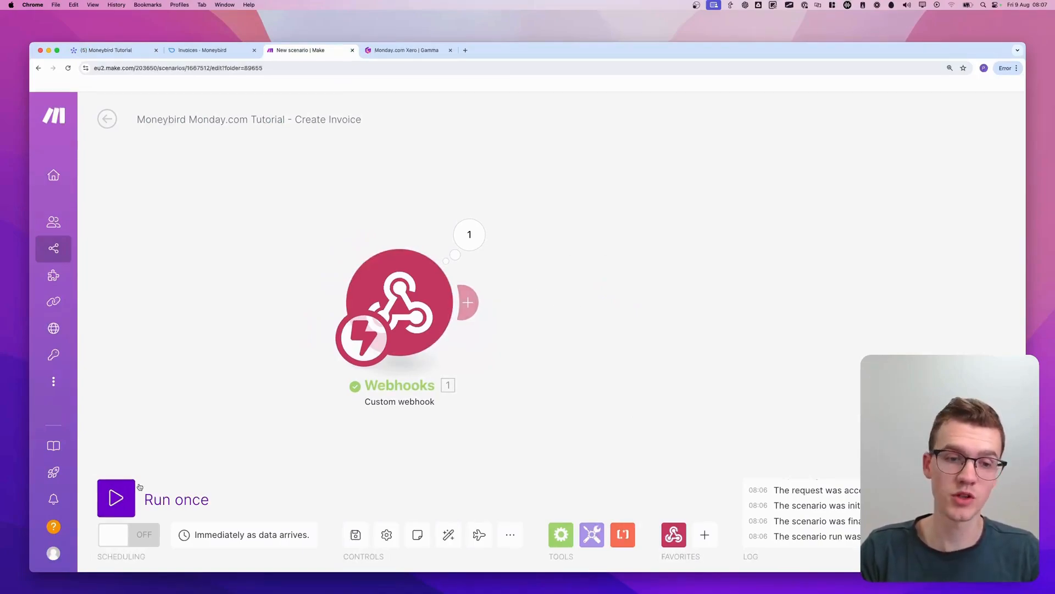
pyautogui.click(116, 497)
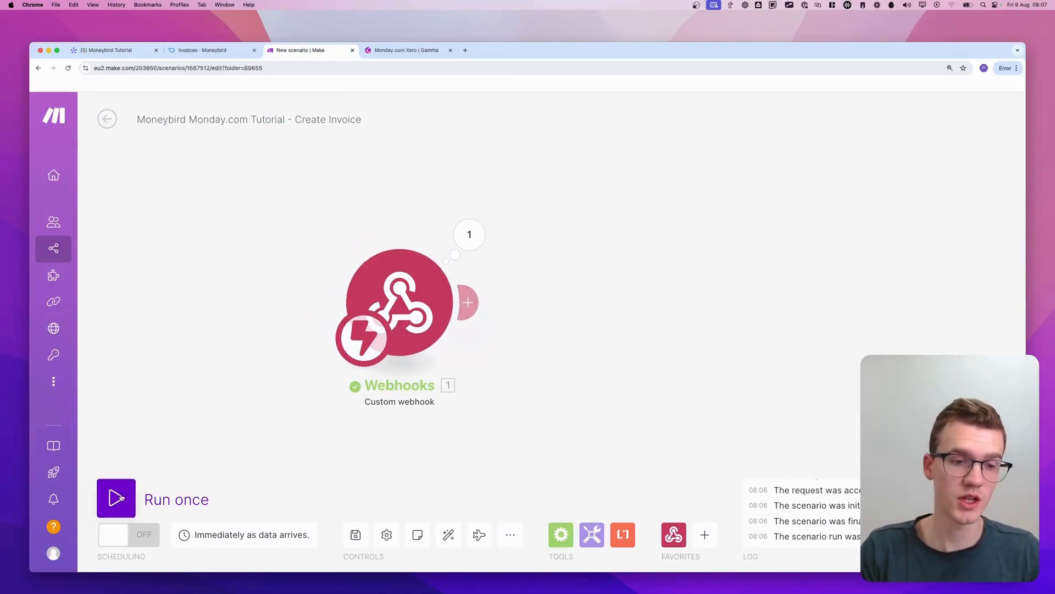
# On the monday.com board, reset the Test item's Status to Draft and trigger its Create Invoice button
pyautogui.click(108, 50)
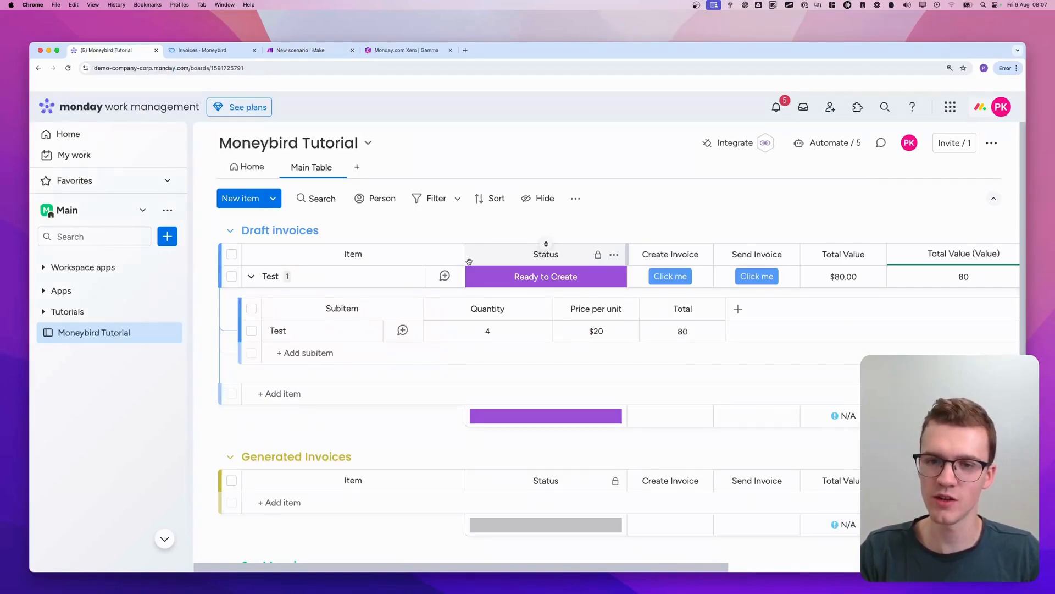
pyautogui.click(682, 278)
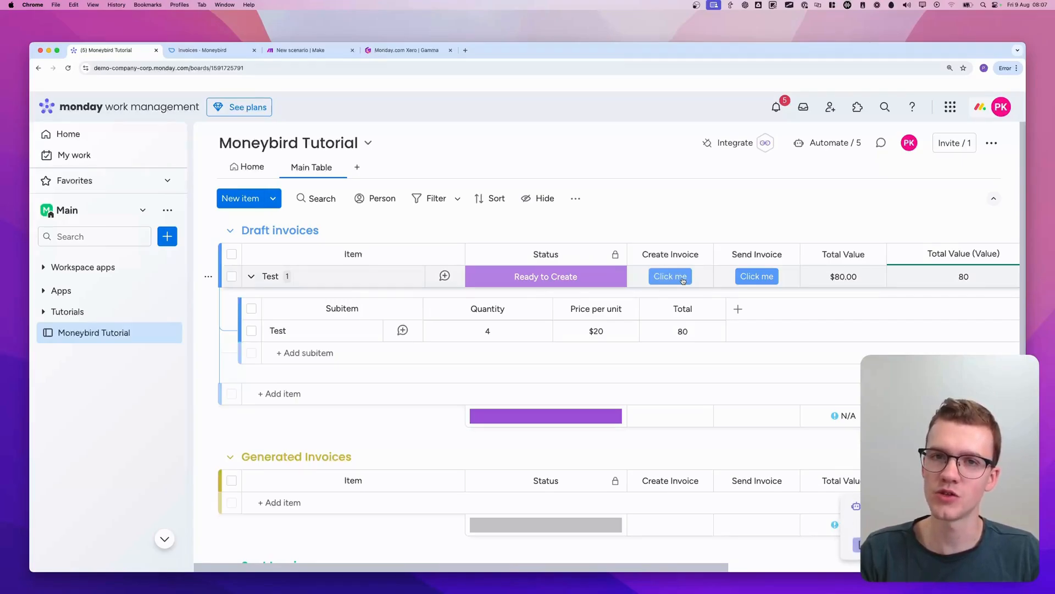
pyautogui.click(605, 276)
pyautogui.click(577, 339)
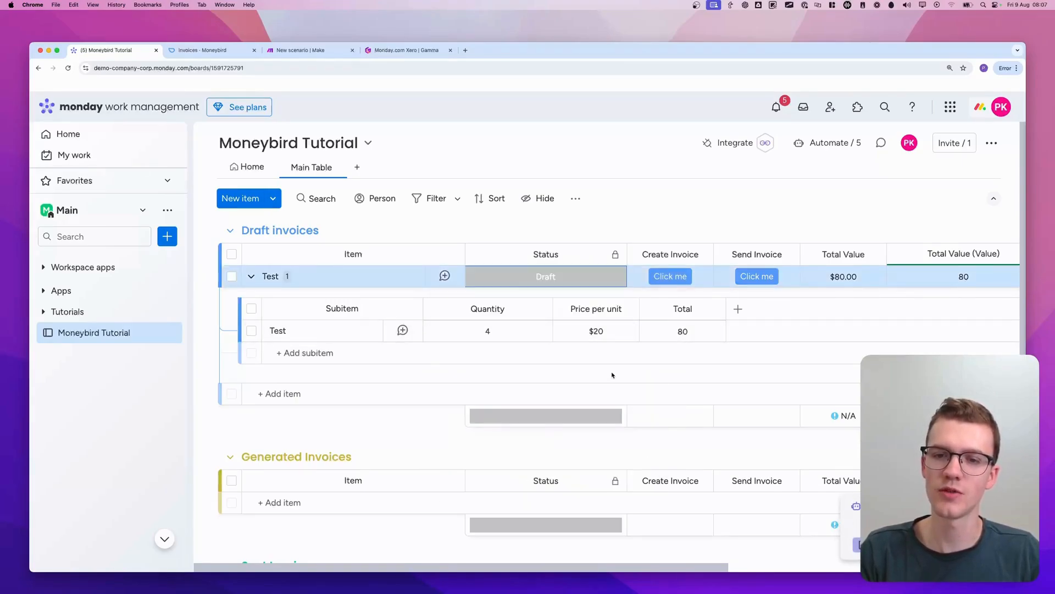
pyautogui.click(664, 279)
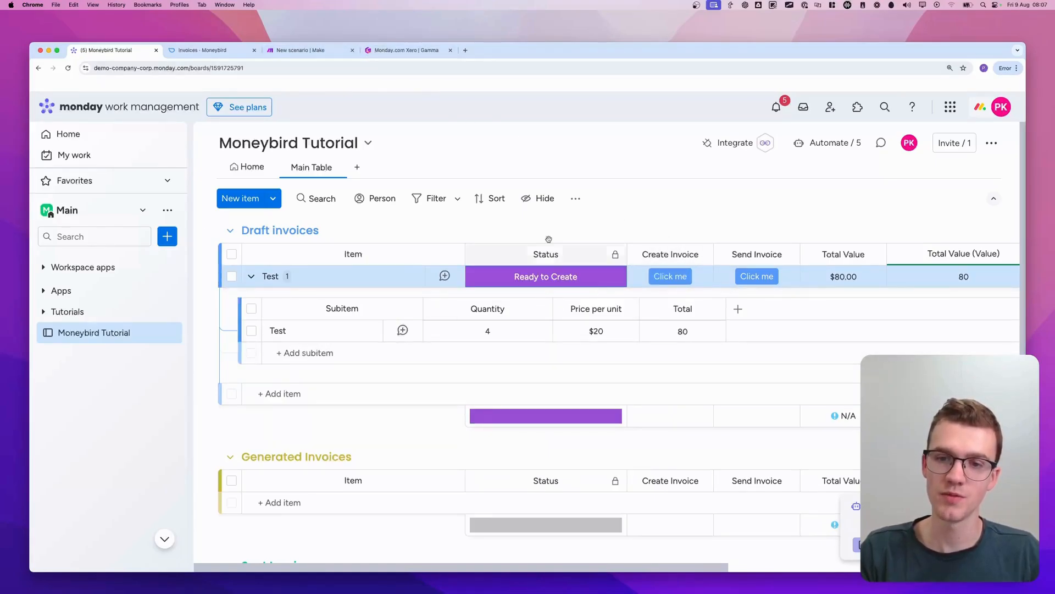
# Inspect the output the Custom webhook module received in the Make scenario
pyautogui.click(300, 50)
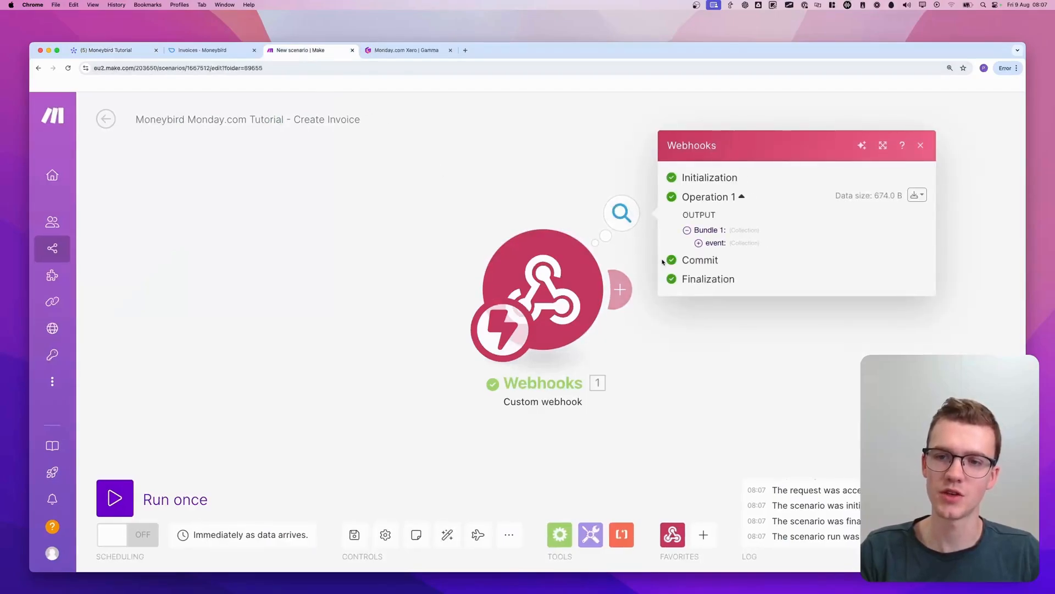
pyautogui.click(608, 196)
pyautogui.moveTo(637, 161)
pyautogui.mouseDown()
pyautogui.moveTo(599, 165)
pyautogui.moveTo(591, 176)
pyautogui.mouseUp()
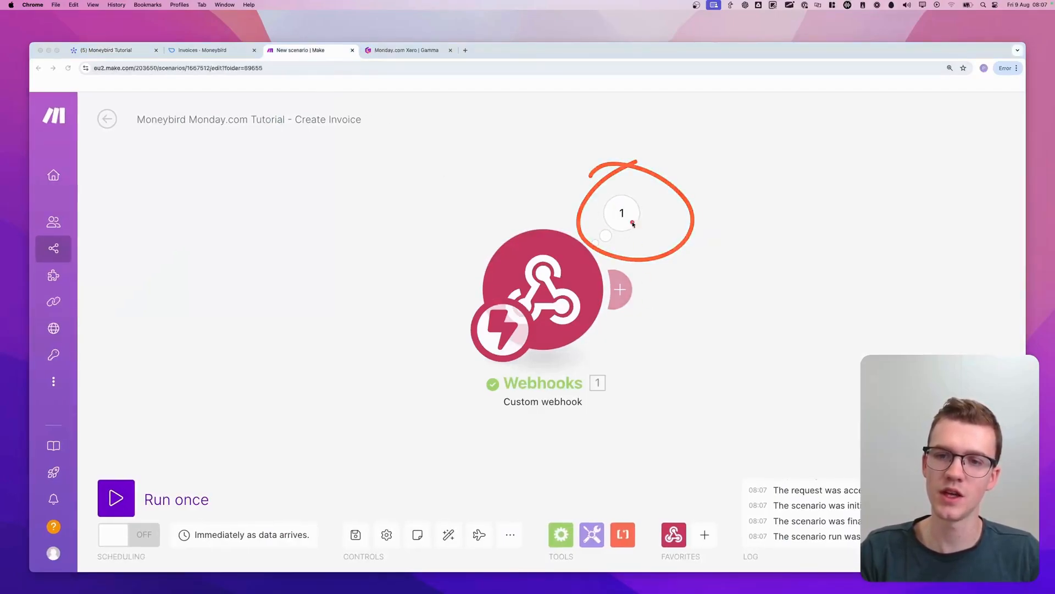
# Expand the event collection in the Custom webhook's output bundle and examine its fields, especially pulseId
pyautogui.click(633, 223)
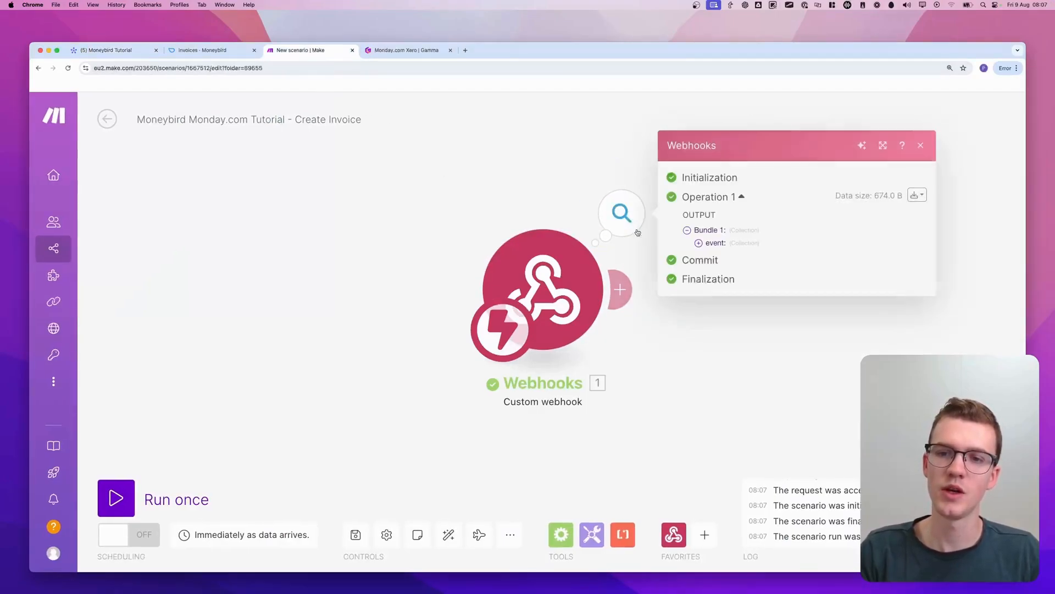
pyautogui.click(726, 245)
pyautogui.moveTo(701, 201); pyautogui.dragTo(707, 438)
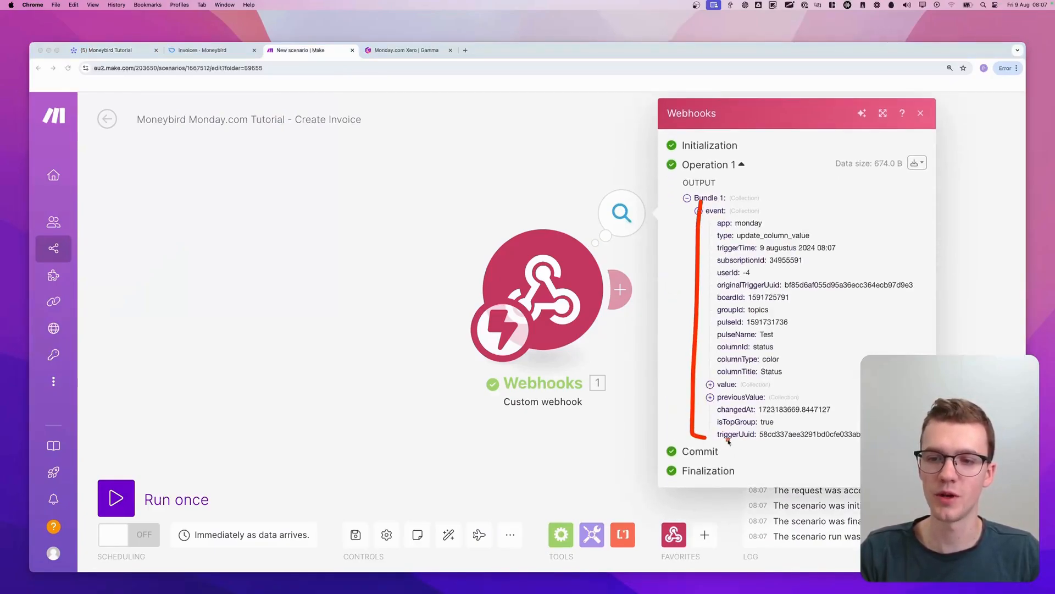
pyautogui.moveTo(701, 205); pyautogui.dragTo(735, 204)
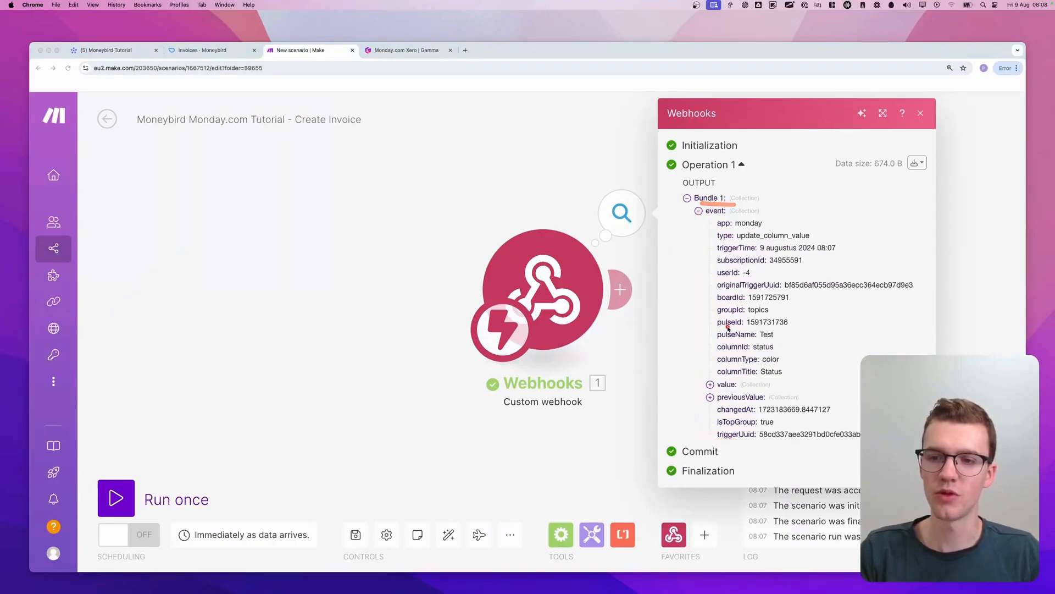
pyautogui.moveTo(727, 329)
pyautogui.mouseDown()
pyautogui.moveTo(718, 332)
pyautogui.moveTo(798, 330)
pyautogui.moveTo(767, 314)
pyautogui.moveTo(708, 325)
pyautogui.moveTo(716, 330)
pyautogui.mouseUp()
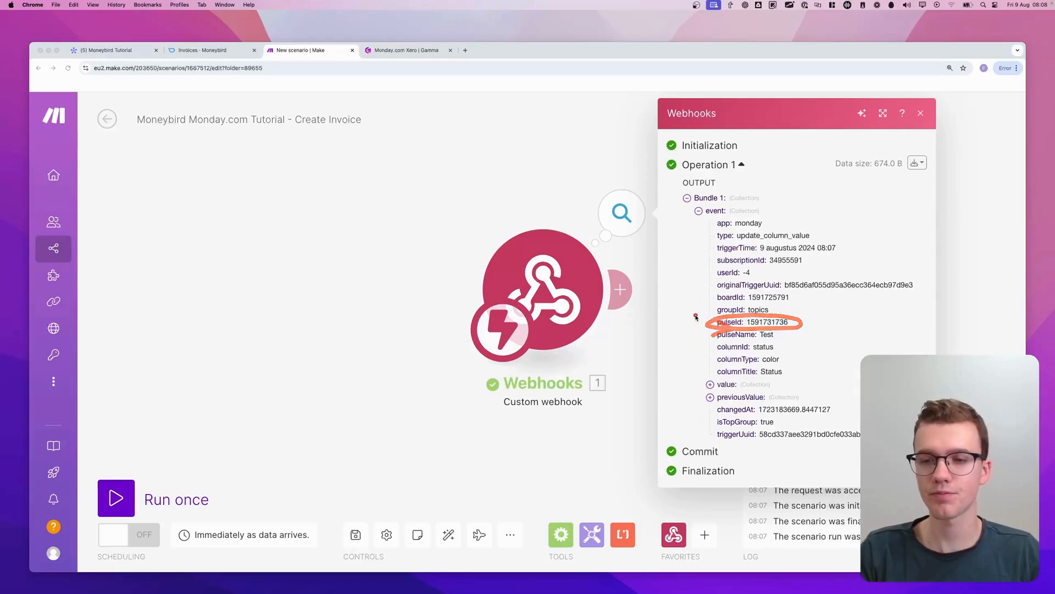
pyautogui.click(643, 310)
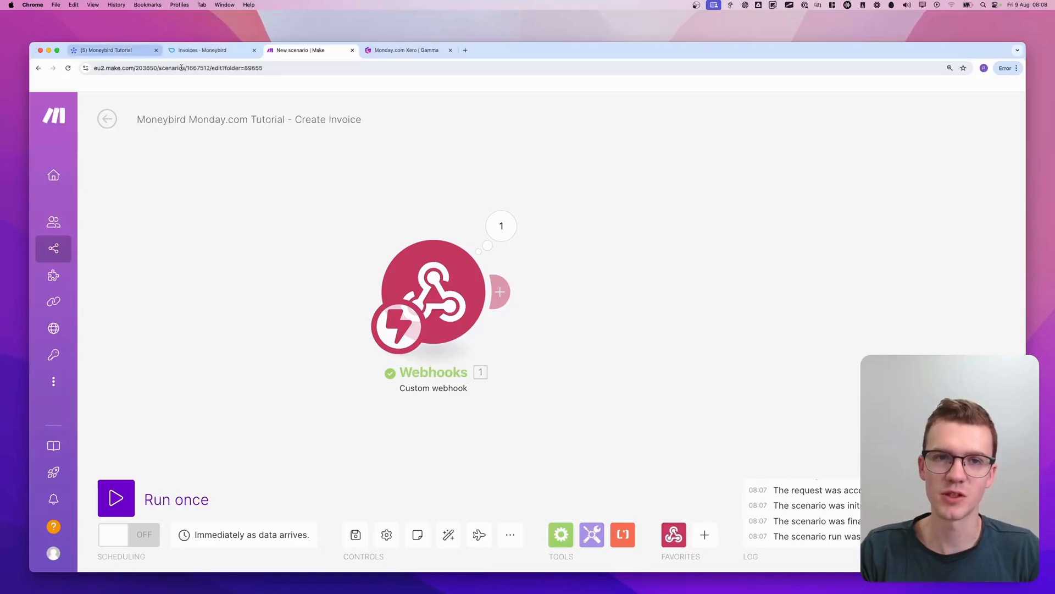
# Add a Monday Get an Item module after the Custom webhook module
pyautogui.click(620, 296)
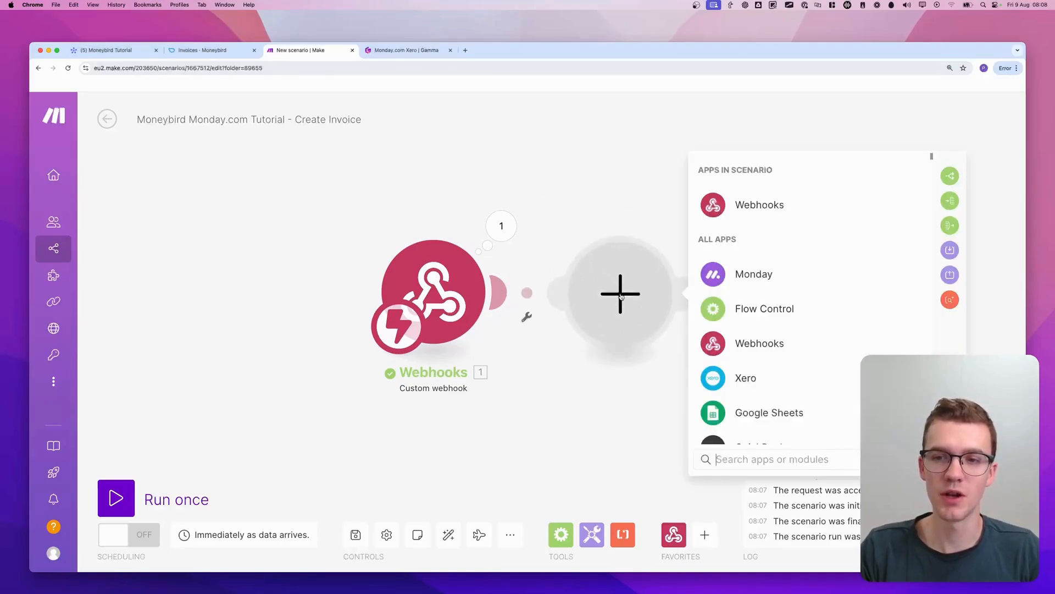
pyautogui.write('onday')
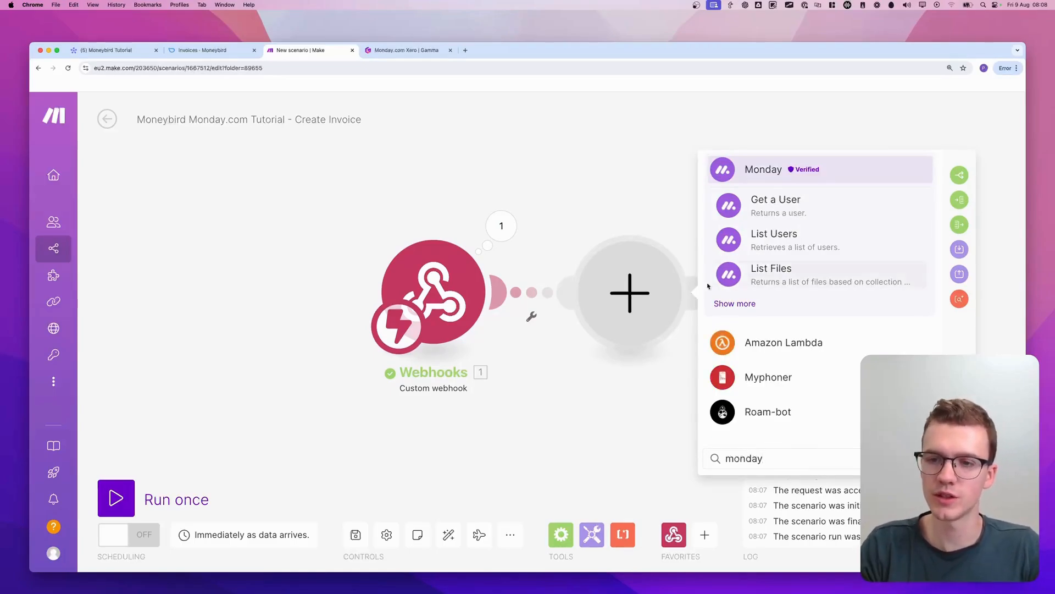
pyautogui.press('Return')
pyautogui.write('get an item')
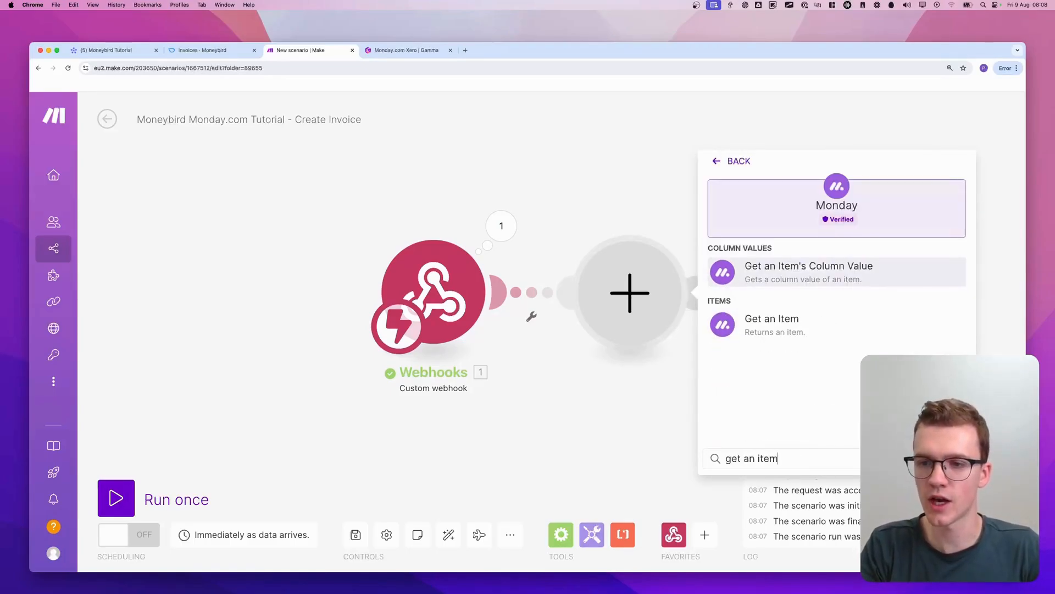
pyautogui.click(783, 326)
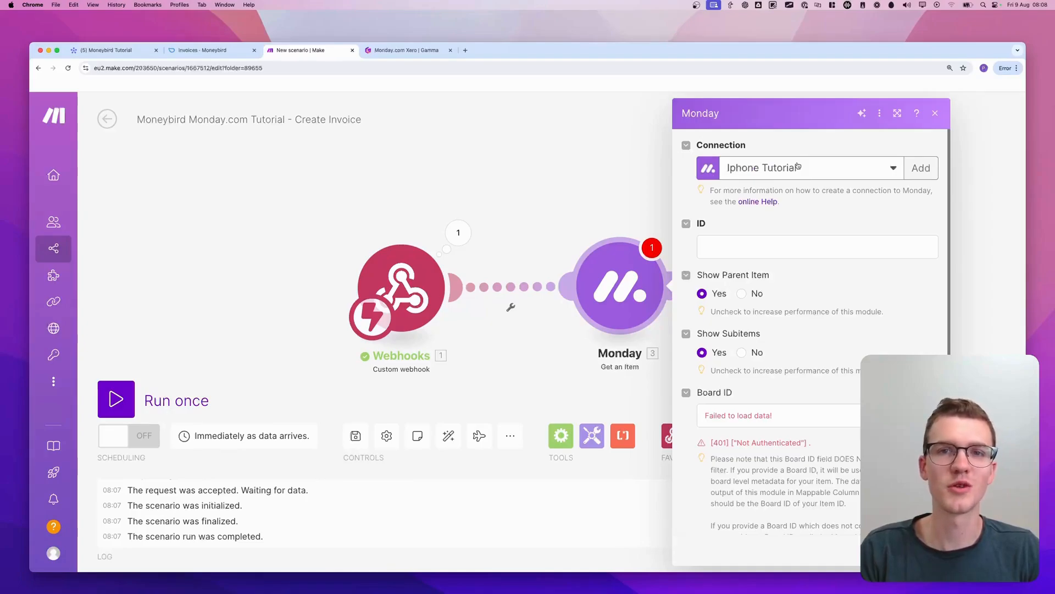
# Start a new Monday connection for the Get an Item module and name it Moneybird Tutorial
pyautogui.click(926, 168)
pyautogui.click(825, 168)
pyautogui.press('super+a')
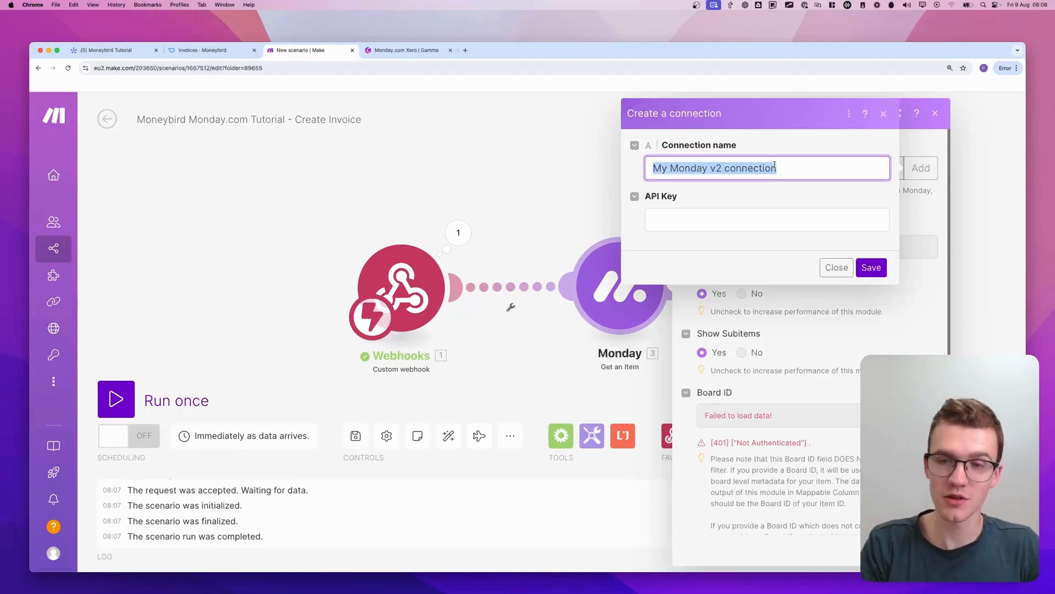
pyautogui.write('Moneybird Tutorial')
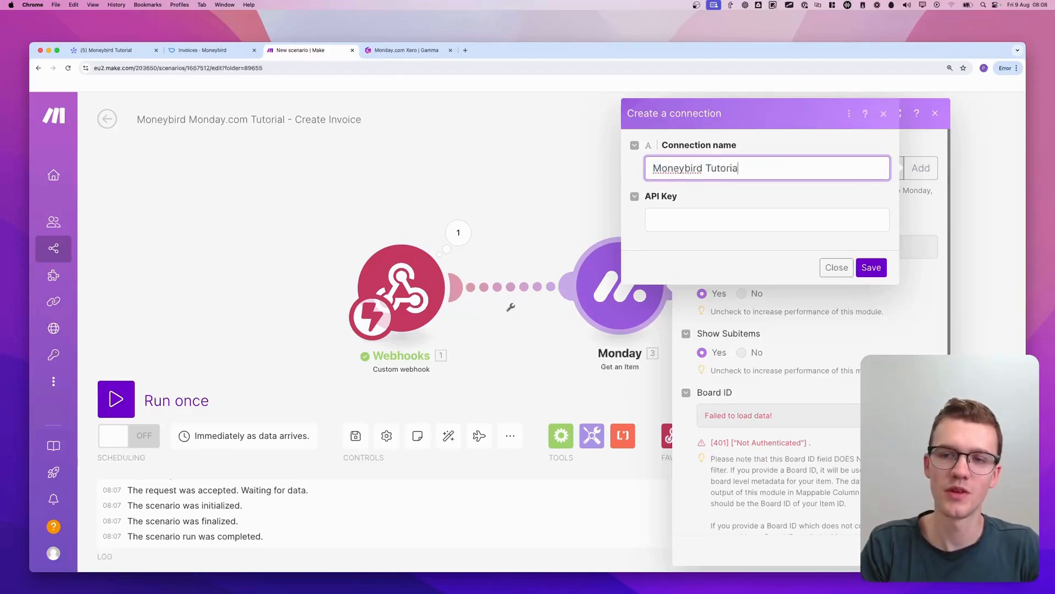
pyautogui.press('Tab')
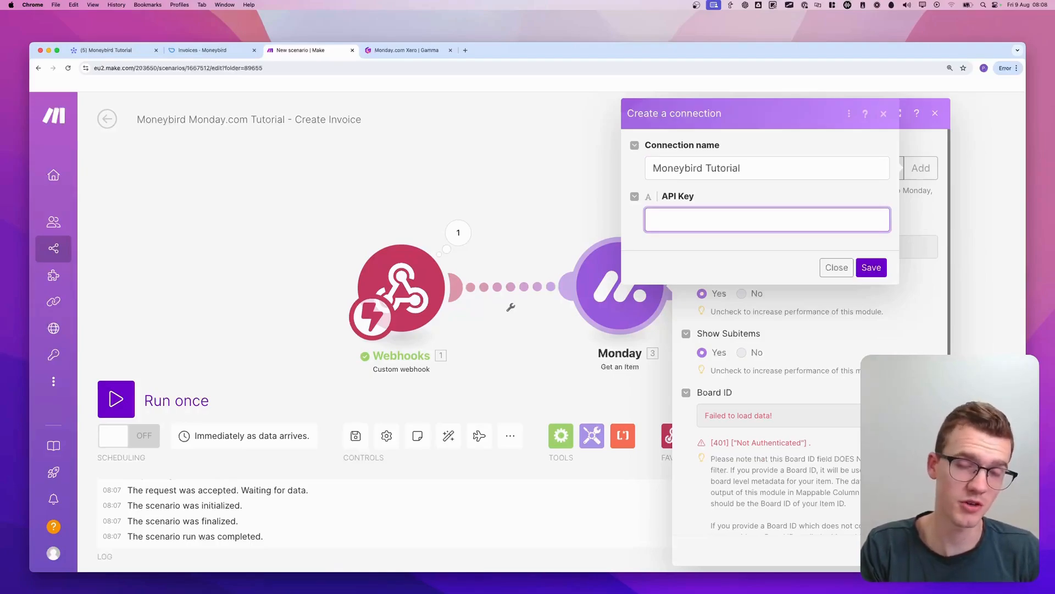
pyautogui.hotkey('ctrl', 'a')
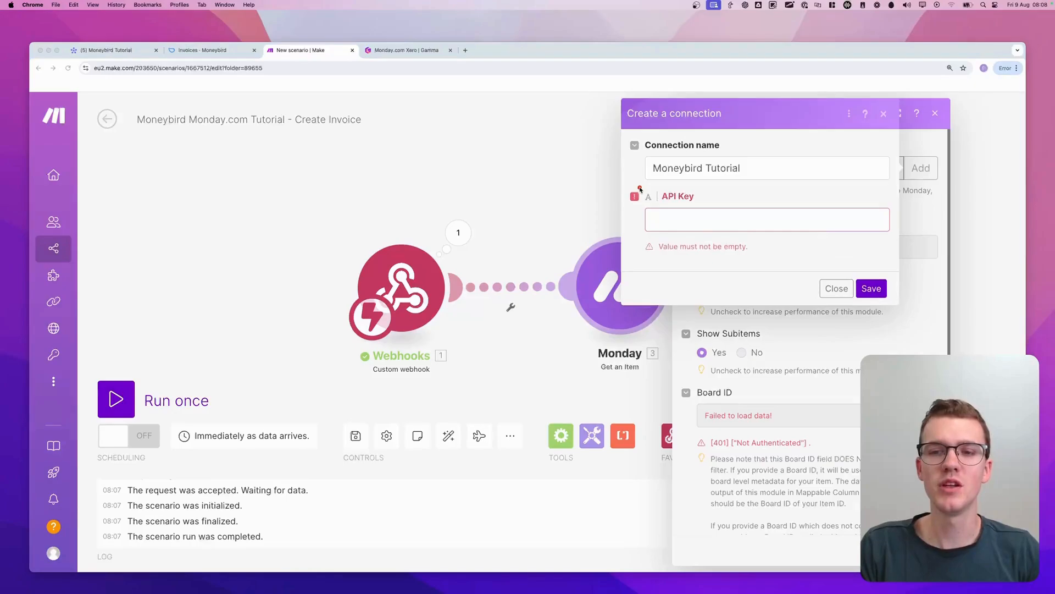
pyautogui.moveTo(636, 189)
pyautogui.mouseDown()
pyautogui.moveTo(702, 248)
pyautogui.moveTo(639, 181)
pyautogui.mouseUp()
pyautogui.press('Escape')
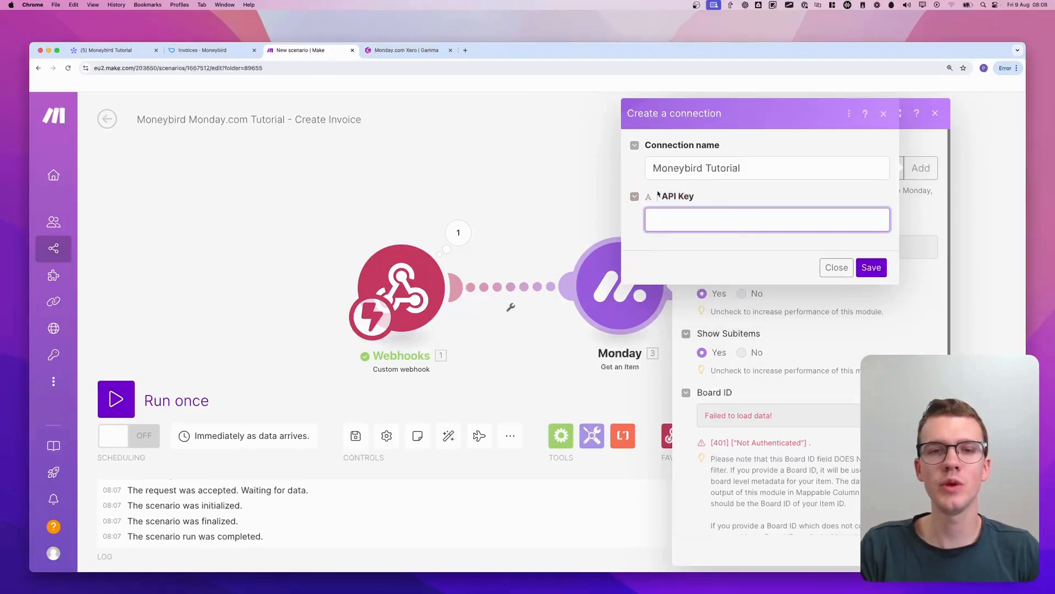
# Switch to the monday.com board and open the account's Developer Center
pyautogui.click(130, 55)
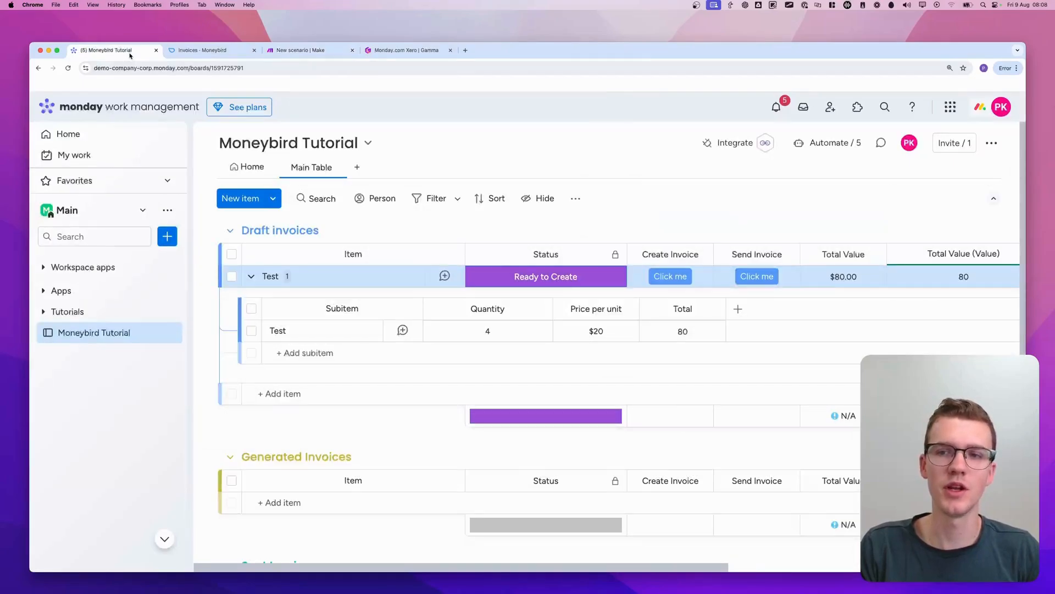
pyautogui.hotkey('ctrl', 'a')
pyautogui.moveTo(957, 76)
pyautogui.mouseDown()
pyautogui.moveTo(945, 122)
pyautogui.moveTo(979, 139)
pyautogui.mouseUp()
pyautogui.press('Escape')
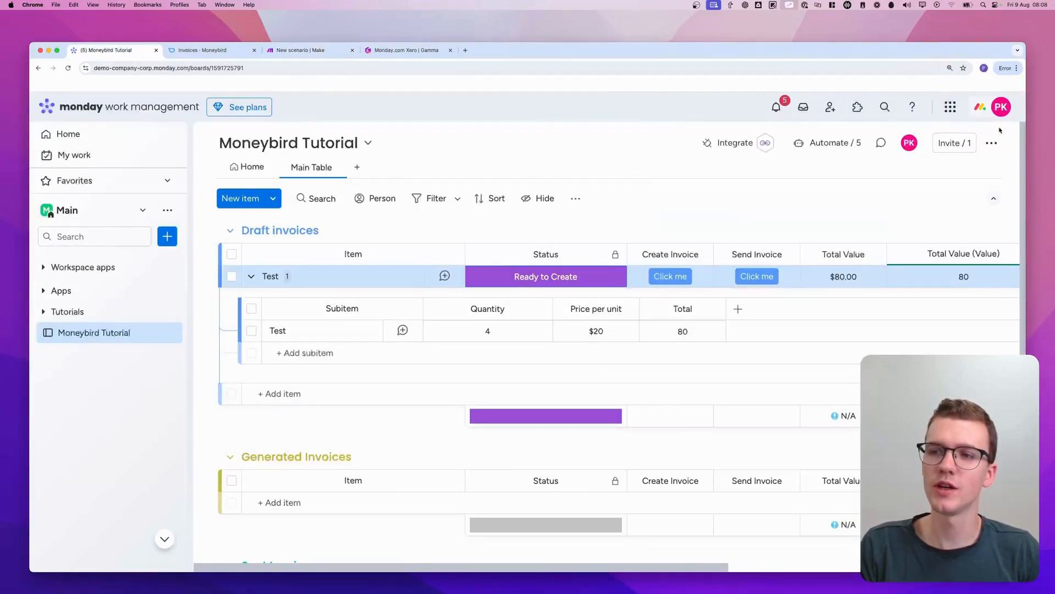
pyautogui.click(998, 112)
pyautogui.hotkey('ctrl', 'a')
pyautogui.moveTo(761, 247)
pyautogui.mouseDown()
pyautogui.moveTo(751, 251)
pyautogui.moveTo(818, 260)
pyautogui.mouseUp()
pyautogui.press('Escape')
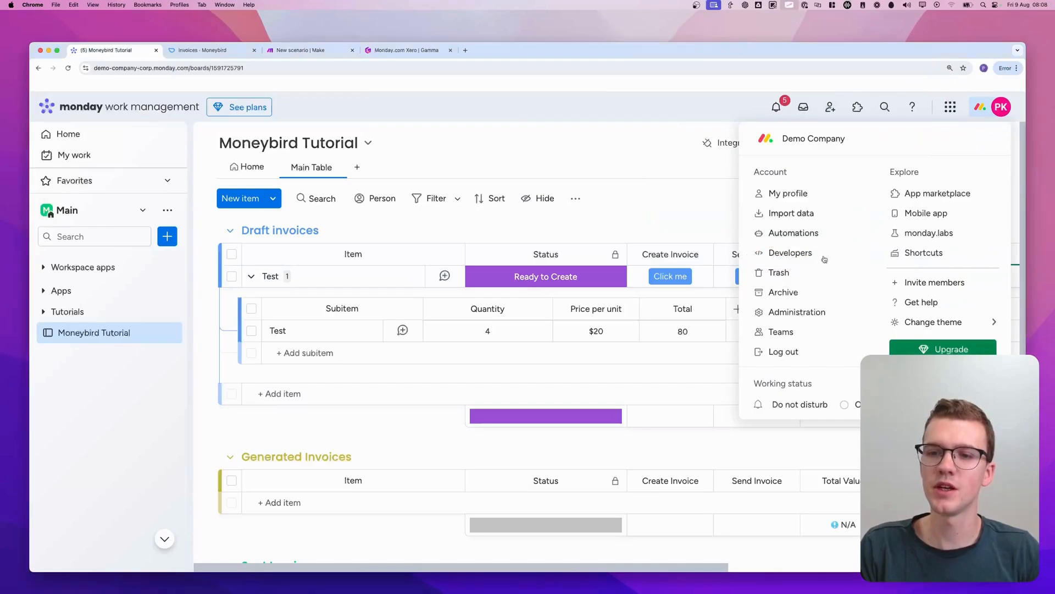
pyautogui.click(823, 258)
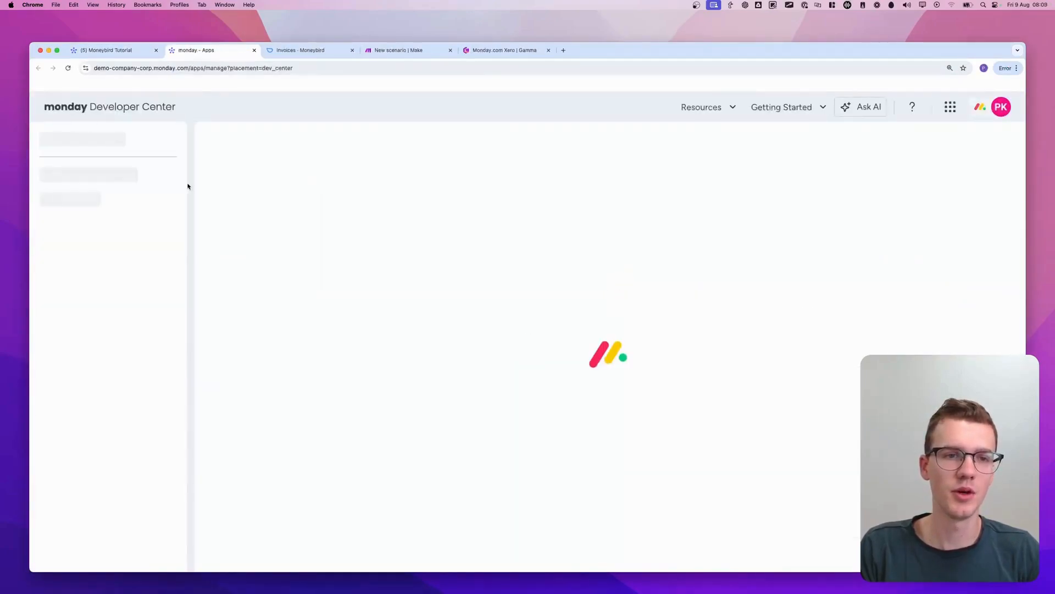
# Go to the personal access tokens in the Developer Center, reveal the API token and copy it
pyautogui.hotkey('ctrl', 'a')
pyautogui.press('Escape')
pyautogui.hotkey('ctrl', 'a')
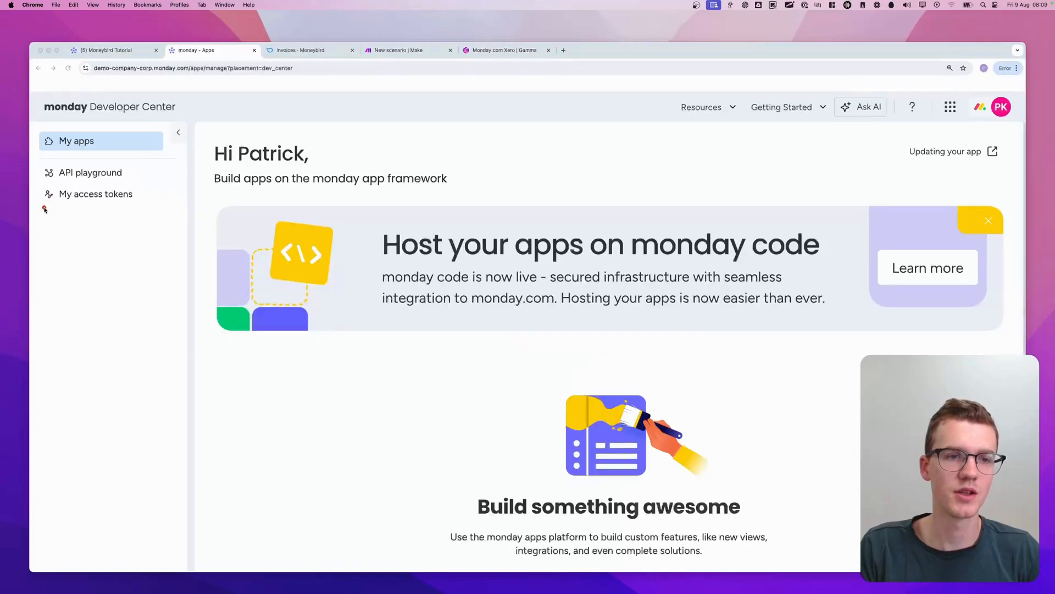
pyautogui.moveTo(44, 208); pyautogui.dragTo(42, 207)
pyautogui.press('Escape')
pyautogui.click(123, 198)
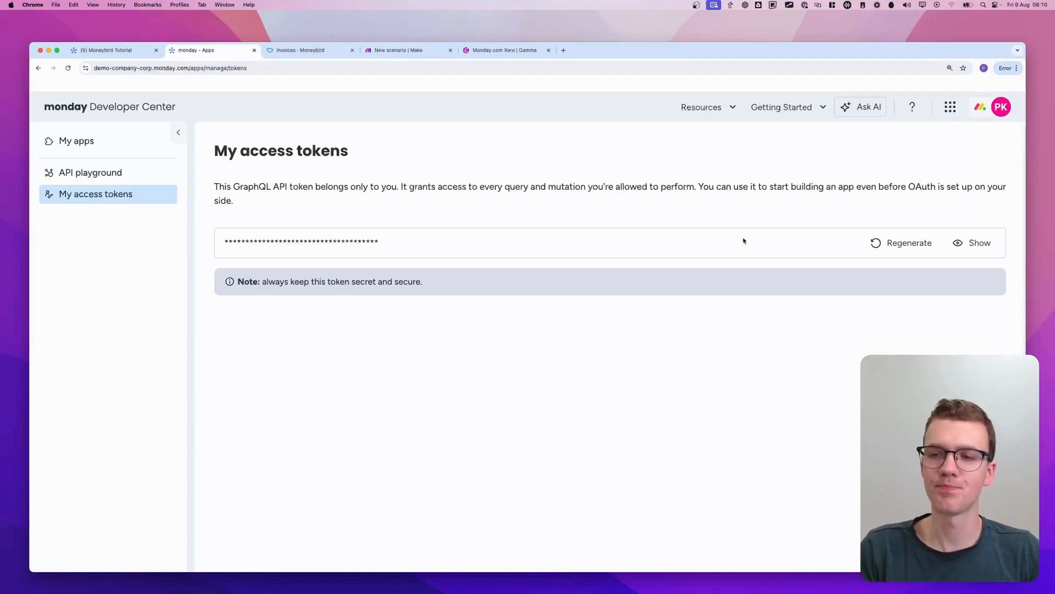
pyautogui.moveTo(979, 209); pyautogui.dragTo(998, 254)
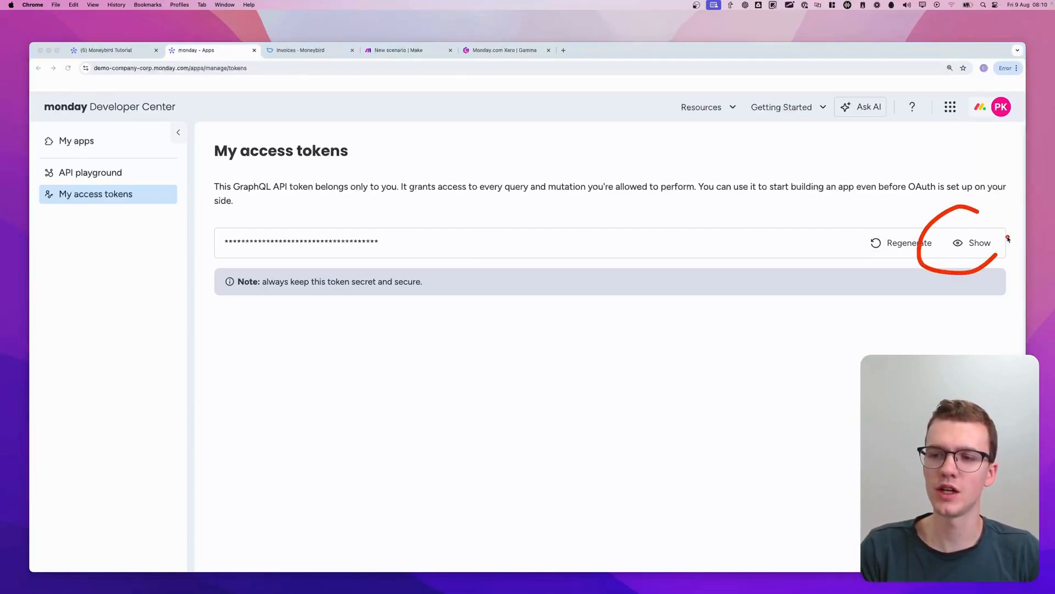
pyautogui.press('Escape')
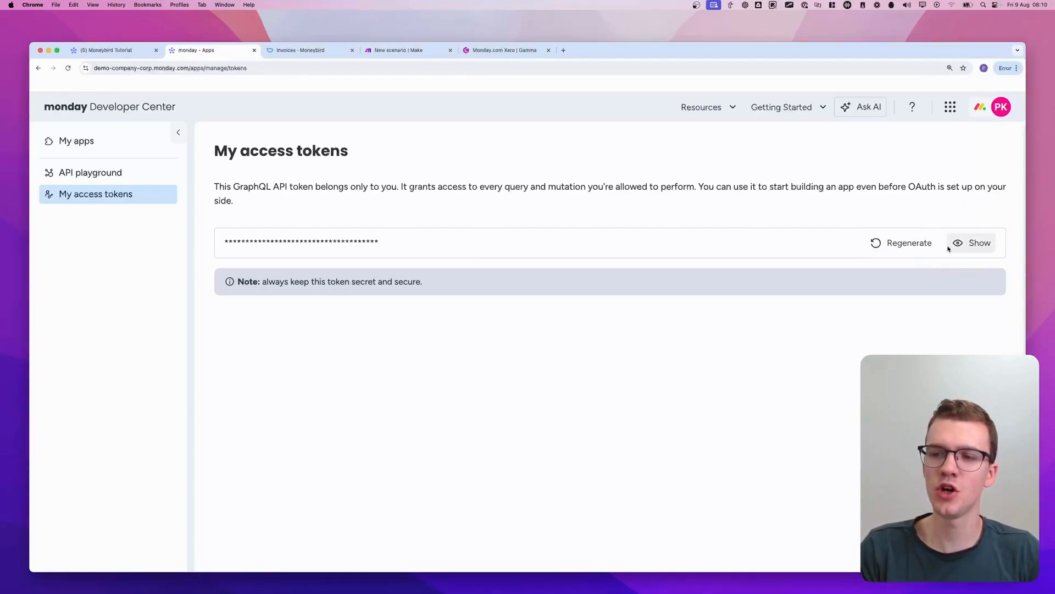
pyautogui.click(988, 246)
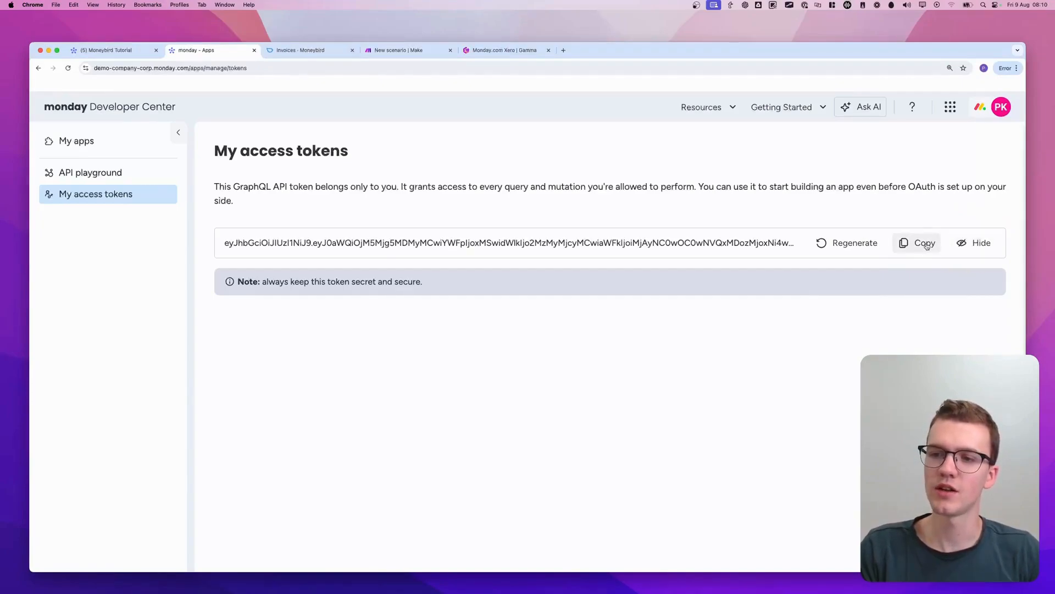
pyautogui.click(927, 246)
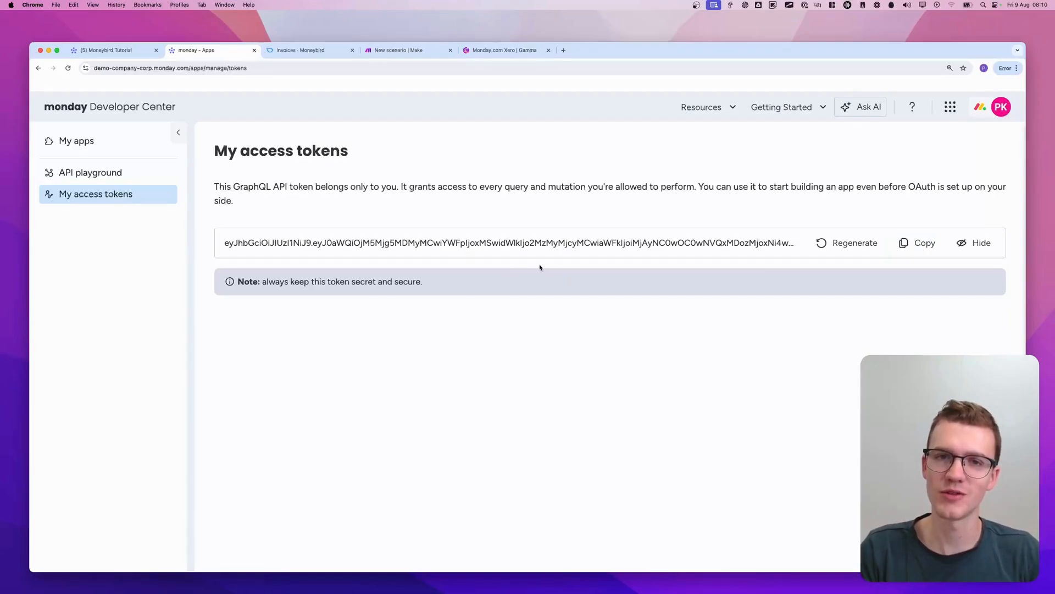
# Return to the Make scenario, paste the copied token as the connection's API key and save the connection
pyautogui.click(420, 51)
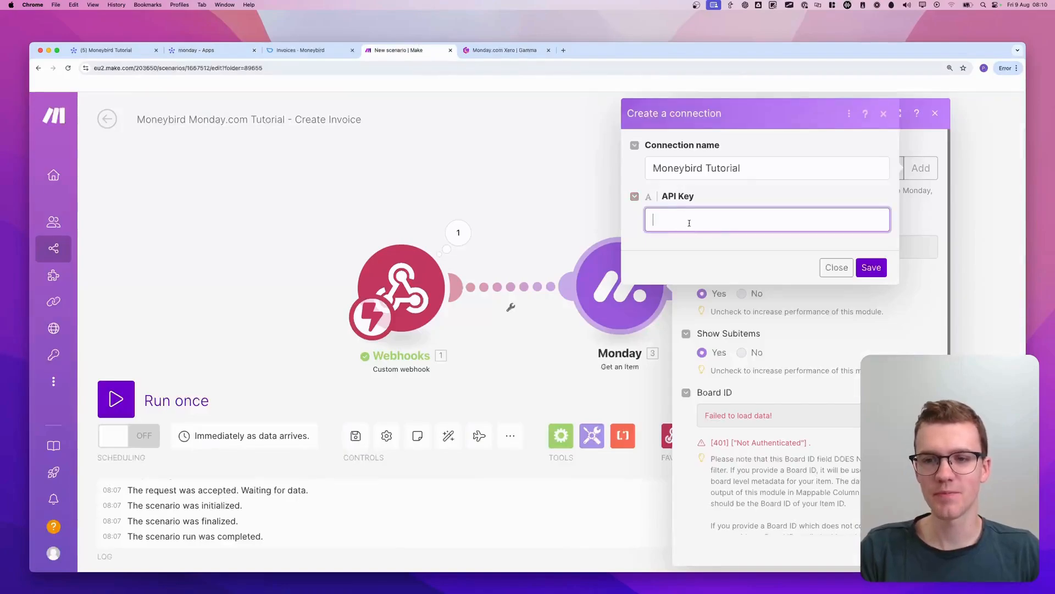
pyautogui.press('super+v')
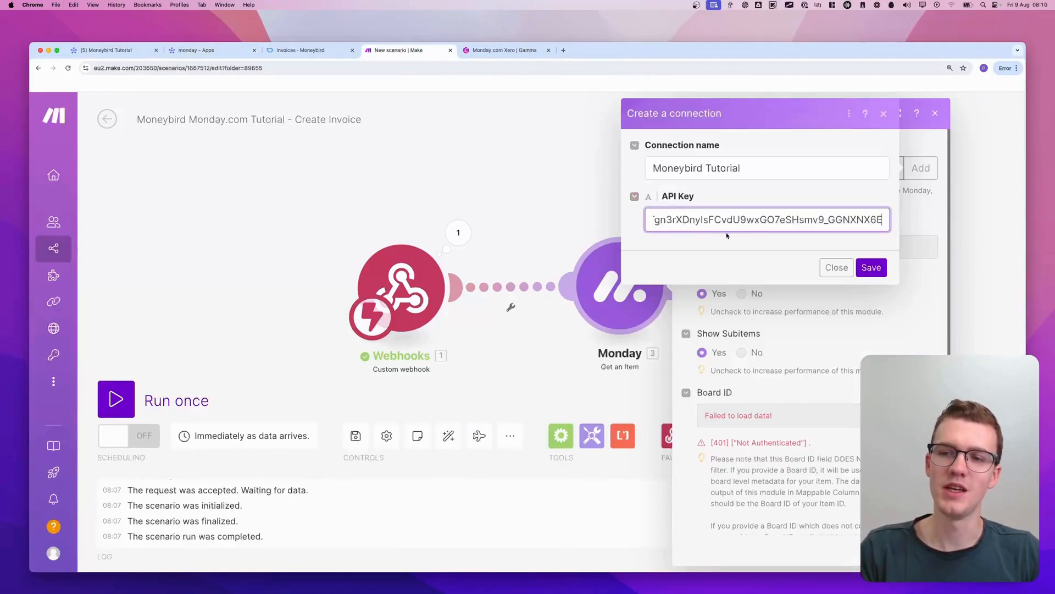
pyautogui.click(871, 268)
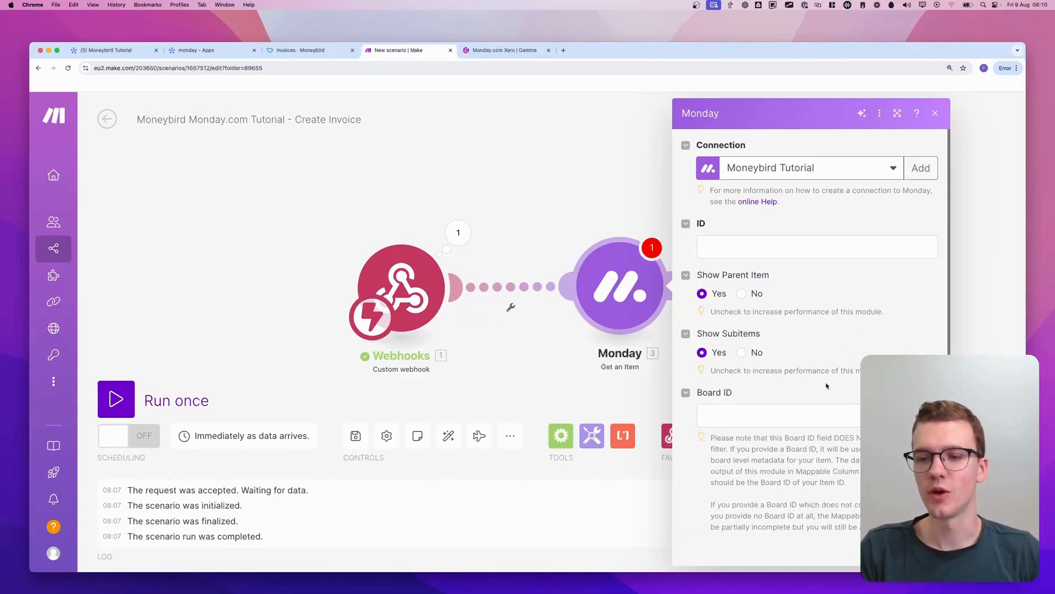
# Find the board with "moneybird" and set the Get an Item module's Board ID to Moneybird Tutorial :: public
pyautogui.click(775, 422)
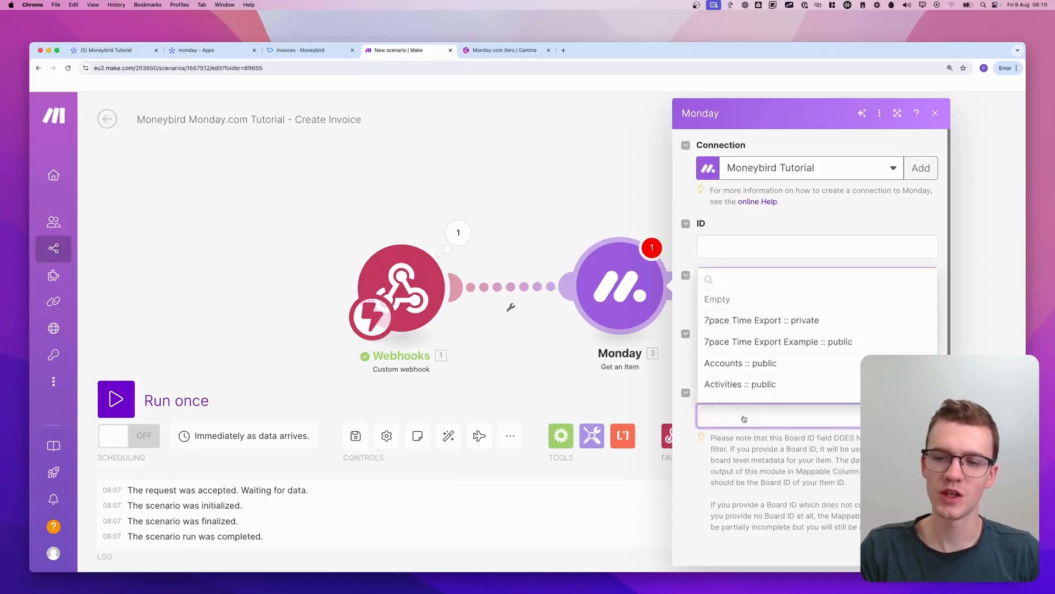
pyautogui.click(745, 284)
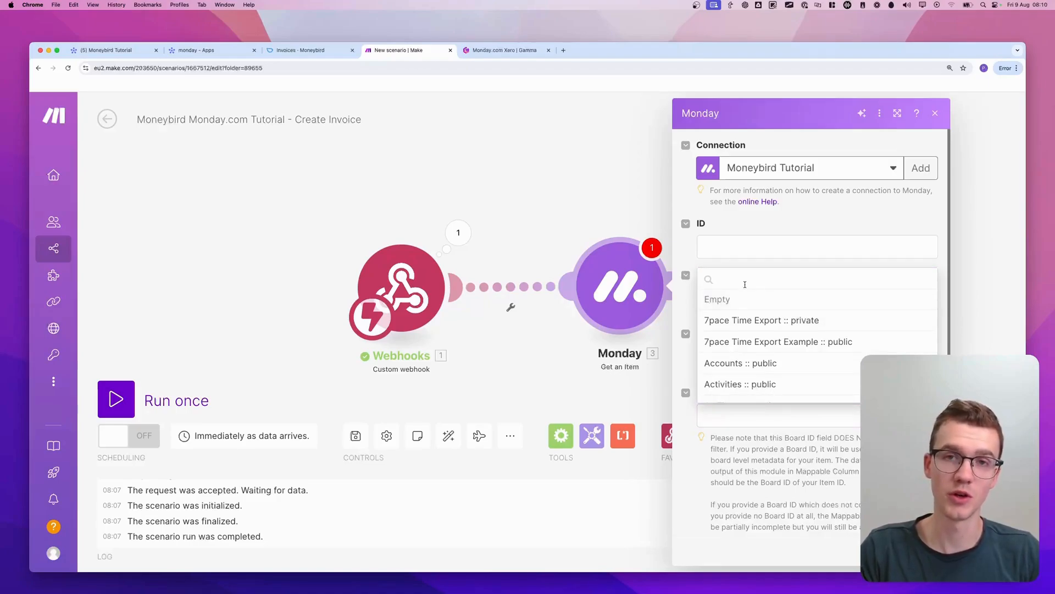
pyautogui.write('moneybird')
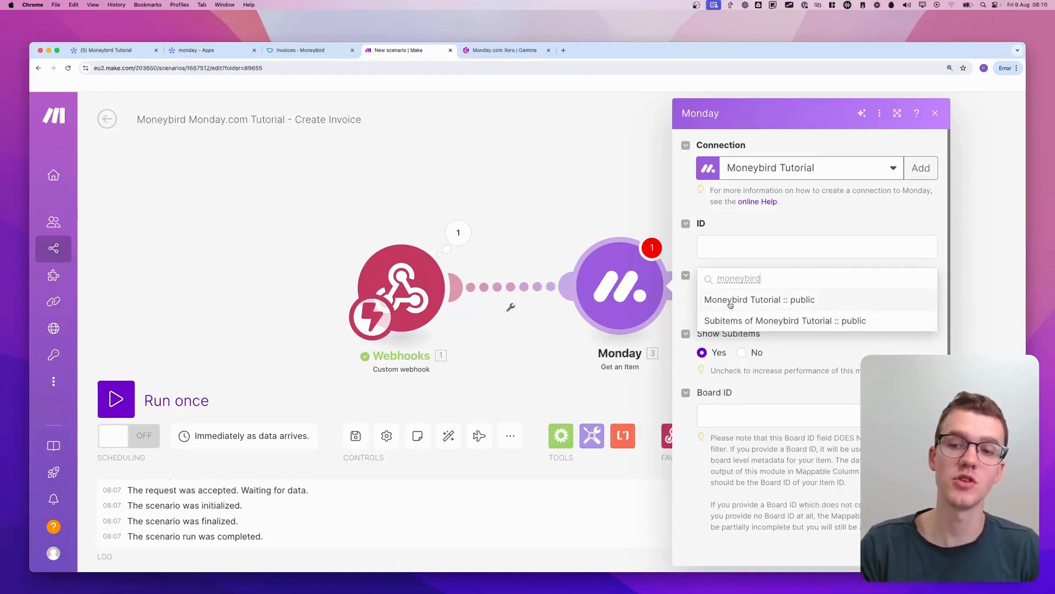
pyautogui.click(732, 301)
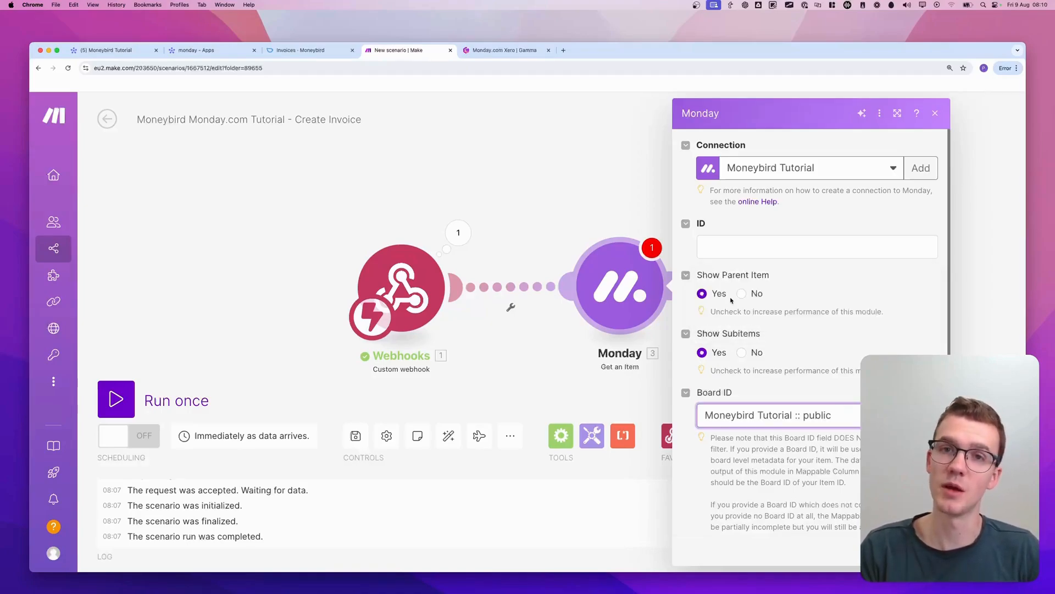
# Map the Get an Item module's ID to the pulseId from the Custom webhook's event data
pyautogui.click(745, 247)
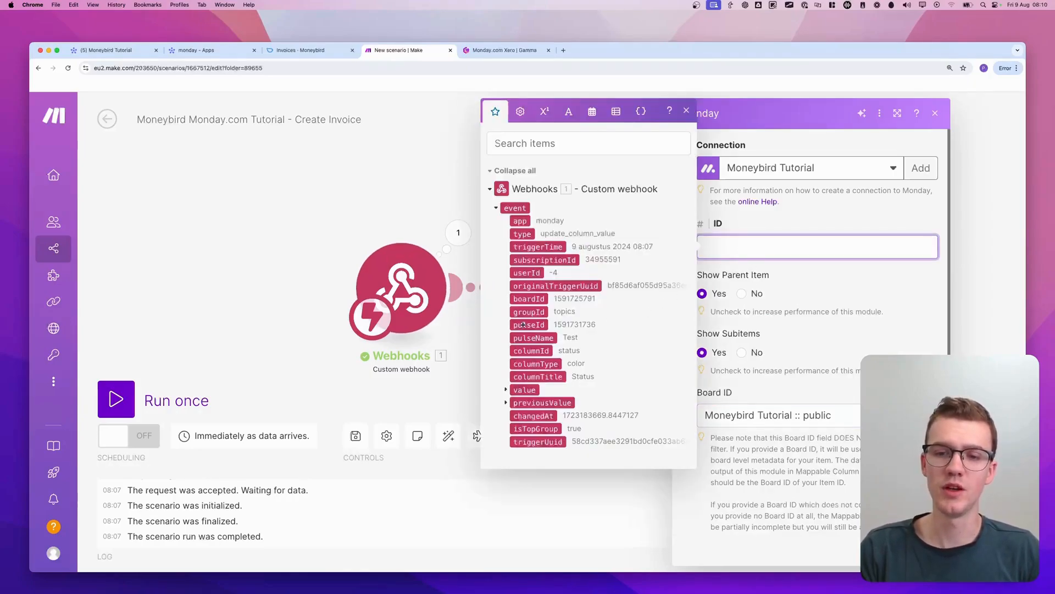
pyautogui.click(523, 325)
pyautogui.moveTo(523, 325); pyautogui.dragTo(836, 253)
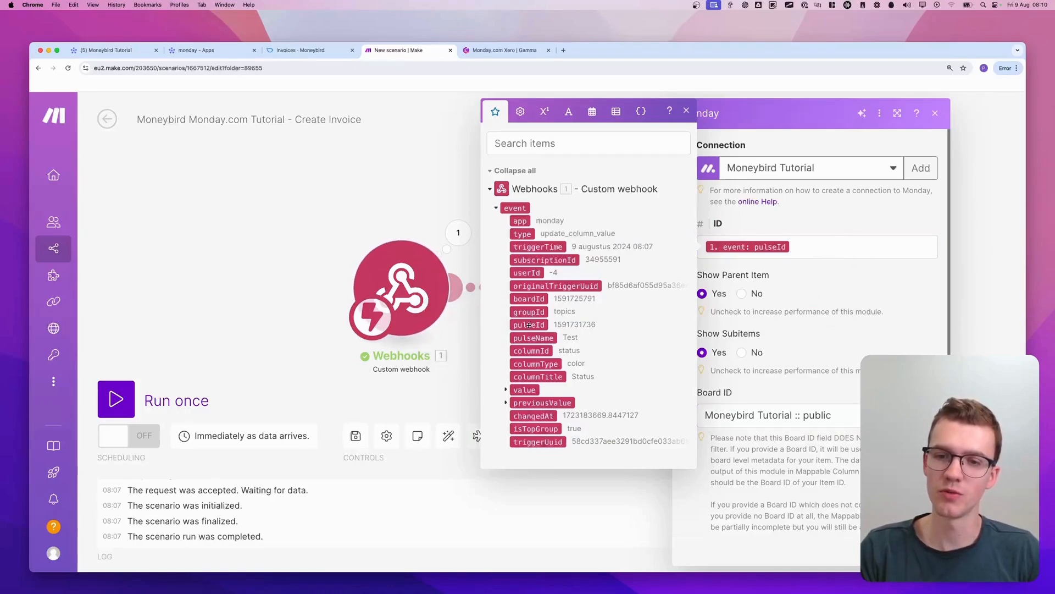
pyautogui.moveTo(529, 325); pyautogui.dragTo(818, 250)
pyautogui.press('BackSpace')
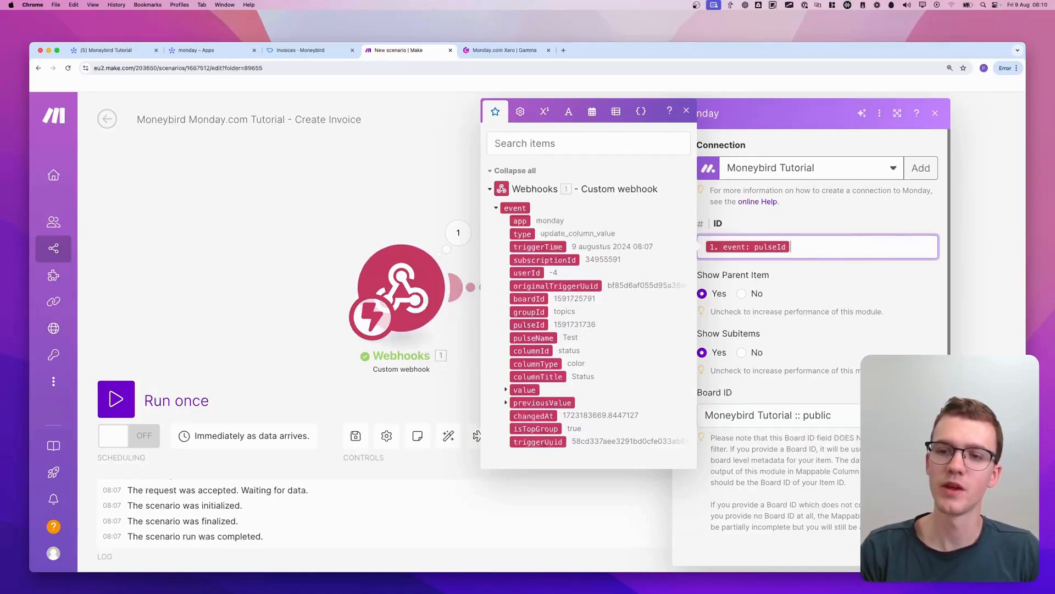
pyautogui.click(859, 277)
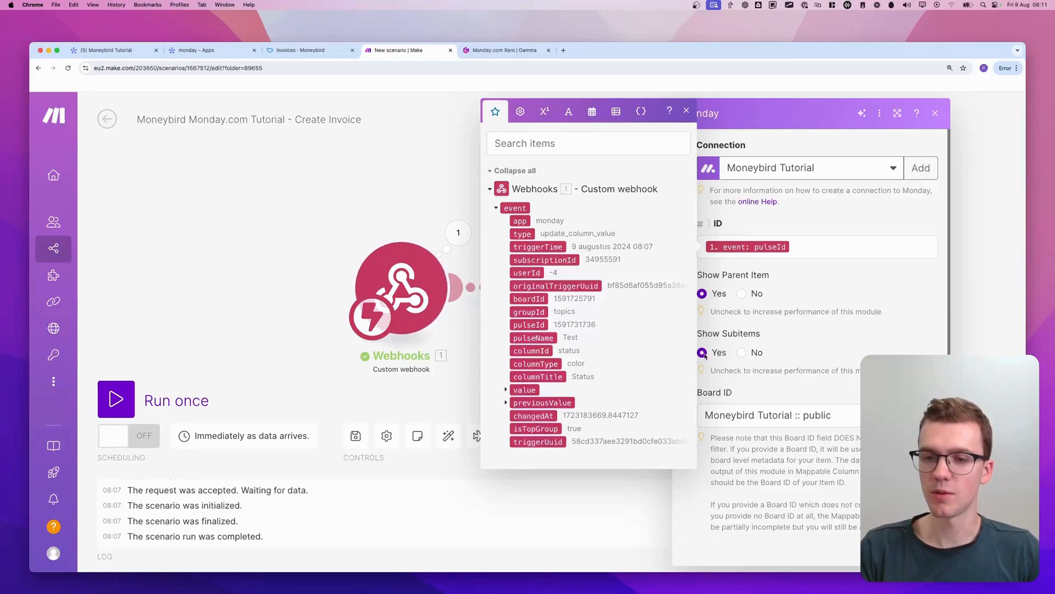
# Confirm the Get an Item module's settings and run the scenario once
pyautogui.moveTo(695, 357)
pyautogui.mouseDown()
pyautogui.moveTo(803, 328)
pyautogui.moveTo(810, 365)
pyautogui.mouseUp()
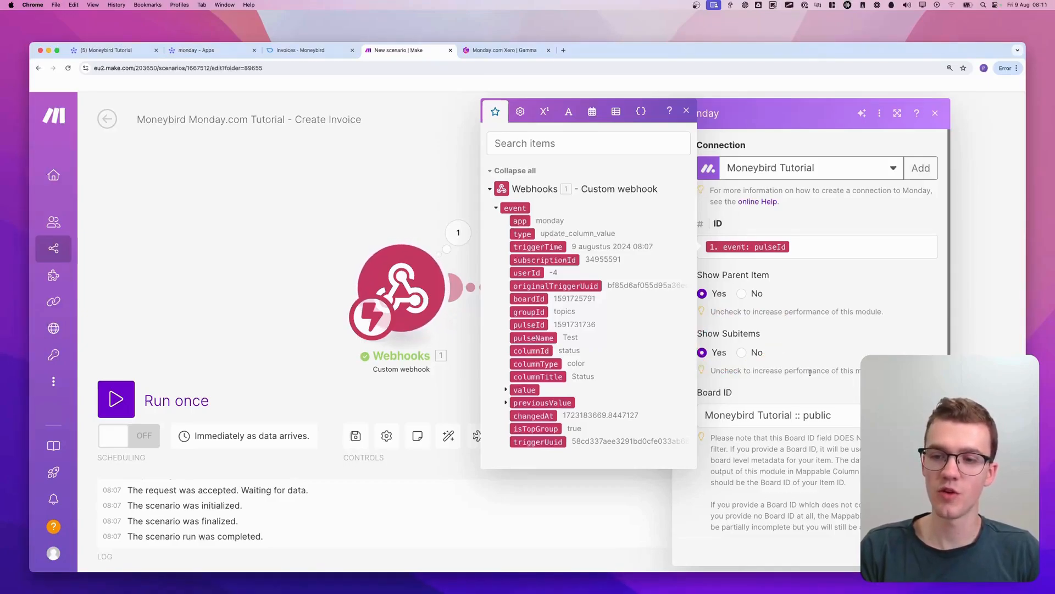
pyautogui.click(924, 549)
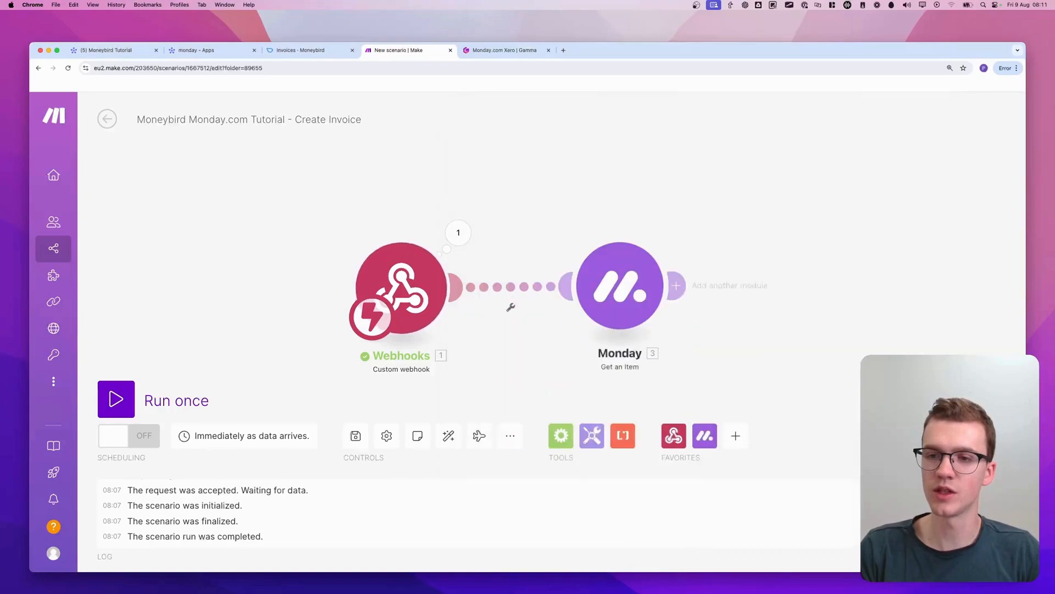
pyautogui.click(121, 398)
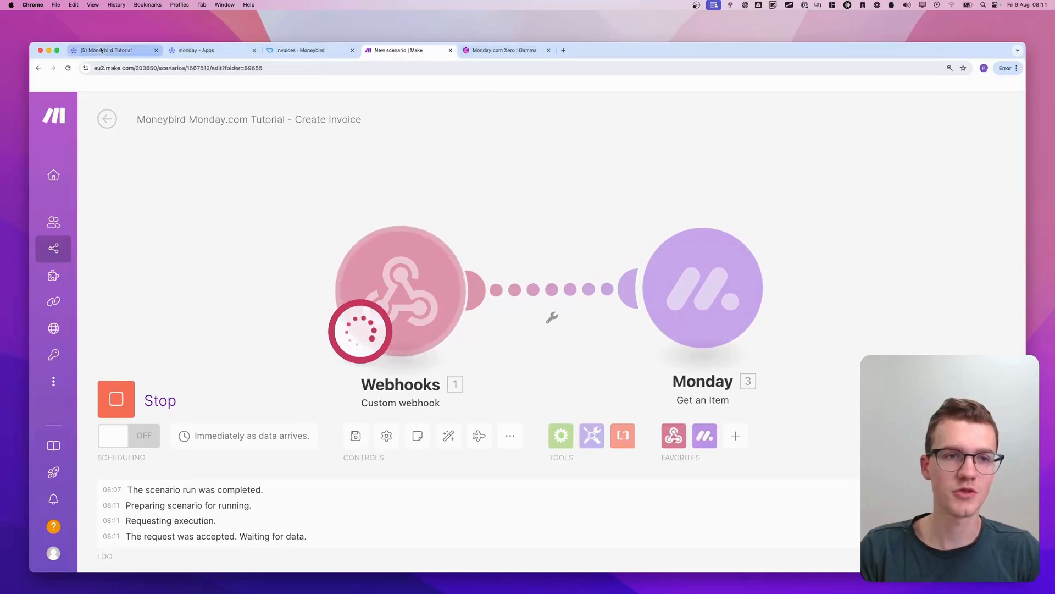
# On the Moneybird Tutorial board, set the Test item's status to Draft and trigger its Create Invoice button
pyautogui.click(101, 50)
pyautogui.click(514, 281)
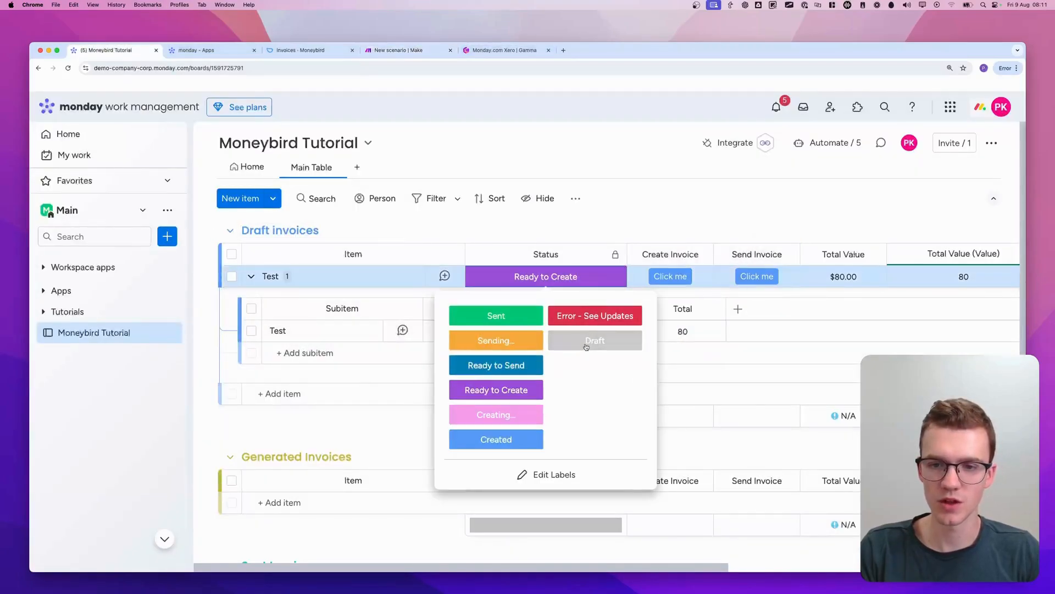
pyautogui.click(586, 342)
pyautogui.click(670, 277)
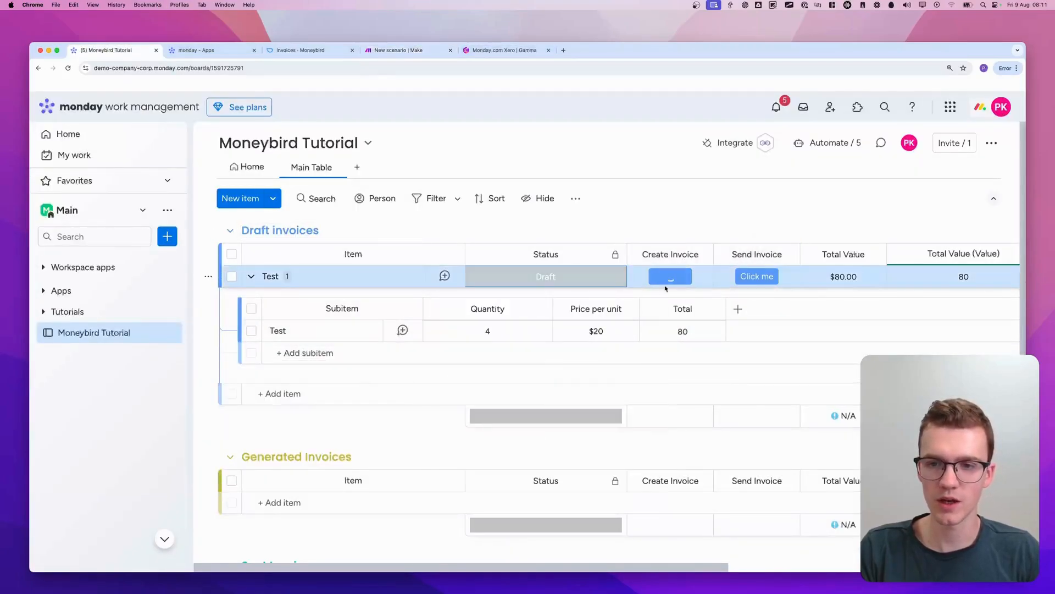
# Return to the Make scenario and examine the Get an Item module's output bundle, including its Column Values
pyautogui.click(397, 50)
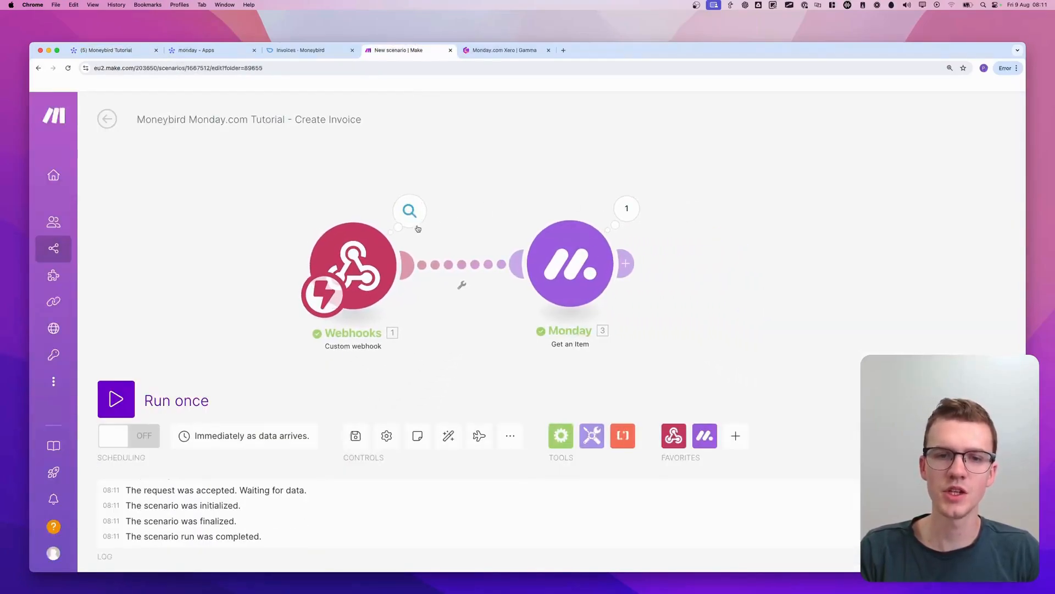
pyautogui.moveTo(436, 192)
pyautogui.mouseDown()
pyautogui.moveTo(181, 226)
pyautogui.moveTo(441, 181)
pyautogui.moveTo(295, 188)
pyautogui.mouseUp()
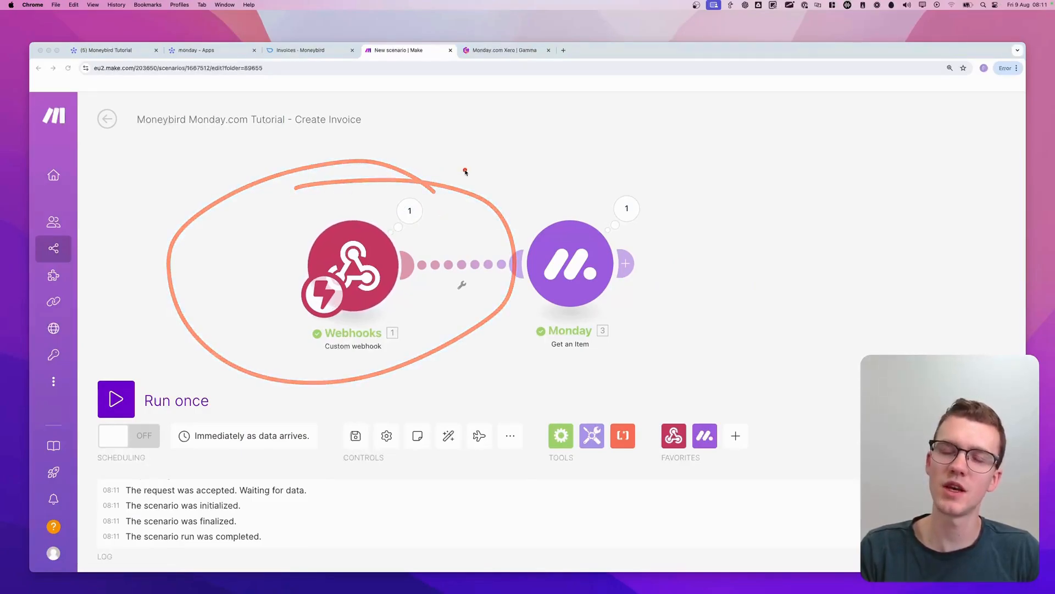
pyautogui.moveTo(661, 208)
pyautogui.mouseDown()
pyautogui.moveTo(506, 217)
pyautogui.moveTo(666, 220)
pyautogui.mouseUp()
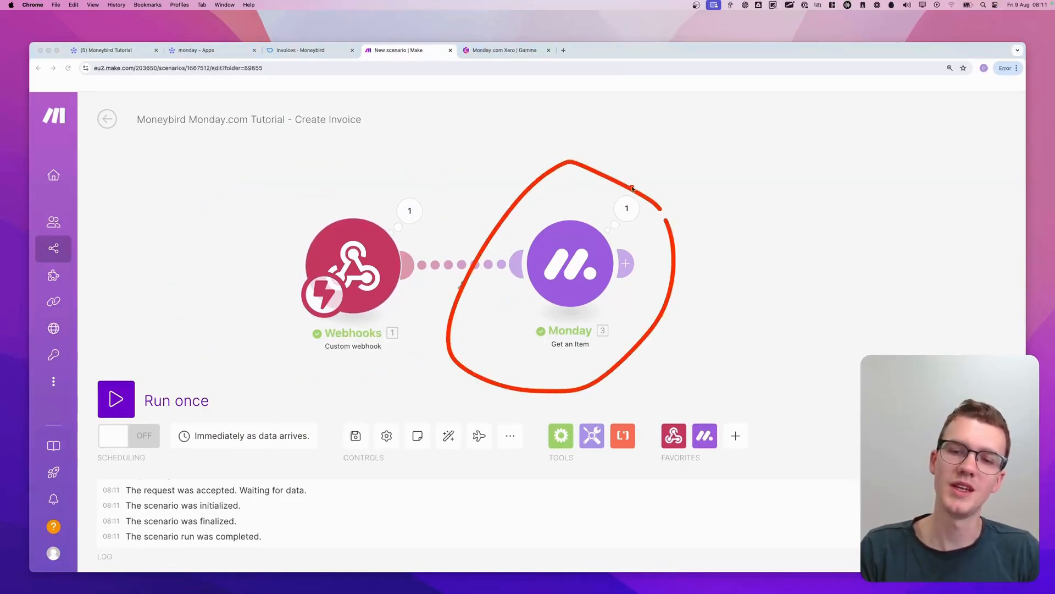
pyautogui.click(626, 208)
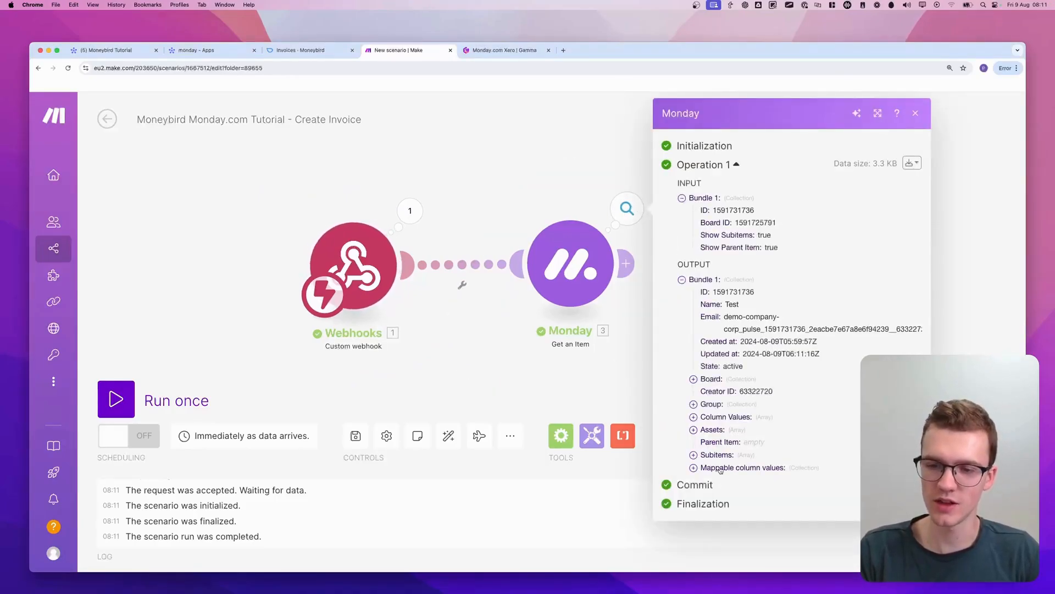
pyautogui.click(733, 418)
pyautogui.scroll(-2, 745, 419)
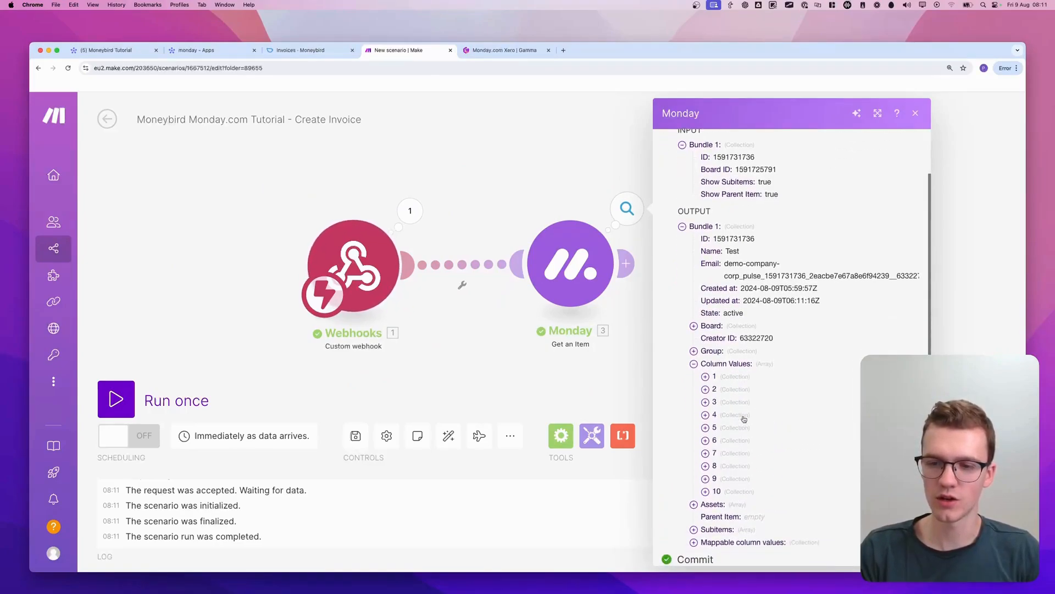
pyautogui.click(740, 366)
# Examine the mappable column values in the Get an Item output, including Status and Create Invoice, and close the output
pyautogui.click(725, 472)
pyautogui.scroll(-1, 739, 464)
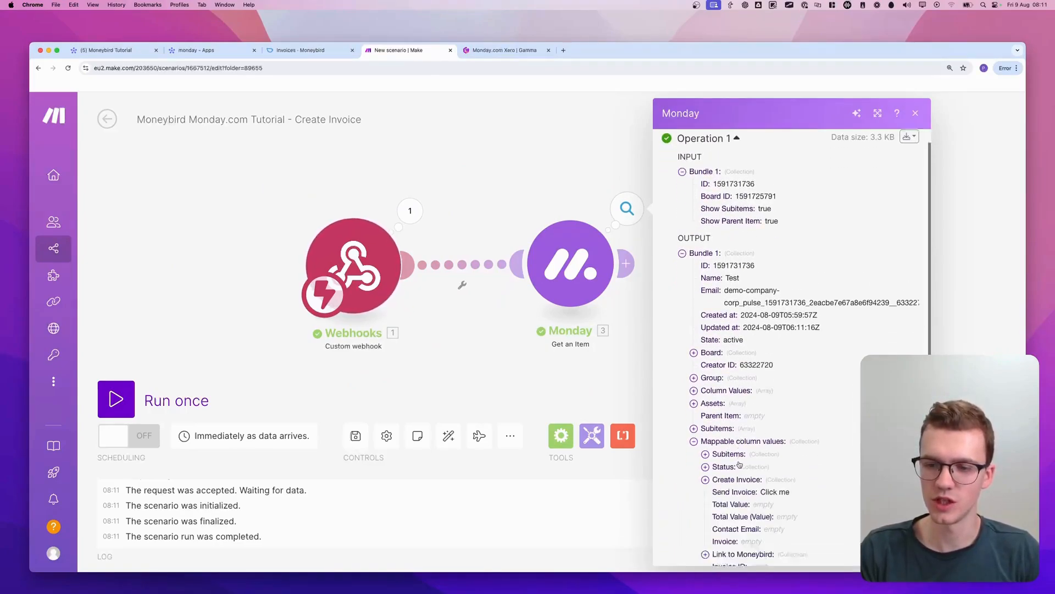
pyautogui.click(740, 466)
pyautogui.scroll(-2, 740, 464)
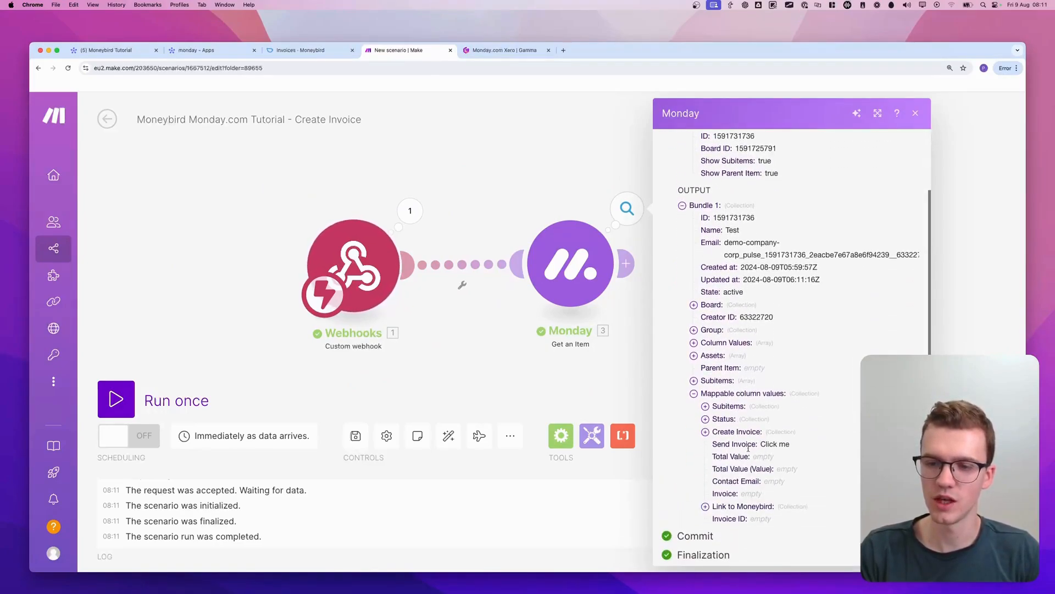
pyautogui.click(741, 413)
pyautogui.click(778, 426)
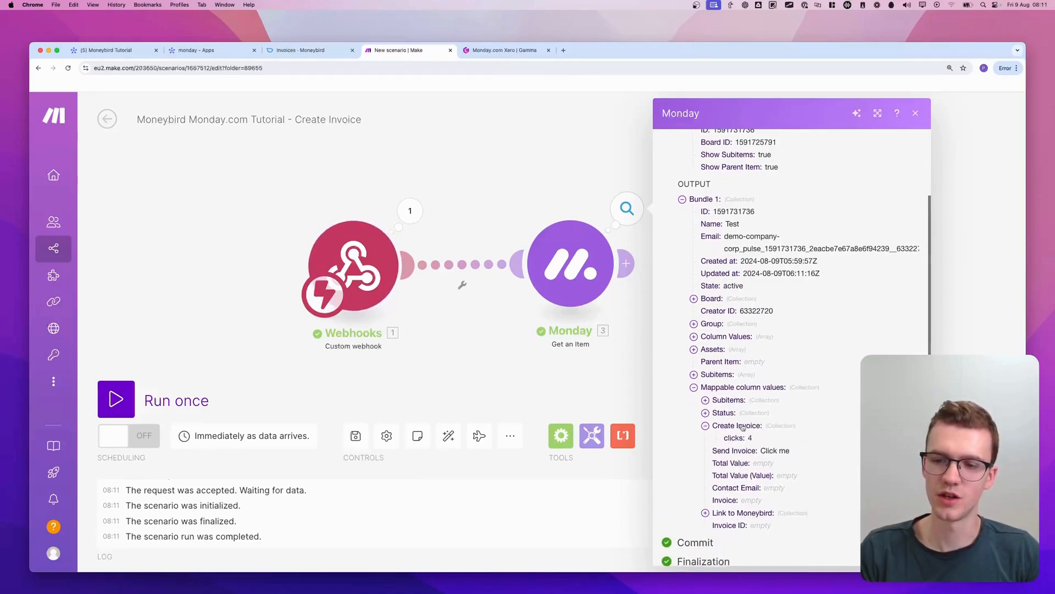
pyautogui.click(779, 432)
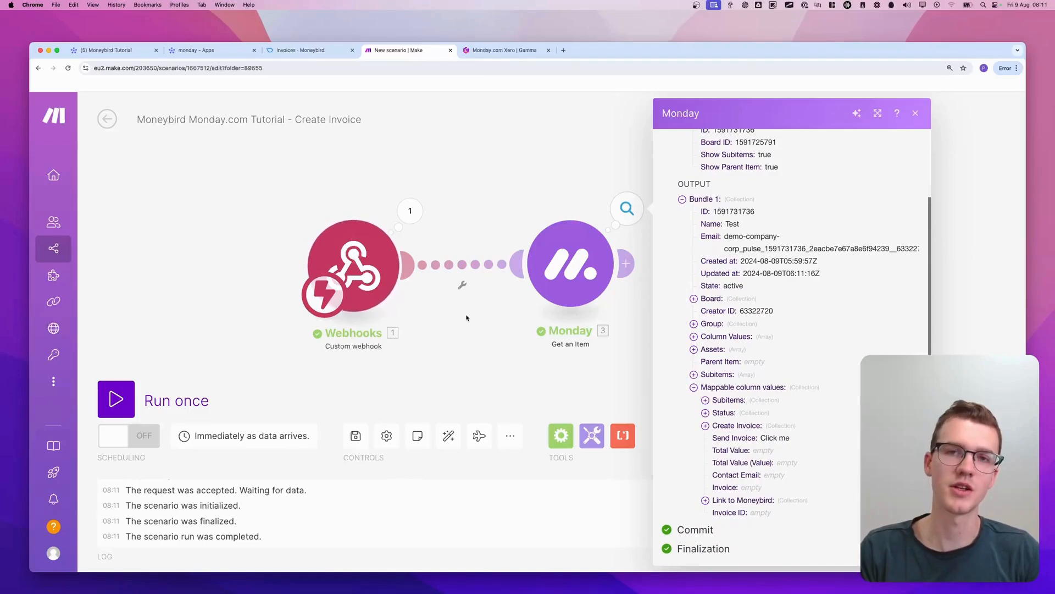
pyautogui.click(487, 333)
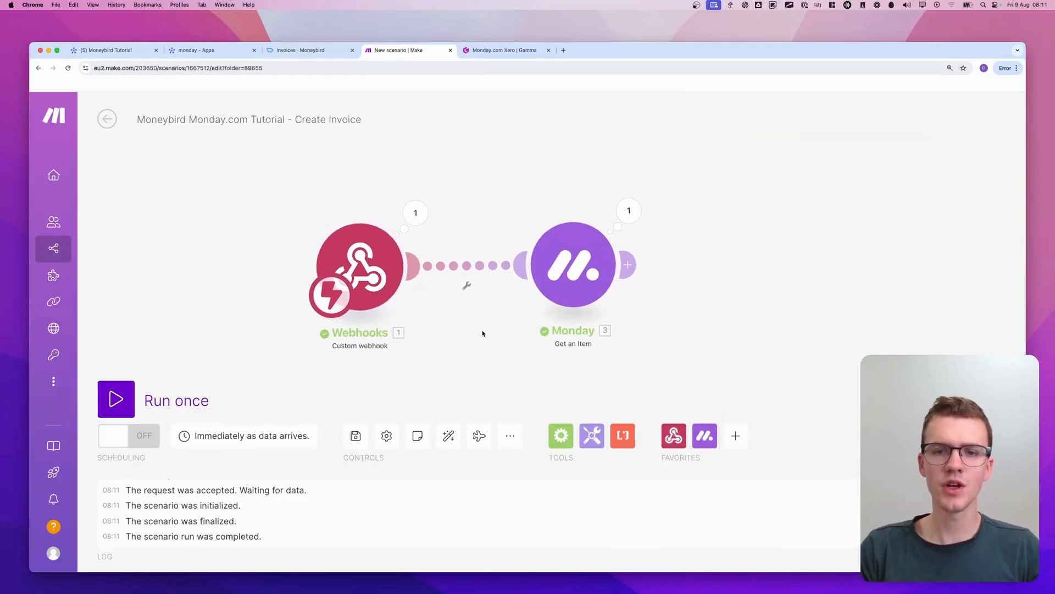
# Go back to the Moneybird Tutorial board and rename the Test item in Draft invoices to "Marketing Agency Services"
pyautogui.click(100, 51)
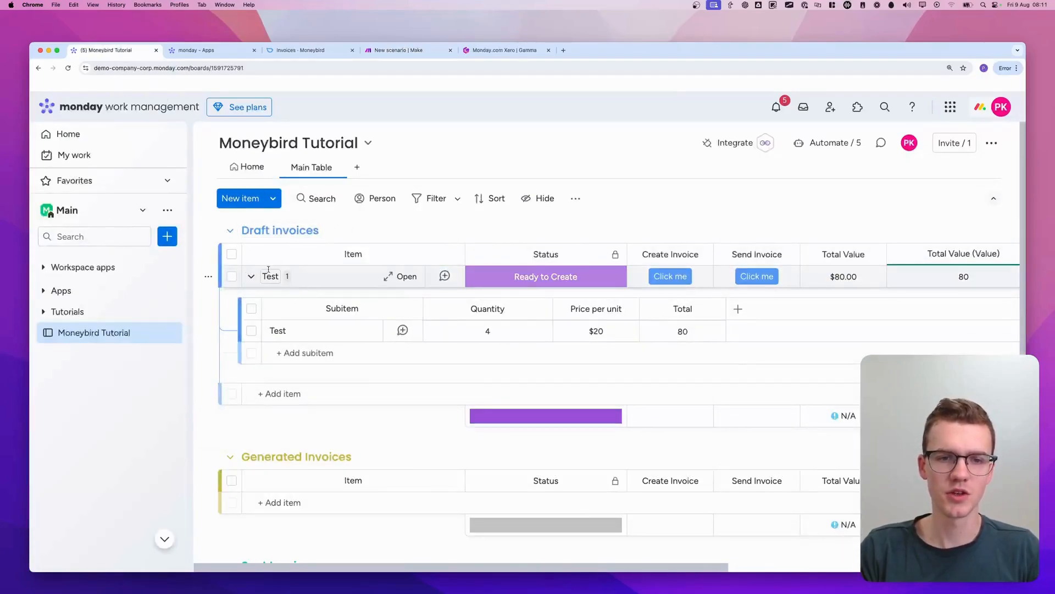
pyautogui.click(268, 274)
pyautogui.write('Ma')
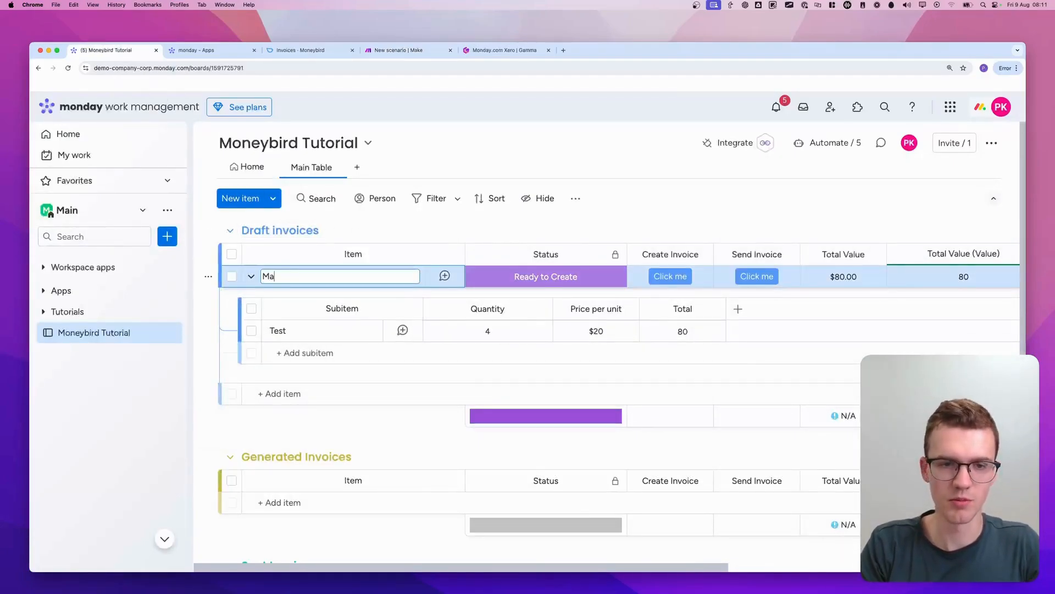
pyautogui.write('rketing Agency ')
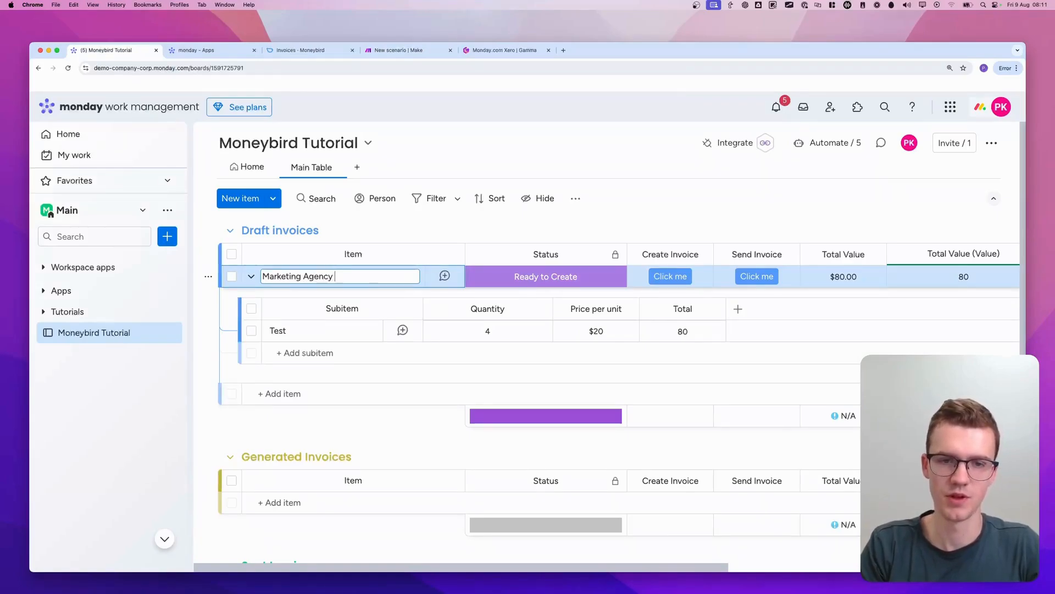
pyautogui.write('Services')
pyautogui.press('Return')
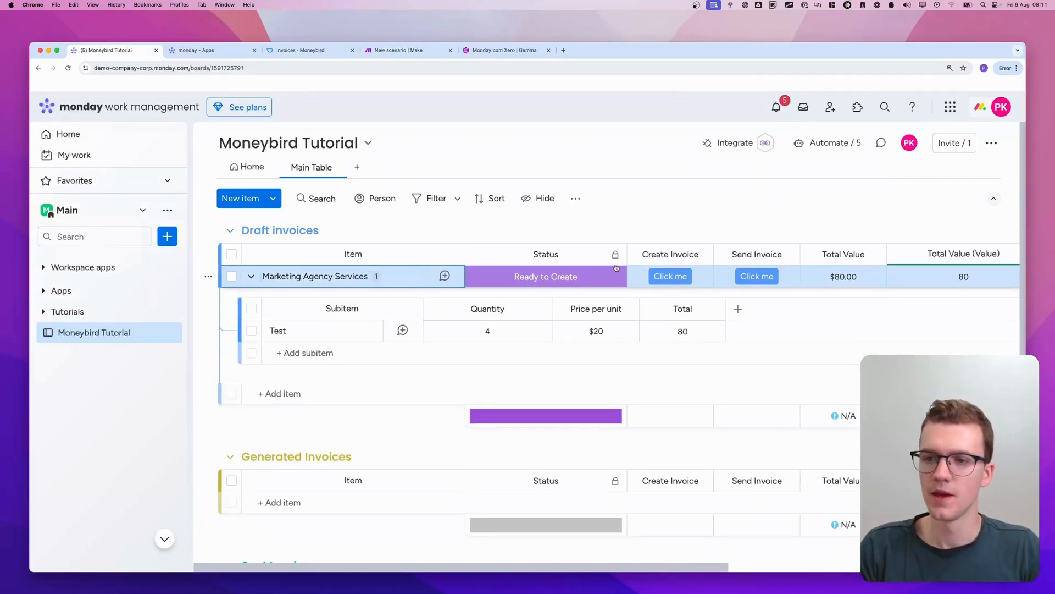
# Rename the Test subitem to "Google Ads Campaign"
pyautogui.click(285, 332)
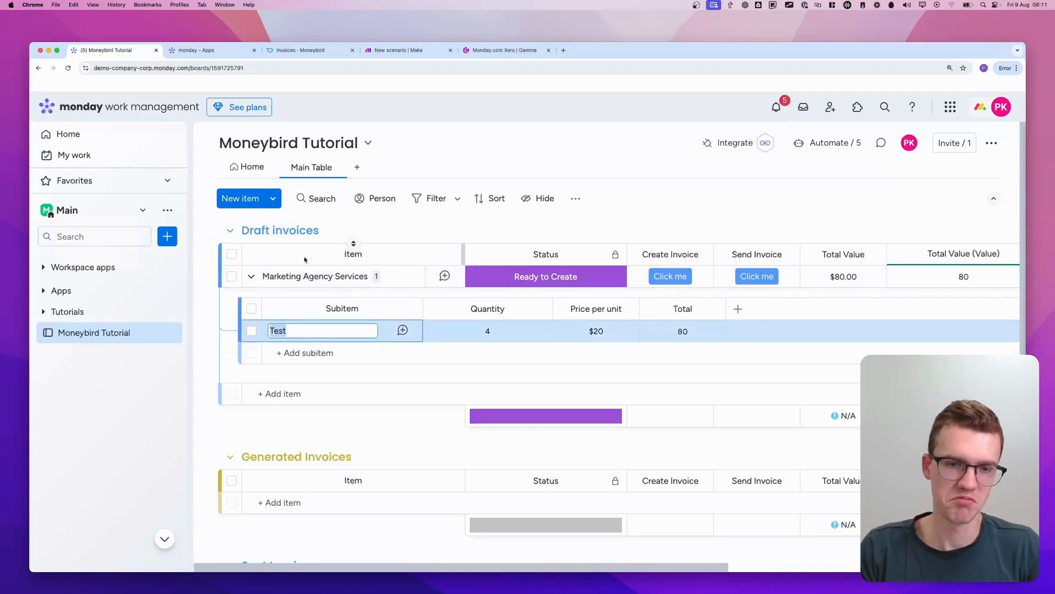
pyautogui.write('Google A')
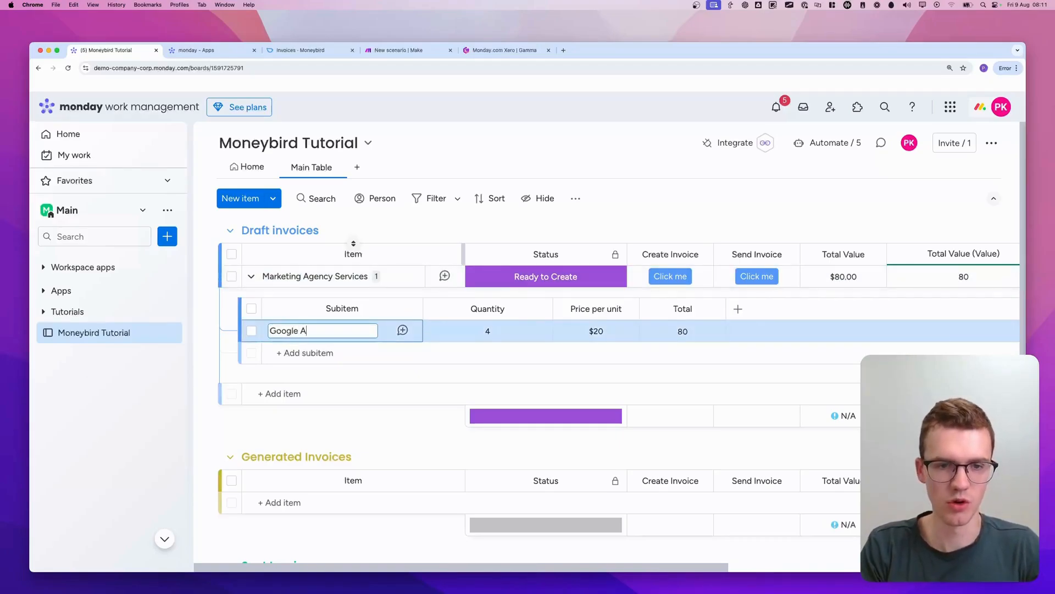
pyautogui.write('ds Campaign')
pyautogui.press('Return')
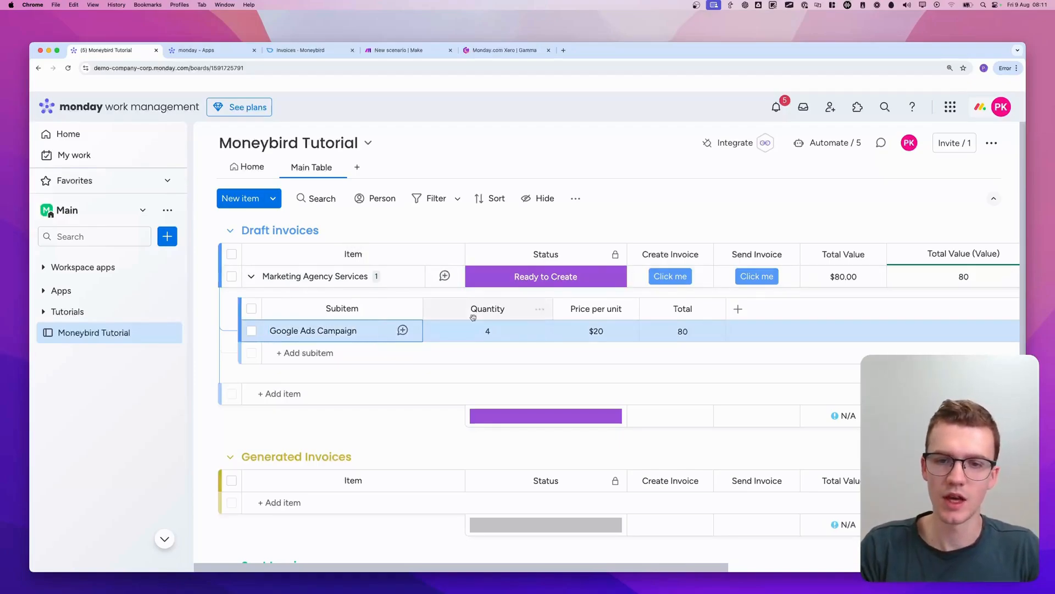
# Set the Google Ads Campaign subitem's quantity to 8 and its price per unit to 95
pyautogui.click(490, 330)
pyautogui.write('8')
pyautogui.press('Return')
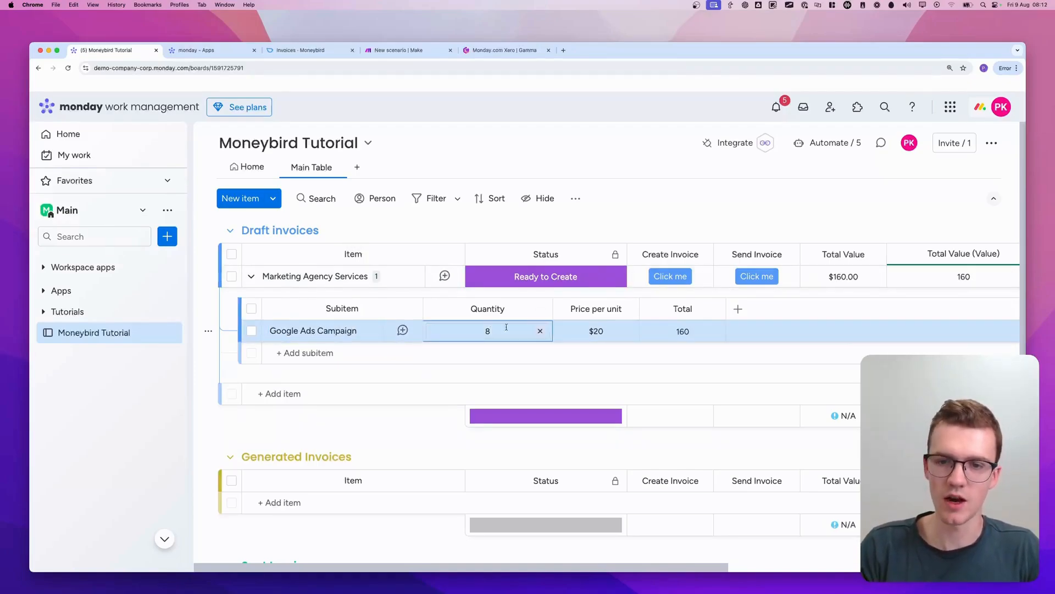
pyautogui.click(574, 333)
pyautogui.write('95')
pyautogui.press('Return')
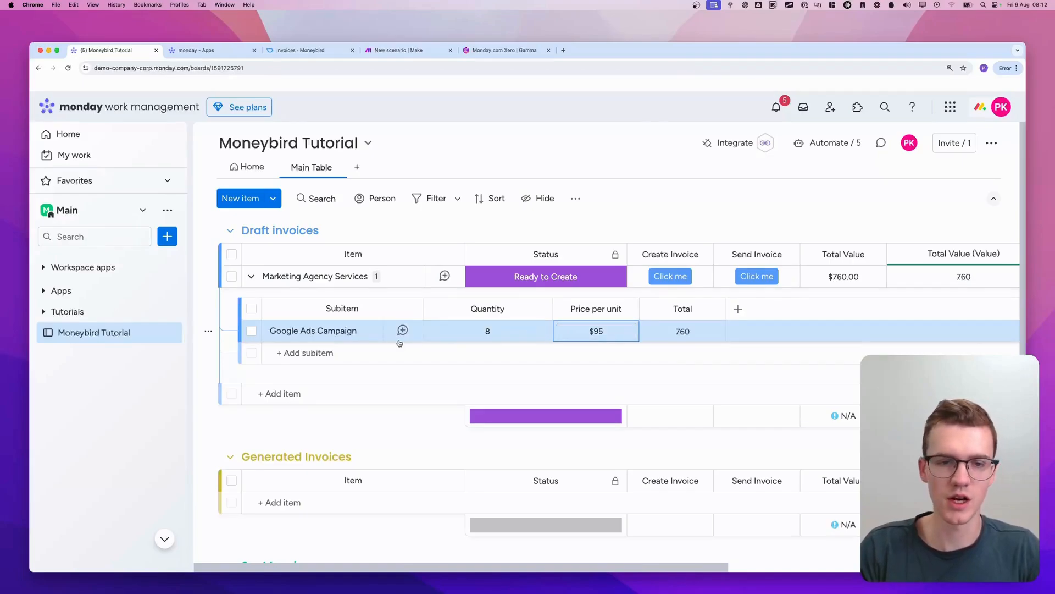
# Add a second subitem named "Facebook Ads Campaign" under Marketing Agency Services
pyautogui.click(323, 349)
pyautogui.write('Facebook A')
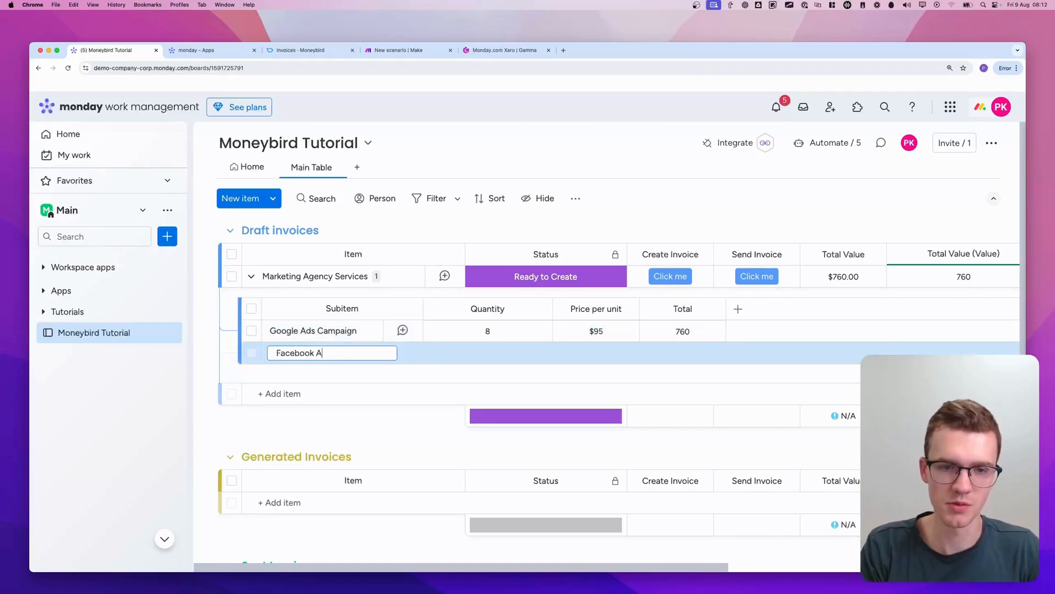
pyautogui.write('ds Campaign')
pyautogui.press('Return')
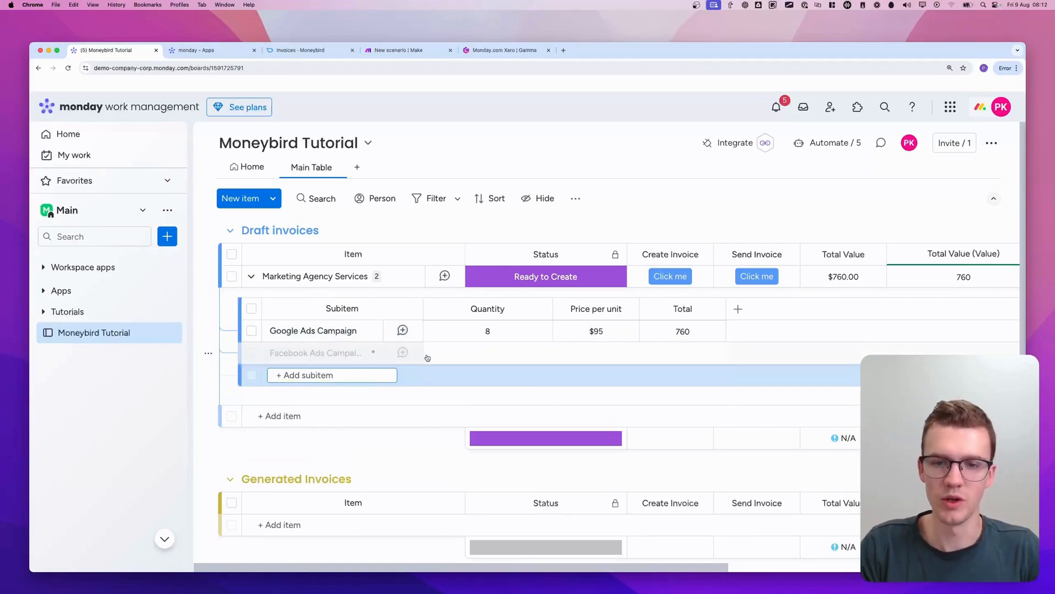
# Set the Facebook Ads Campaign subitem's quantity to 16 and its price per unit to 125
pyautogui.click(484, 356)
pyautogui.write('16')
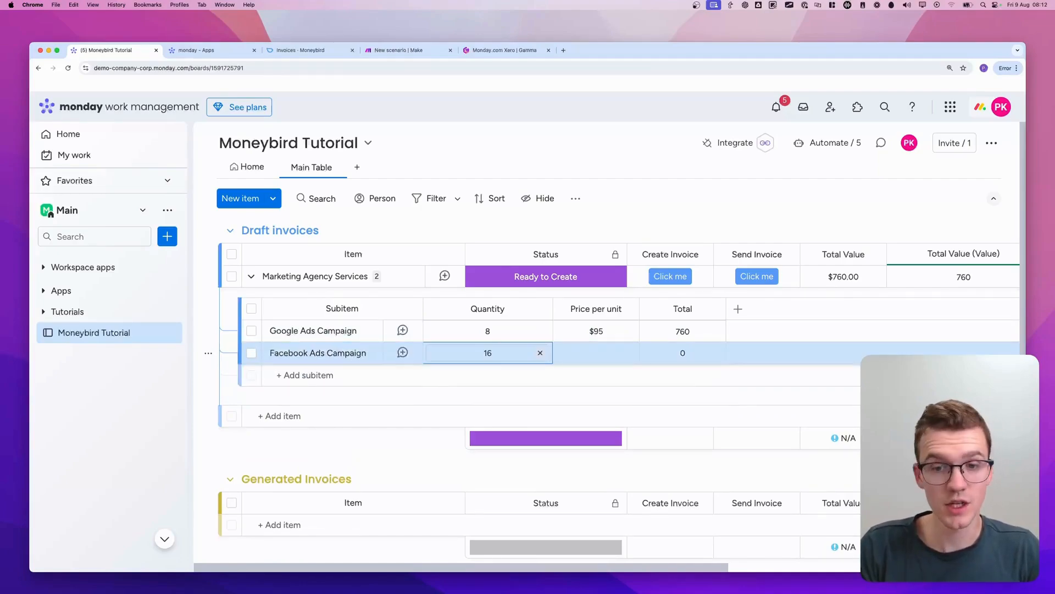
pyautogui.press('Return')
pyautogui.click(617, 350)
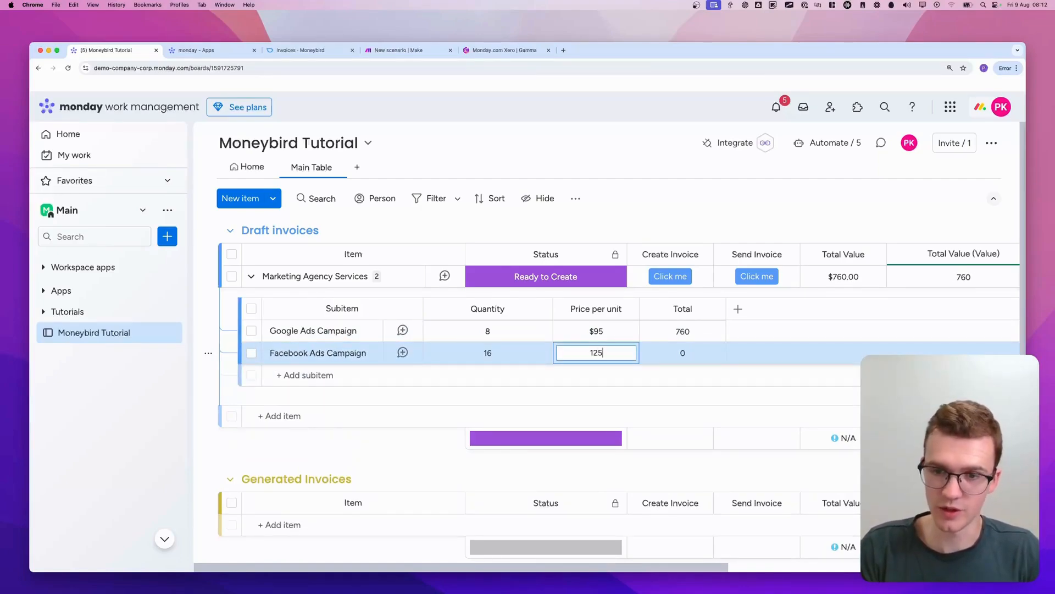
pyautogui.press('Return')
# Review the Total Value column's formula for the Marketing Agency Services item and close it without changes
pyautogui.hscroll(3, 625, 352)
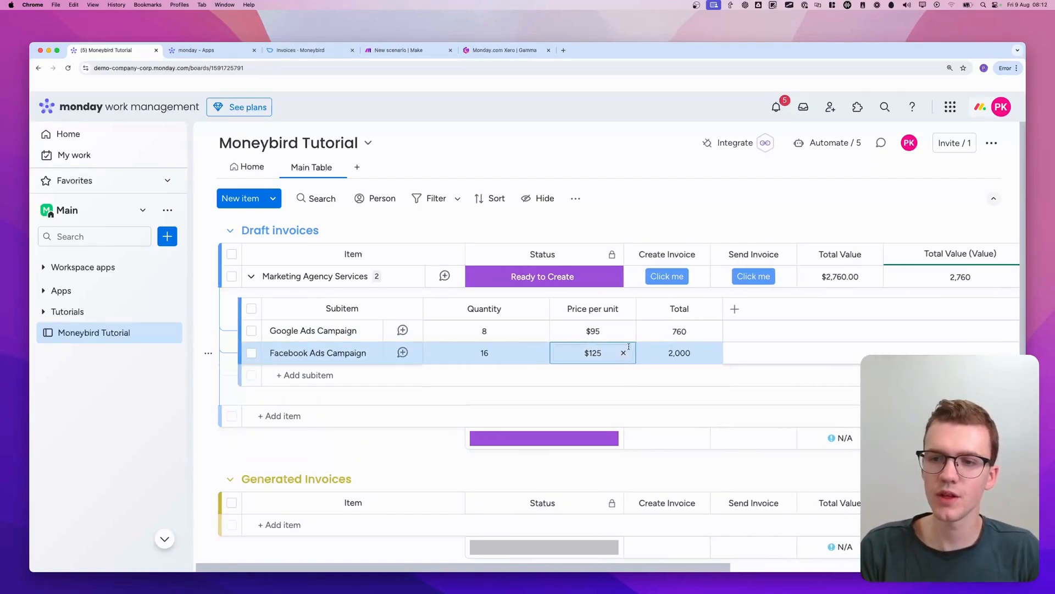
pyautogui.hscroll(8, 629, 350)
pyautogui.moveTo(671, 237)
pyautogui.mouseDown()
pyautogui.moveTo(721, 293)
pyautogui.moveTo(750, 294)
pyautogui.moveTo(783, 233)
pyautogui.moveTo(685, 226)
pyautogui.mouseUp()
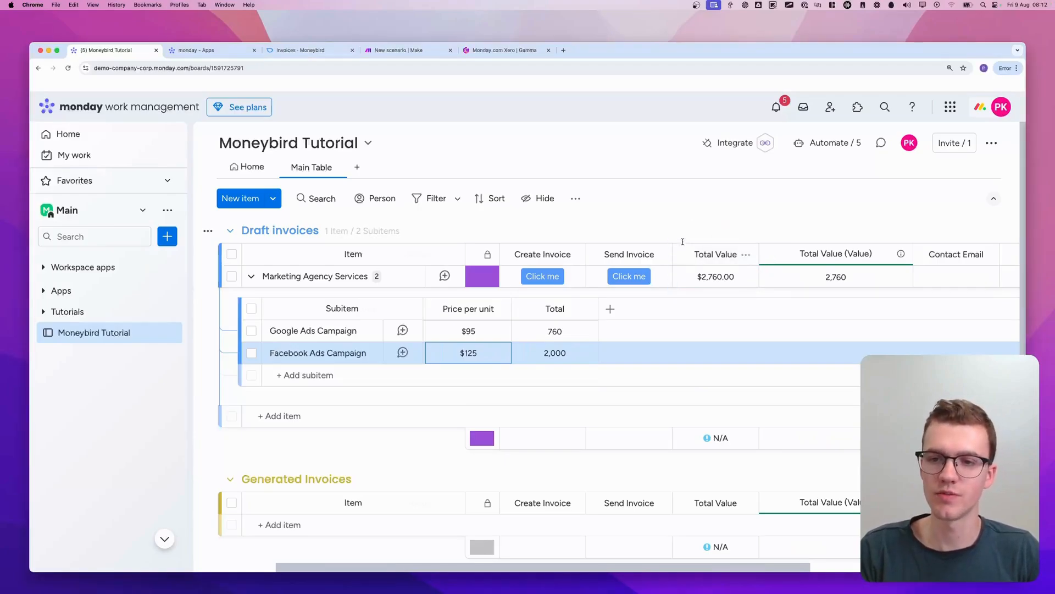
pyautogui.click(725, 277)
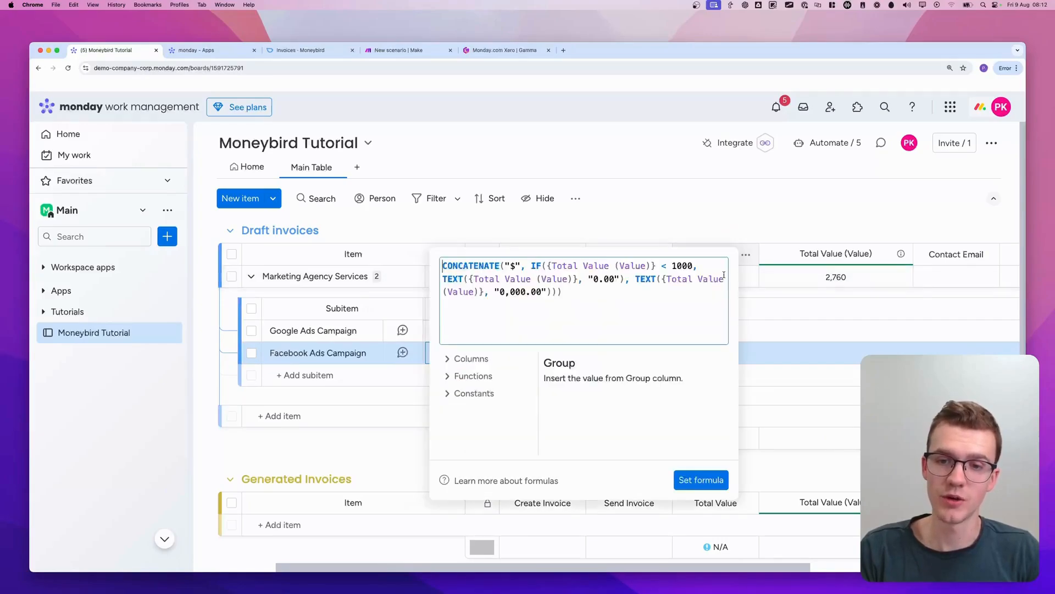
pyautogui.moveTo(514, 278)
pyautogui.mouseDown()
pyautogui.moveTo(517, 259)
pyautogui.moveTo(502, 278)
pyautogui.moveTo(514, 273)
pyautogui.mouseUp()
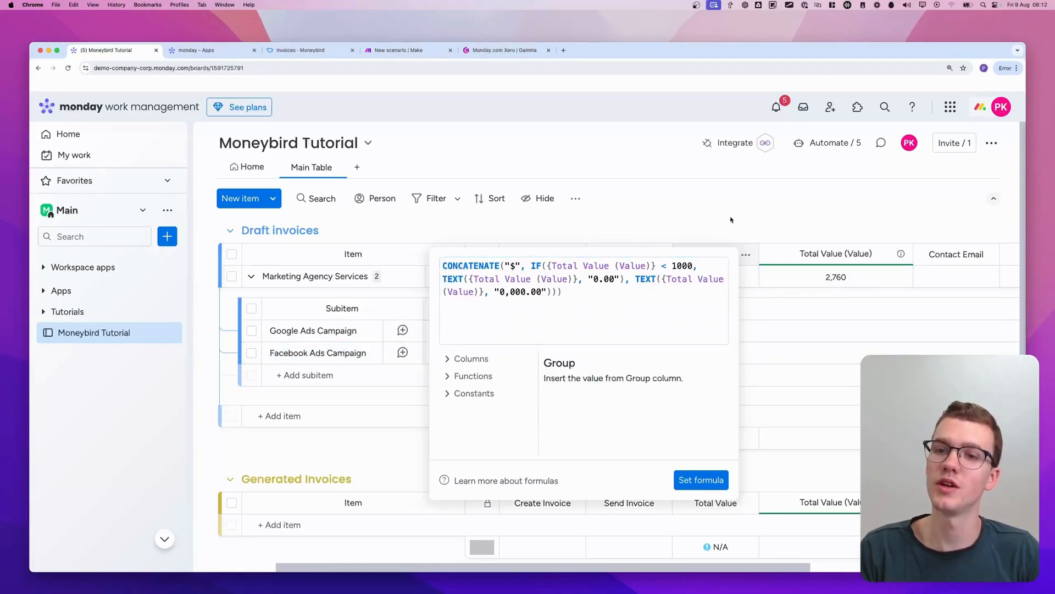
pyautogui.click(731, 219)
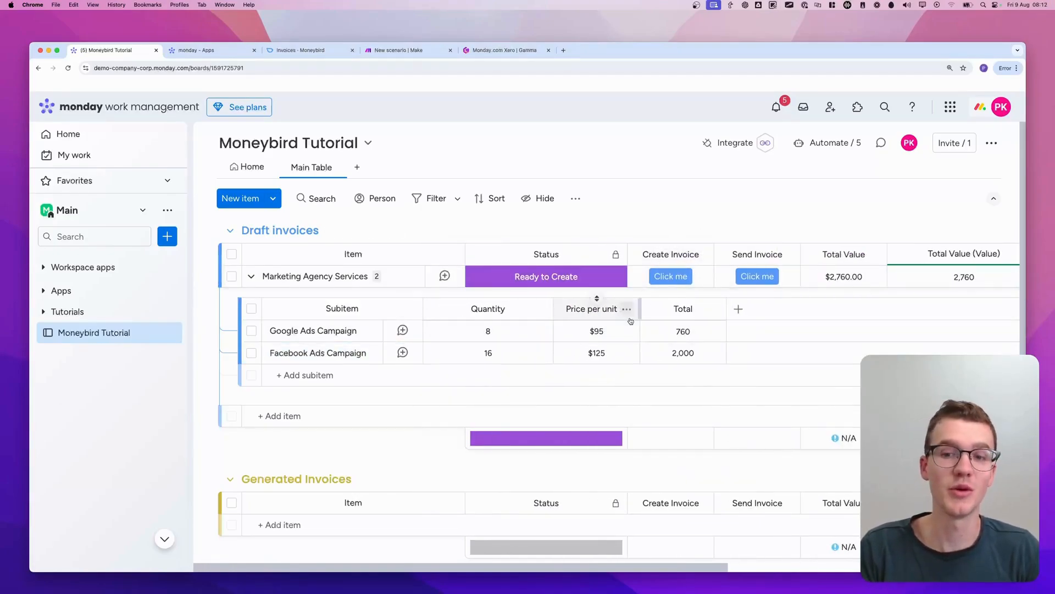
# Customize the subitems' Price per unit column to use € as its unit
pyautogui.click(627, 310)
pyautogui.moveTo(668, 345)
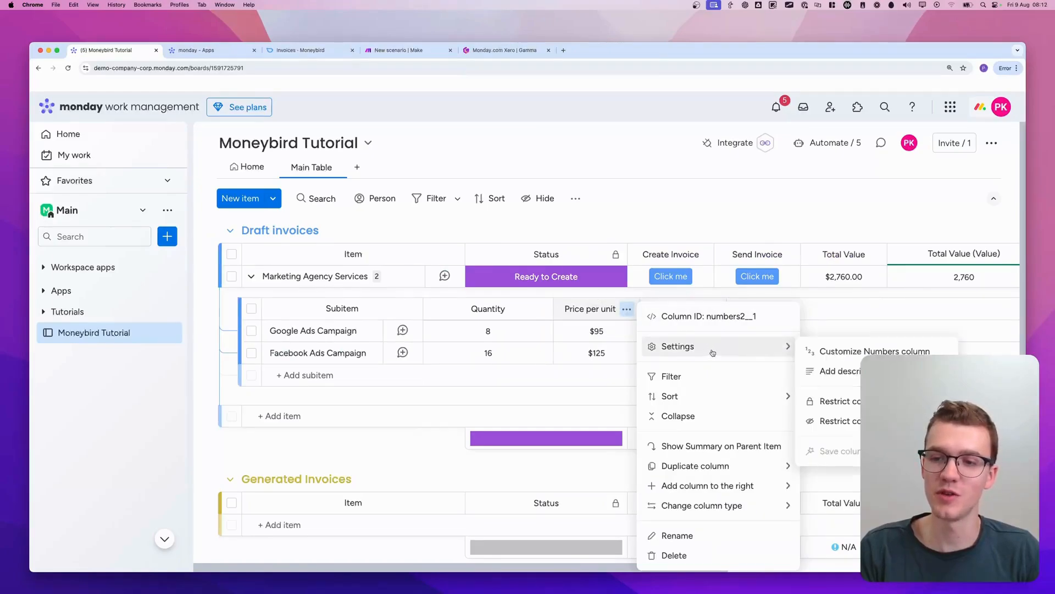
pyautogui.click(819, 350)
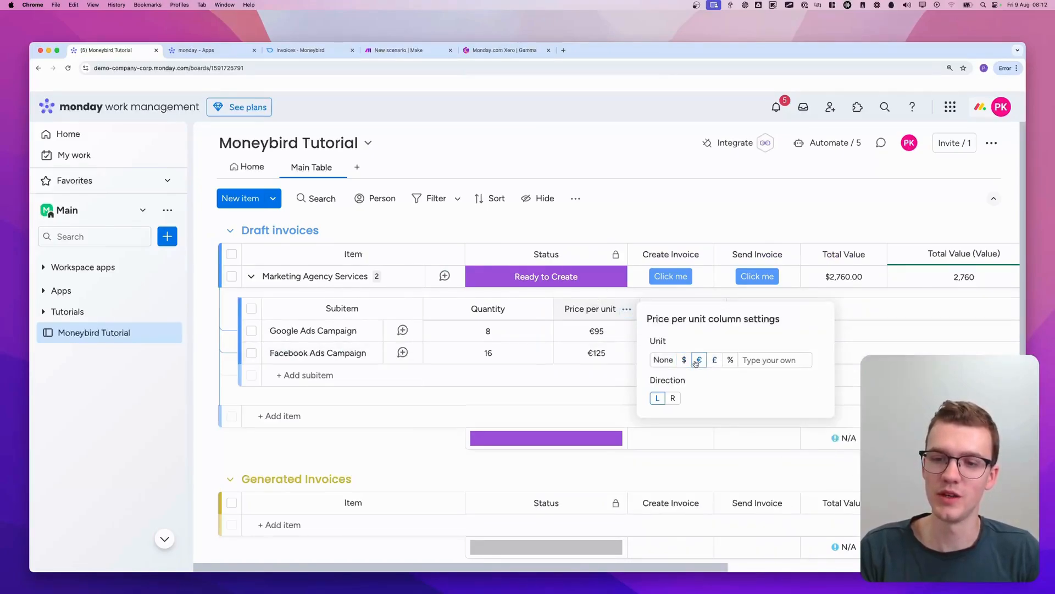
# Close the Price per unit column settings and the monday Apps browser tab, and return to the Moneybird Tutorial board
pyautogui.click(734, 234)
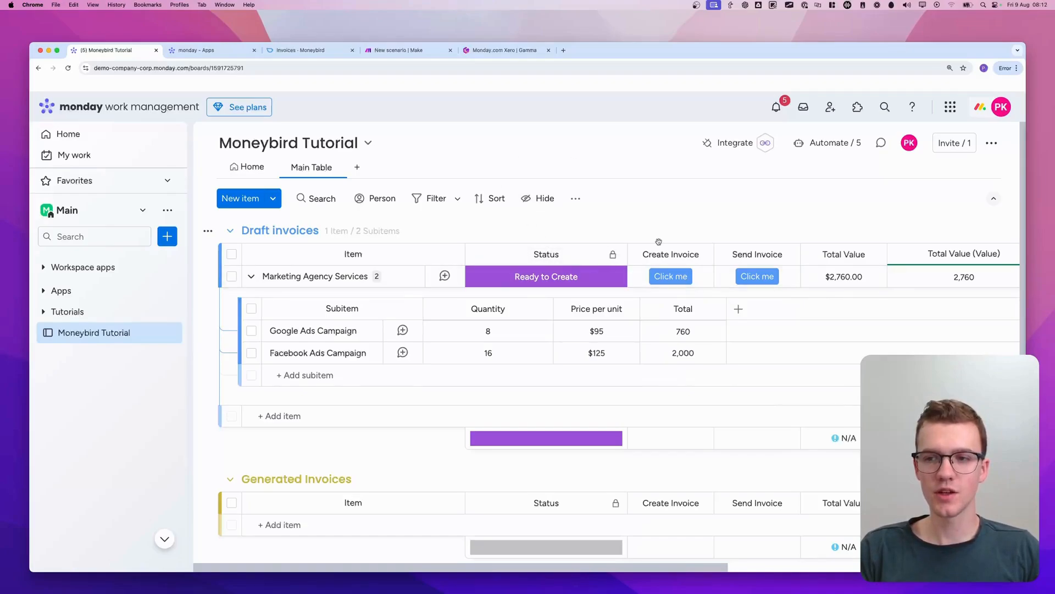
pyautogui.hscroll(4, 658, 241)
pyautogui.hscroll(-4, 658, 242)
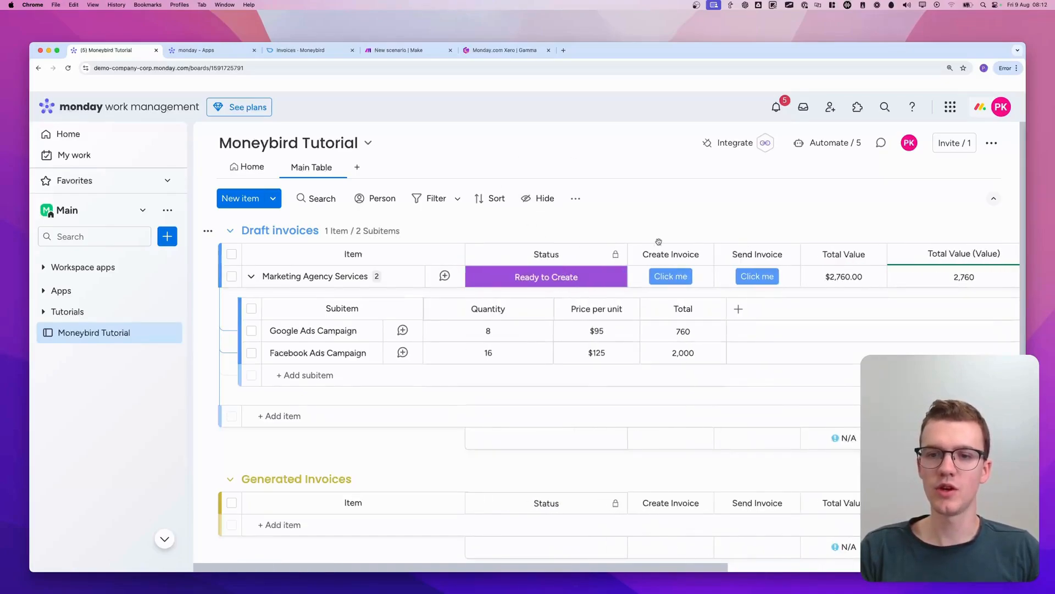
pyautogui.click(392, 51)
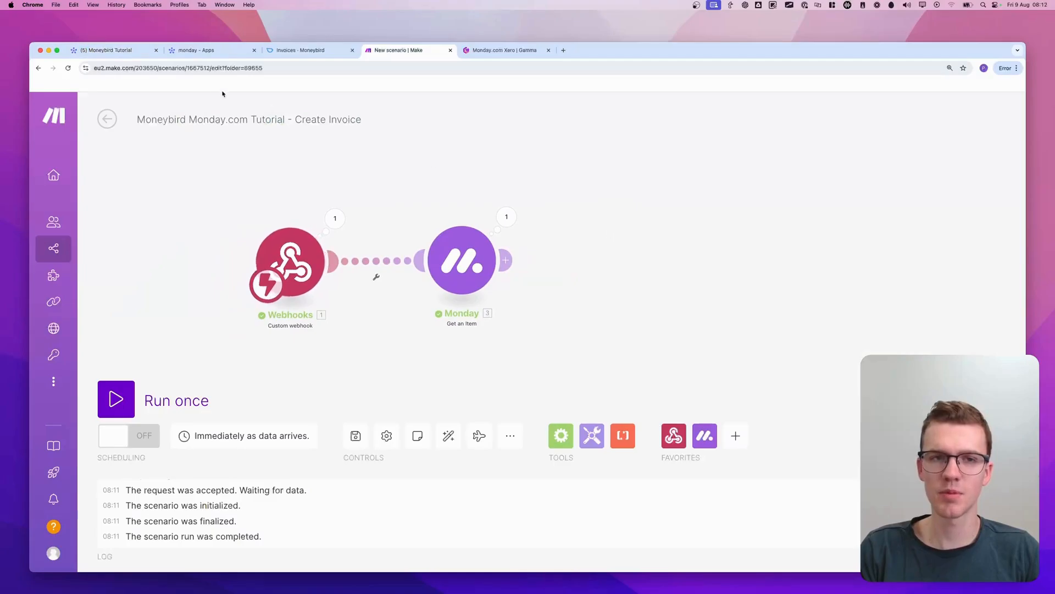
pyautogui.click(254, 51)
pyautogui.click(158, 52)
# Fill in the Contact Email of Marketing Agency Services, using the contact's e-mail as address and display text, and widen that column
pyautogui.hscroll(10, 605, 275)
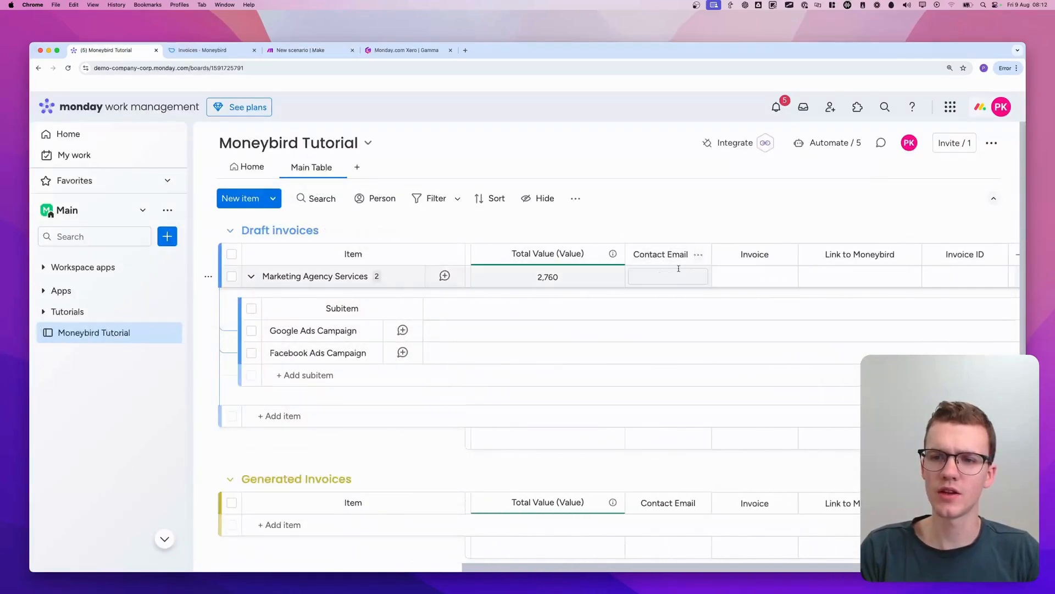
pyautogui.click(673, 275)
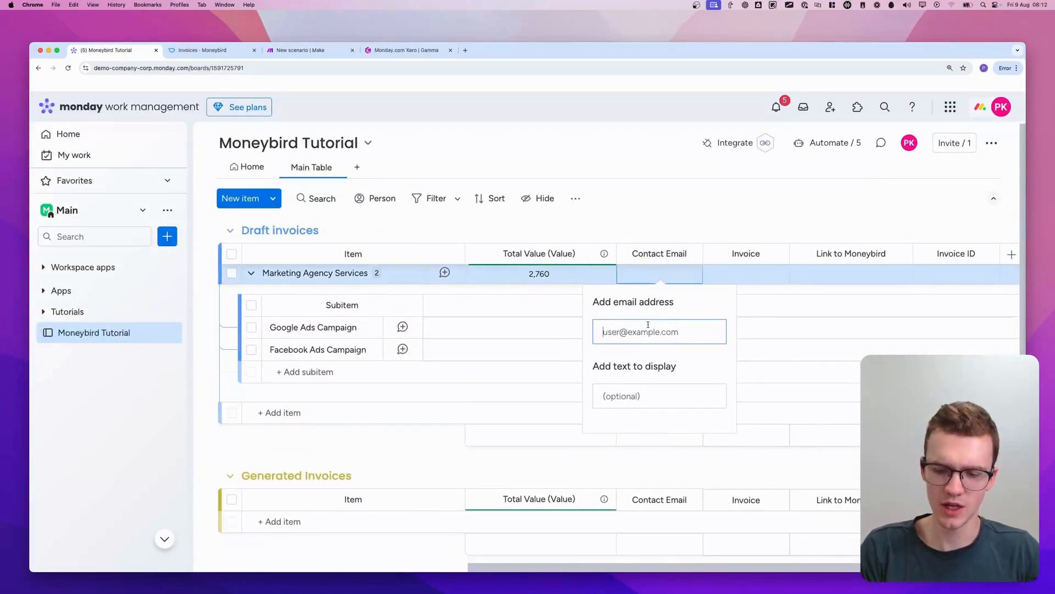
pyautogui.press('Down')
pyautogui.press('Return')
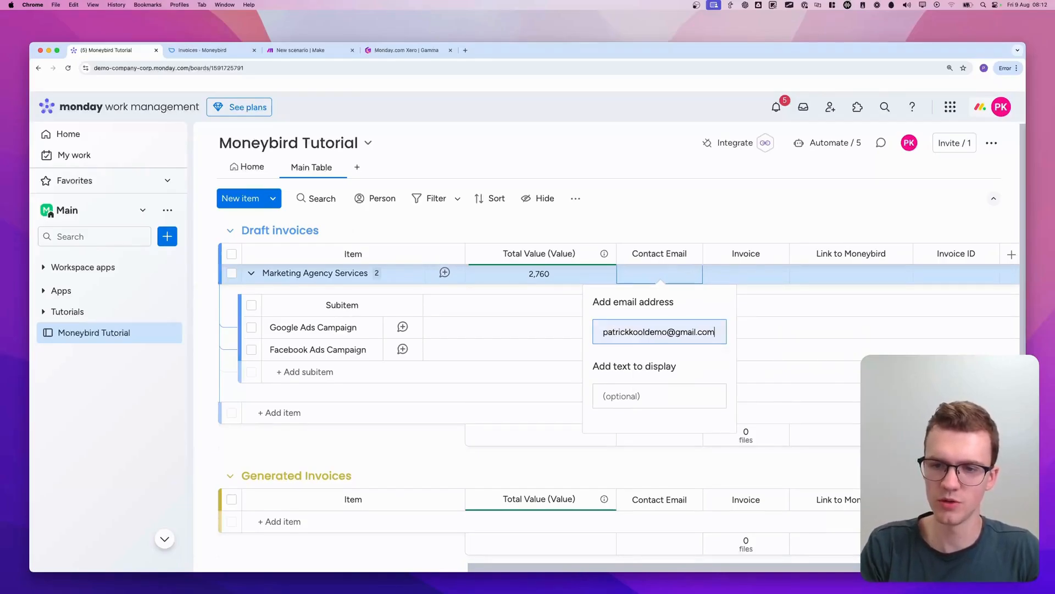
pyautogui.press('Tab')
pyautogui.write('patrick')
pyautogui.press('Down')
pyautogui.press('Down')
pyautogui.press('Return')
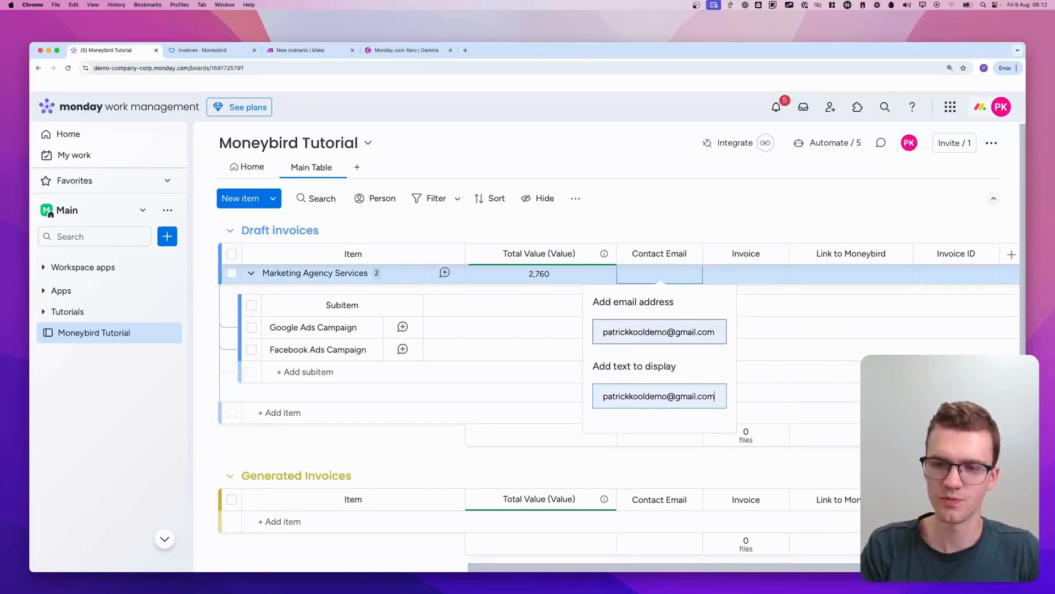
pyautogui.click(670, 237)
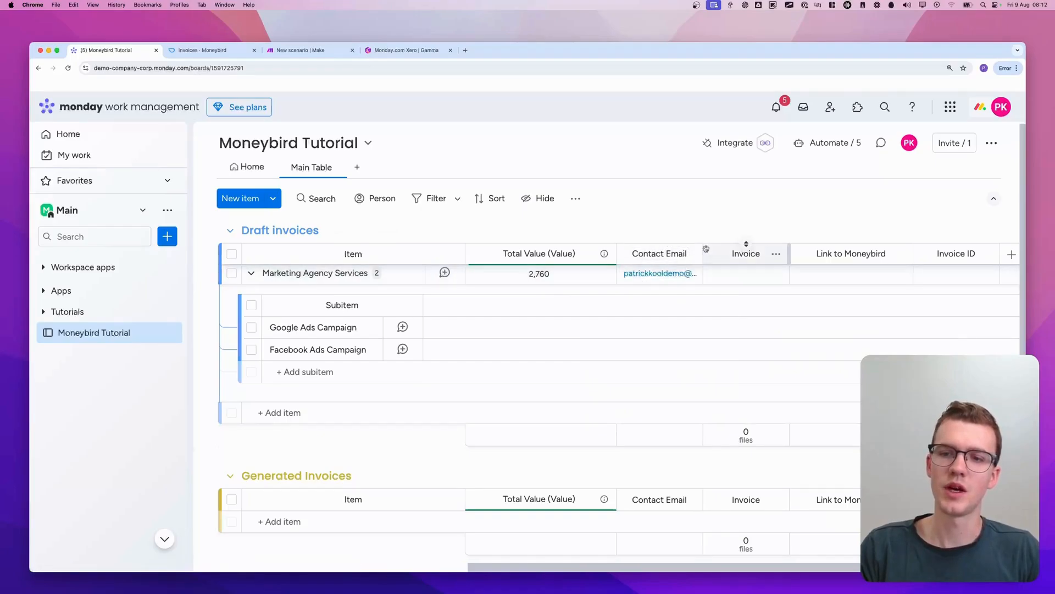
pyautogui.moveTo(703, 250); pyautogui.dragTo(789, 250)
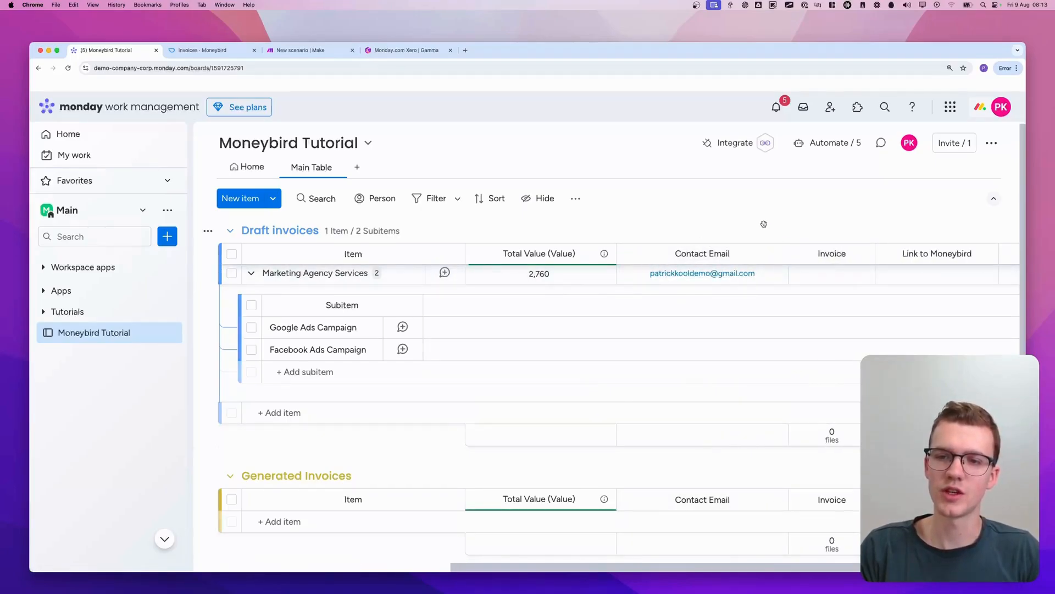
pyautogui.hscroll(-1, 591, 216)
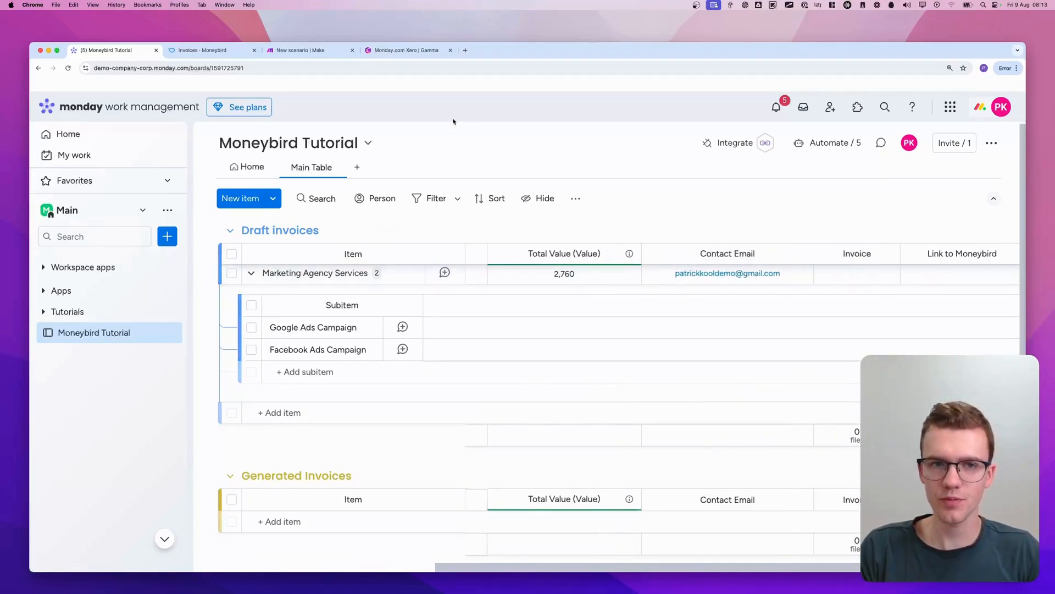
# Switch to the Make scenario and add a Moneybird List Contacts module after the Monday Get an Item module
pyautogui.click(335, 50)
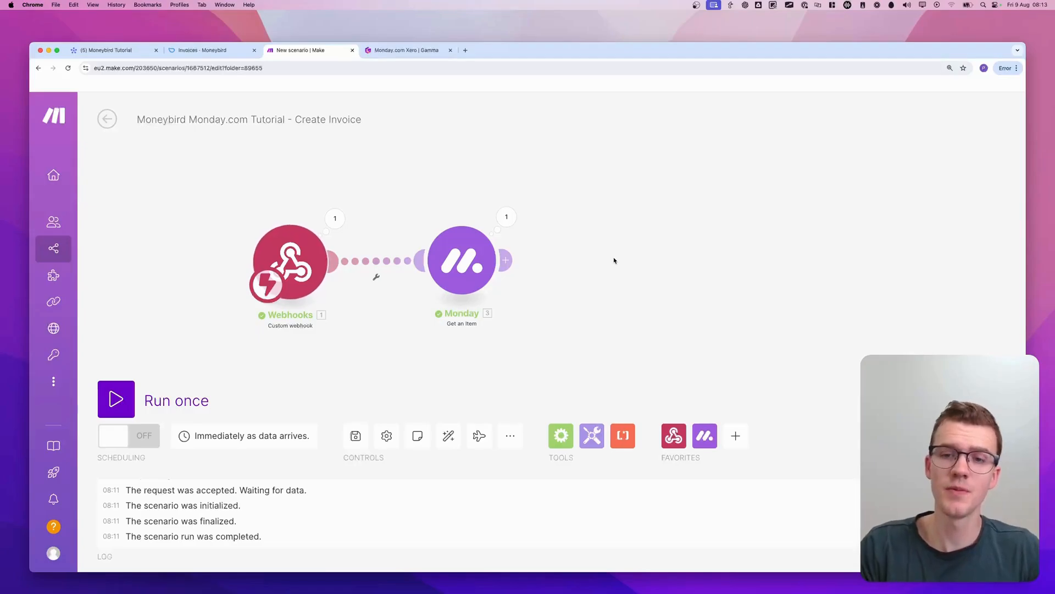
pyautogui.click(614, 258)
pyautogui.write('moneybir')
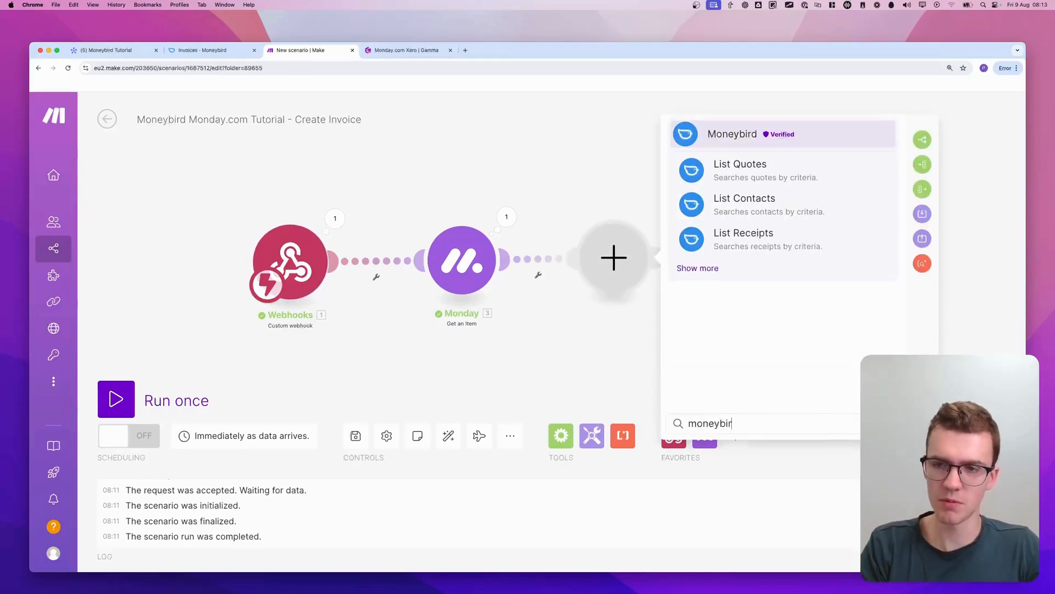
pyautogui.write('d')
pyautogui.click(714, 267)
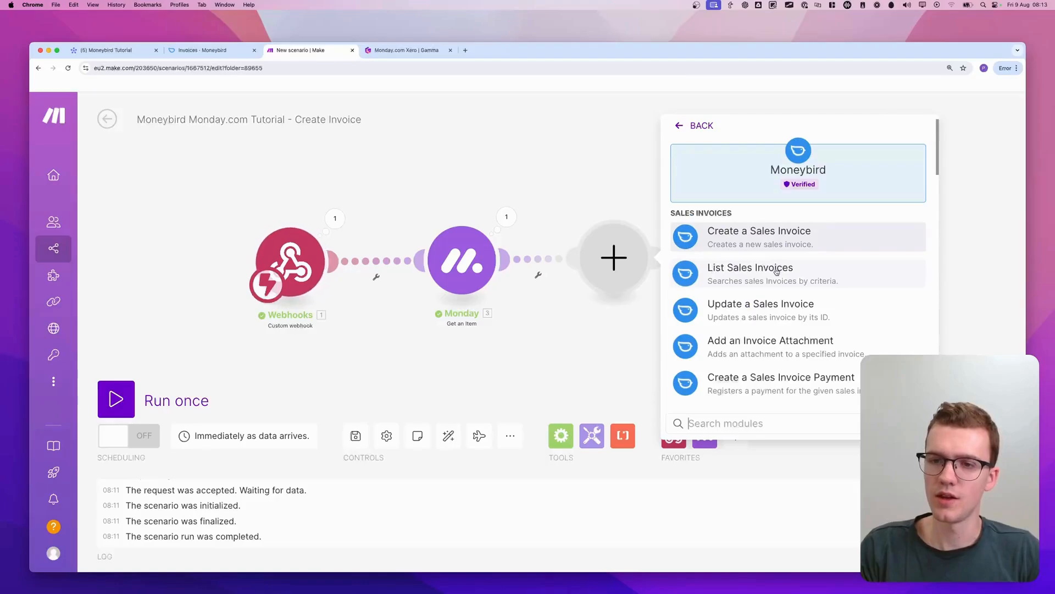
pyautogui.write('contacts')
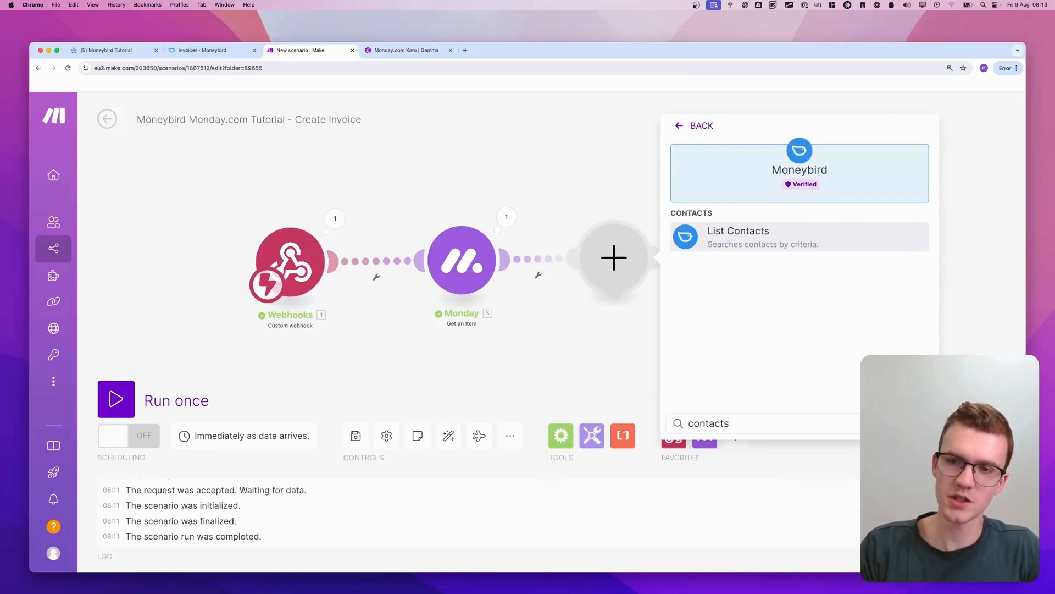
pyautogui.press('BackSpace')
pyautogui.press('BackSpace')
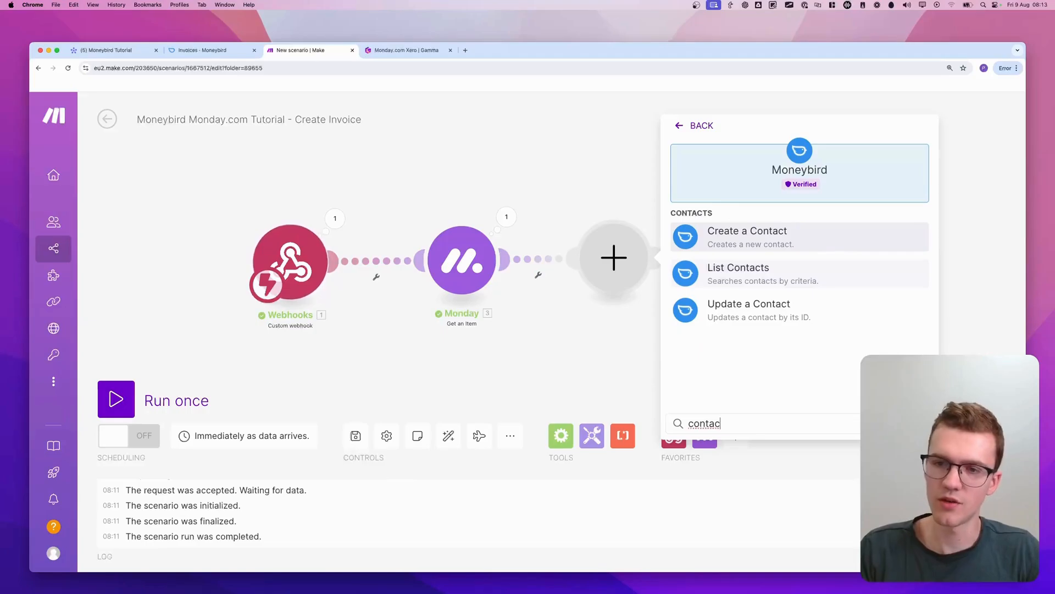
pyautogui.click(802, 272)
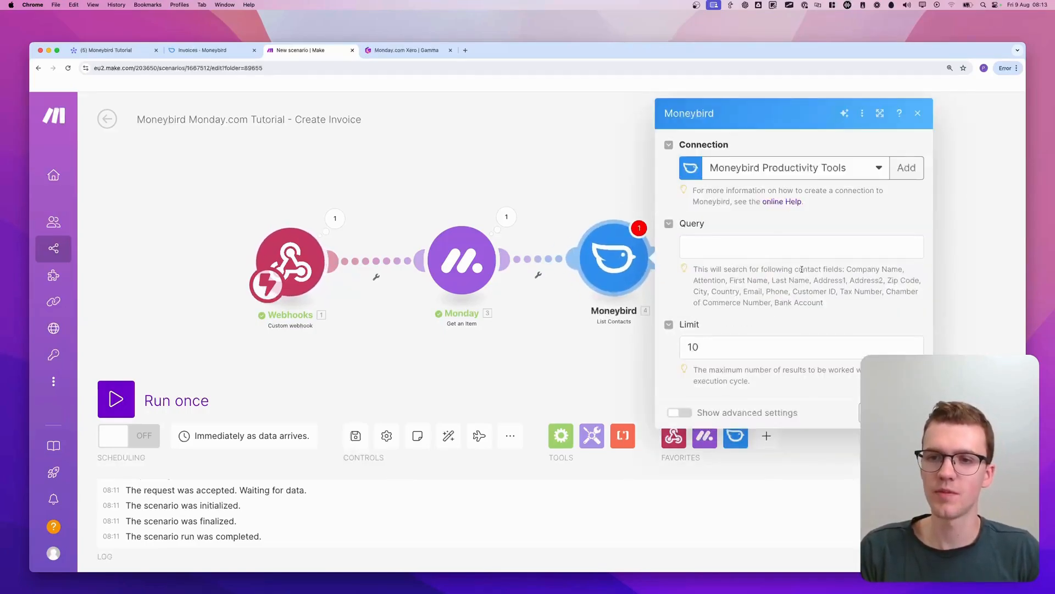
pyautogui.moveTo(679, 128)
pyautogui.mouseDown()
pyautogui.moveTo(715, 219)
pyautogui.moveTo(659, 104)
pyautogui.mouseUp()
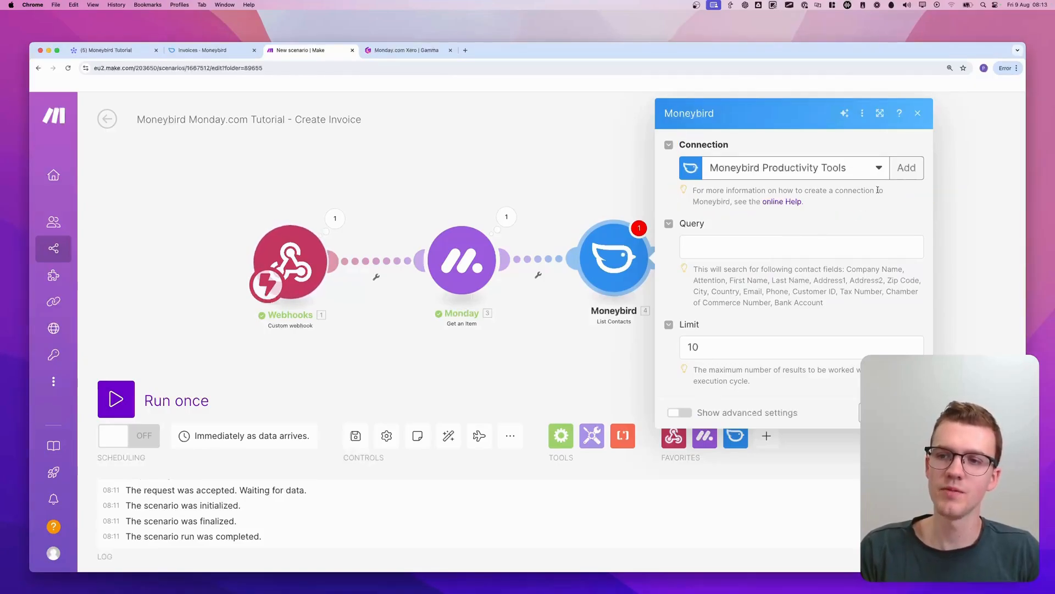
# Create a new connection for the Moneybird module named "Moneybird Demo" and start its authorization
pyautogui.click(906, 168)
pyautogui.tripleClick(799, 162)
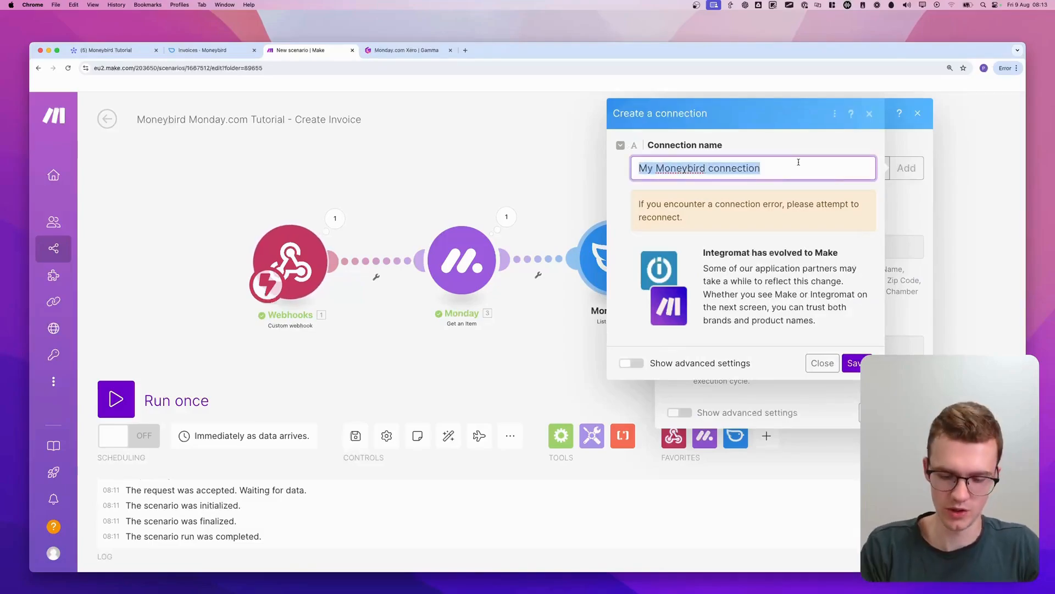
pyautogui.write('Moneybird Demo')
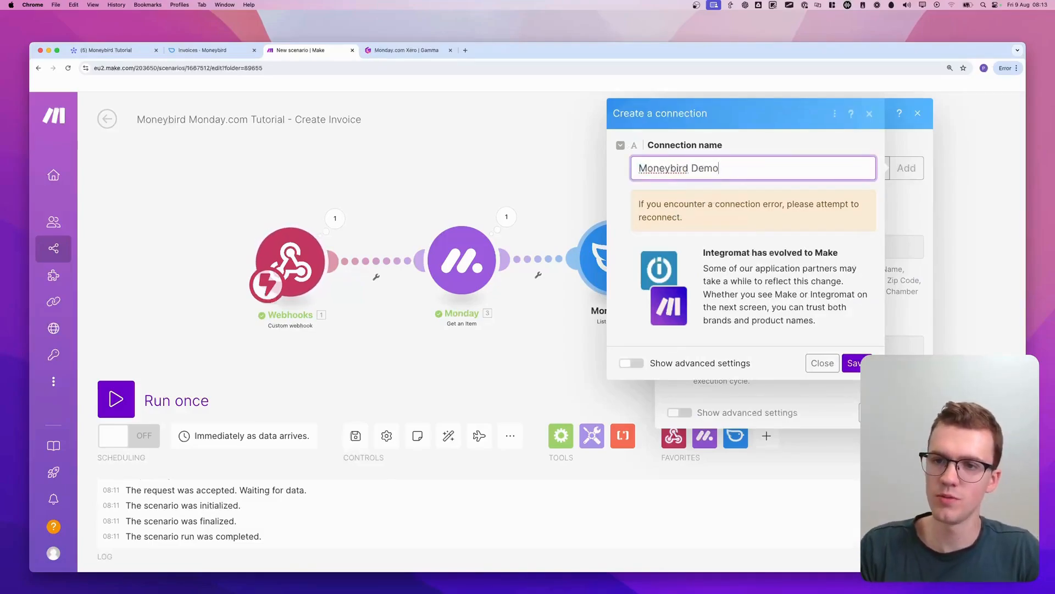
pyautogui.click(855, 362)
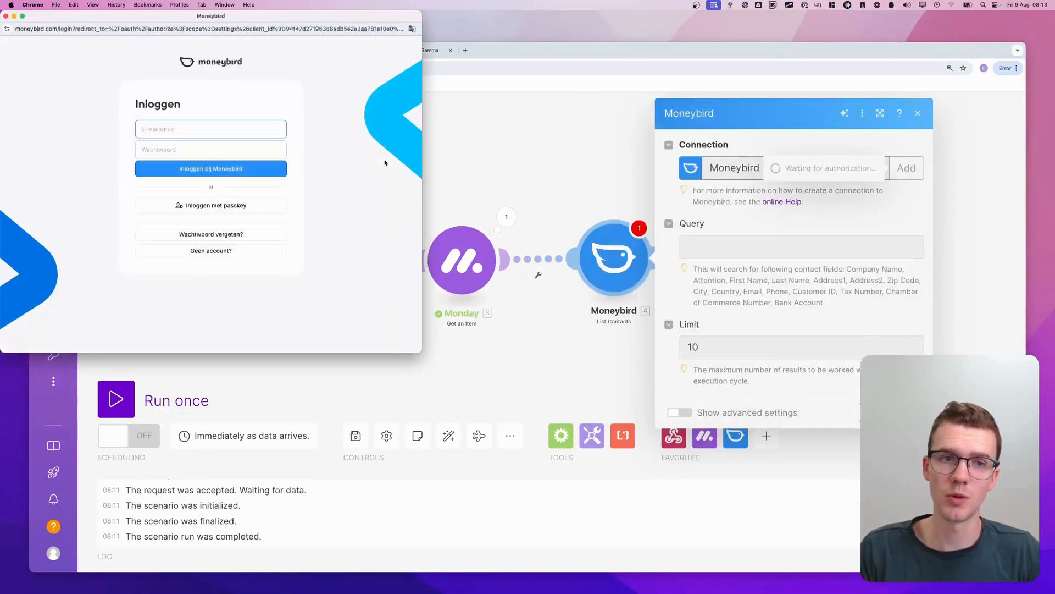
# Log in to Moneybird with the saved account e-mail and password
pyautogui.click(250, 127)
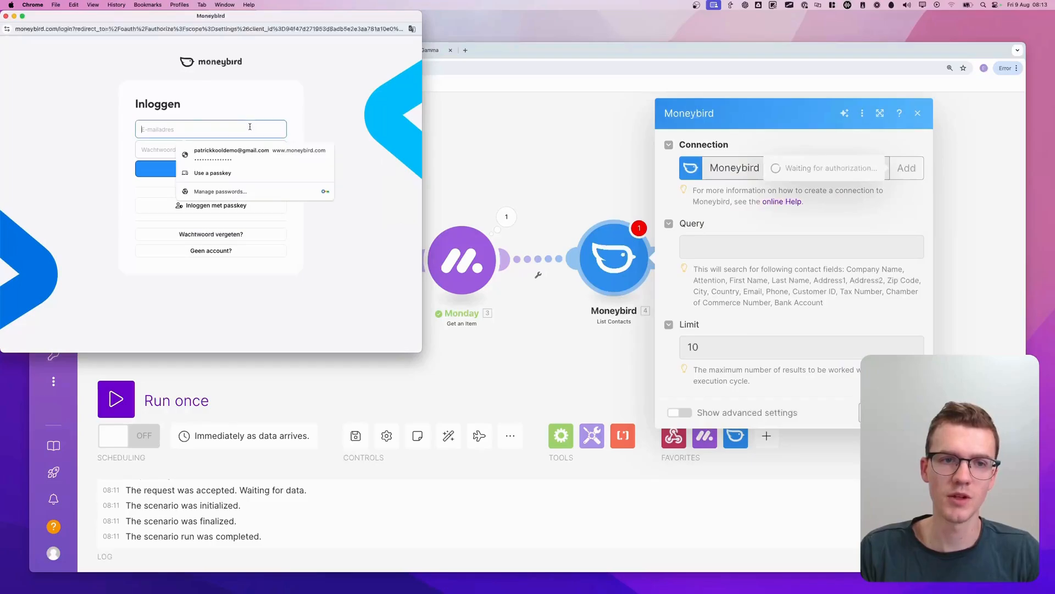
pyautogui.click(242, 153)
pyautogui.click(211, 168)
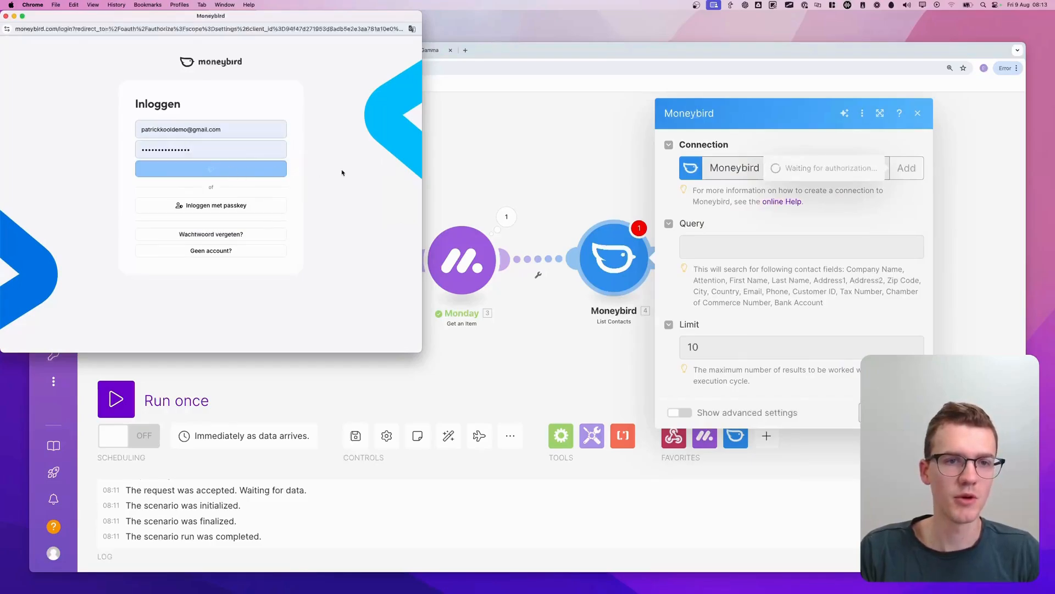
# Choose the Test company account and authorize the connection between Make and Moneybird
pyautogui.click(137, 191)
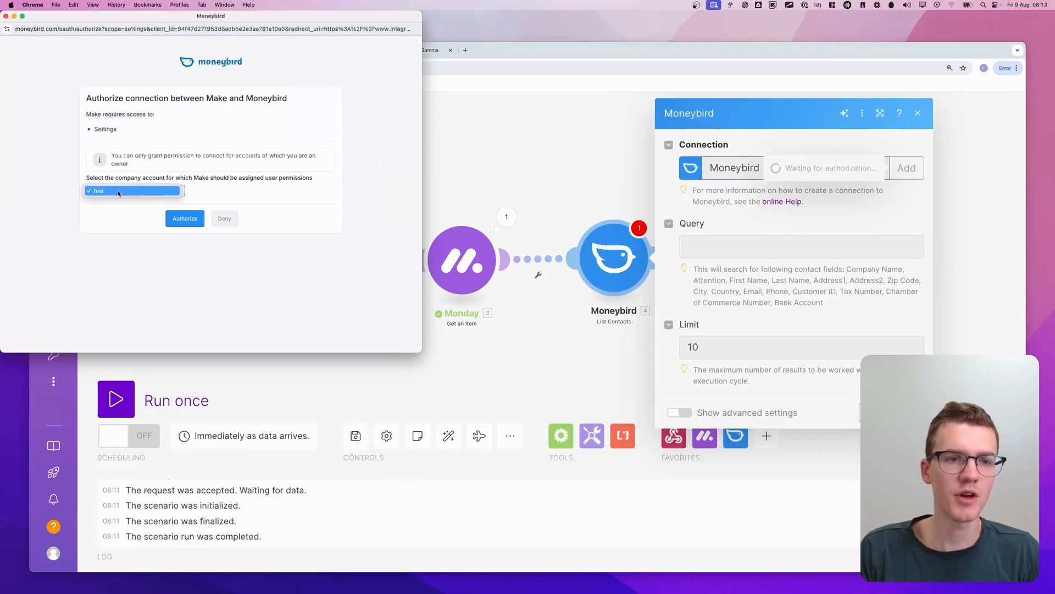
pyautogui.click(175, 191)
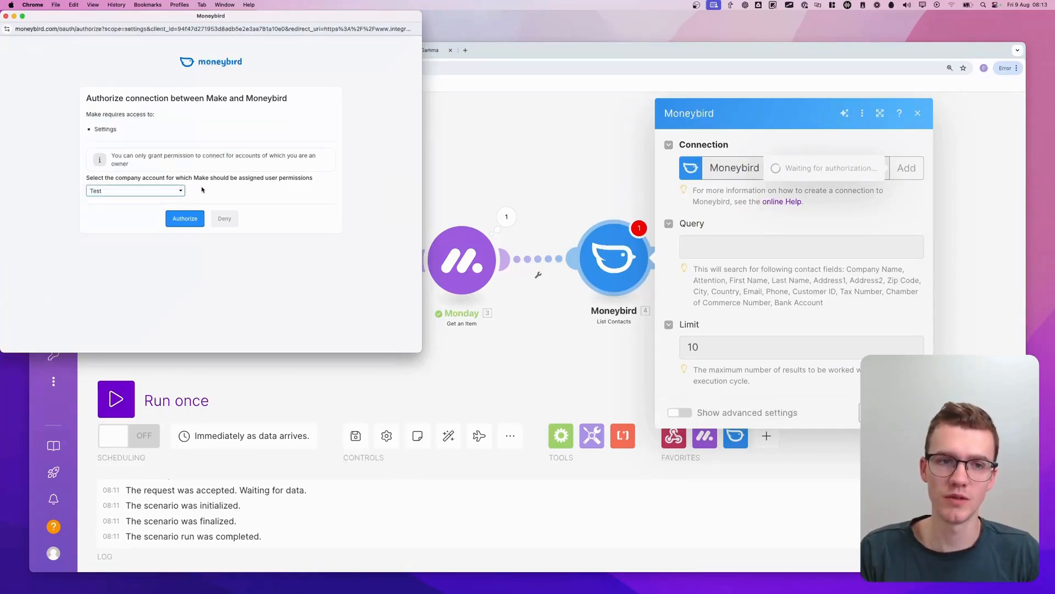
pyautogui.click(184, 219)
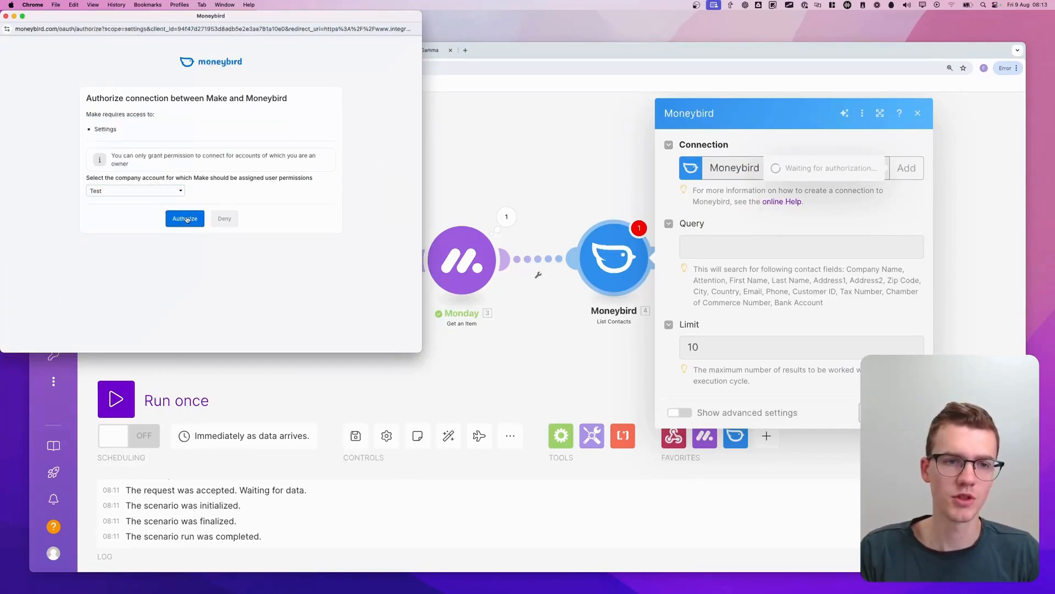
pyautogui.click(202, 220)
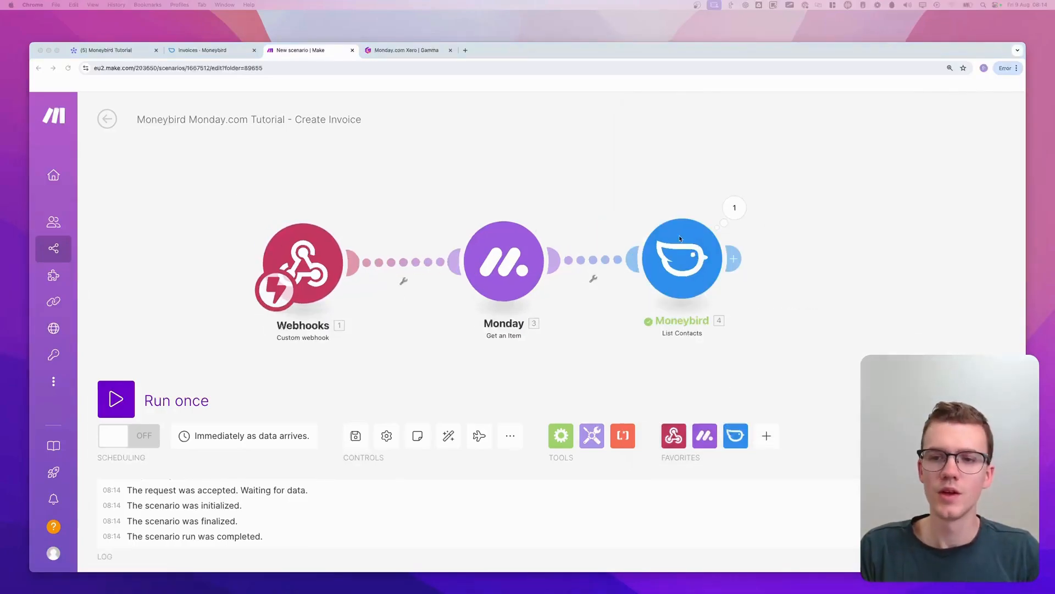
# Clear the Query of the Moneybird List Contacts module and review which contact fields it searches, including Customer ID
pyautogui.click(700, 245)
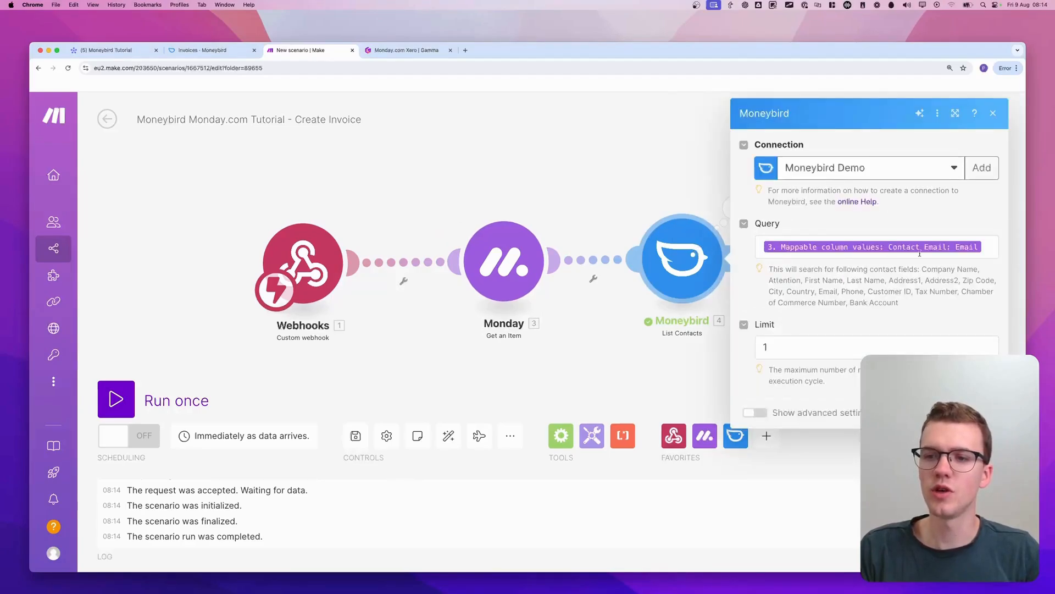
pyautogui.click(992, 245)
pyautogui.press('BackSpace')
pyautogui.click(855, 269)
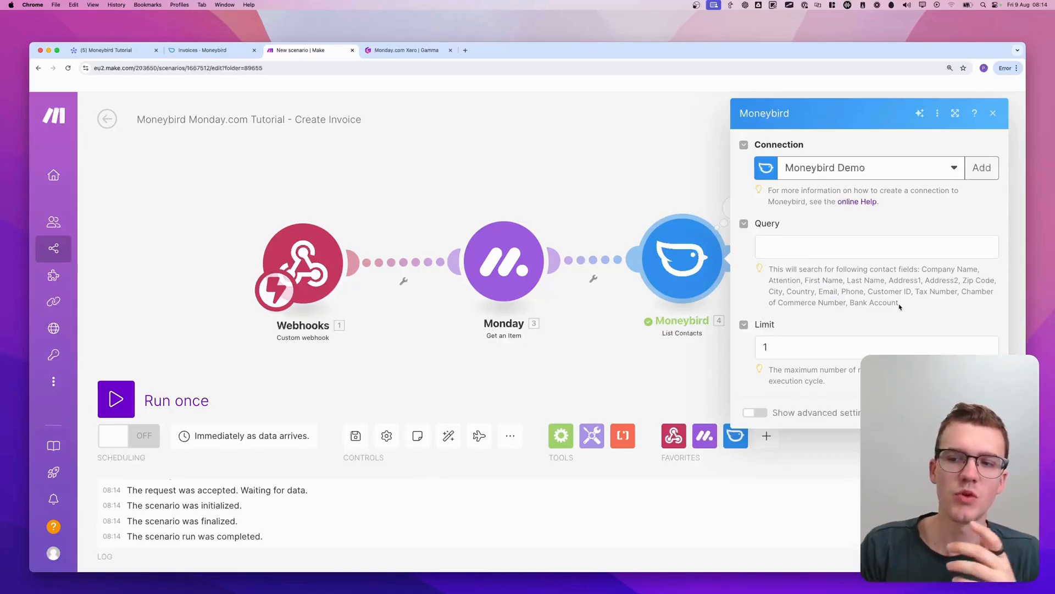
pyautogui.moveTo(869, 292)
pyautogui.mouseDown()
pyautogui.moveTo(912, 292)
pyautogui.moveTo(874, 293)
pyautogui.mouseUp()
pyautogui.click(911, 292)
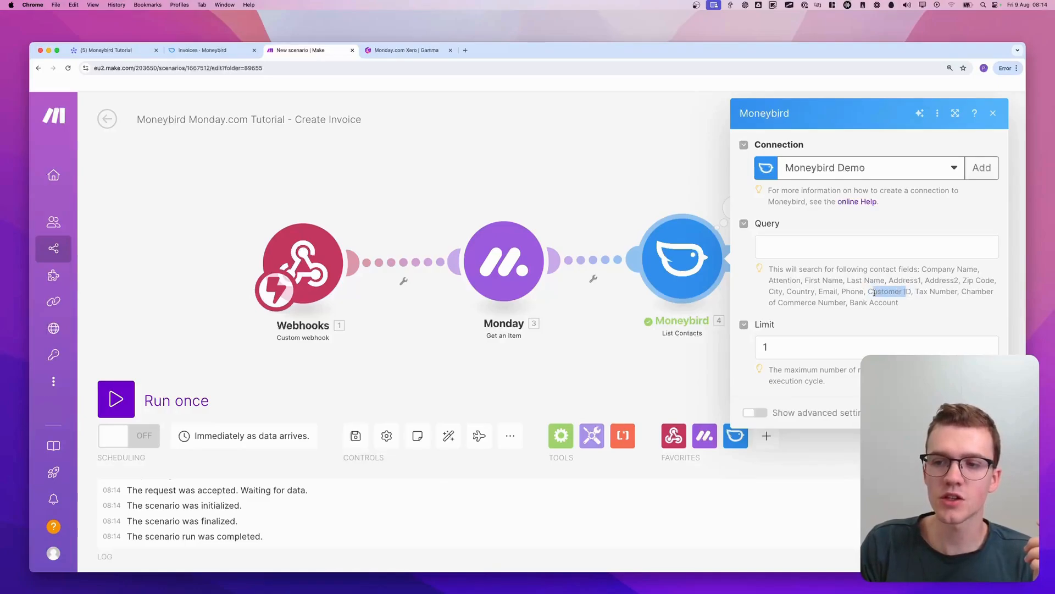
pyautogui.click(872, 293)
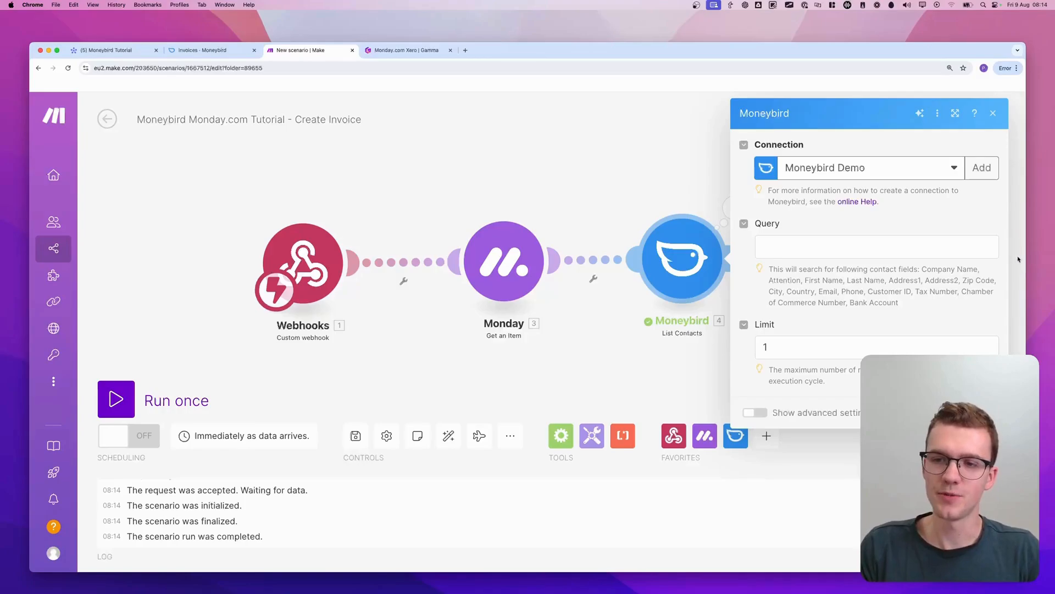
# Map the monday.com item's Contact Email: Email value into the Query of the Moneybird List Contacts module and save the module
pyautogui.click(767, 241)
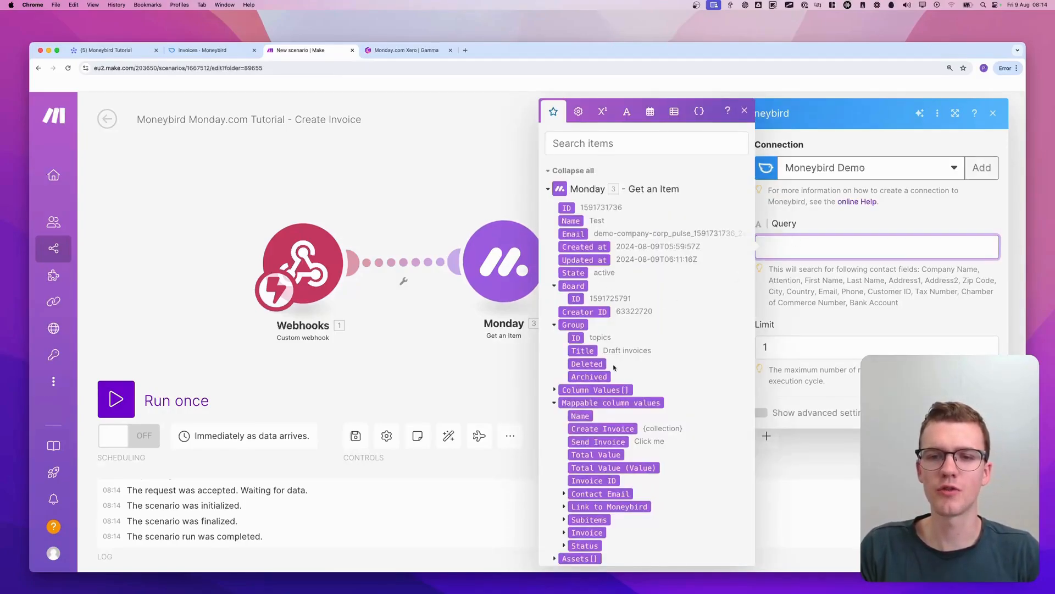
pyautogui.scroll(-3, 610, 415)
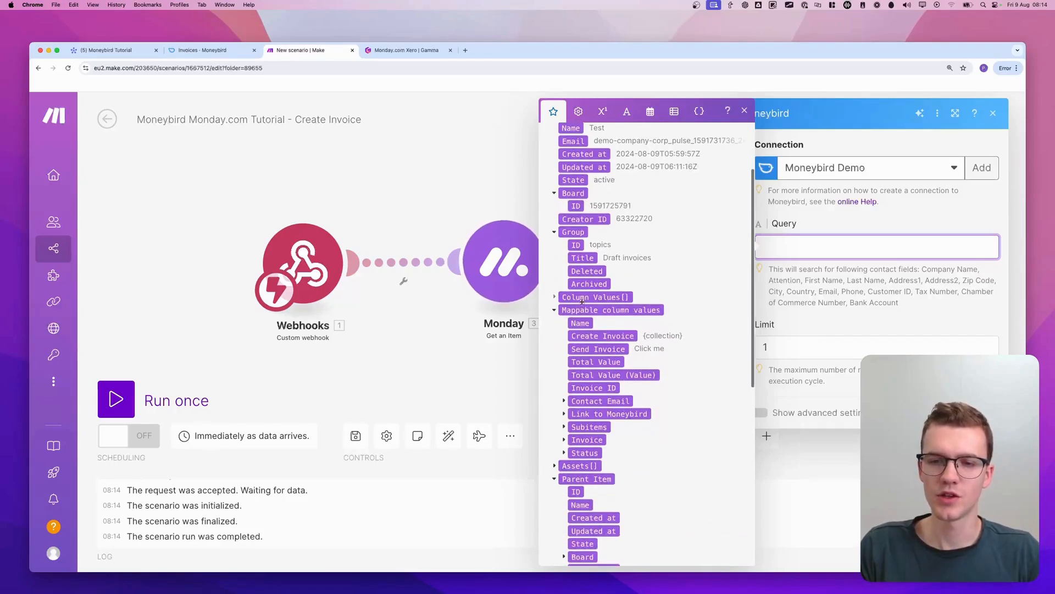
pyautogui.scroll(-1, 568, 379)
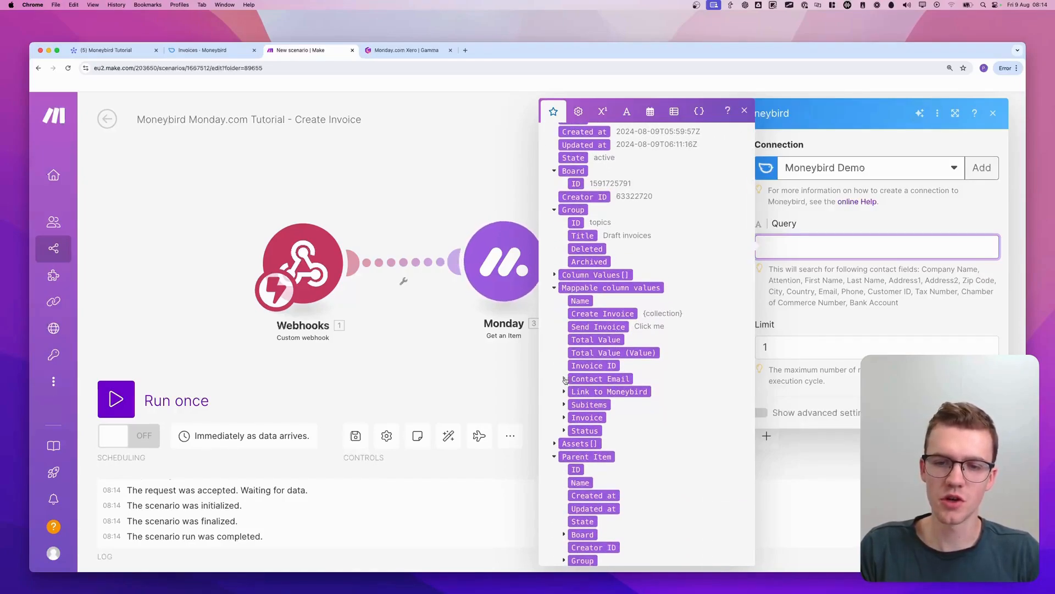
pyautogui.click(564, 378)
pyautogui.scroll(-1, 565, 381)
pyautogui.click(572, 370)
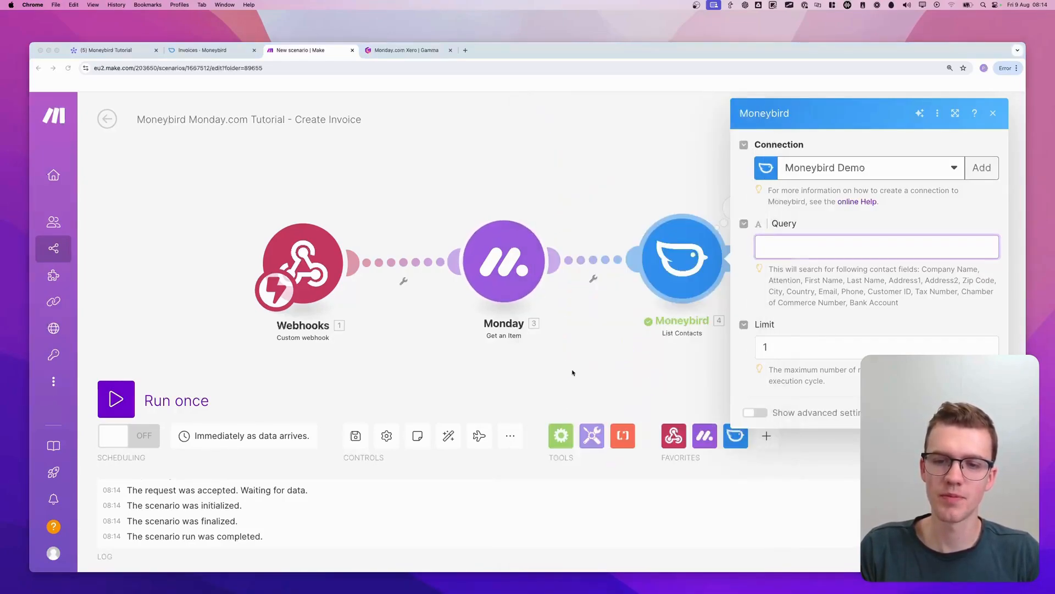
pyautogui.click(793, 245)
pyautogui.scroll(-4, 556, 363)
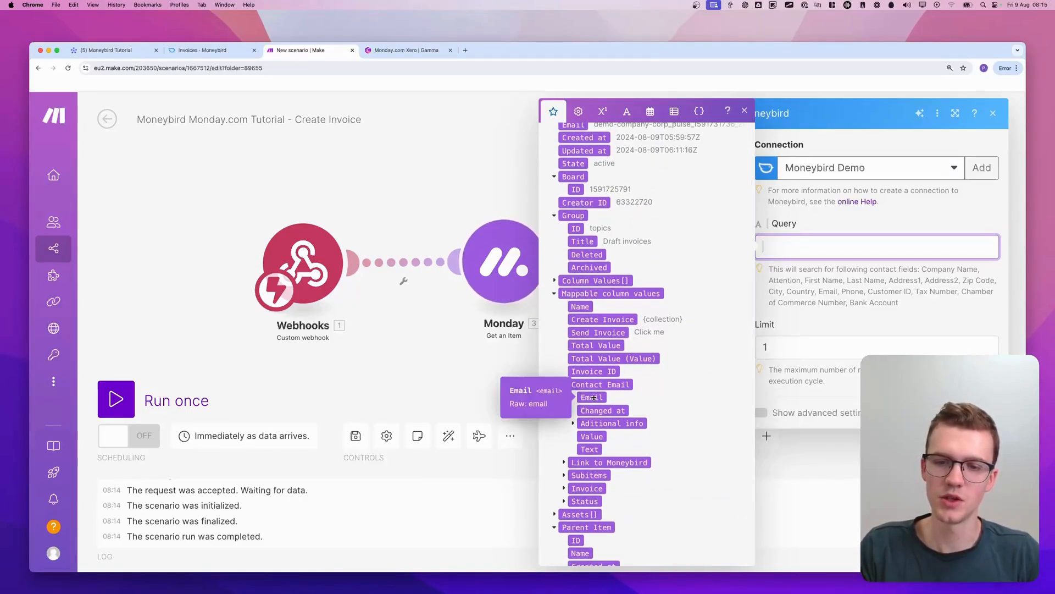
pyautogui.click(594, 397)
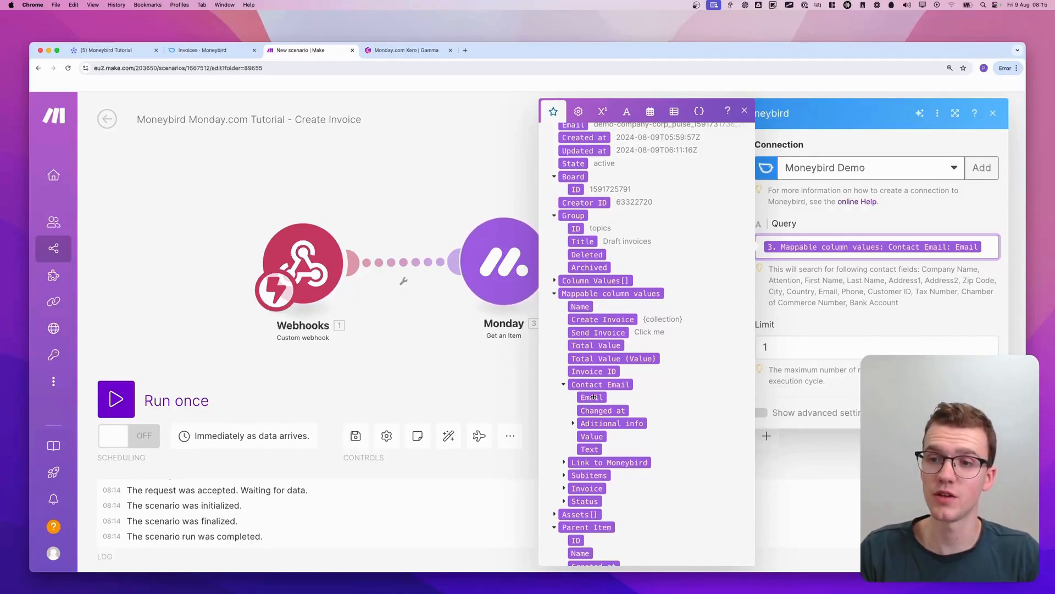
pyautogui.click(922, 314)
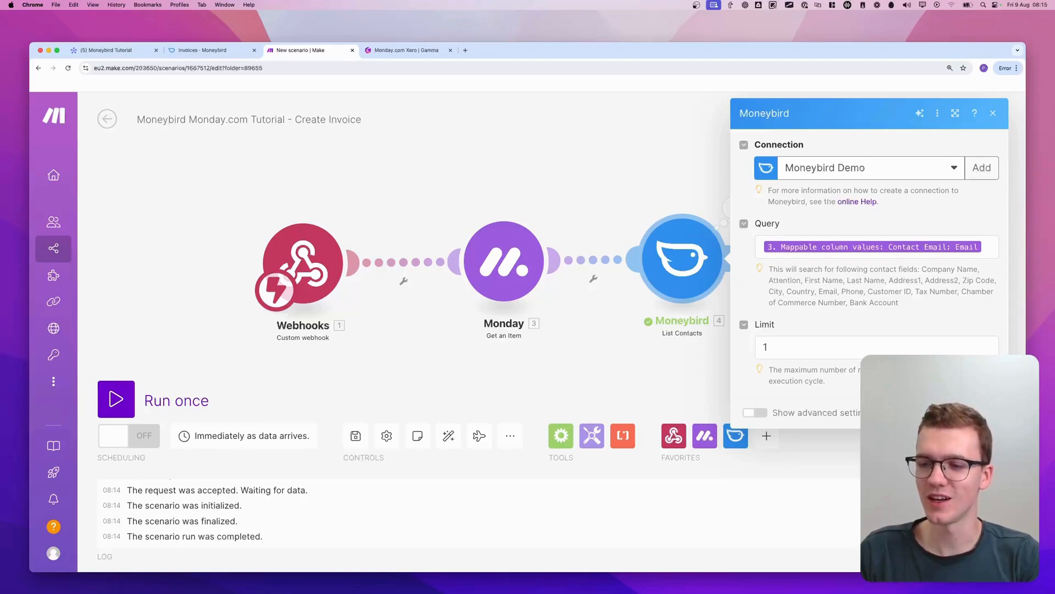
pyautogui.click(983, 413)
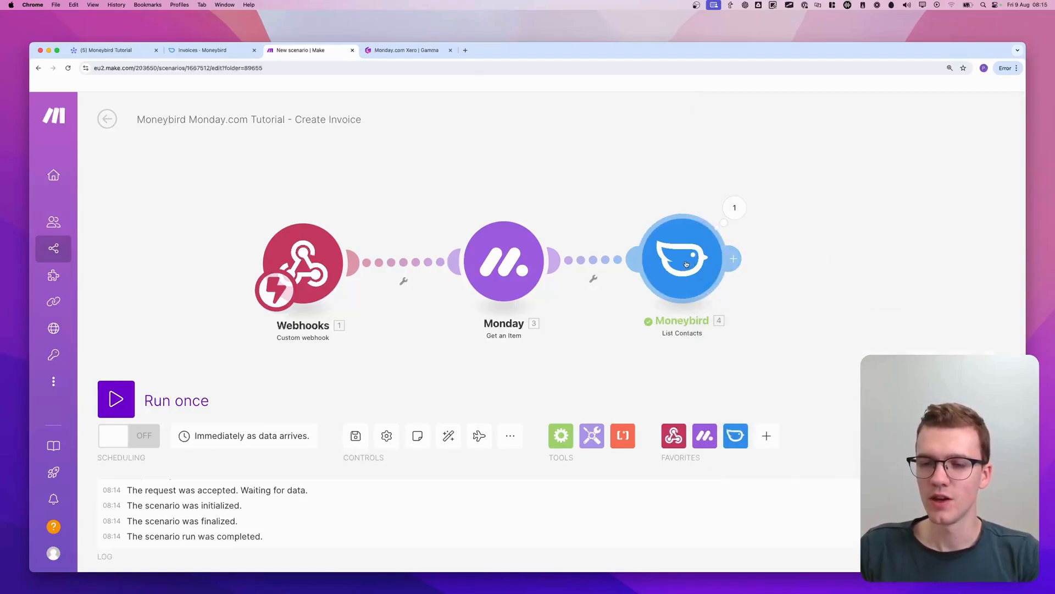
# Run the scenario once and trigger it with Create Invoice on the Marketing Agency Services item, setting its status to Draft
pyautogui.click(116, 400)
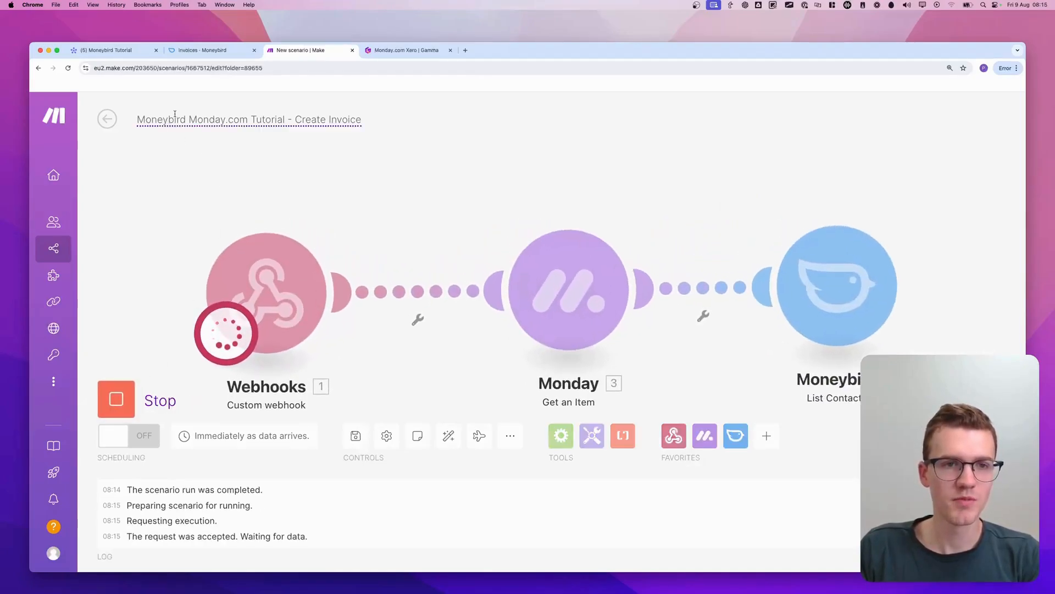
pyautogui.click(115, 51)
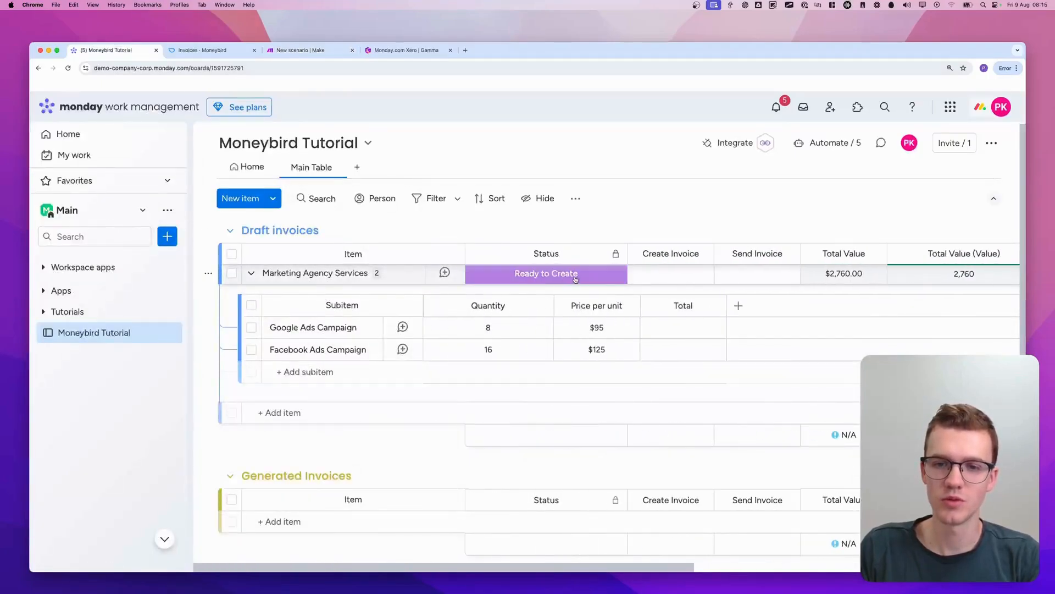
pyautogui.click(546, 274)
pyautogui.click(596, 338)
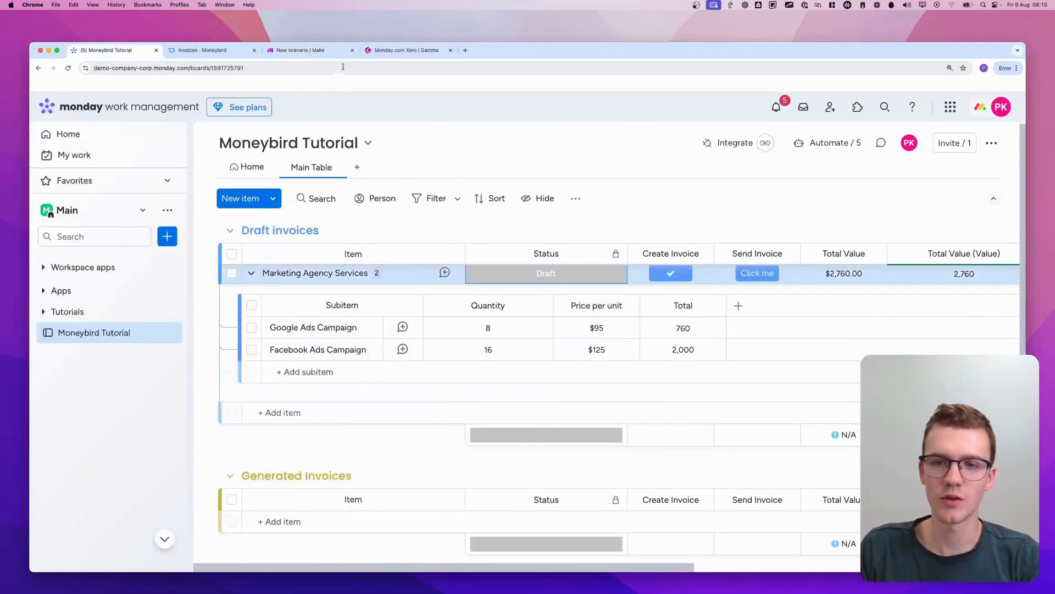
# Return to the Make scenario and examine the input and output of the Moneybird List Contacts run
pyautogui.click(215, 49)
pyautogui.click(300, 50)
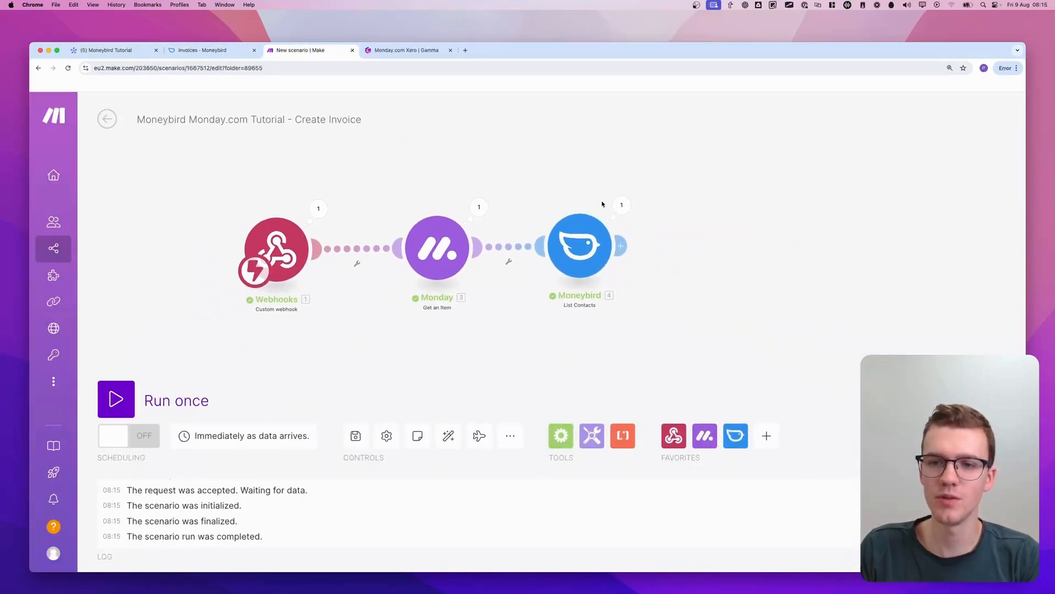
pyautogui.click(620, 205)
pyautogui.moveTo(696, 280)
pyautogui.mouseDown()
pyautogui.moveTo(792, 250)
pyautogui.moveTo(806, 275)
pyautogui.moveTo(819, 273)
pyautogui.mouseUp()
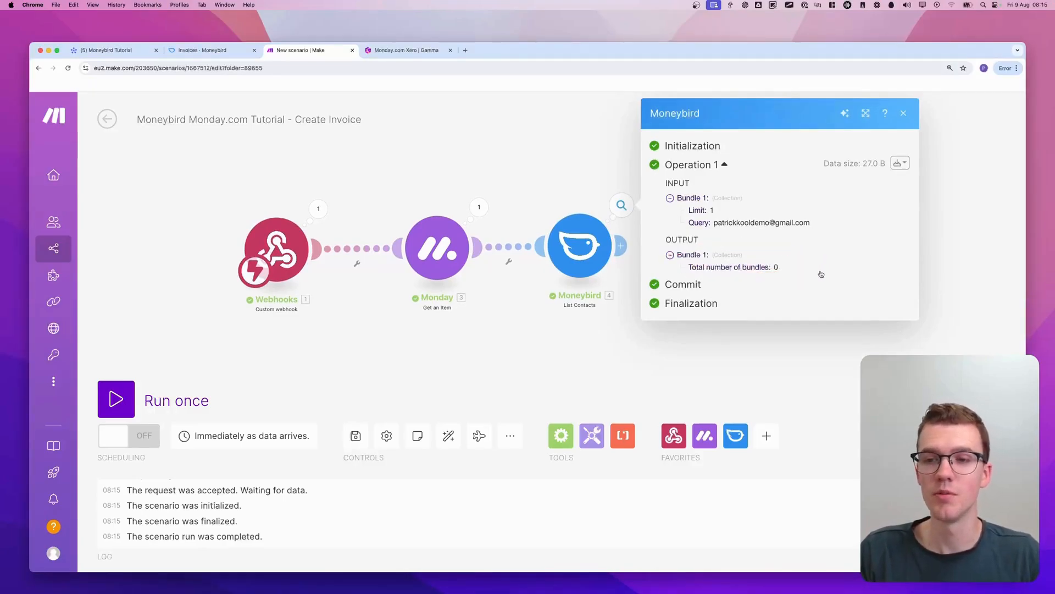
pyautogui.click(562, 165)
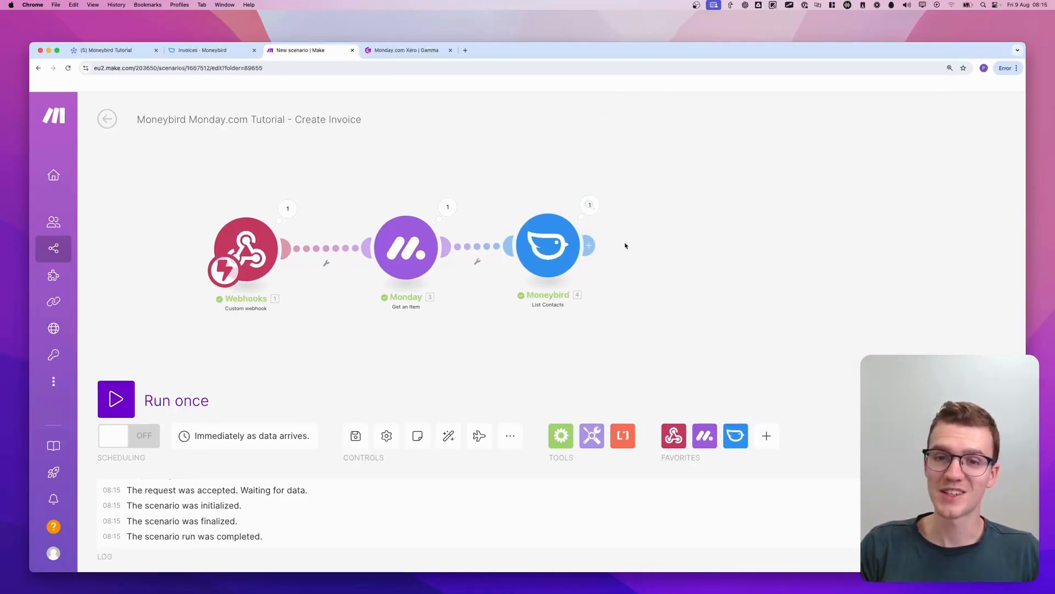
# Add a Flow Control Router after the Moneybird List Contacts module
pyautogui.click(665, 244)
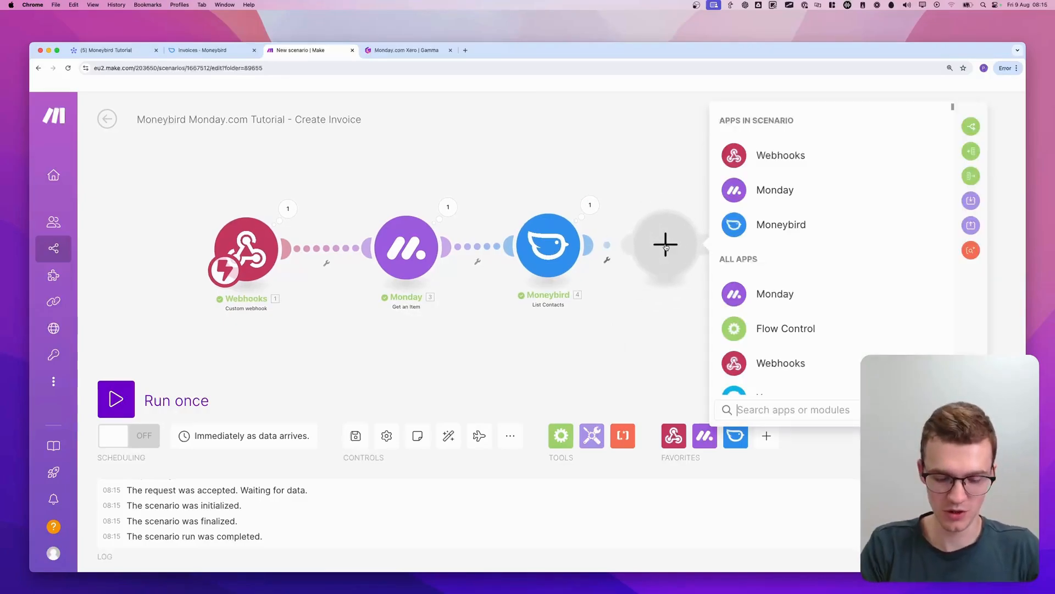
pyautogui.write('router')
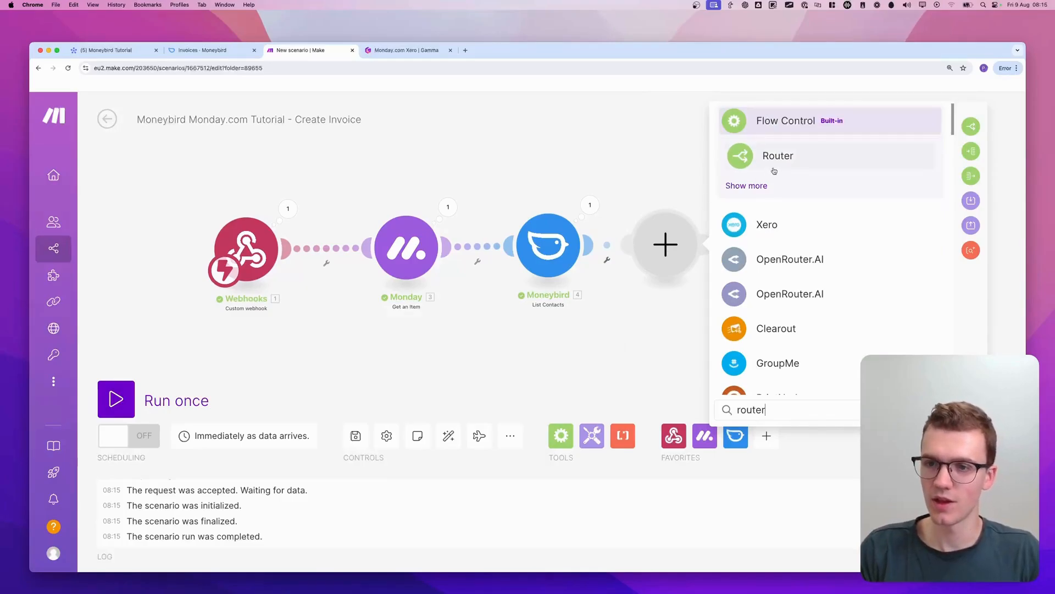
pyautogui.click(783, 162)
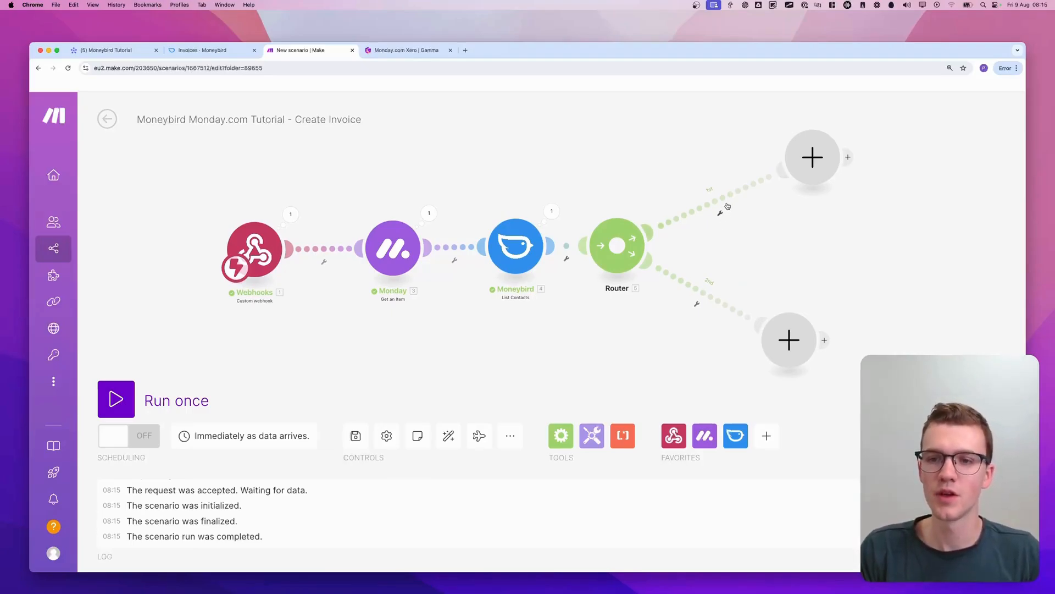
pyautogui.hotkey('ctrl', 'shift', 'a')
pyautogui.moveTo(721, 177)
pyautogui.mouseDown()
pyautogui.moveTo(675, 229)
pyautogui.moveTo(723, 170)
pyautogui.moveTo(708, 179)
pyautogui.mouseUp()
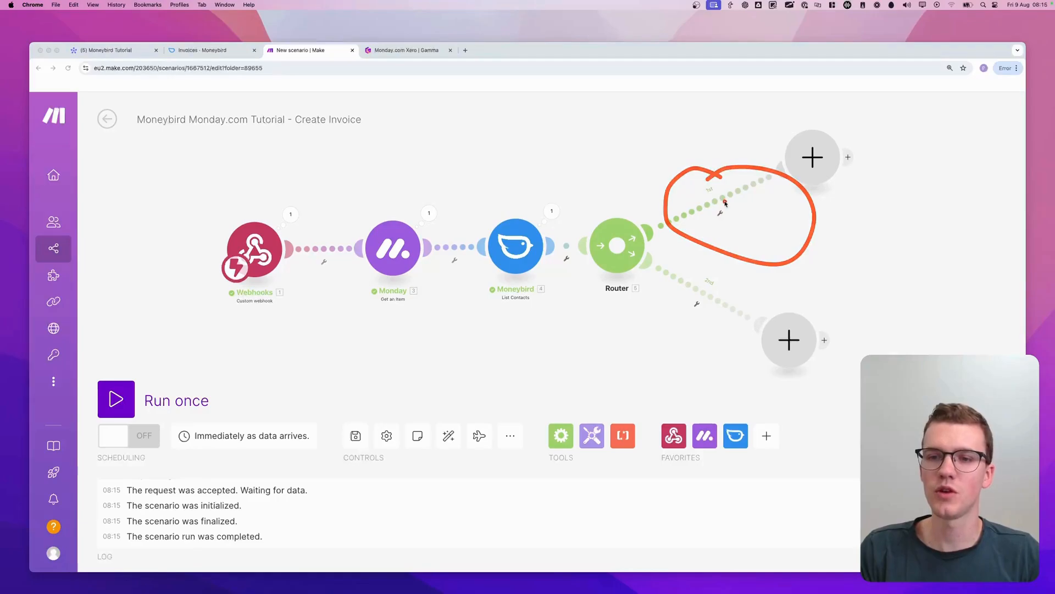
# Set up a filter on the router's first route and label it "Customer doesn't exist"
pyautogui.click(720, 213)
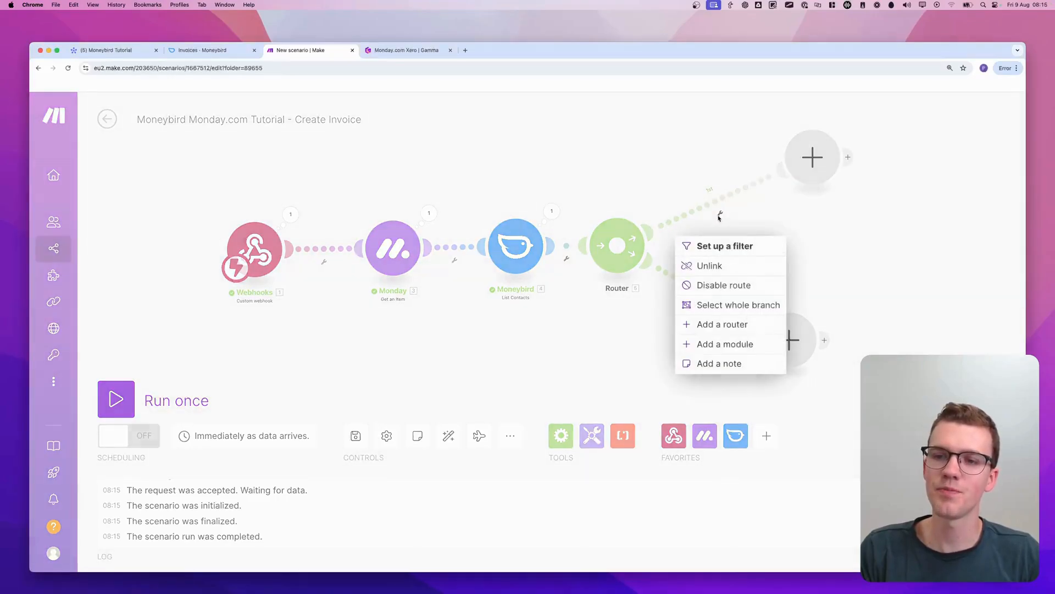
pyautogui.click(722, 246)
pyautogui.click(807, 165)
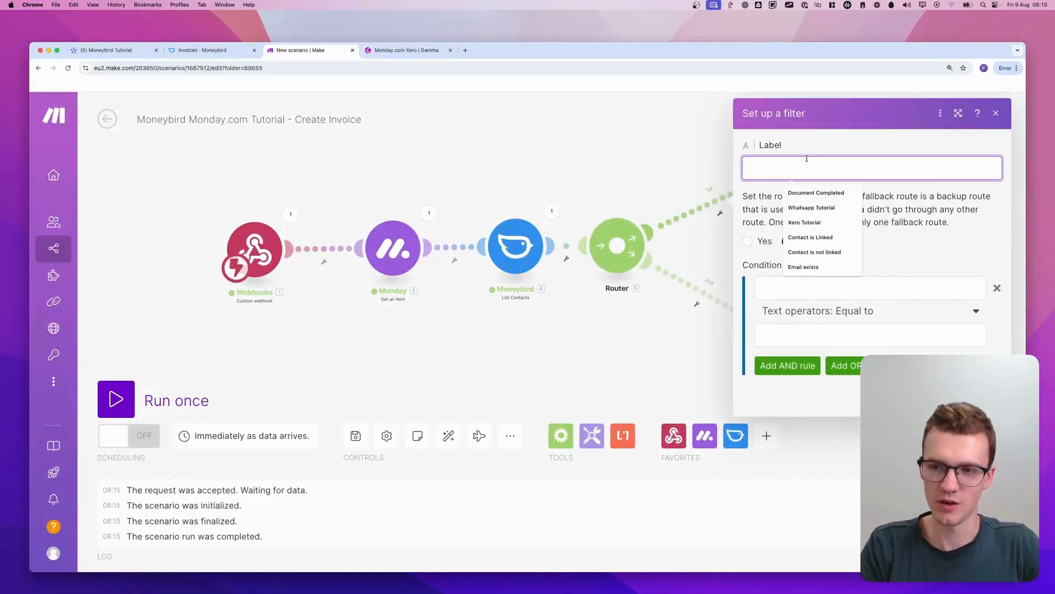
pyautogui.write("Customer doesn't exist")
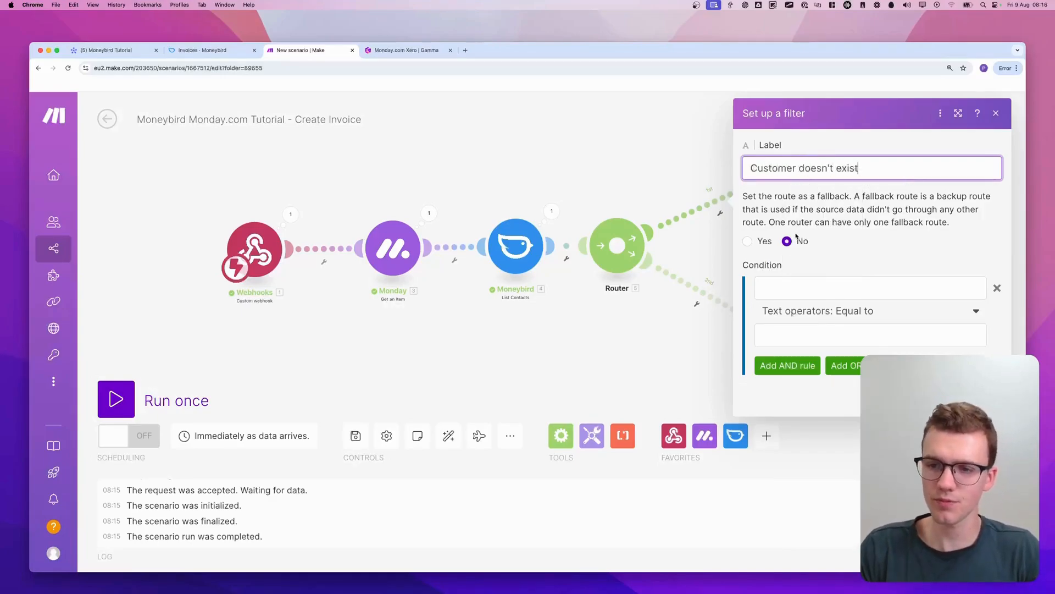
# Set the filter condition to Moneybird's Total number of bundles numerically equal to 0 and save the filter
pyautogui.click(819, 287)
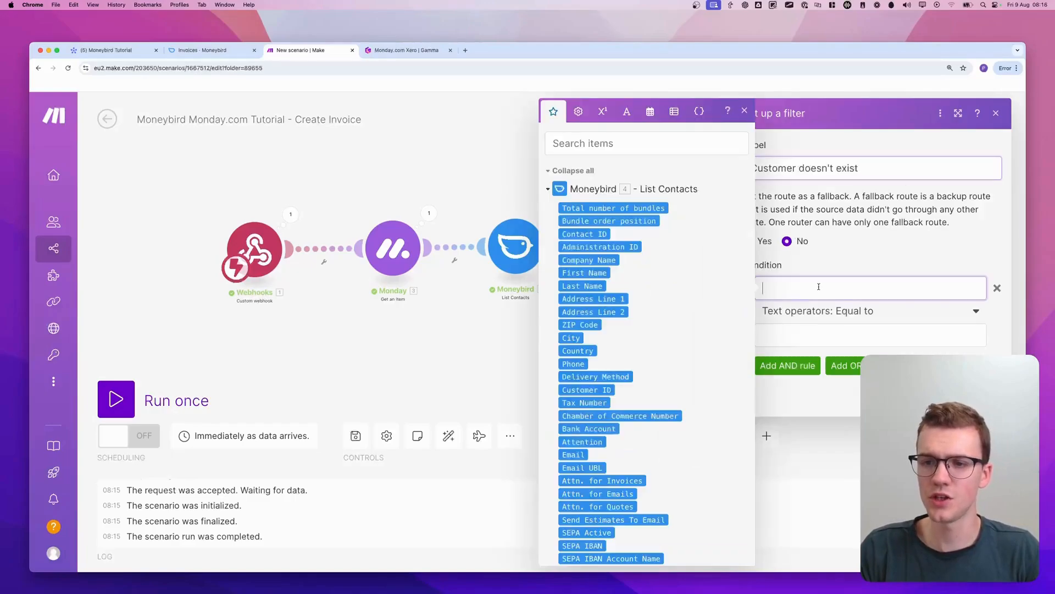
pyautogui.click(638, 212)
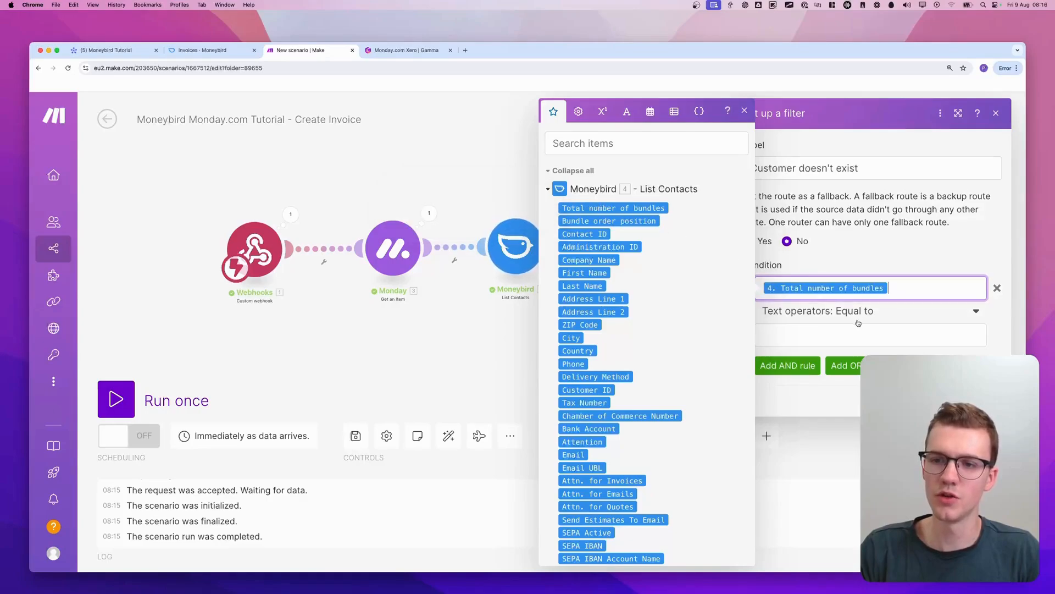
pyautogui.click(842, 312)
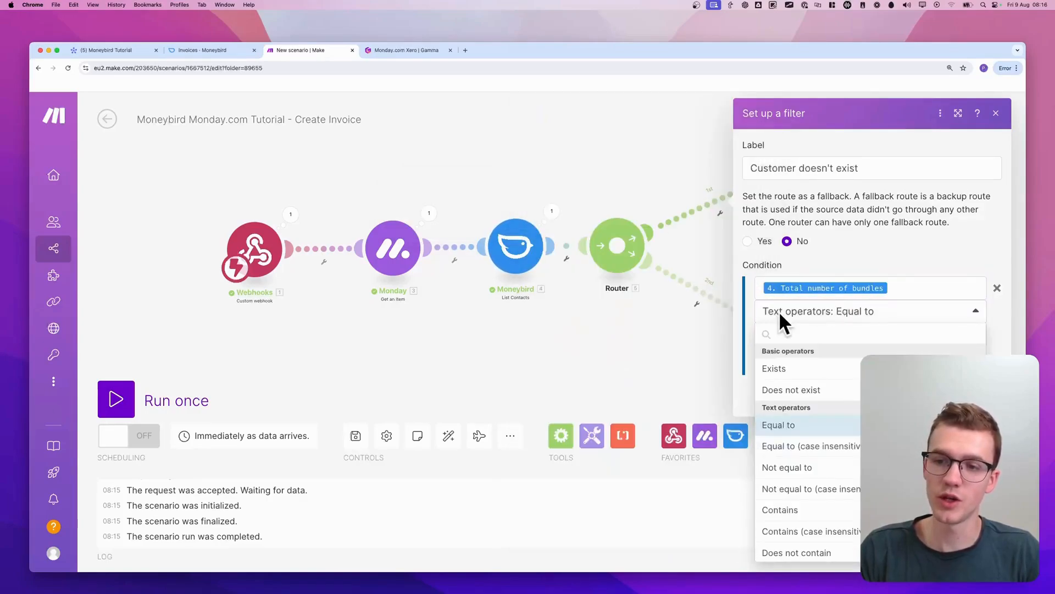
pyautogui.write('equal')
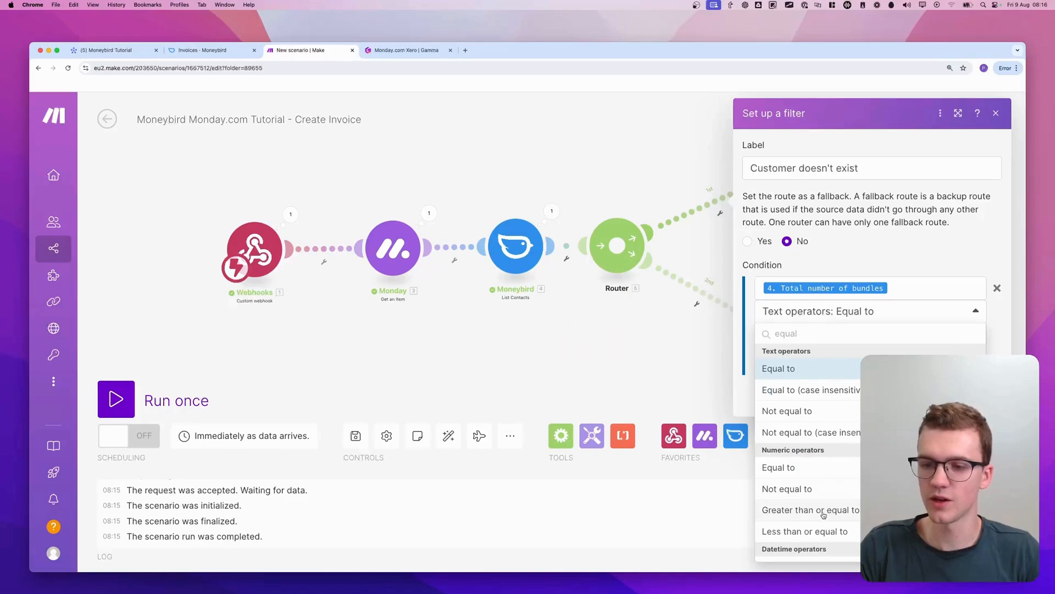
pyautogui.click(796, 468)
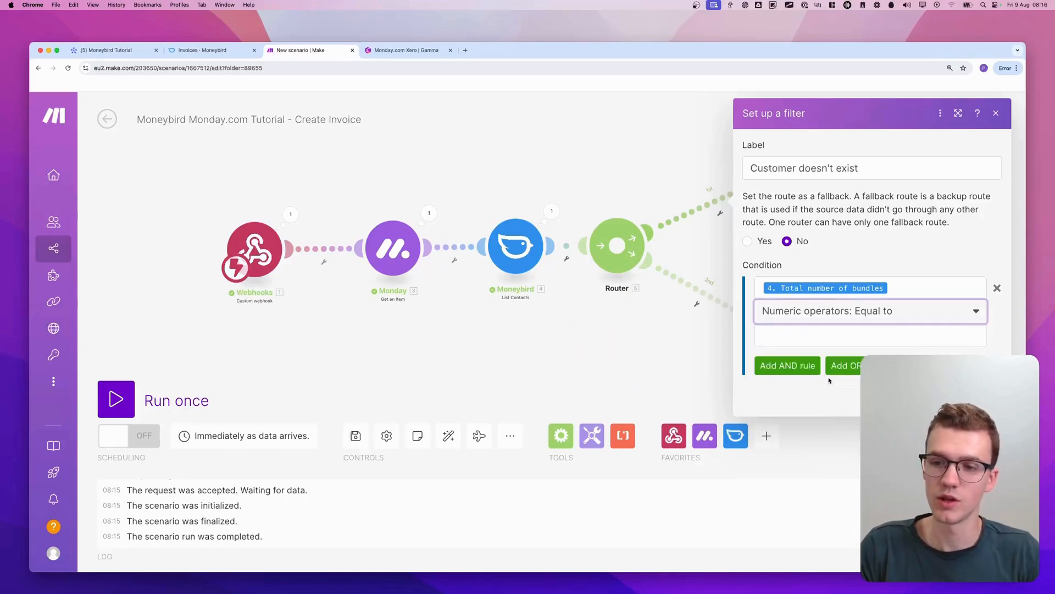
pyautogui.click(818, 341)
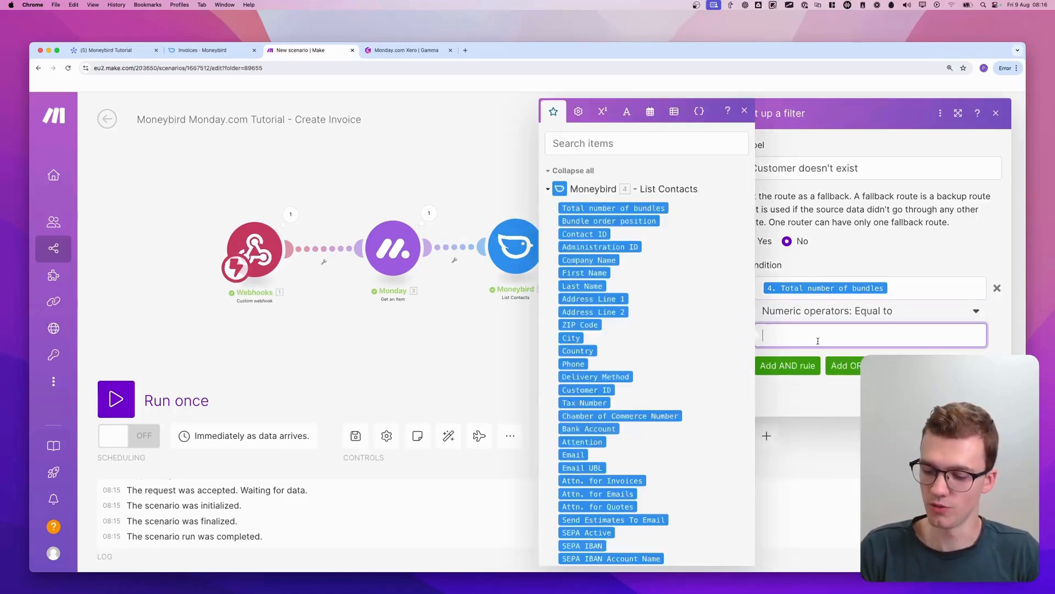
pyautogui.click(915, 237)
pyautogui.click(988, 398)
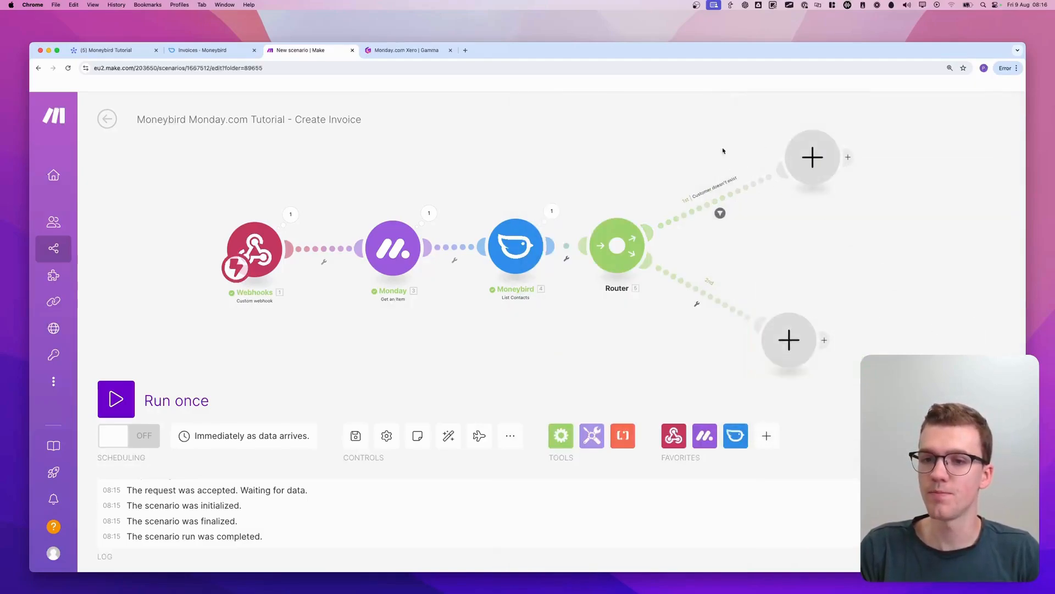
# Set up a filter on the router's second route and label it "Customer does exist"
pyautogui.scroll(5, 719, 157)
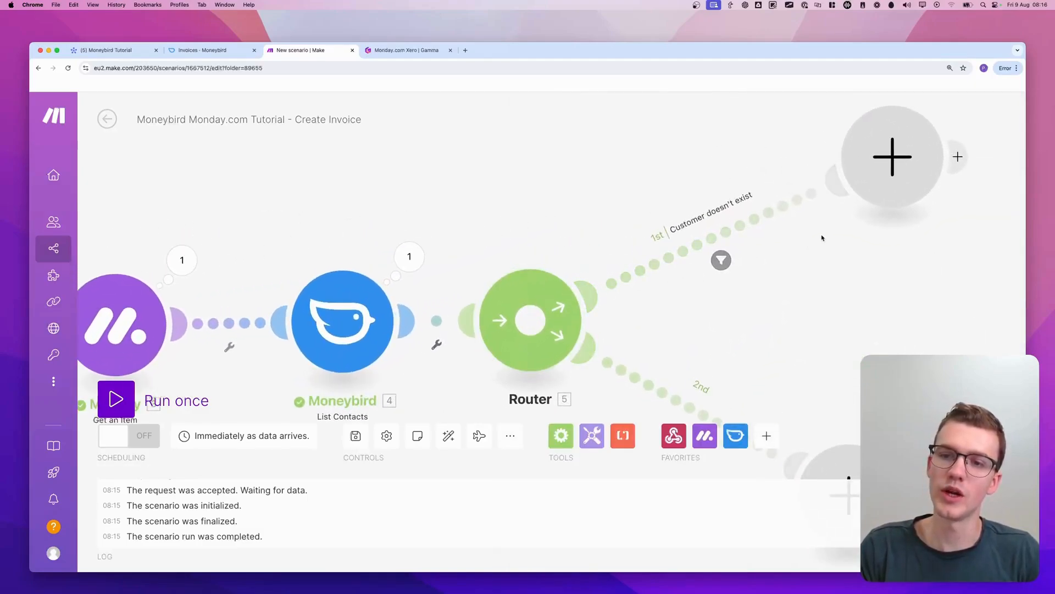
pyautogui.scroll(-2, 822, 237)
pyautogui.moveTo(824, 246); pyautogui.dragTo(560, 271)
pyautogui.scroll(-3, 560, 271)
pyautogui.scroll(-1, 560, 270)
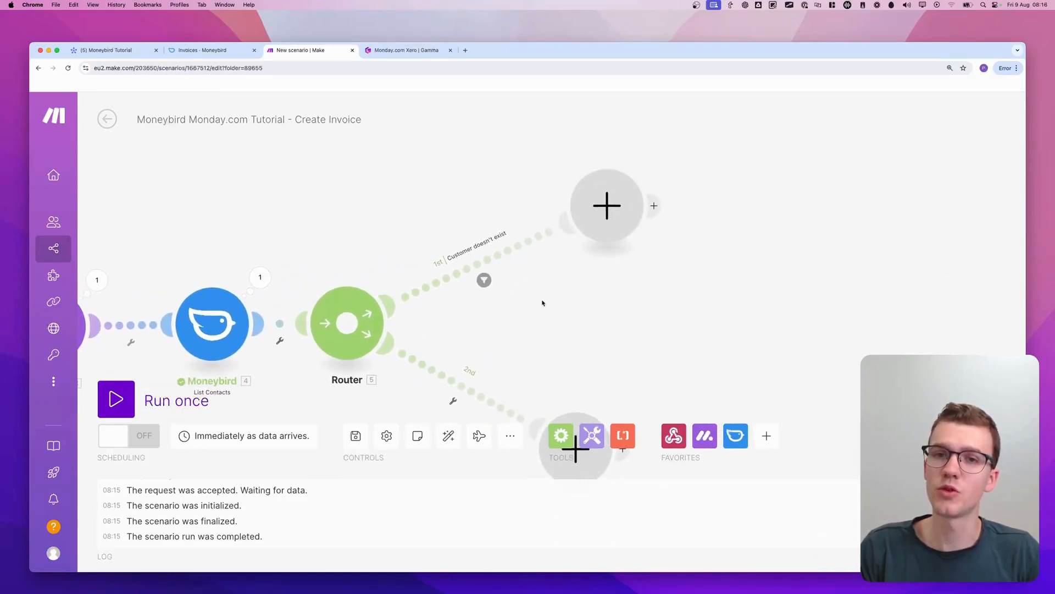
pyautogui.moveTo(545, 300); pyautogui.dragTo(588, 179)
pyautogui.click(494, 282)
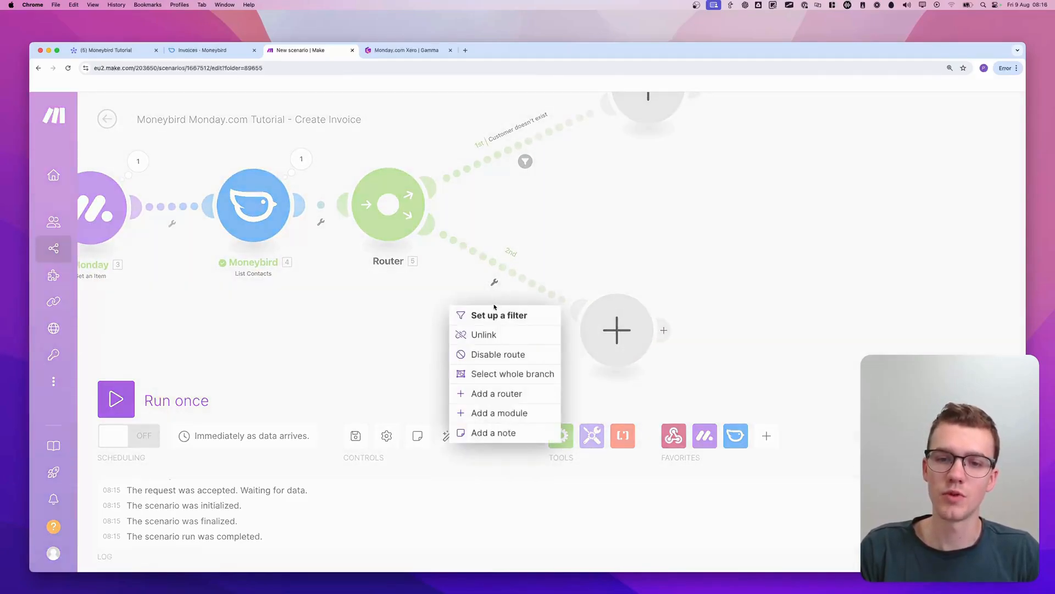
pyautogui.click(473, 312)
pyautogui.click(631, 173)
pyautogui.write('Customer doe')
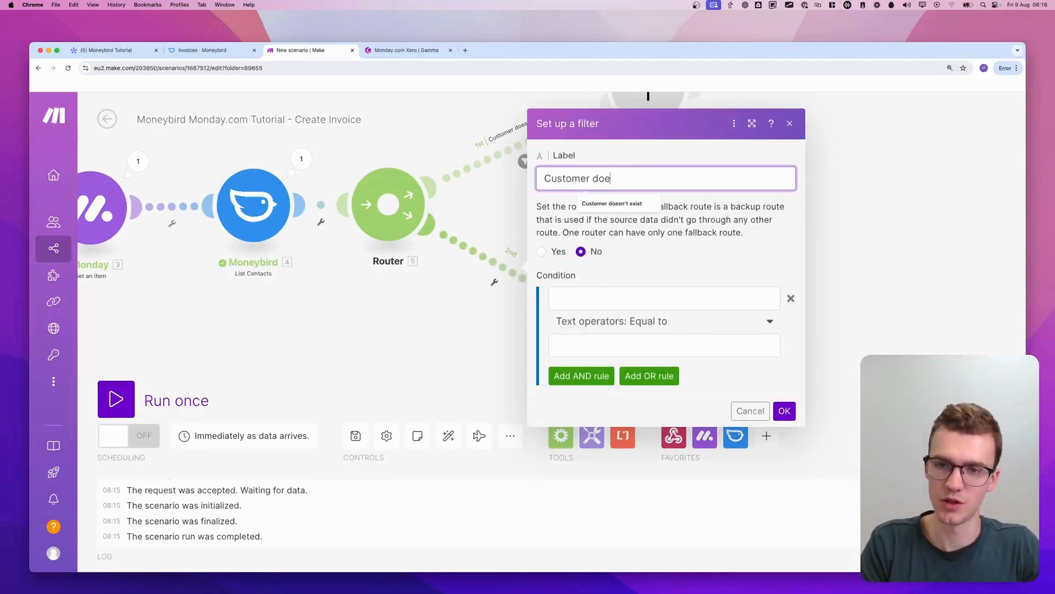
pyautogui.write('s exist')
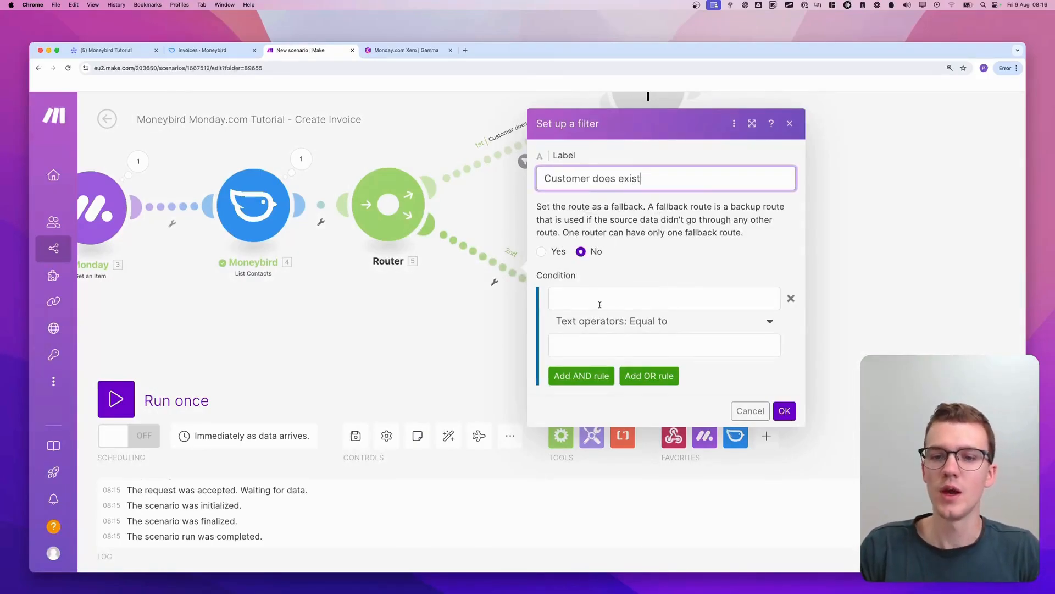
# Set the second route's filter condition to Moneybird's Total number of bundles numerically greater than or equal to 1 and save the filter
pyautogui.click(600, 305)
pyautogui.click(819, 208)
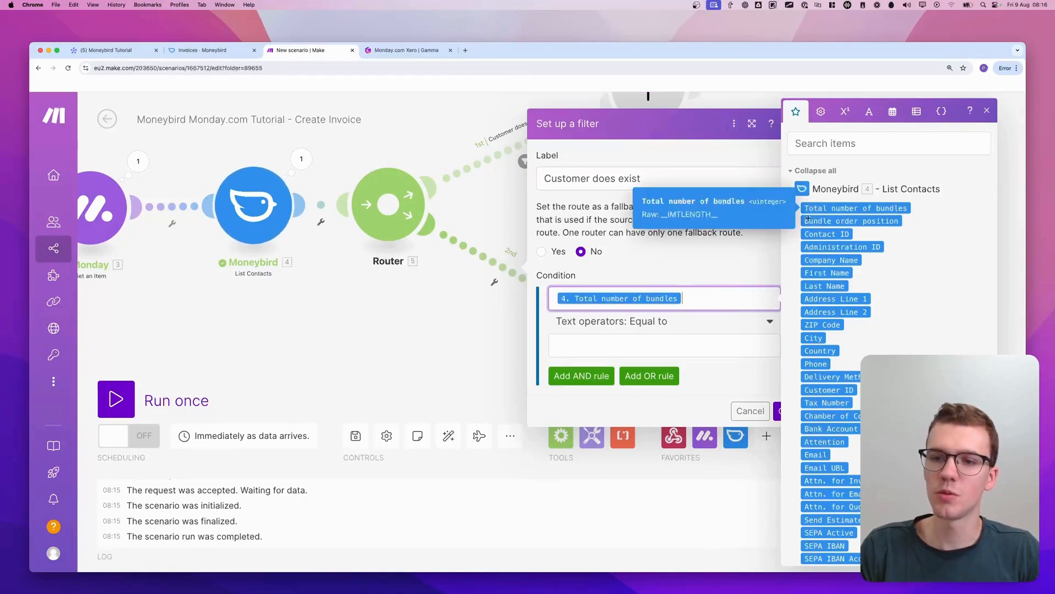
pyautogui.click(660, 321)
pyautogui.write('g')
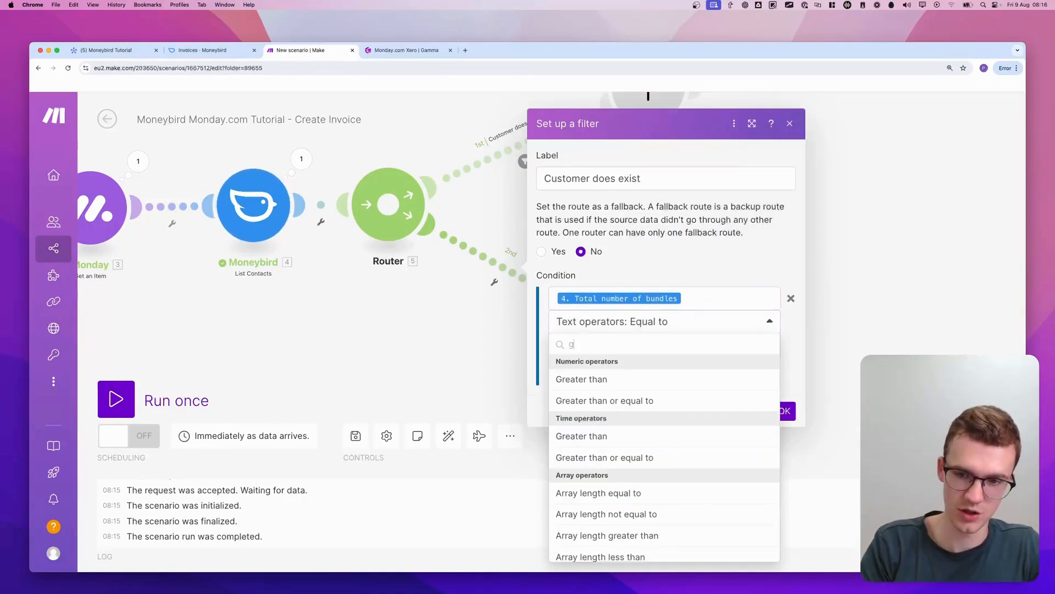
pyautogui.write('reat er')
pyautogui.click(637, 403)
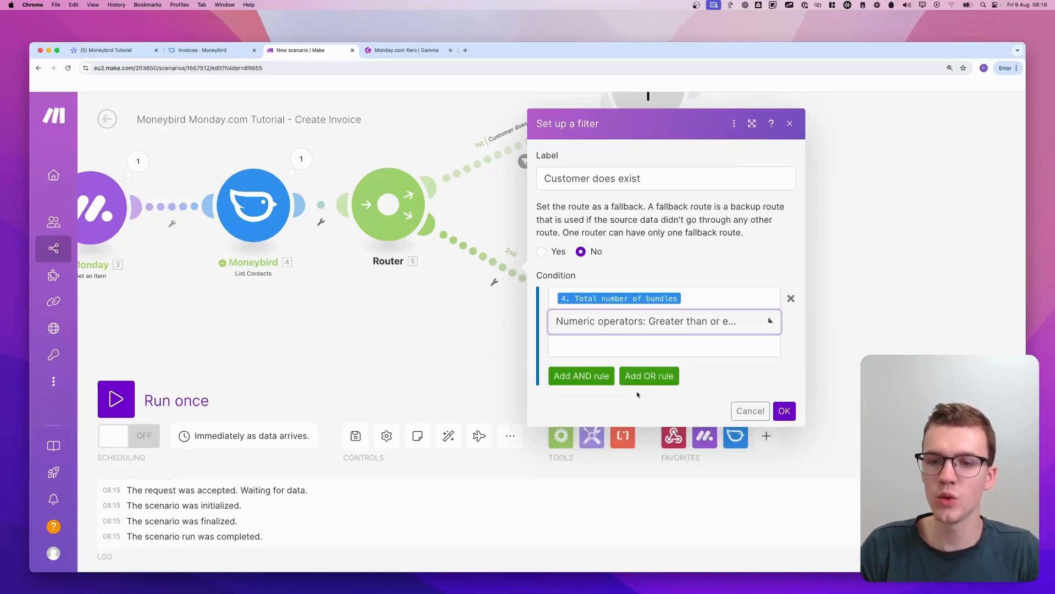
pyautogui.click(637, 346)
pyautogui.write('1')
pyautogui.click(735, 372)
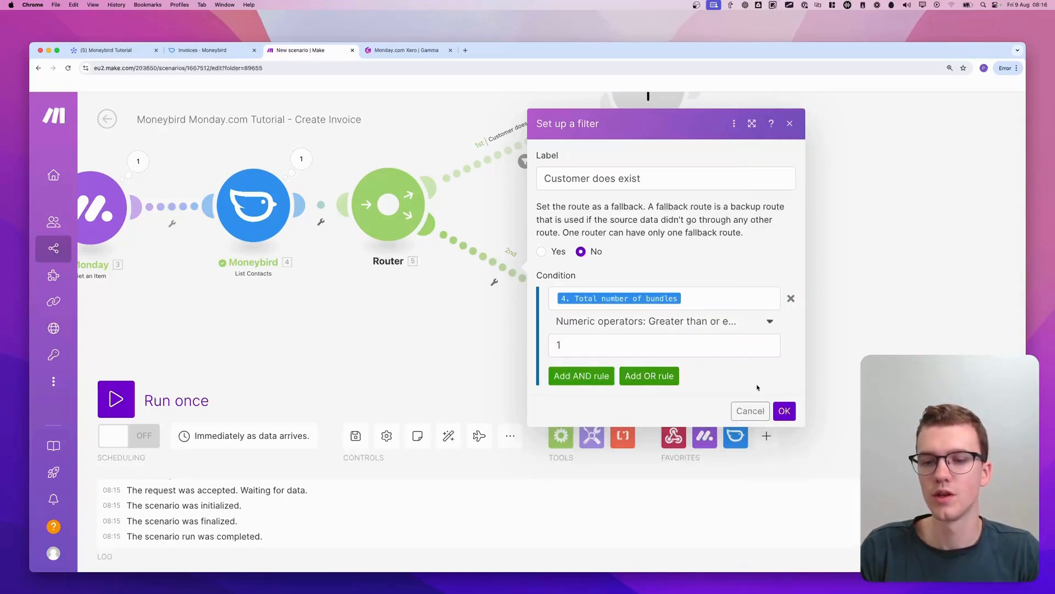
pyautogui.click(783, 409)
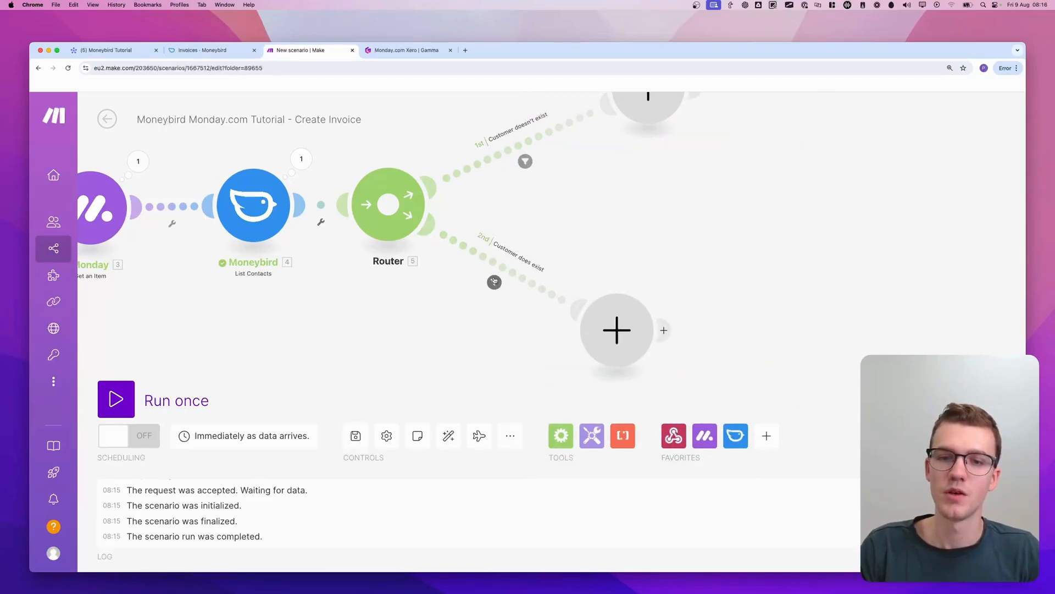
pyautogui.click(511, 272)
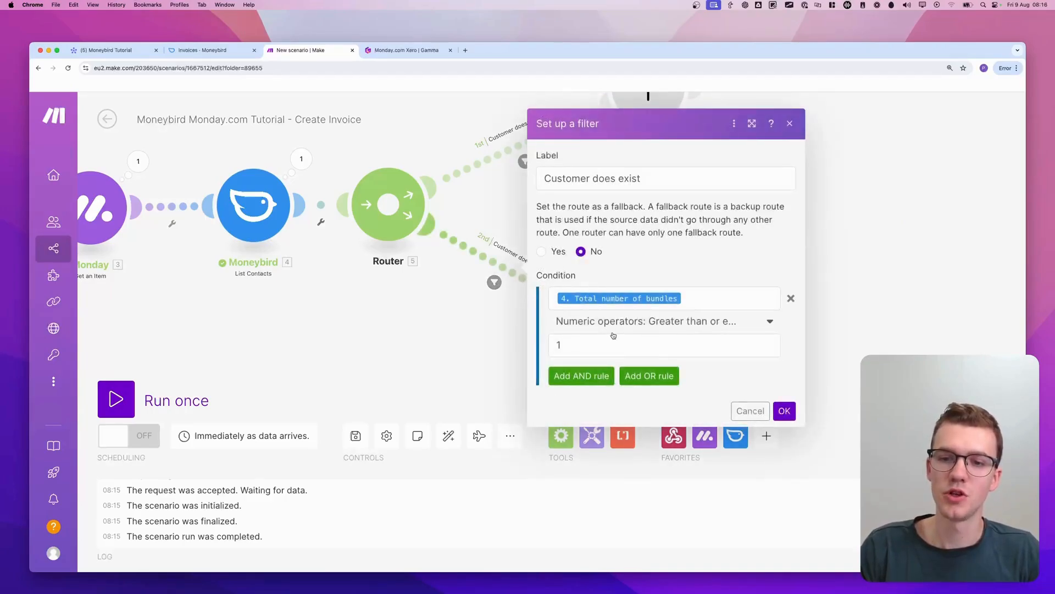
pyautogui.click(460, 326)
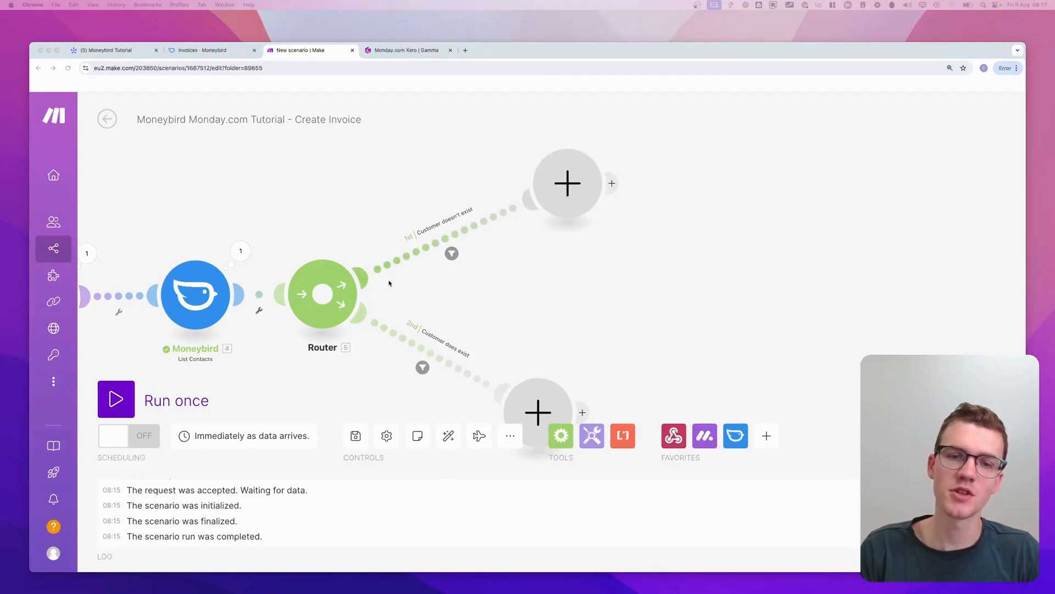
# Add a Moneybird Create a Contact module to the "Customer doesn't exist" route
pyautogui.moveTo(389, 284)
pyautogui.mouseDown()
pyautogui.moveTo(356, 228)
pyautogui.moveTo(472, 256)
pyautogui.mouseUp()
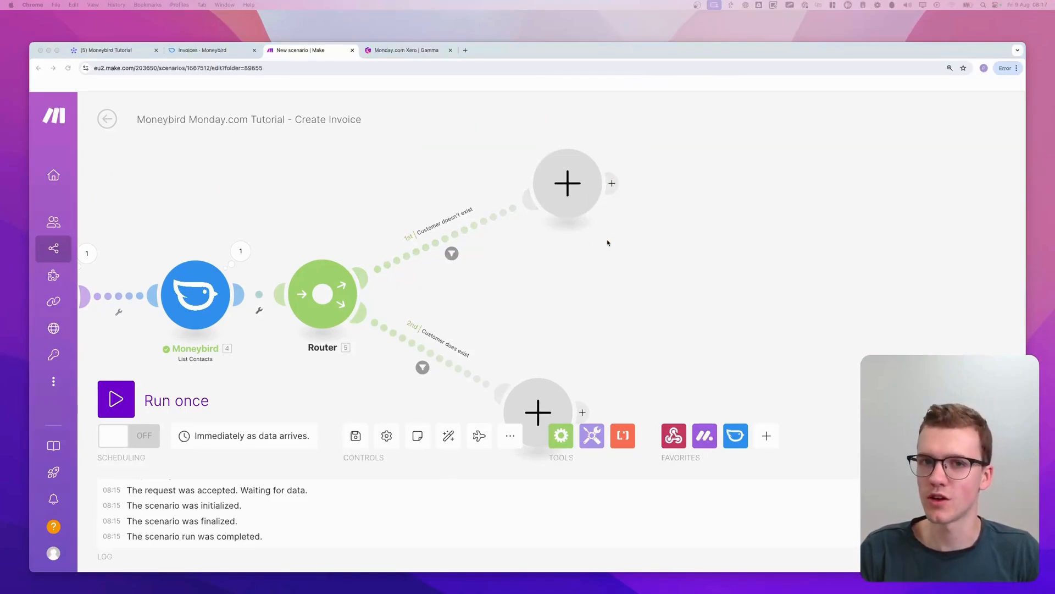
pyautogui.click(571, 184)
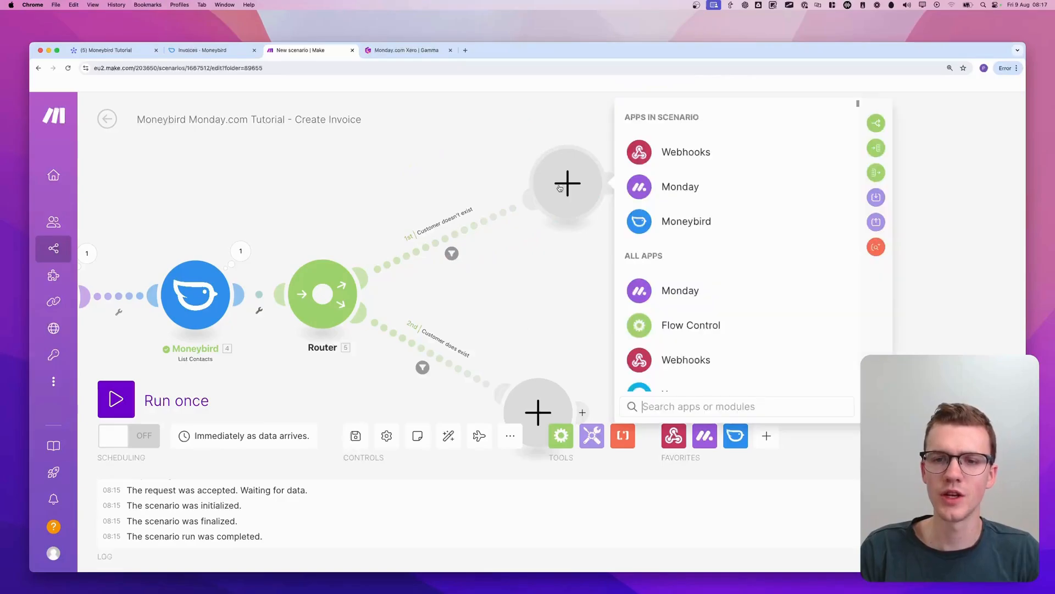
pyautogui.click(708, 226)
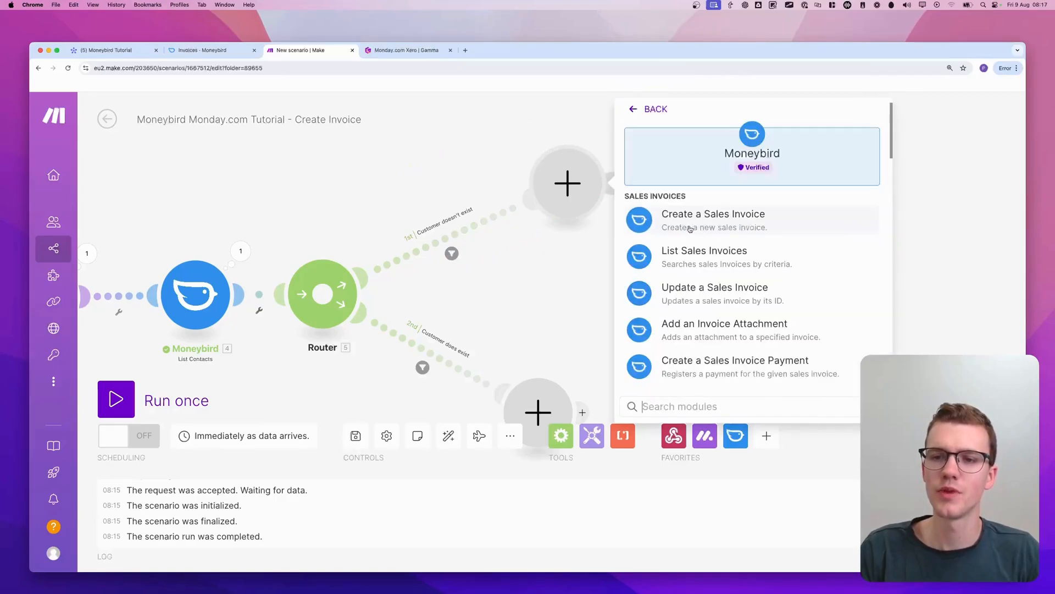
pyautogui.write('contact')
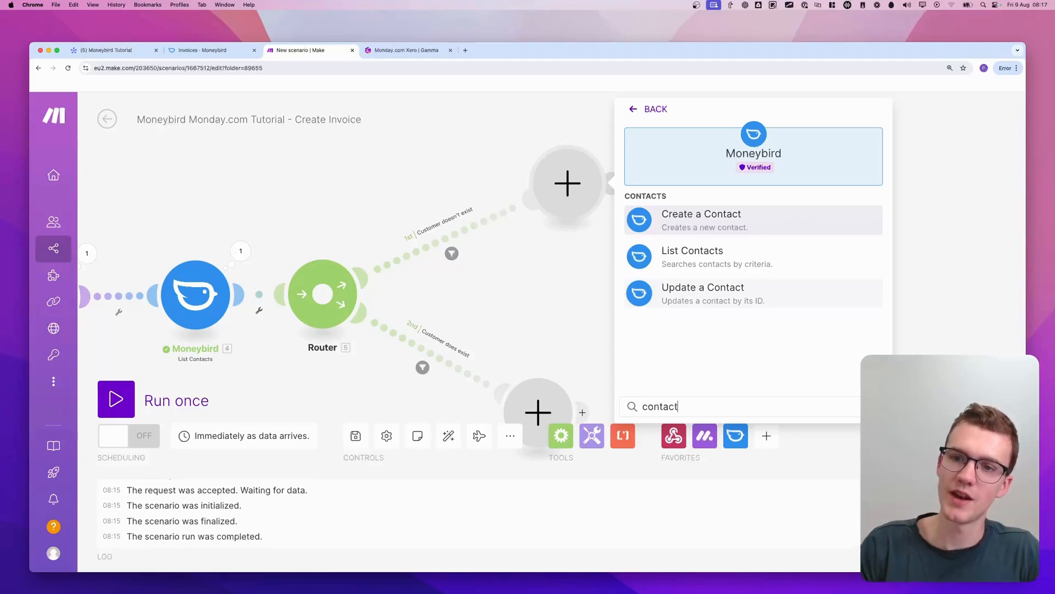
pyautogui.click(691, 222)
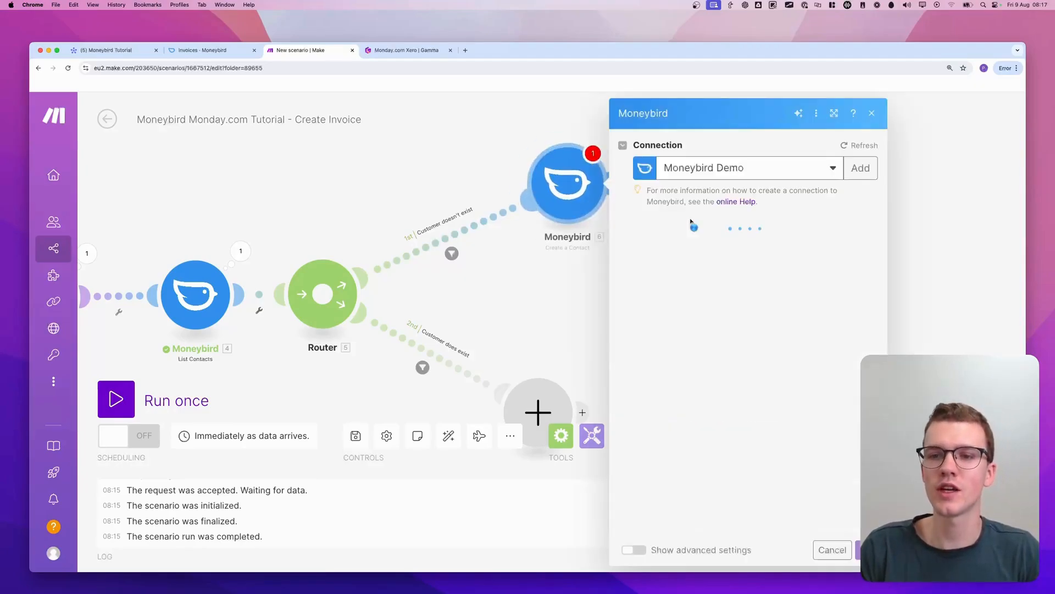
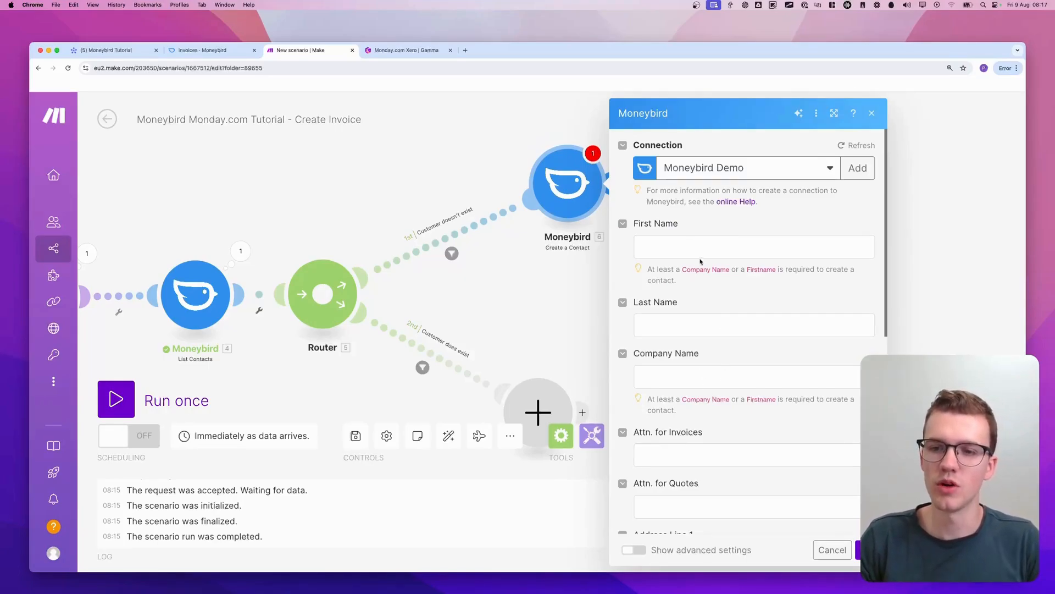
# Switch to the monday.com board and add a text column named "Company Name" between Contact Email and Invoice
pyautogui.scroll(-10, 701, 262)
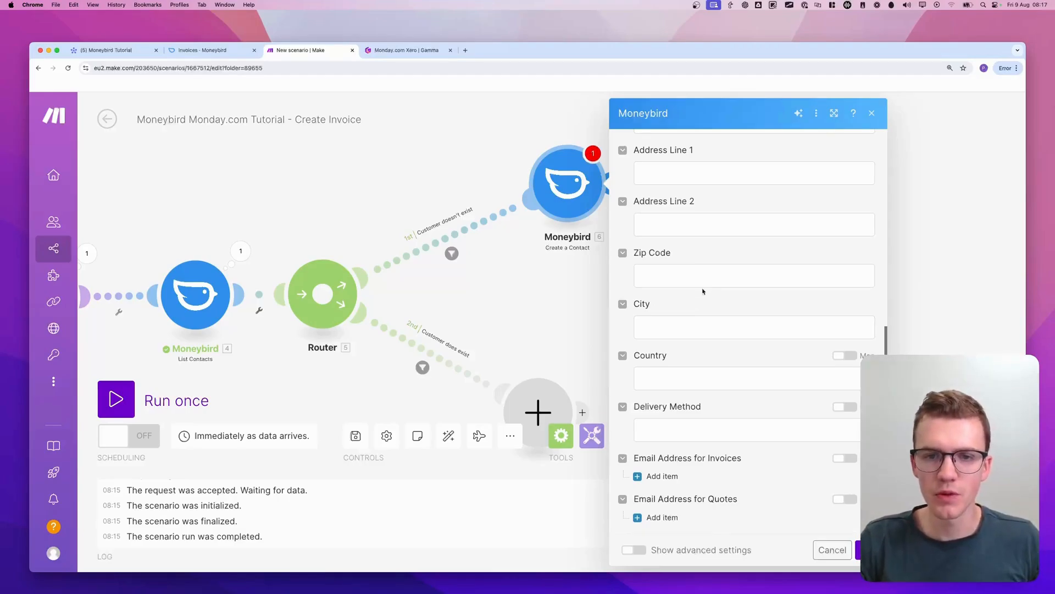
pyautogui.scroll(10, 702, 291)
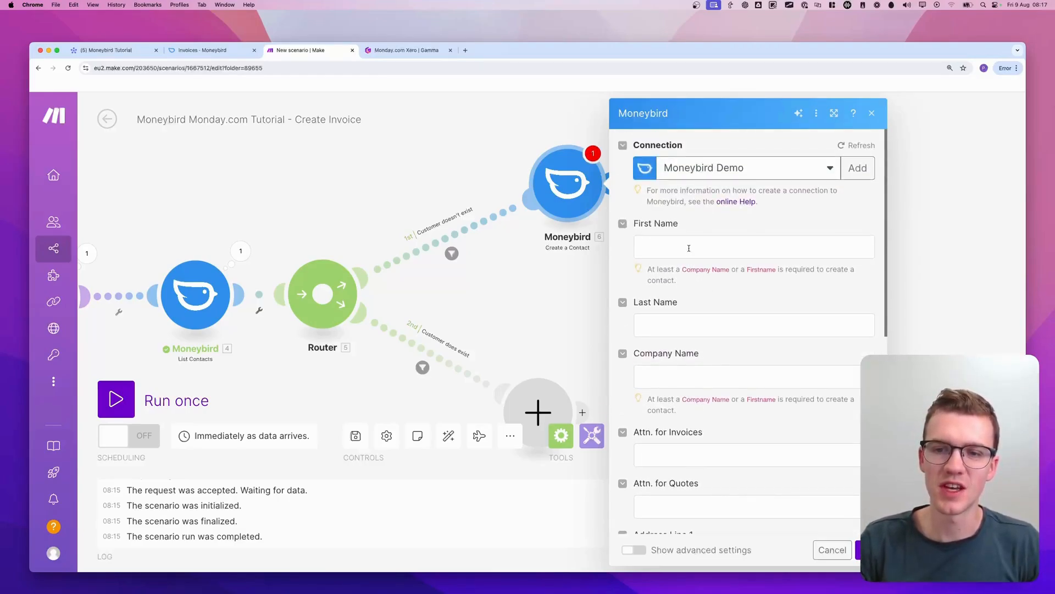
pyautogui.click(107, 50)
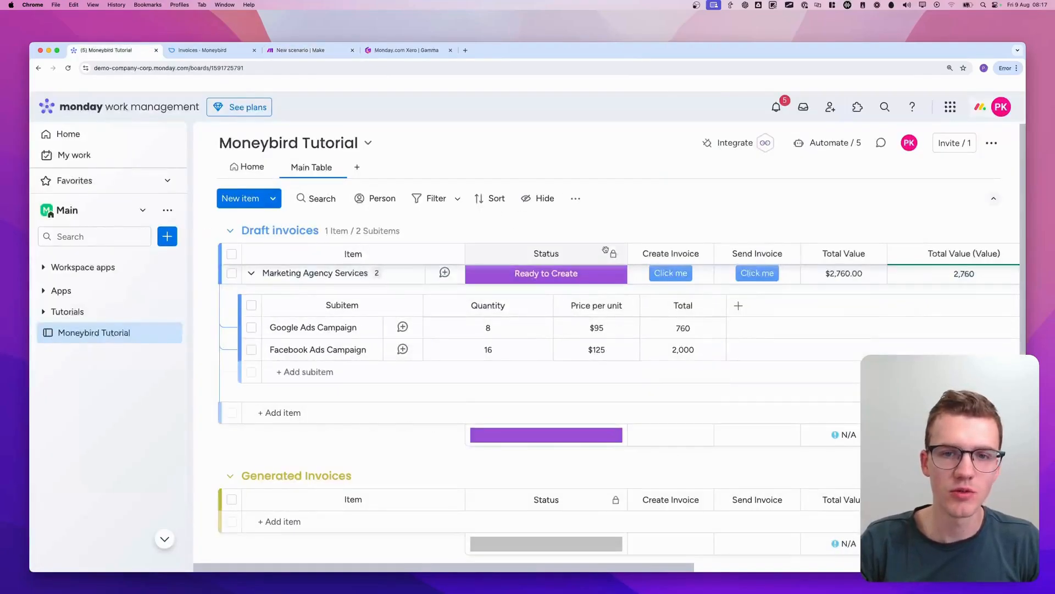
pyautogui.click(985, 254)
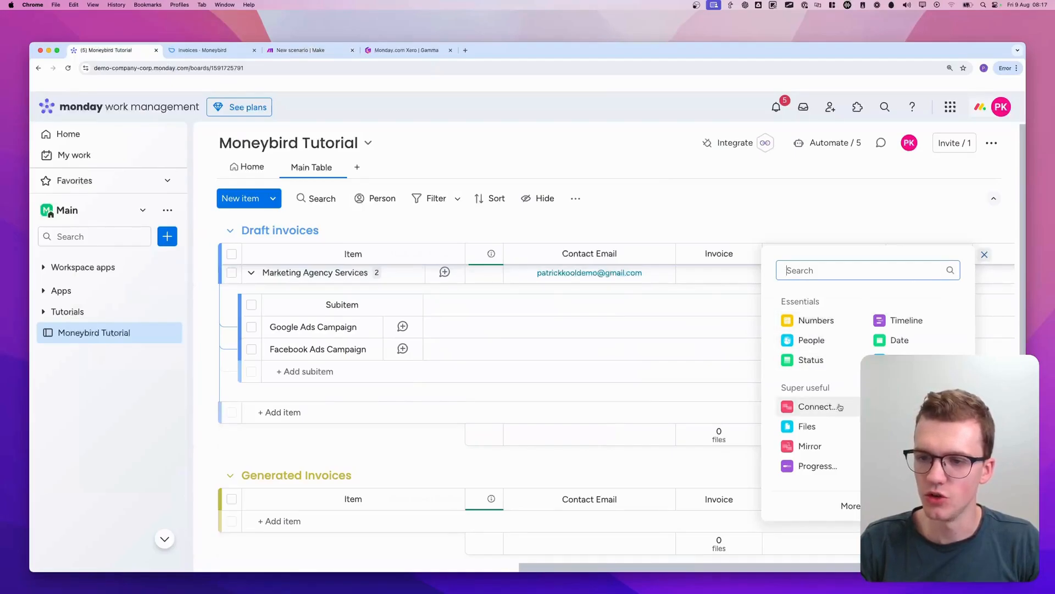
pyautogui.click(902, 360)
pyautogui.moveTo(936, 245); pyautogui.dragTo(639, 244)
pyautogui.click(639, 254)
pyautogui.write('Company Name')
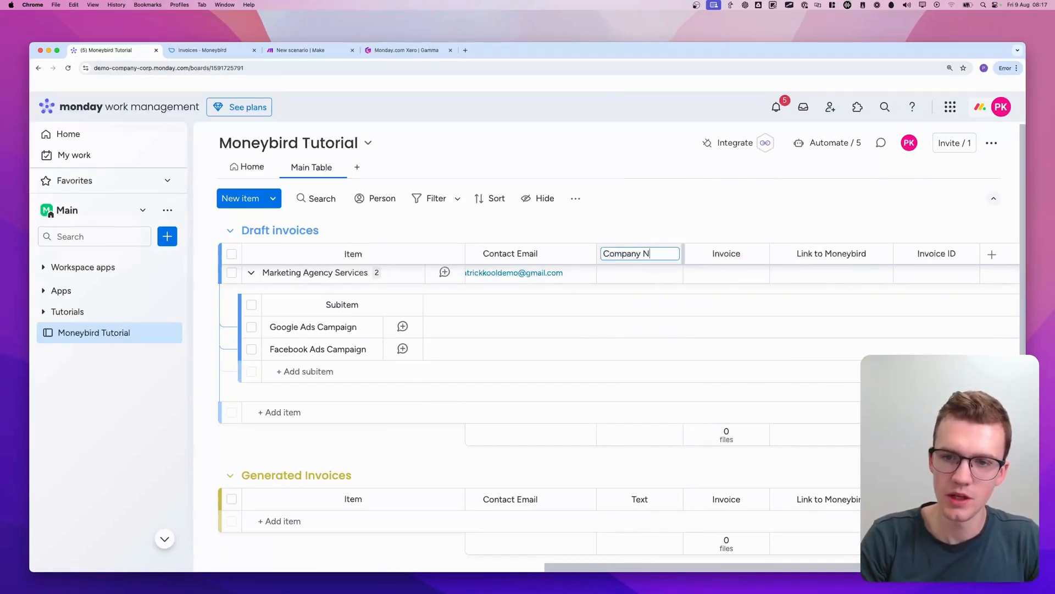
pyautogui.press('Return')
# Enter "Patrick's LLC" as the company name of the Marketing Agency Services item
pyautogui.click(644, 272)
pyautogui.write("Patrick's LLC")
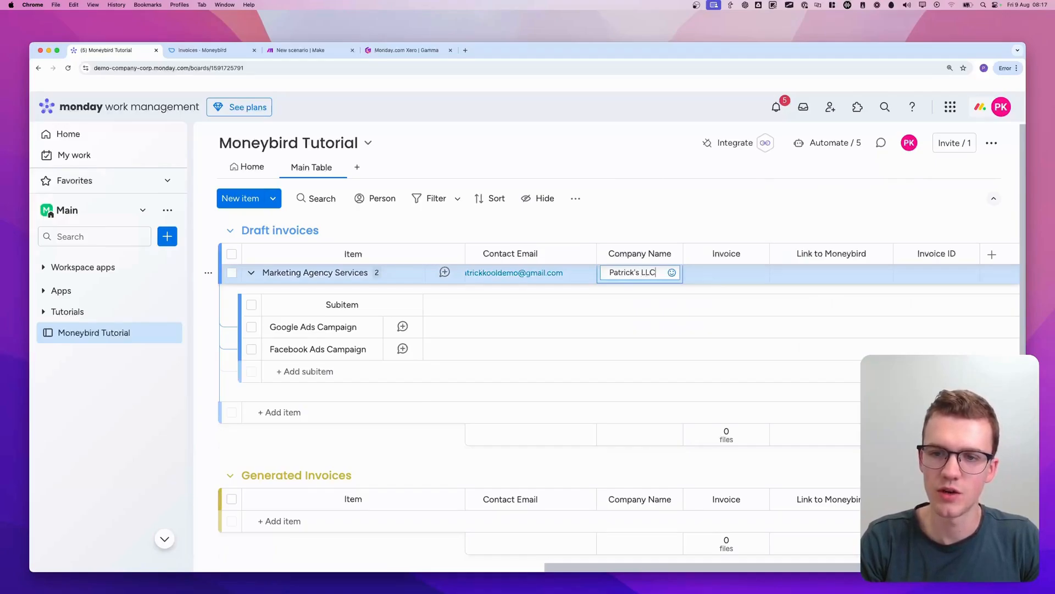
pyautogui.press('Return')
pyautogui.hscroll(-12, 644, 272)
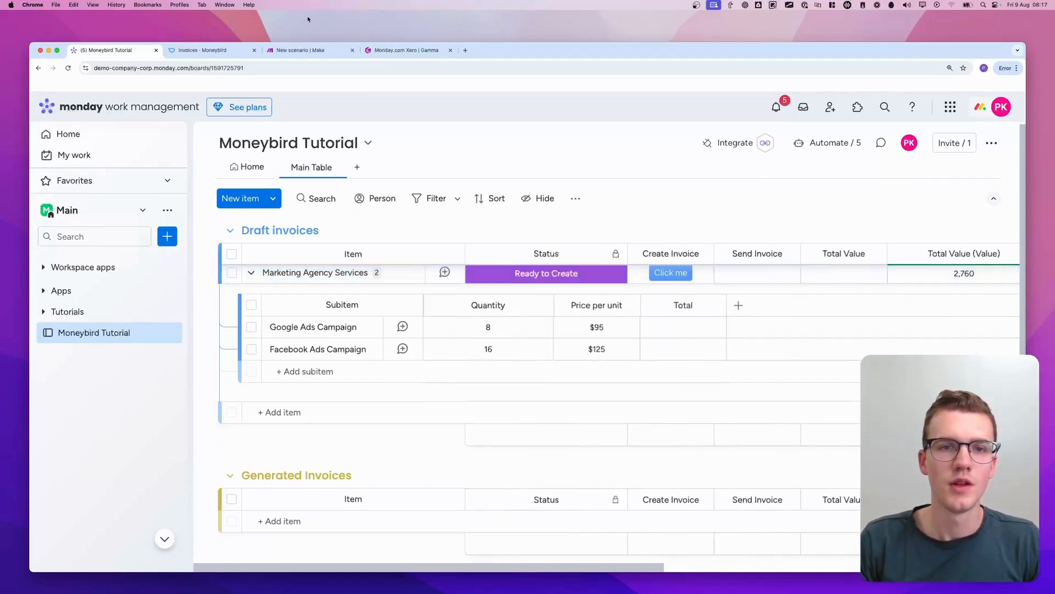
# Return to the Make scenario, close the Create a Contact settings and start a single run that waits for data
pyautogui.click(284, 52)
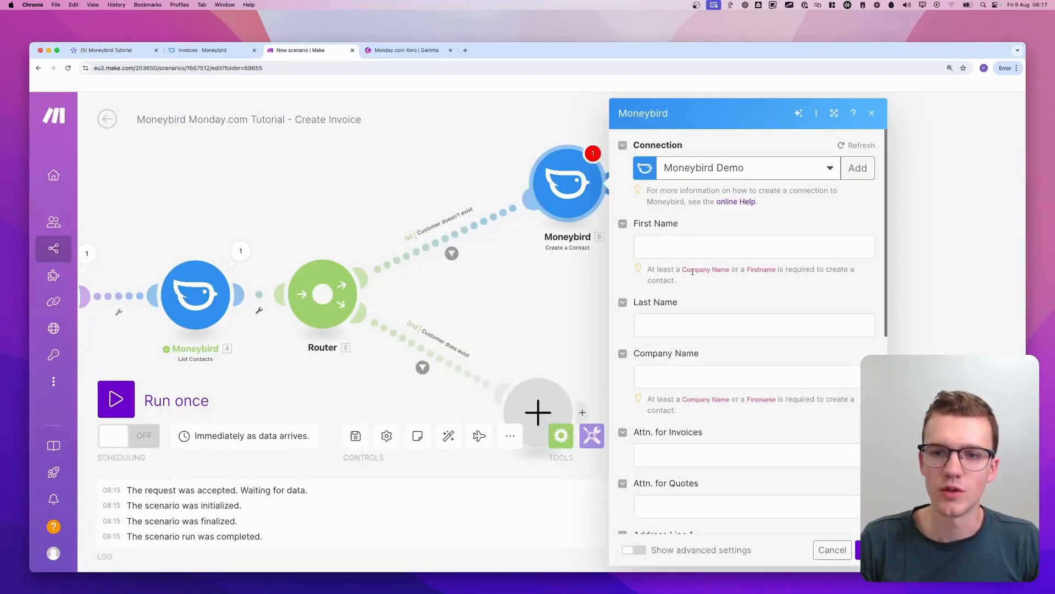
pyautogui.click(491, 165)
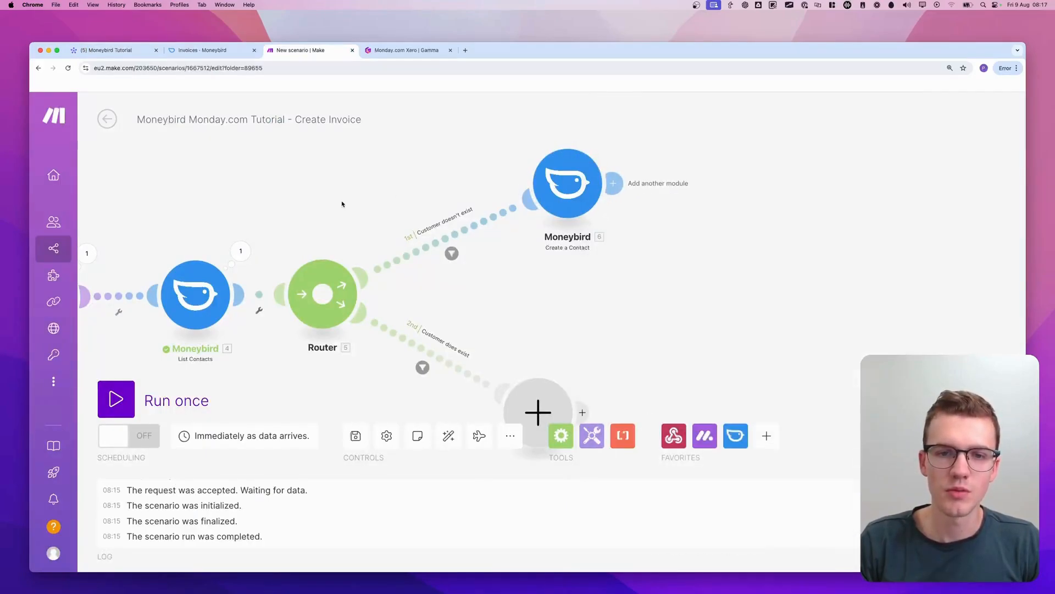
pyautogui.click(134, 416)
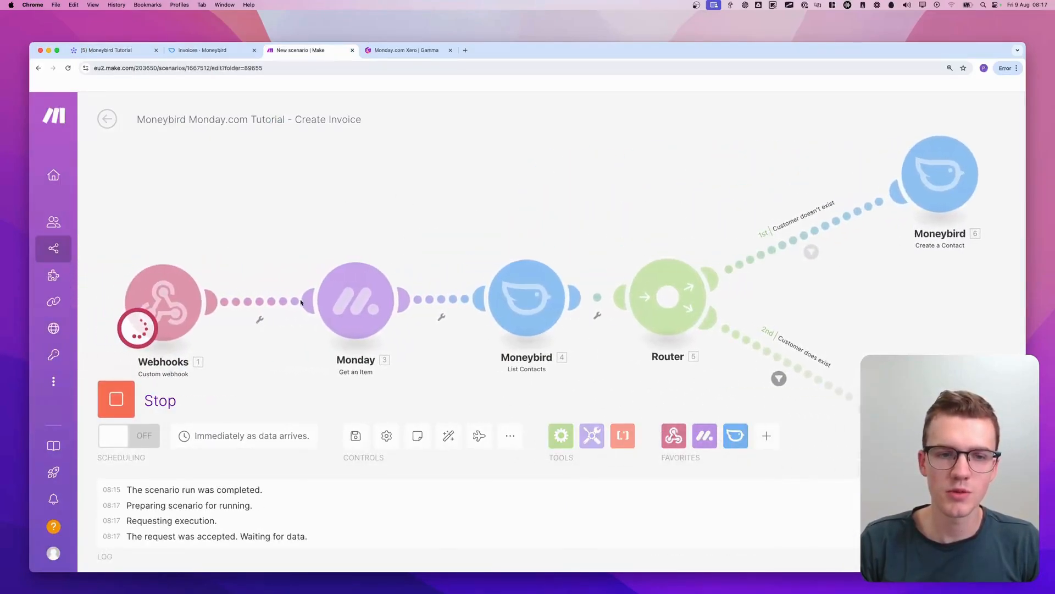
# On the monday.com board, set the Marketing Agency Services item's status to Draft and trigger its Create Invoice action
pyautogui.click(119, 50)
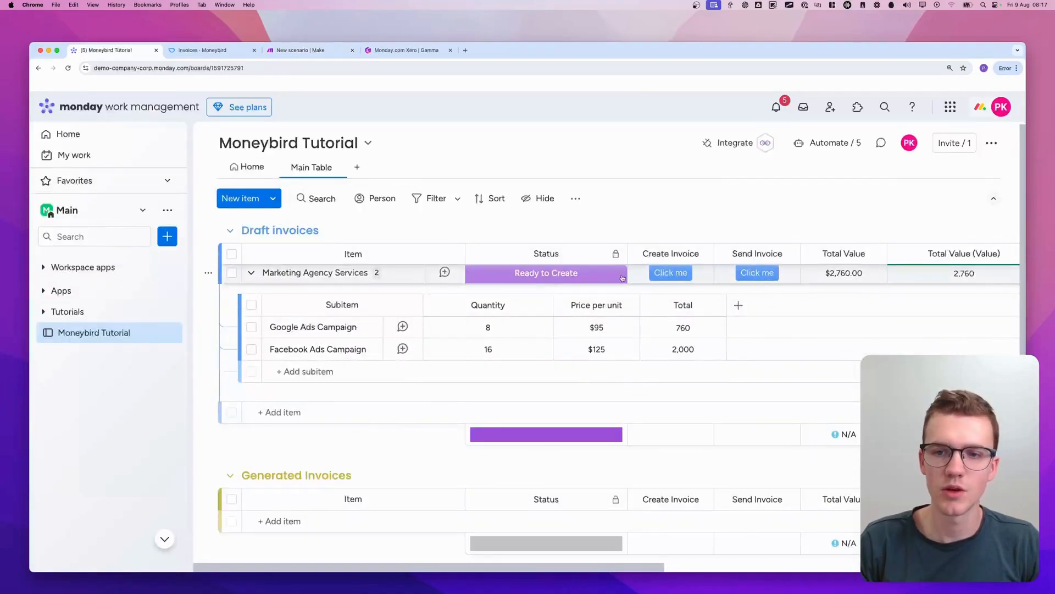
pyautogui.click(575, 280)
pyautogui.click(594, 336)
pyautogui.click(667, 277)
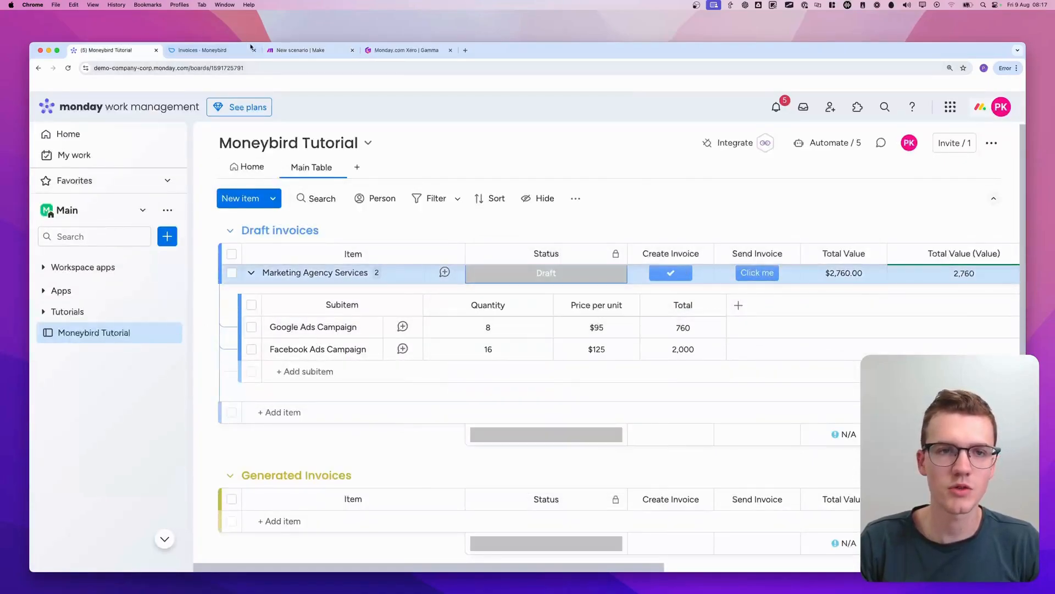
# In Make's Create a Contact module, map Company Name to the monday item's text6__1 column value
pyautogui.click(311, 53)
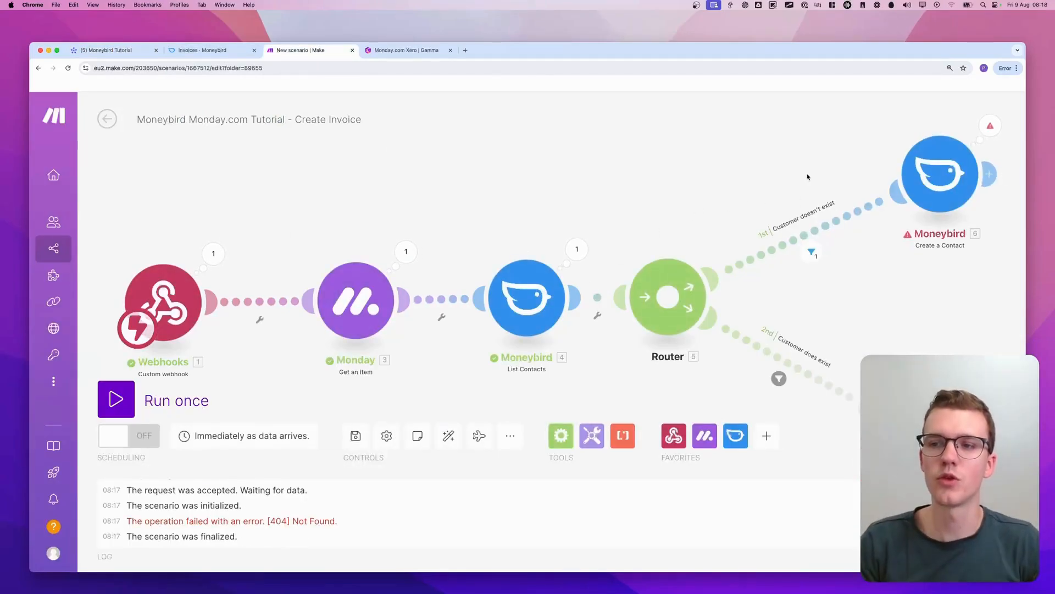
pyautogui.hscroll(2, 808, 176)
pyautogui.scroll(-1, 914, 228)
pyautogui.moveTo(842, 264); pyautogui.dragTo(662, 293)
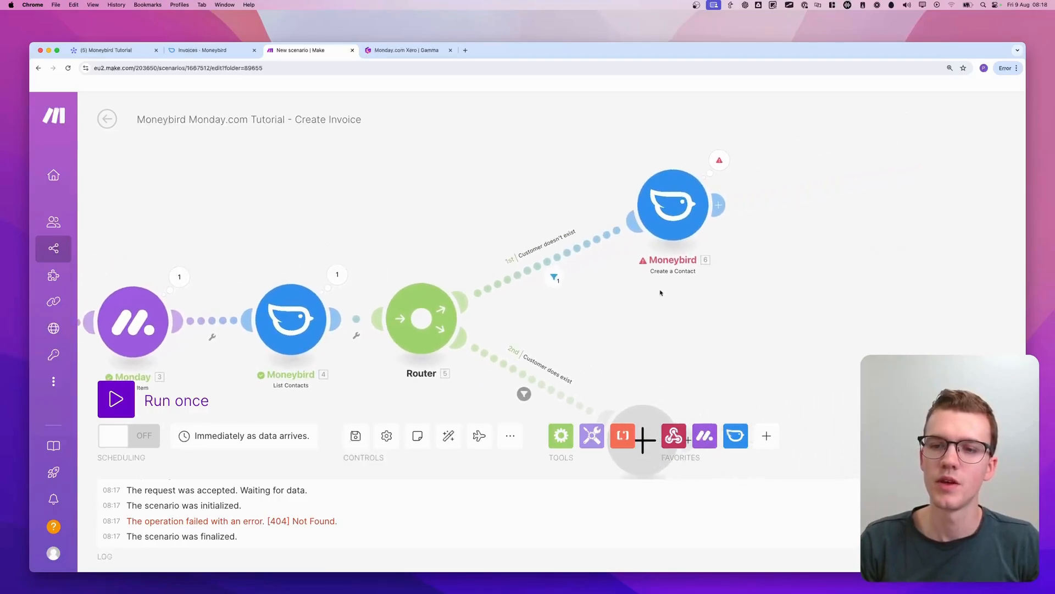
pyautogui.click(669, 216)
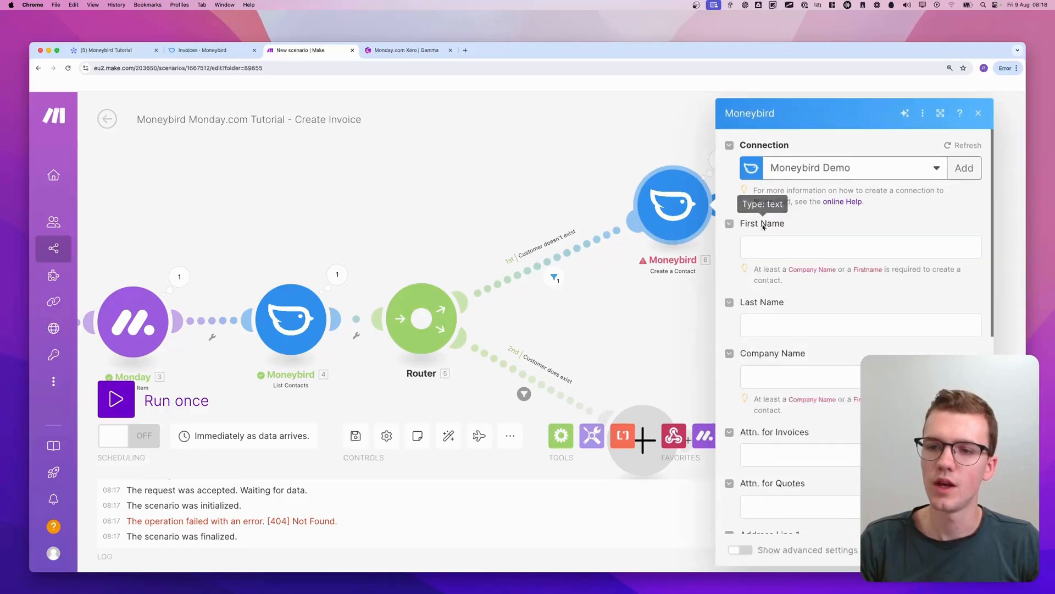
pyautogui.click(778, 355)
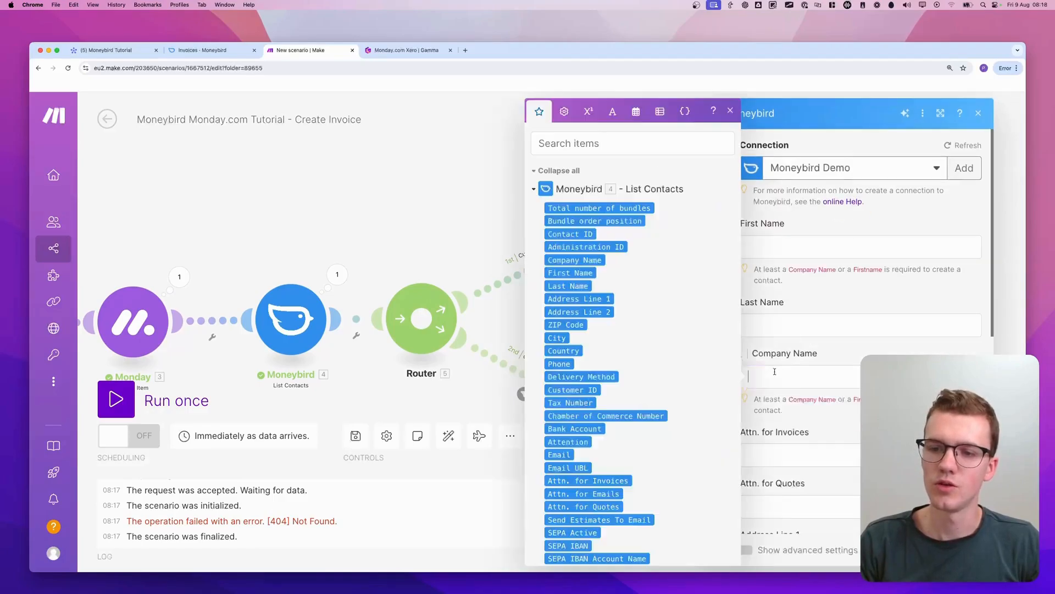
pyautogui.click(533, 190)
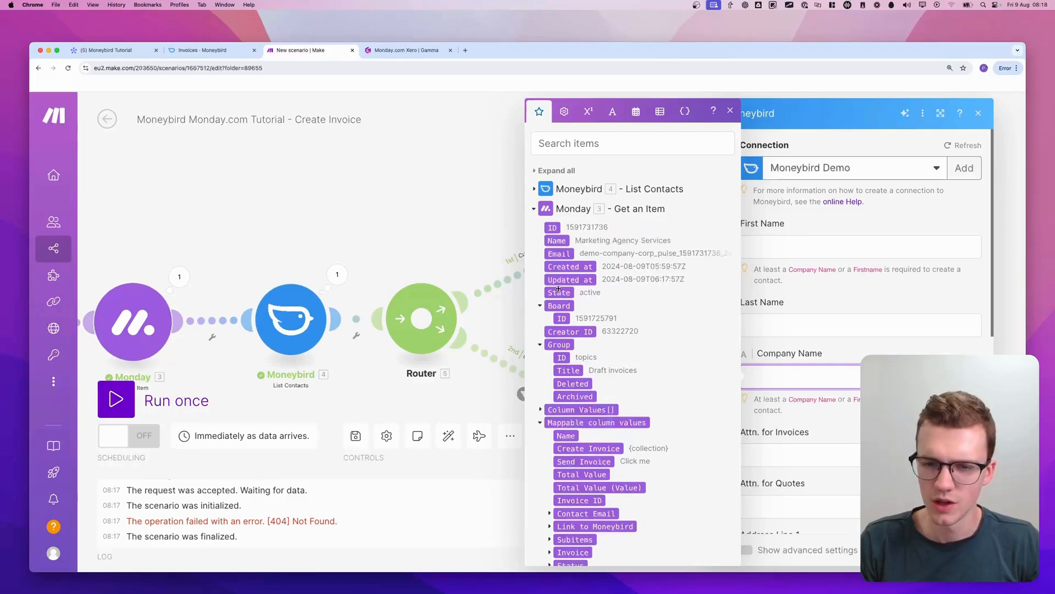
pyautogui.scroll(-5, 559, 289)
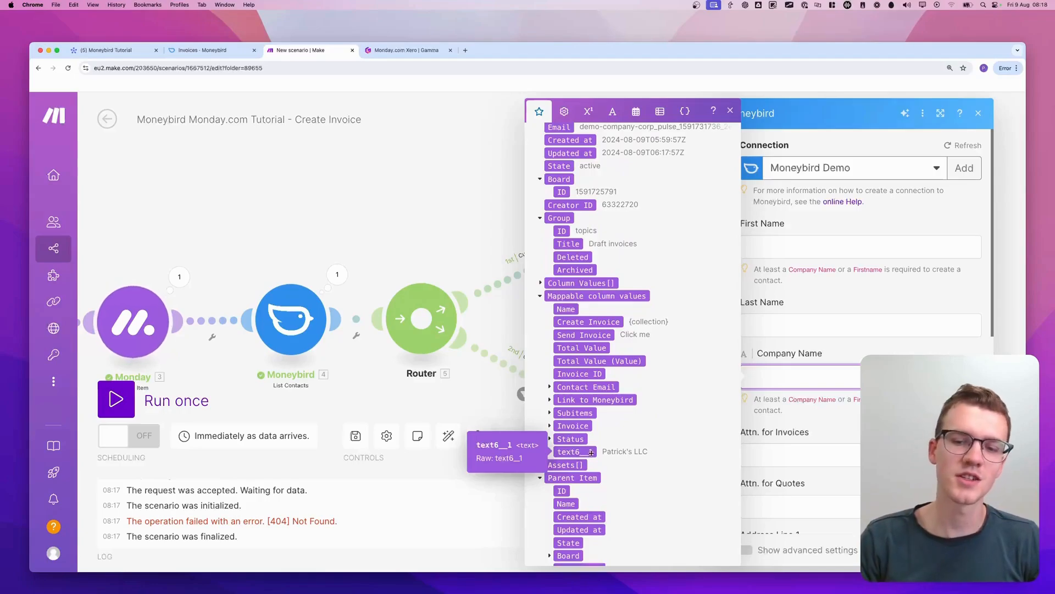
pyautogui.scroll(-3, 592, 452)
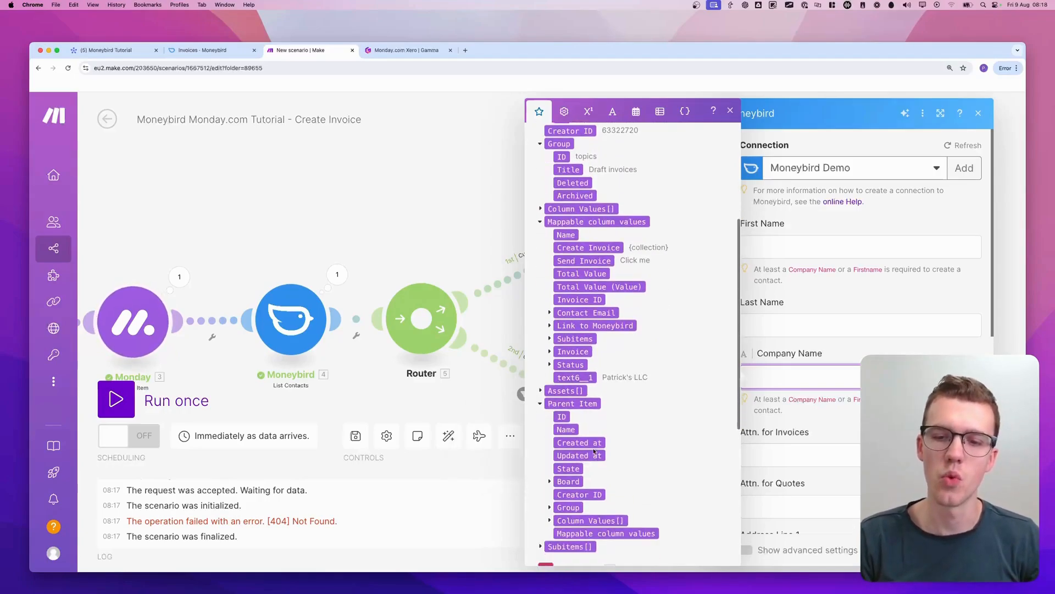
pyautogui.click(579, 373)
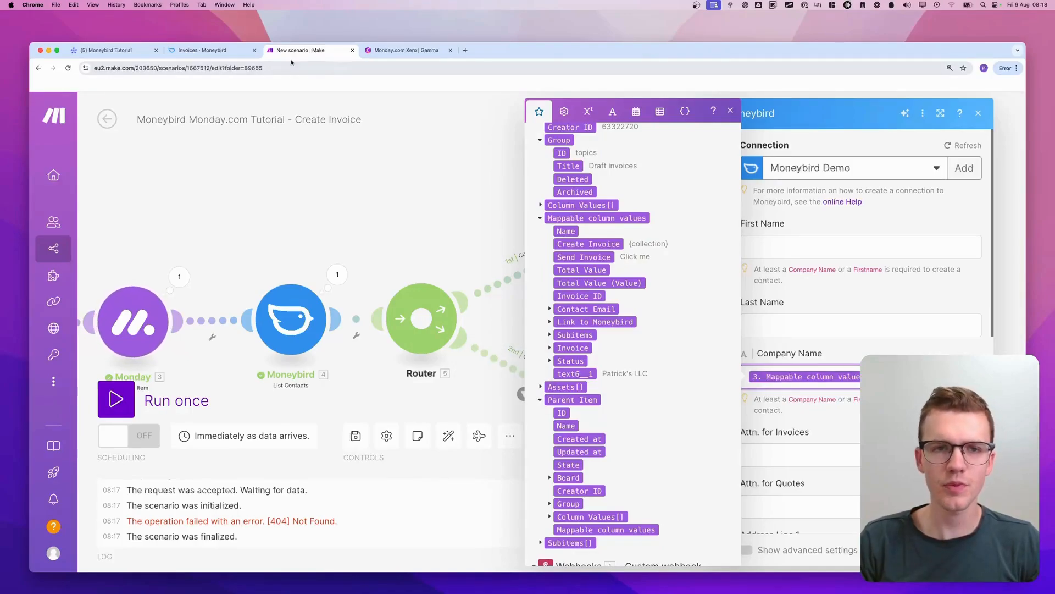
# Search monday.labs for "develop" in monday.com, check the status of Developer mode, and close the feature list
pyautogui.click(112, 50)
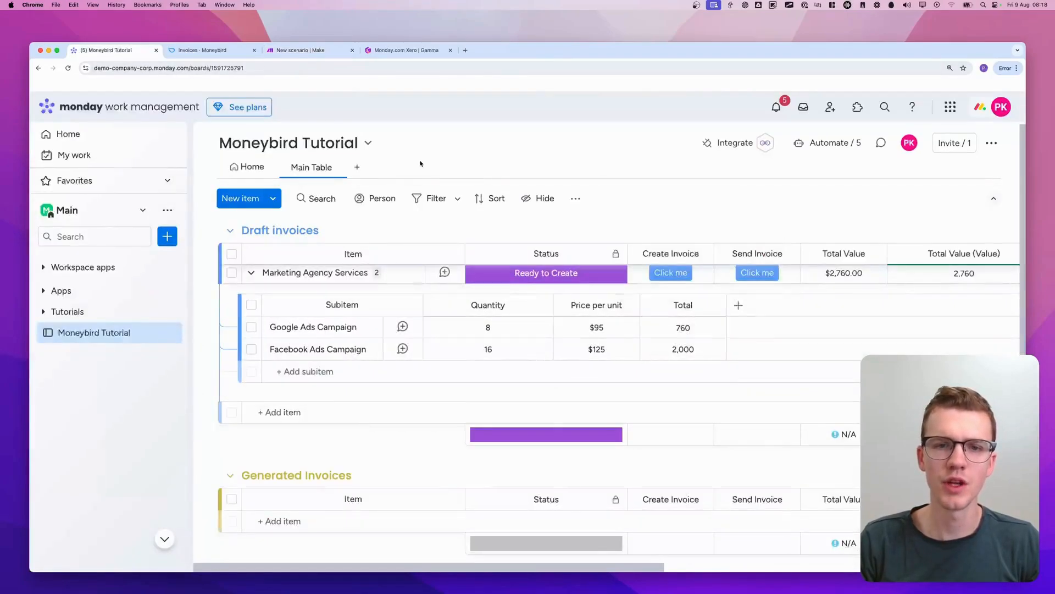
pyautogui.click(993, 107)
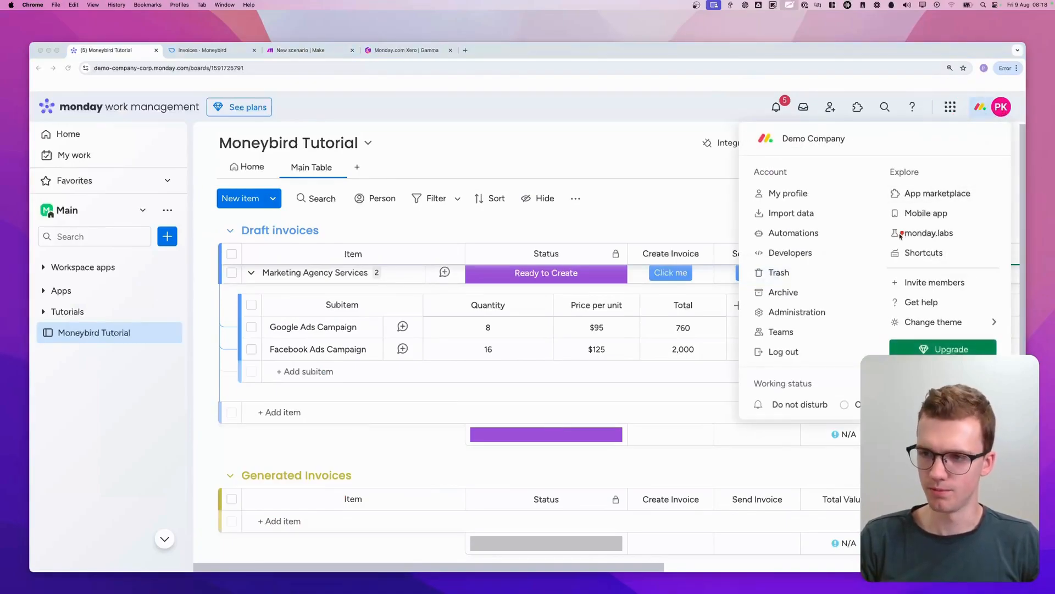
pyautogui.click(924, 232)
pyautogui.write('develop')
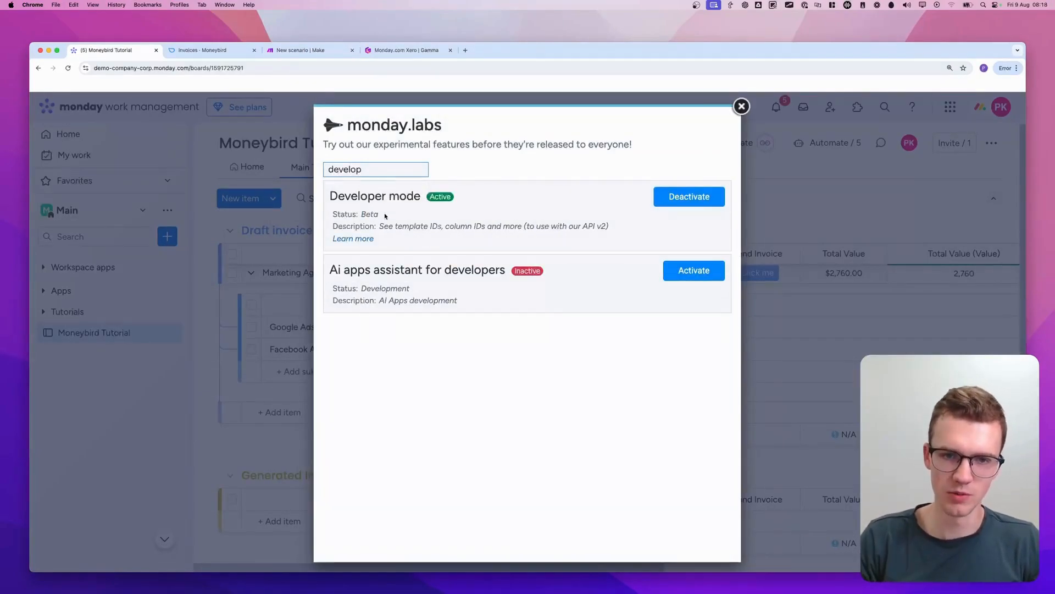
pyautogui.moveTo(320, 214)
pyautogui.mouseDown()
pyautogui.moveTo(362, 188)
pyautogui.moveTo(472, 220)
pyautogui.mouseUp()
pyautogui.moveTo(650, 213); pyautogui.dragTo(699, 208)
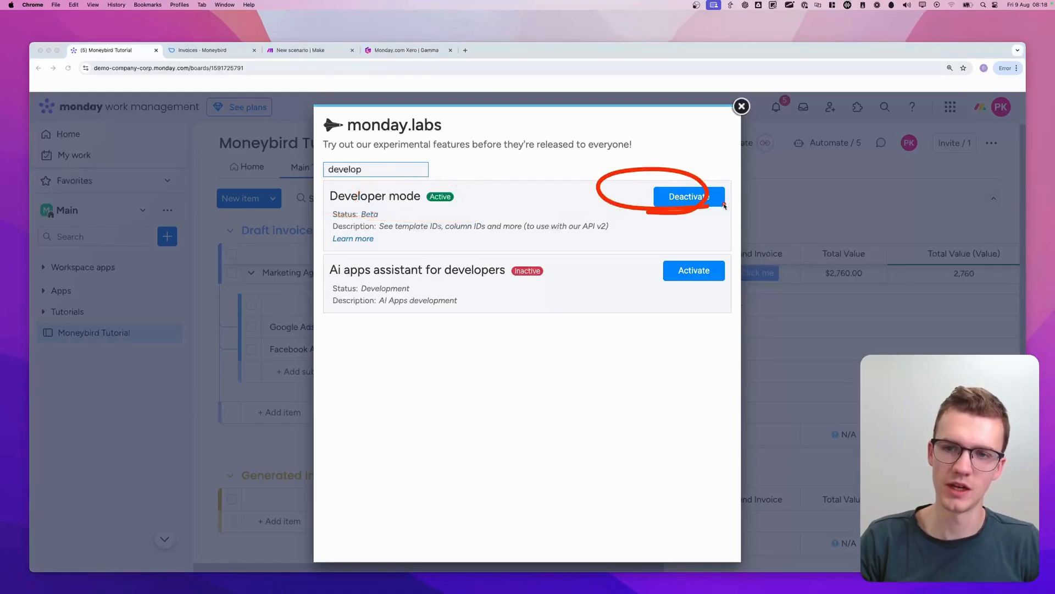
pyautogui.moveTo(743, 107); pyautogui.dragTo(741, 107)
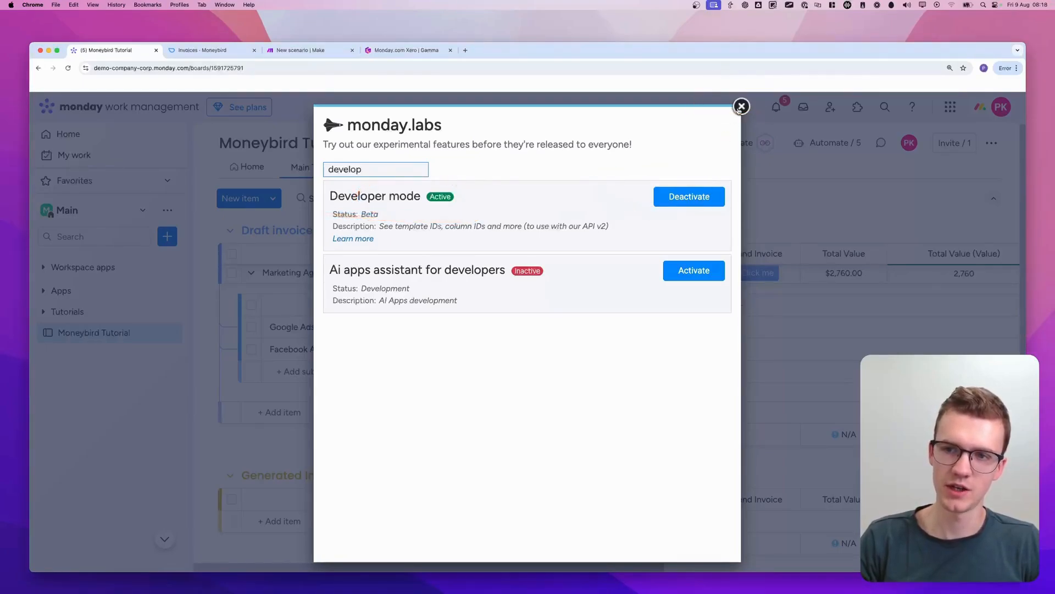
pyautogui.click(741, 108)
# View the column ID of the board's Company Name column
pyautogui.hscroll(8, 676, 244)
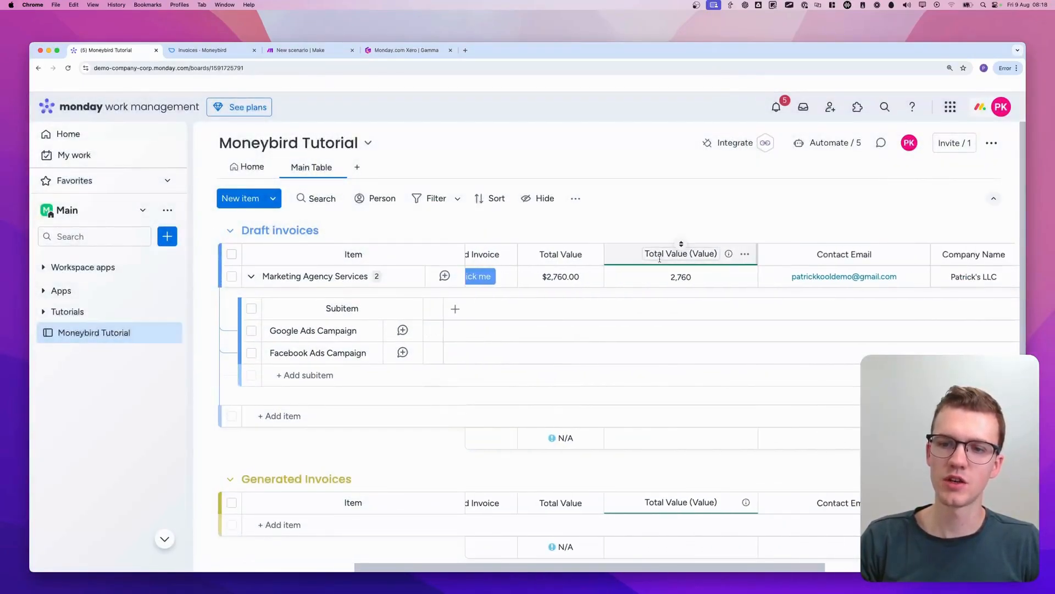
pyautogui.hscroll(8, 590, 256)
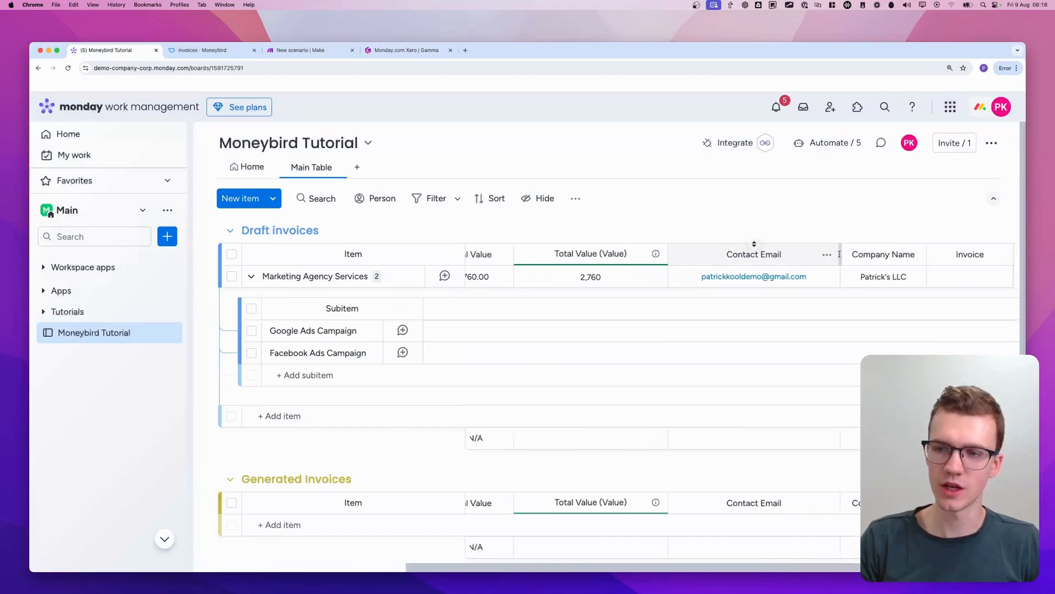
pyautogui.hotkey('ctrl', 'a')
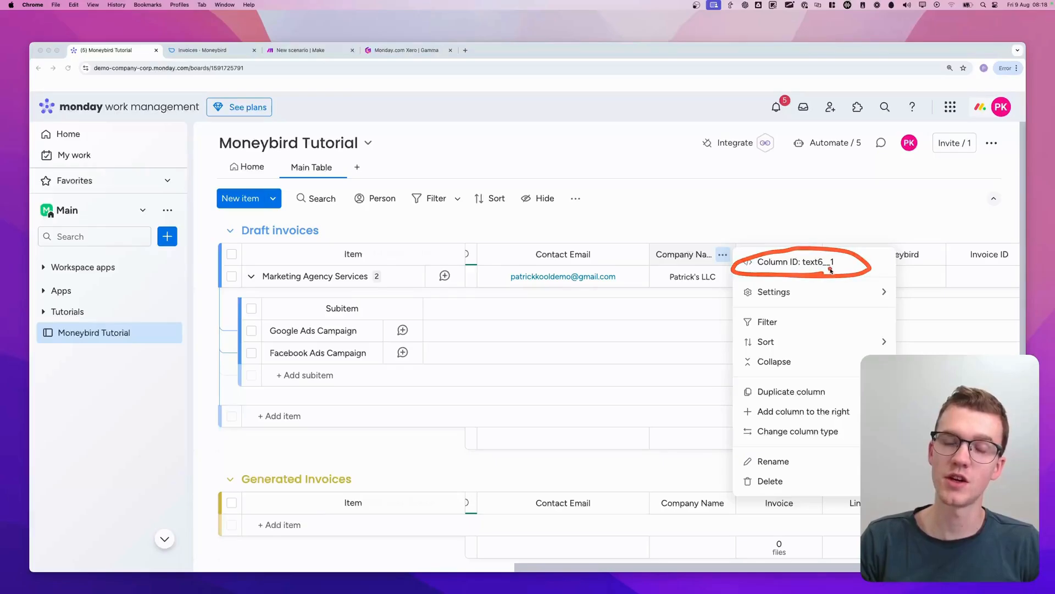
pyautogui.hotkey('ctrl', 'a')
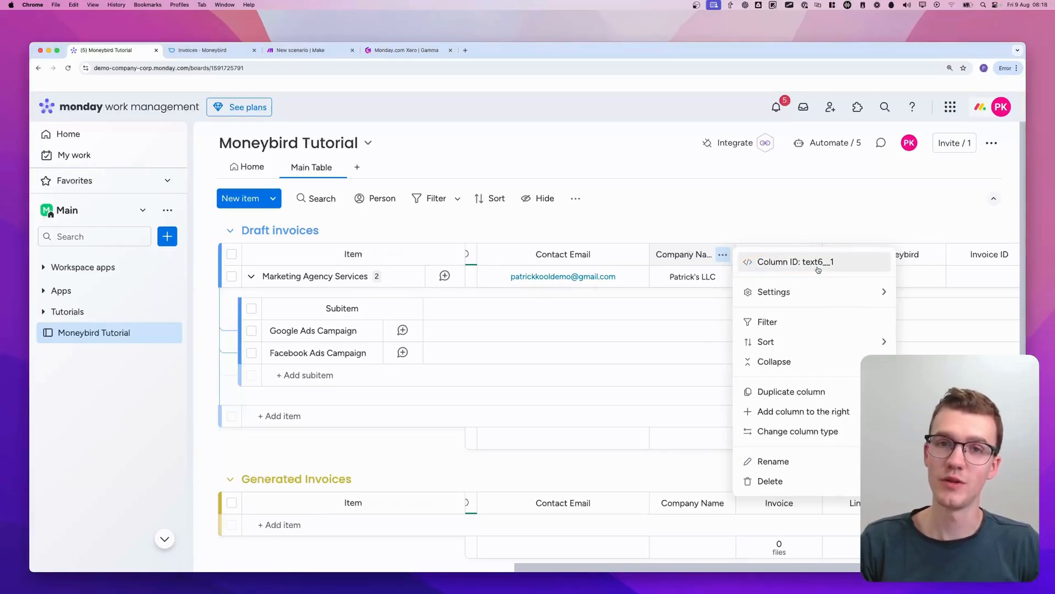
# In Make's Create a Contact module, add an Email Address for Invoices item mapped to the Contact Email column's Email value
pyautogui.click(307, 50)
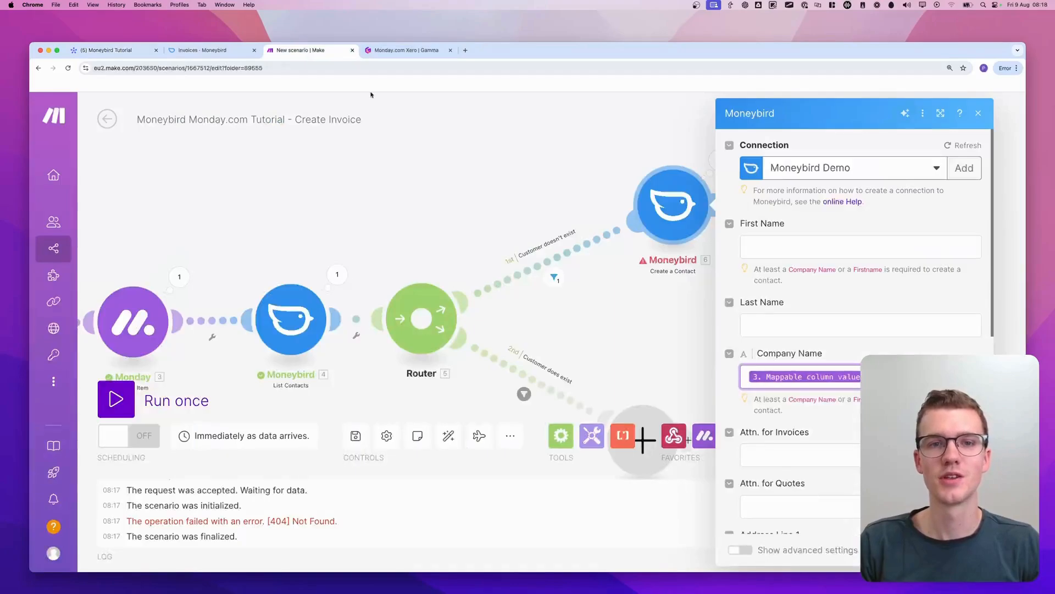
pyautogui.scroll(-6, 803, 265)
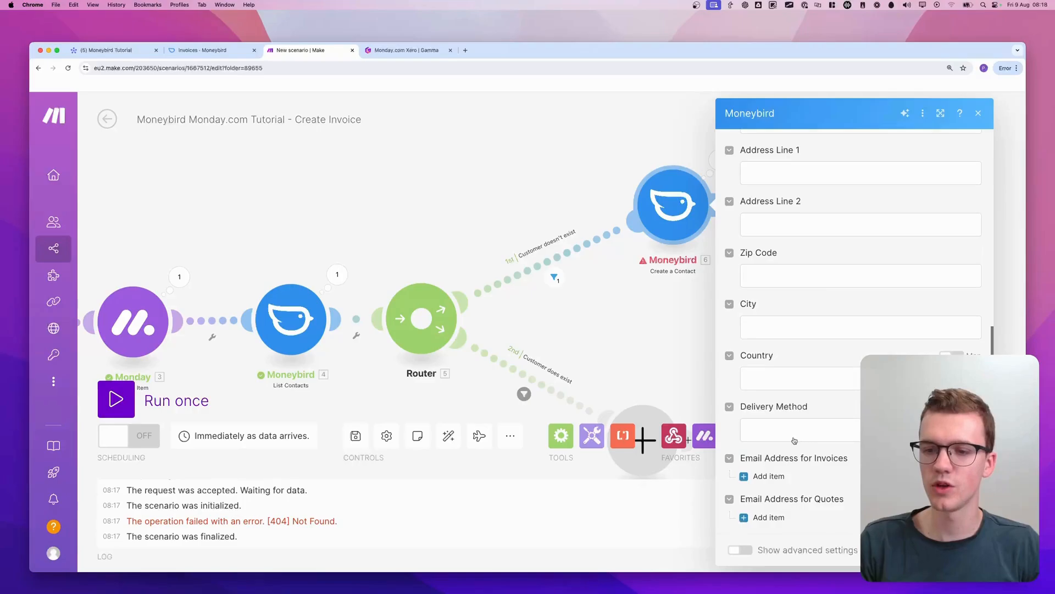
pyautogui.click(769, 476)
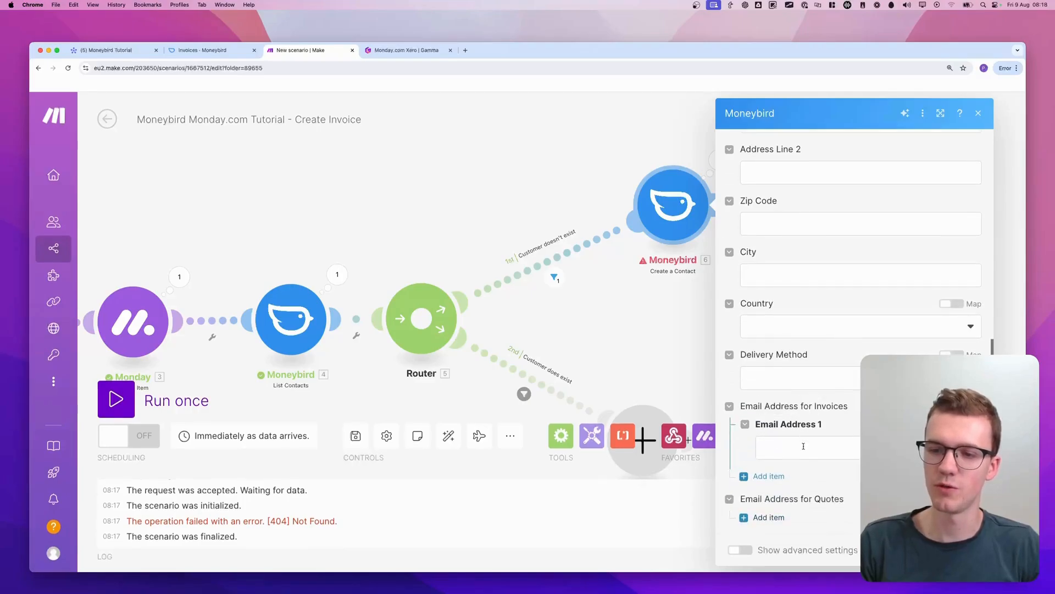
pyautogui.click(805, 447)
pyautogui.scroll(-10, 623, 388)
pyautogui.scroll(1, 623, 389)
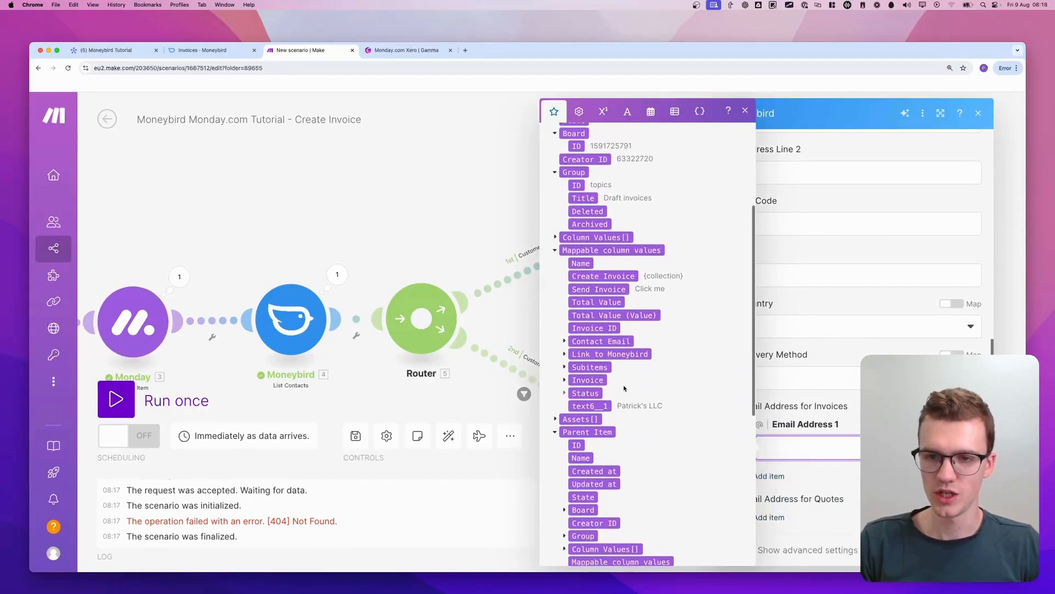
pyautogui.click(564, 342)
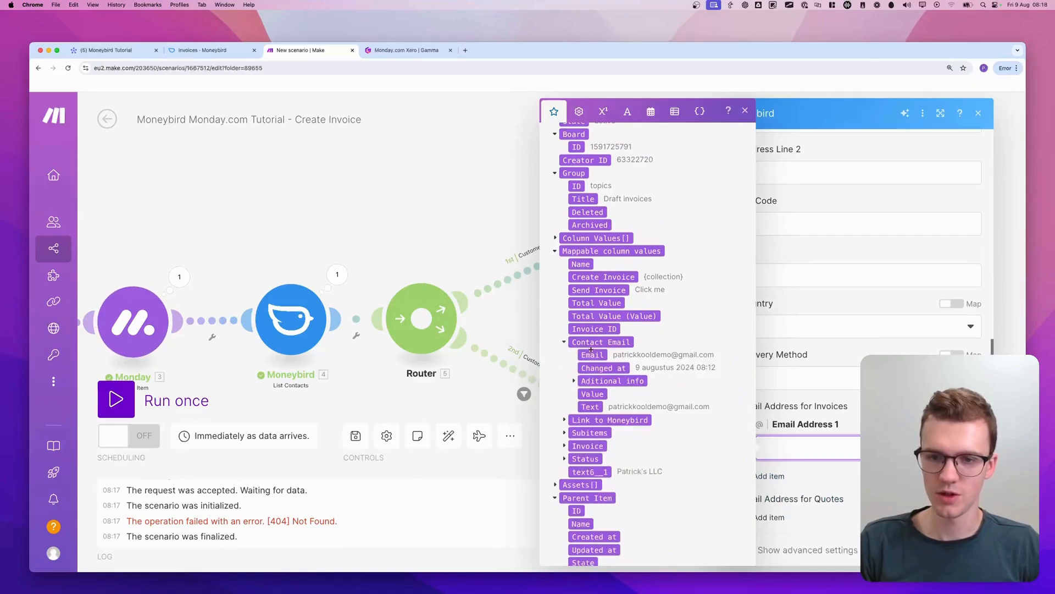
pyautogui.click(592, 355)
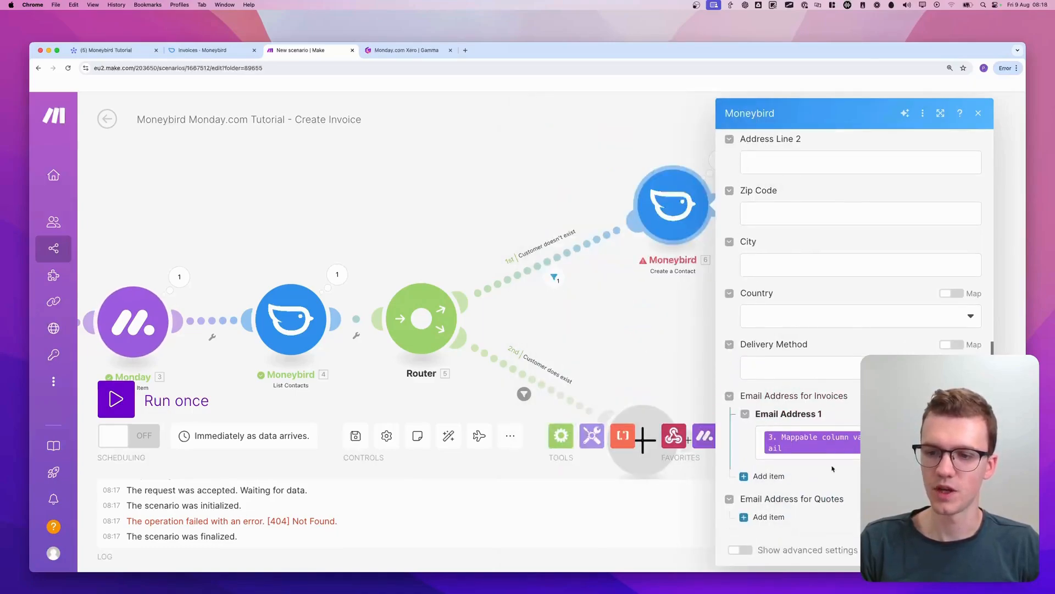
# Add an Email Address for Quotes item mapped to the Contact Email column's Email value and save the Create a Contact module
pyautogui.click(775, 516)
pyautogui.click(795, 486)
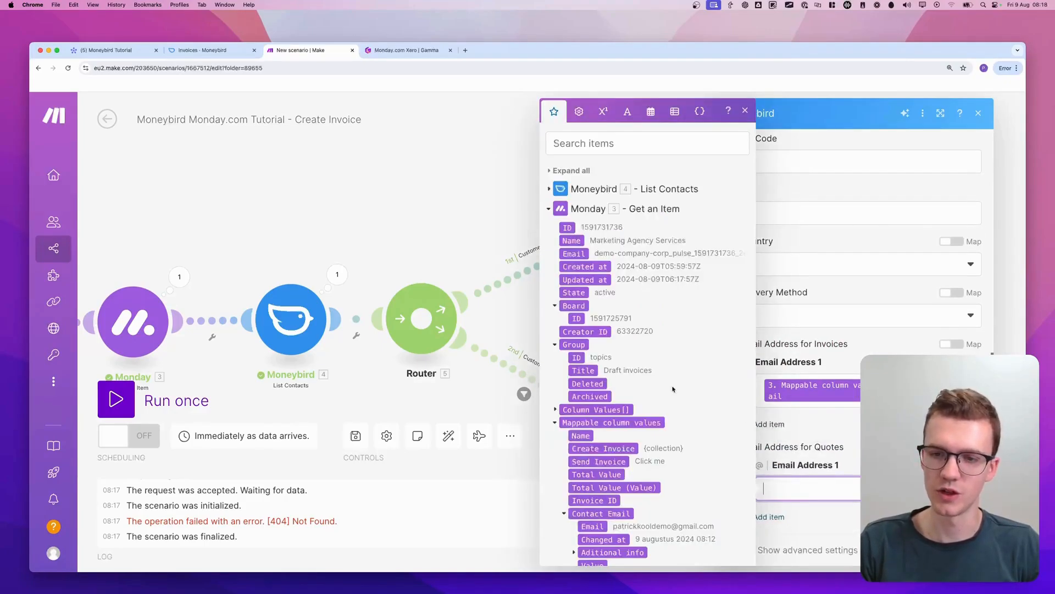
pyautogui.scroll(-10, 590, 286)
pyautogui.click(592, 301)
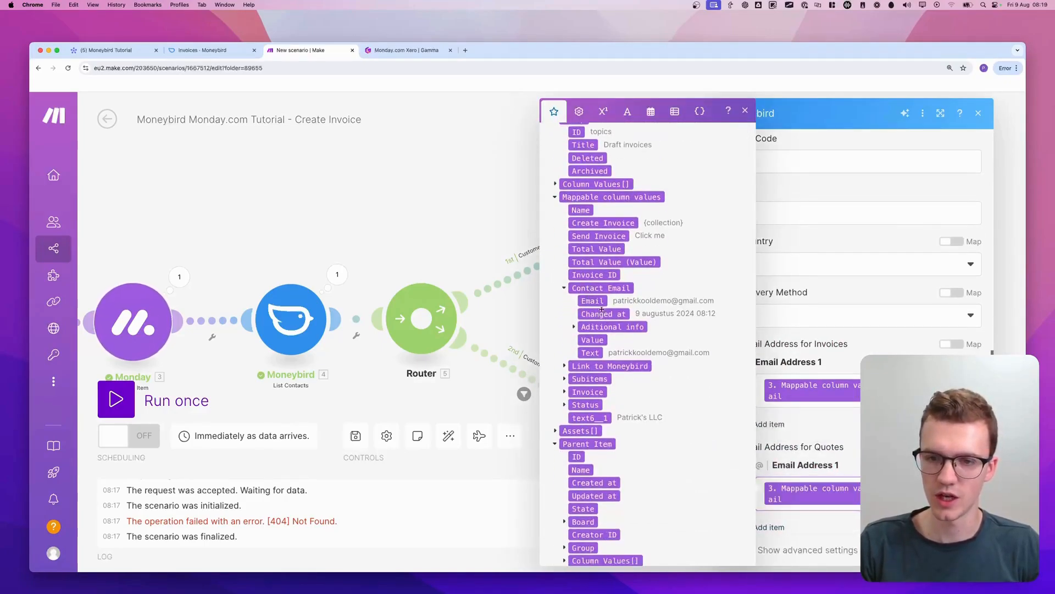
pyautogui.scroll(5, 852, 330)
pyautogui.scroll(4, 929, 440)
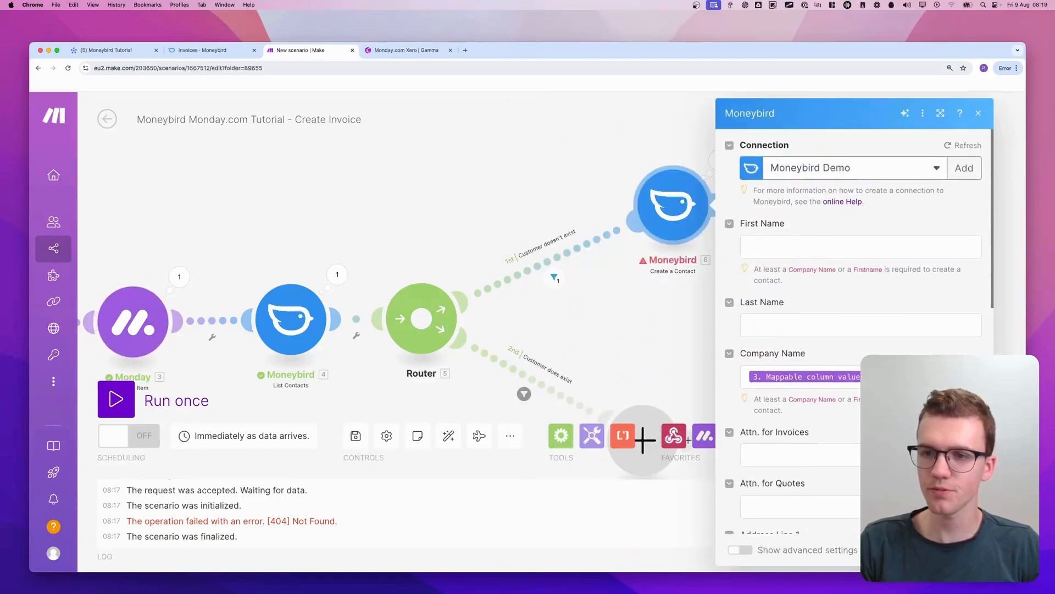
pyautogui.scroll(-3, 929, 439)
pyautogui.click(968, 549)
pyautogui.scroll(-1, 764, 407)
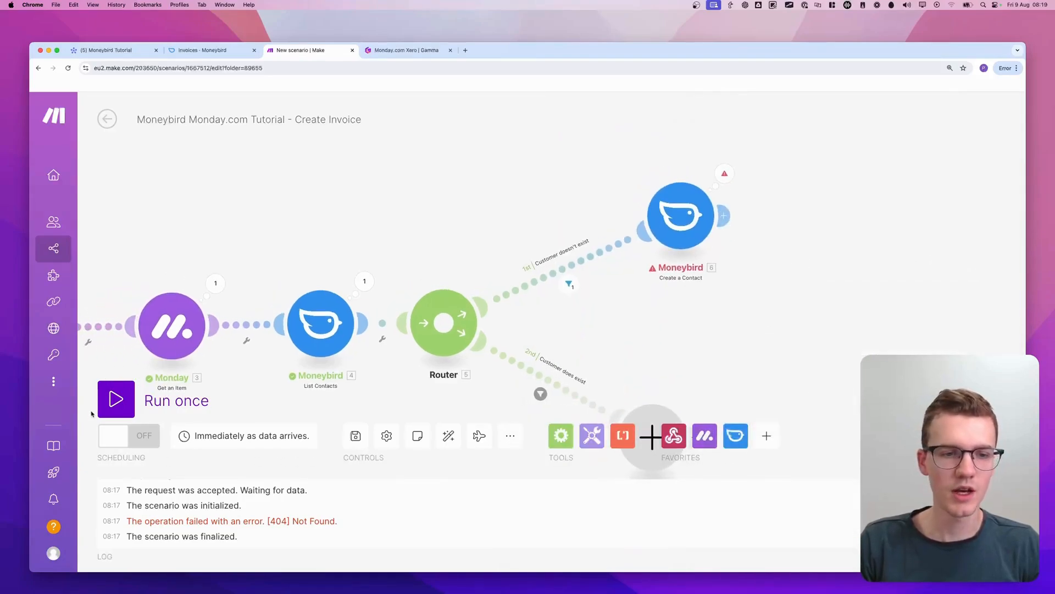
# Run the scenario once and trigger Create Invoice for the Marketing Agency Services item in monday.com, returning to Make
pyautogui.click(110, 407)
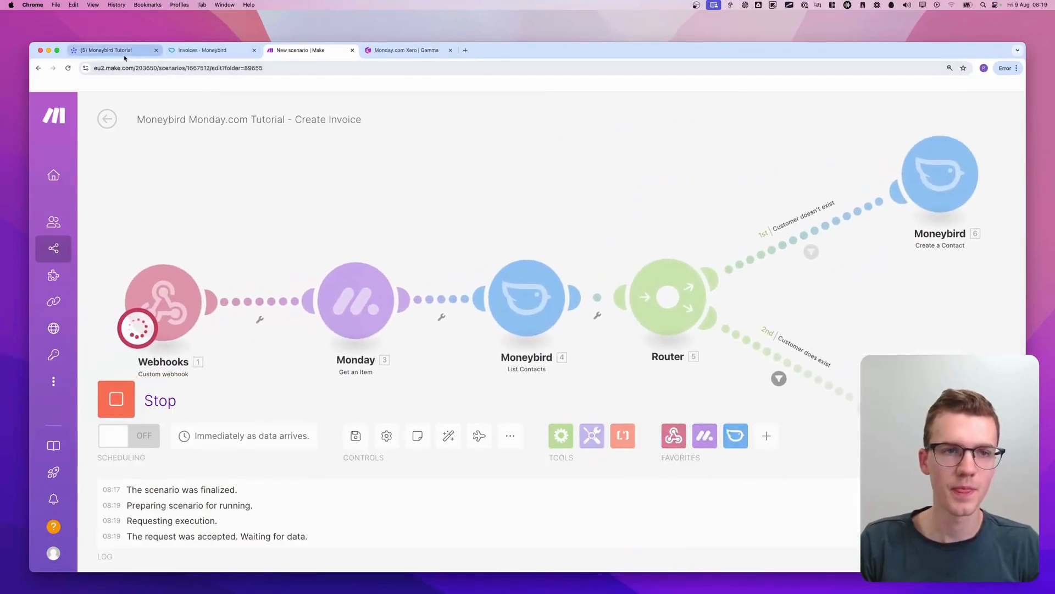
pyautogui.click(123, 51)
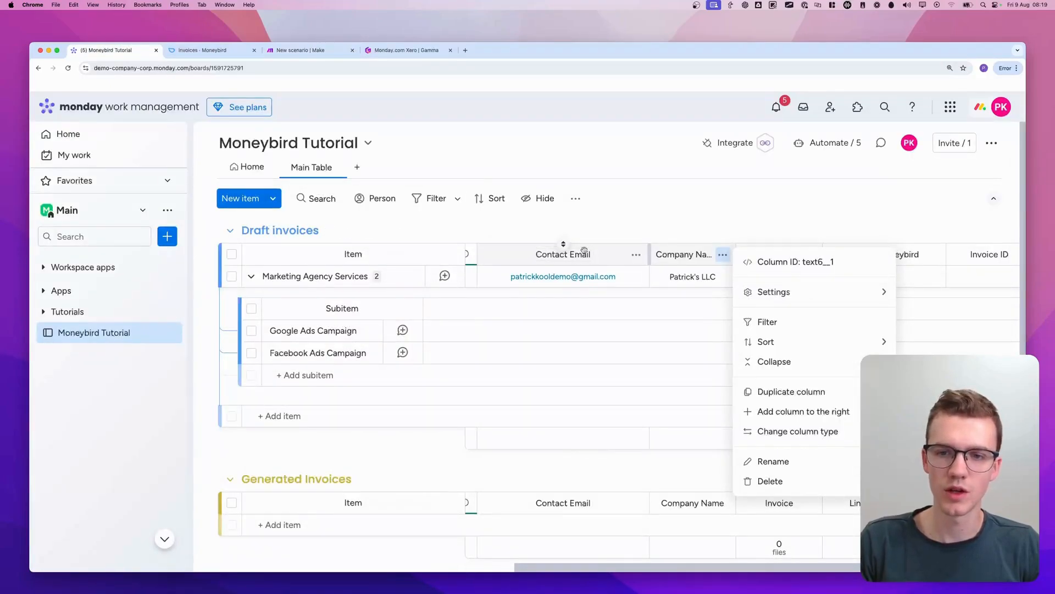
pyautogui.press('Escape')
pyautogui.hscroll(-5, 620, 276)
pyautogui.click(624, 275)
pyautogui.click(627, 330)
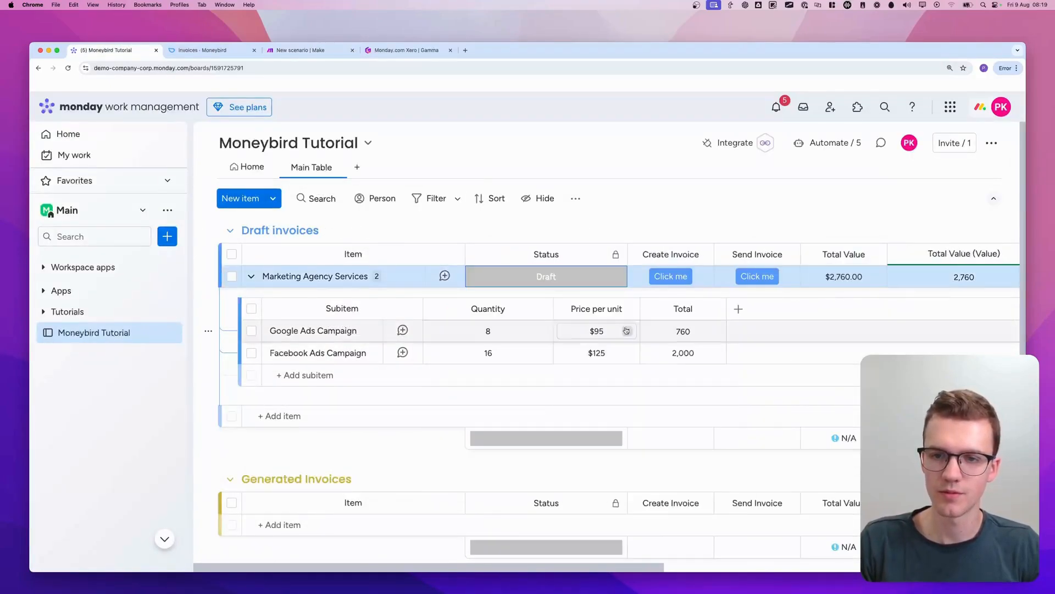
pyautogui.click(671, 276)
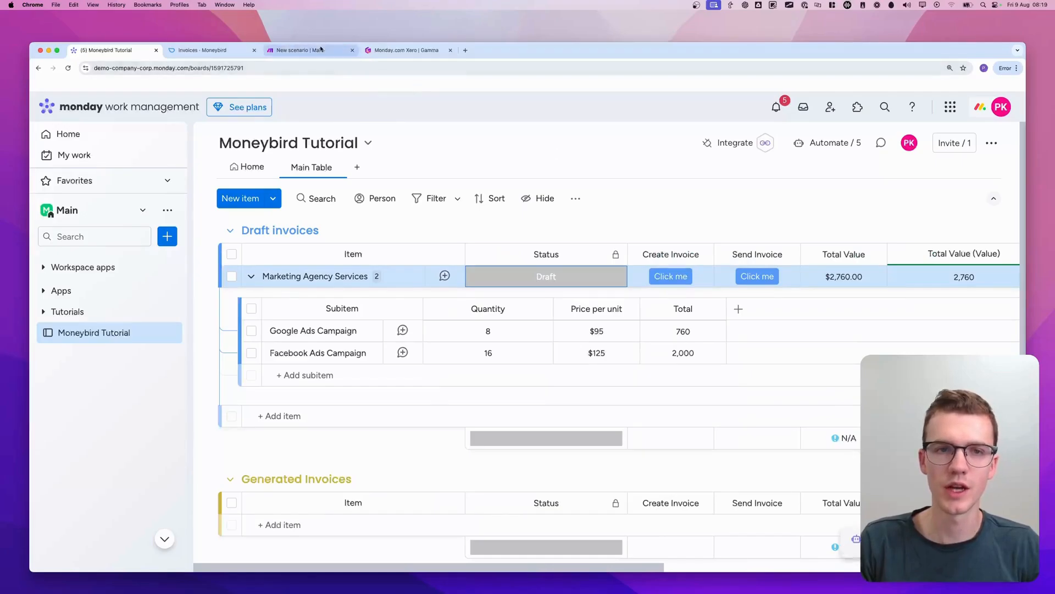
pyautogui.click(321, 49)
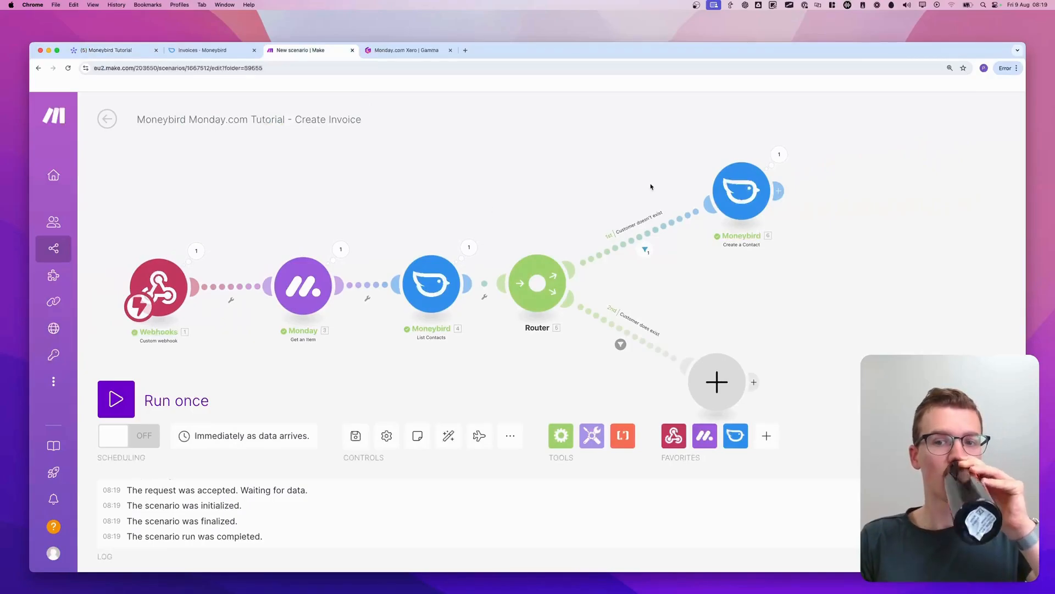
# Inspect the input and output bundles of the Create a Contact module's run
pyautogui.click(780, 156)
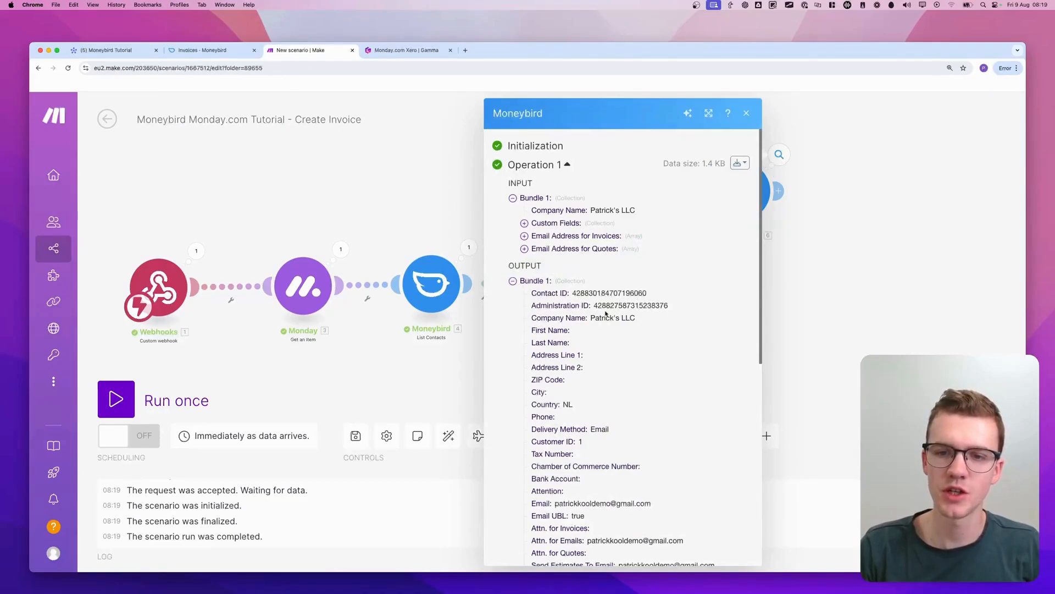
pyautogui.scroll(-10, 607, 313)
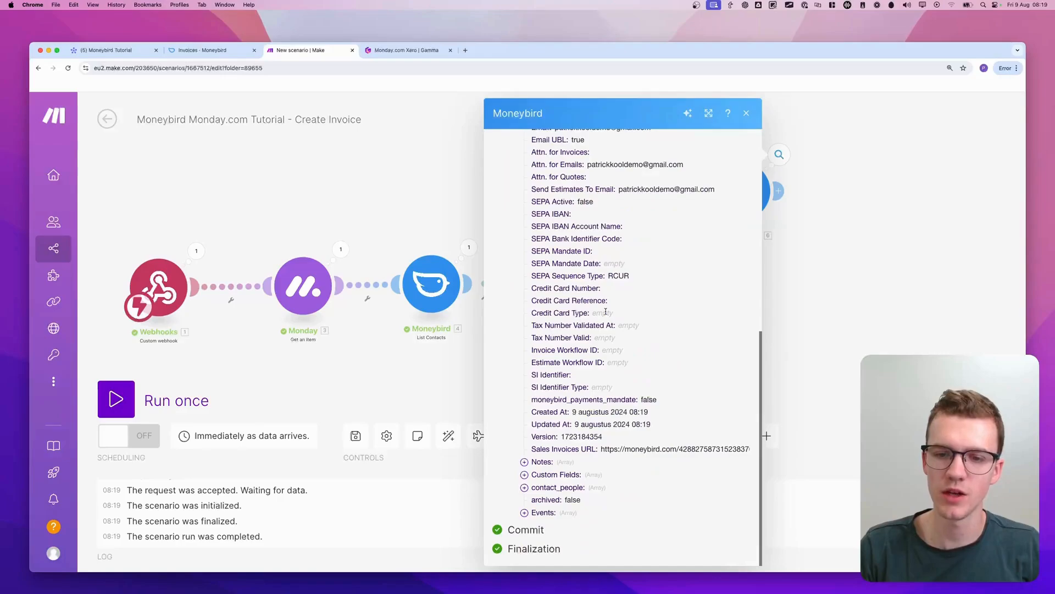
pyautogui.scroll(10, 606, 311)
pyautogui.click(872, 309)
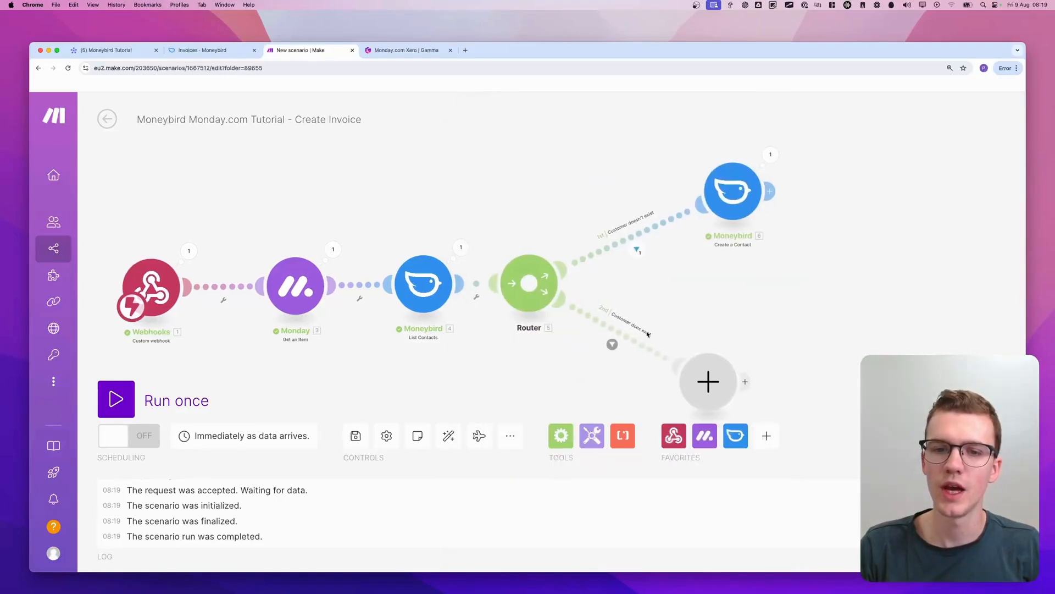
# Run the scenario once more, trigger Create Invoice for Marketing Agency Services in monday.com, and switch back to Make
pyautogui.moveTo(453, 385); pyautogui.dragTo(446, 343)
pyautogui.click(112, 395)
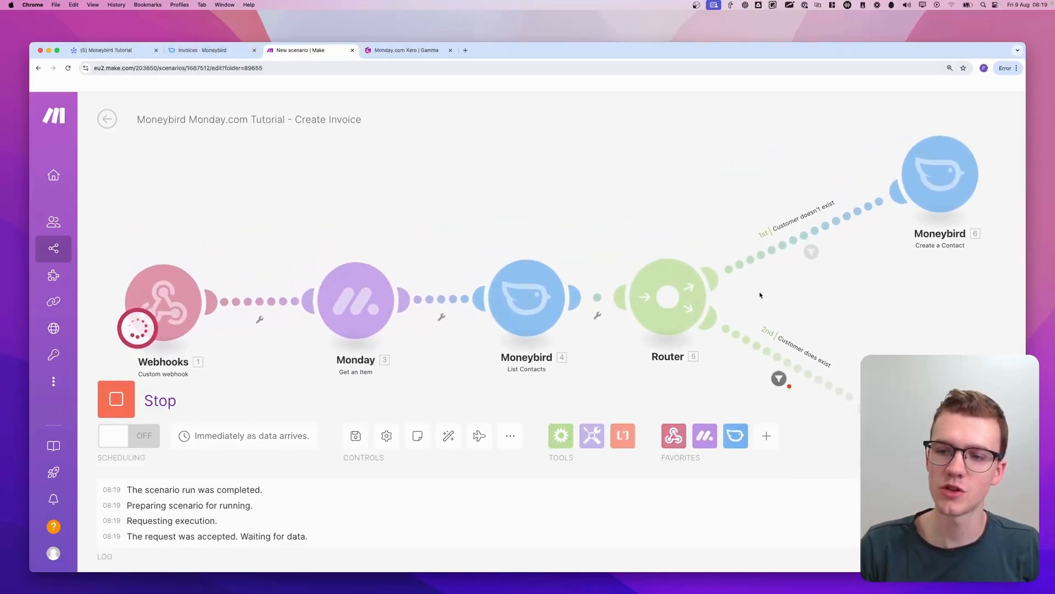
pyautogui.moveTo(751, 363); pyautogui.dragTo(748, 386)
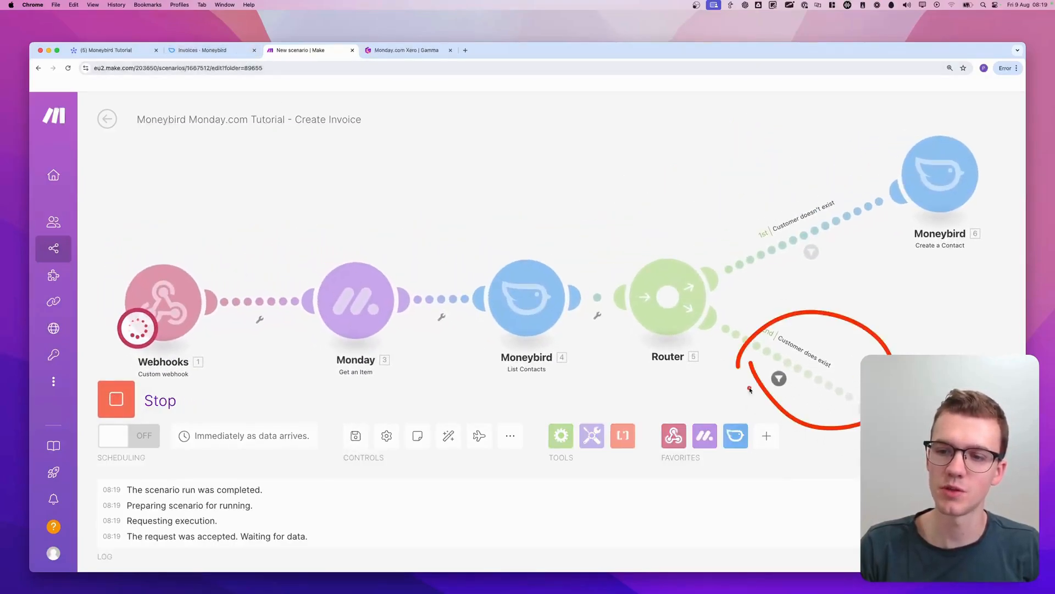
pyautogui.click(122, 50)
pyautogui.click(583, 278)
pyautogui.click(598, 340)
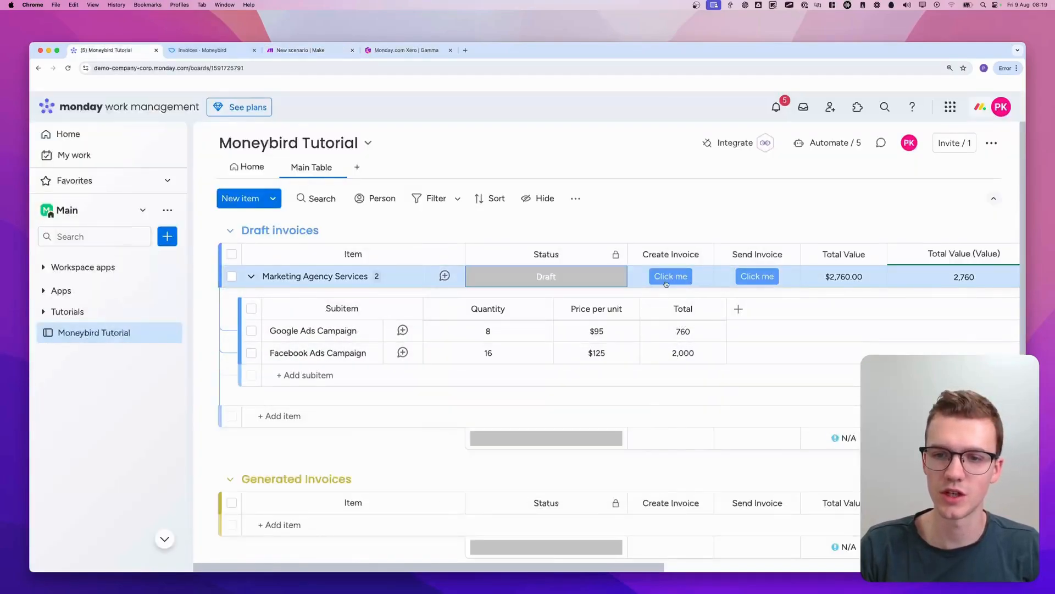
pyautogui.click(292, 52)
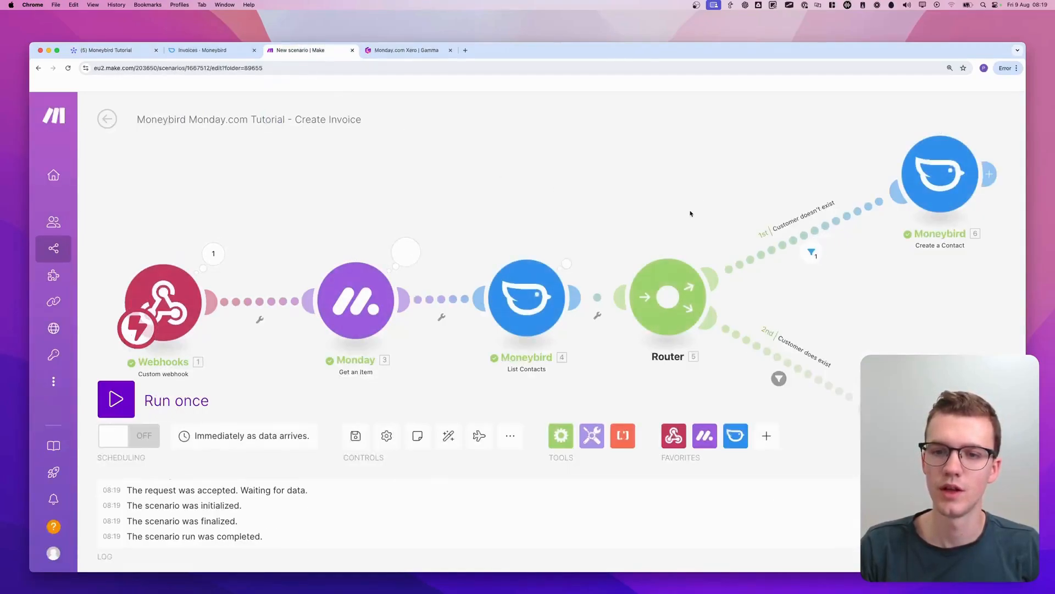
# Check the query and output bundle of the List Contacts module's latest run
pyautogui.hscroll(5, 699, 220)
pyautogui.scroll(-2, 700, 220)
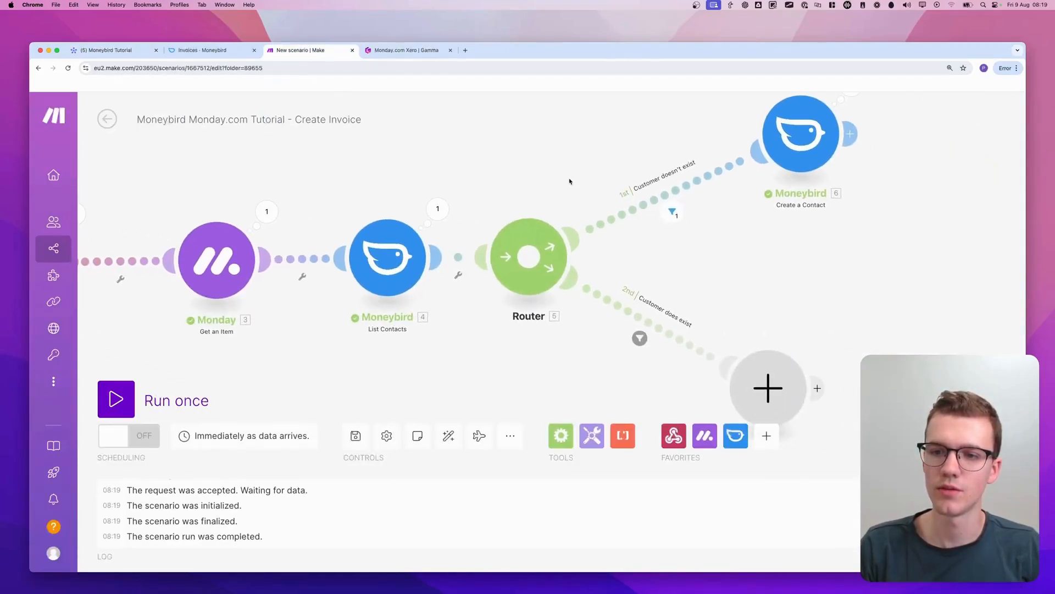
pyautogui.click(447, 210)
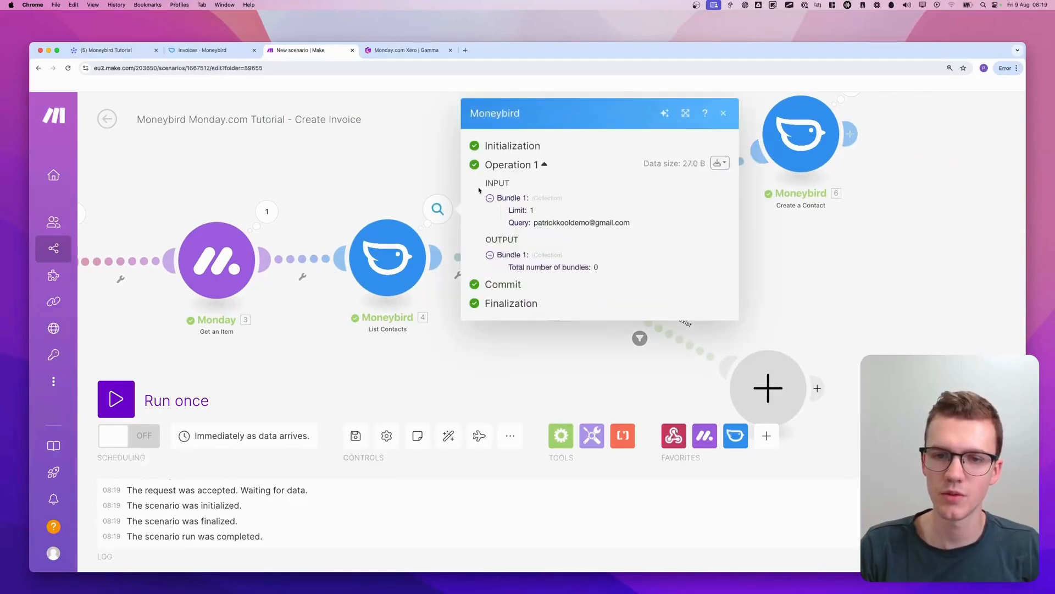
pyautogui.click(443, 159)
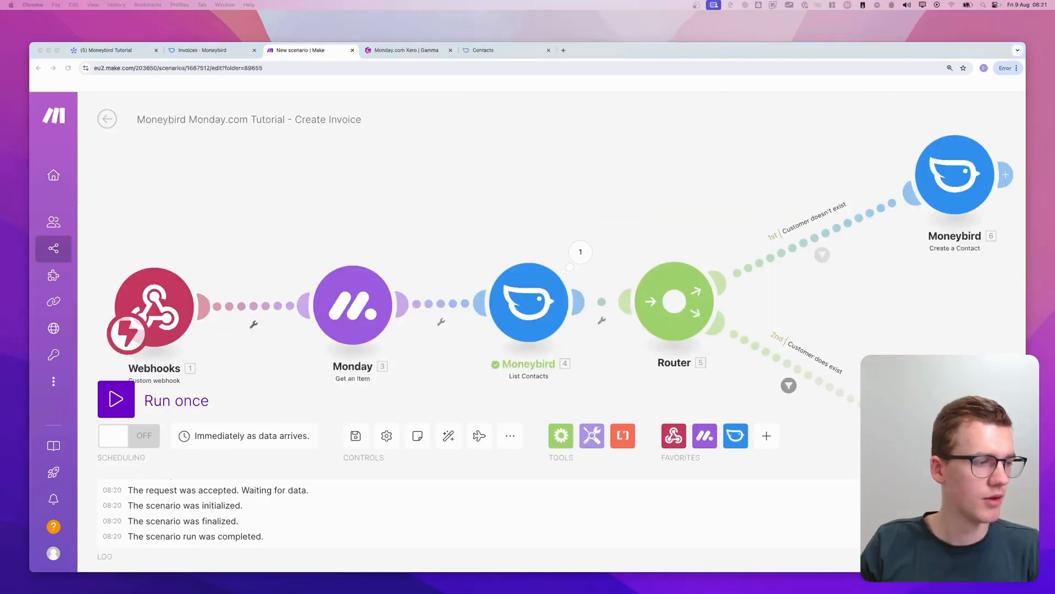
# Start another single scenario run, trigger Create Invoice on the Marketing Agency Services item in monday.com, and return to Make
pyautogui.scroll(-5, 485, 171)
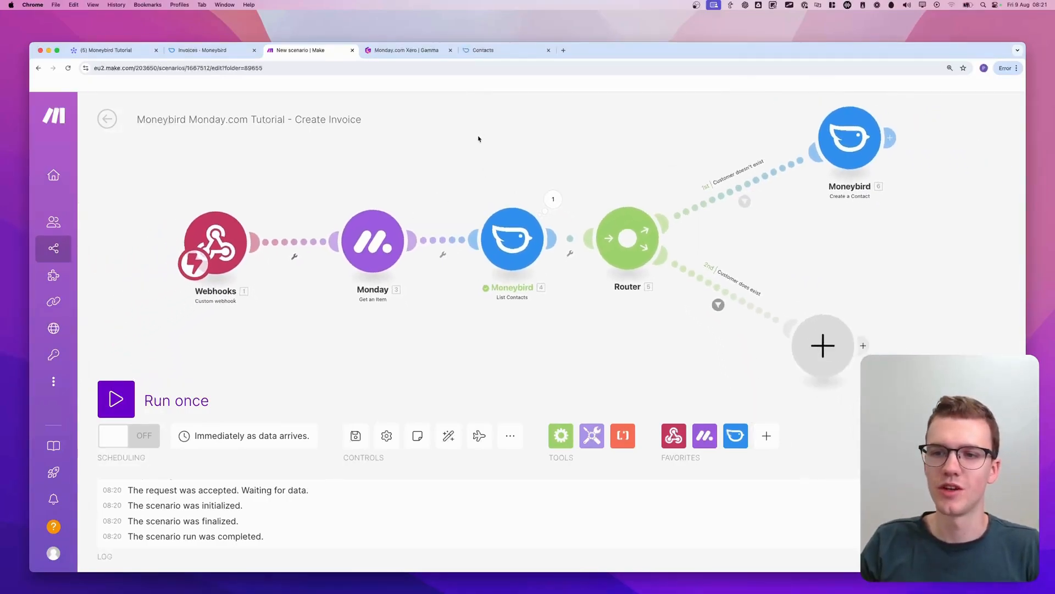
pyautogui.click(116, 399)
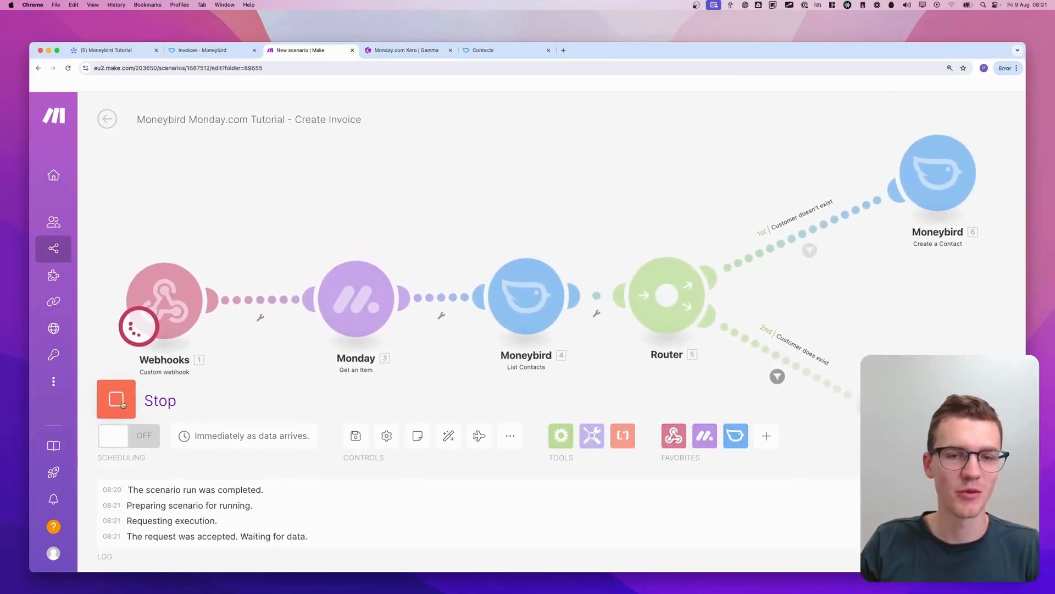
pyautogui.click(126, 50)
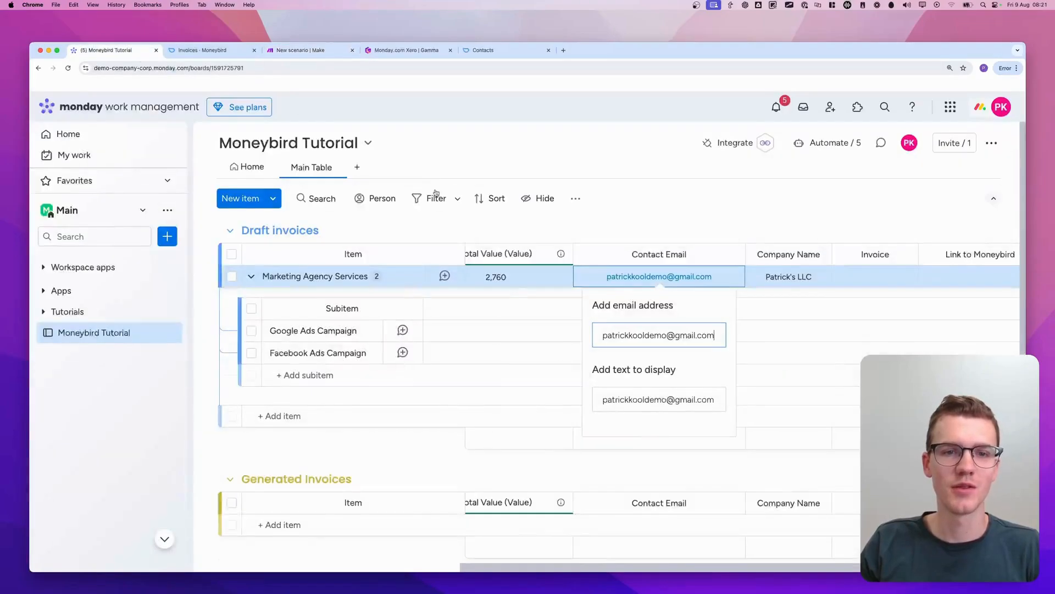
pyautogui.hscroll(-10, 520, 284)
pyautogui.click(519, 283)
pyautogui.click(593, 337)
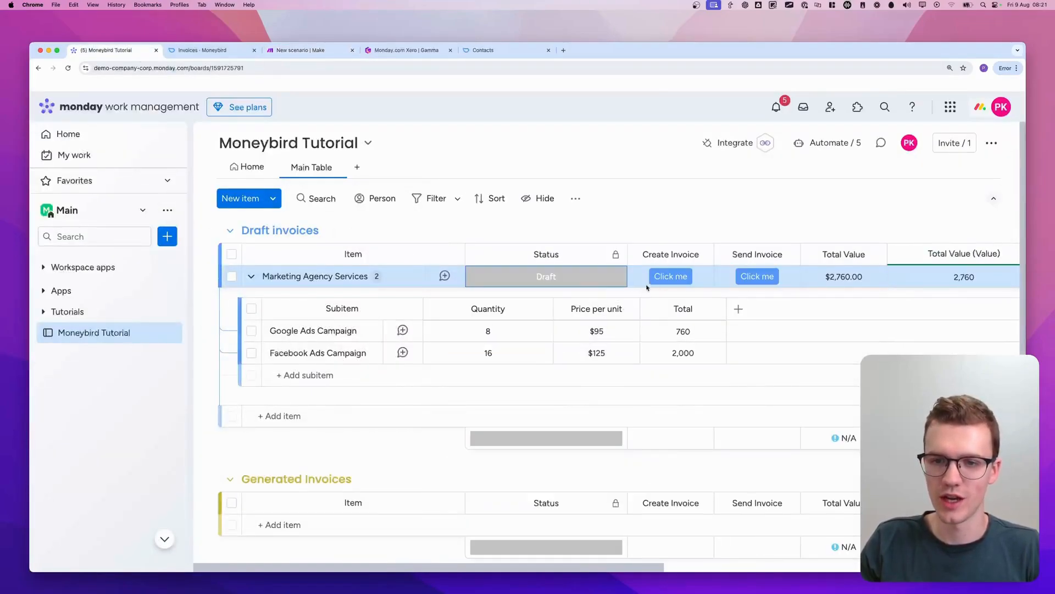
pyautogui.click(308, 50)
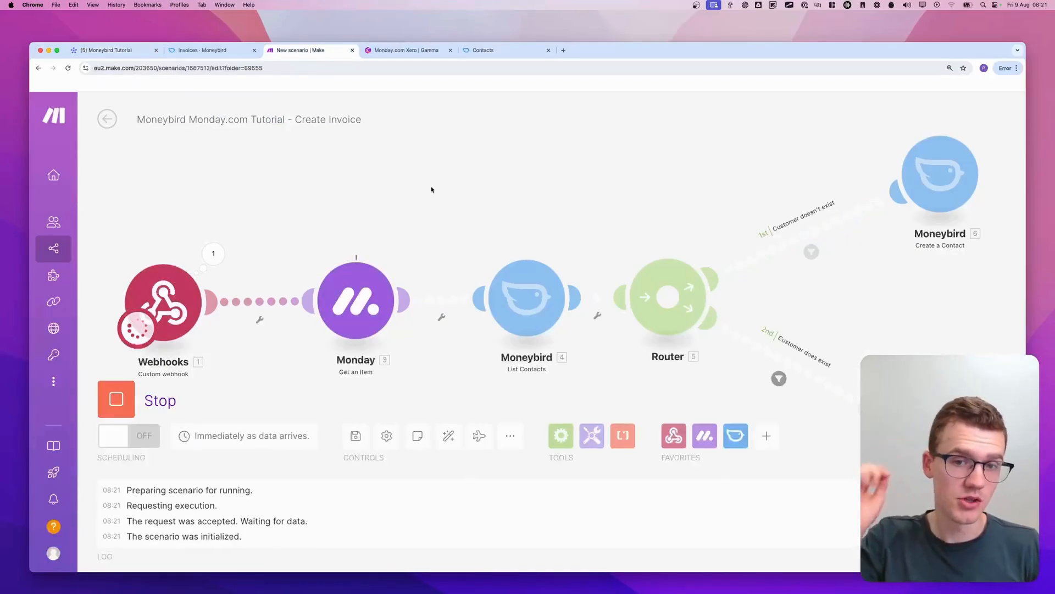
# Examine the contact details in the List Contacts module's output bundle for this run
pyautogui.scroll(-2, 558, 214)
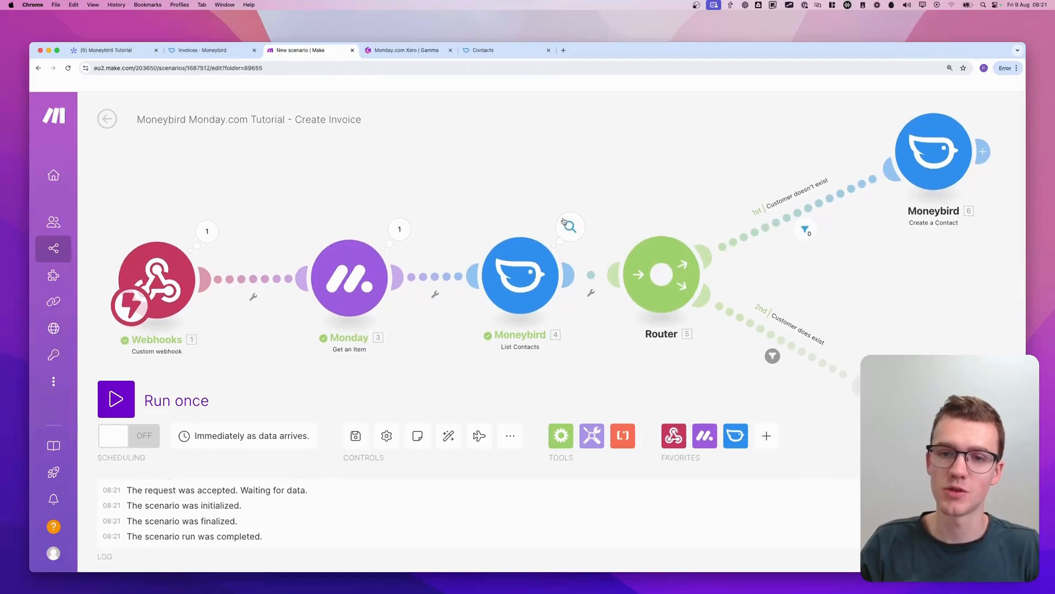
pyautogui.click(564, 225)
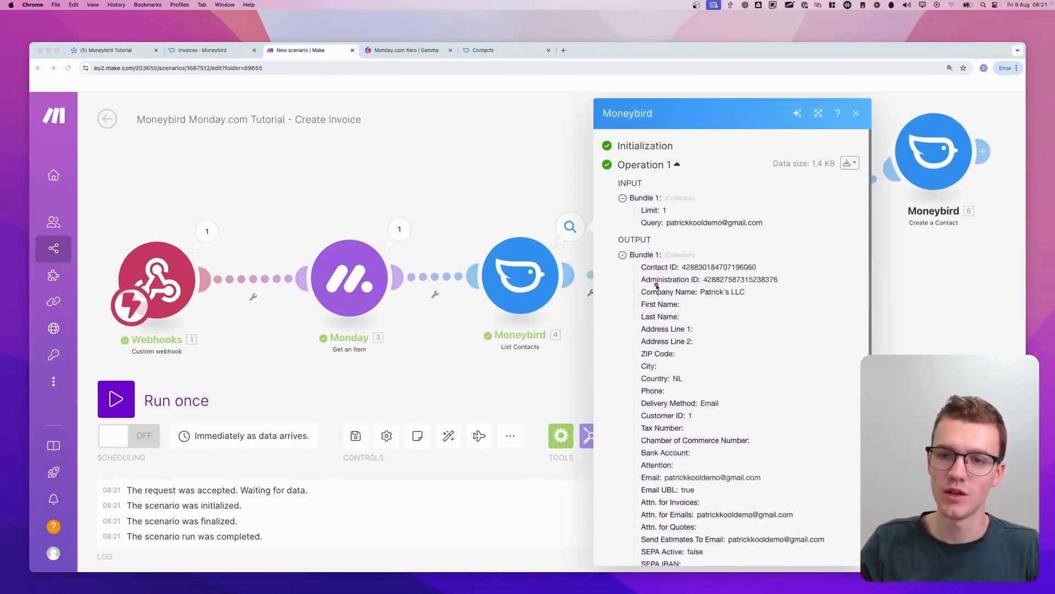
pyautogui.click(637, 255)
pyautogui.click(636, 282)
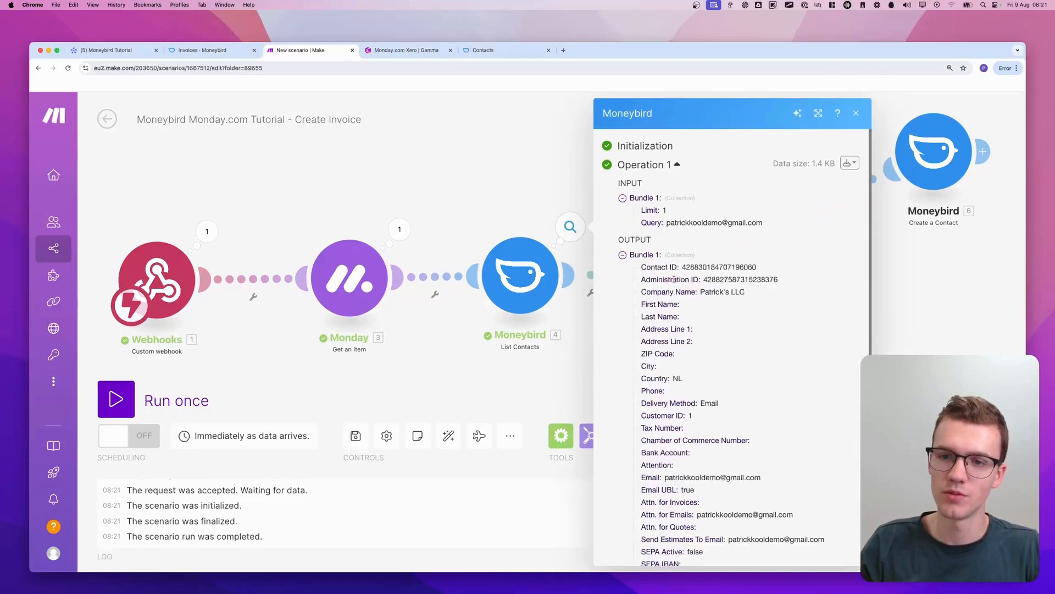
pyautogui.click(526, 191)
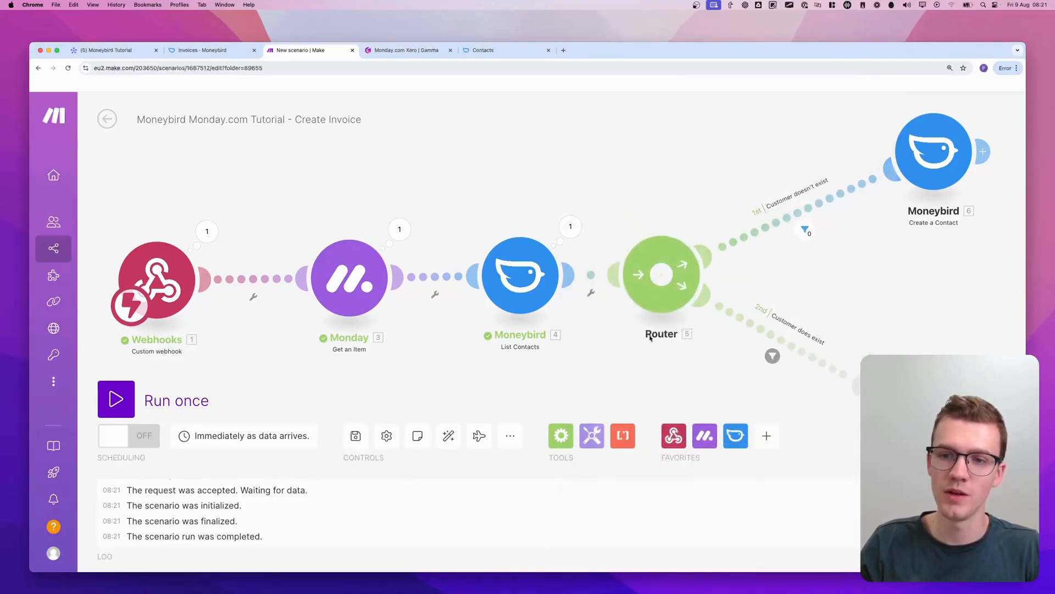
pyautogui.moveTo(653, 336); pyautogui.dragTo(527, 349)
pyautogui.hotkey('ctrl', 'alt', 'a')
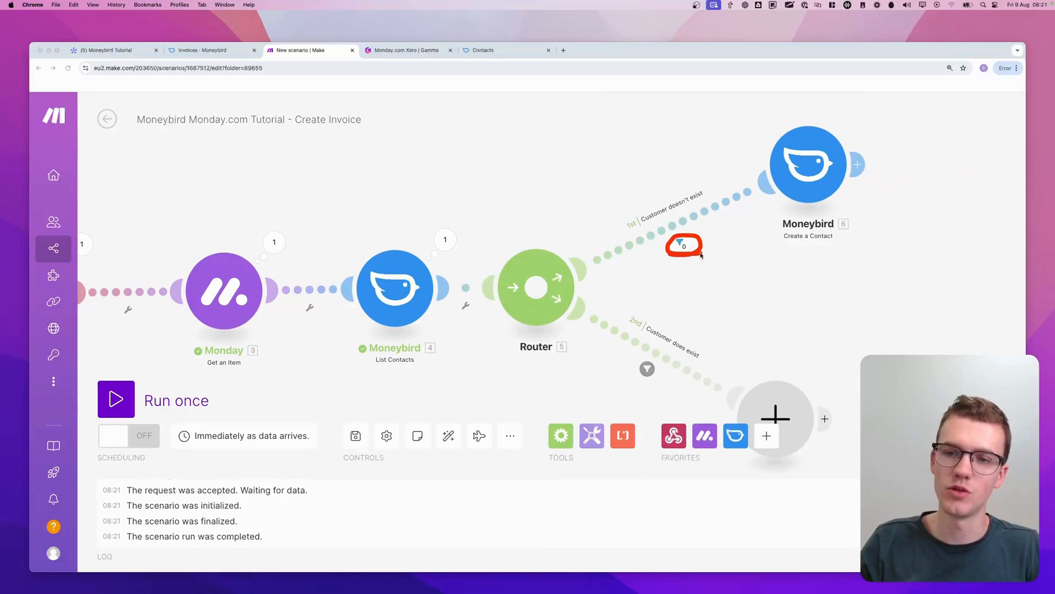
pyautogui.moveTo(627, 377)
pyautogui.mouseDown()
pyautogui.moveTo(649, 384)
pyautogui.moveTo(645, 352)
pyautogui.mouseUp()
pyautogui.hotkey('ctrl', 'alt', 'a')
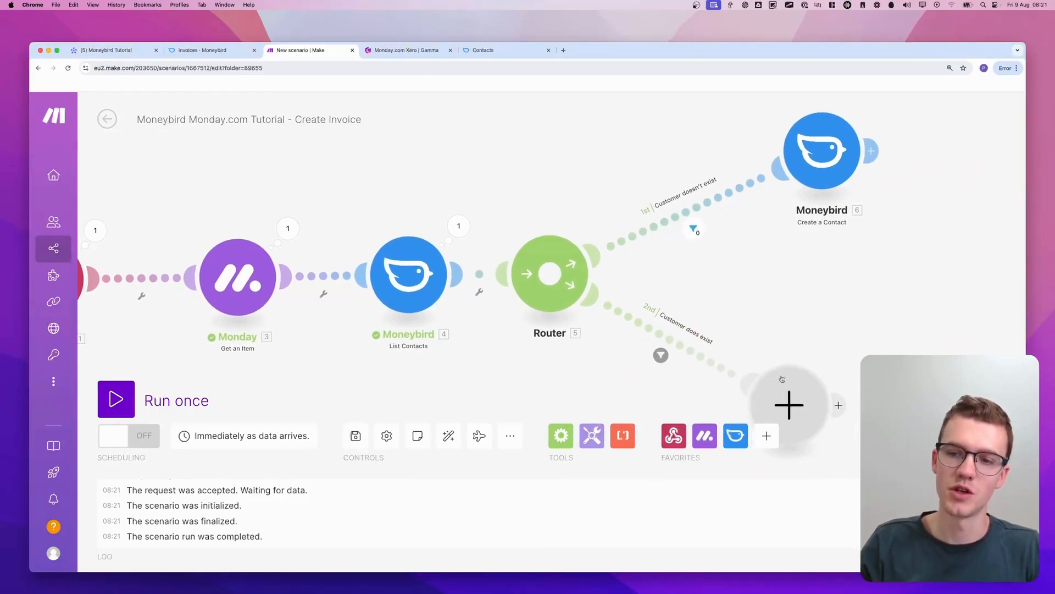
# Add a Moneybird Update a Contact module to the router's "Customer does exist" route
pyautogui.moveTo(821, 297); pyautogui.dragTo(599, 328)
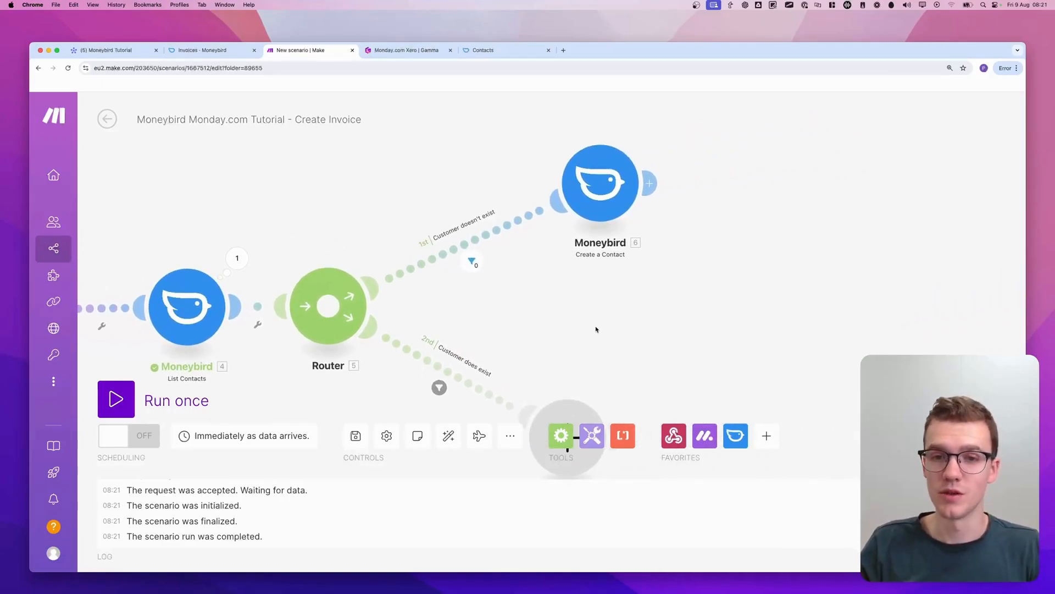
pyautogui.hscroll(3, 601, 300)
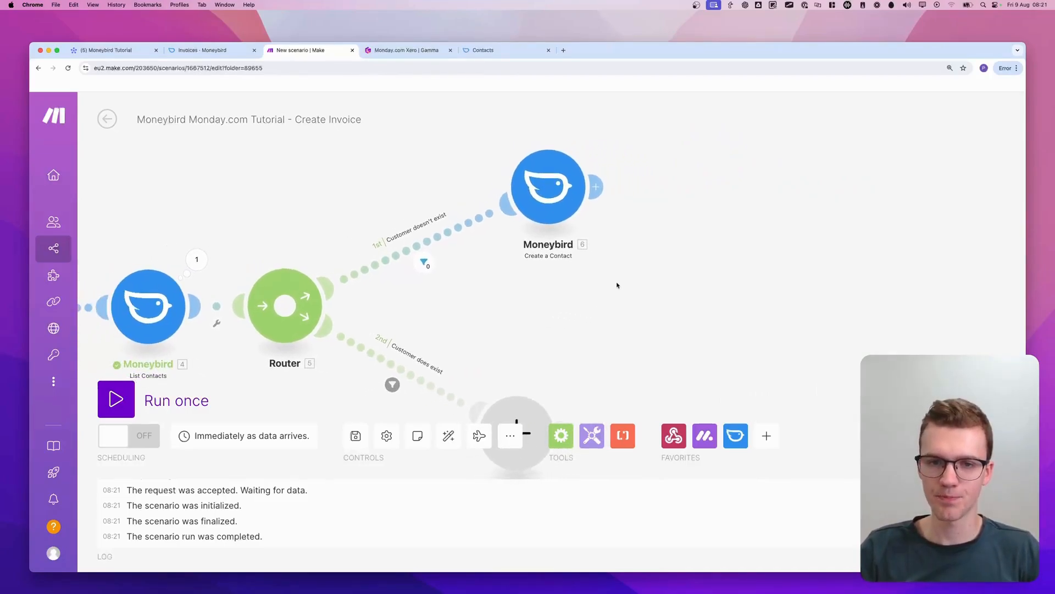
pyautogui.scroll(-5, 616, 285)
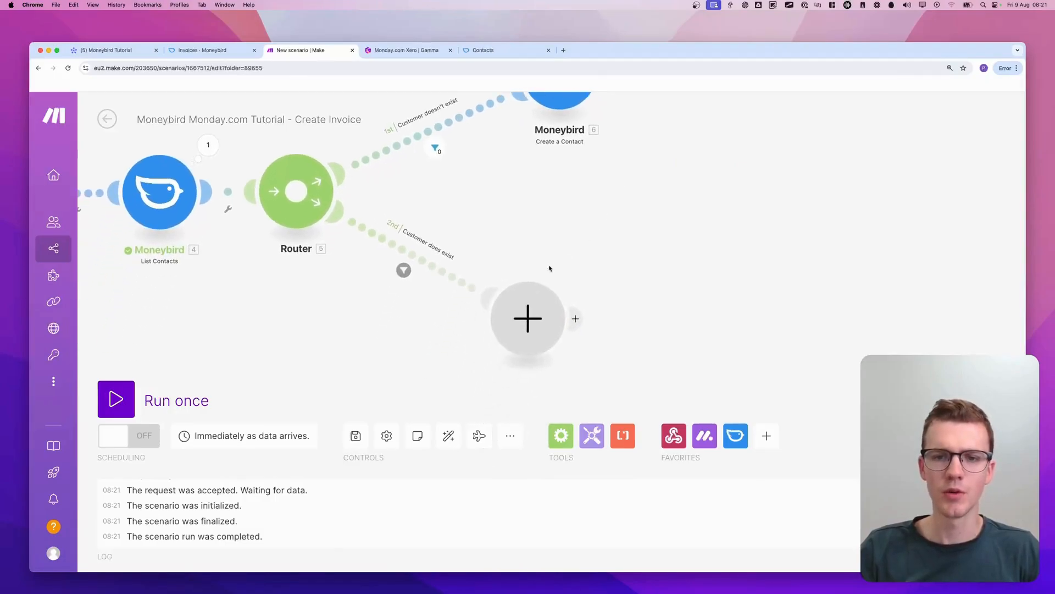
pyautogui.click(536, 298)
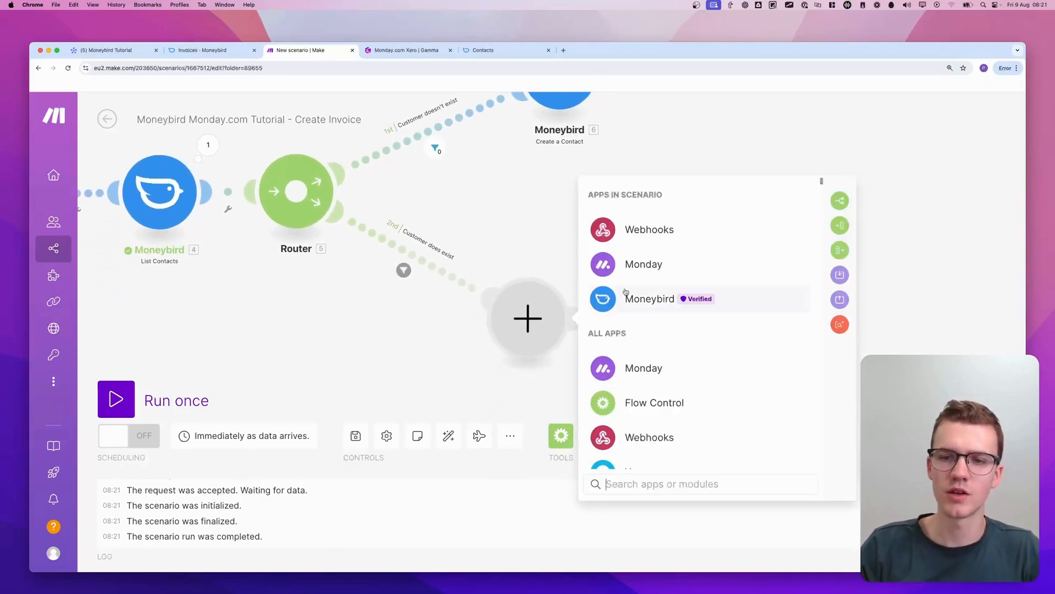
pyautogui.click(655, 302)
pyautogui.write('u')
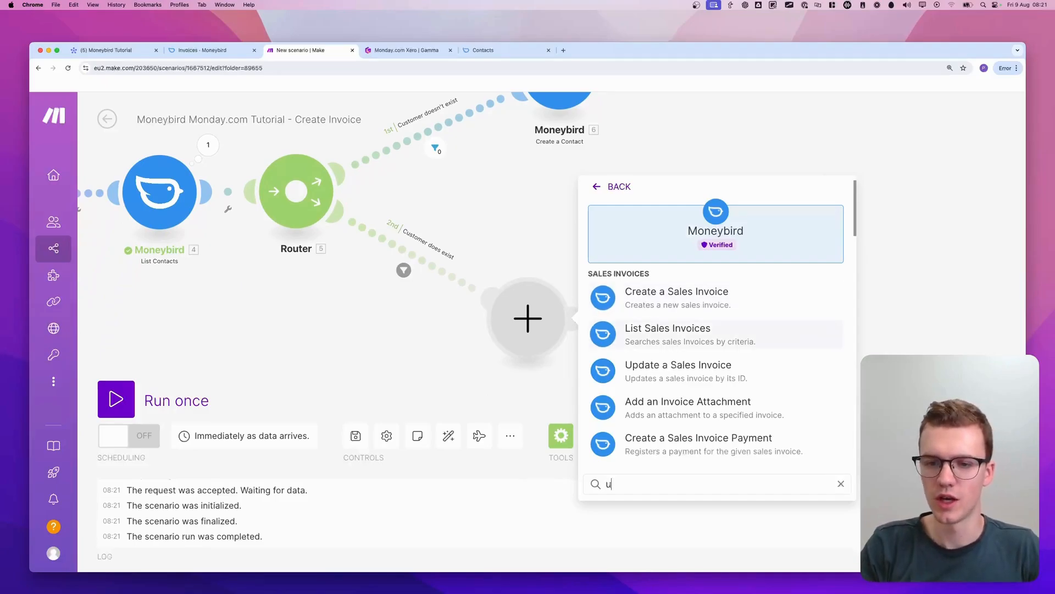
pyautogui.write('pdate ocon')
pyautogui.hotkey('alt', 'BackSpace')
pyautogui.write('con')
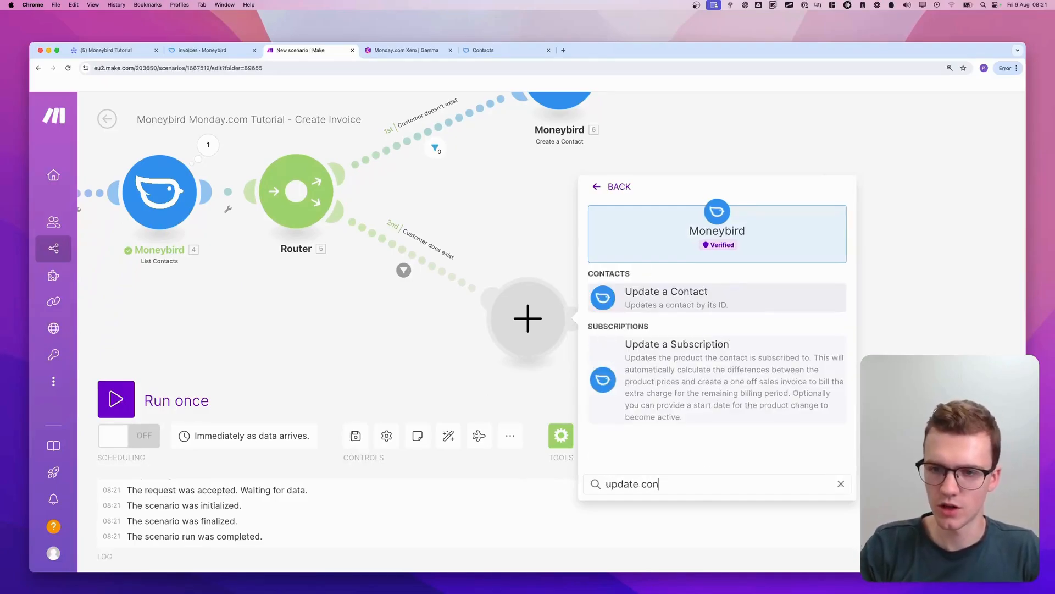
pyautogui.write('t')
pyautogui.click(675, 295)
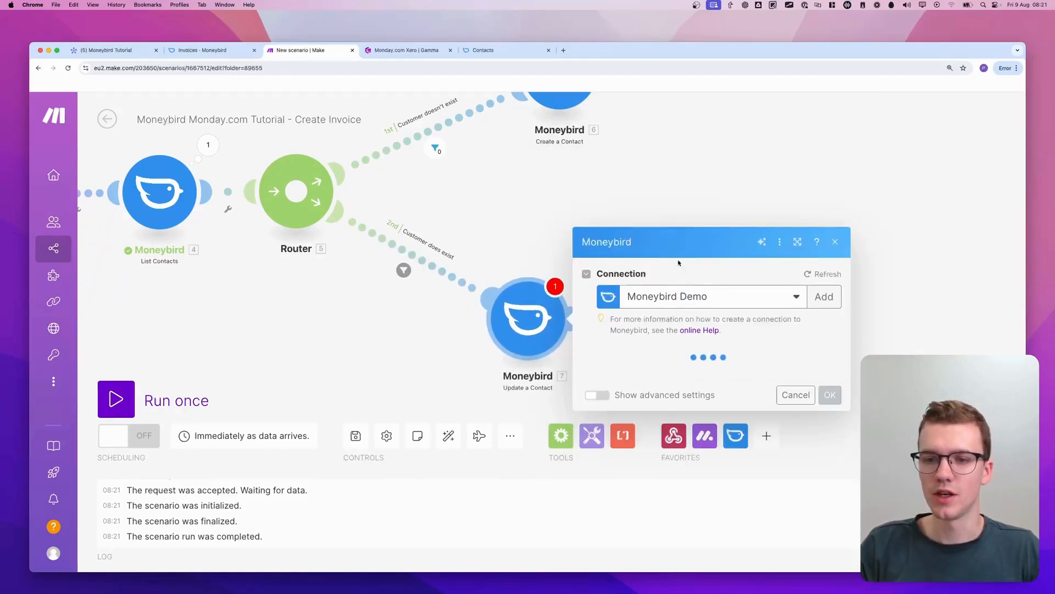
# Map the Update a Contact module's Contact ID to the Contact ID from the Moneybird List Contacts module
pyautogui.click(650, 245)
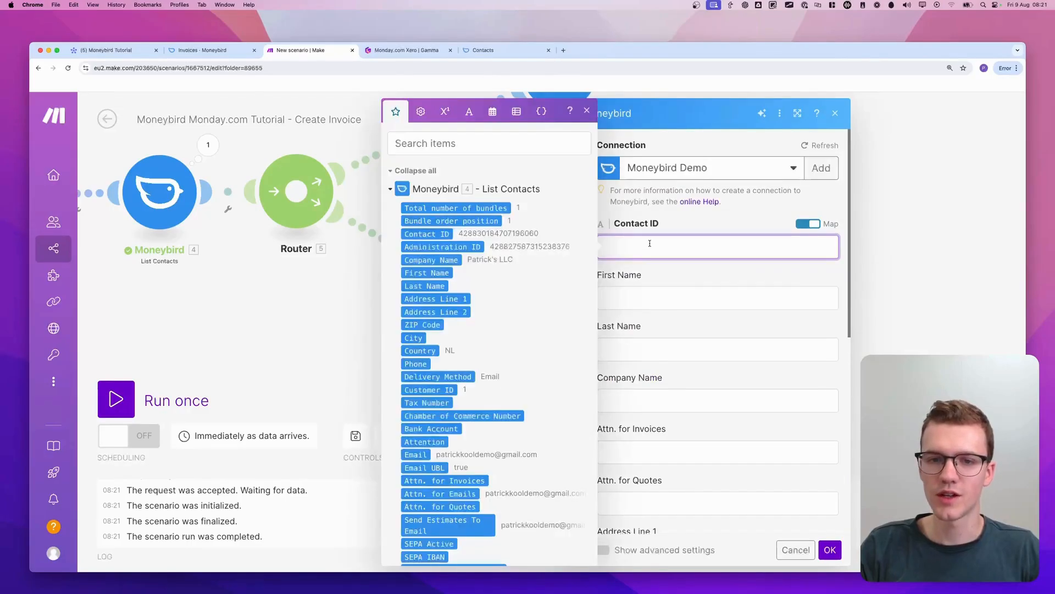
pyautogui.click(657, 244)
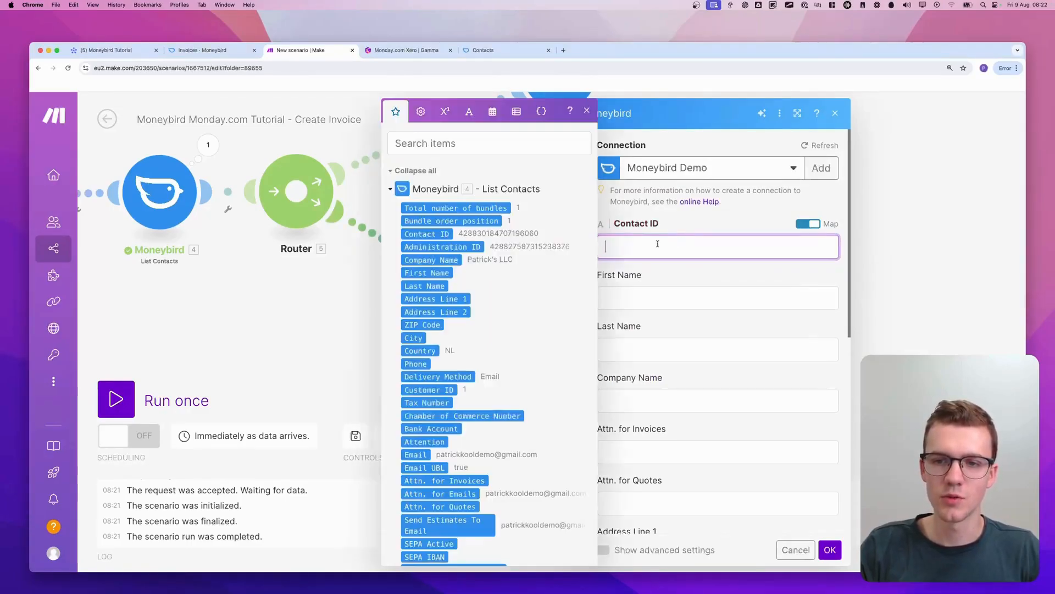
pyautogui.click(434, 234)
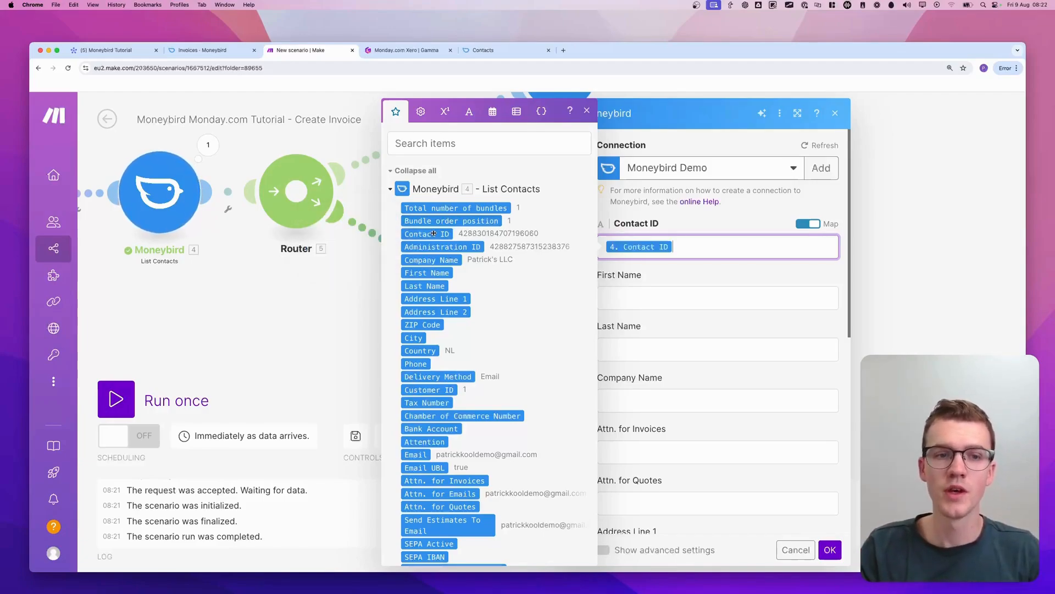
pyautogui.click(694, 275)
# Map Company Name to the monday.com item's text6__1 column value and save the Update a Contact module
pyautogui.scroll(-1, 682, 278)
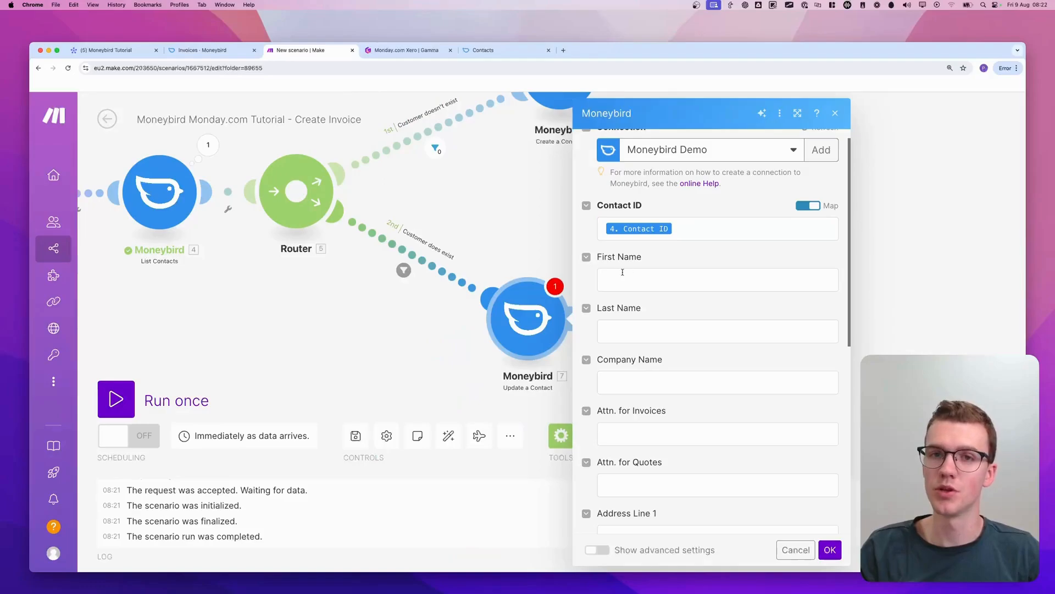
pyautogui.scroll(-3, 623, 272)
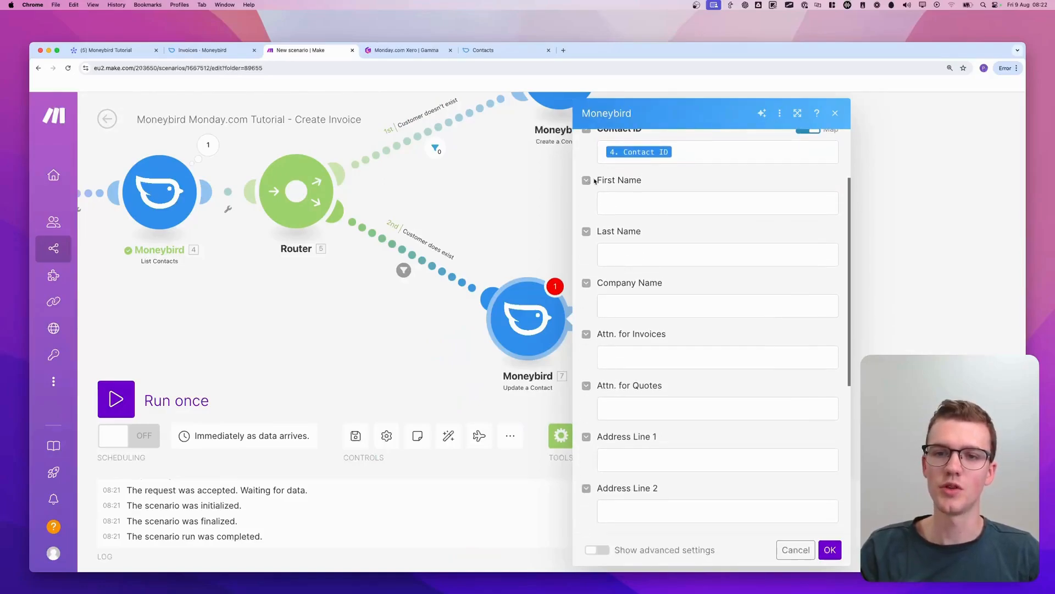
pyautogui.scroll(-2, 692, 468)
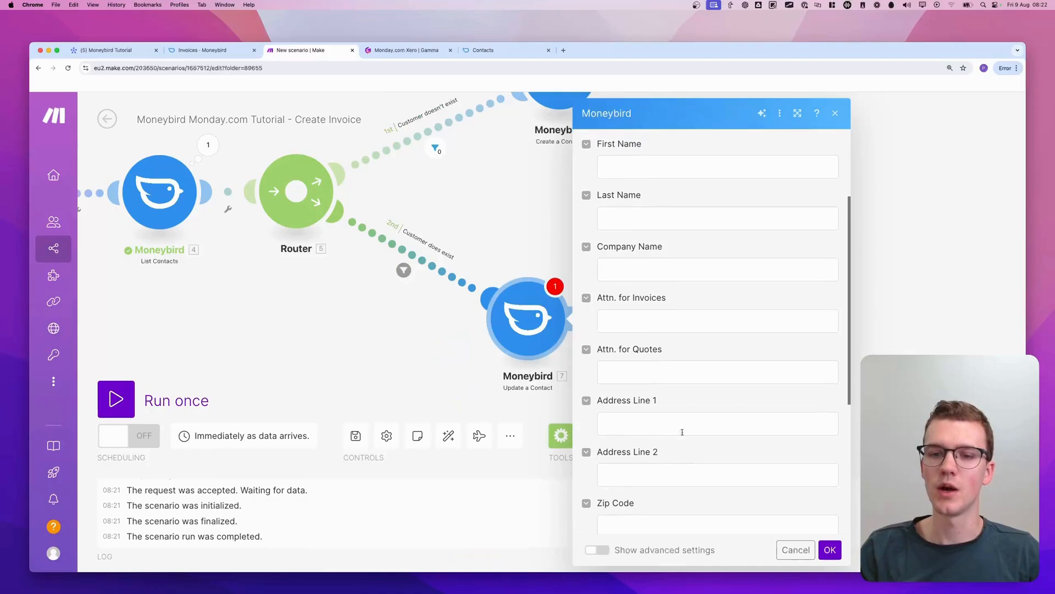
pyautogui.scroll(-5, 664, 386)
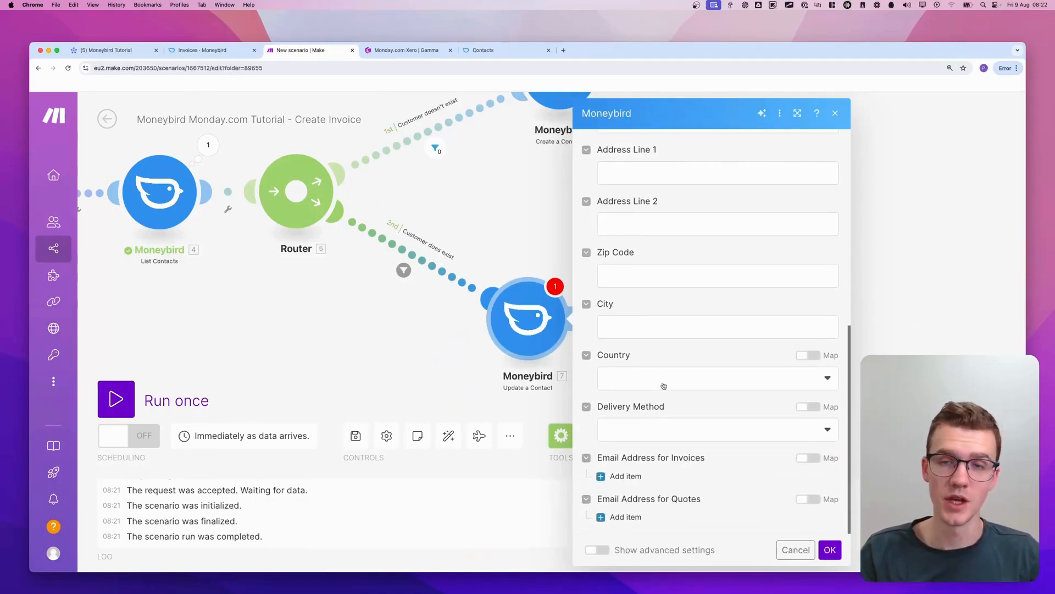
pyautogui.scroll(8, 663, 385)
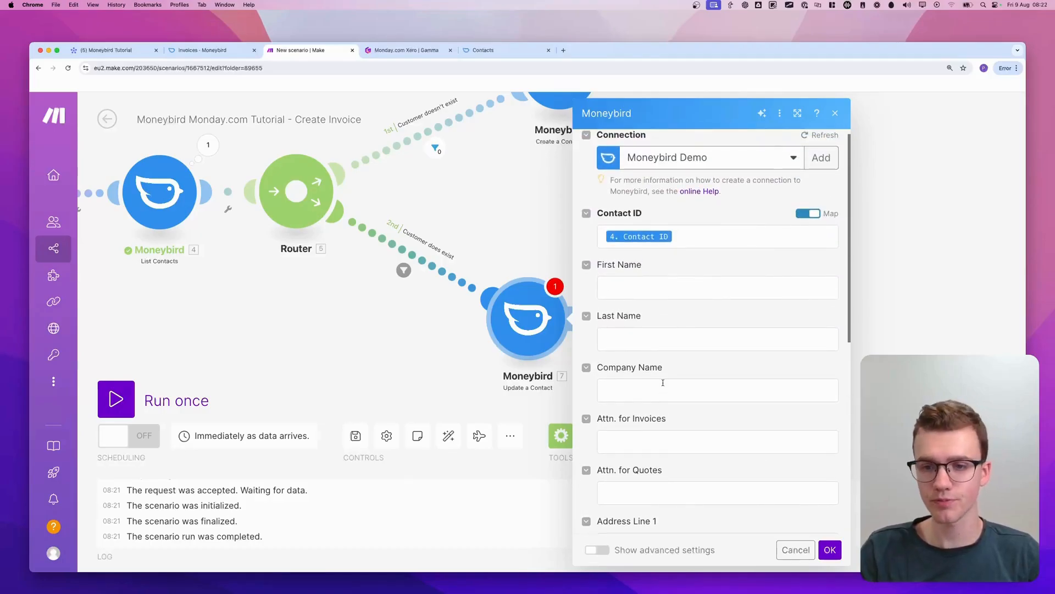
pyautogui.scroll(-2, 663, 382)
pyautogui.click(662, 299)
pyautogui.scroll(-10, 453, 297)
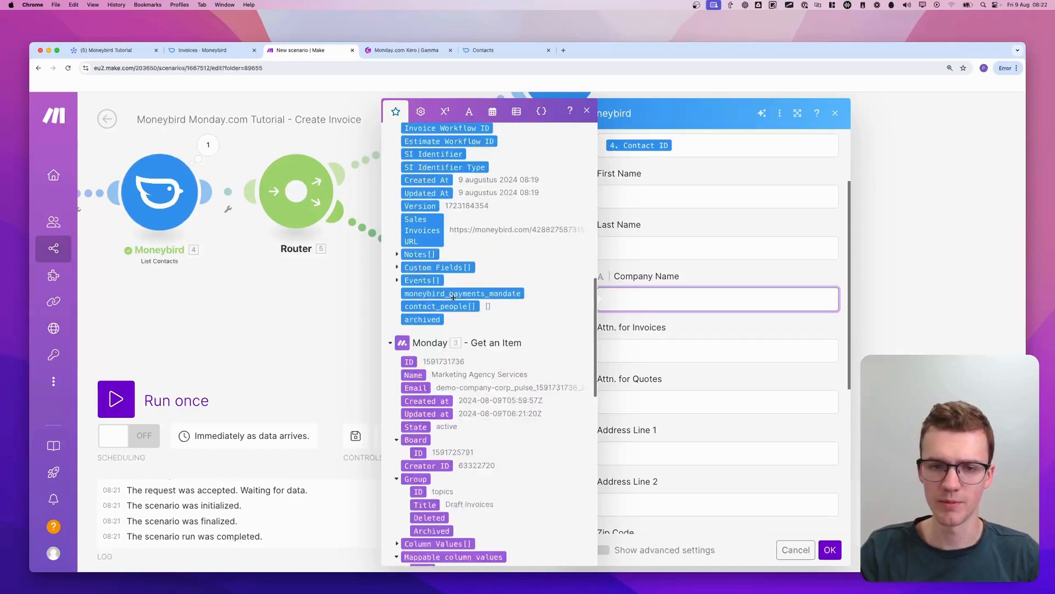
pyautogui.scroll(-5, 453, 297)
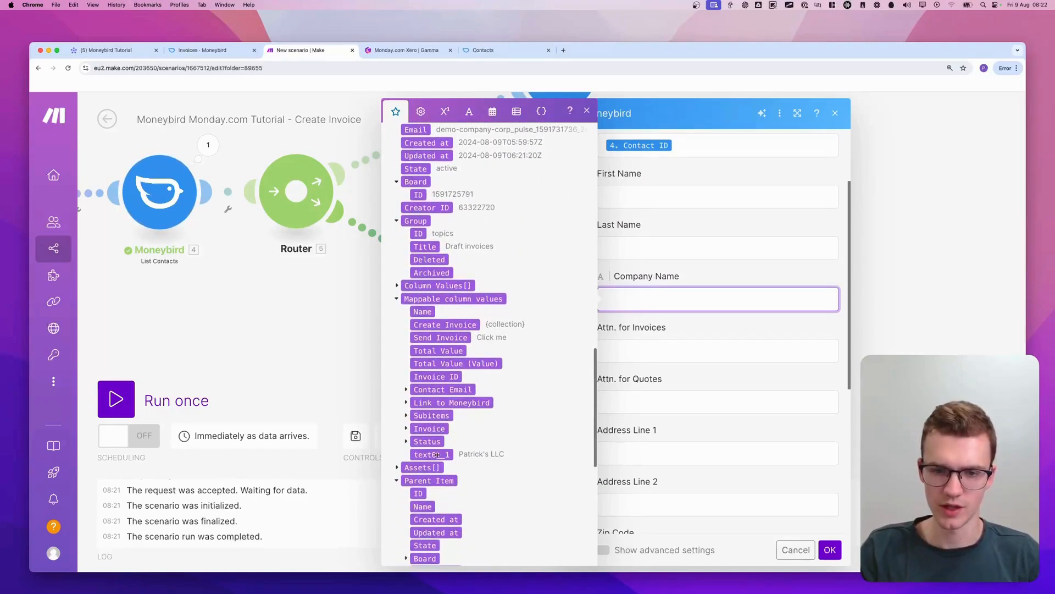
pyautogui.click(437, 454)
pyautogui.click(786, 299)
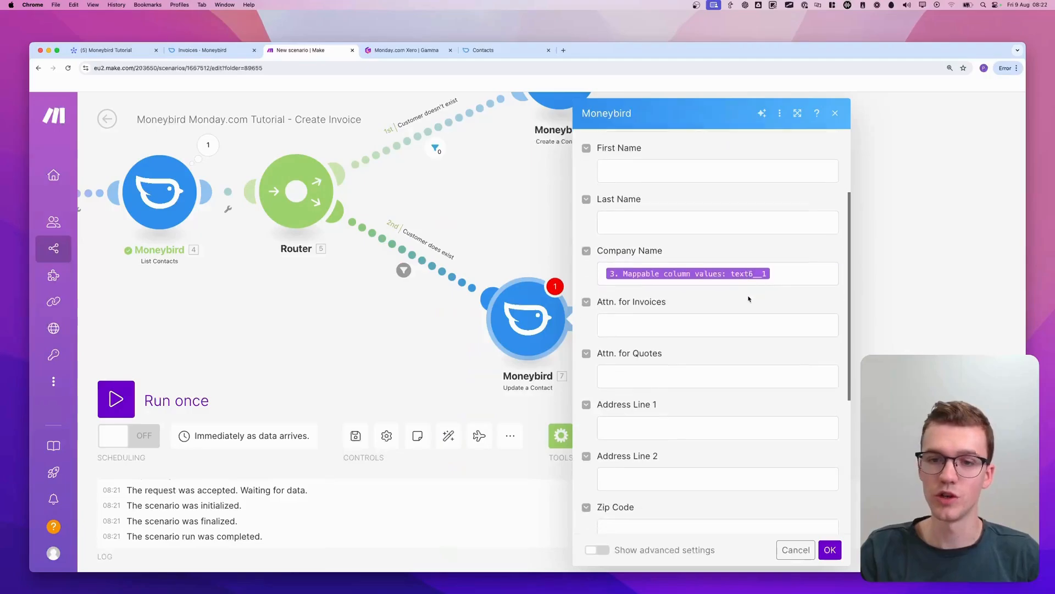
pyautogui.scroll(-5, 749, 298)
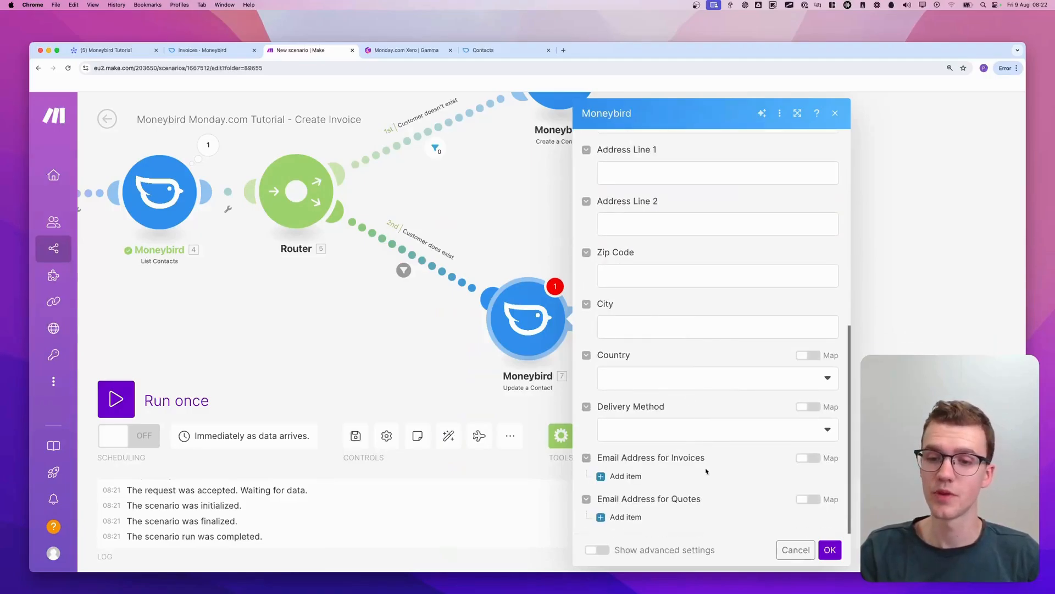
pyautogui.click(830, 550)
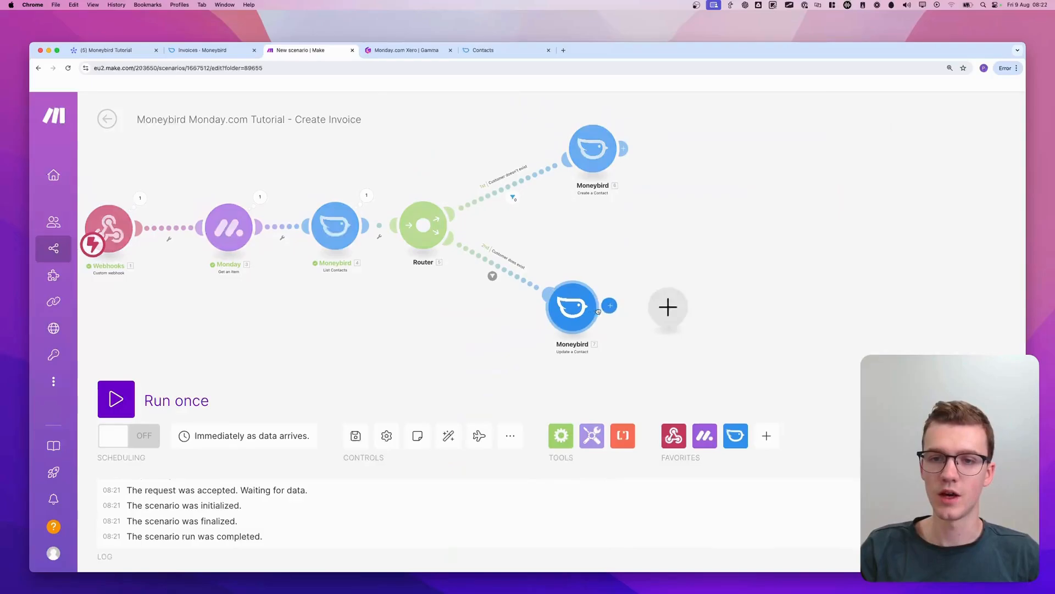
# Reposition the Update a Contact module so it sits neatly below the Create a Contact module
pyautogui.moveTo(575, 313); pyautogui.dragTo(590, 309)
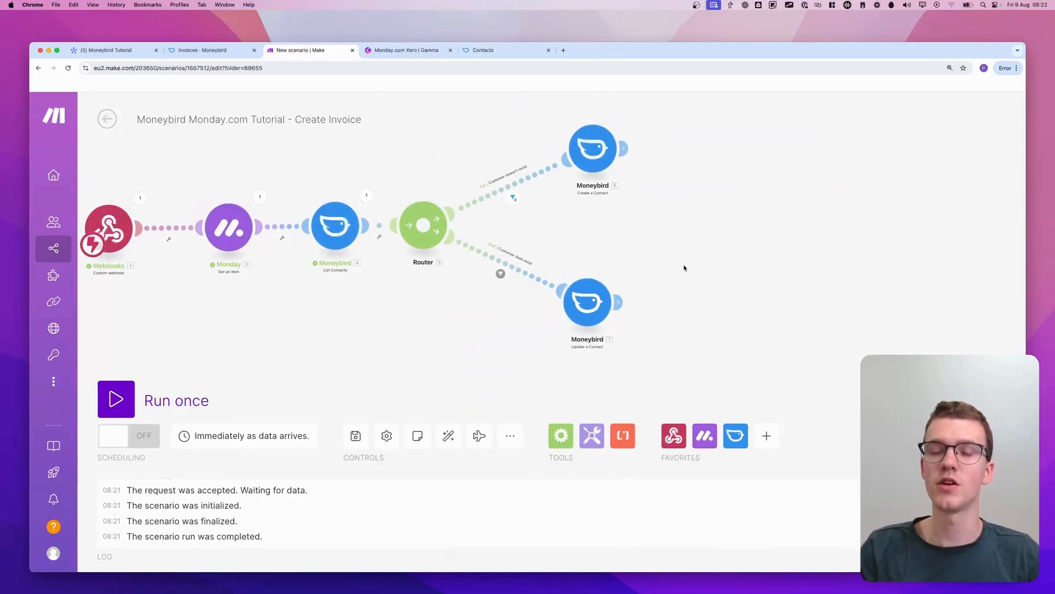
pyautogui.scroll(1, 675, 188)
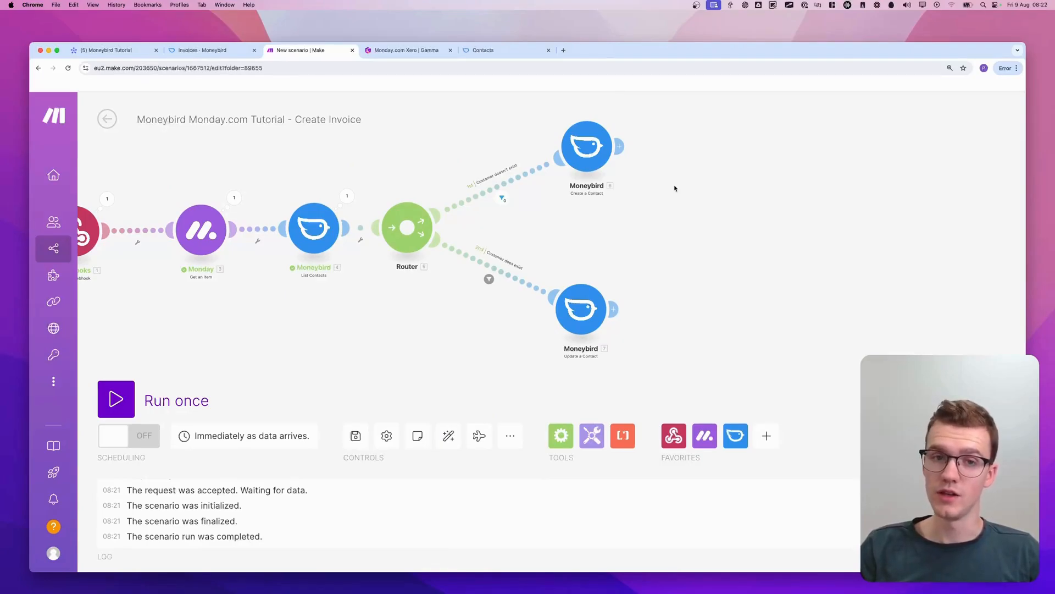
pyautogui.hscroll(-1, 675, 188)
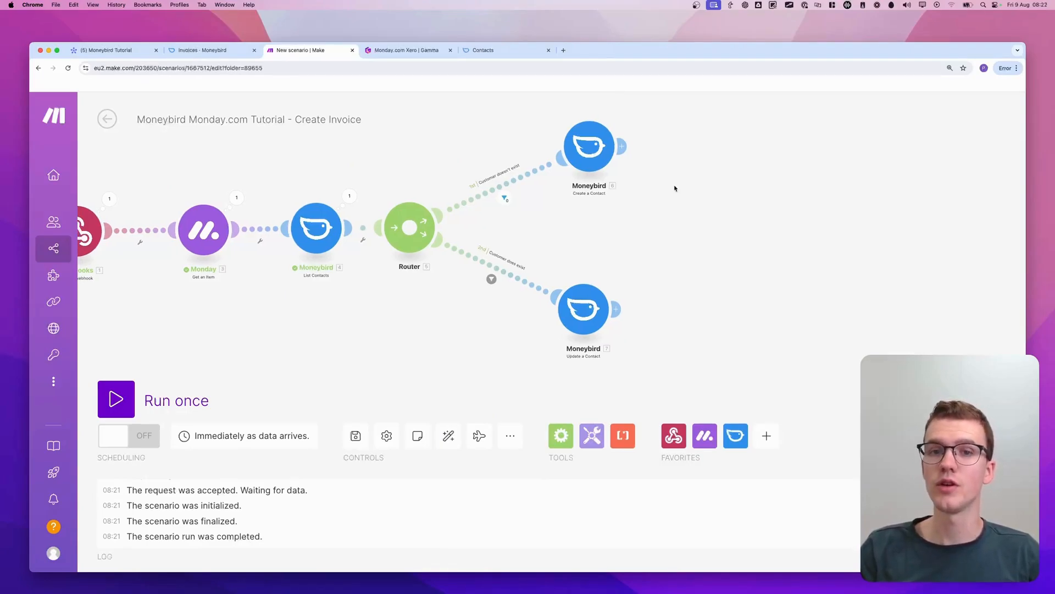
pyautogui.hscroll(-2, 343, 295)
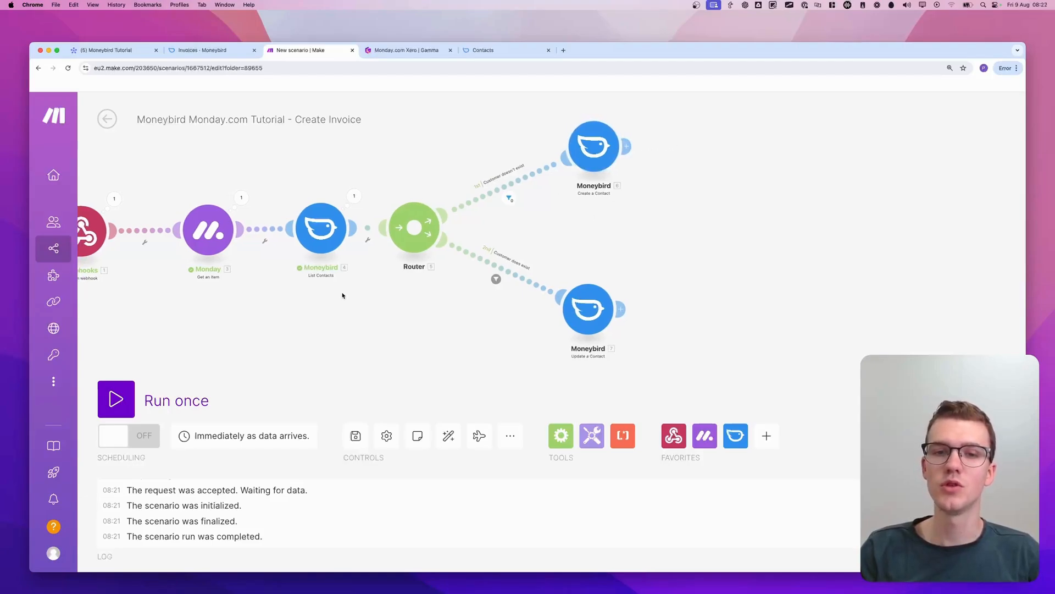
pyautogui.scroll(-1, 564, 240)
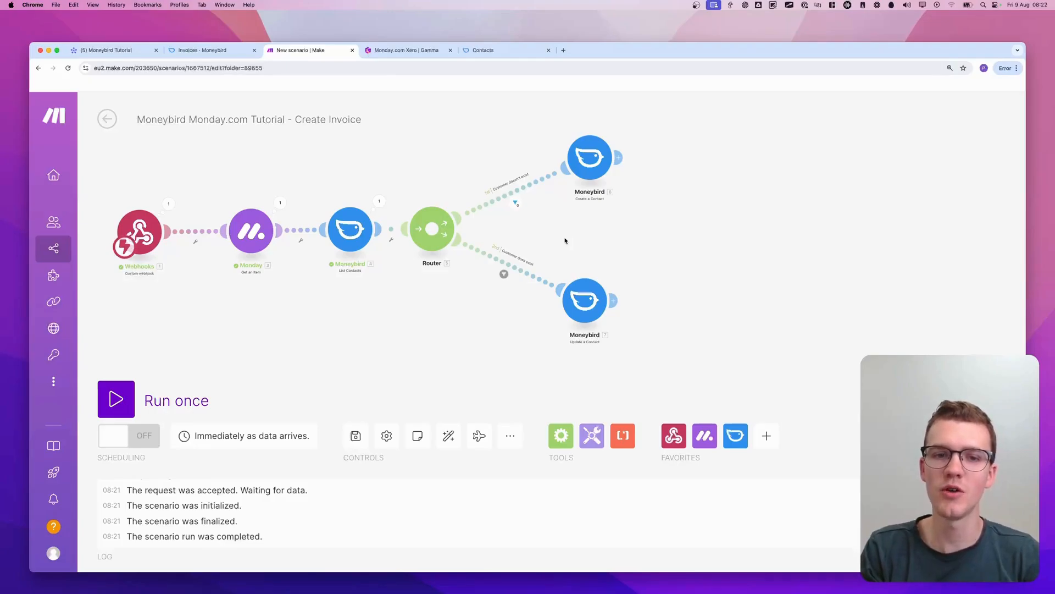
# Start a single scenario run and clear the Contact Email of the Marketing Agency Services item in monday.com
pyautogui.click(116, 399)
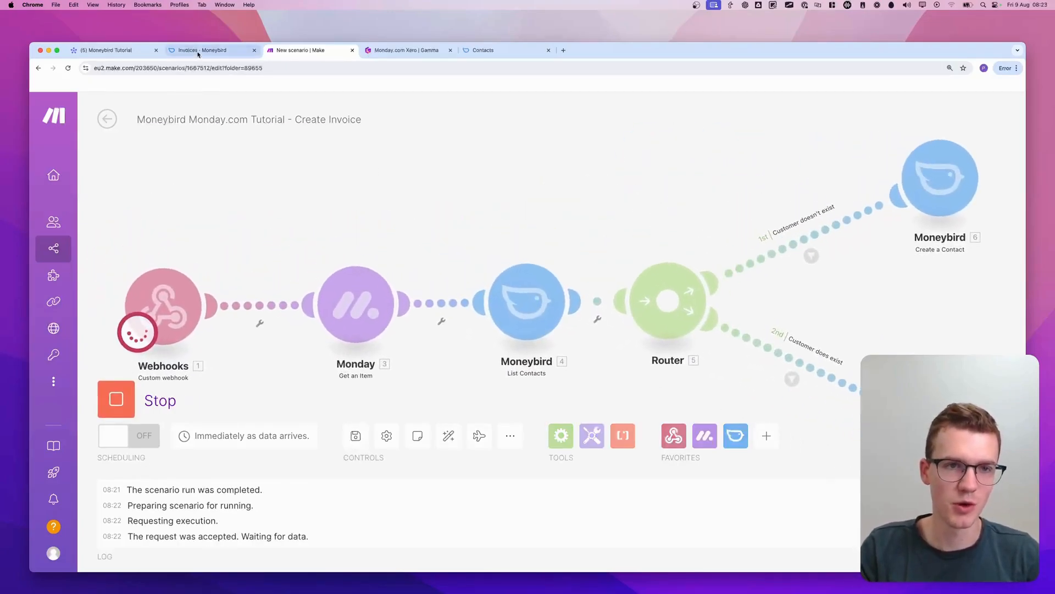
pyautogui.click(107, 50)
pyautogui.click(572, 279)
pyautogui.click(707, 231)
pyautogui.hscroll(10, 707, 231)
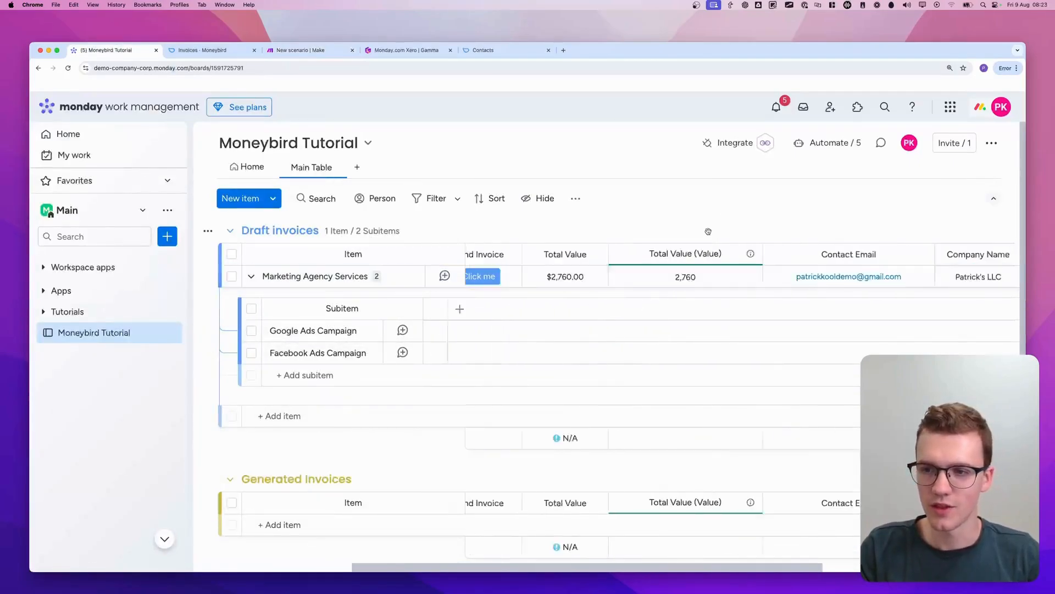
pyautogui.click(627, 283)
pyautogui.click(627, 283)
pyautogui.click(628, 277)
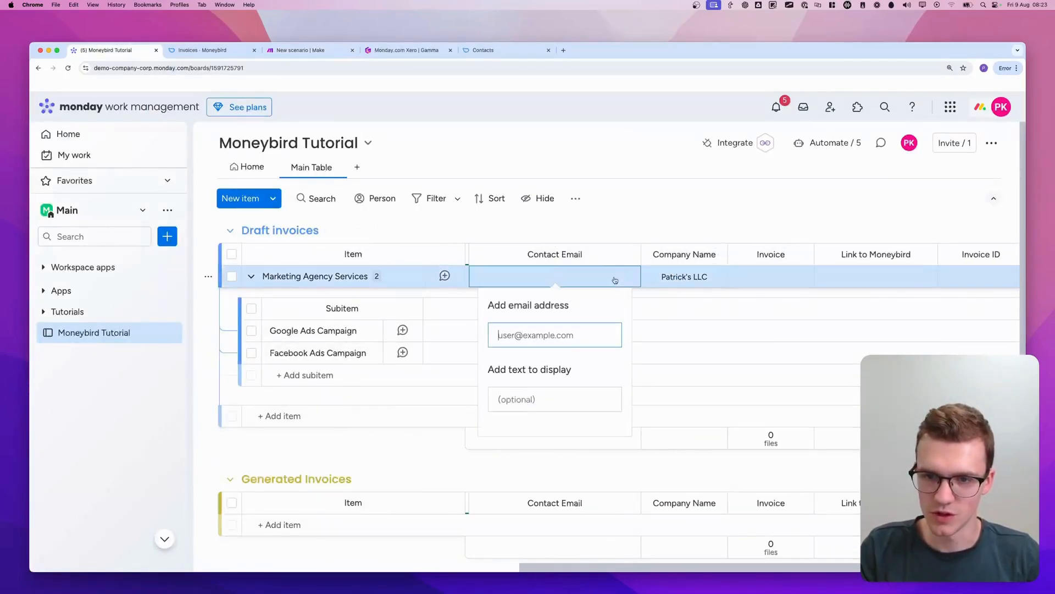
pyautogui.click(613, 236)
# Reset the Marketing Agency Services status to Draft, trigger Create Invoice, and return to Make
pyautogui.hscroll(-10, 660, 275)
pyautogui.click(609, 277)
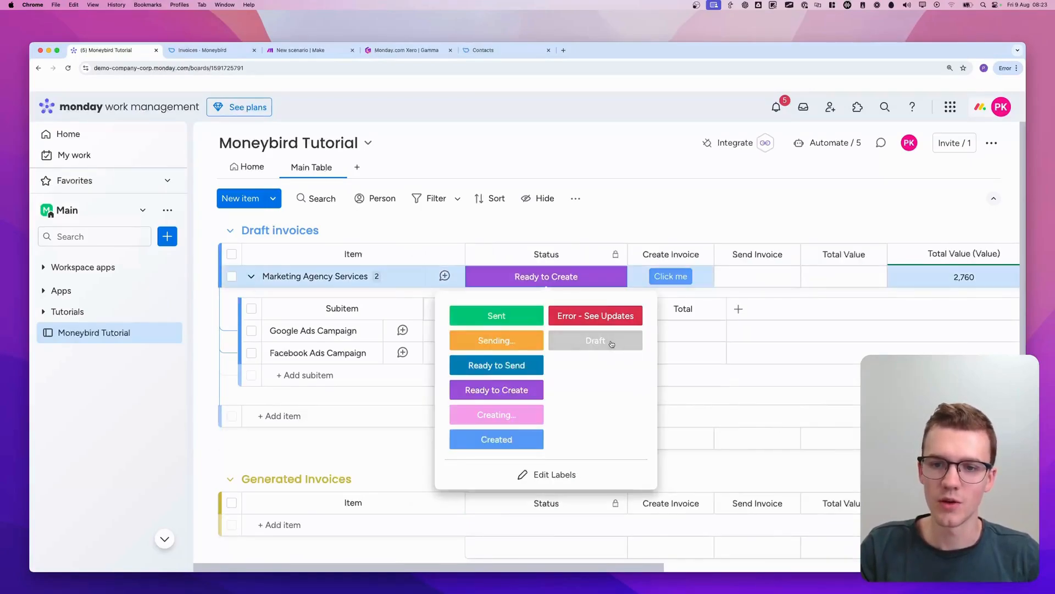
pyautogui.click(594, 340)
pyautogui.click(303, 50)
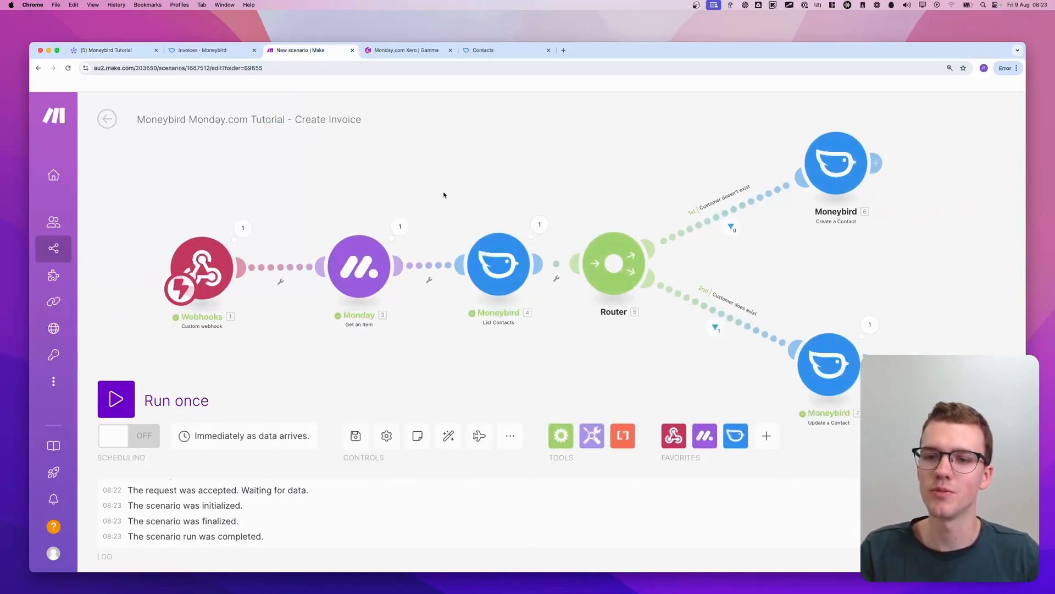
# Inspect the List Contacts input and output bundles and the Webhooks event data from the latest run
pyautogui.click(530, 221)
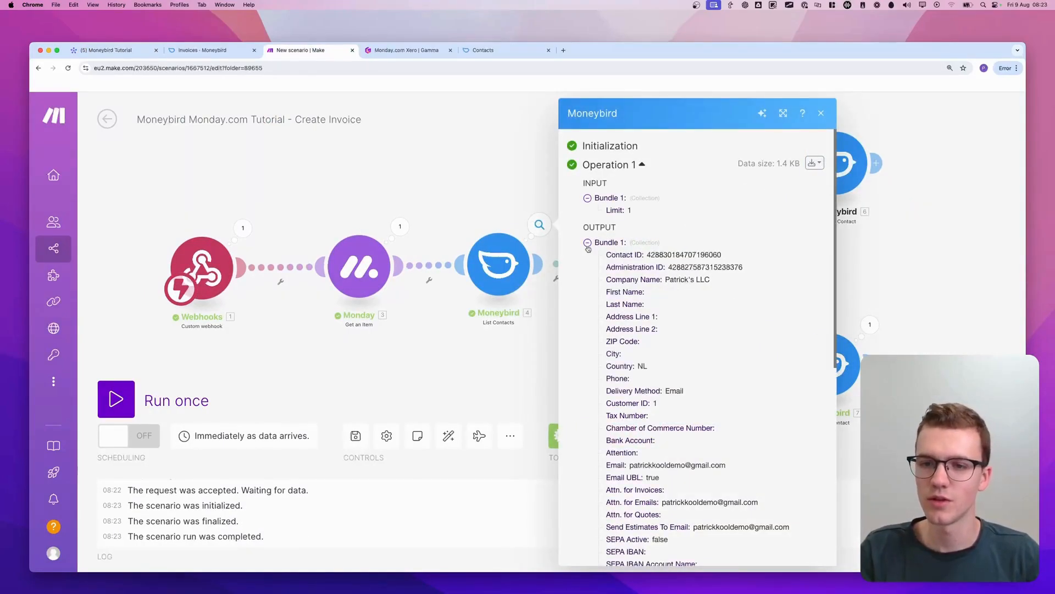
pyautogui.click(241, 228)
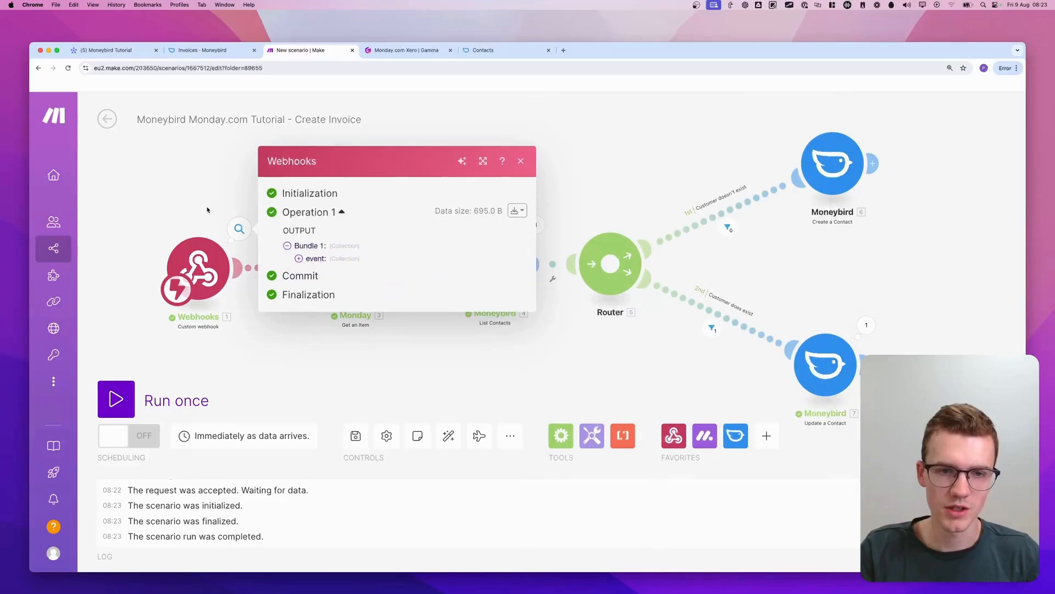
pyautogui.click(324, 259)
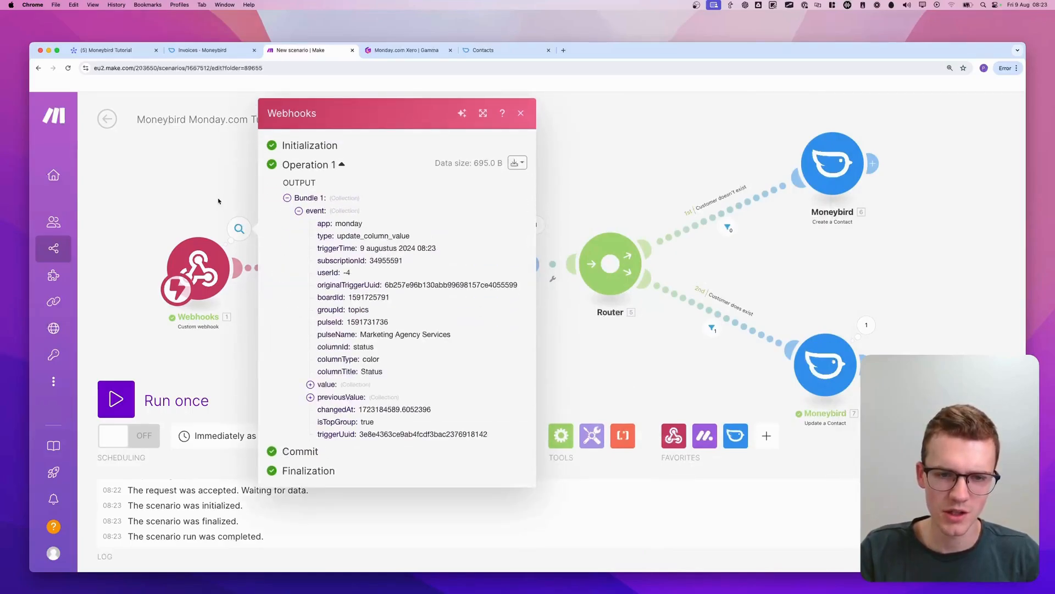
pyautogui.click(218, 202)
# Start another single scenario run, trigger it by resetting the Marketing Agency Services status to Draft and requesting Create Invoice in monday.com, and return to Make
pyautogui.click(116, 398)
pyautogui.click(138, 52)
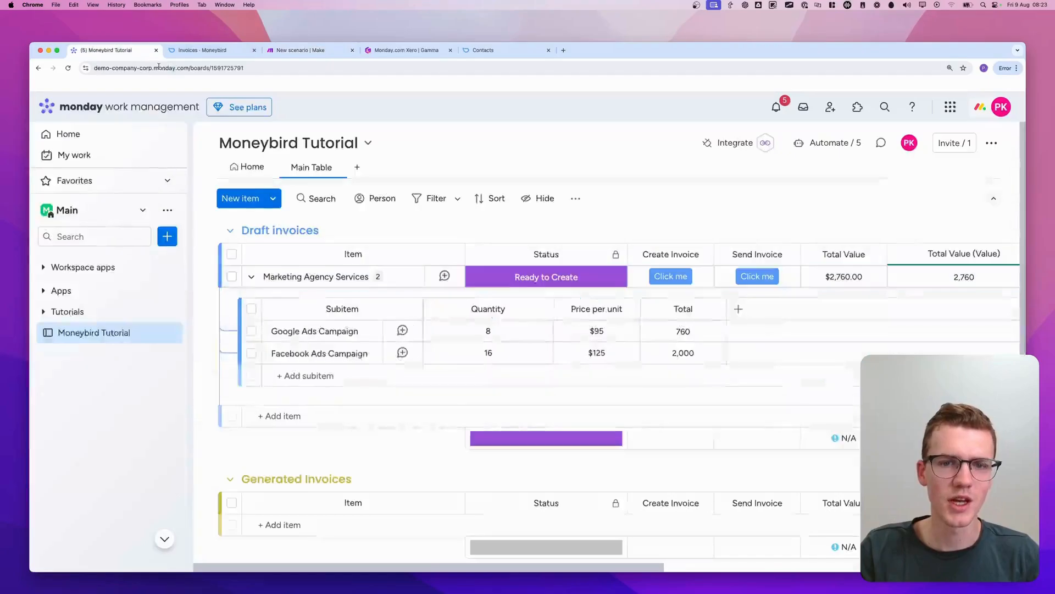
pyautogui.hscroll(10, 550, 250)
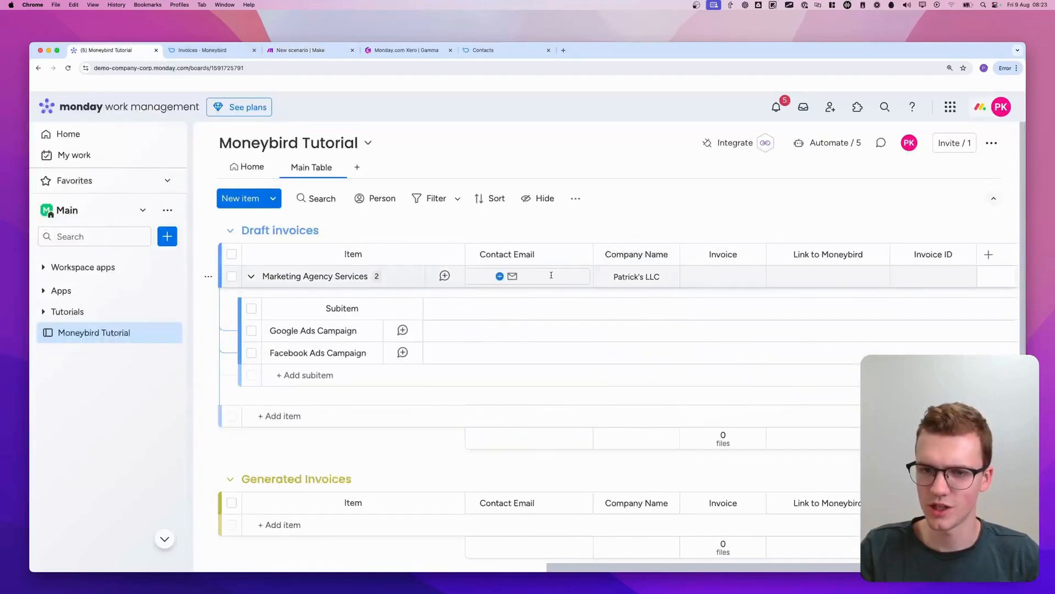
pyautogui.hscroll(-10, 551, 274)
pyautogui.click(593, 338)
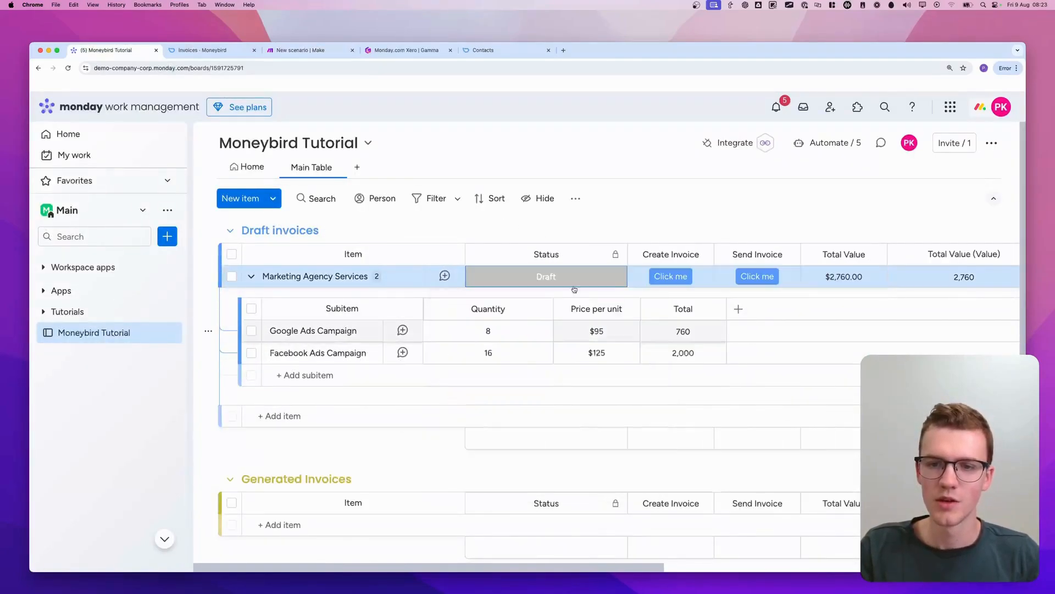
pyautogui.click(588, 282)
pyautogui.click(665, 279)
pyautogui.click(300, 51)
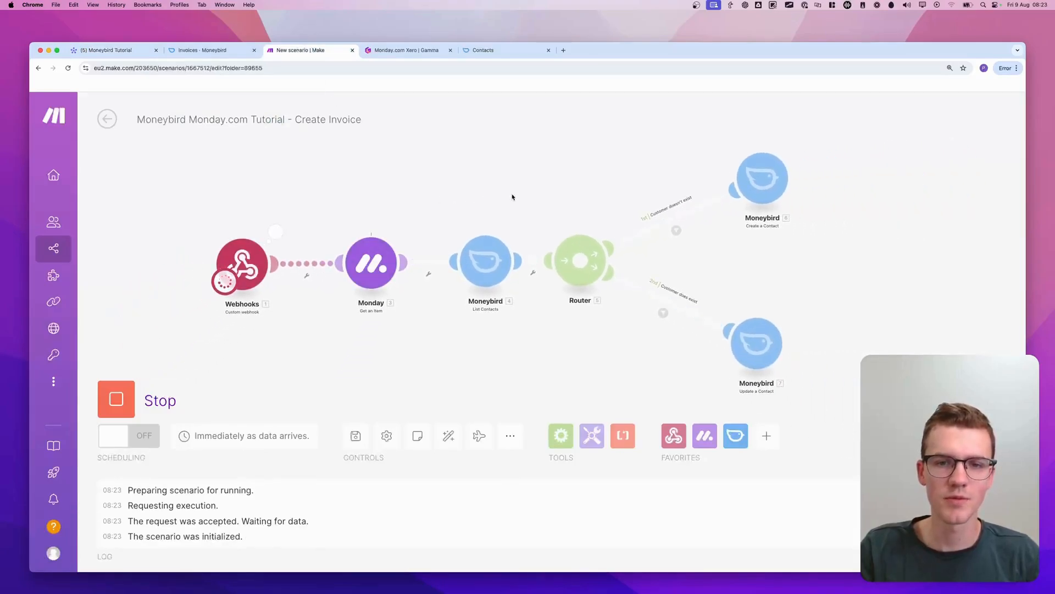
pyautogui.click(520, 227)
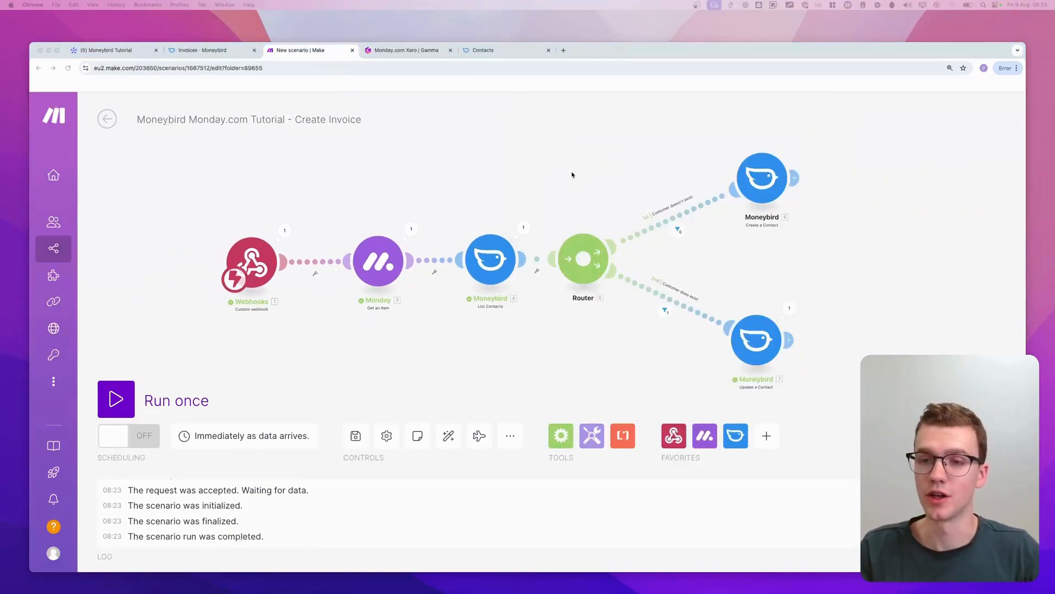
# Review the query and limit settings of the List Contacts module without changing them
pyautogui.moveTo(516, 220)
pyautogui.mouseDown()
pyautogui.moveTo(466, 316)
pyautogui.moveTo(511, 223)
pyautogui.moveTo(702, 269)
pyautogui.moveTo(682, 222)
pyautogui.moveTo(541, 224)
pyautogui.moveTo(823, 250)
pyautogui.moveTo(574, 256)
pyautogui.mouseUp()
pyautogui.click(507, 261)
pyautogui.click(506, 261)
pyautogui.moveTo(563, 336)
pyautogui.mouseDown()
pyautogui.moveTo(596, 346)
pyautogui.moveTo(561, 336)
pyautogui.mouseUp()
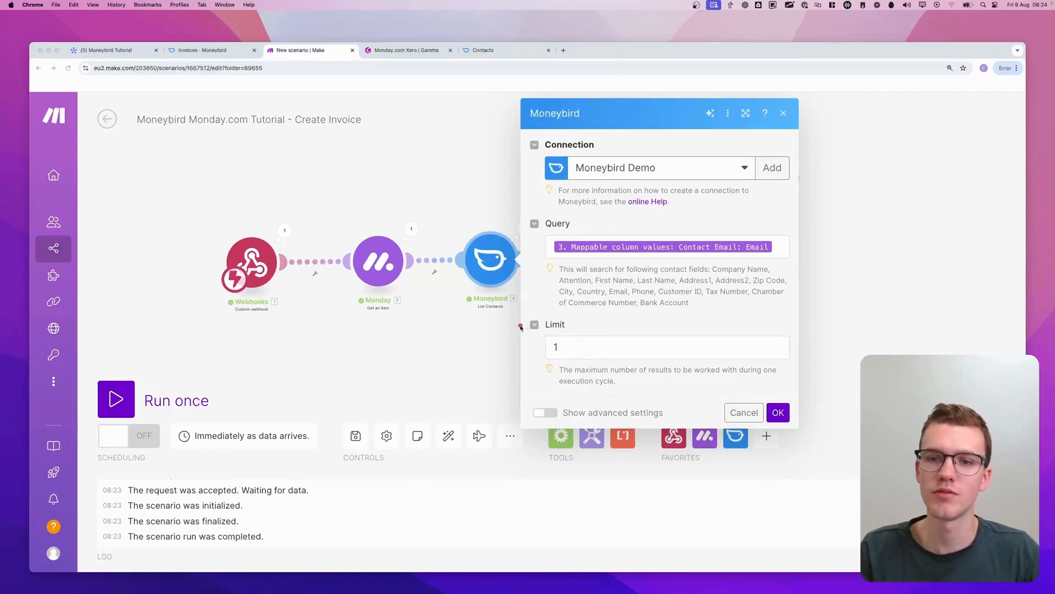
pyautogui.press('Escape')
pyautogui.press('Escape')
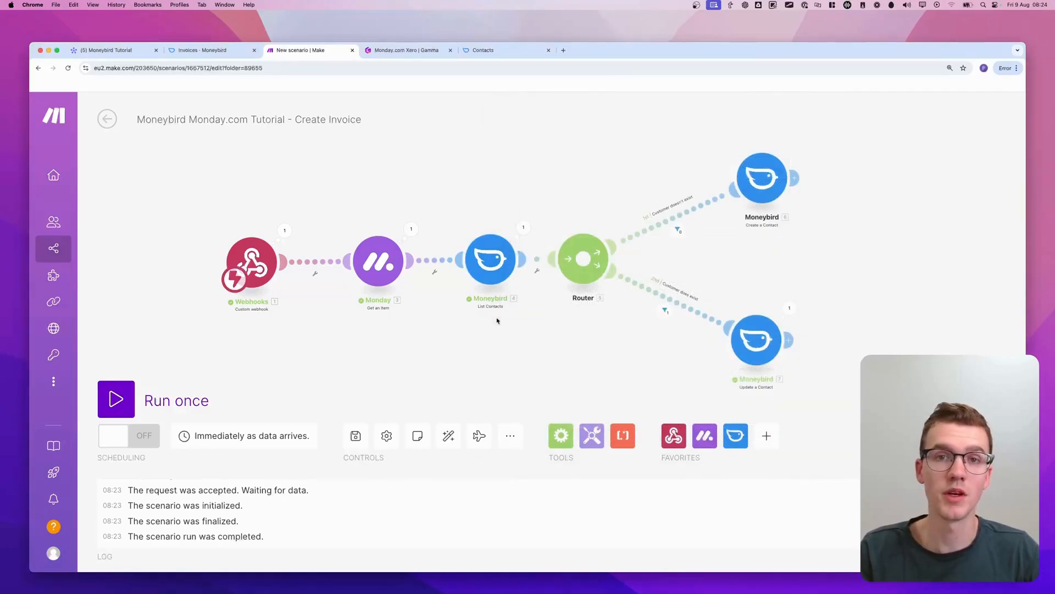
# Move List Contacts, the Router and both contact modules together, leaving a wide gap after the Monday Get an Item module
pyautogui.moveTo(514, 335); pyautogui.dragTo(495, 286)
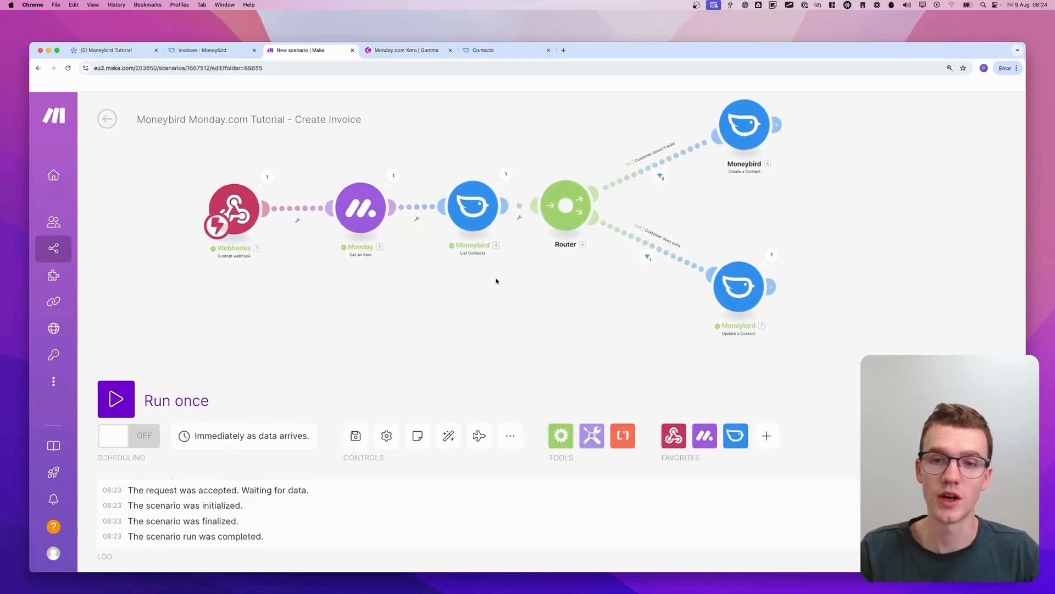
pyautogui.scroll(2, 816, 139)
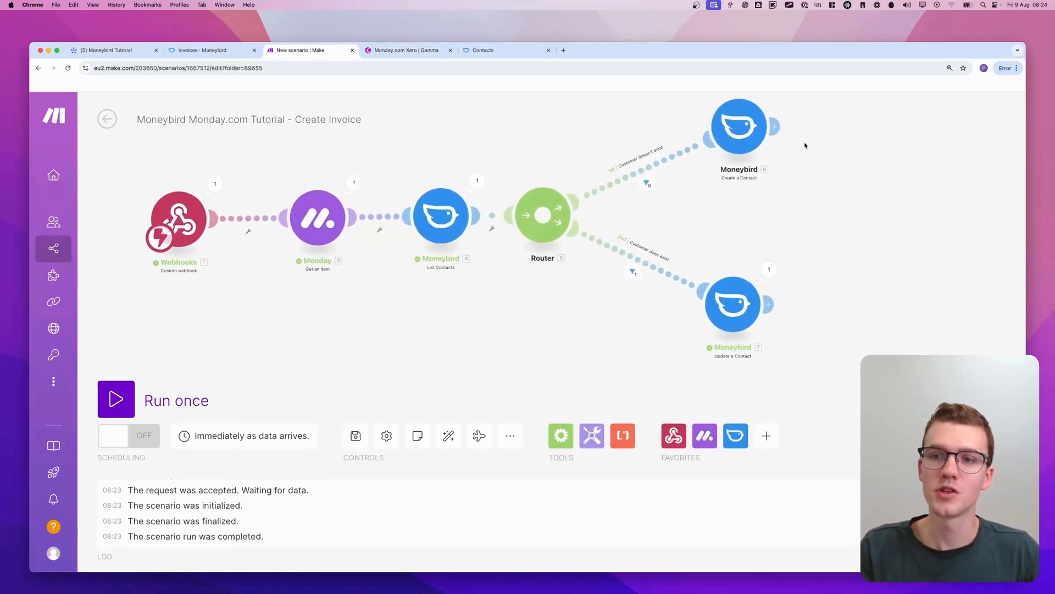
pyautogui.scroll(-2, 808, 158)
pyautogui.moveTo(810, 165); pyautogui.dragTo(805, 185)
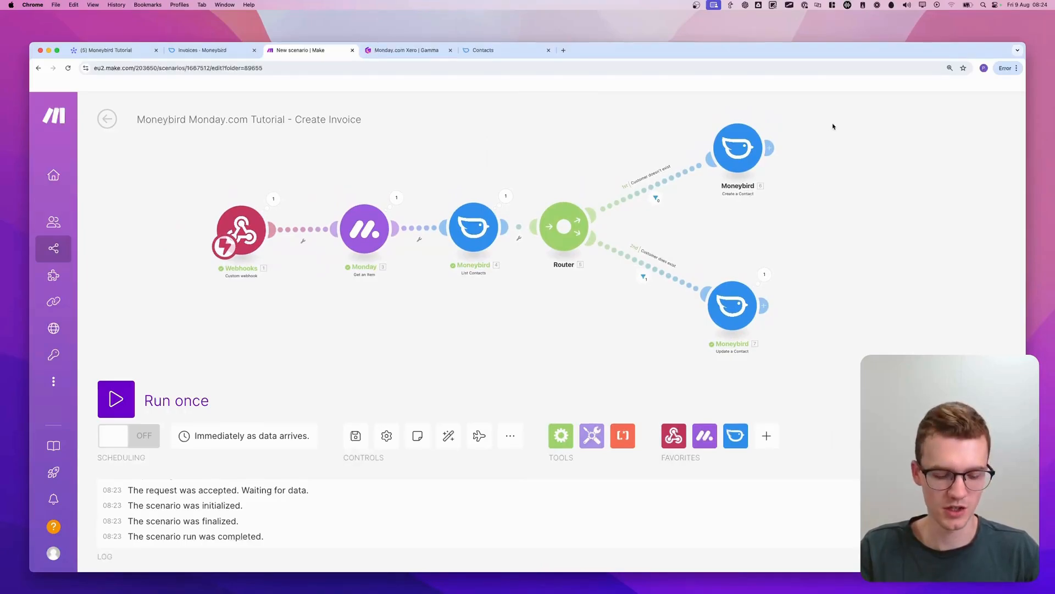
pyautogui.moveTo(837, 120); pyautogui.dragTo(460, 368)
pyautogui.moveTo(490, 242); pyautogui.dragTo(667, 242)
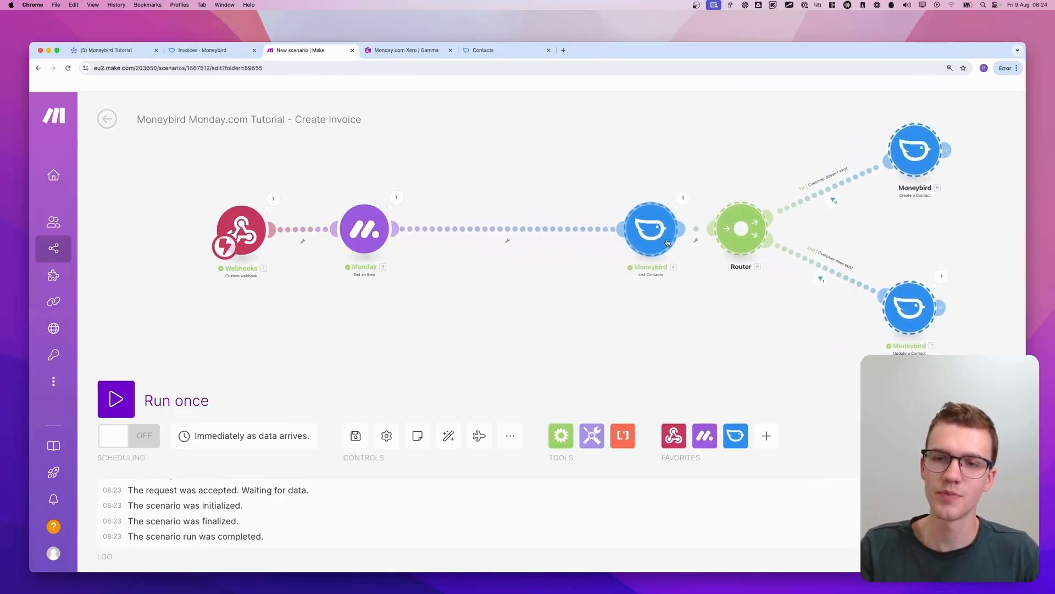
# Unlink List Contacts from the Monday Get an Item module and add a new Router directly after Get an Item
pyautogui.click(502, 229)
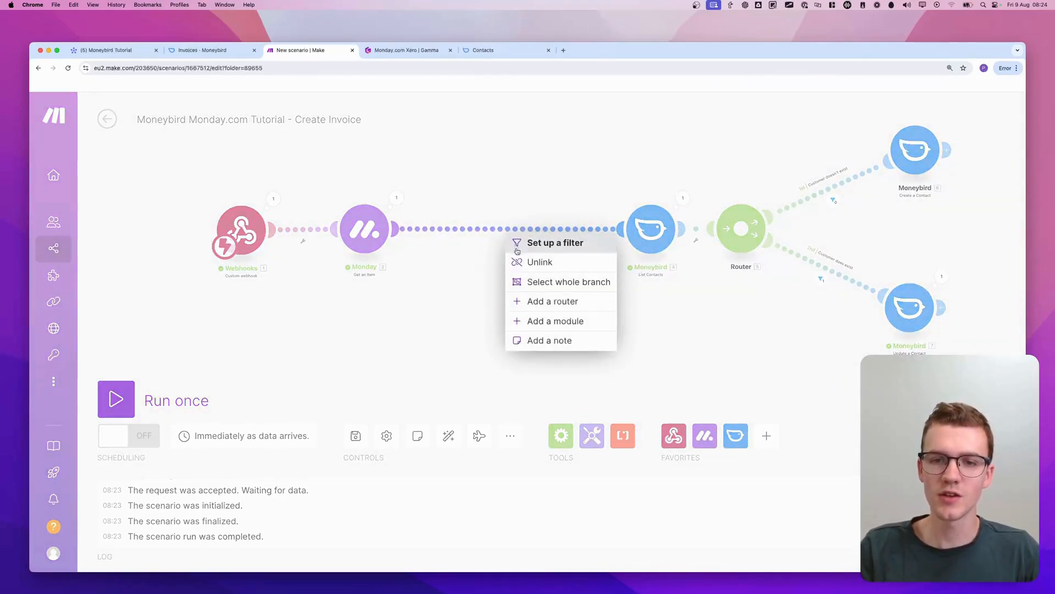
pyautogui.click(525, 262)
pyautogui.moveTo(358, 260)
pyautogui.mouseDown()
pyautogui.moveTo(582, 277)
pyautogui.moveTo(498, 170)
pyautogui.moveTo(302, 242)
pyautogui.moveTo(424, 260)
pyautogui.mouseUp()
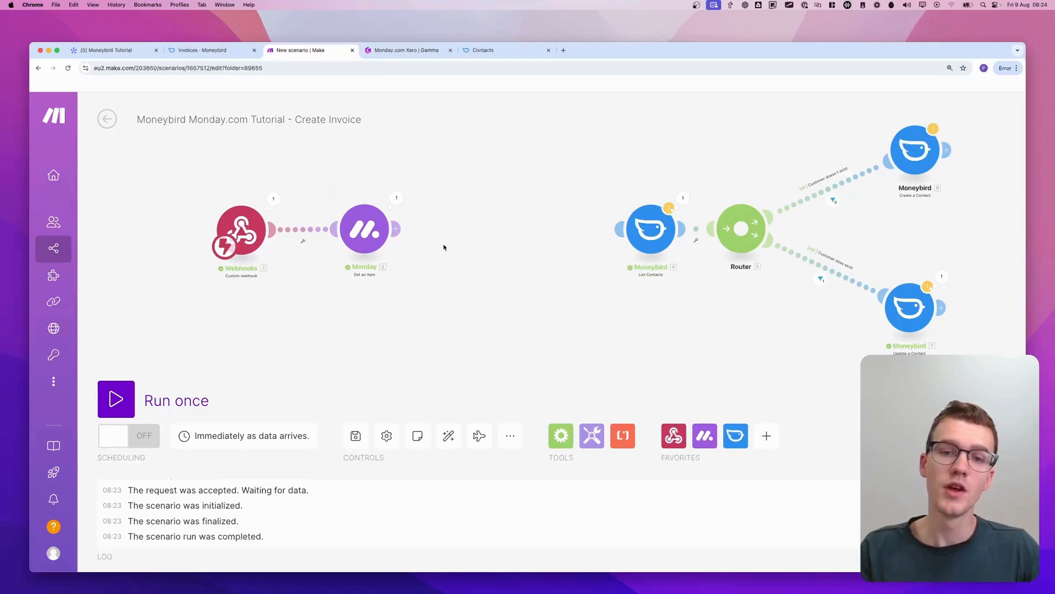
pyautogui.scroll(-3, 445, 245)
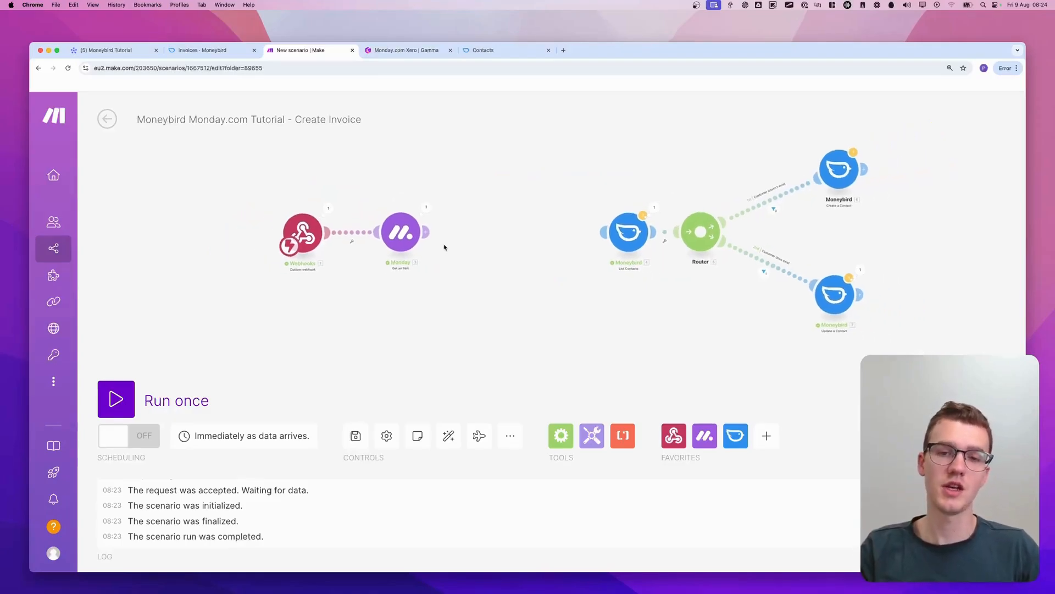
pyautogui.click(464, 236)
pyautogui.write('router')
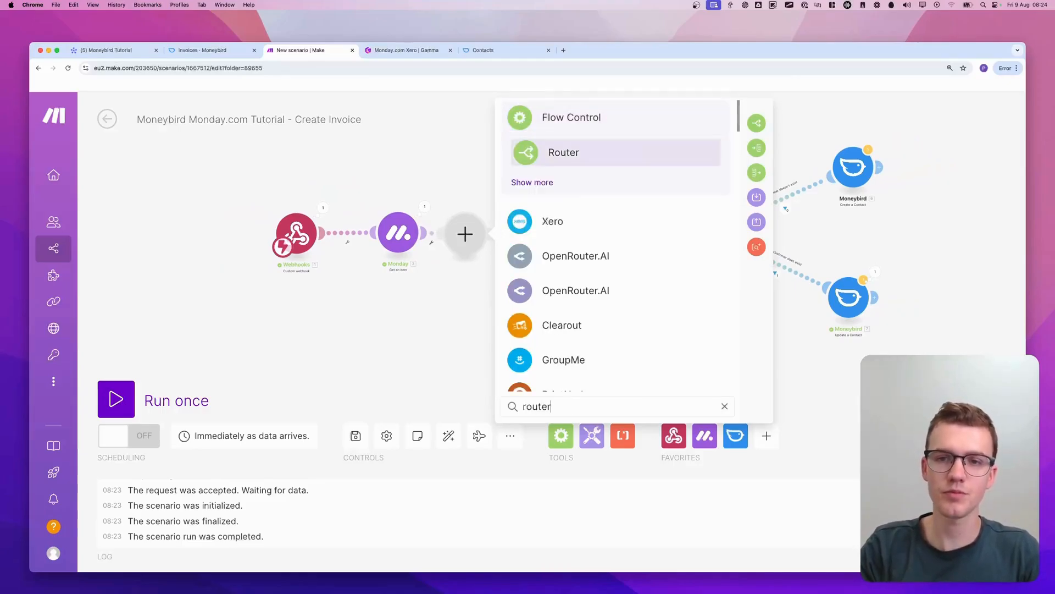
pyautogui.click(563, 153)
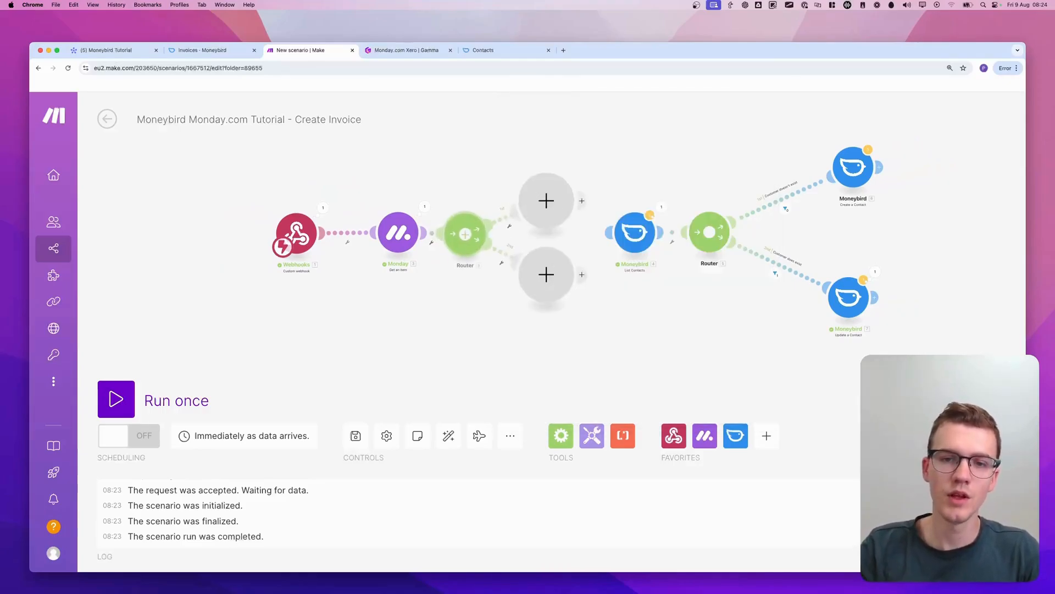
# Connect the new Router's first route directly to List Contacts by deleting the empty module between them
pyautogui.moveTo(573, 197); pyautogui.dragTo(610, 232)
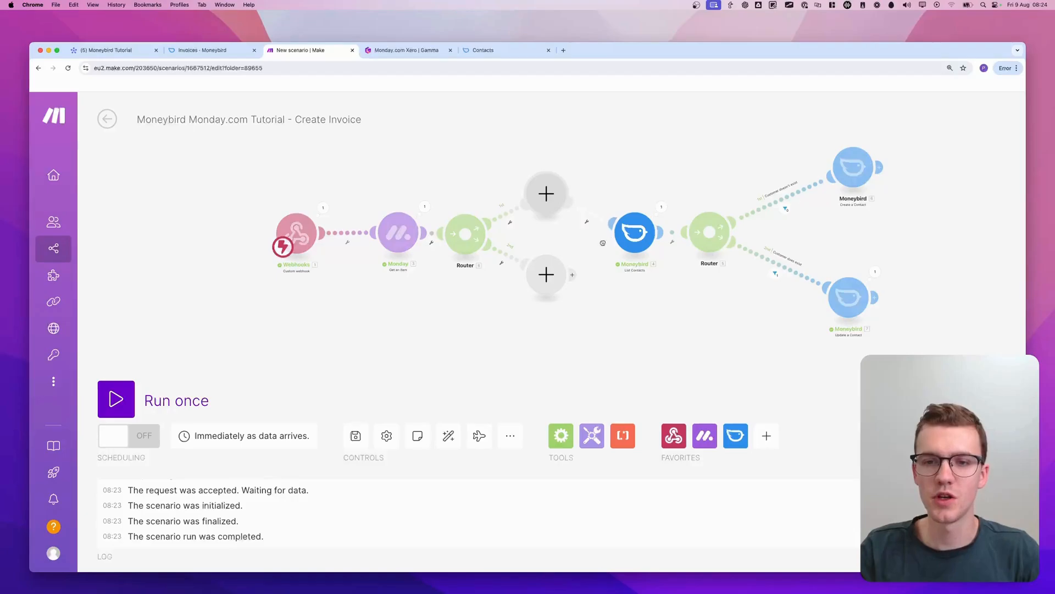
pyautogui.rightClick(548, 199)
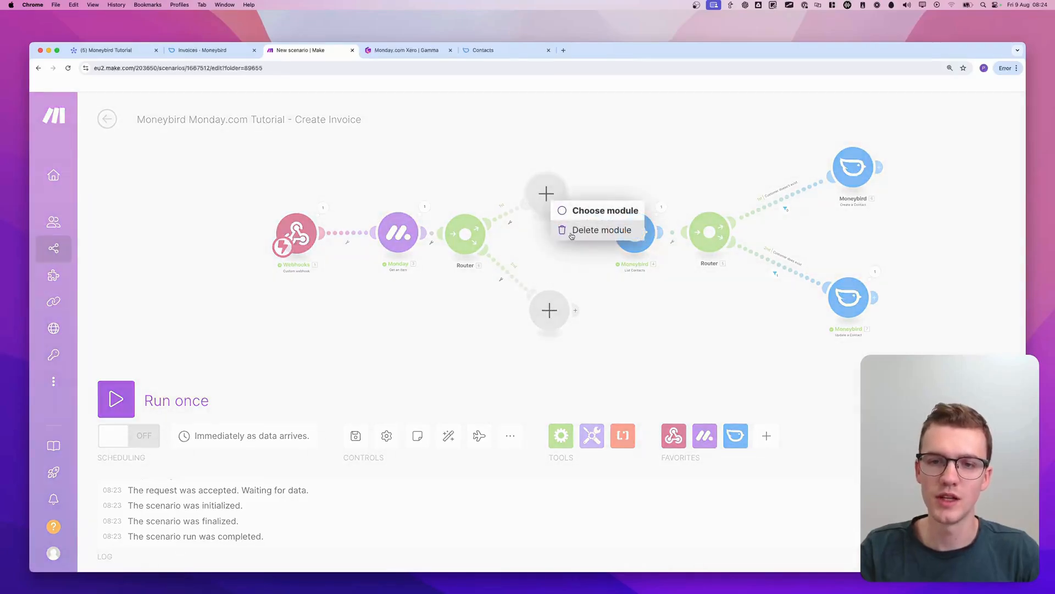
pyautogui.click(577, 228)
pyautogui.scroll(3, 533, 250)
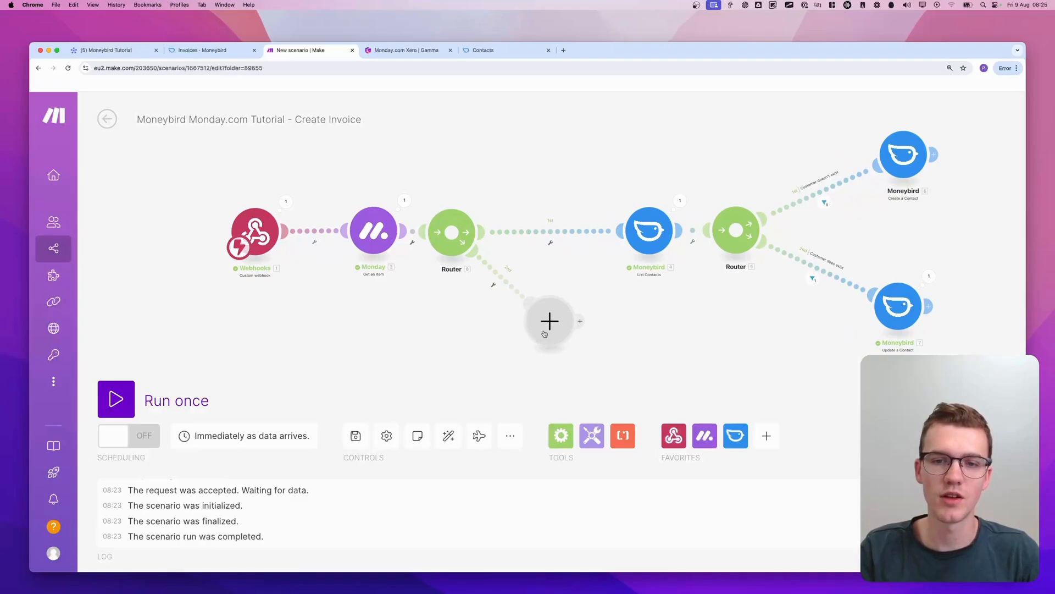
pyautogui.scroll(1, 553, 297)
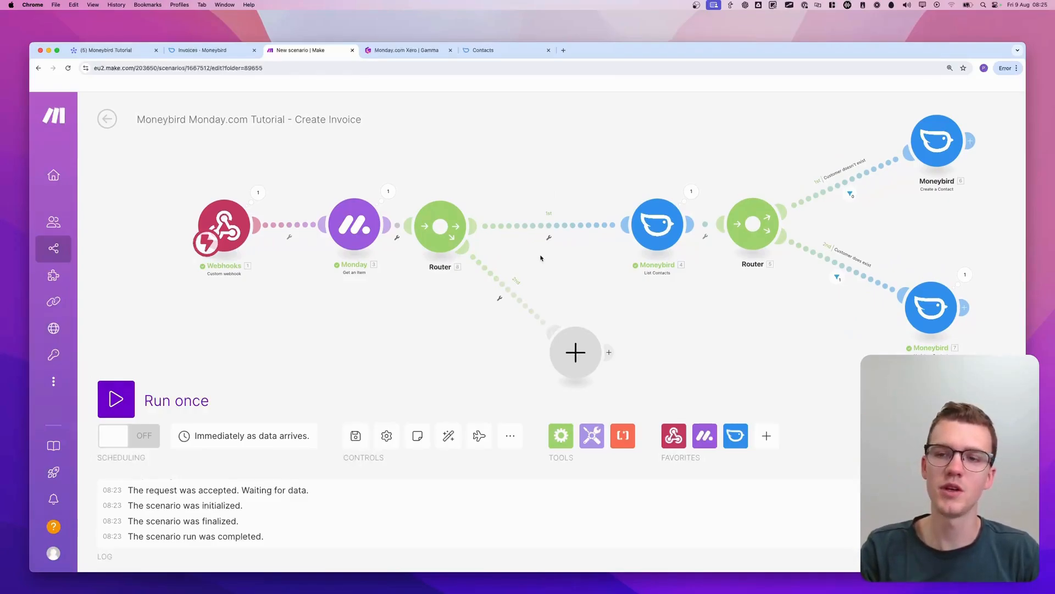
pyautogui.hscroll(-3, 540, 258)
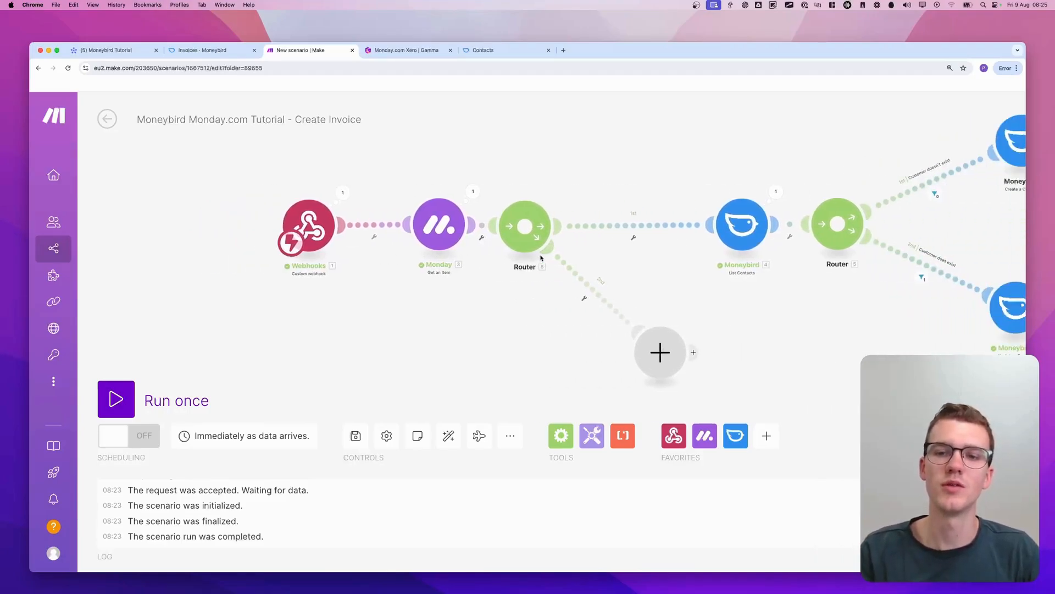
pyautogui.scroll(3, 540, 258)
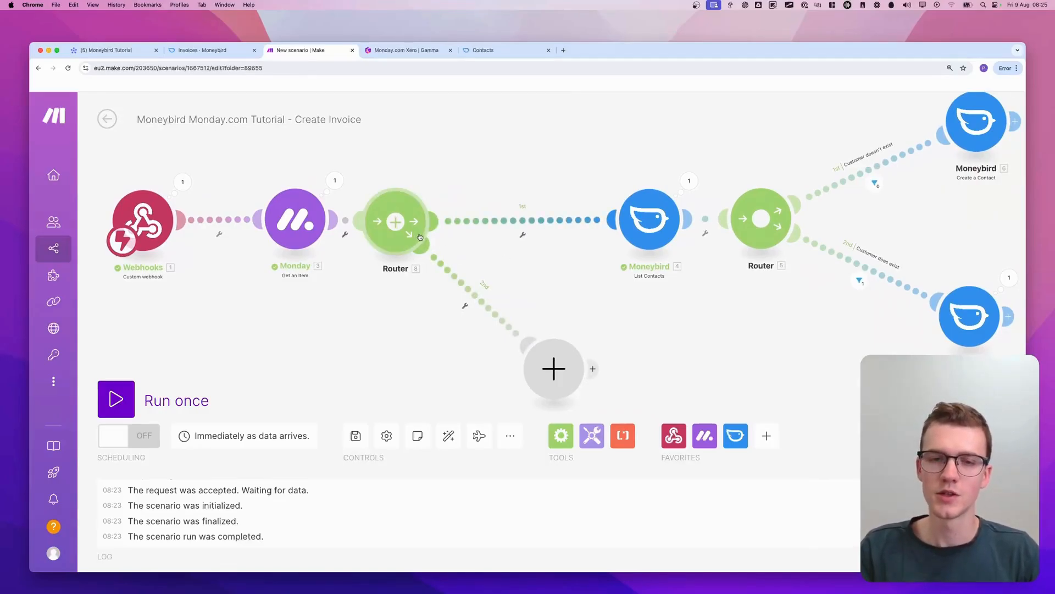
pyautogui.moveTo(420, 237); pyautogui.dragTo(426, 236)
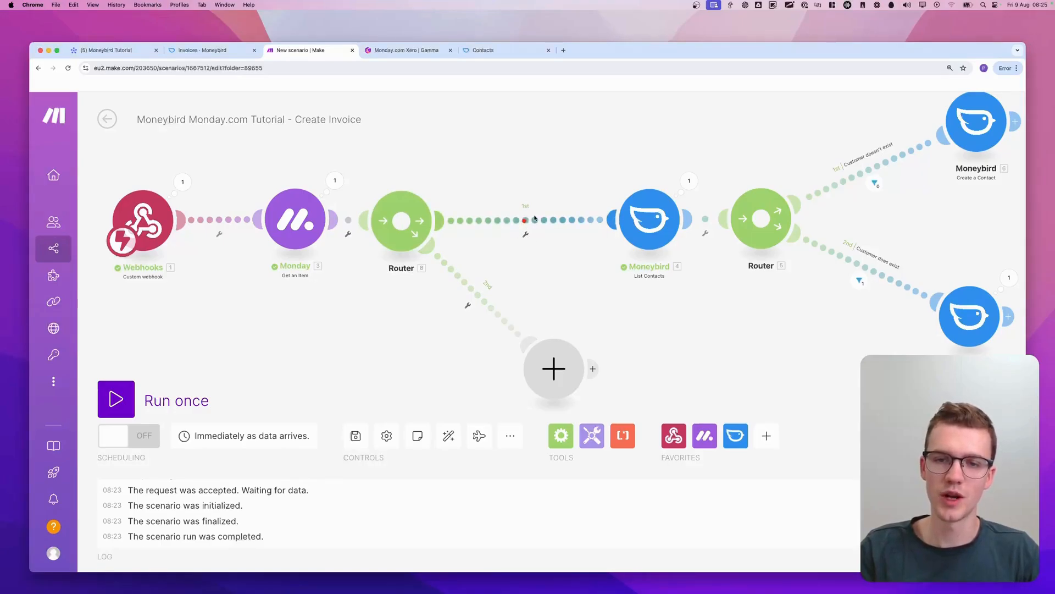
# Set up a filter on the route from the new Router to List Contacts, labelled "All data is filled in"
pyautogui.click(524, 235)
pyautogui.click(531, 267)
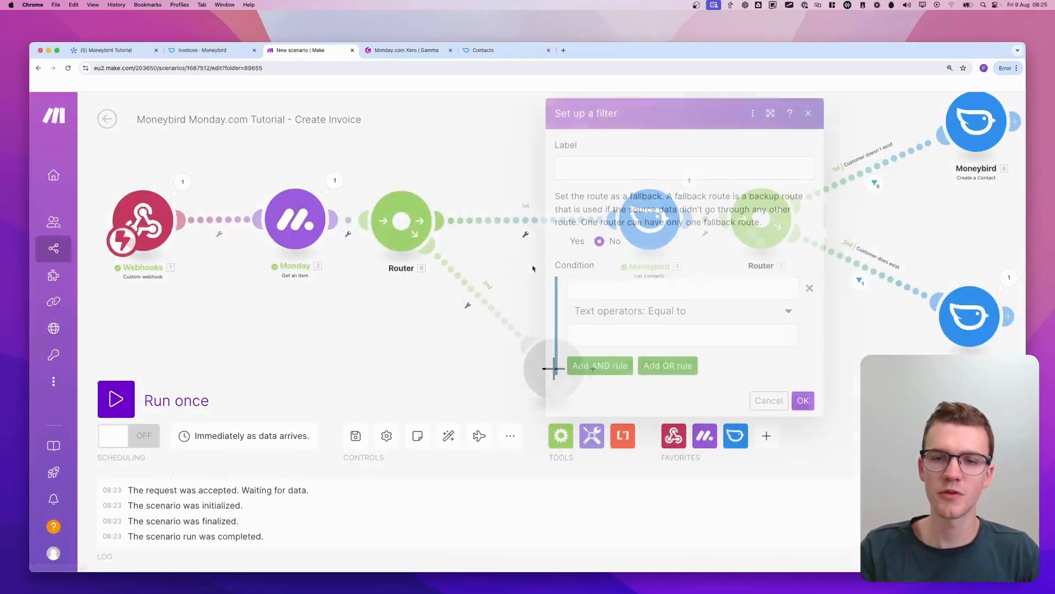
pyautogui.click(626, 169)
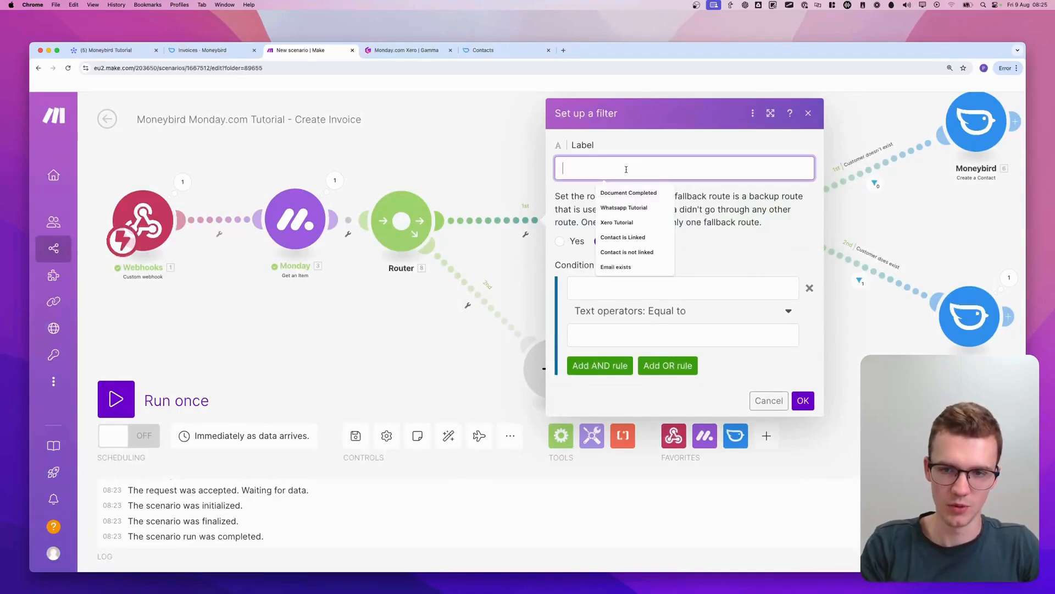
pyautogui.write('All')
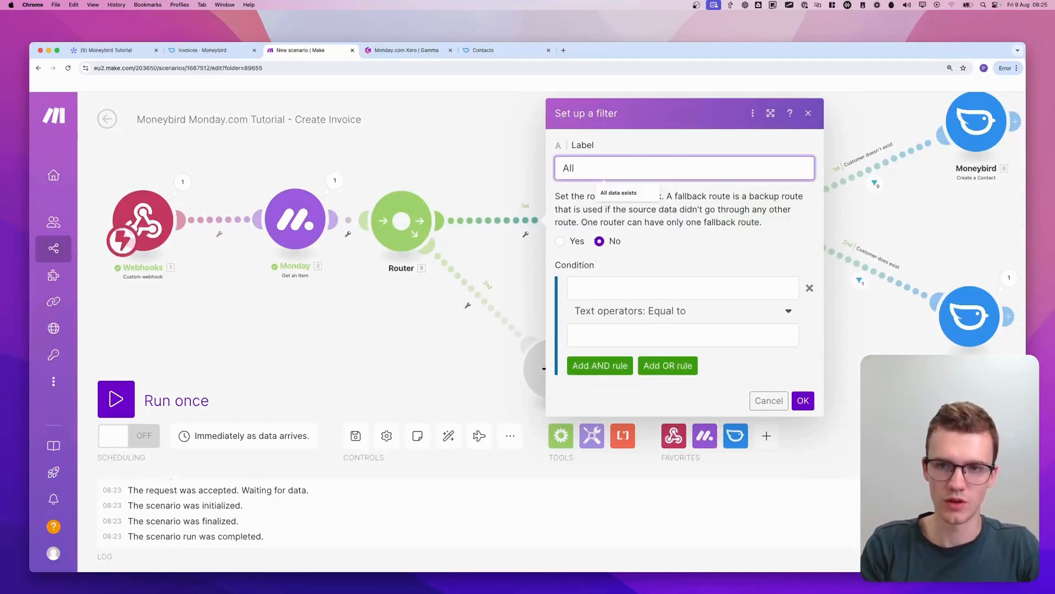
pyautogui.write(' data is e')
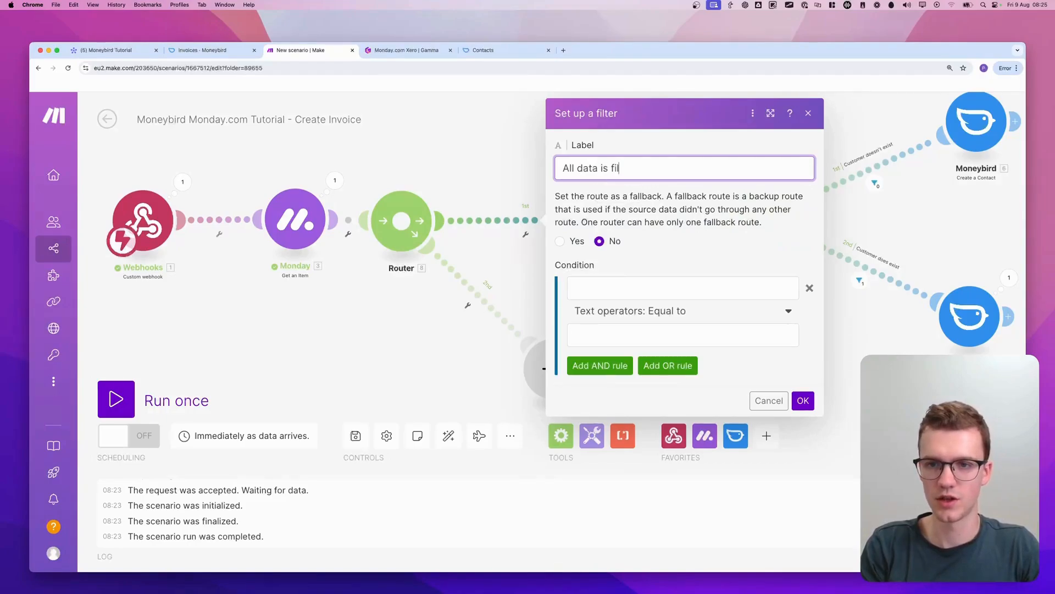
# Set the filter's first condition so that the Monday mappable column value text6__1 must exist
pyautogui.click(618, 280)
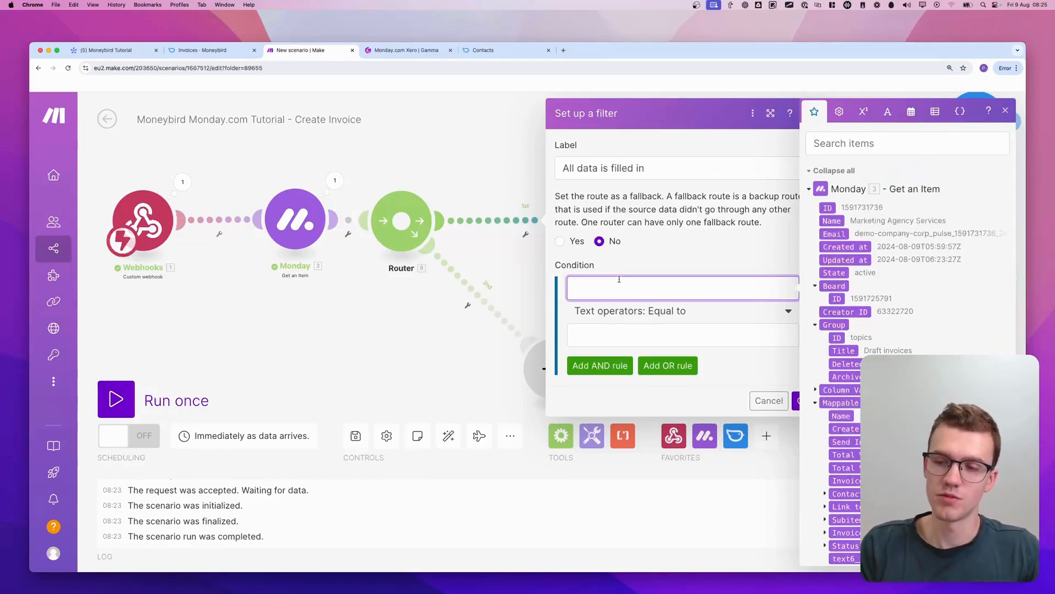
pyautogui.scroll(-3, 849, 478)
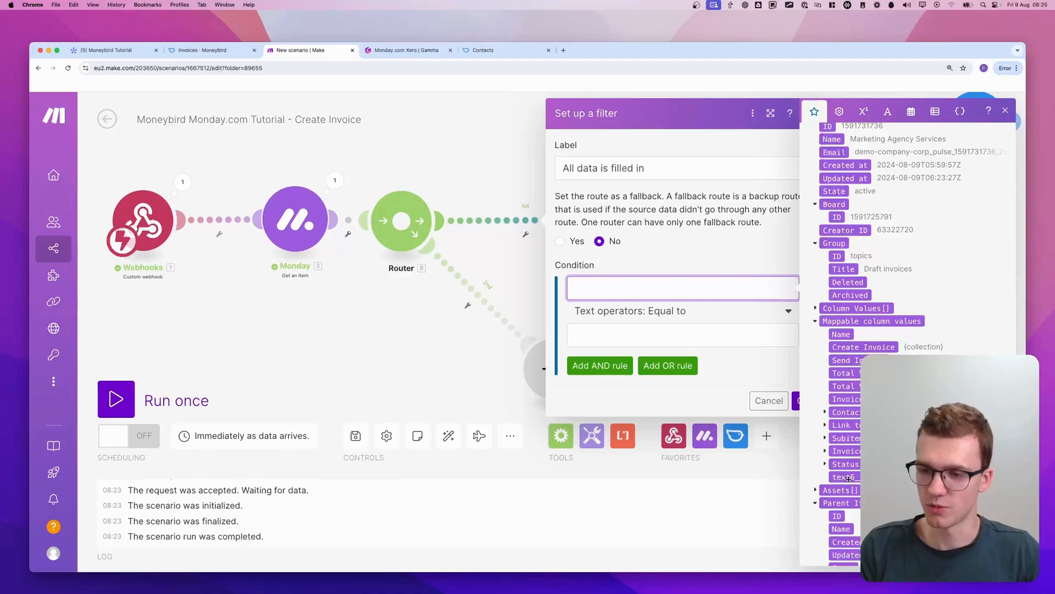
pyautogui.click(848, 478)
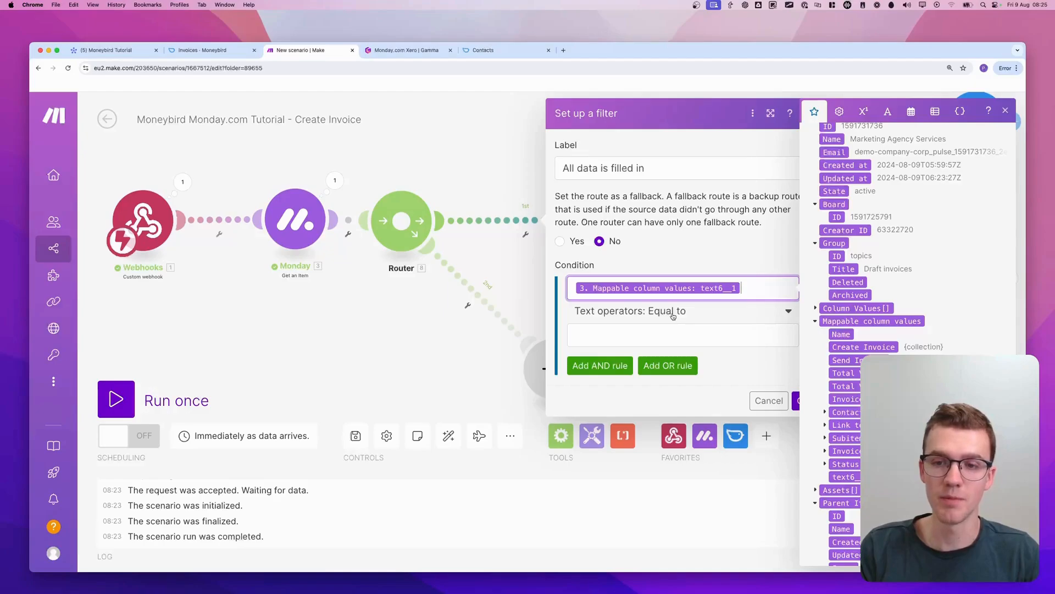
pyautogui.click(673, 316)
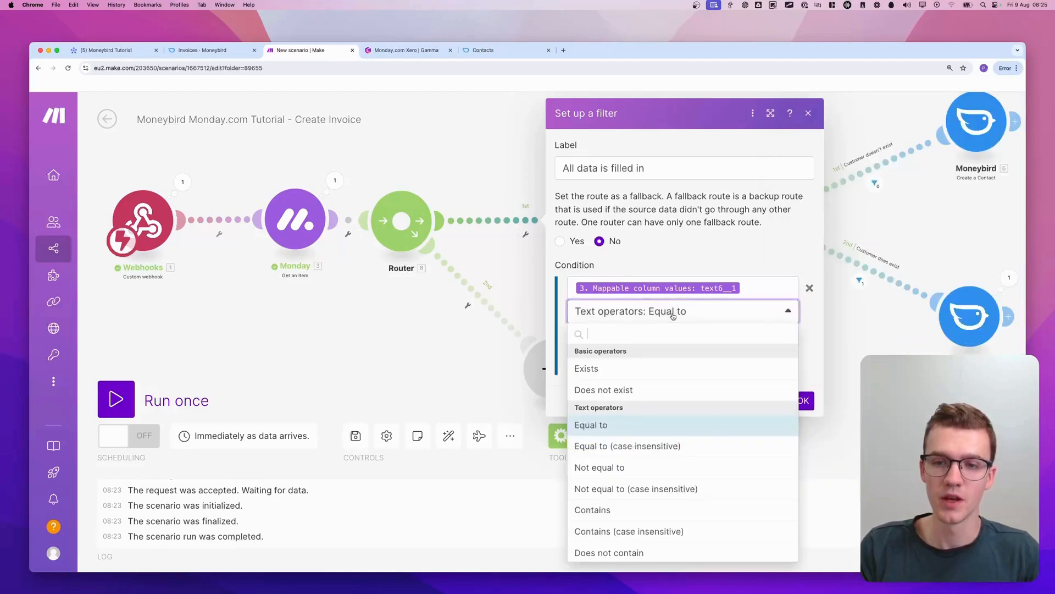
pyautogui.click(624, 367)
# Add an AND condition requiring the Email of the Monday mappable column value Contact Email to exist, and save the filter
pyautogui.click(609, 346)
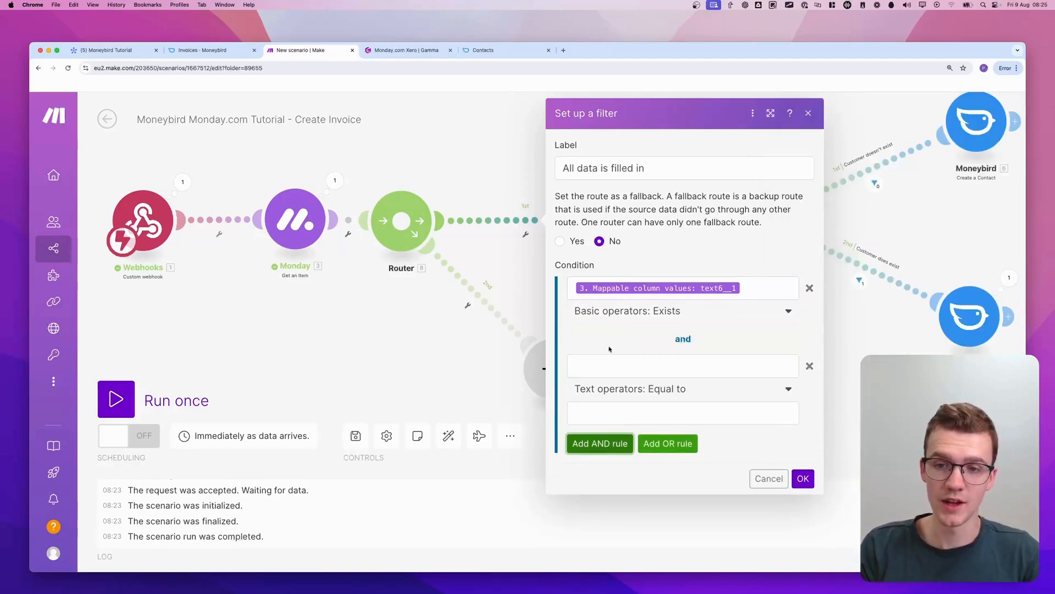
pyautogui.click(637, 368)
pyautogui.scroll(-10, 834, 367)
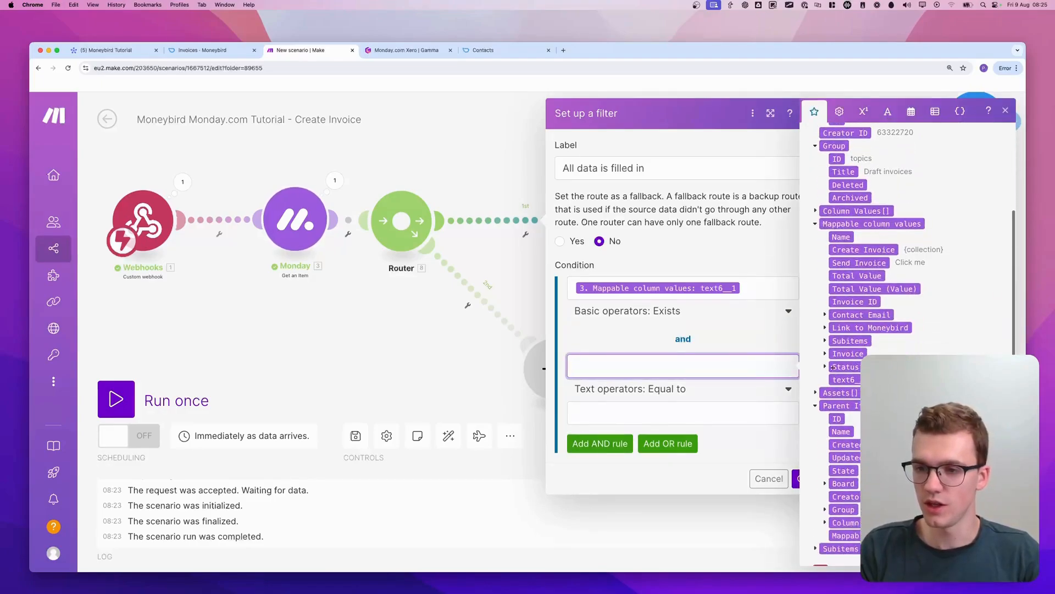
pyautogui.scroll(-3, 841, 363)
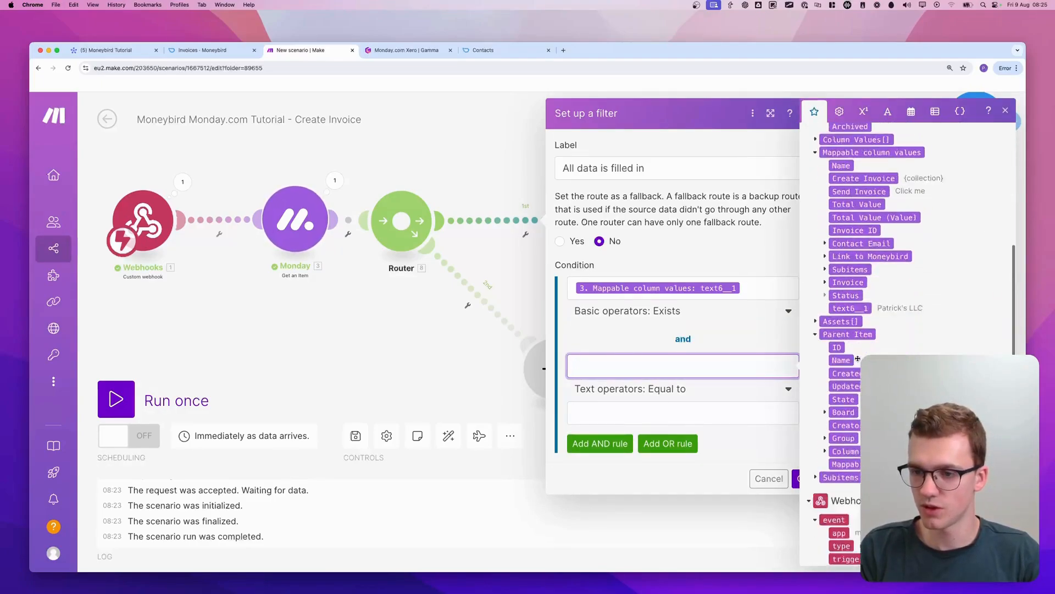
pyautogui.scroll(3, 833, 338)
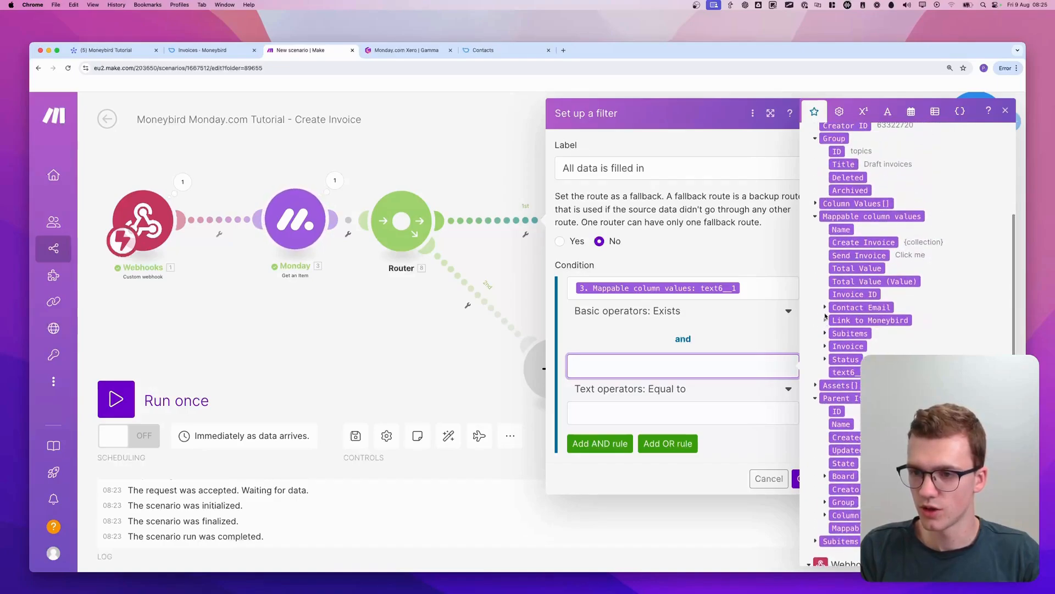
pyautogui.click(825, 307)
pyautogui.click(852, 320)
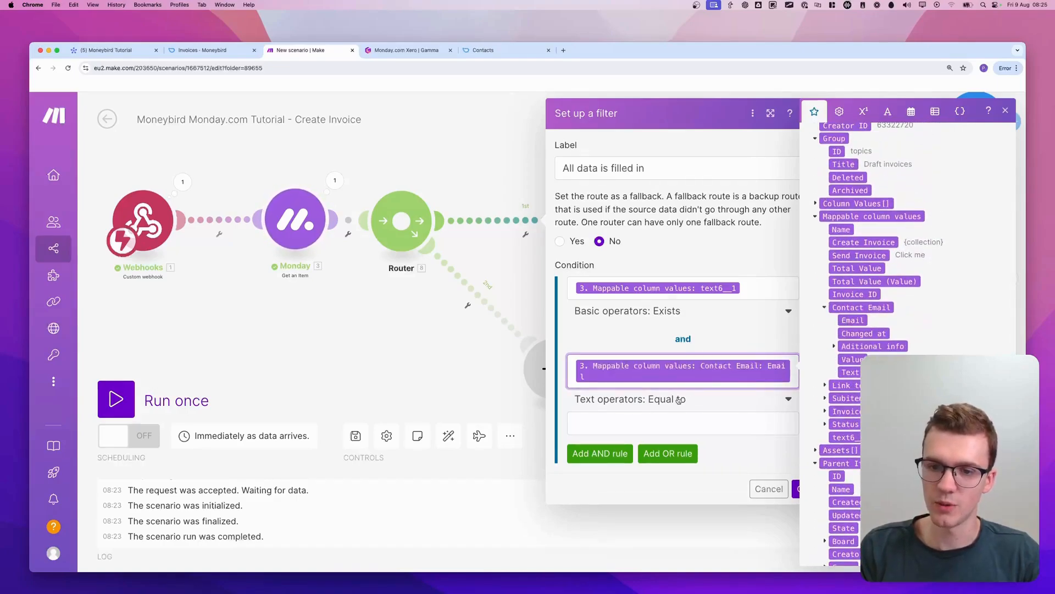
pyautogui.click(680, 399)
pyautogui.click(610, 454)
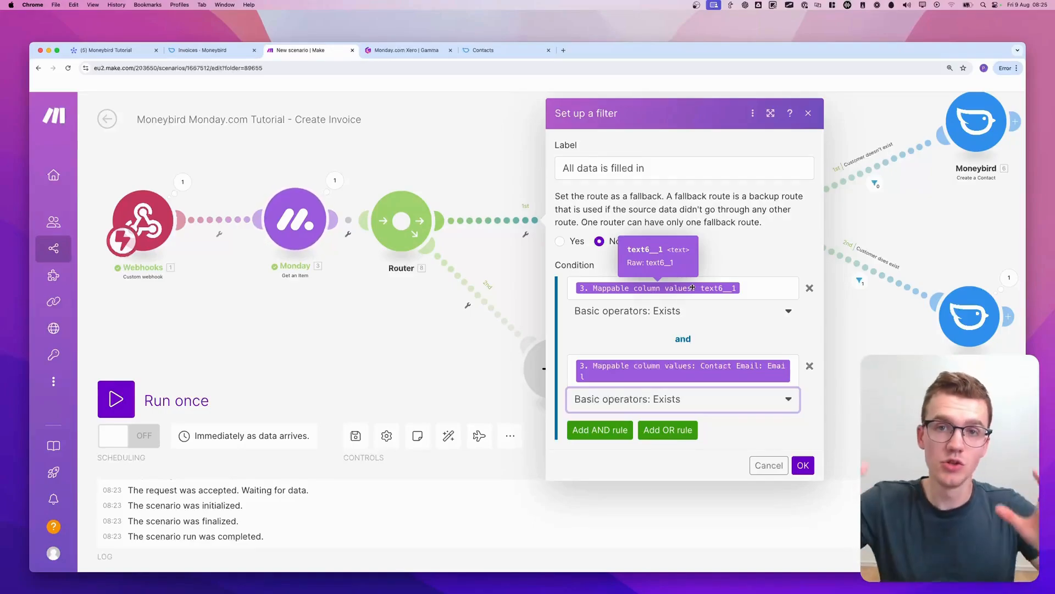
pyautogui.click(804, 468)
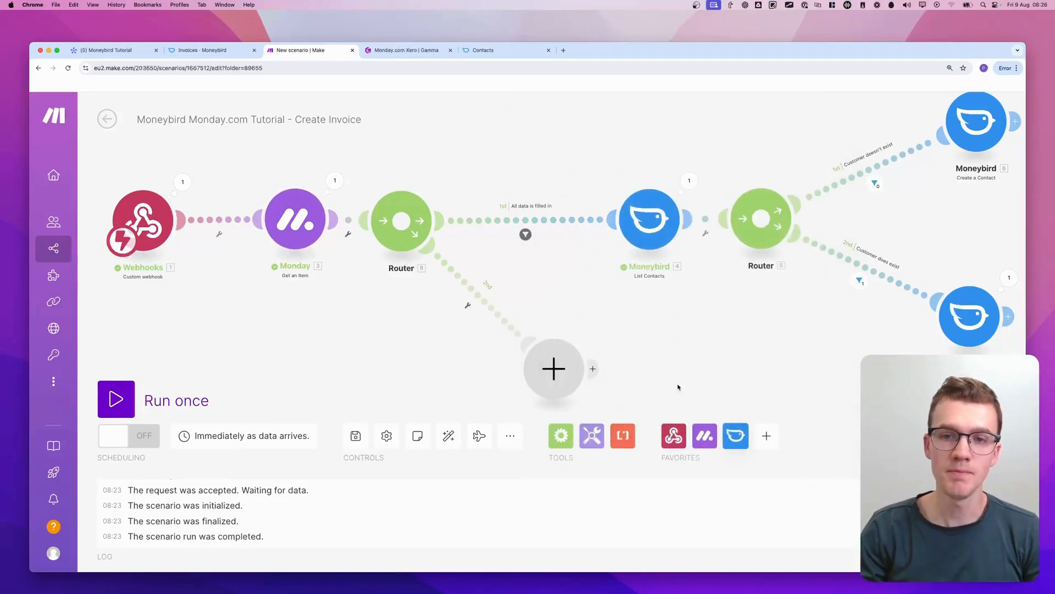
# Make the first Router's second route the fallback route and label its filter "Not all data exists"
pyautogui.click(467, 307)
pyautogui.click(467, 340)
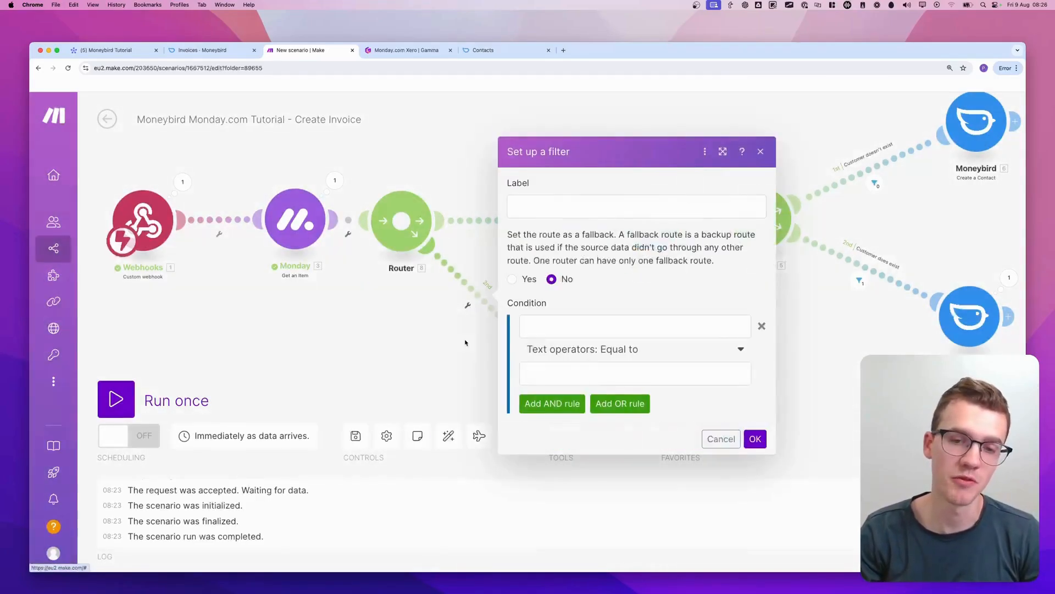
pyautogui.moveTo(530, 270); pyautogui.dragTo(512, 288)
pyautogui.press('Escape')
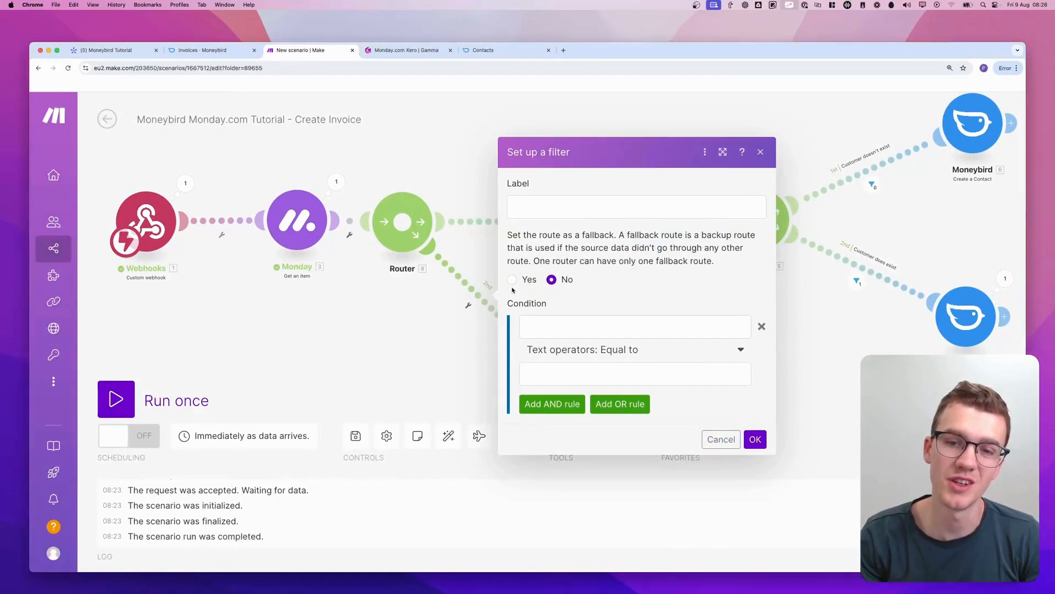
pyautogui.click(555, 206)
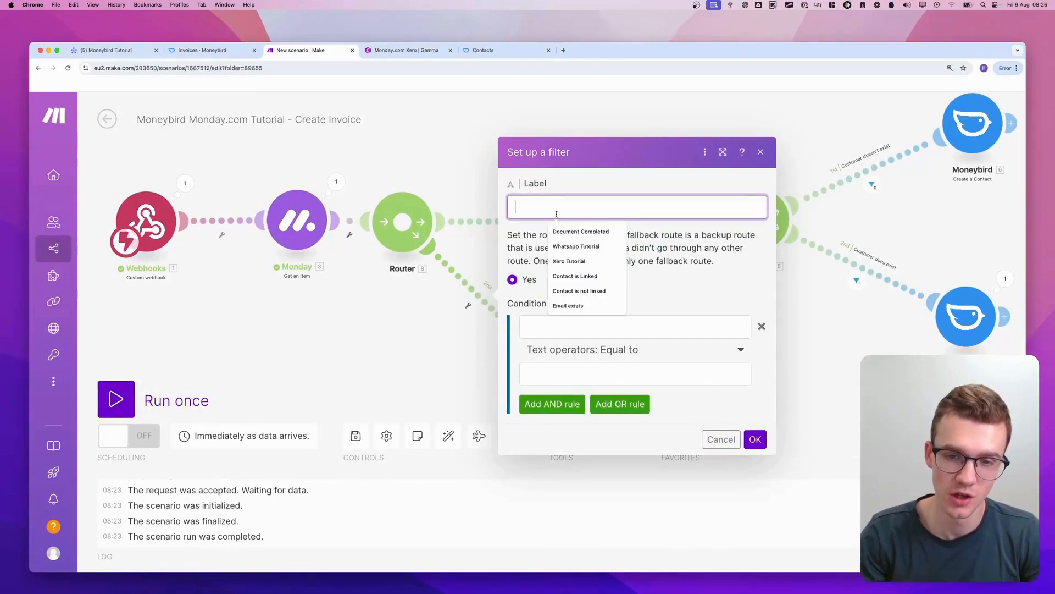
pyautogui.write('Not all data exi')
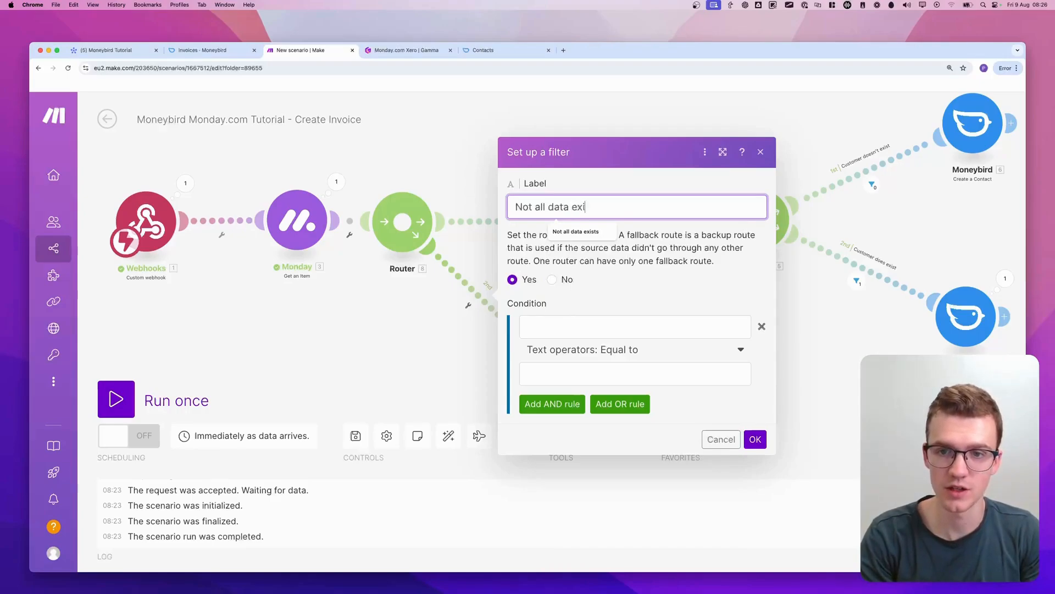
pyautogui.write('sts')
pyautogui.click(614, 293)
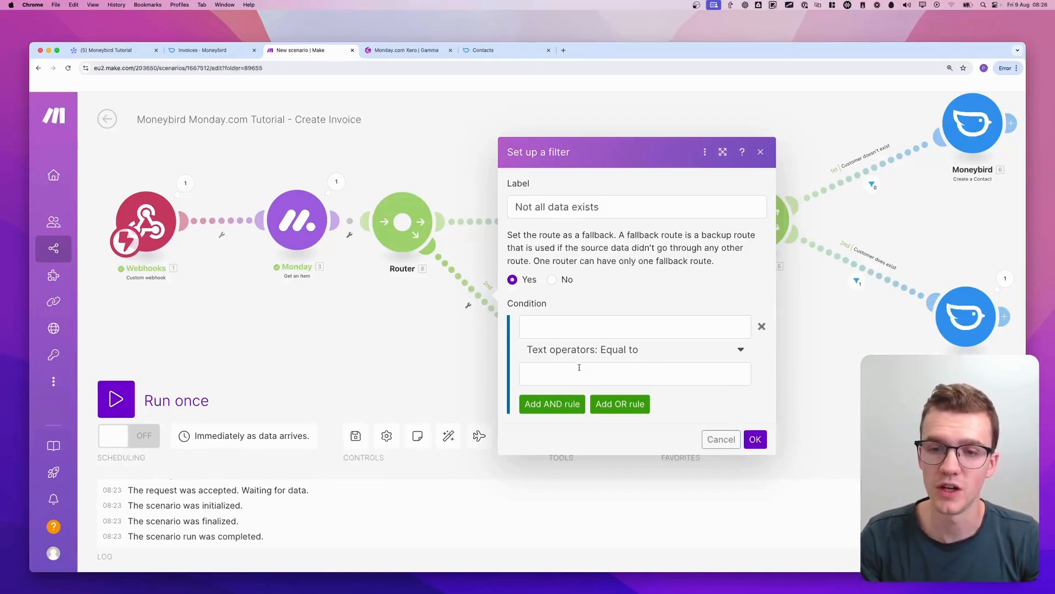
pyautogui.click(756, 439)
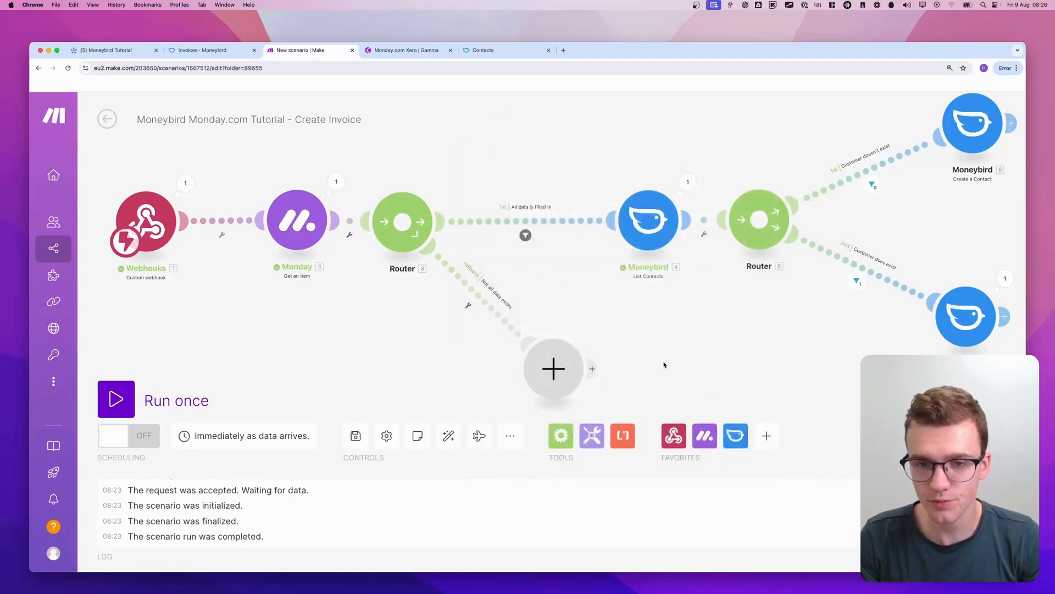
# Add Monday's Update Column Values of a Specific Item module to the empty slot on the fallback route
pyautogui.scroll(-3, 664, 365)
pyautogui.moveTo(472, 160)
pyautogui.mouseDown()
pyautogui.moveTo(474, 219)
pyautogui.moveTo(470, 149)
pyautogui.mouseUp()
pyautogui.moveTo(492, 112)
pyautogui.mouseDown()
pyautogui.moveTo(470, 99)
pyautogui.moveTo(474, 119)
pyautogui.moveTo(638, 117)
pyautogui.mouseUp()
pyautogui.moveTo(423, 141); pyautogui.dragTo(563, 311)
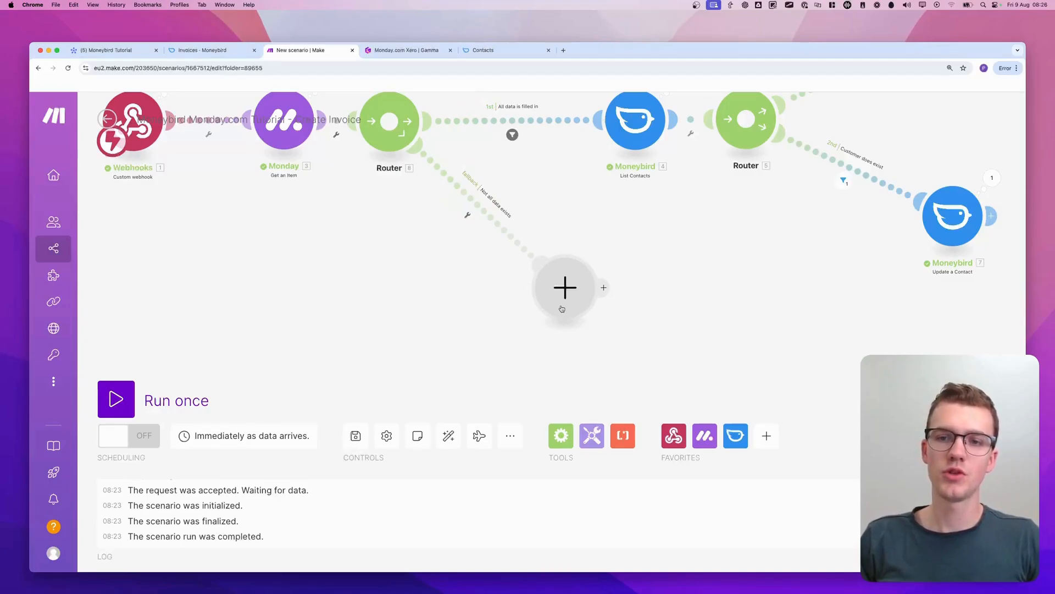
pyautogui.click(565, 299)
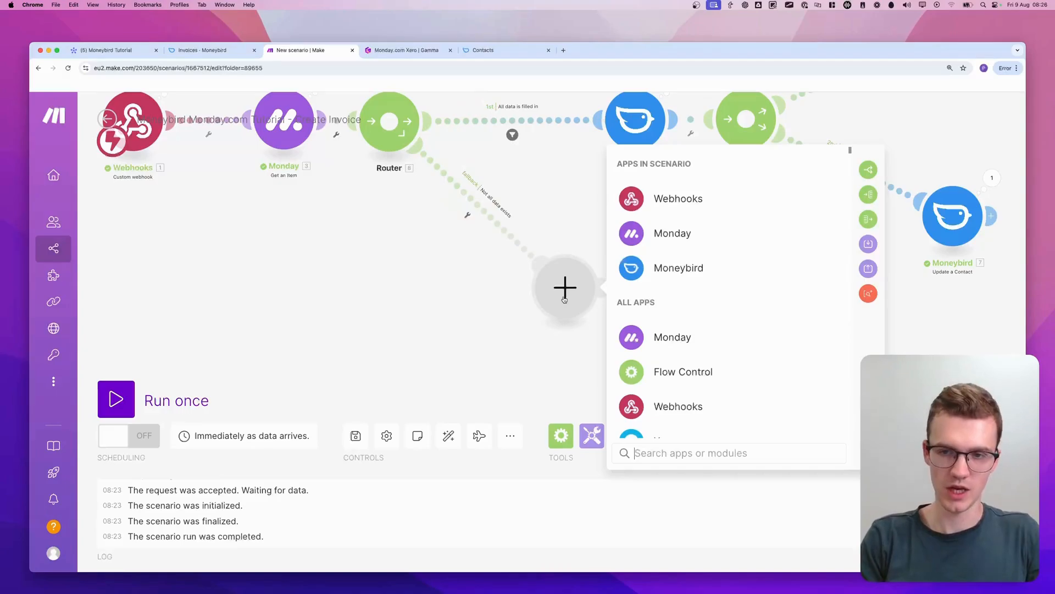
pyautogui.write('monday')
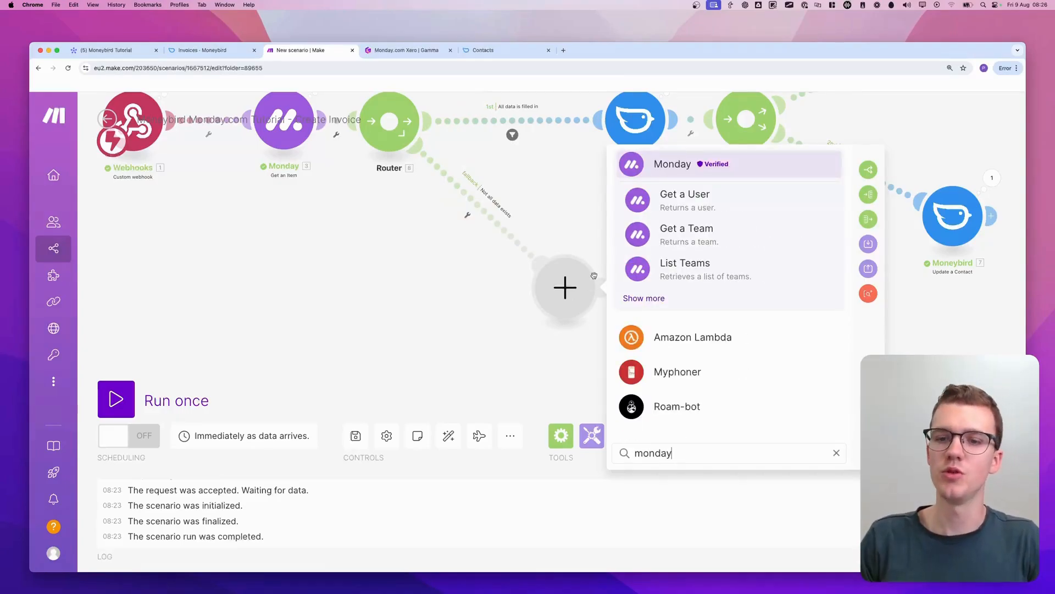
pyautogui.click(647, 297)
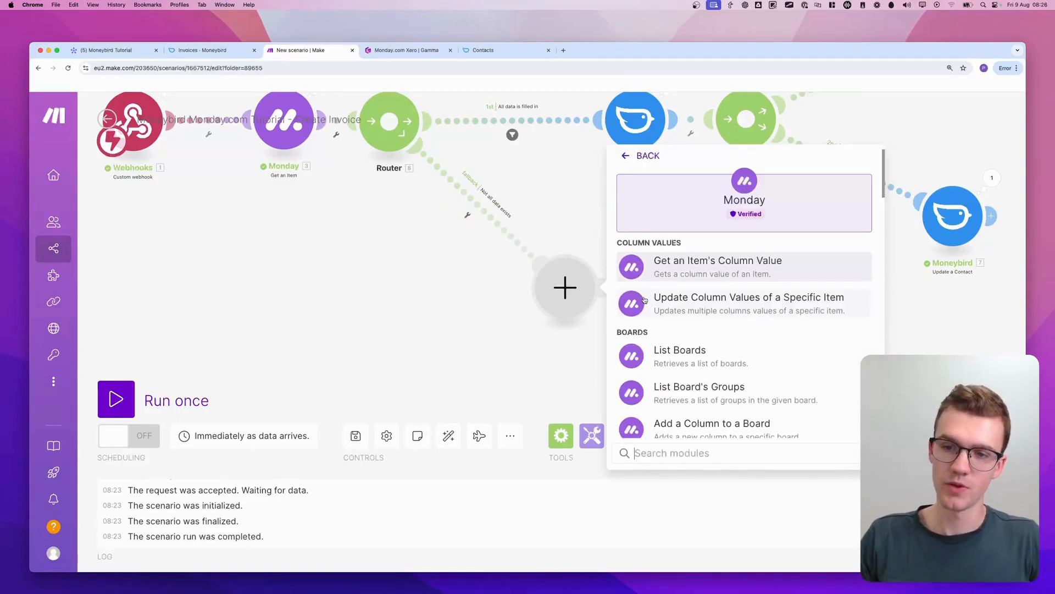
pyautogui.click(783, 310)
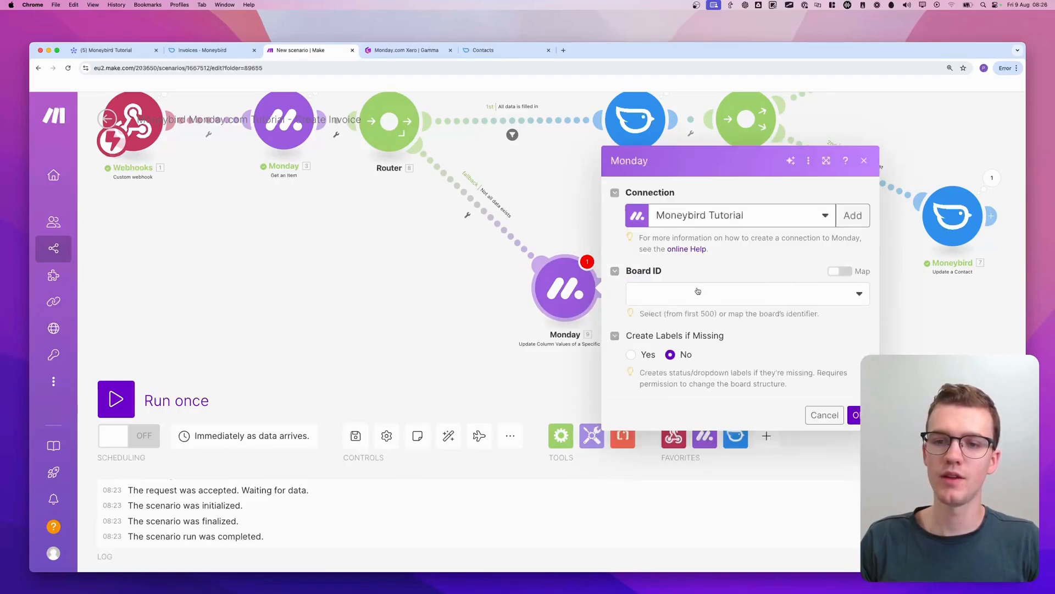
# Set the update module's Board ID to the public Moneybird Tutorial board
pyautogui.click(717, 297)
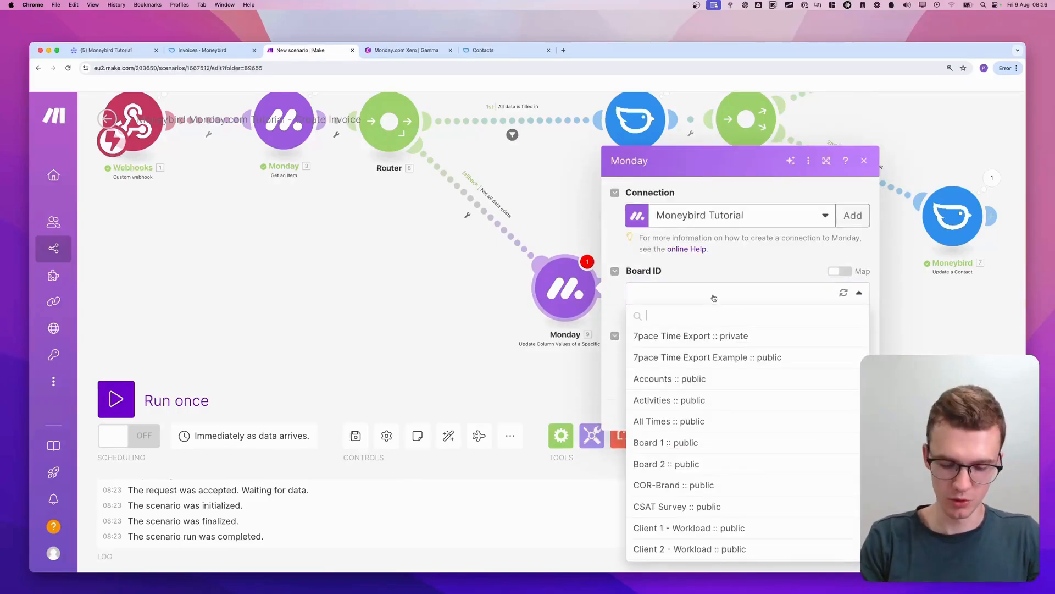
pyautogui.write('moneybir')
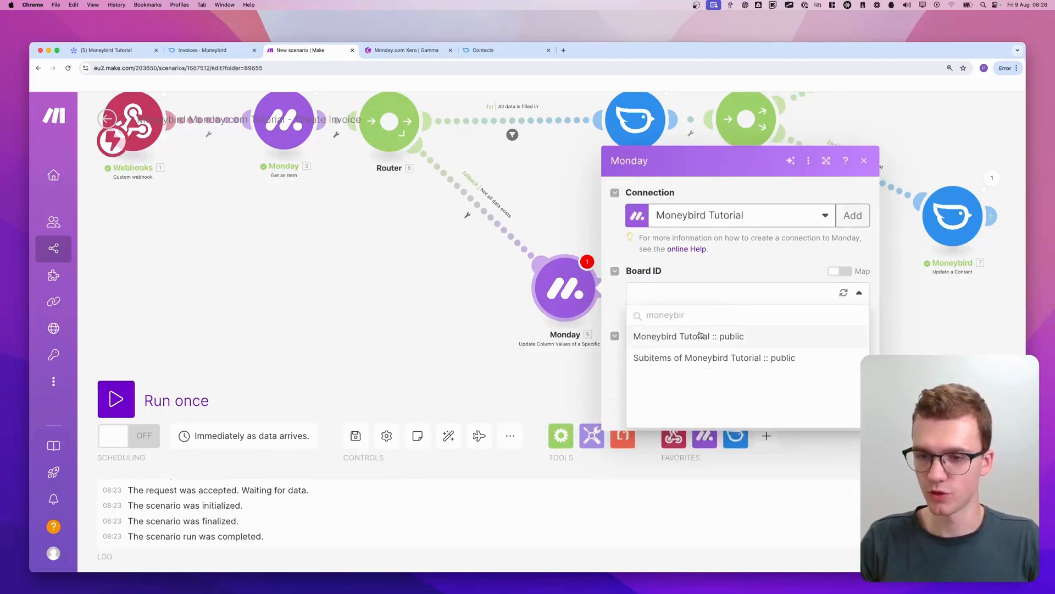
pyautogui.click(700, 335)
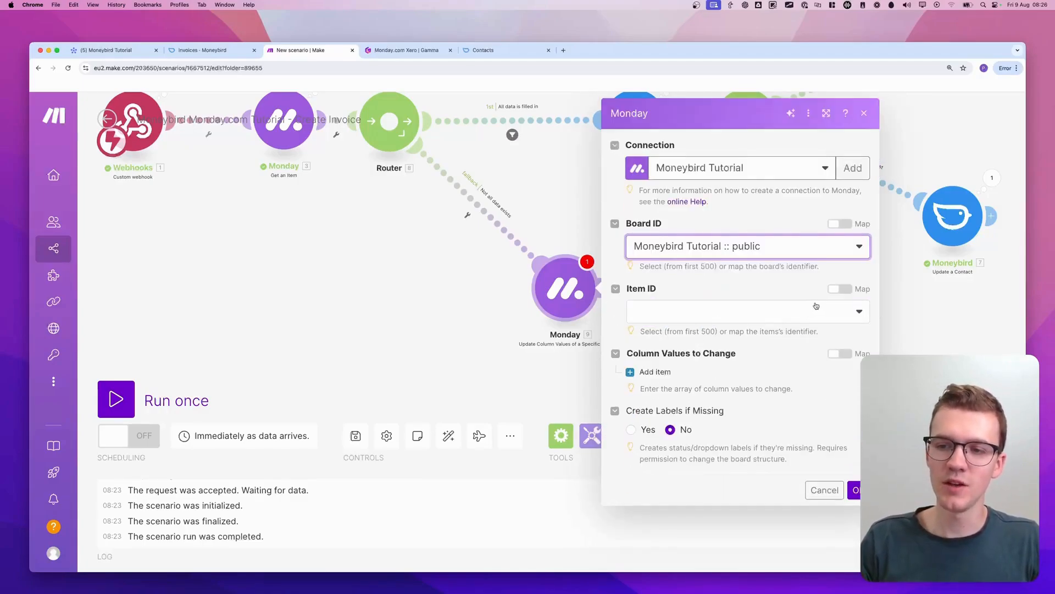
# Enable mapping for the Item ID and map it to the webhook event's pulseId
pyautogui.click(786, 312)
pyautogui.moveTo(642, 341); pyautogui.dragTo(833, 313)
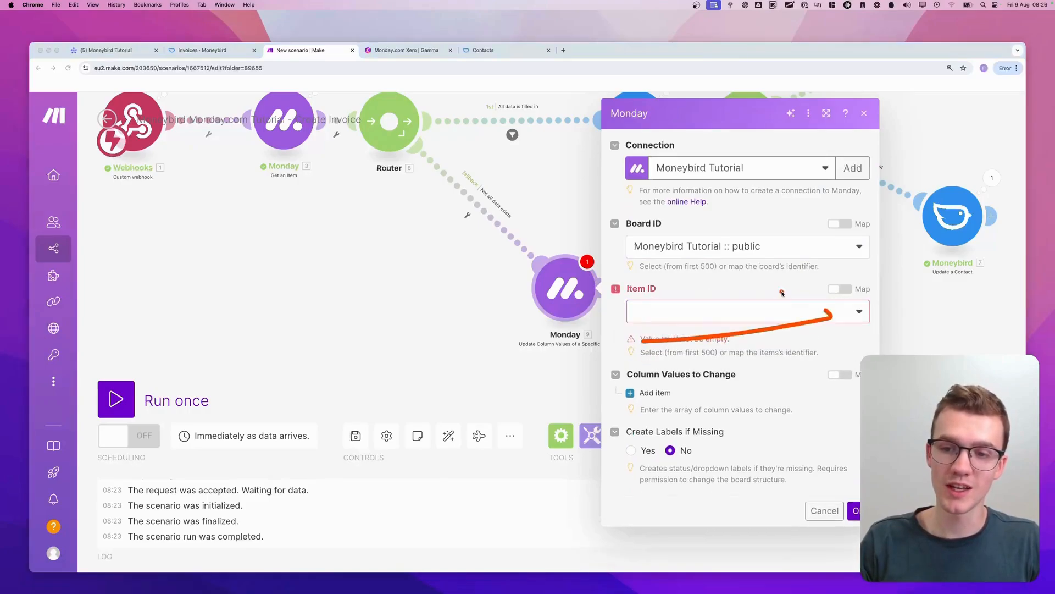
pyautogui.click(754, 309)
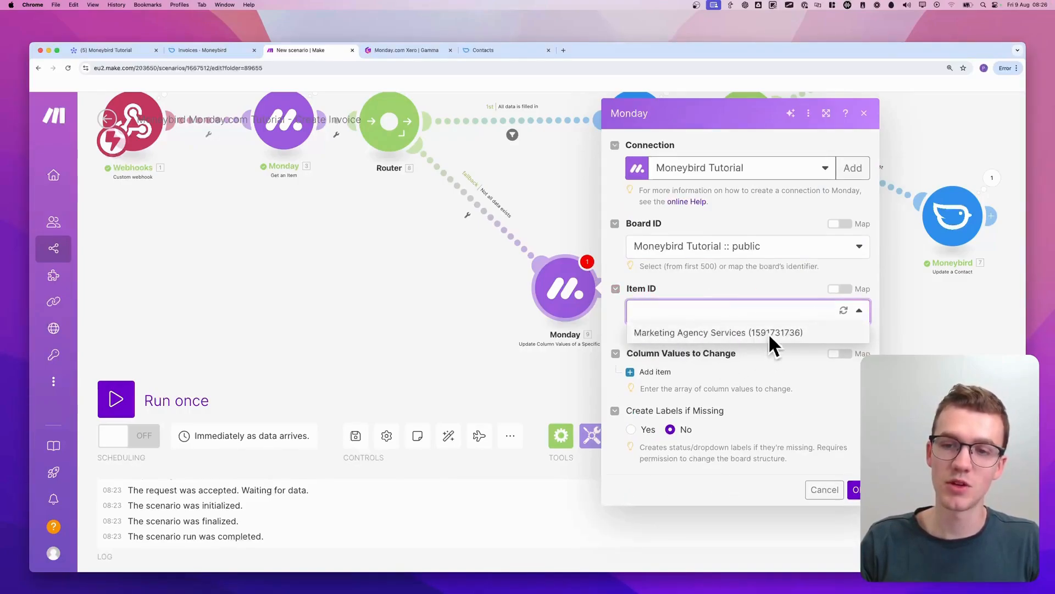
pyautogui.click(841, 289)
pyautogui.moveTo(841, 269)
pyautogui.mouseDown()
pyautogui.moveTo(841, 313)
pyautogui.moveTo(823, 286)
pyautogui.mouseUp()
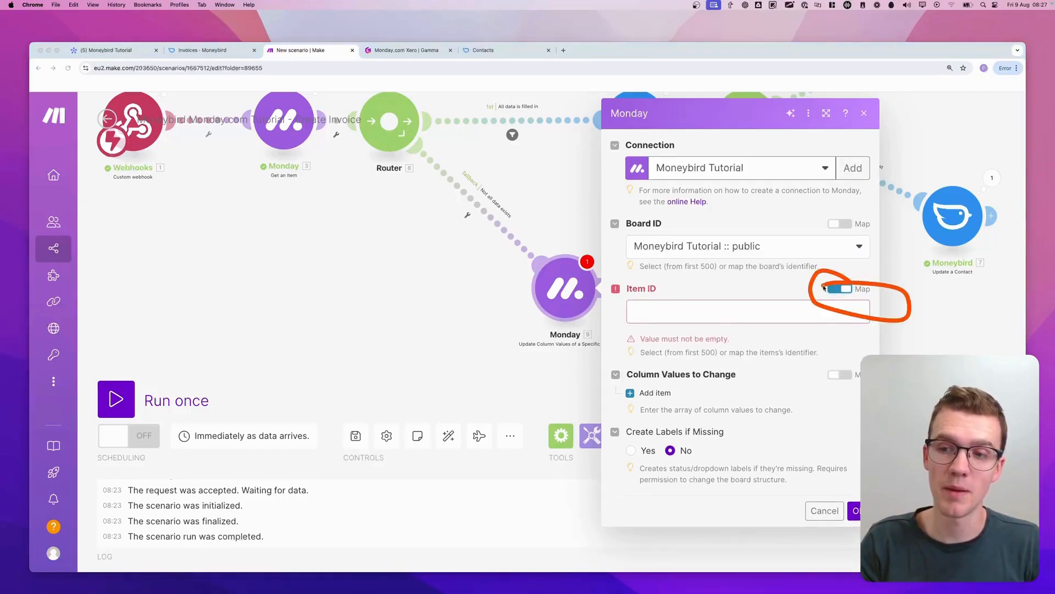
pyautogui.click(770, 311)
pyautogui.scroll(-5, 493, 332)
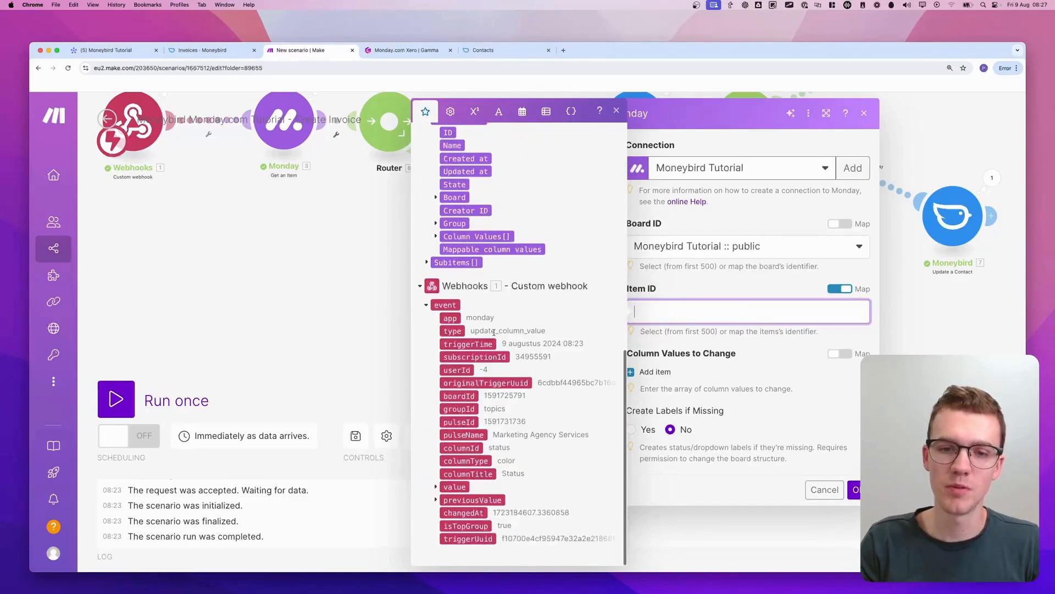
pyautogui.click(458, 422)
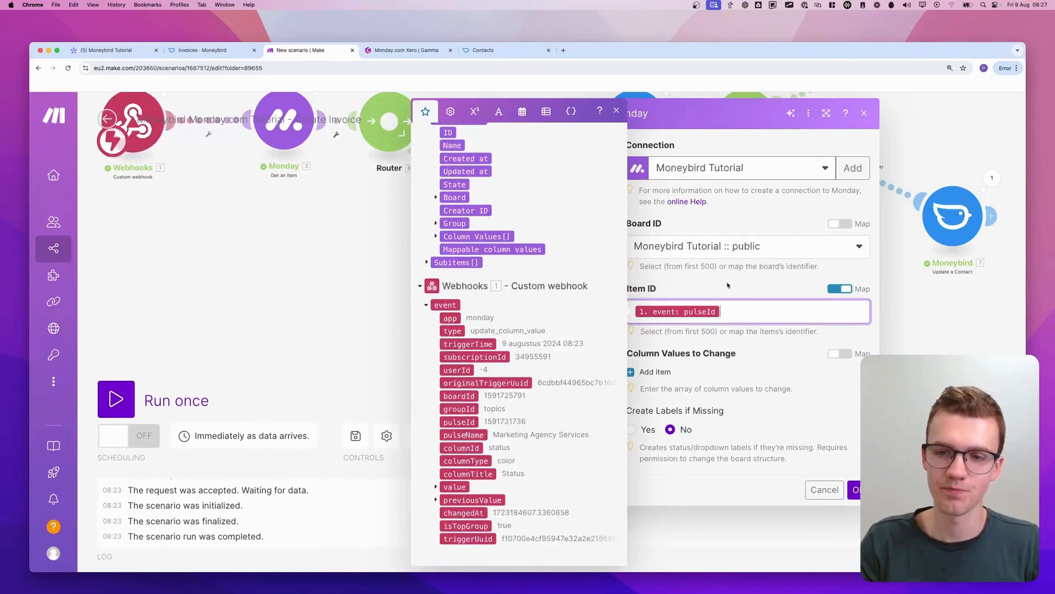
pyautogui.click(729, 284)
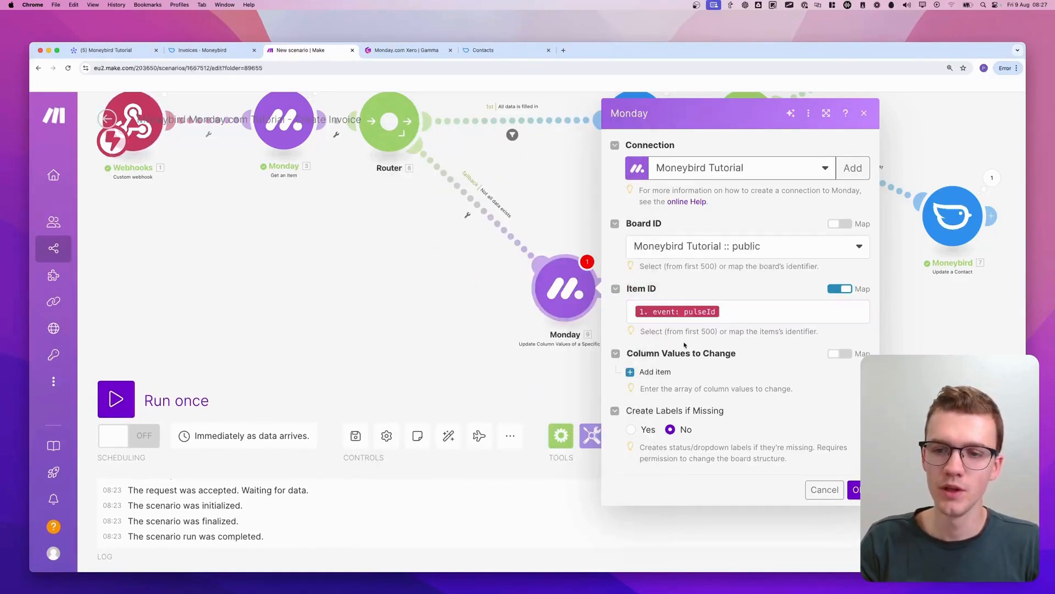
# Add an item under Column Values to Change and choose Status as its Column ID
pyautogui.click(655, 373)
pyautogui.click(710, 391)
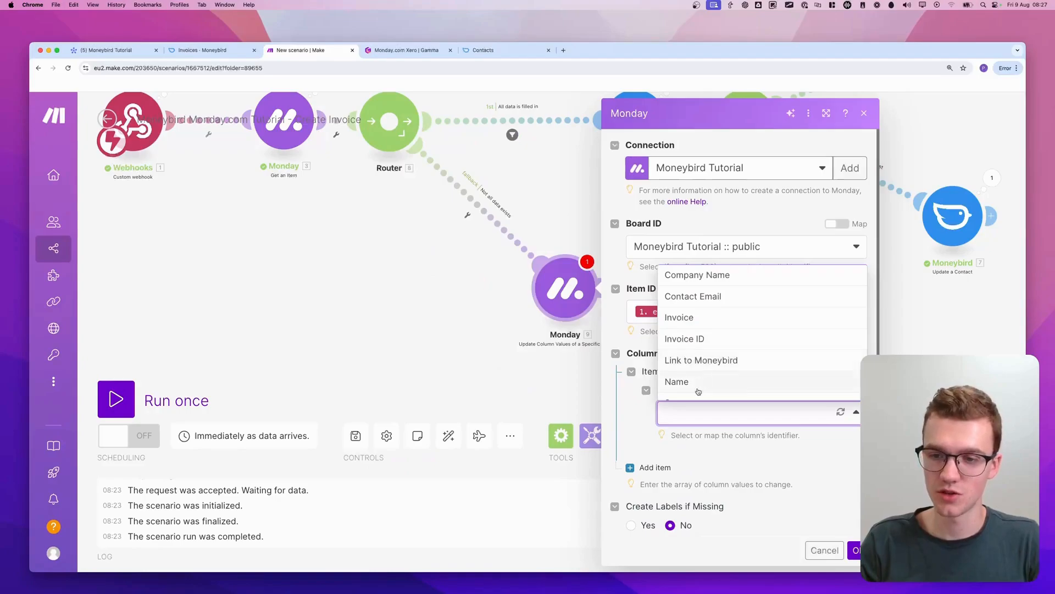
pyautogui.click(693, 413)
pyautogui.click(694, 412)
pyautogui.scroll(-1, 711, 369)
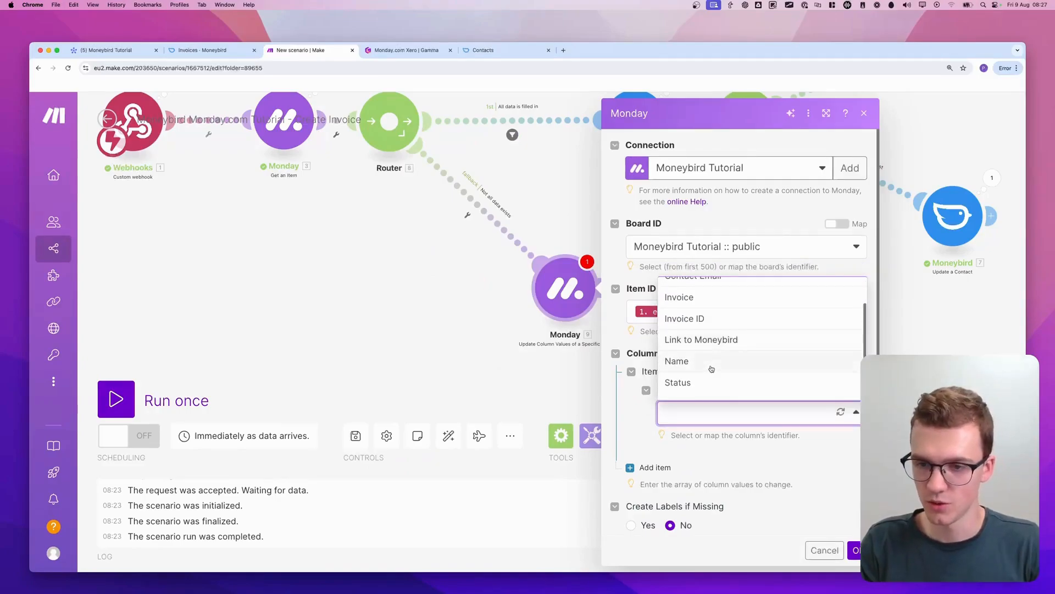
pyautogui.click(696, 382)
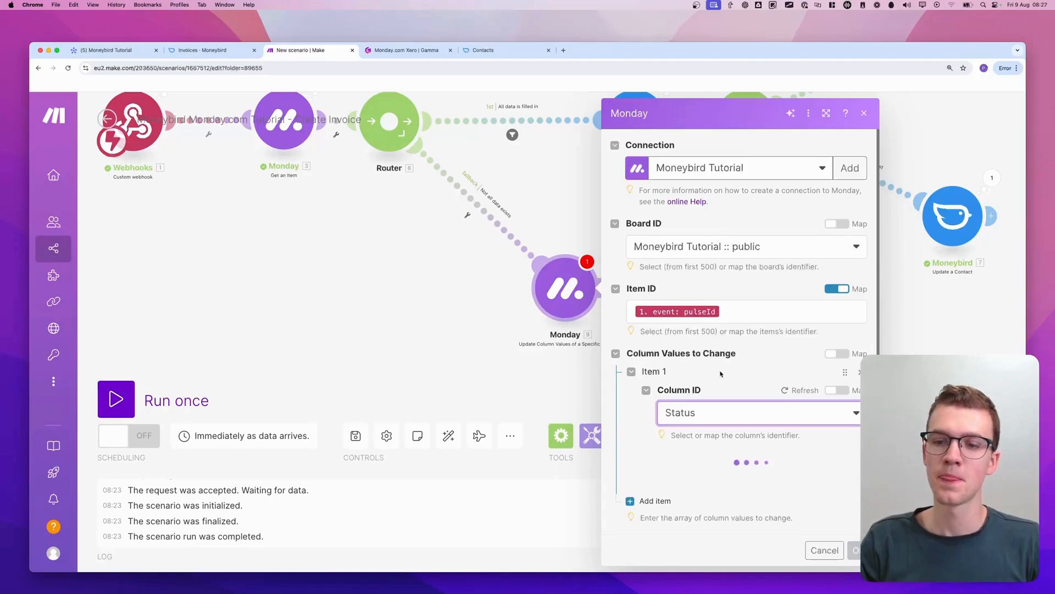
# Set the Status column's value by Label to "Error - See Updates"
pyautogui.scroll(-2, 730, 422)
pyautogui.click(710, 391)
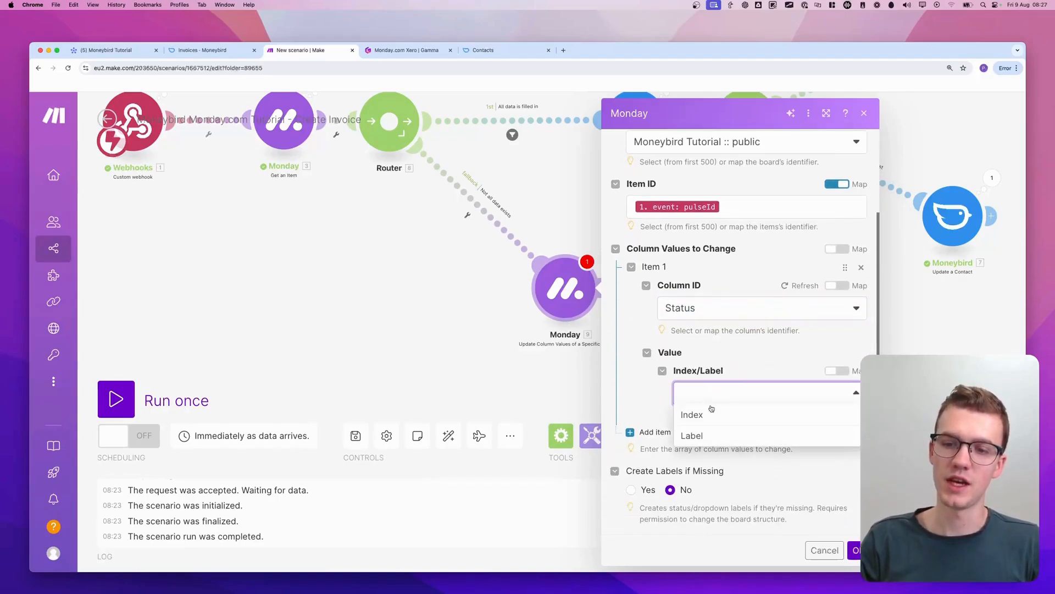
pyautogui.click(693, 436)
pyautogui.scroll(-1, 731, 399)
pyautogui.click(731, 393)
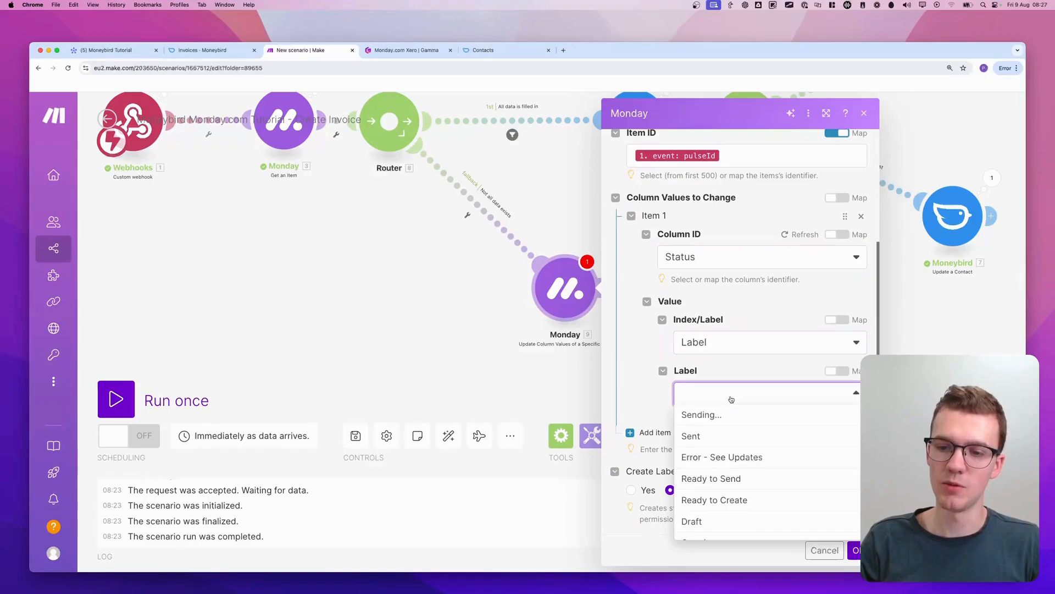
pyautogui.scroll(1, 732, 479)
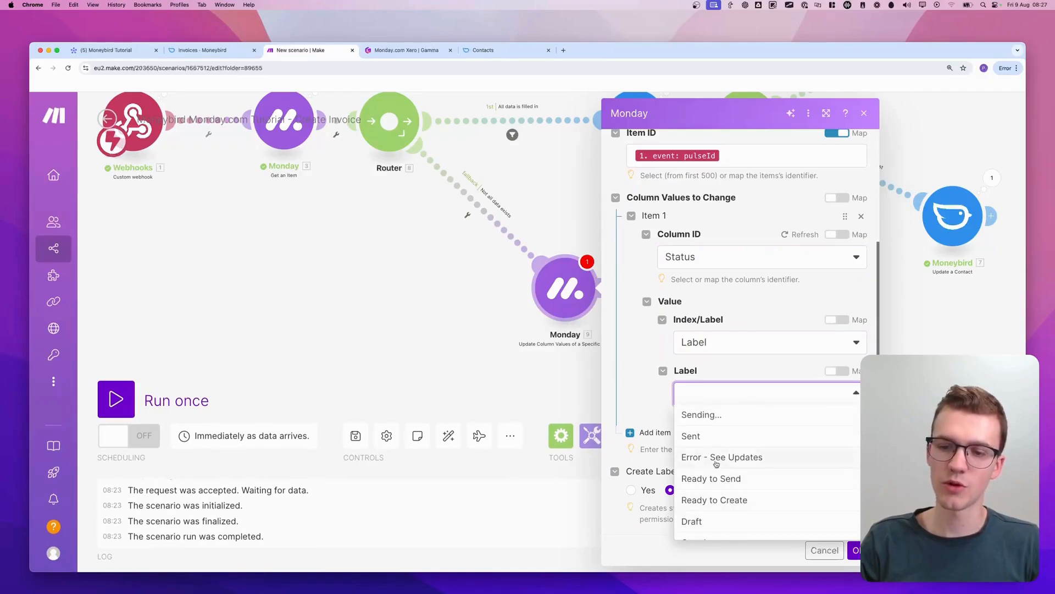
pyautogui.click(721, 461)
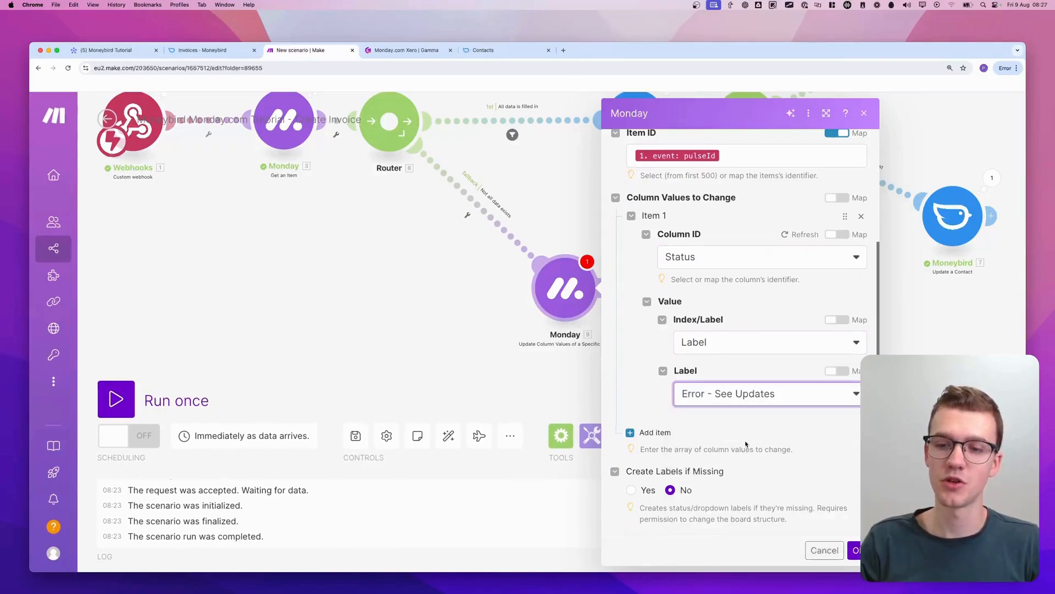
# Review the board's Status label options and the module's Status column setting, and save the column update module
pyautogui.click(131, 50)
pyautogui.click(517, 279)
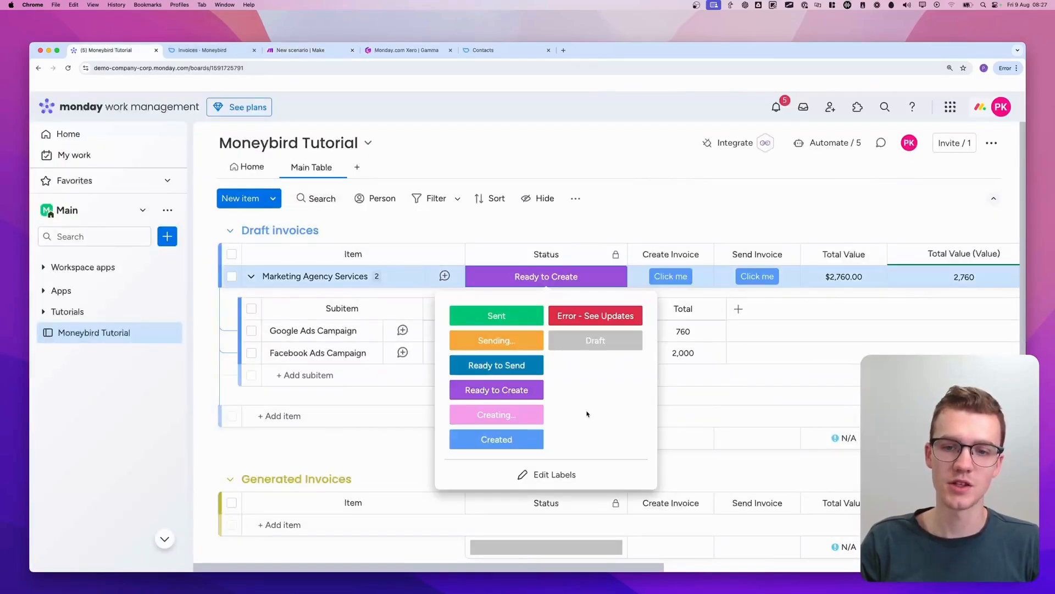
pyautogui.click(301, 50)
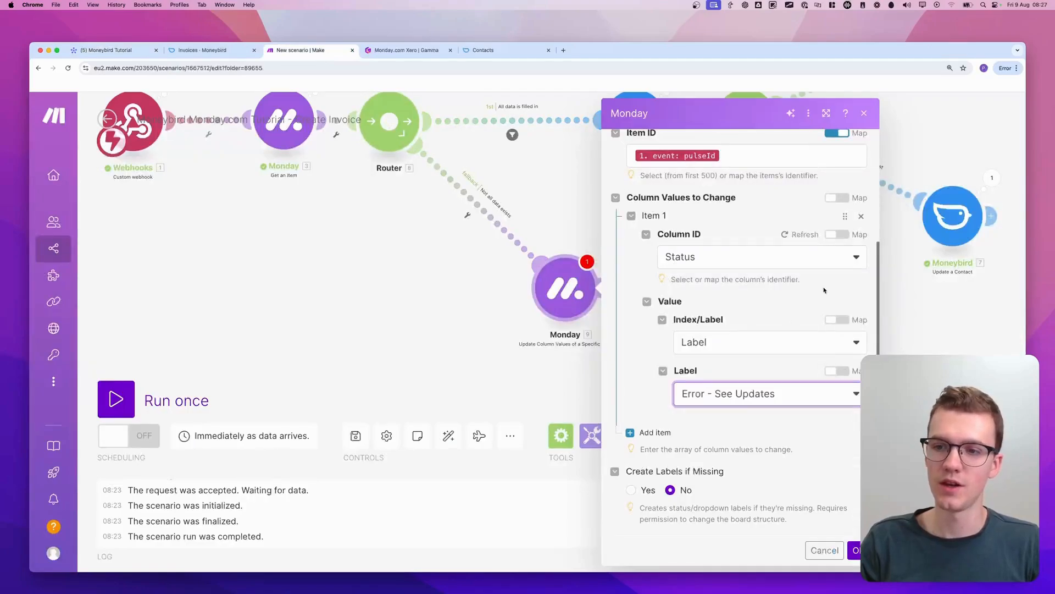
pyautogui.hotkey('ctrl', 'a')
pyautogui.moveTo(778, 242)
pyautogui.mouseDown()
pyautogui.moveTo(817, 233)
pyautogui.moveTo(813, 257)
pyautogui.mouseUp()
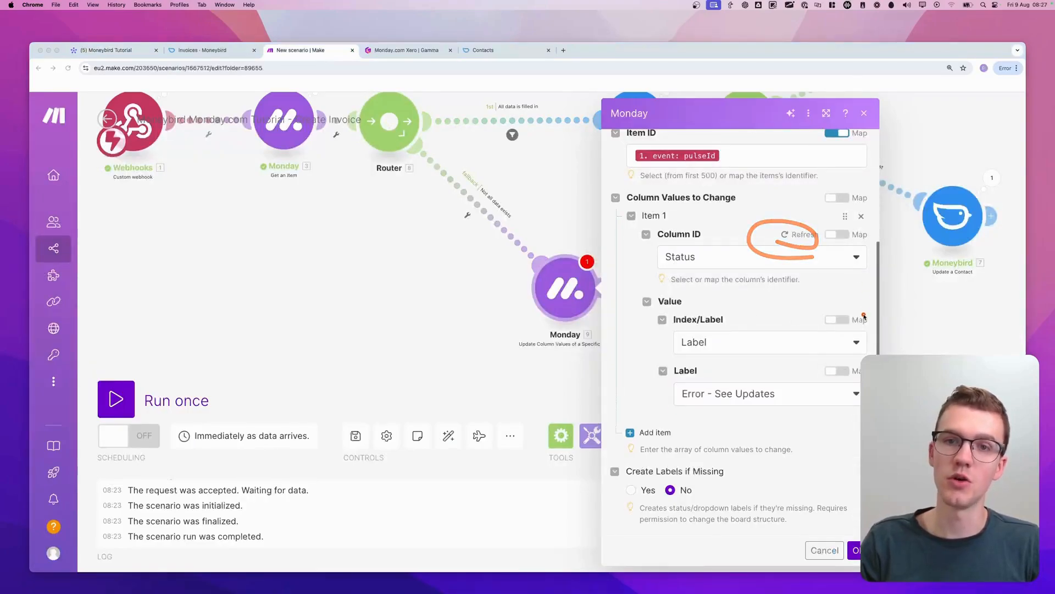
pyautogui.press('Escape')
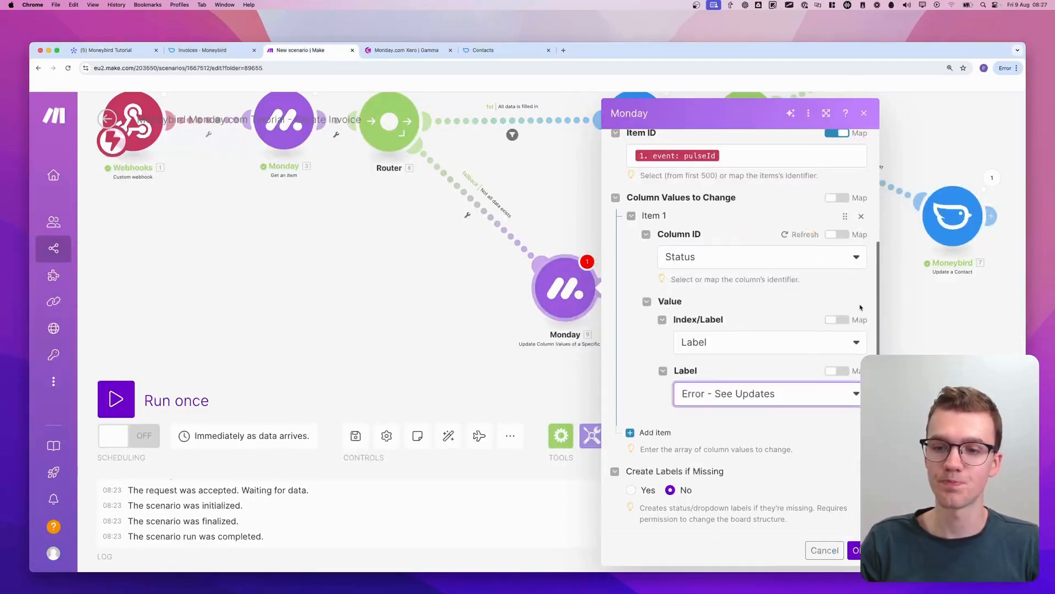
pyautogui.click(855, 550)
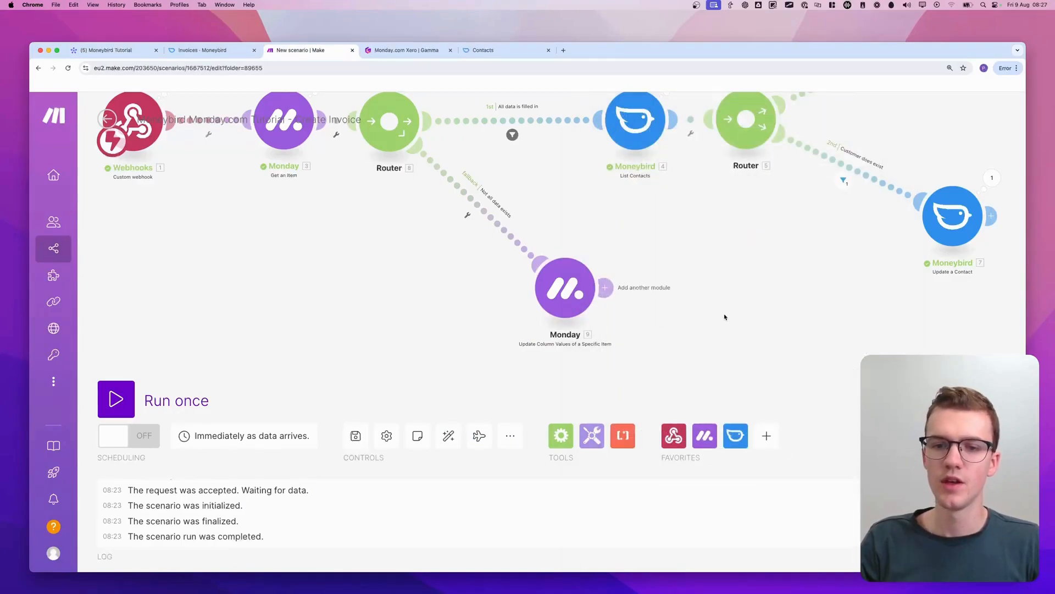
# Add a monday.com Create an Update module after the Update Column Values module on the fallback route
pyautogui.moveTo(724, 317); pyautogui.dragTo(669, 316)
pyautogui.moveTo(516, 292); pyautogui.dragTo(470, 290)
pyautogui.doubleClick(578, 281)
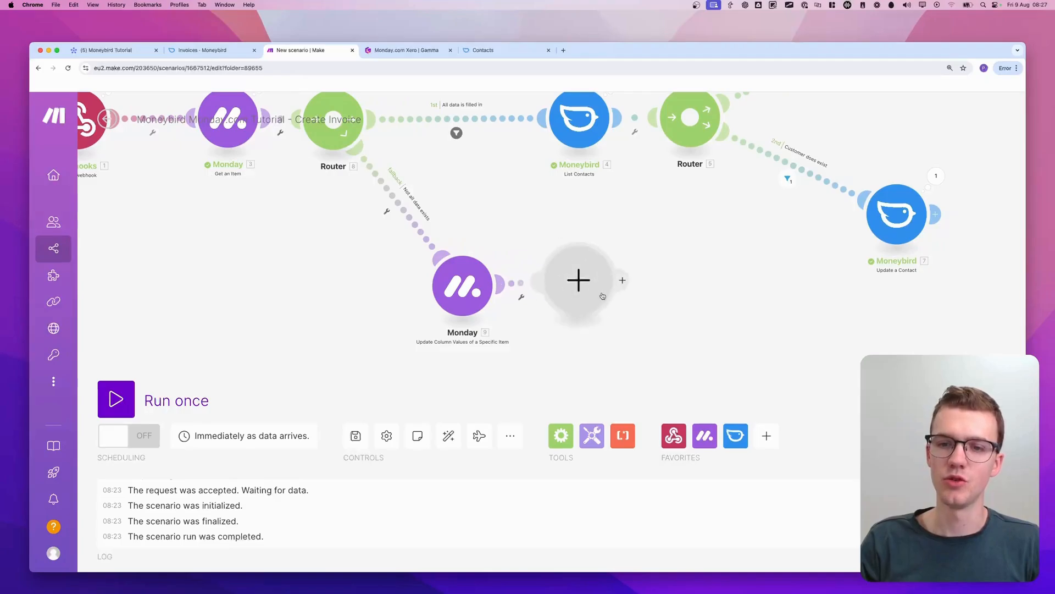
pyautogui.click(603, 296)
pyautogui.write('monday ')
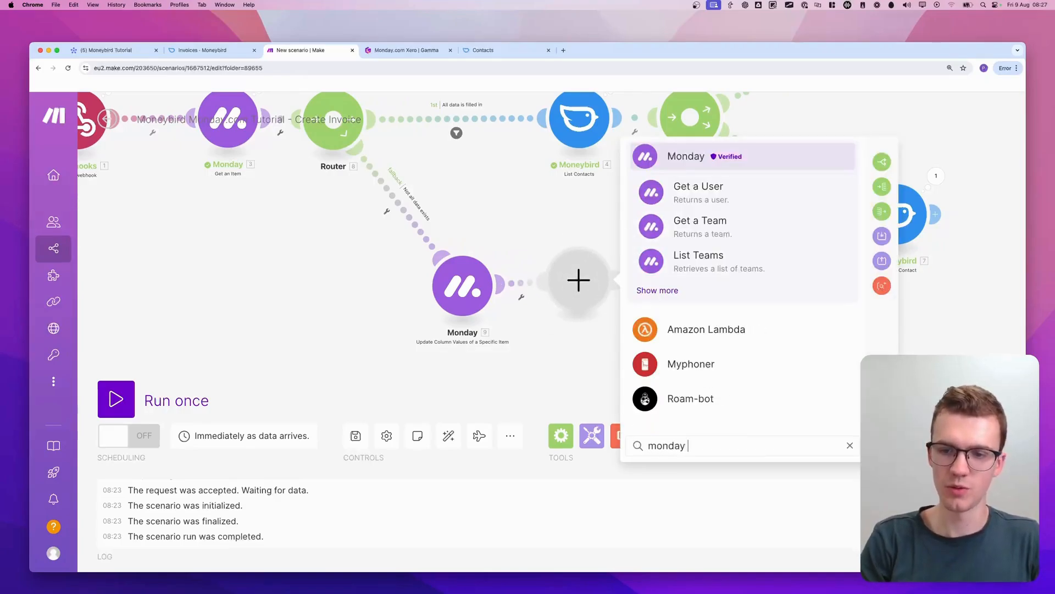
pyautogui.write('create an update')
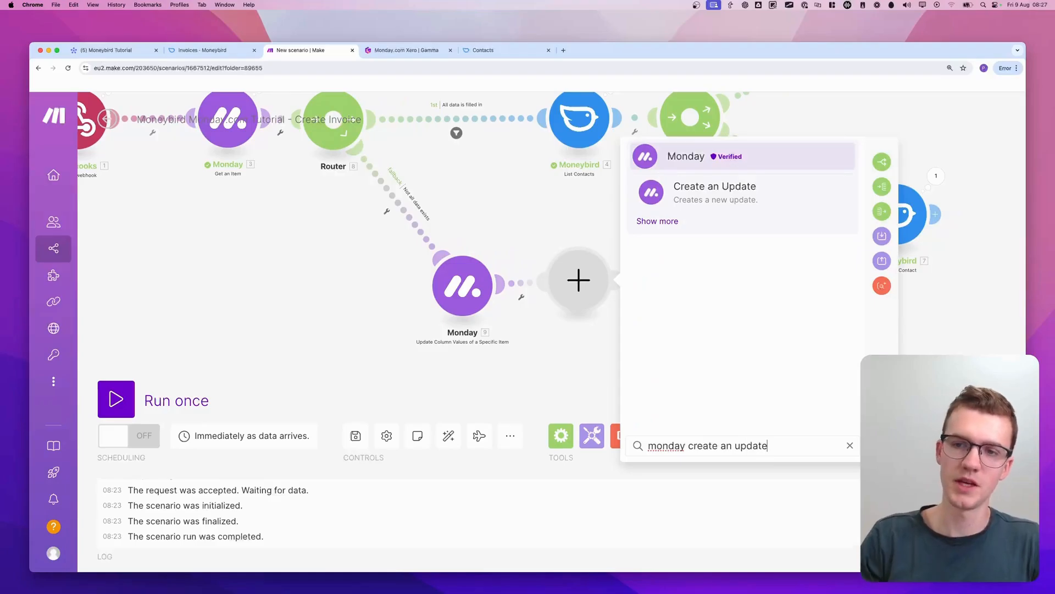
pyautogui.click(709, 192)
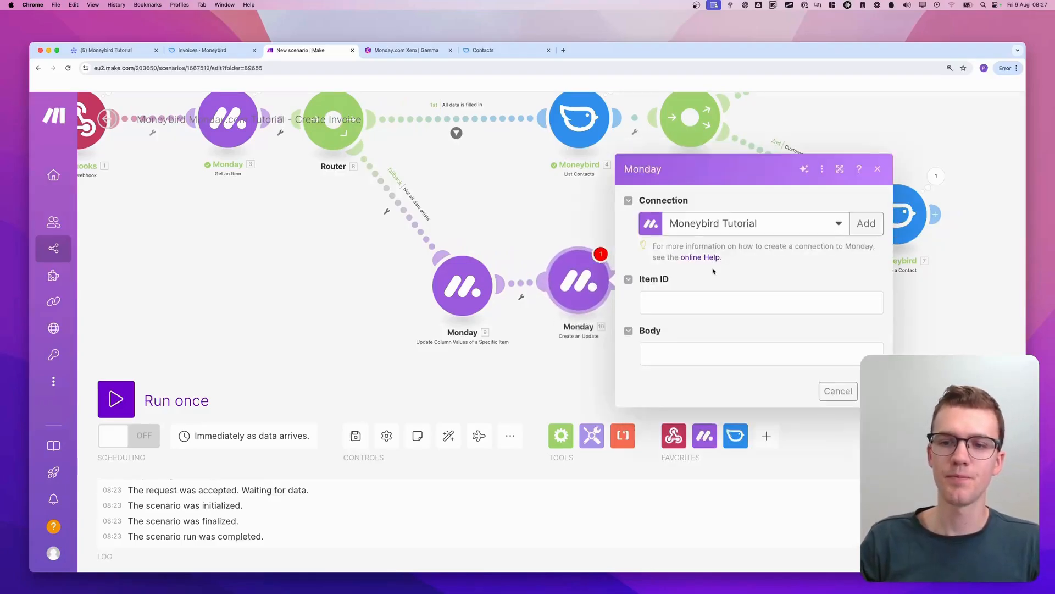
# Map the Create an Update module's Item ID to the webhook event's pulseId
pyautogui.click(702, 302)
pyautogui.scroll(-10, 567, 336)
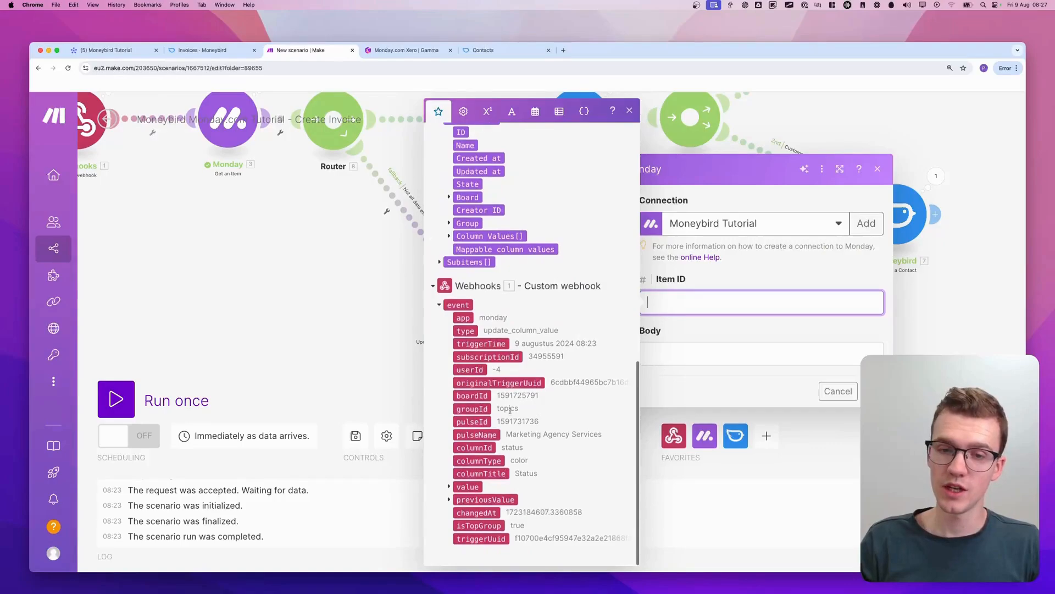
pyautogui.click(471, 422)
# Write the update body as "Error!", "You forgot to fill in one or more of these fields:", "- Contact email" and "- Company name" on separate lines
pyautogui.click(727, 352)
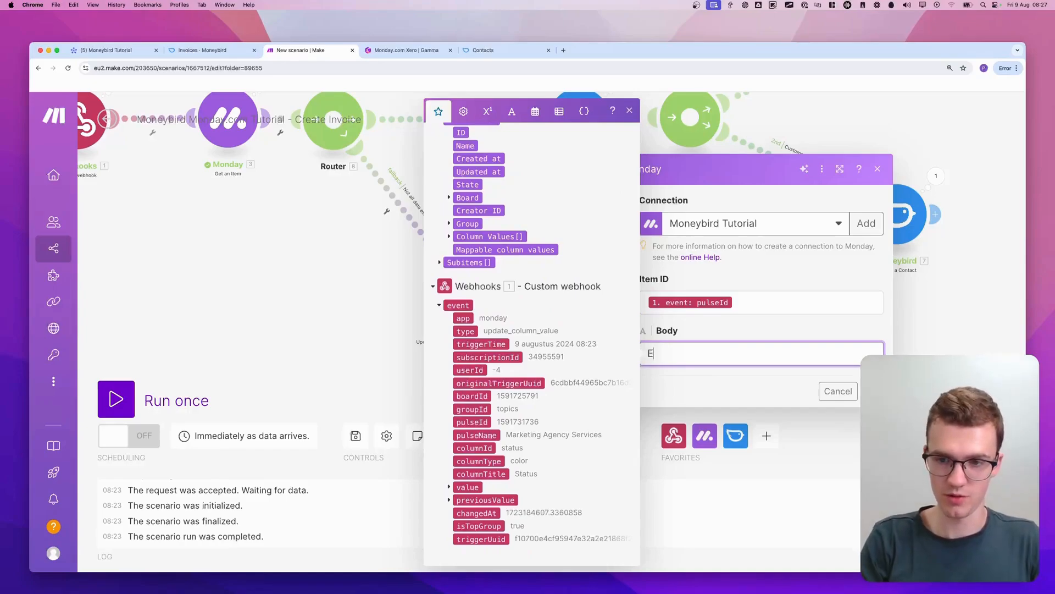
pyautogui.write('Error!')
pyautogui.press('Return')
pyautogui.write('You forgto')
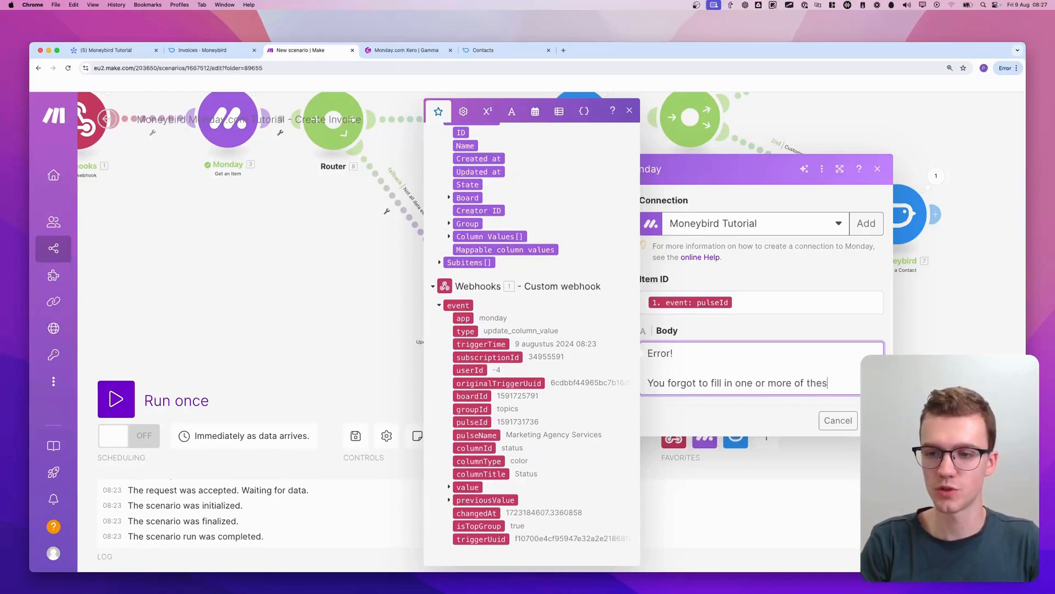
pyautogui.press('Return')
pyautogui.write('-')
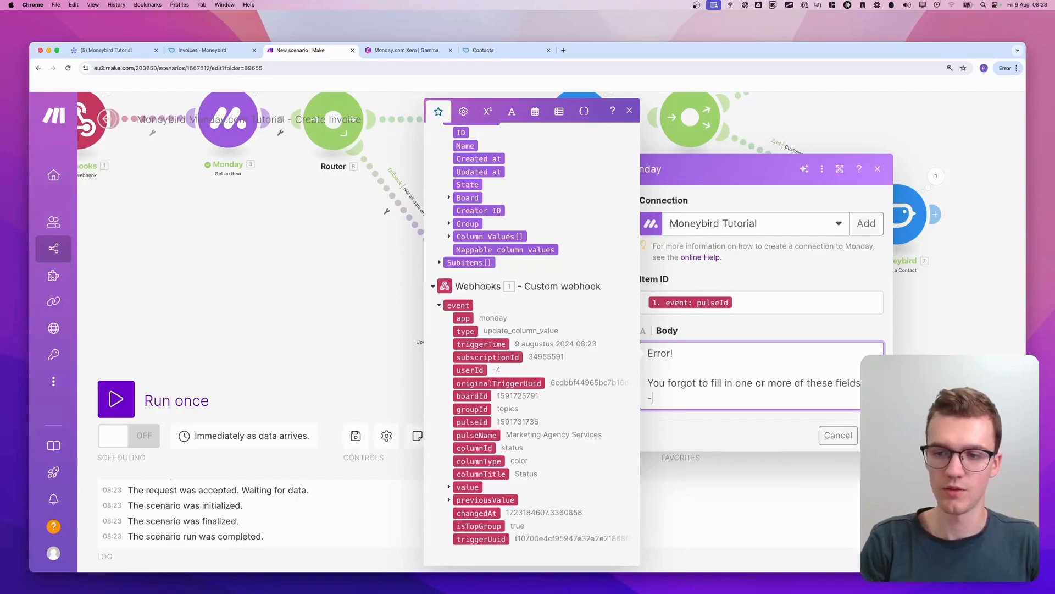
pyautogui.write(' Contact ')
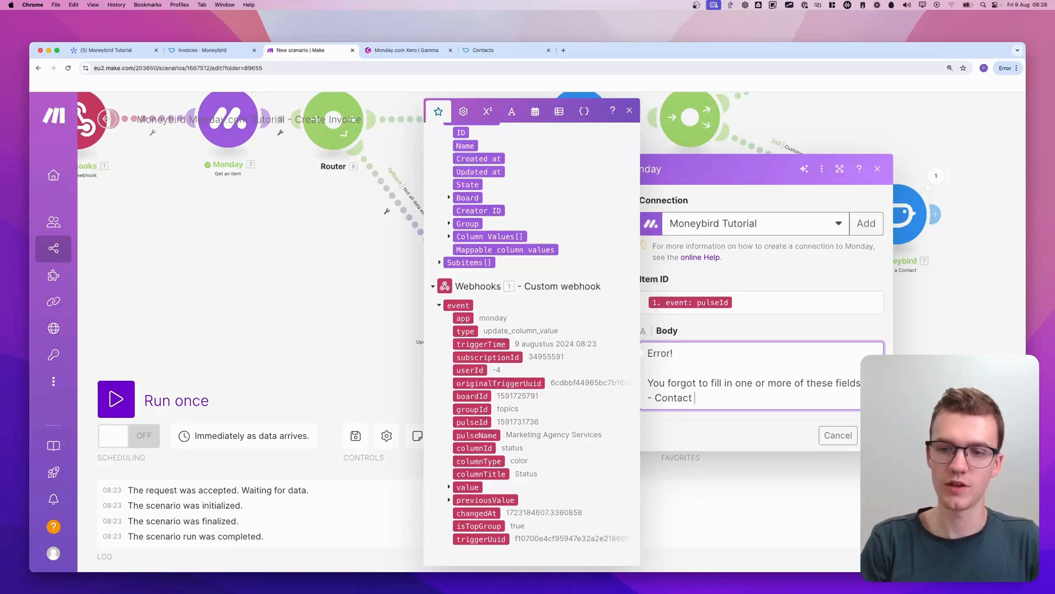
pyautogui.write('email')
pyautogui.press('Return')
pyautogui.write('- C')
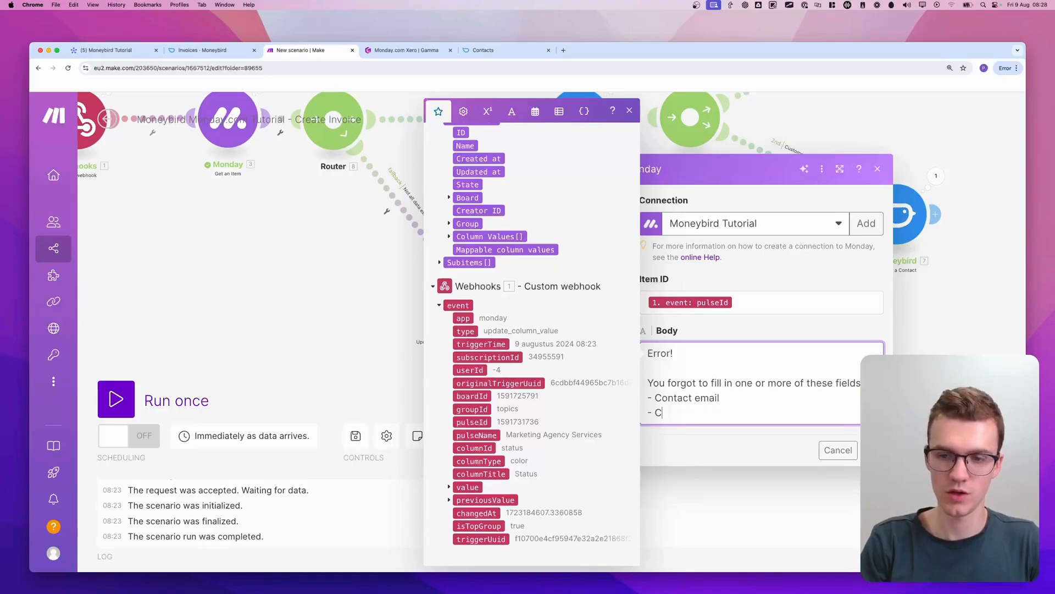
pyautogui.write('ompany name')
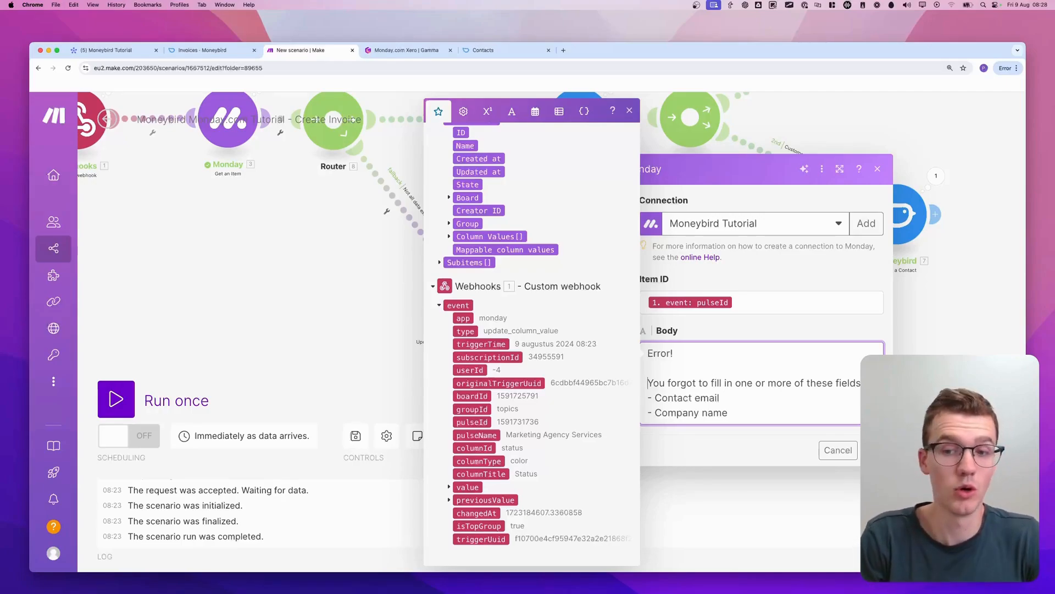
# Wrap the body's "You forgot…" sentence in <strong> tags, add the closing line "Please add this data and try again", and save the module
pyautogui.write('<strong>')
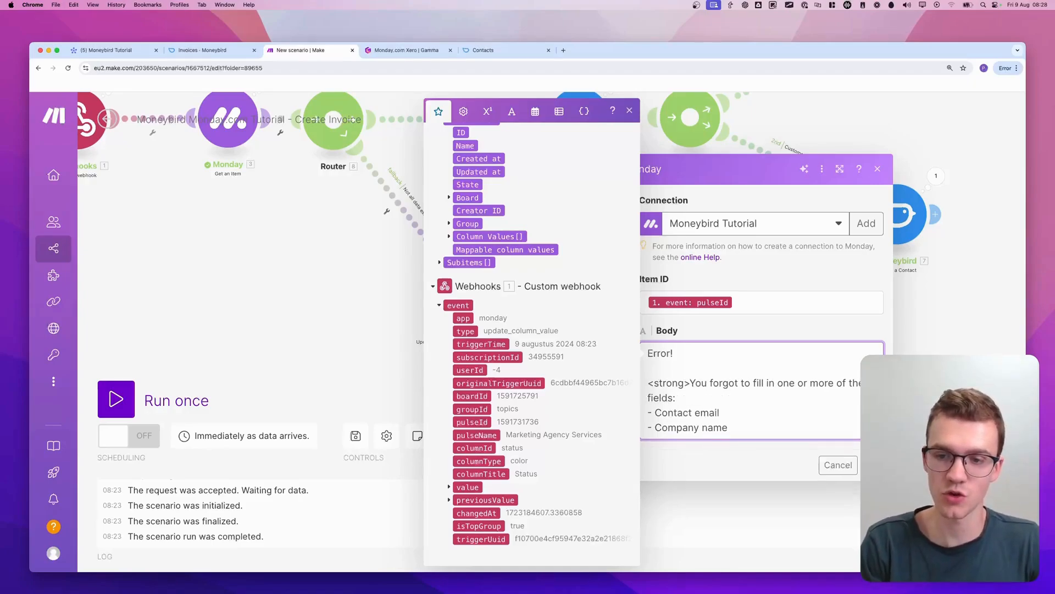
pyautogui.write('ong>')
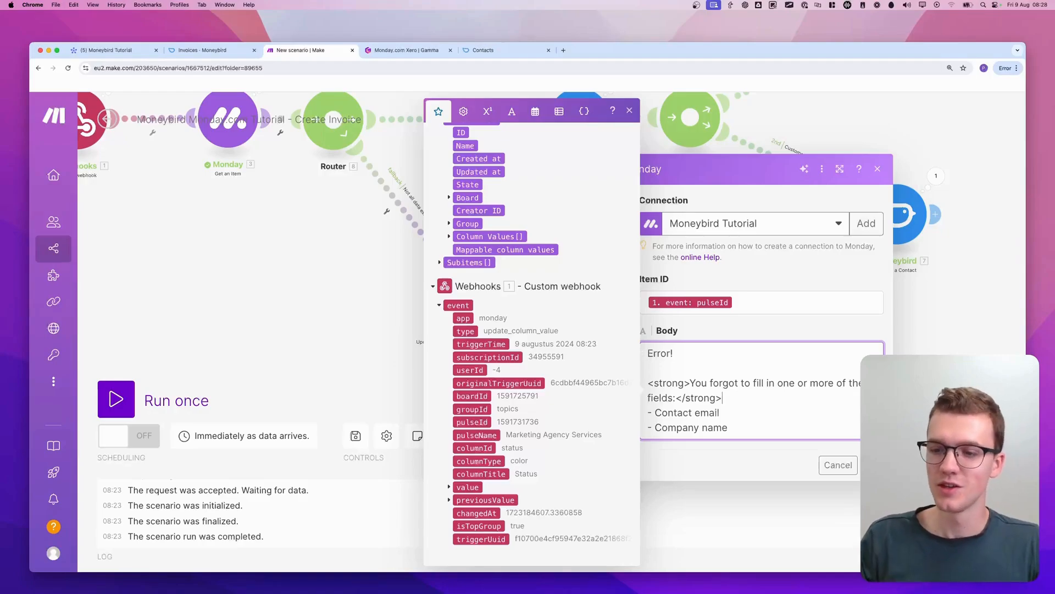
pyautogui.scroll(-2, 801, 419)
pyautogui.press('Return')
pyautogui.press('Return')
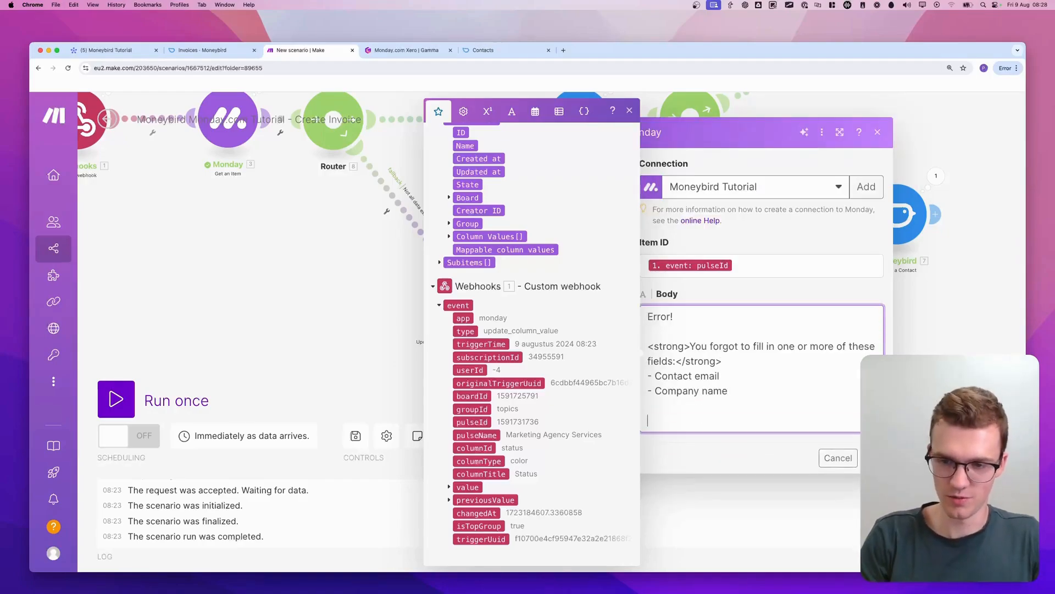
pyautogui.write('Please f')
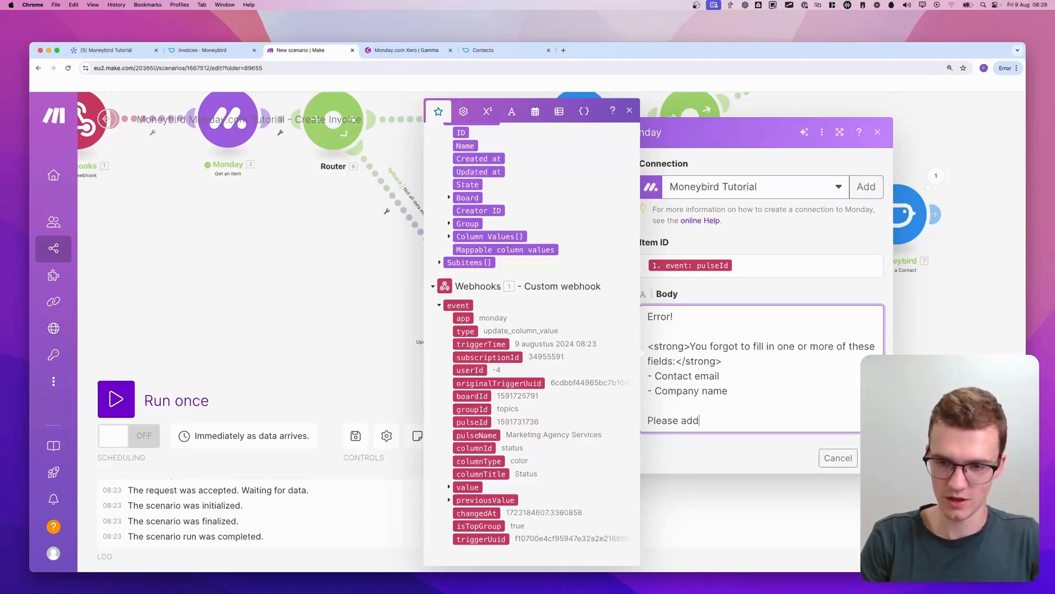
pyautogui.write('again')
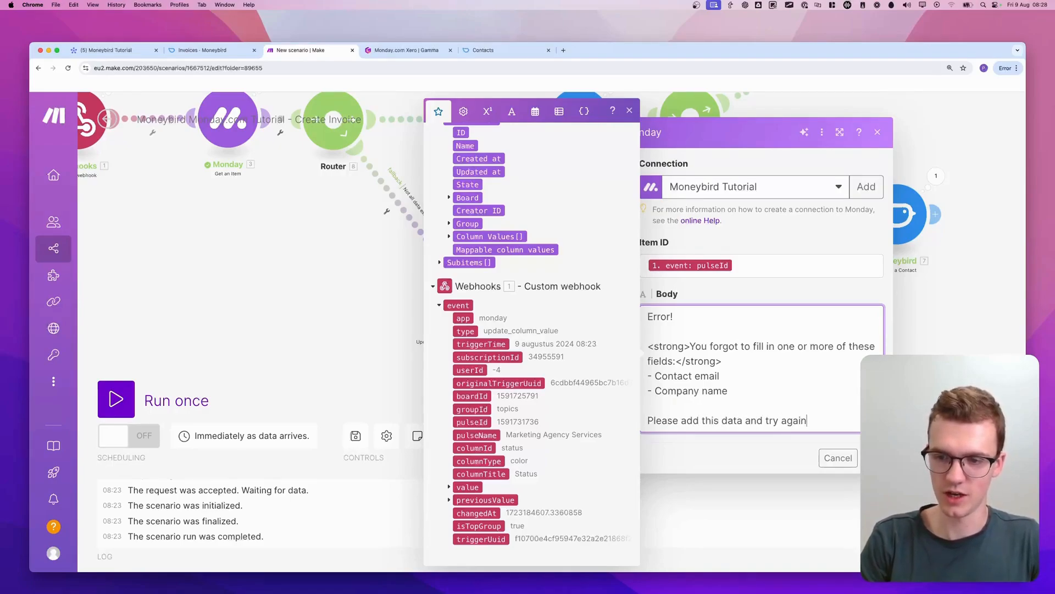
pyautogui.click(872, 458)
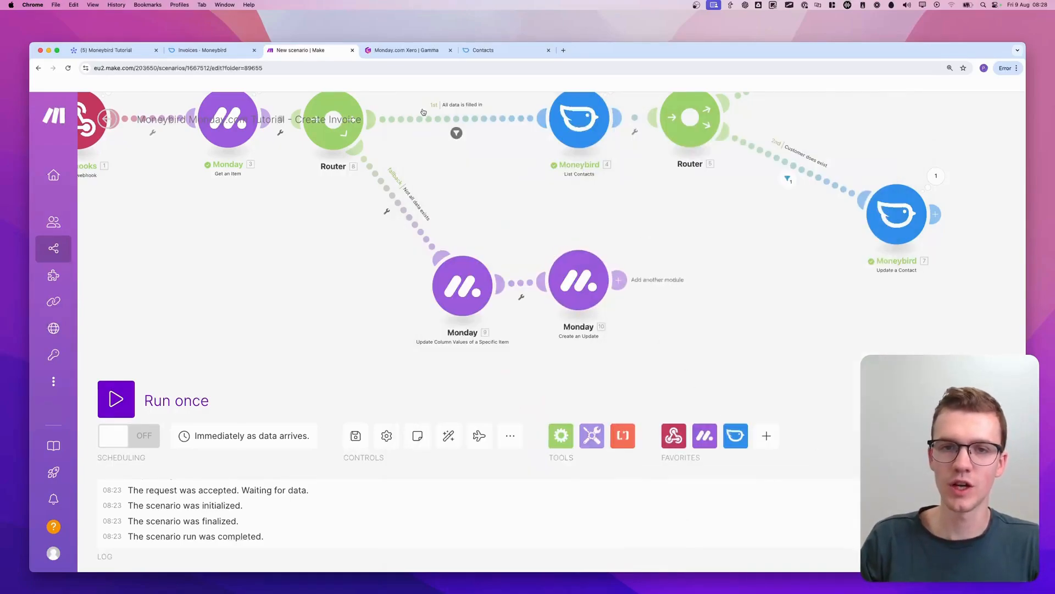
# Check the Contact Email and Company Name columns of the Marketing Agency Services item on the monday.com board
pyautogui.click(128, 54)
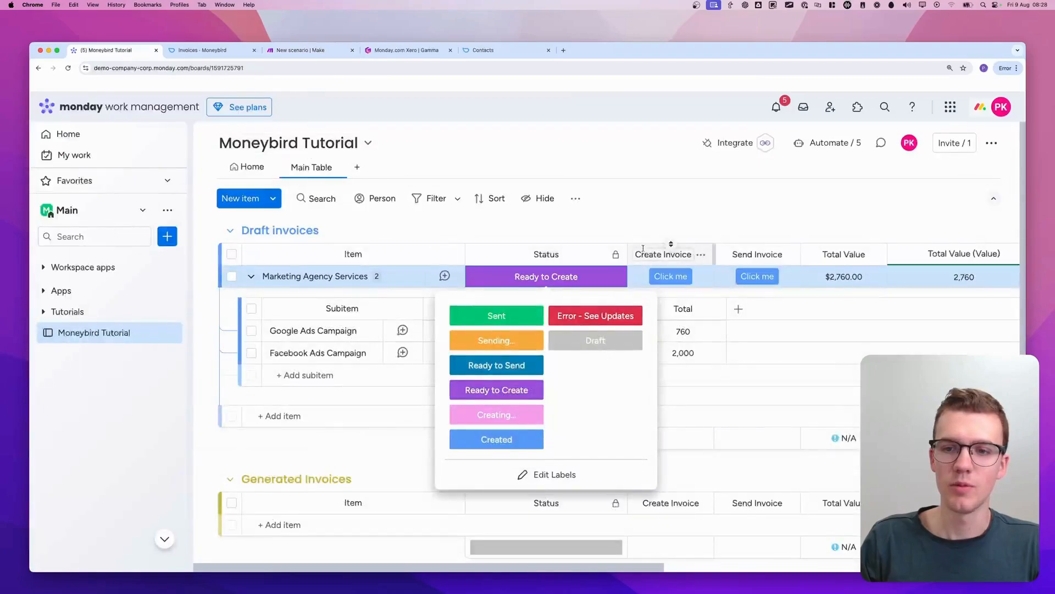
pyautogui.hscroll(10, 770, 277)
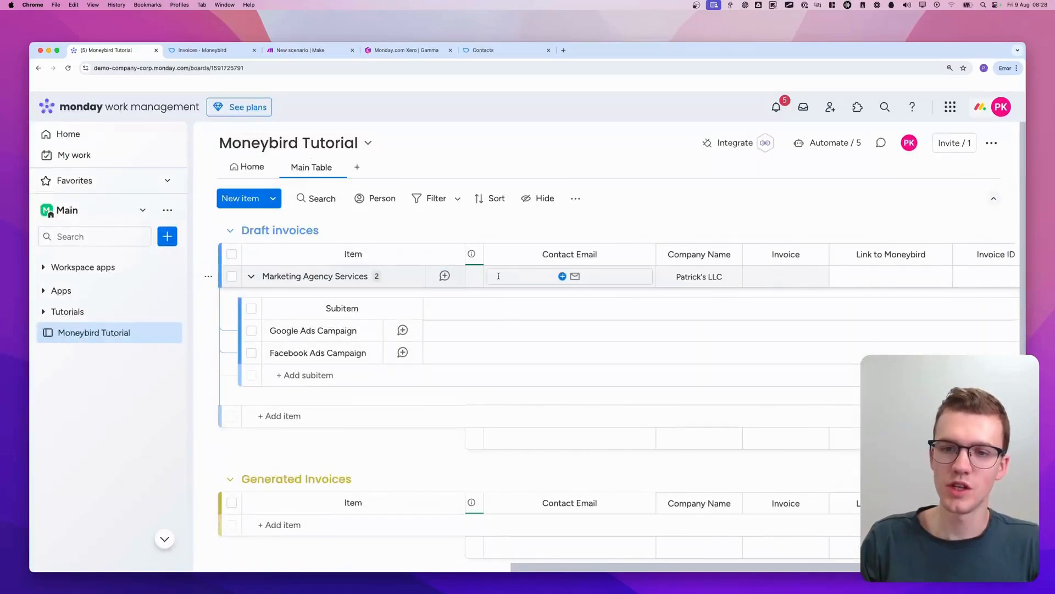
pyautogui.hscroll(-10, 623, 275)
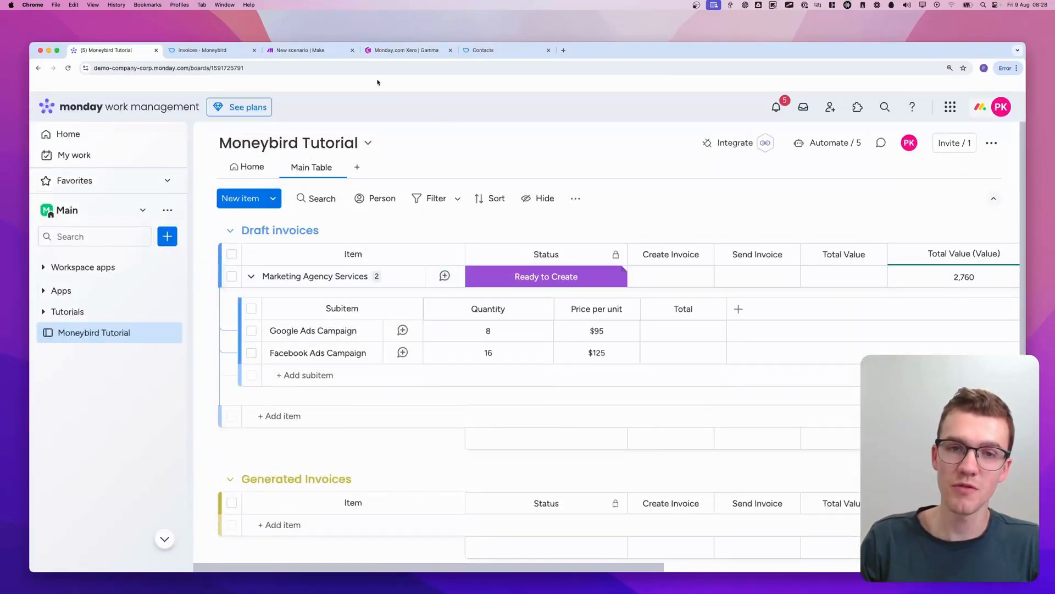
# Run the scenario once, set the Marketing Agency Services item's status to Draft on the board, and trigger its Create Invoice button
pyautogui.click(283, 50)
pyautogui.click(116, 398)
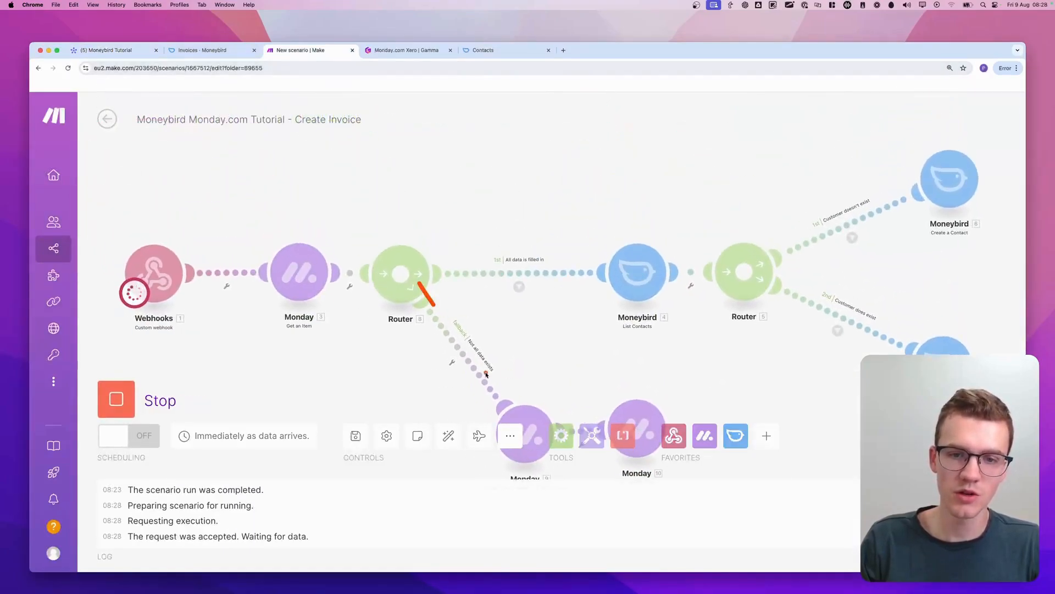
pyautogui.click(107, 50)
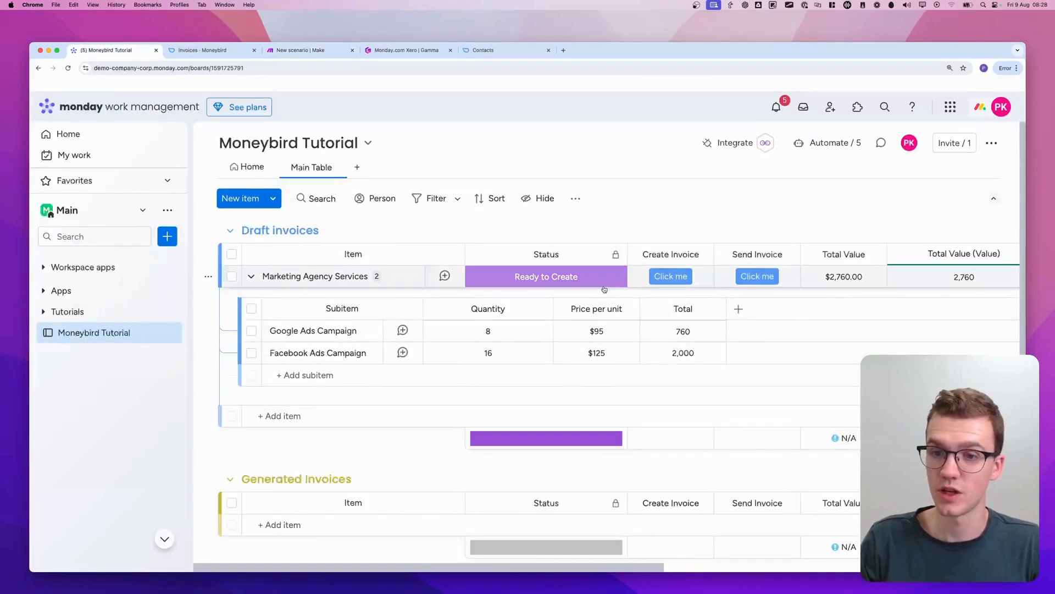
pyautogui.click(561, 276)
pyautogui.click(597, 337)
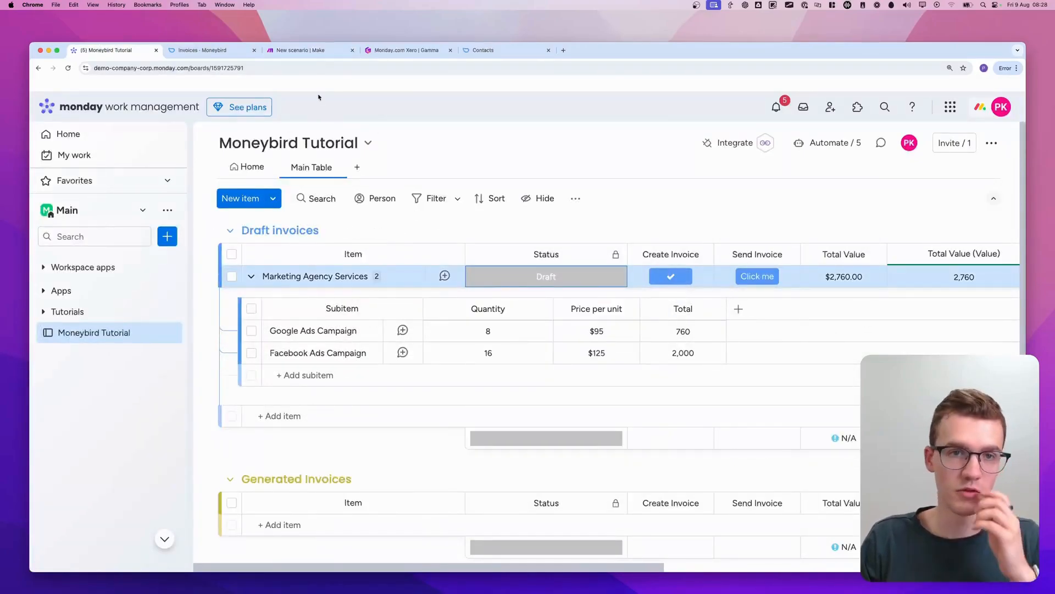
# Check the scenario's execution and open the Marketing Agency Services item's updates on the monday.com board
pyautogui.click(297, 50)
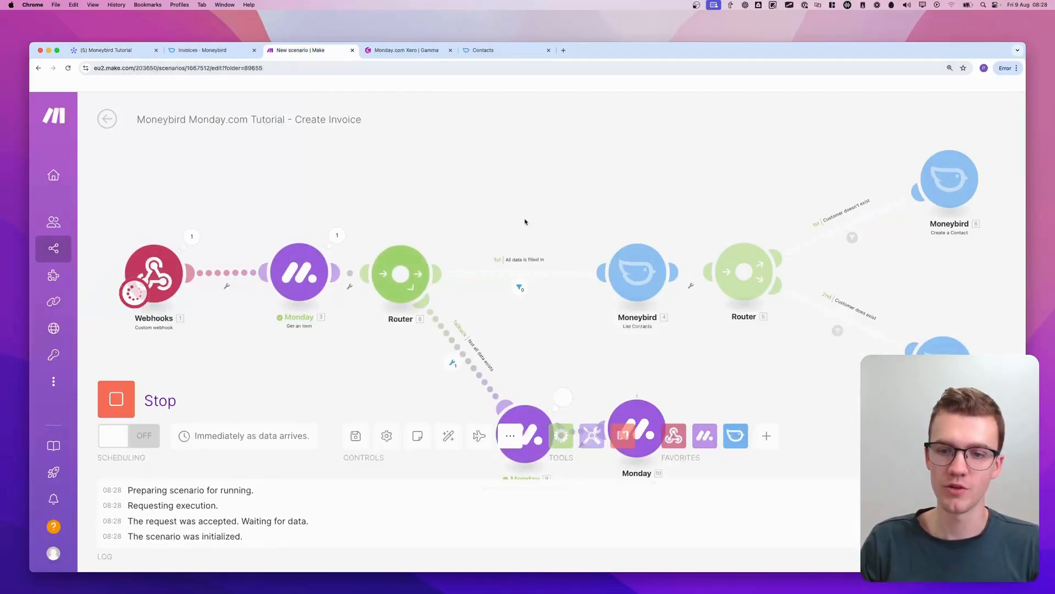
pyautogui.click(110, 50)
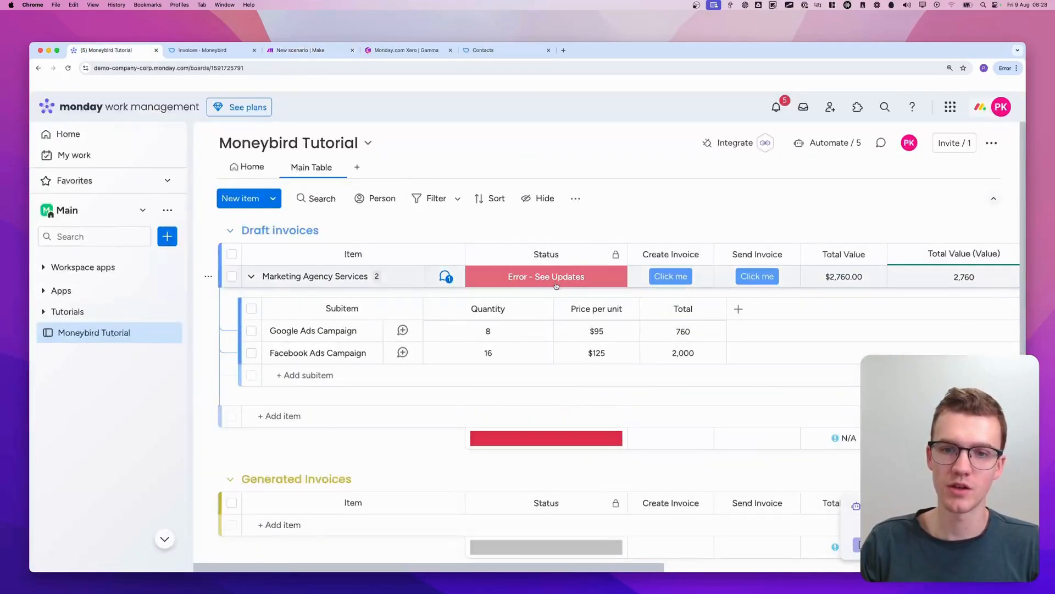
pyautogui.click(449, 277)
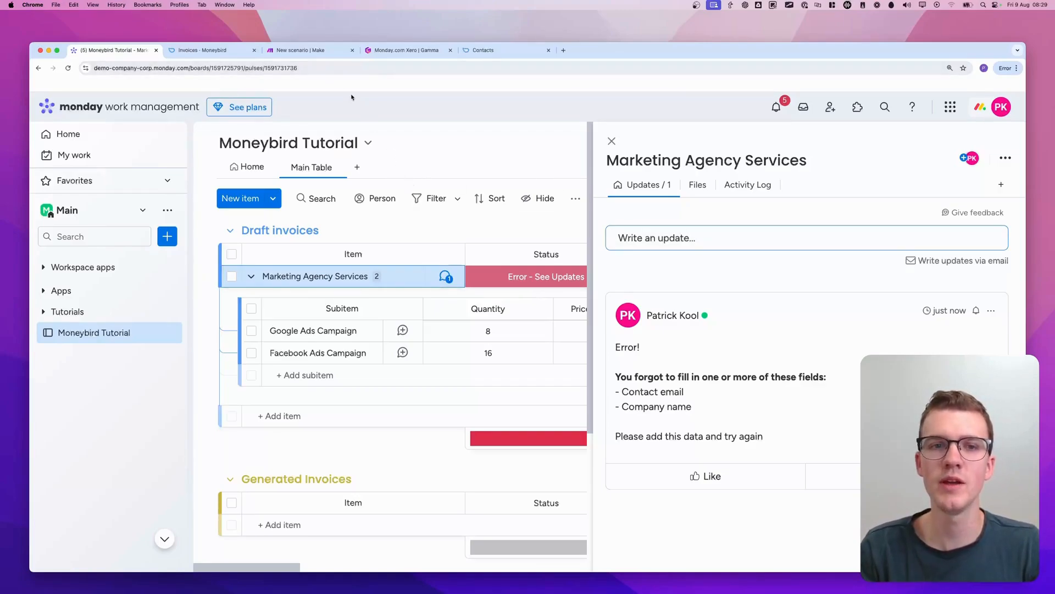
# In the Make scenario, move all modules after the webhook together to widen the gap between the webhook and Get an Item
pyautogui.click(324, 54)
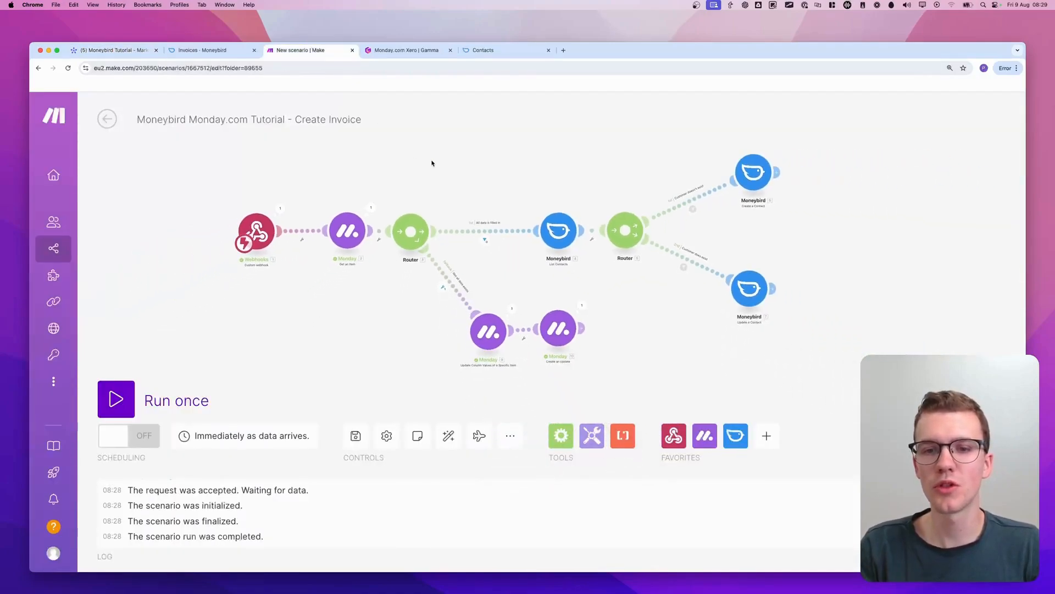
pyautogui.moveTo(822, 132); pyautogui.dragTo(341, 389)
pyautogui.moveTo(352, 237); pyautogui.dragTo(443, 237)
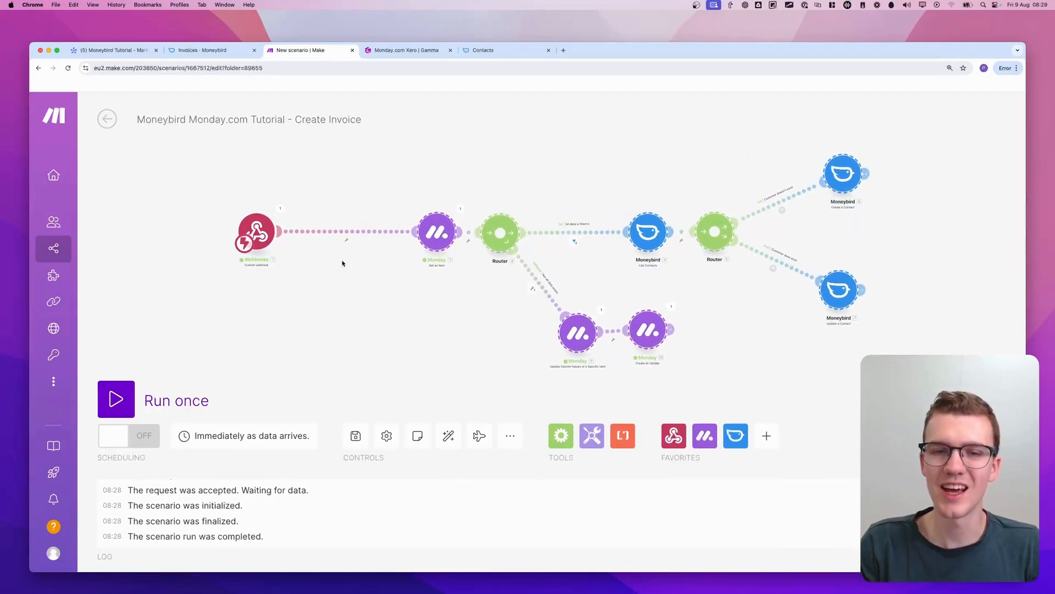
pyautogui.click(342, 261)
pyautogui.scroll(3, 326, 241)
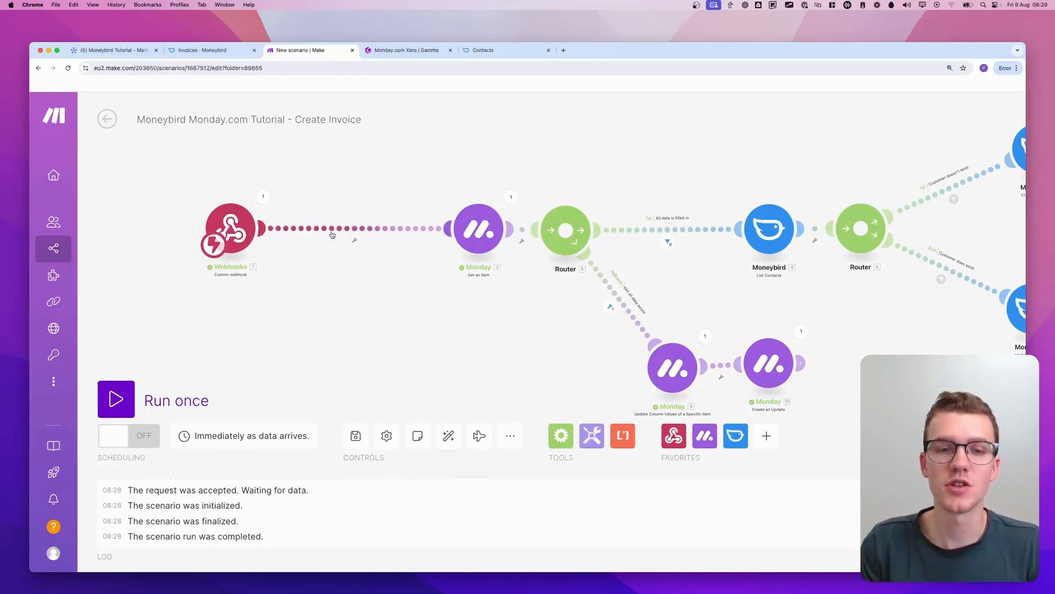
# Unlink the webhook module from the Get an Item module
pyautogui.click(334, 230)
pyautogui.click(366, 265)
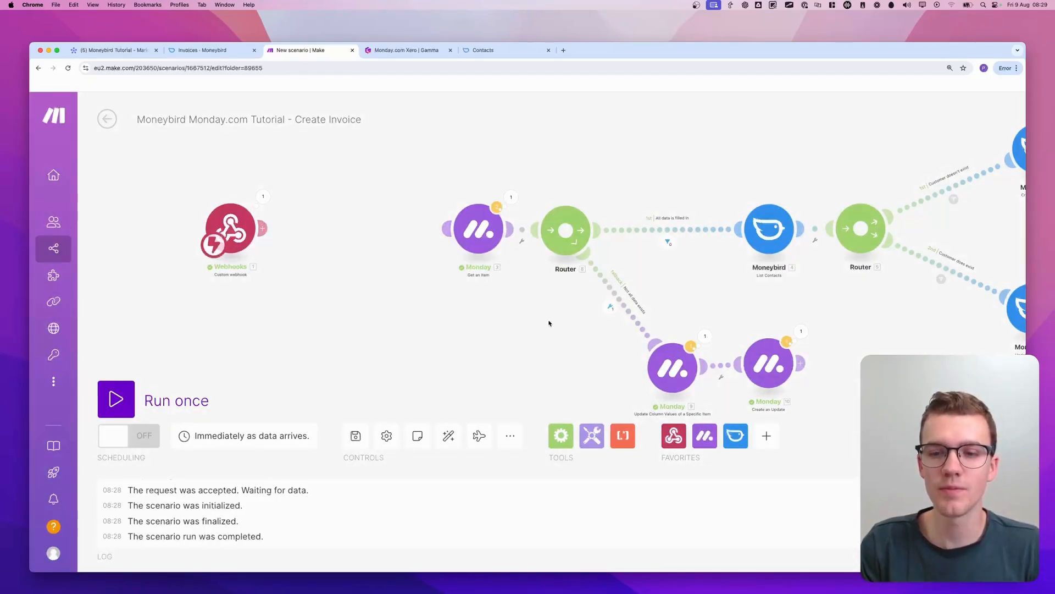
# Clone the fallback branch's Update Column Values of a Specific Item module and attach the copy directly after the webhook
pyautogui.scroll(-3, 607, 332)
pyautogui.rightClick(671, 331)
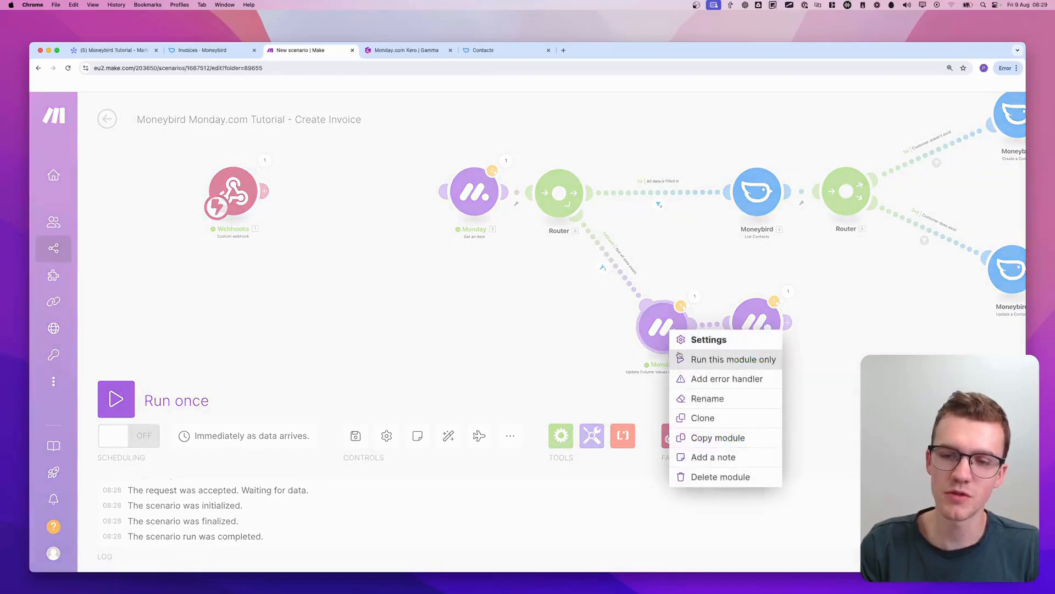
pyautogui.click(701, 423)
pyautogui.moveTo(695, 366)
pyautogui.mouseDown()
pyautogui.moveTo(670, 368)
pyautogui.moveTo(392, 280)
pyautogui.moveTo(630, 305)
pyautogui.moveTo(532, 152)
pyautogui.moveTo(469, 155)
pyautogui.moveTo(355, 195)
pyautogui.mouseUp()
pyautogui.rightClick(363, 215)
pyautogui.click(480, 252)
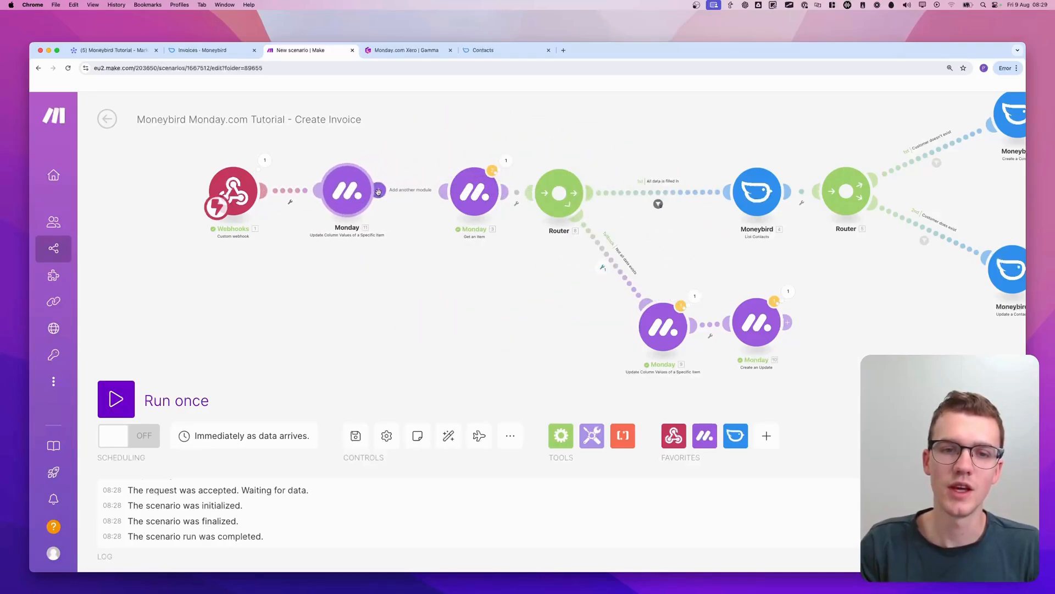
# Link the cloned Update Column Values module to the Get an Item module
pyautogui.scroll(2, 347, 253)
pyautogui.moveTo(347, 253); pyautogui.dragTo(476, 334)
pyautogui.scroll(2, 549, 259)
pyautogui.click(556, 253)
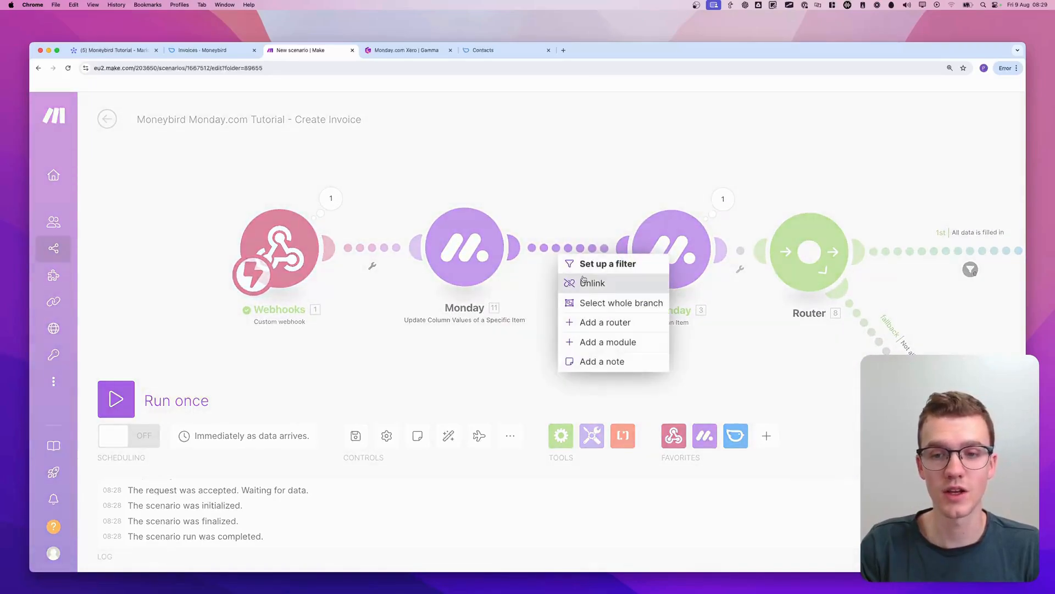
pyautogui.click(567, 219)
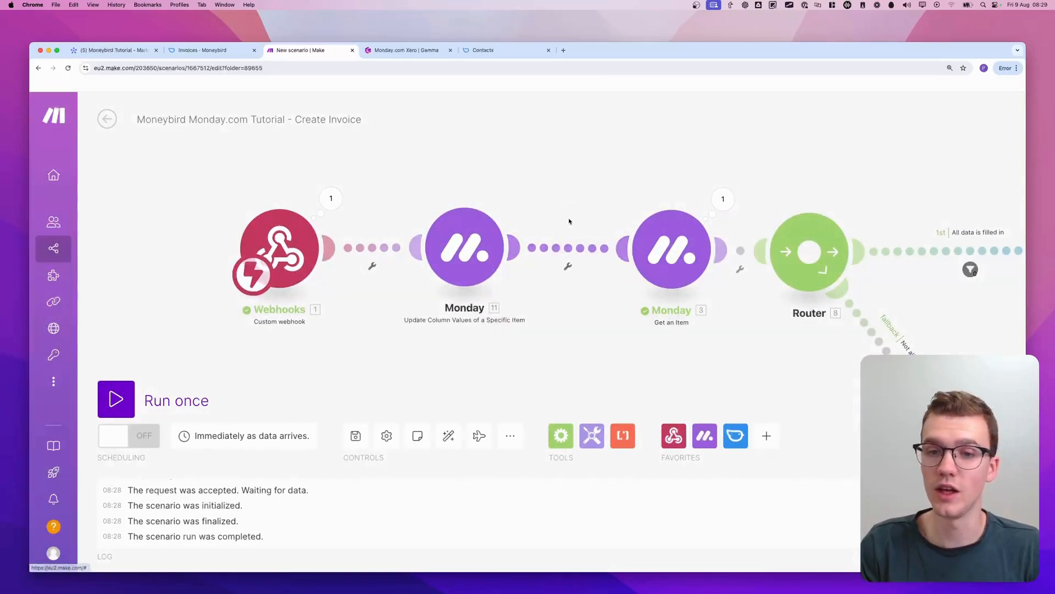
# Set the cloned module's Status column label to "Creating..." and save its settings
pyautogui.click(468, 251)
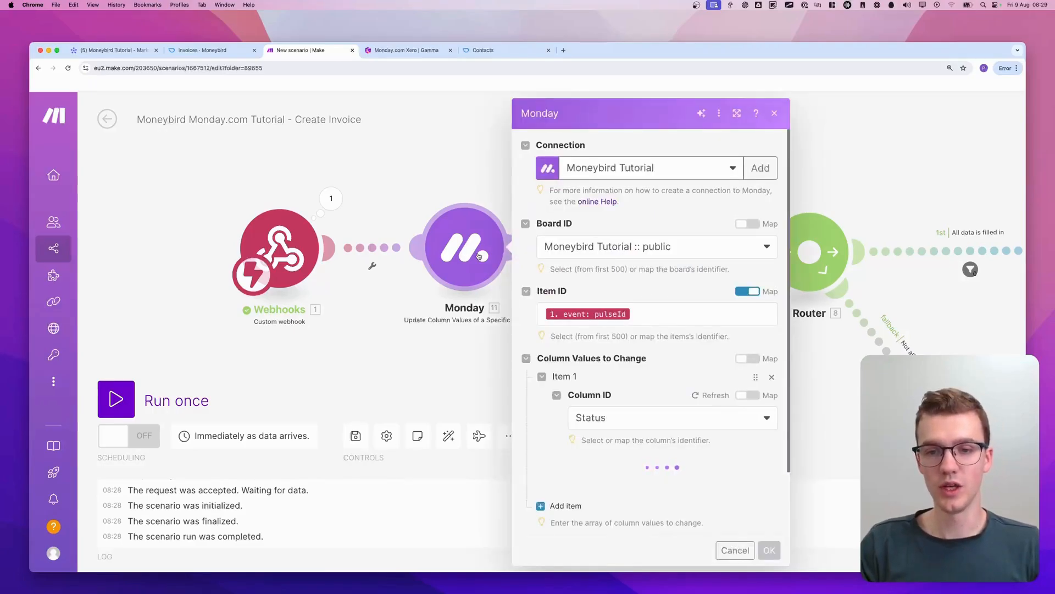
pyautogui.scroll(-5, 636, 408)
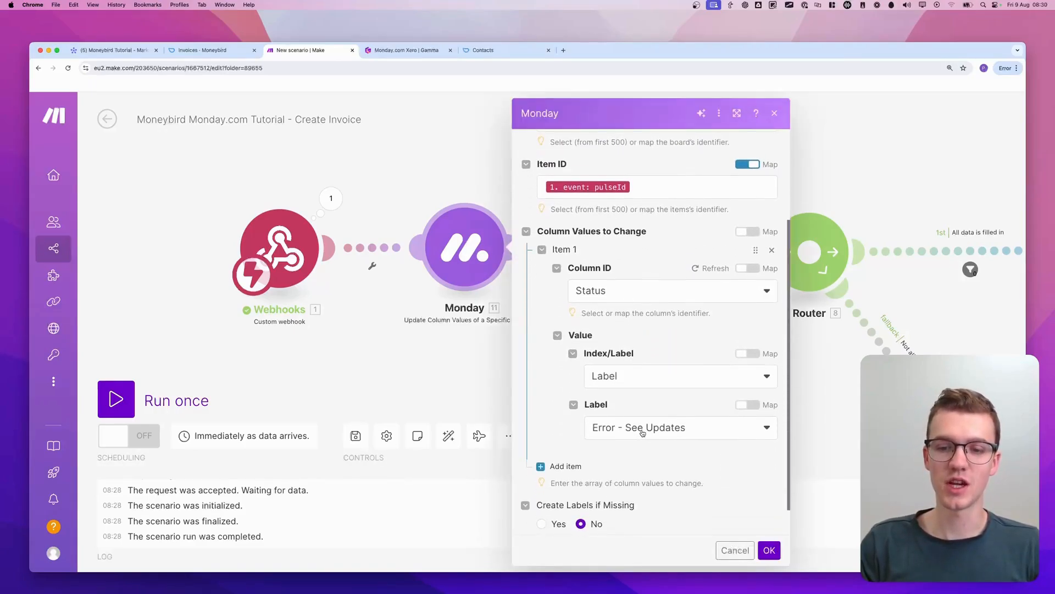
pyautogui.click(641, 429)
pyautogui.scroll(-5, 636, 357)
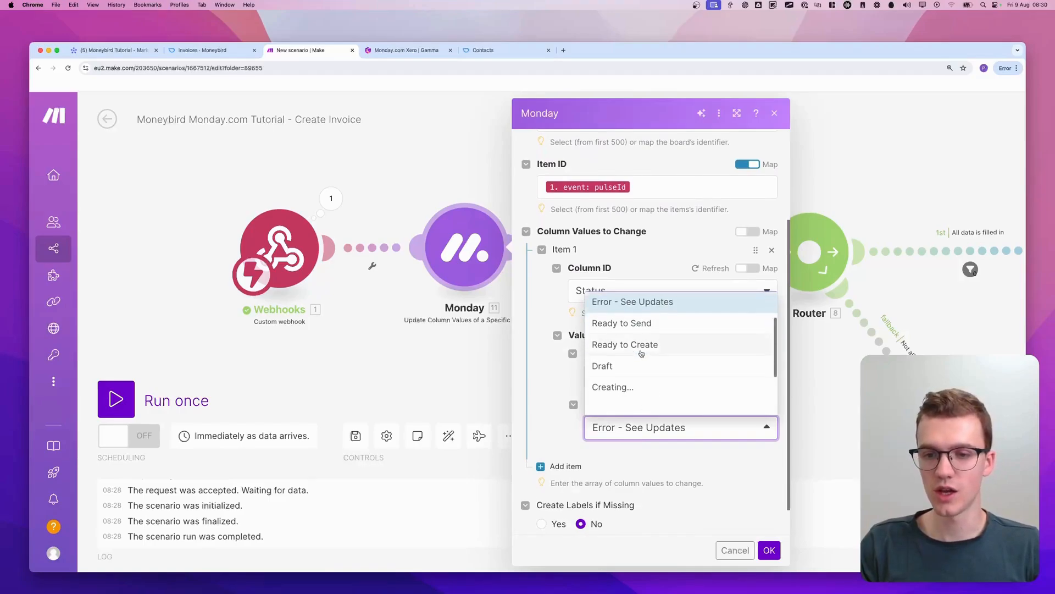
pyautogui.click(641, 368)
pyautogui.click(769, 549)
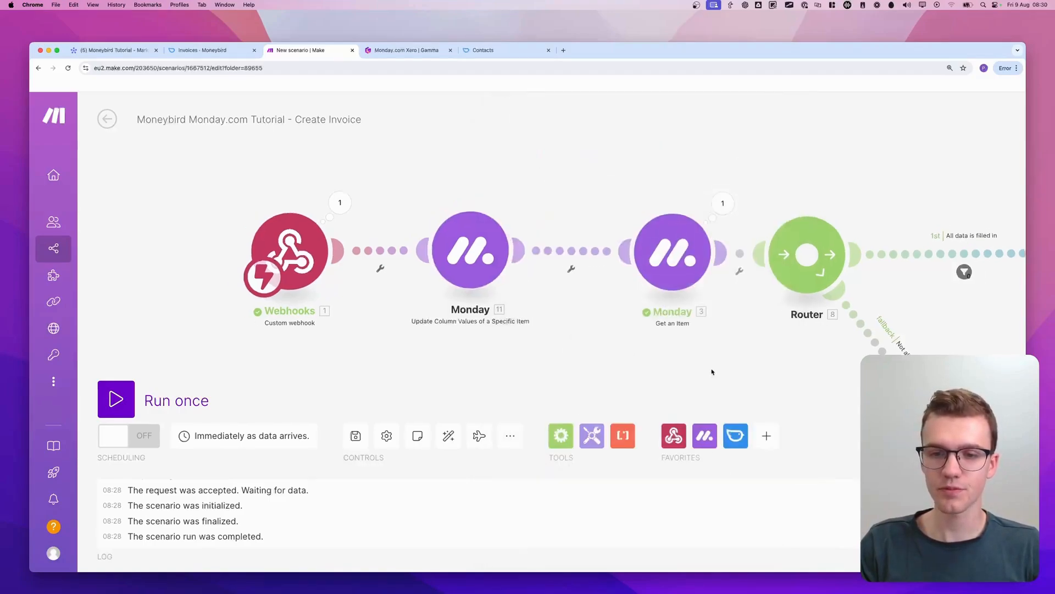
# Run the scenario once, close the item's updates on the monday.com board, and trigger Create Invoice for Marketing Agency Services
pyautogui.click(118, 405)
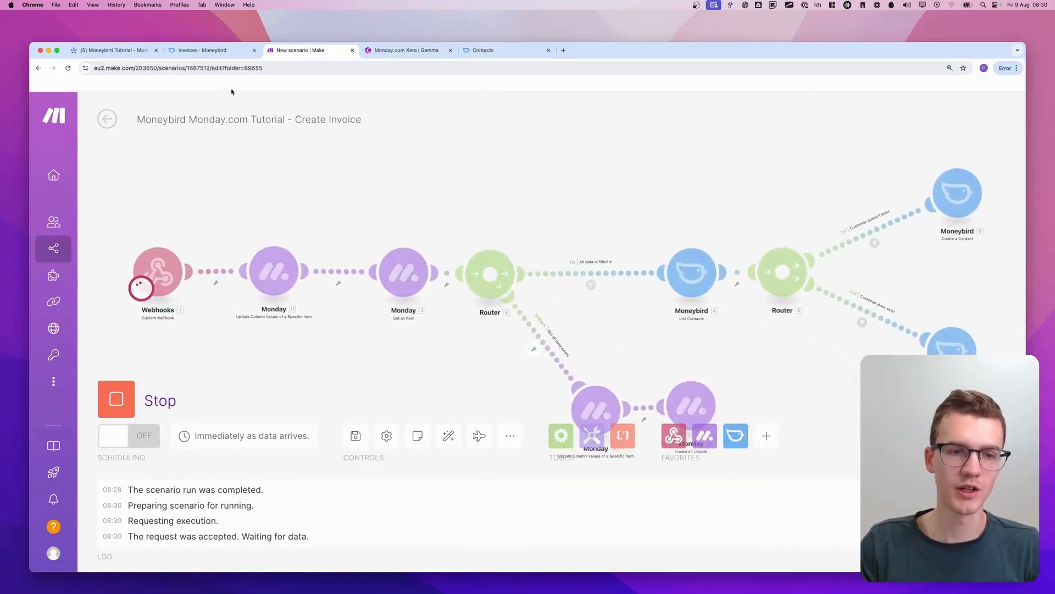
pyautogui.click(132, 51)
pyautogui.click(611, 141)
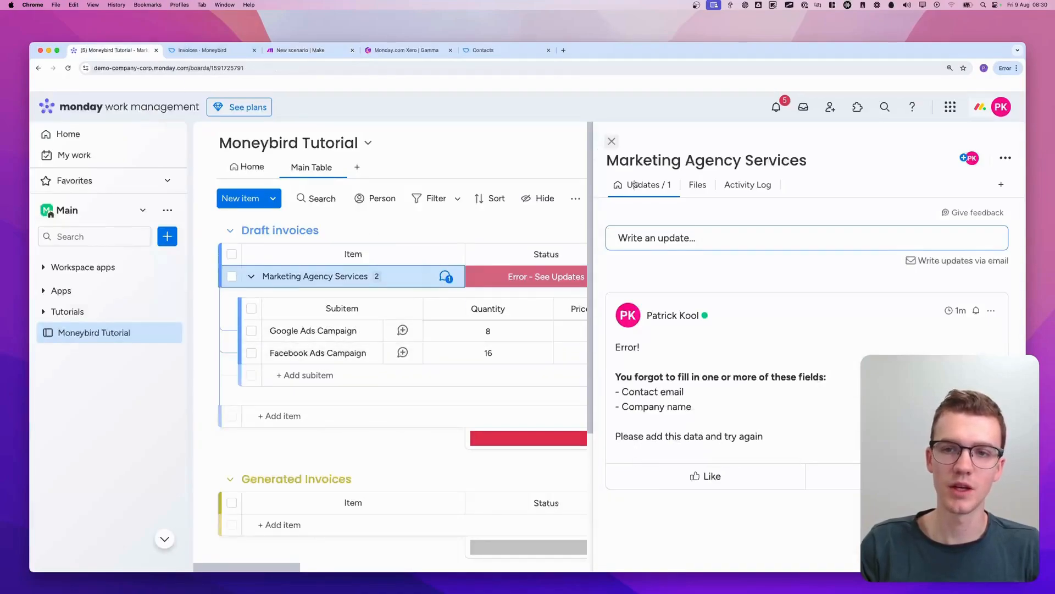
pyautogui.click(689, 276)
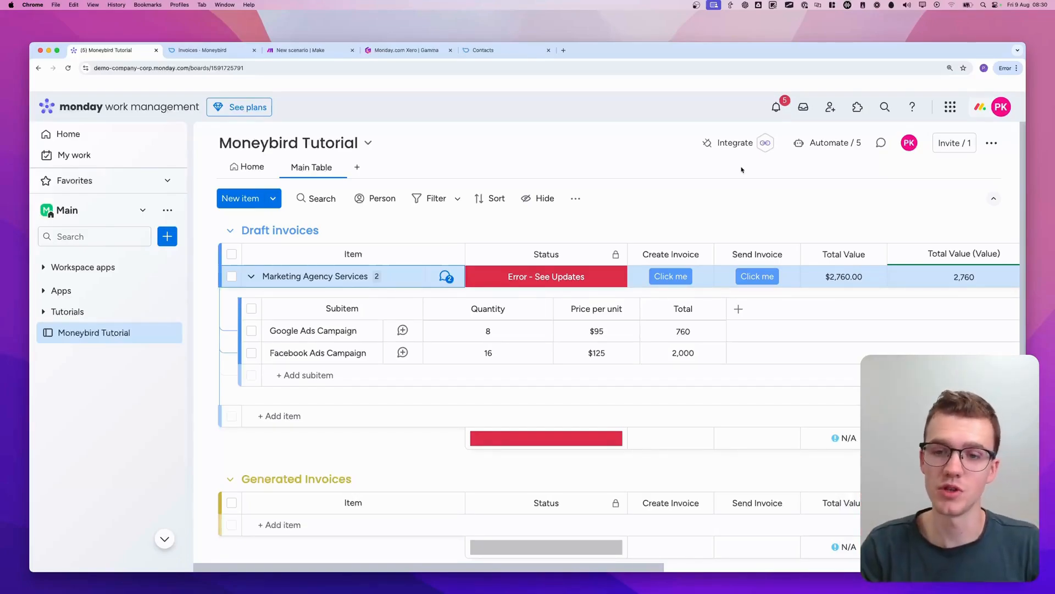
# Switch back to the Make scenario and rename the module following the webhook to "Change status to 'Creating'"
pyautogui.click(299, 50)
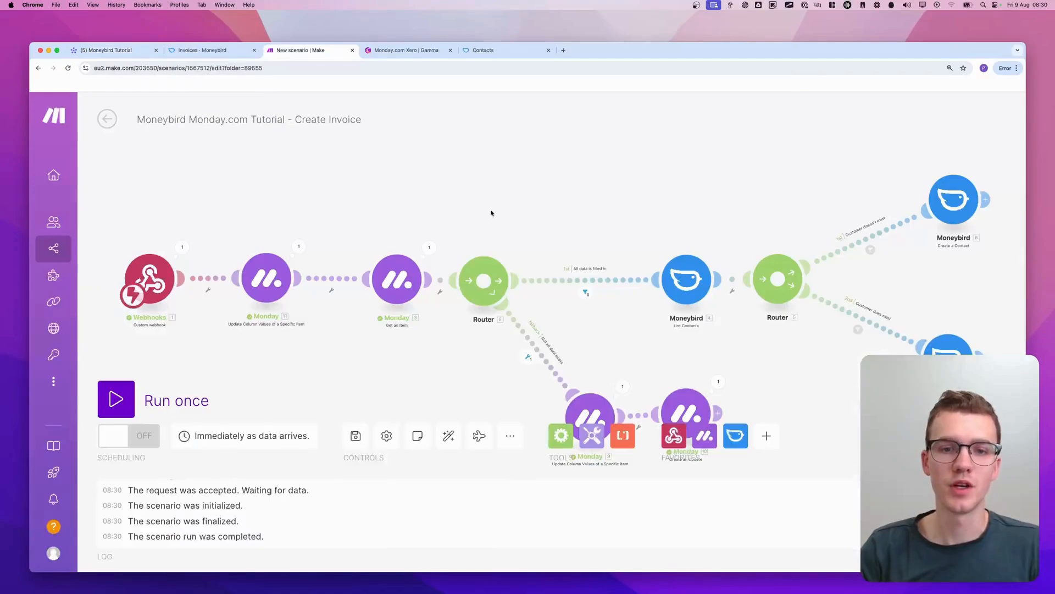
pyautogui.moveTo(491, 213); pyautogui.dragTo(408, 172)
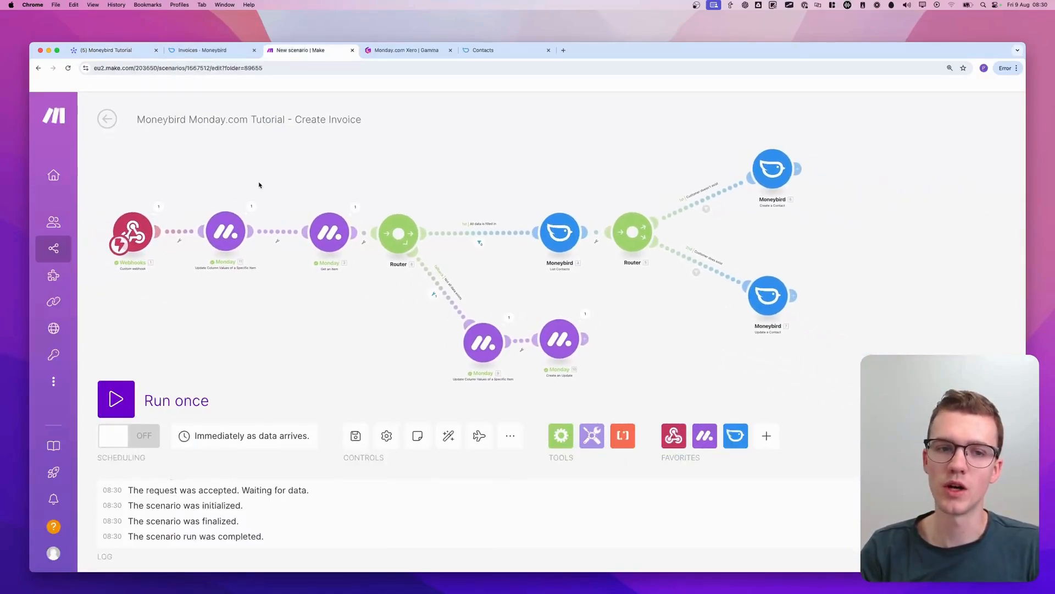
pyautogui.scroll(5, 259, 185)
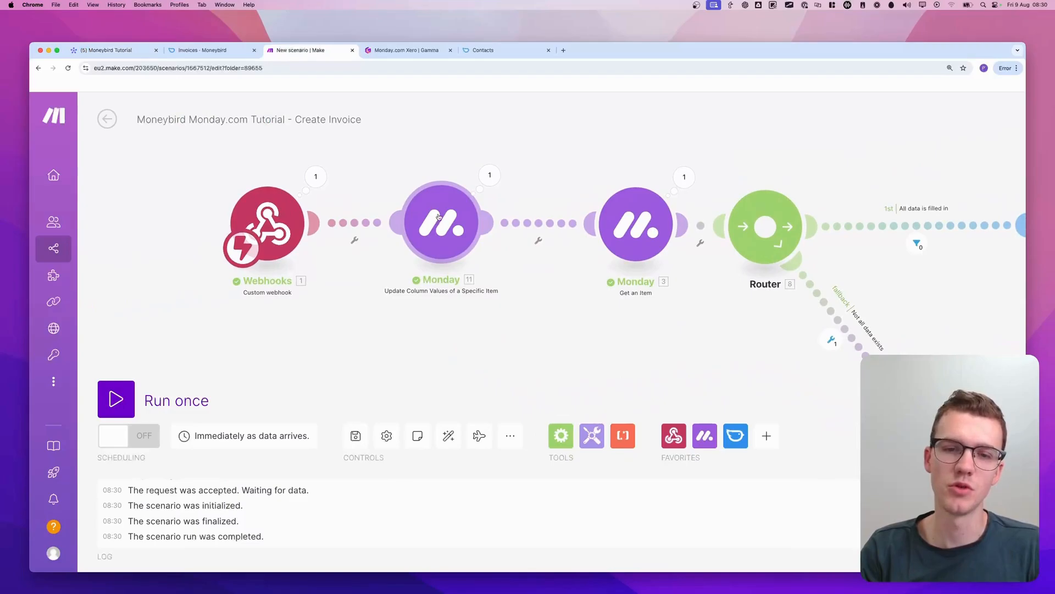
pyautogui.rightClick(438, 216)
pyautogui.click(484, 285)
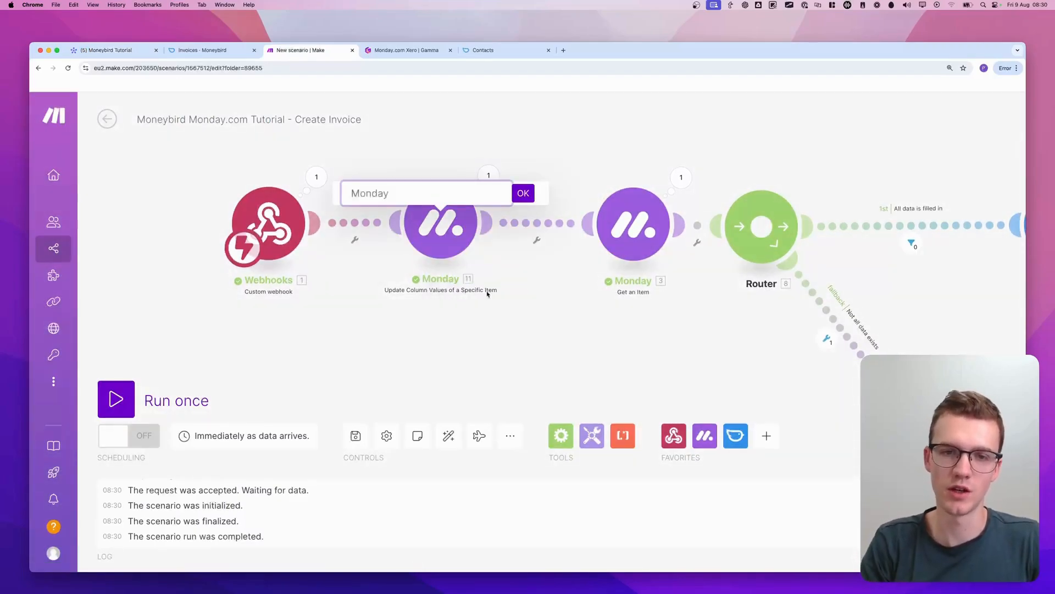
pyautogui.write("Change status to 'Creawting")
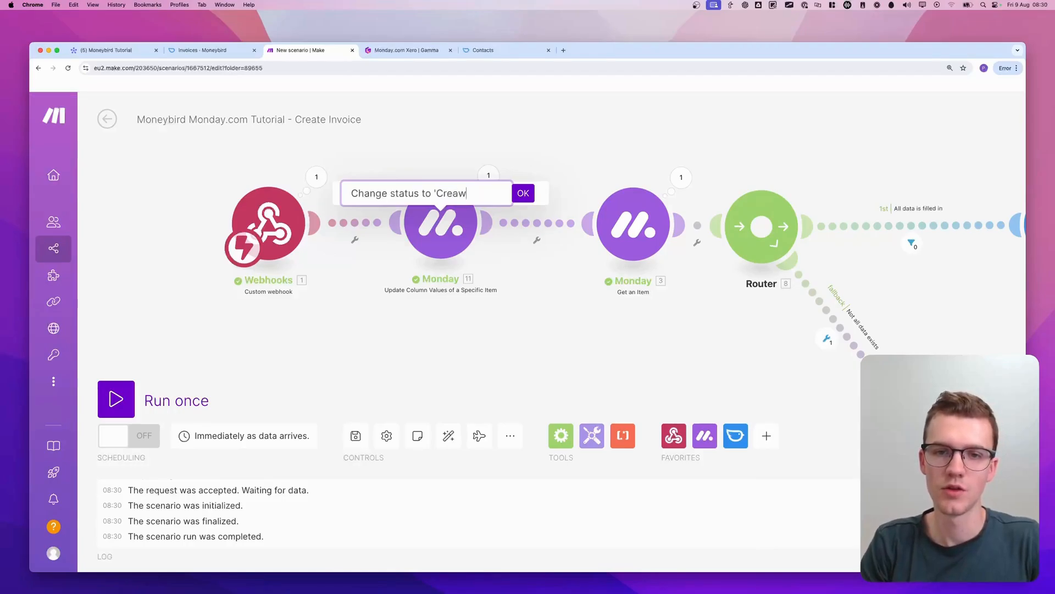
pyautogui.press('Return')
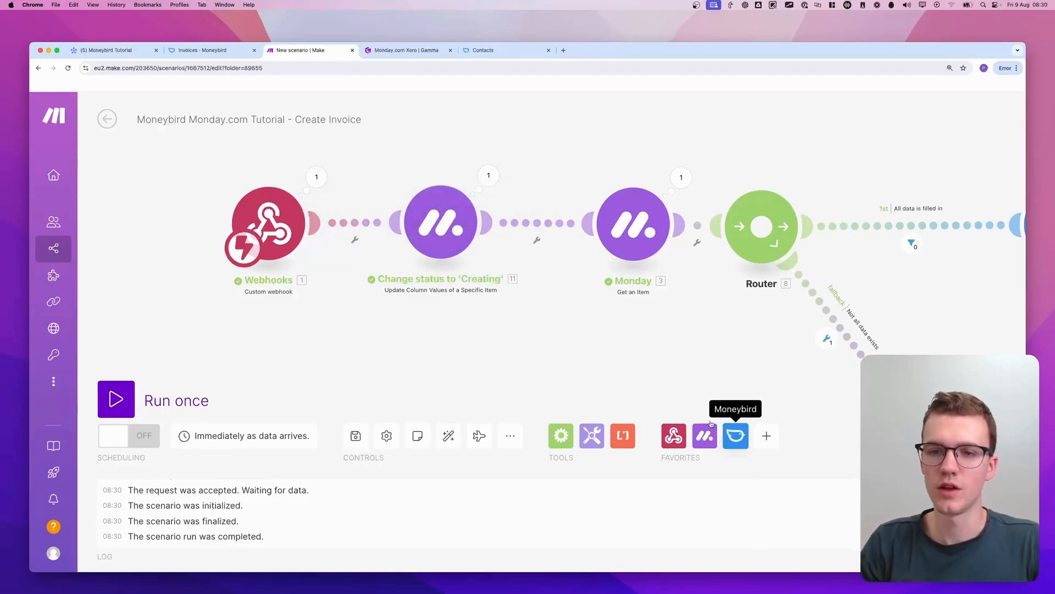
# Rename the Get an Item module to "Get invoice details"
pyautogui.hscroll(3, 617, 353)
pyautogui.scroll(-1, 617, 354)
pyautogui.rightClick(596, 228)
pyautogui.press('Escape')
pyautogui.rightClick(566, 207)
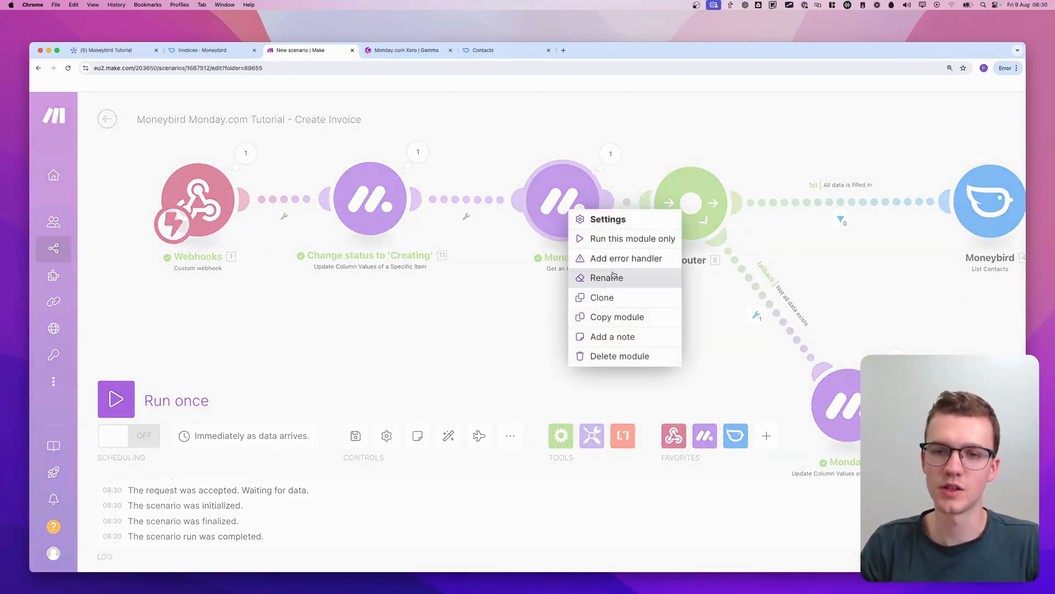
pyautogui.click(594, 277)
pyautogui.write('Get invoic')
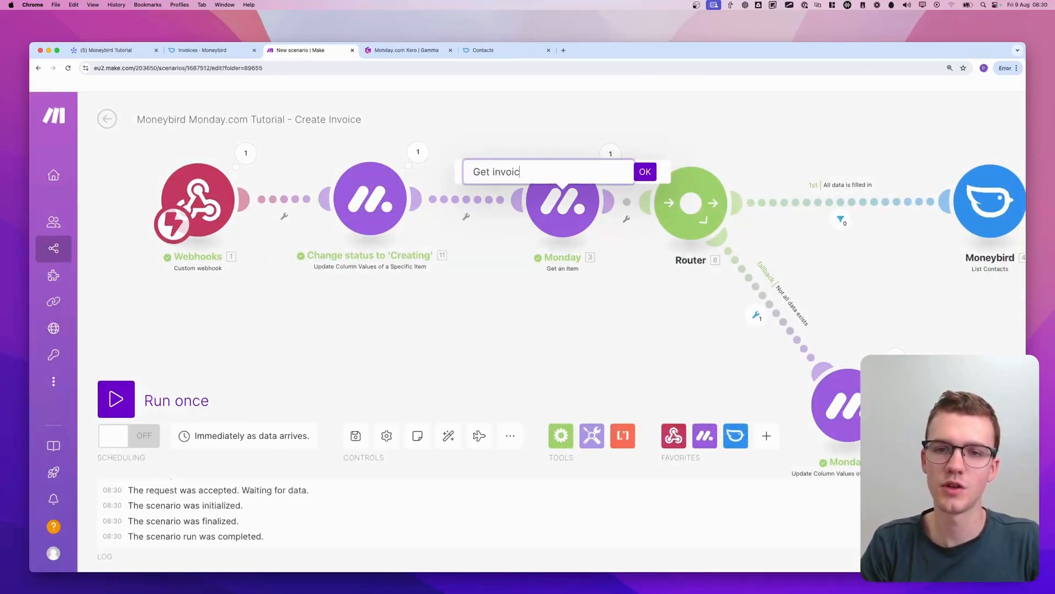
pyautogui.write('e details')
pyautogui.press('Return')
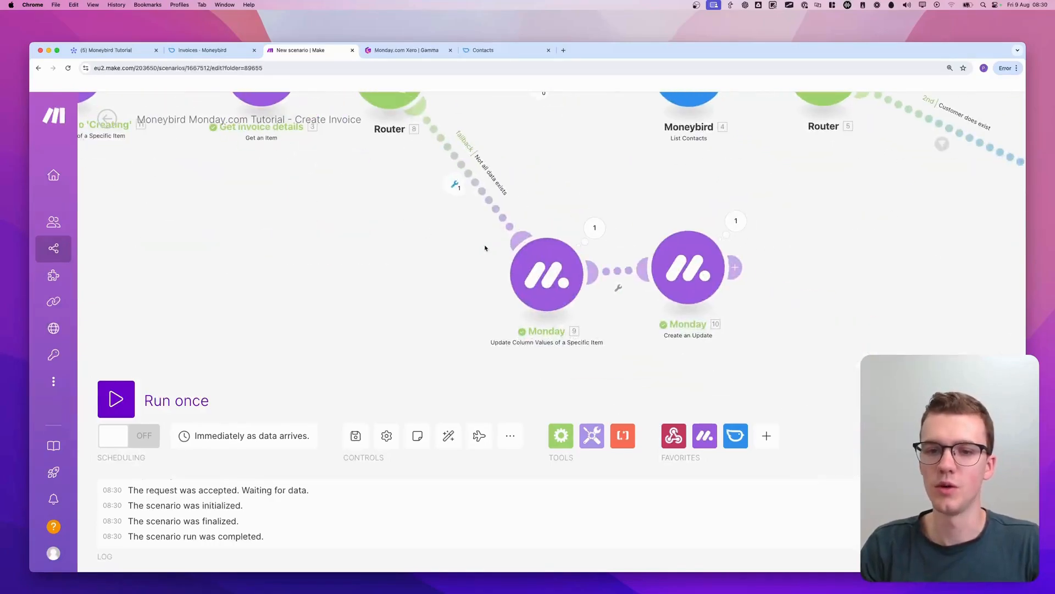
# Rename the fallback branch's Update Column Values module to "Change status to 'Error'"
pyautogui.rightClick(534, 262)
pyautogui.click(565, 328)
pyautogui.write("Change status to 'Creating'")
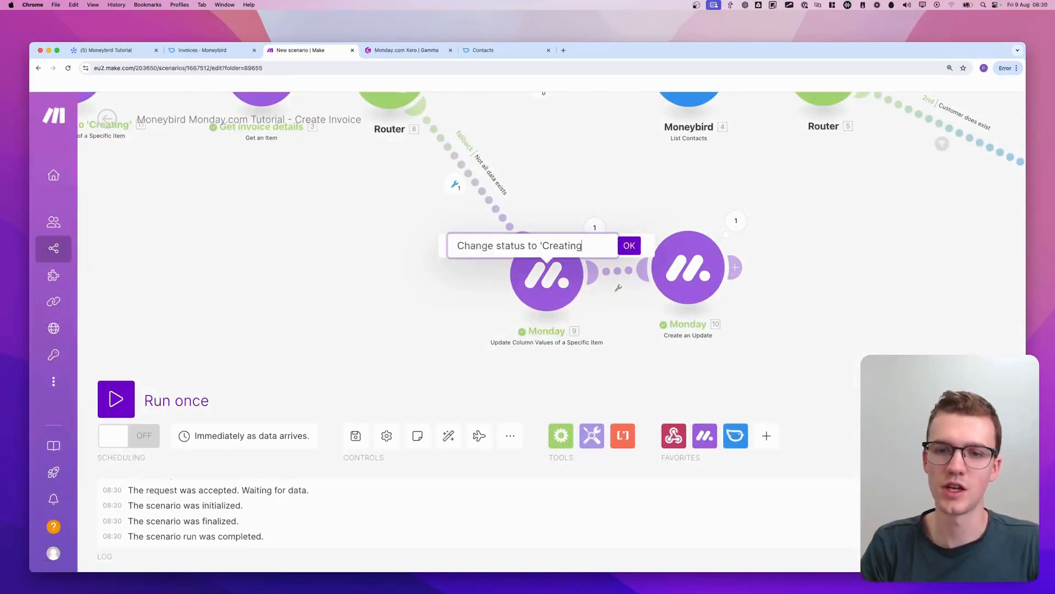
pyautogui.hotkey('alt', 'BackSpace')
pyautogui.write('Error')
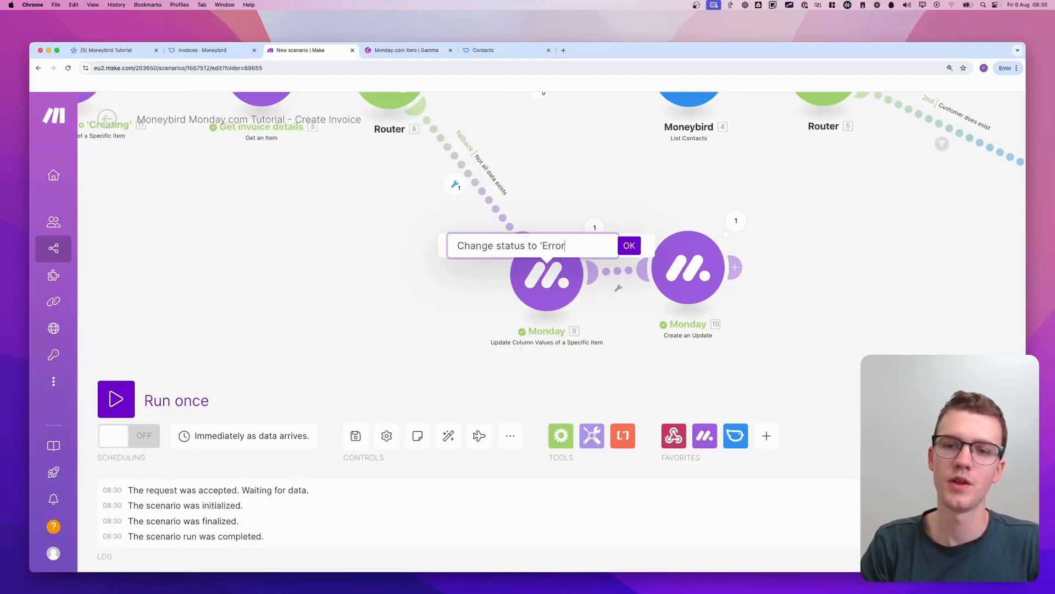
pyautogui.write("'")
pyautogui.press('Return')
# Save the scenario
pyautogui.scroll(-3, 567, 238)
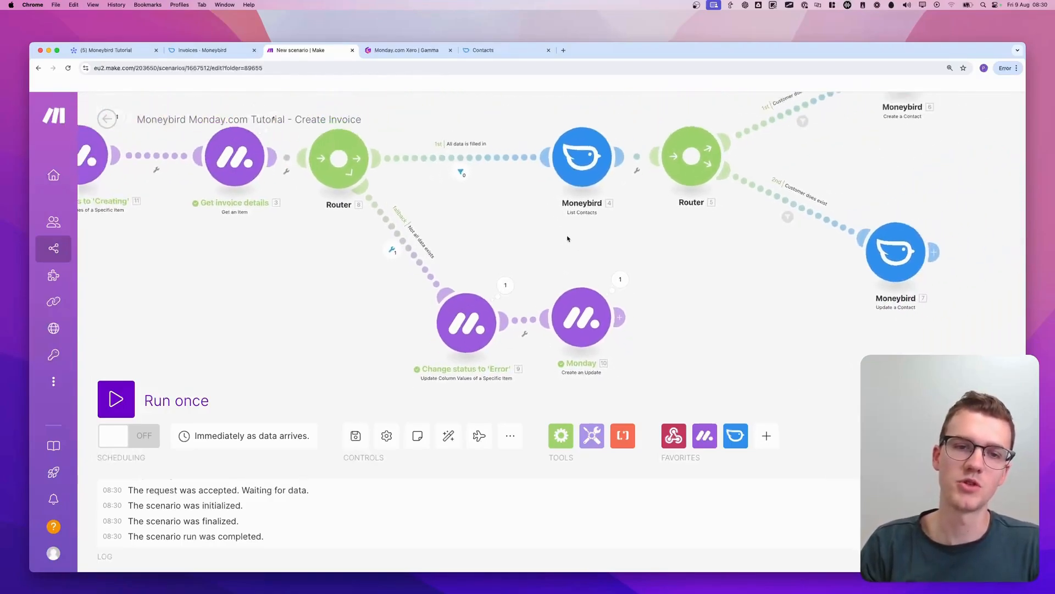
pyautogui.scroll(-1, 550, 237)
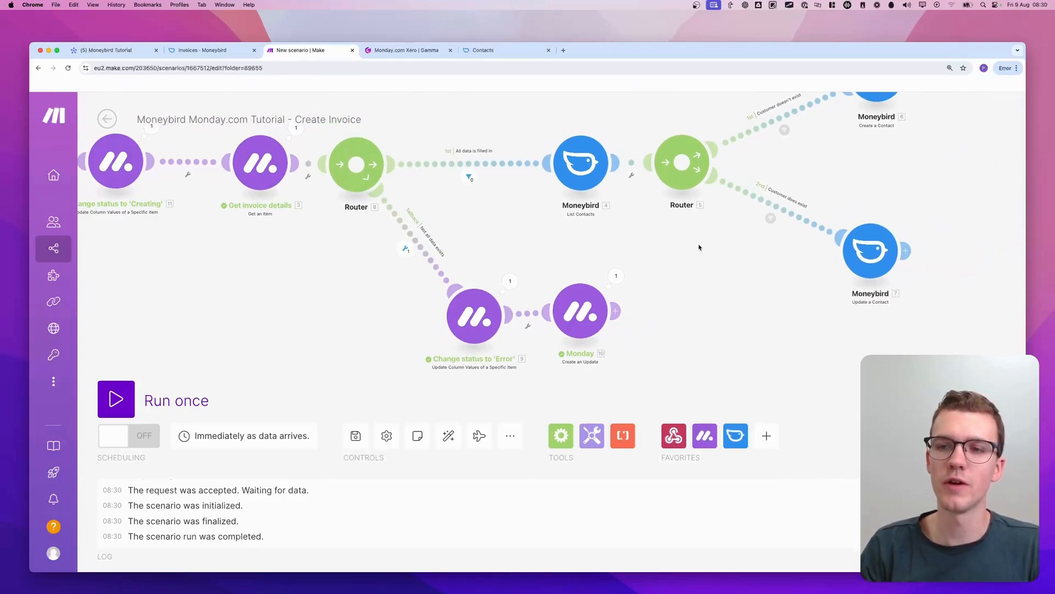
pyautogui.moveTo(687, 253); pyautogui.dragTo(628, 291)
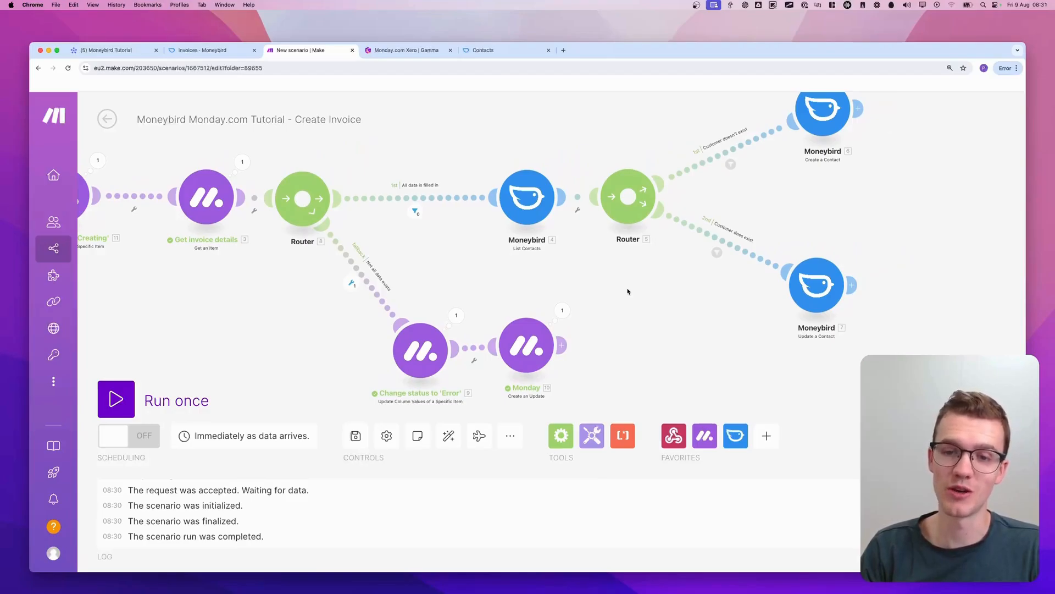
pyautogui.moveTo(558, 282); pyautogui.dragTo(237, 327)
pyautogui.click(355, 436)
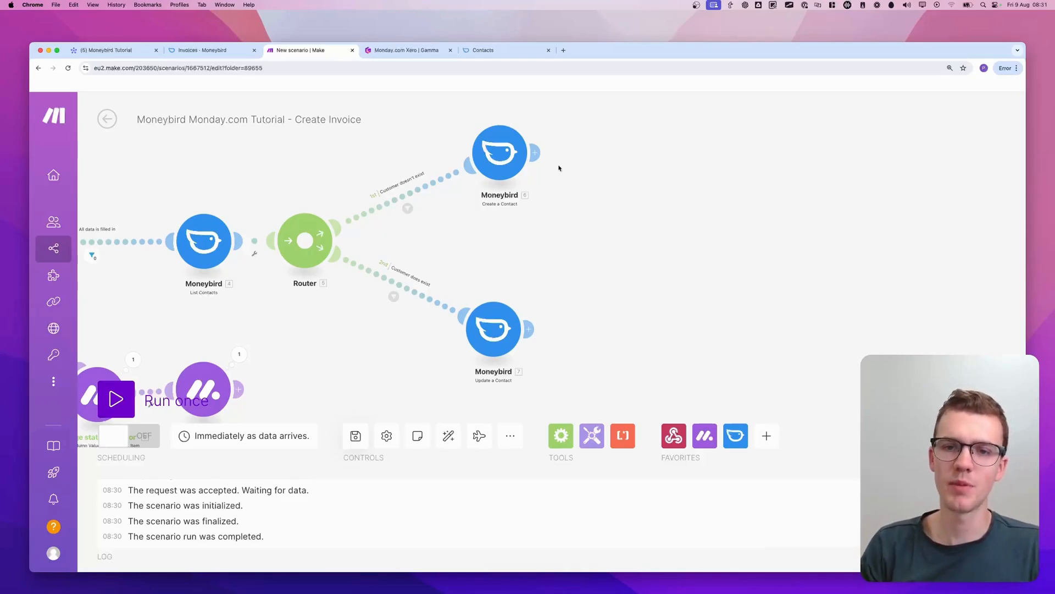
# Add a Moneybird Create a Sales Invoice module after Create a Contact and widen the gap between the two modules
pyautogui.click(535, 152)
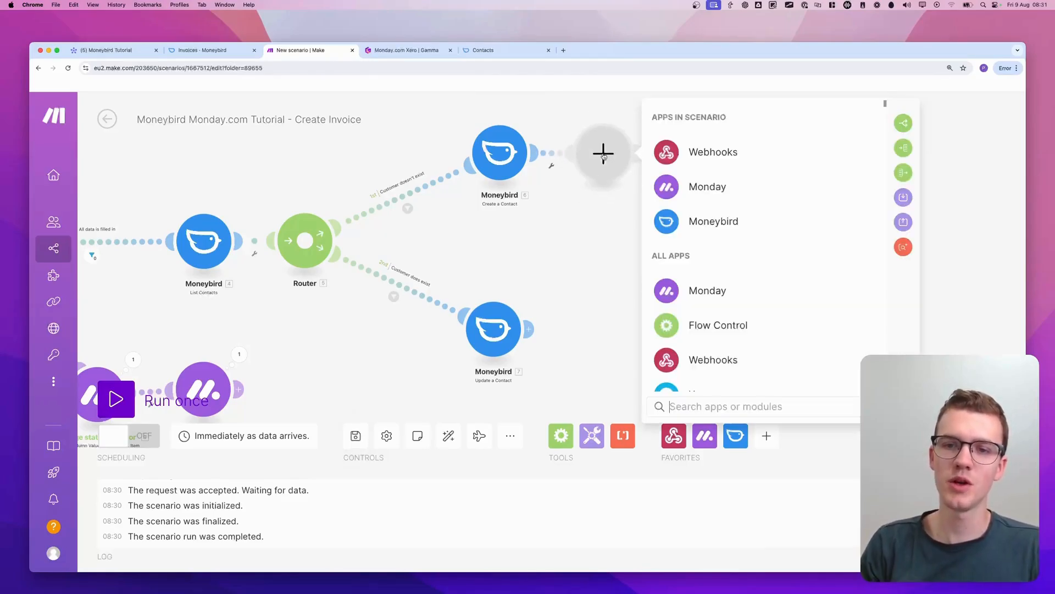
pyautogui.write('money bird')
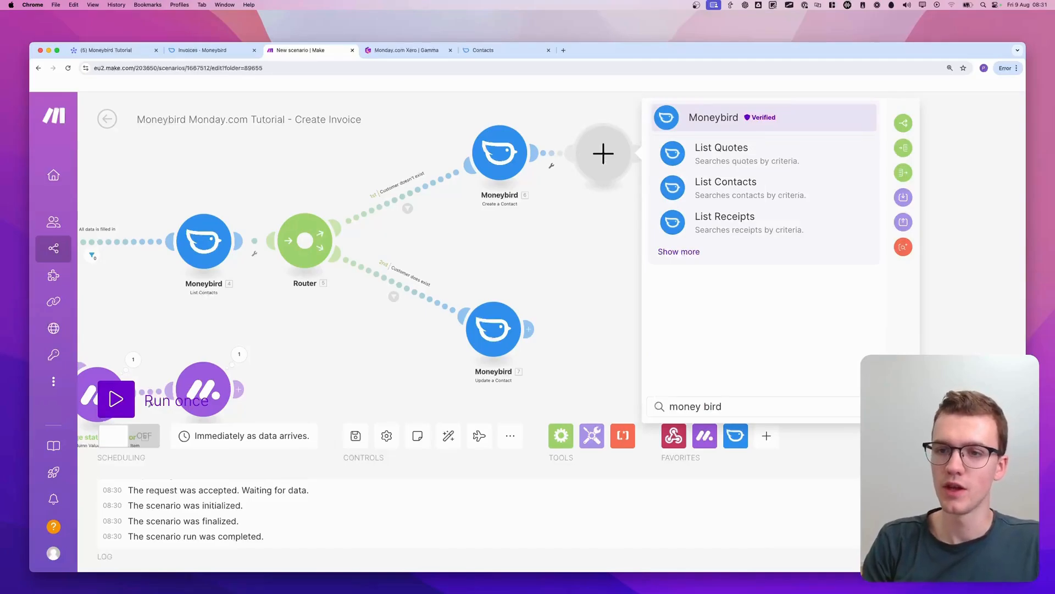
pyautogui.click(687, 252)
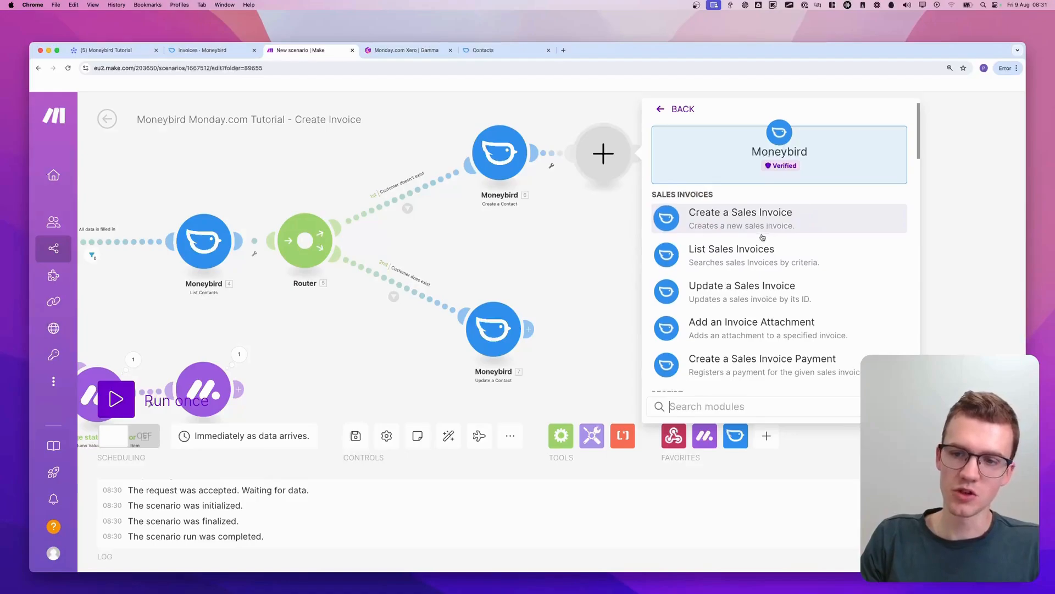
pyautogui.scroll(-5, 780, 240)
pyautogui.scroll(-4, 780, 239)
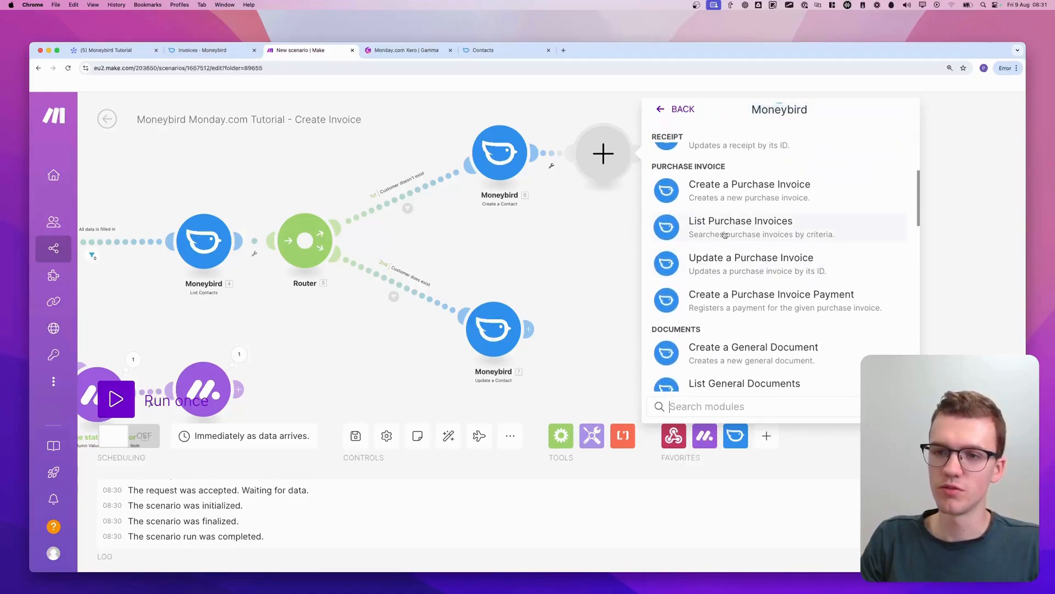
pyautogui.moveTo(741, 201); pyautogui.dragTo(813, 187)
pyautogui.scroll(-5, 828, 231)
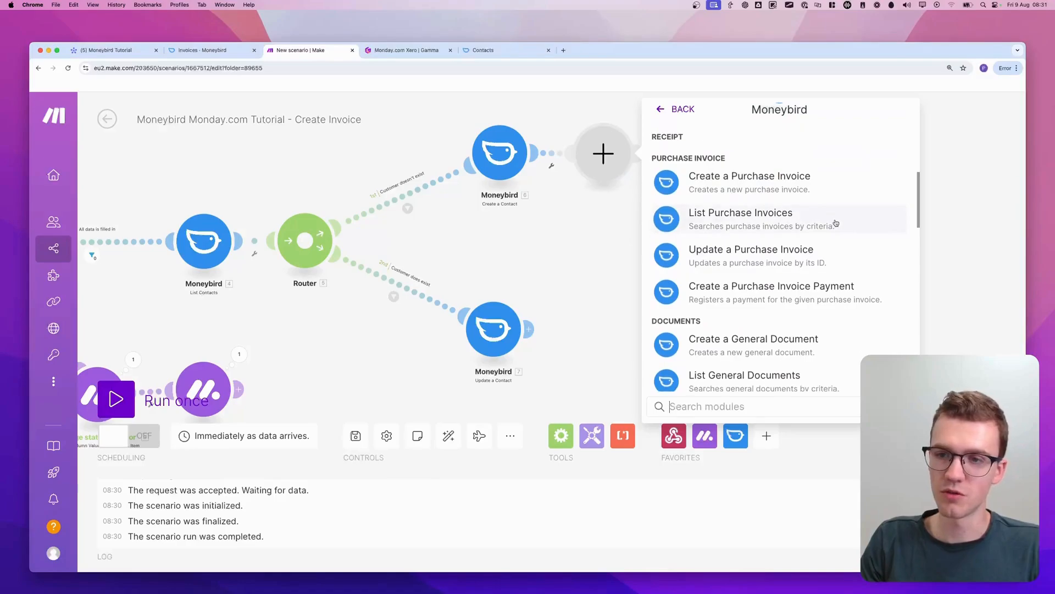
pyautogui.scroll(-4, 828, 231)
pyautogui.moveTo(815, 228)
pyautogui.mouseDown()
pyautogui.moveTo(791, 217)
pyautogui.moveTo(811, 238)
pyautogui.mouseUp()
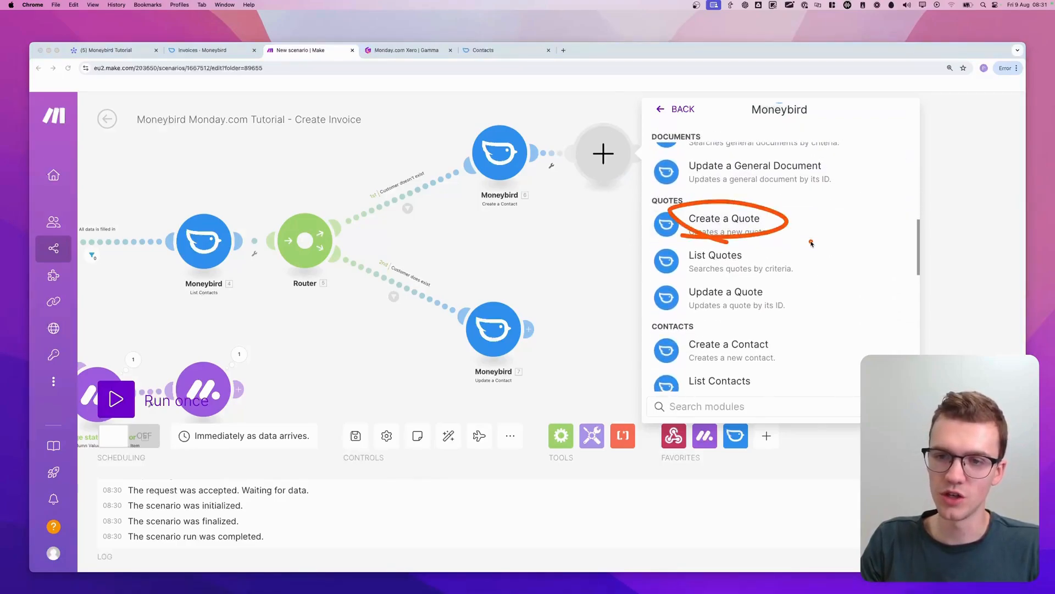
pyautogui.scroll(-2, 809, 245)
pyautogui.scroll(-5, 808, 247)
pyautogui.scroll(20, 806, 247)
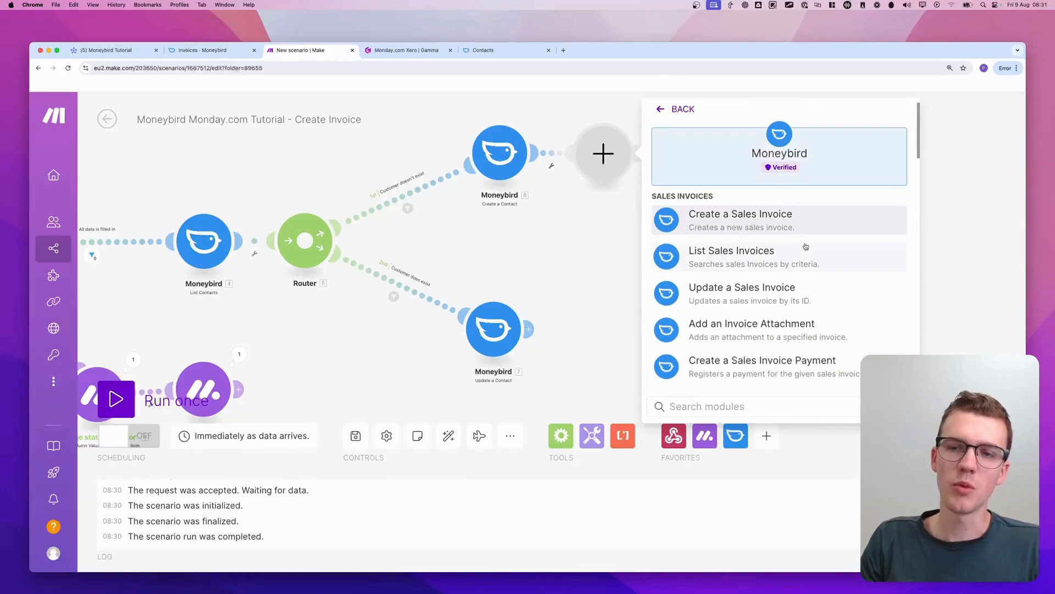
pyautogui.click(772, 228)
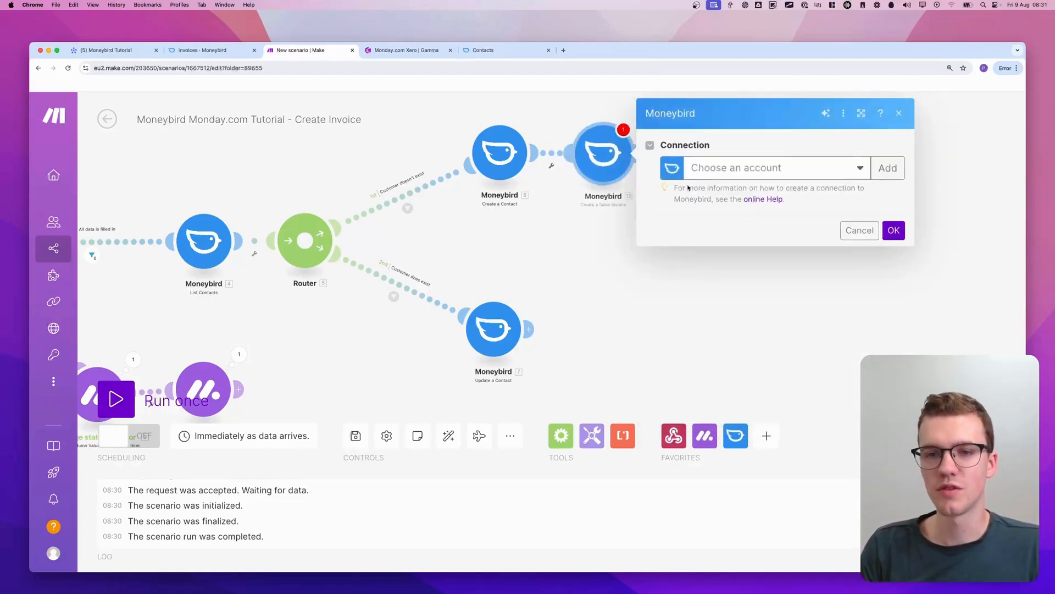
pyautogui.moveTo(607, 157); pyautogui.dragTo(686, 156)
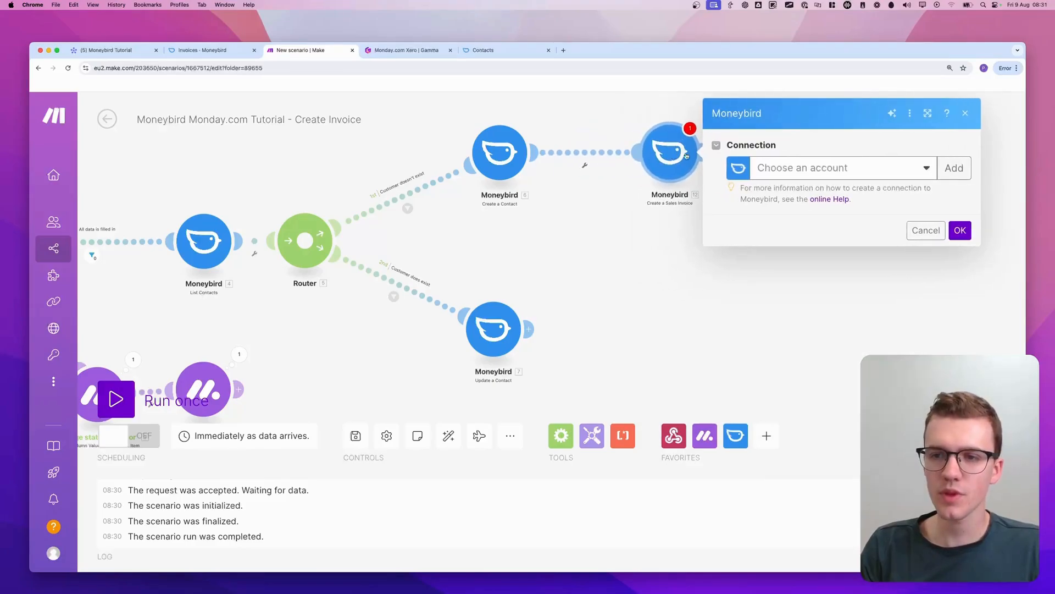
# Connect the Create a Sales Invoice module to the Moneybird Demo account and authorize the required permissions for the Test company
pyautogui.click(791, 172)
pyautogui.click(804, 190)
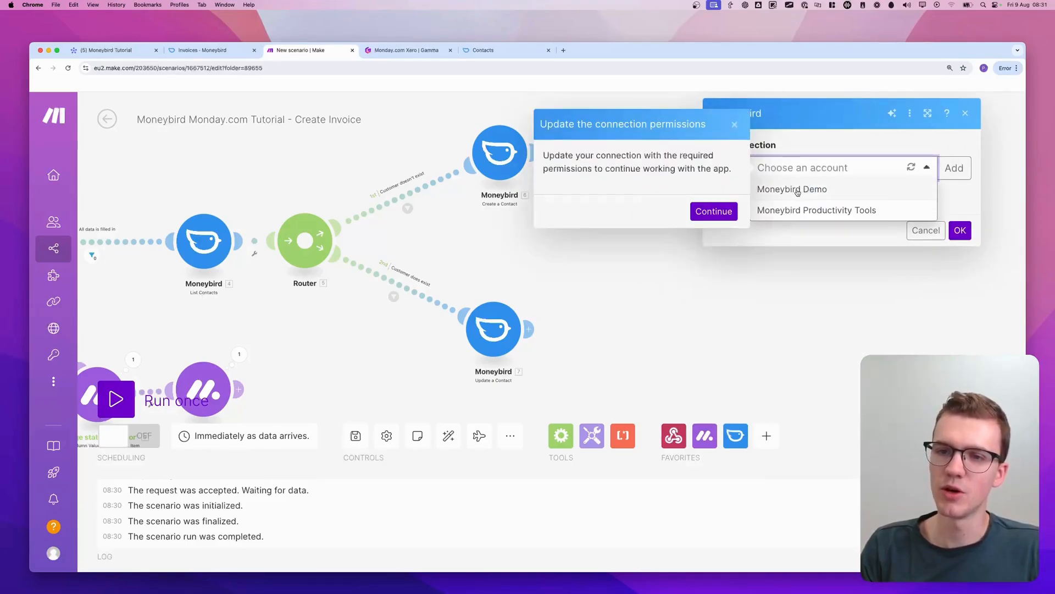
pyautogui.click(714, 212)
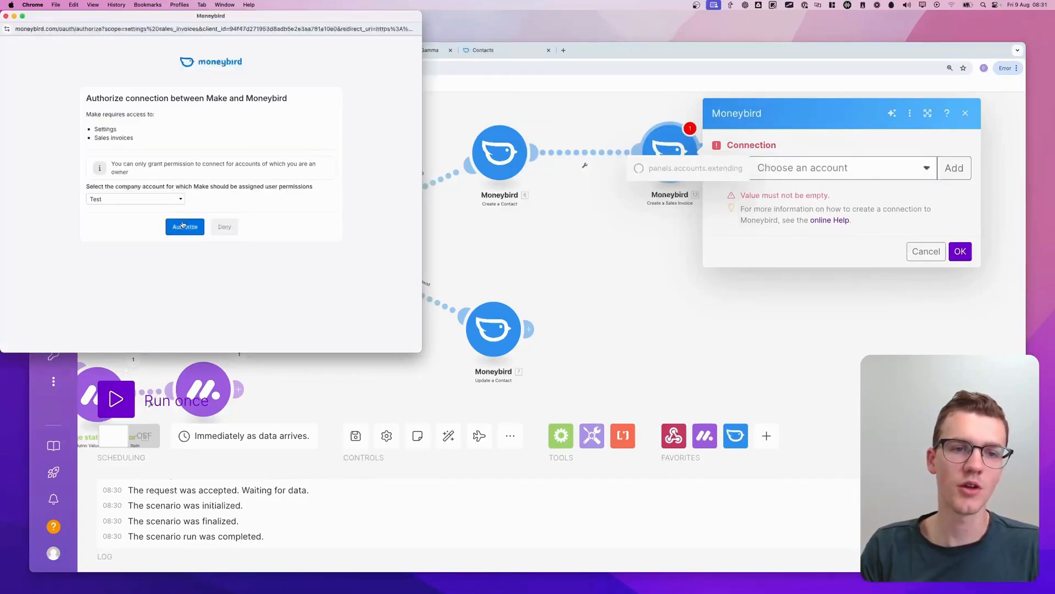
pyautogui.click(183, 225)
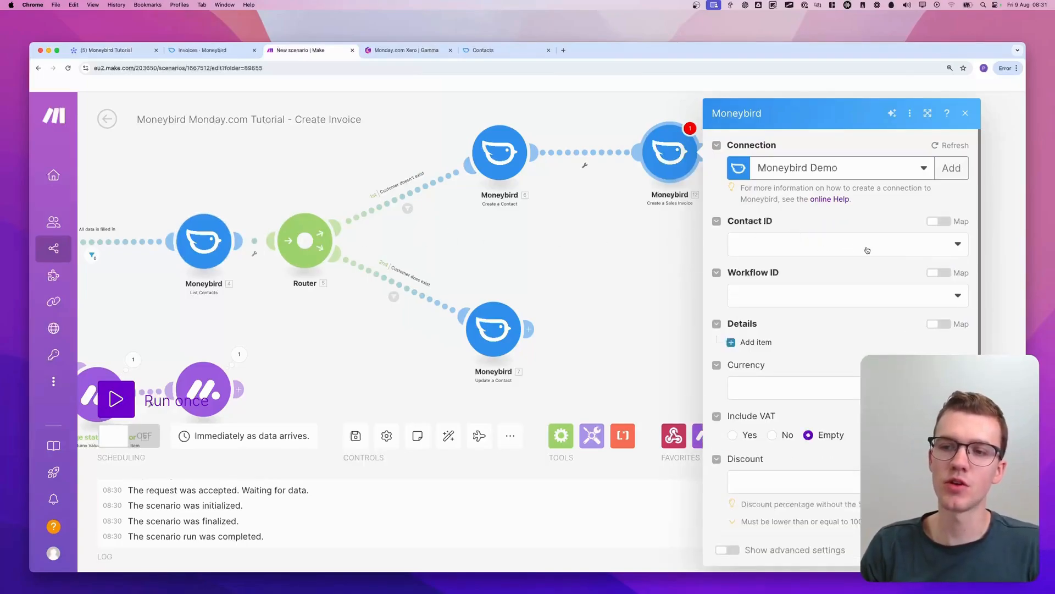
# Map the sales invoice's Contact ID to the Contact ID output of the Create a Contact module
pyautogui.click(886, 244)
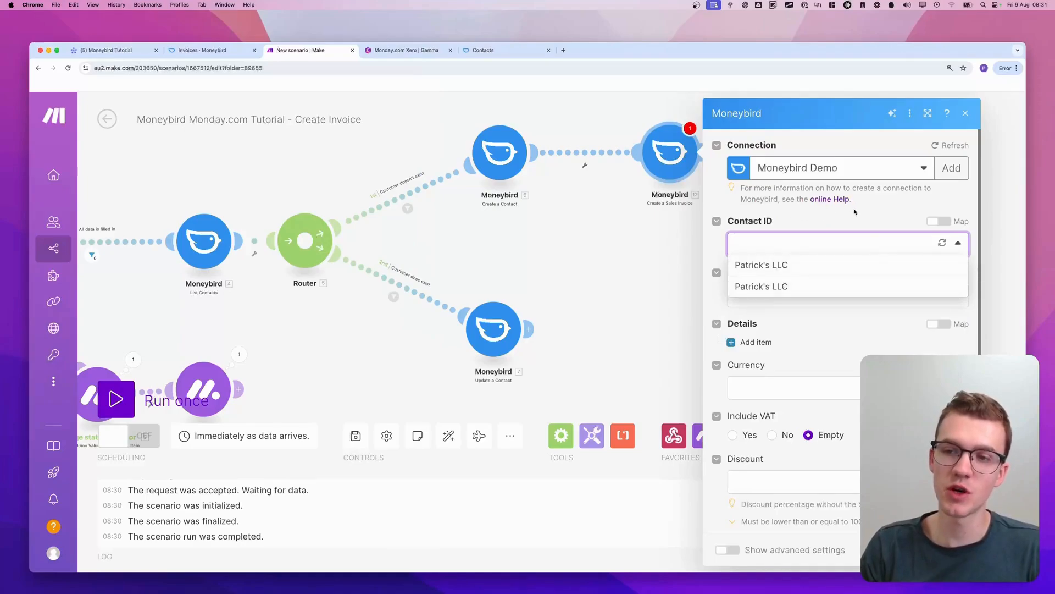
pyautogui.click(939, 222)
pyautogui.click(811, 250)
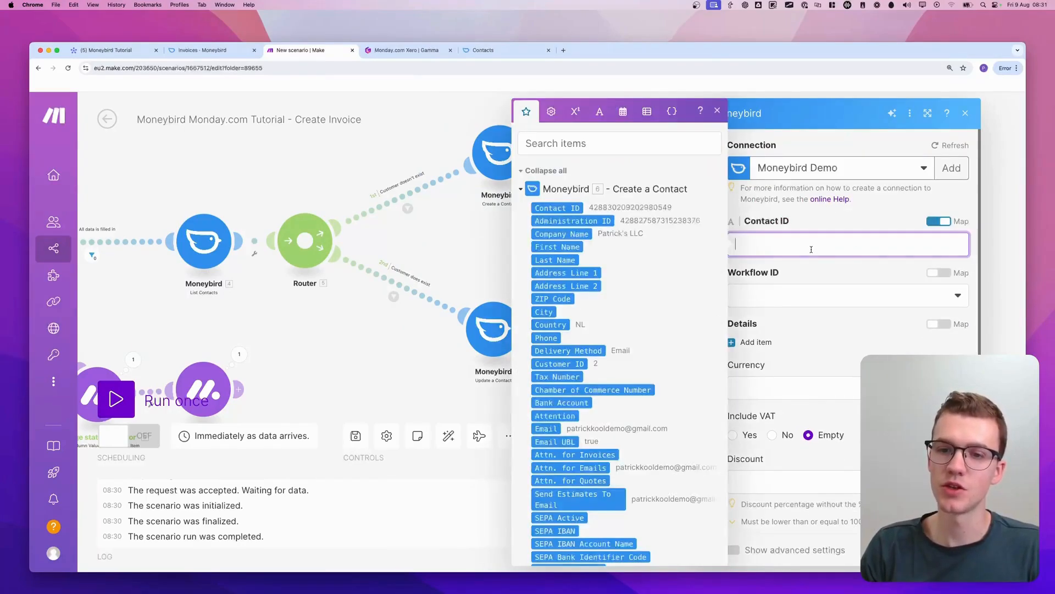
pyautogui.click(581, 208)
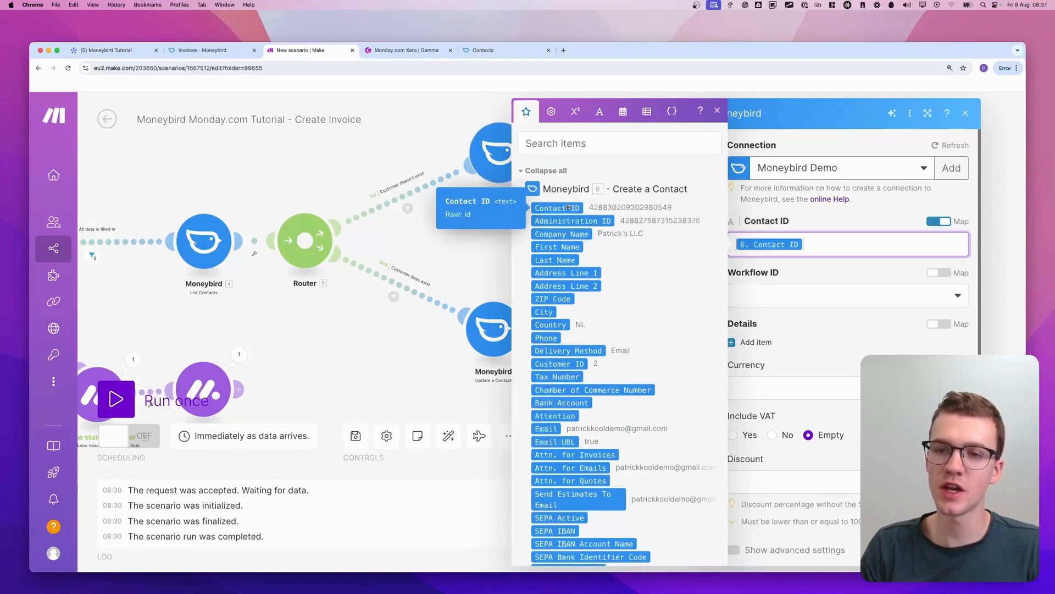
pyautogui.click(876, 218)
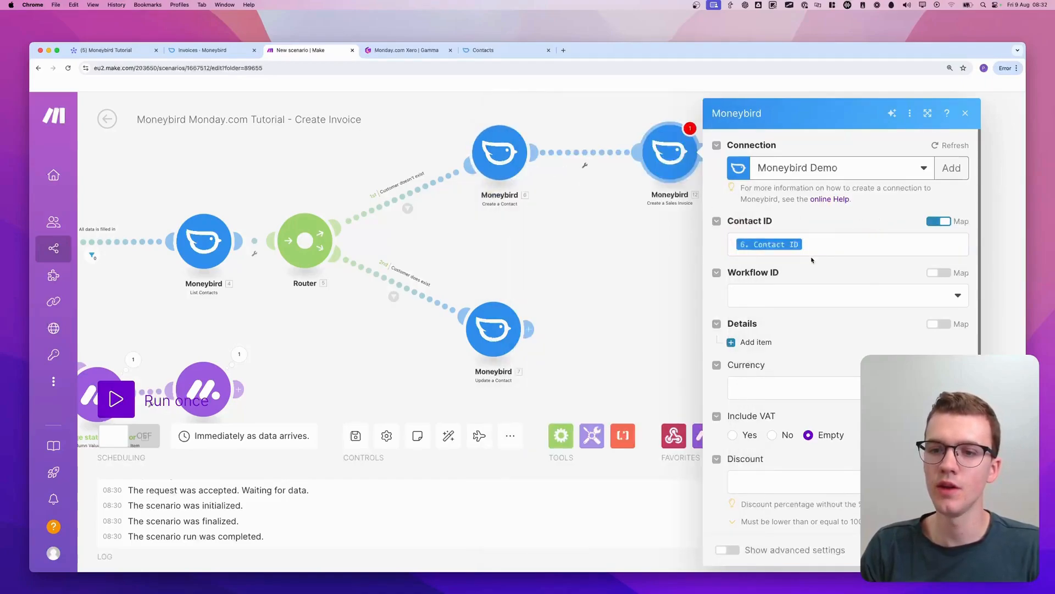
# Open the Workflow ID options for the sales invoice
pyautogui.click(830, 294)
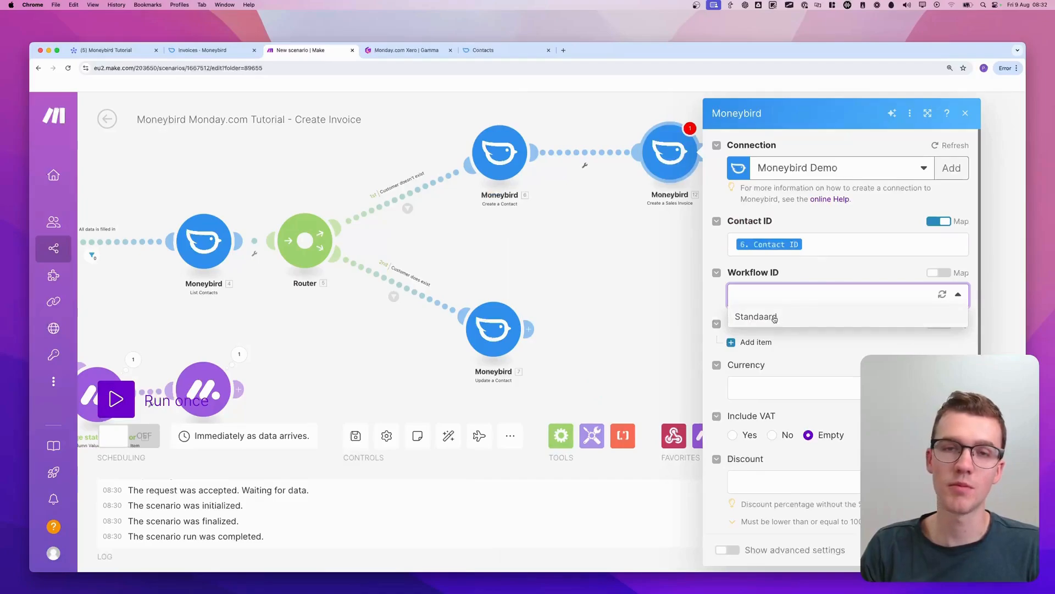
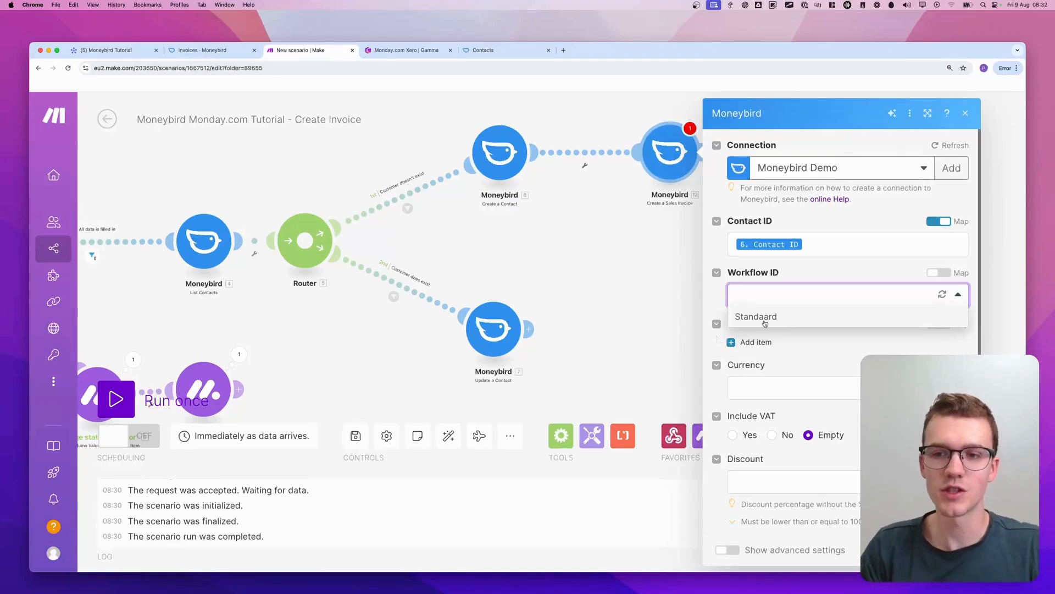
# Set the sales invoice's workflow to Standaard, its currency to USD - United States Dollar, and Include VAT to No
pyautogui.click(772, 323)
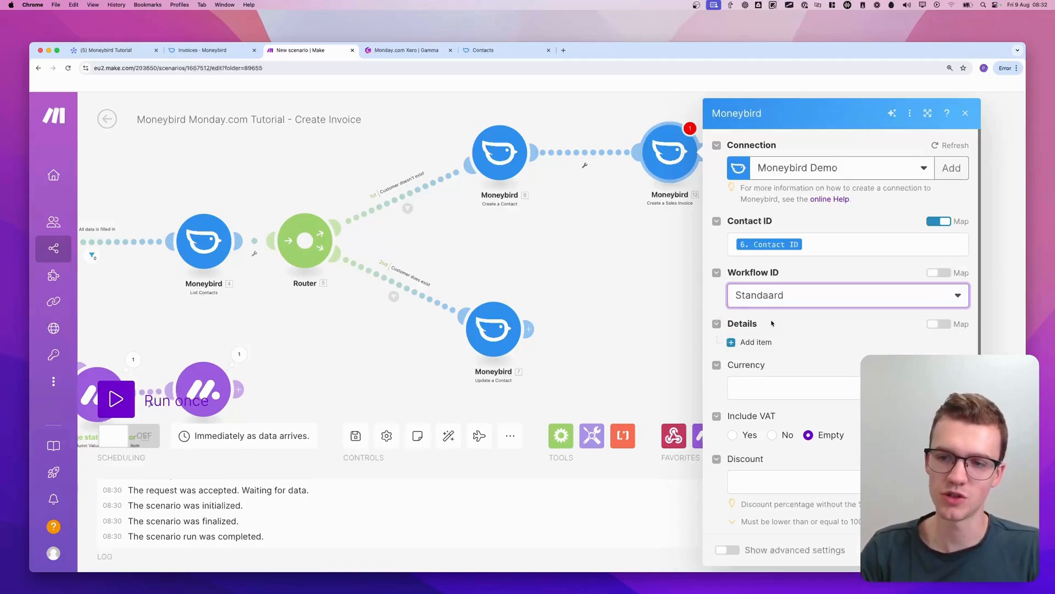
pyautogui.scroll(-3, 790, 326)
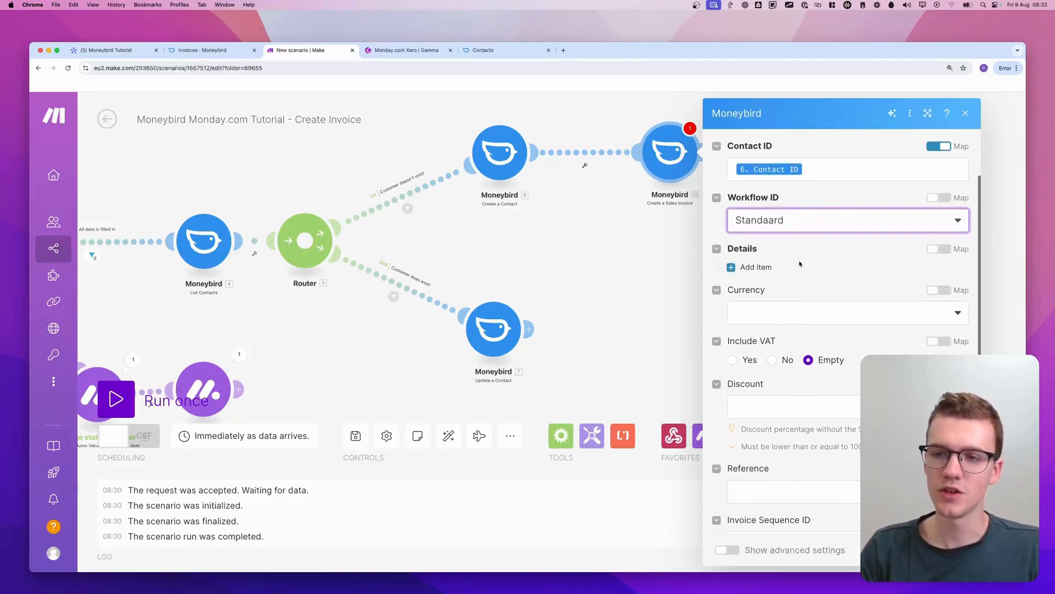
pyautogui.scroll(-3, 883, 285)
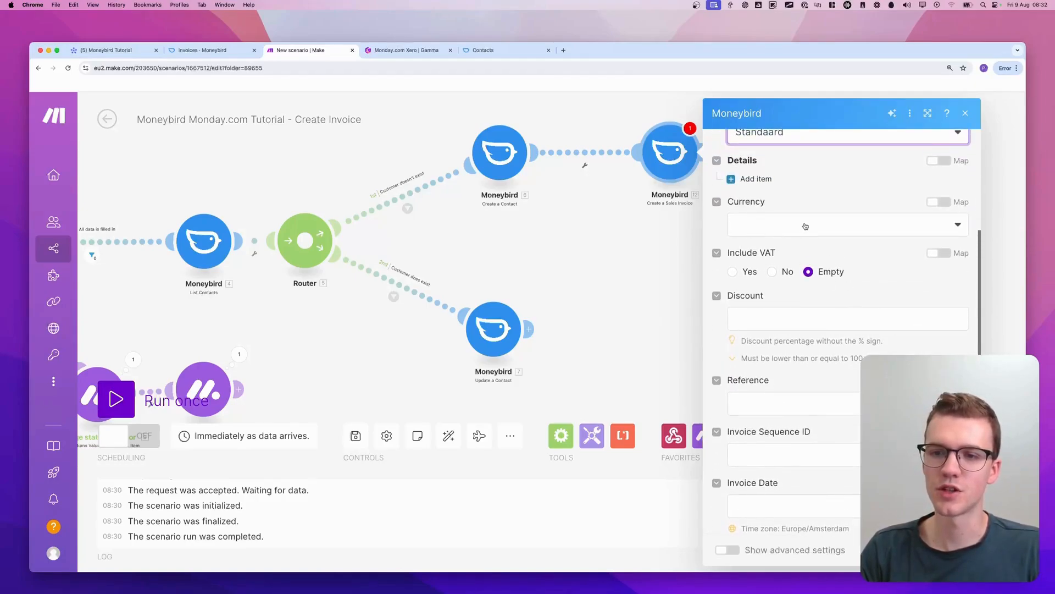
pyautogui.click(805, 226)
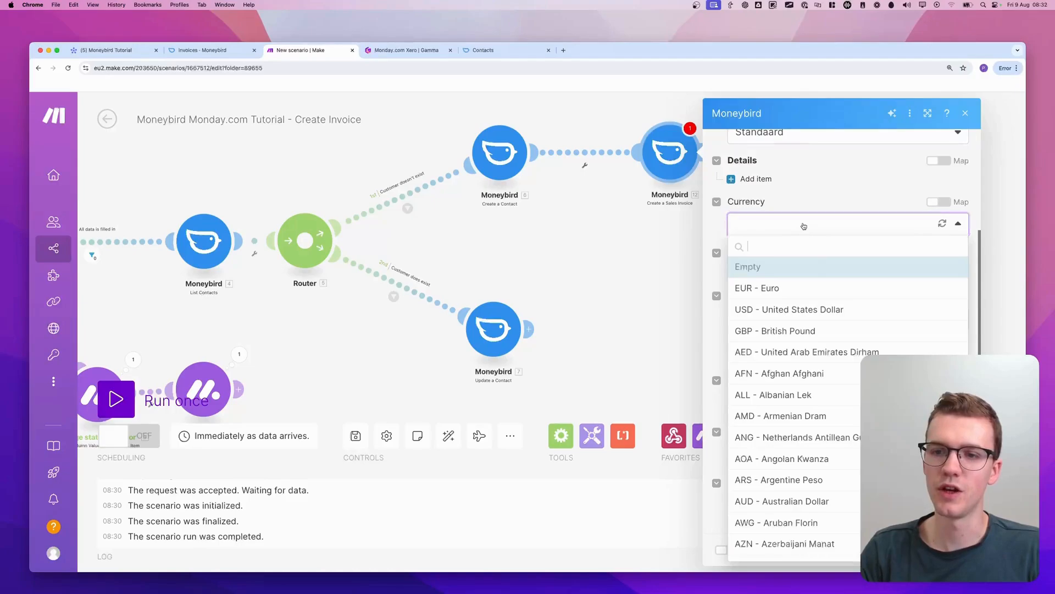
pyautogui.click(781, 308)
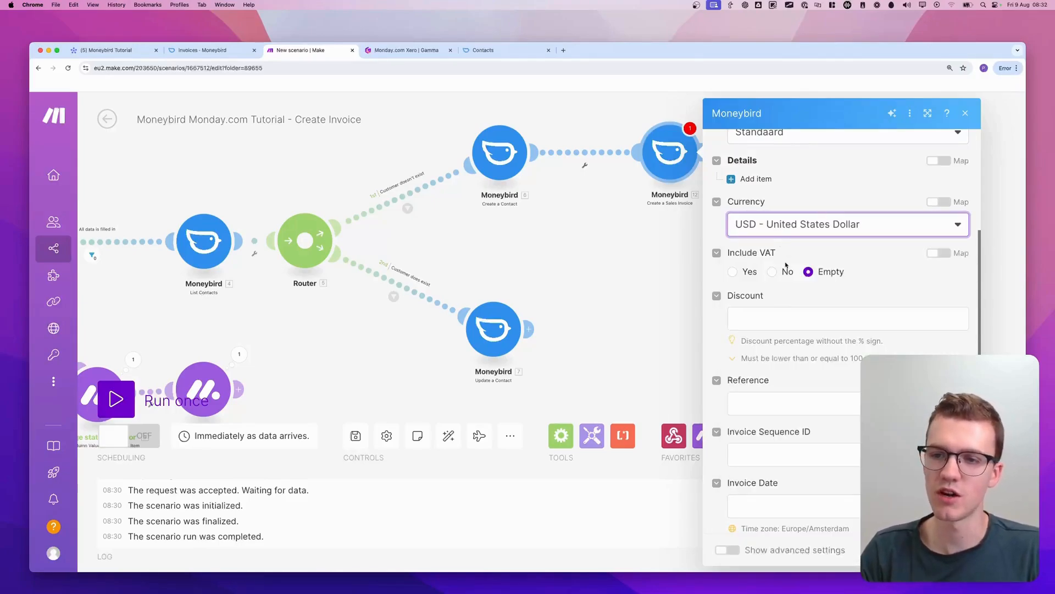
pyautogui.click(771, 272)
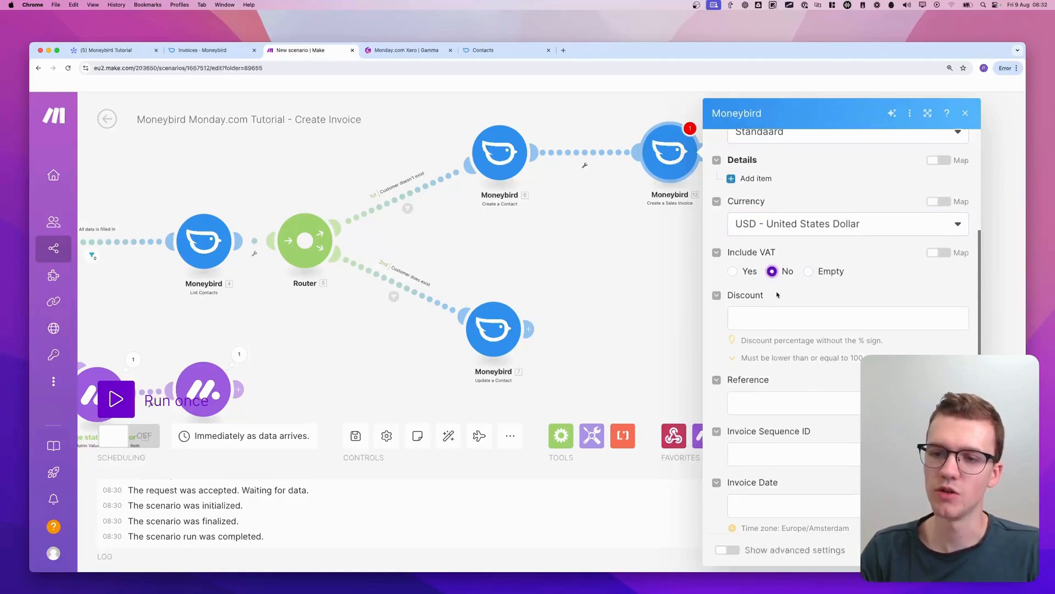
# Look through the Get invoice details outputs that could be mapped to the sales invoice's Discount
pyautogui.scroll(-2, 823, 273)
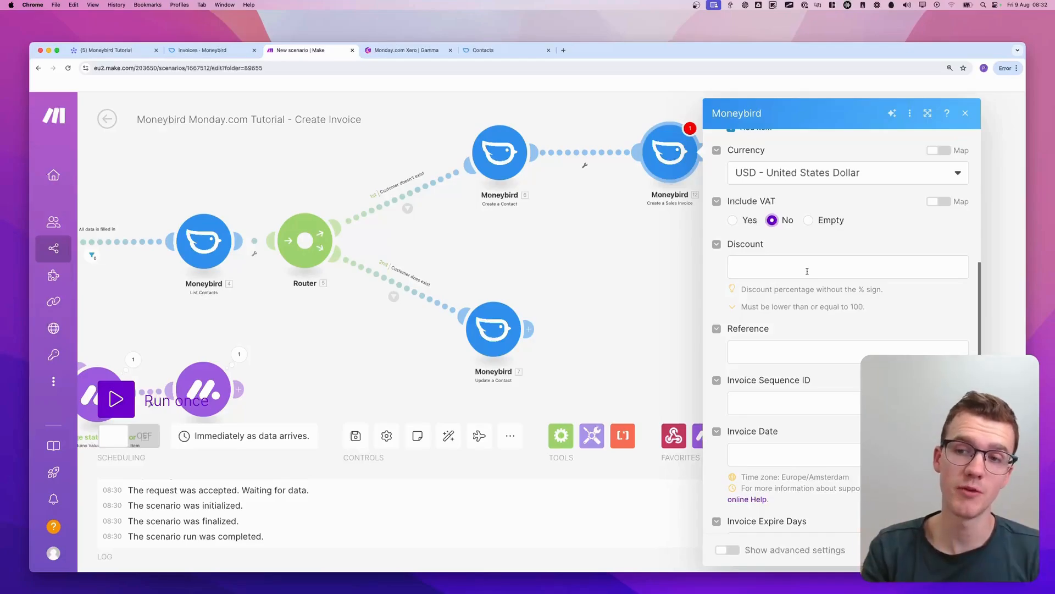
pyautogui.click(807, 271)
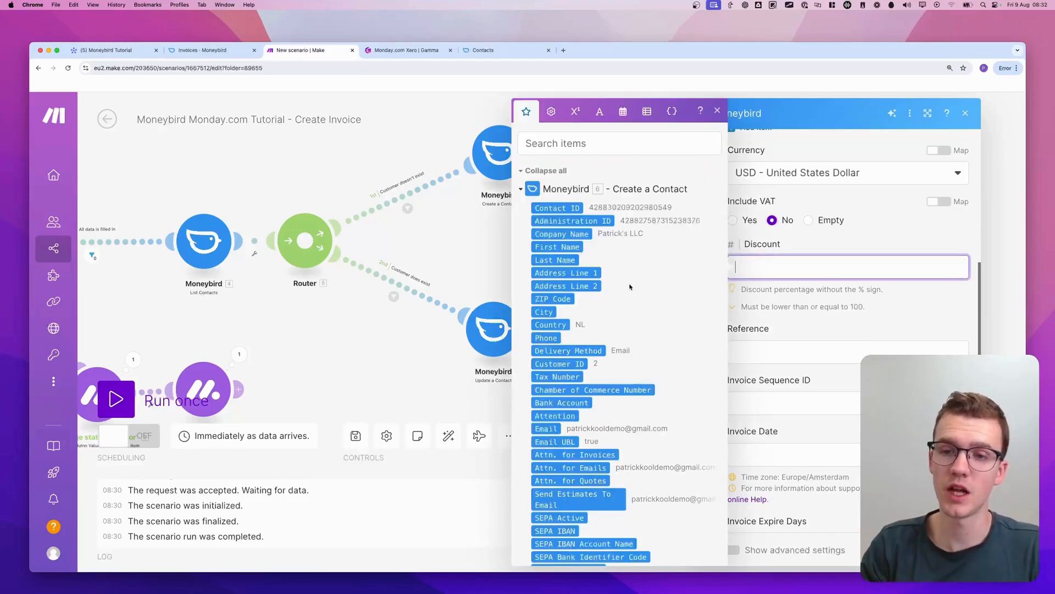
pyautogui.click(522, 189)
pyautogui.click(522, 210)
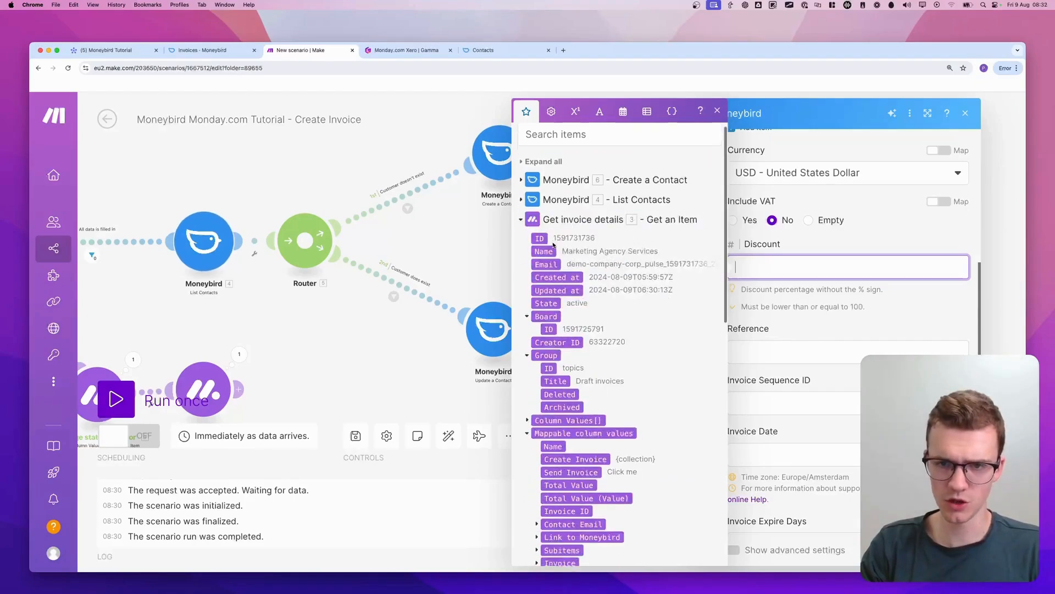
pyautogui.scroll(-3, 553, 245)
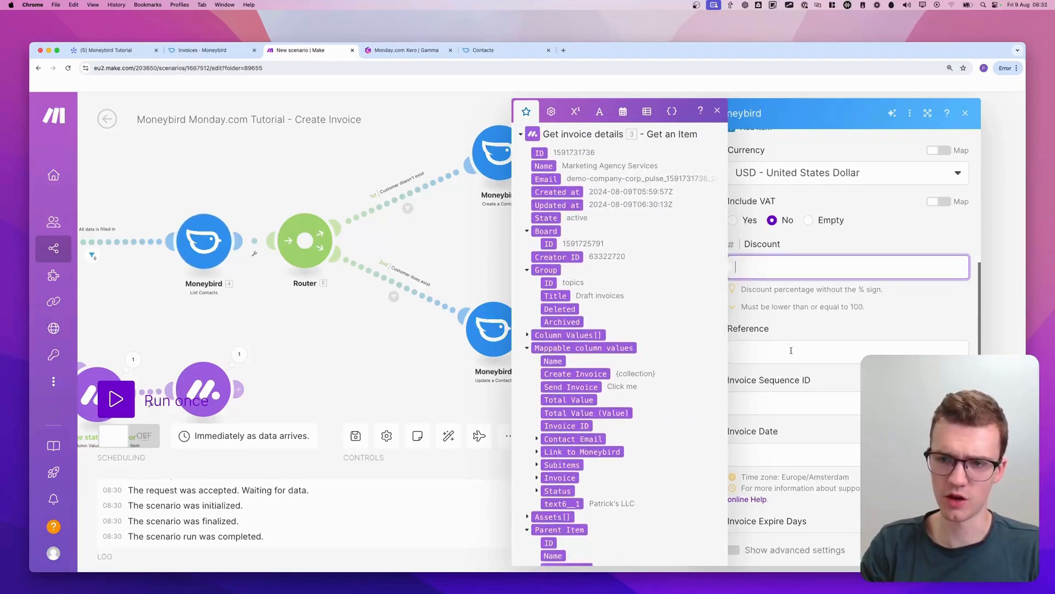
pyautogui.click(810, 323)
pyautogui.scroll(-1, 810, 323)
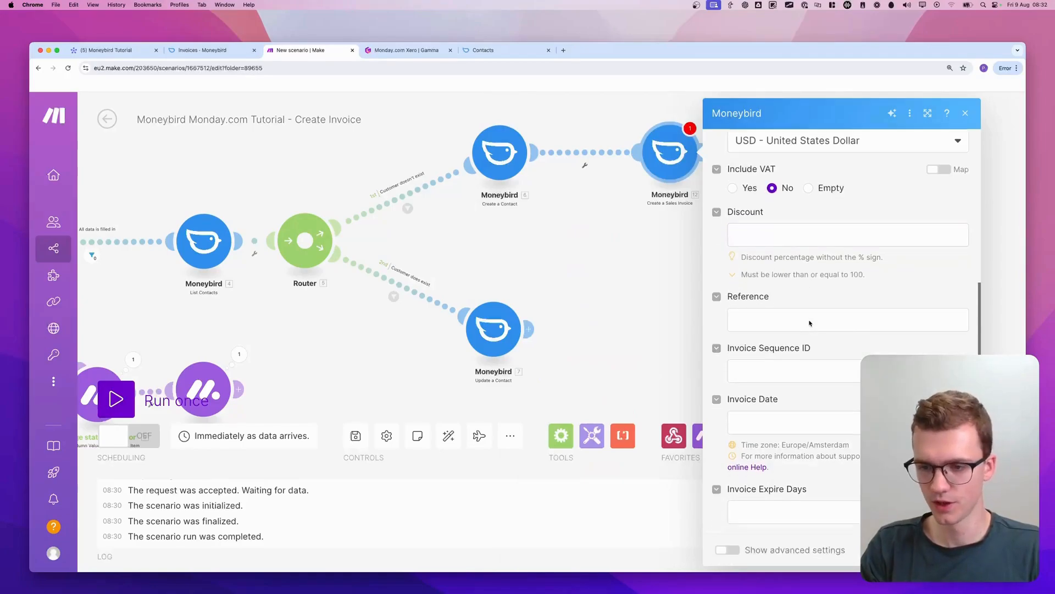
# Show the sales invoice's advanced settings and review the optional fields, including Payment Conditions and Document Style ID
pyautogui.click(725, 549)
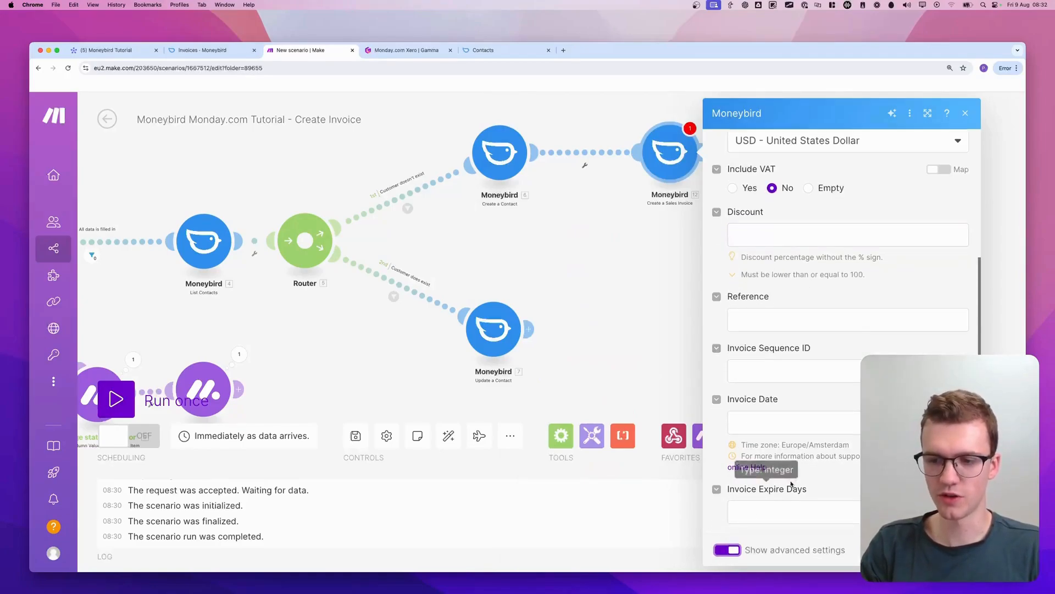
pyautogui.scroll(-1, 793, 479)
pyautogui.scroll(-2, 793, 479)
pyautogui.hotkey('ctrl', 'a')
pyautogui.moveTo(717, 427); pyautogui.dragTo(817, 439)
pyautogui.moveTo(727, 480); pyautogui.dragTo(780, 478)
pyautogui.press('Escape')
pyautogui.click(821, 511)
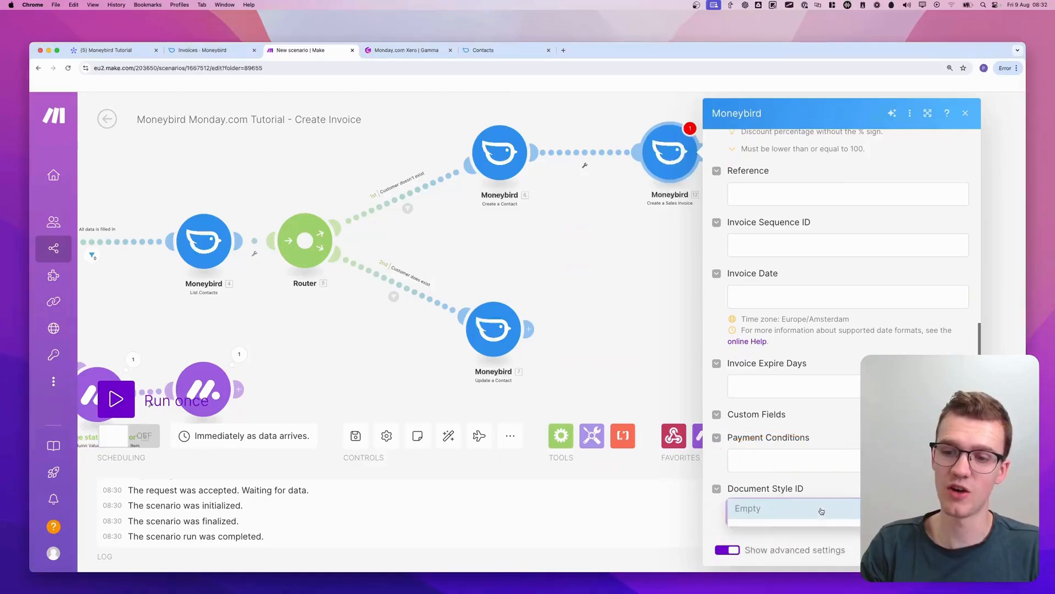
pyautogui.click(846, 458)
pyautogui.click(850, 414)
pyautogui.scroll(4, 851, 414)
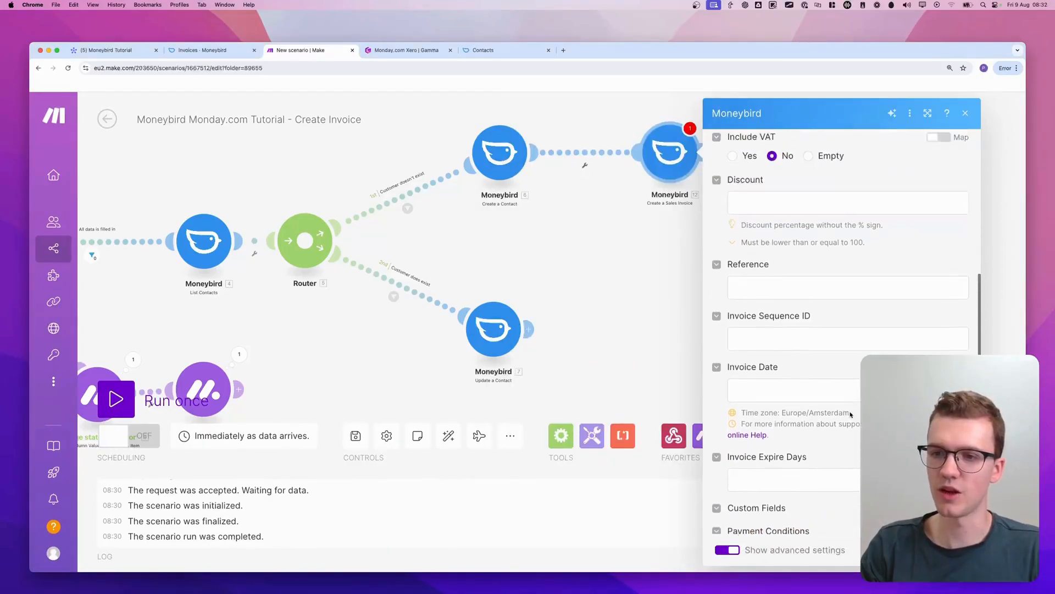
pyautogui.scroll(3, 850, 415)
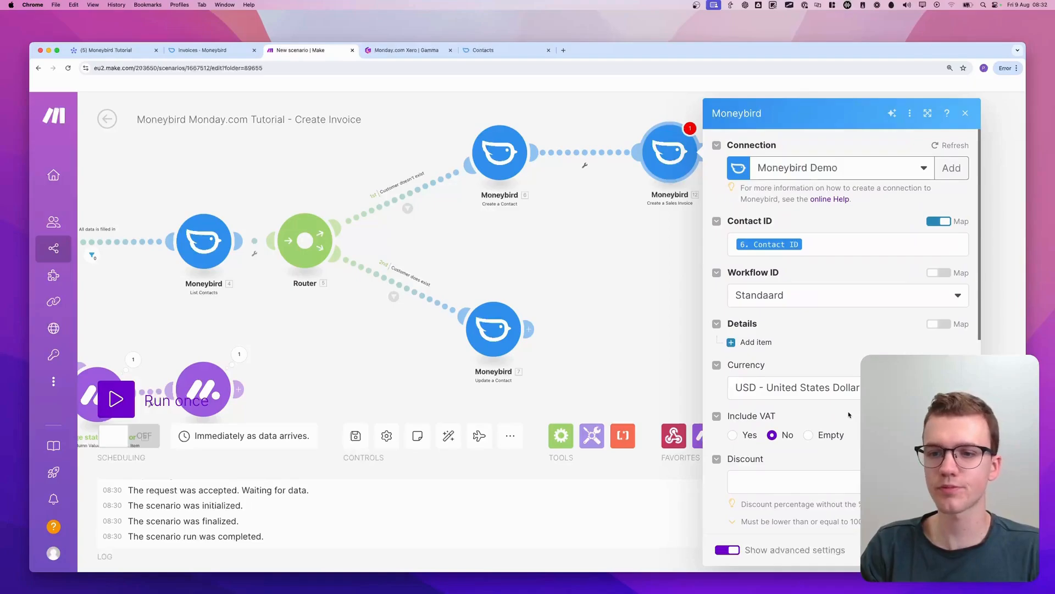
# Examine the subitems of Marketing Agency Services on the monday.com board as source data for the invoice details, and return to Make
pyautogui.moveTo(729, 357)
pyautogui.mouseDown()
pyautogui.moveTo(949, 347)
pyautogui.moveTo(775, 301)
pyautogui.moveTo(710, 345)
pyautogui.moveTo(776, 355)
pyautogui.mouseUp()
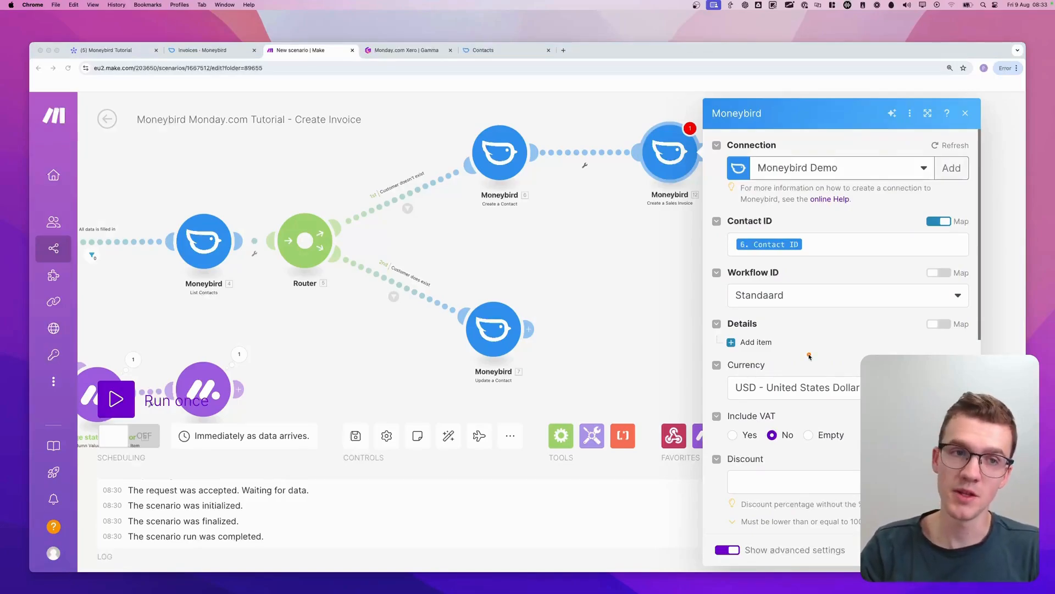
pyautogui.click(139, 49)
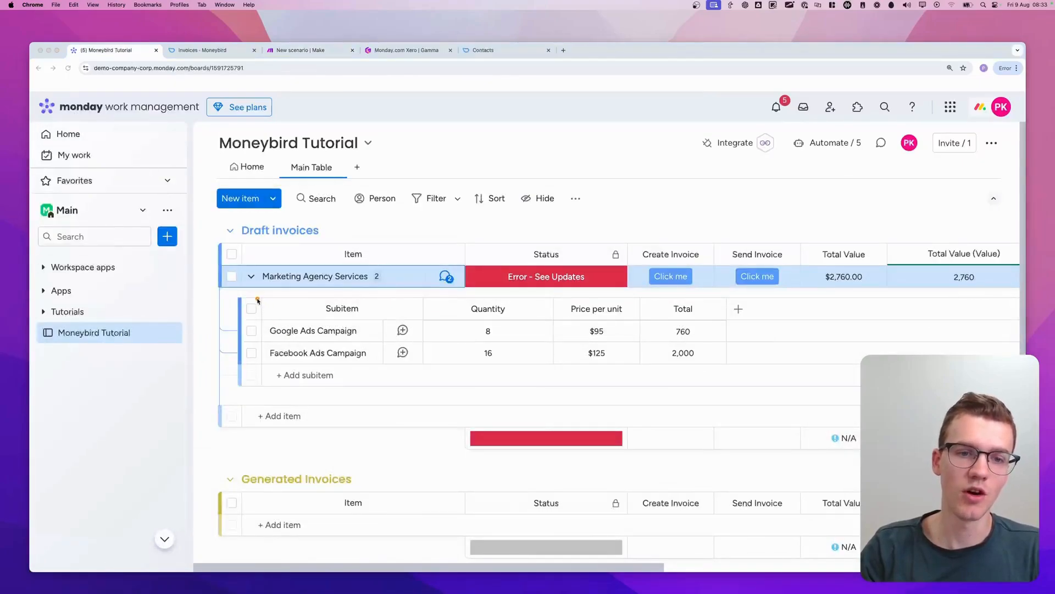
pyautogui.moveTo(242, 294)
pyautogui.mouseDown()
pyautogui.moveTo(482, 322)
pyautogui.moveTo(375, 396)
pyautogui.moveTo(748, 330)
pyautogui.moveTo(258, 327)
pyautogui.moveTo(363, 409)
pyautogui.moveTo(269, 377)
pyautogui.mouseUp()
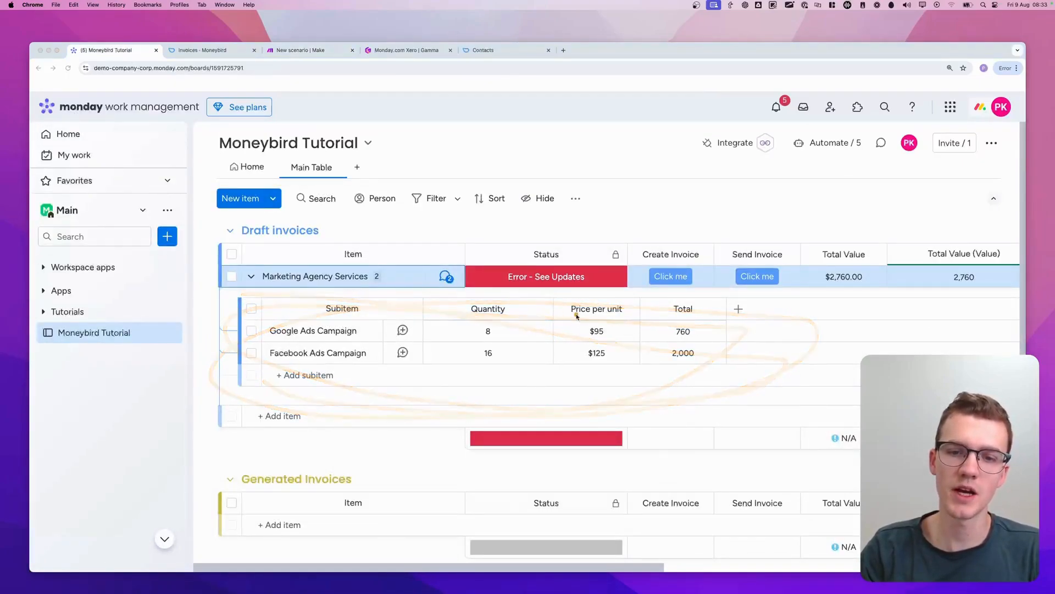
pyautogui.click(308, 50)
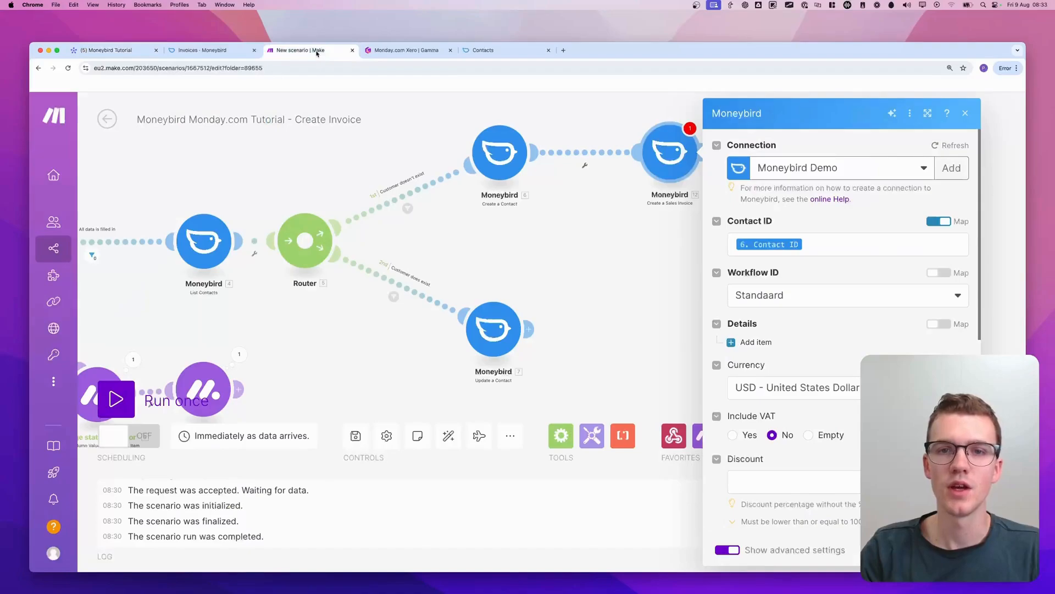
pyautogui.click(939, 324)
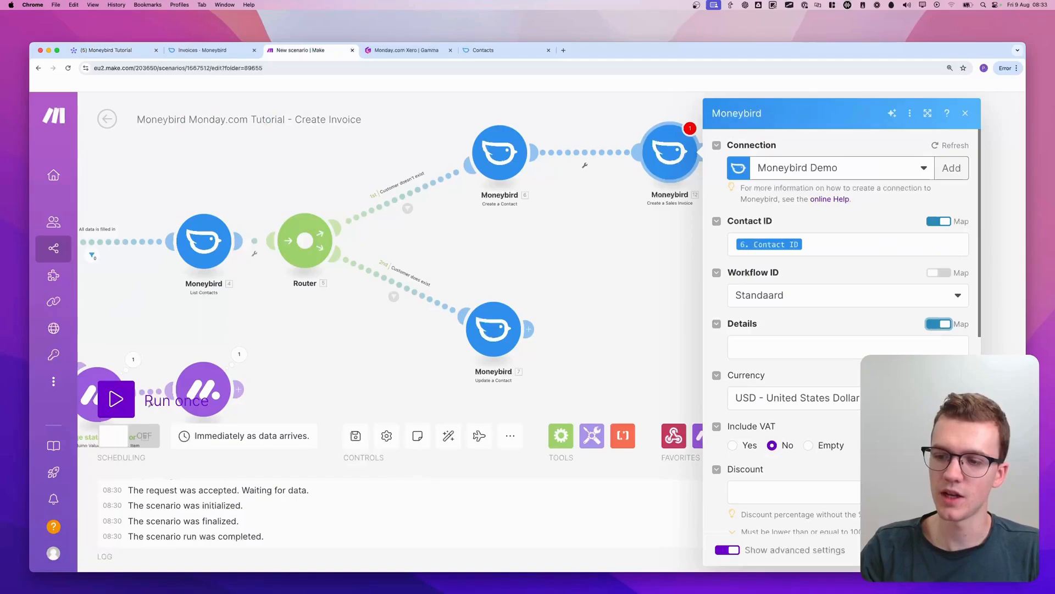
pyautogui.click(929, 348)
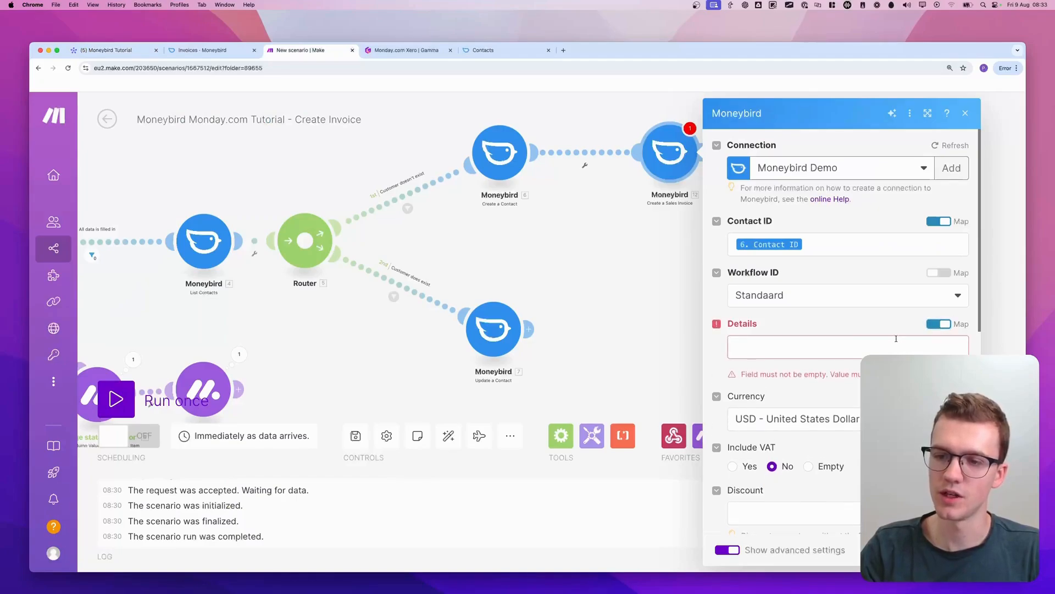
pyautogui.click(939, 325)
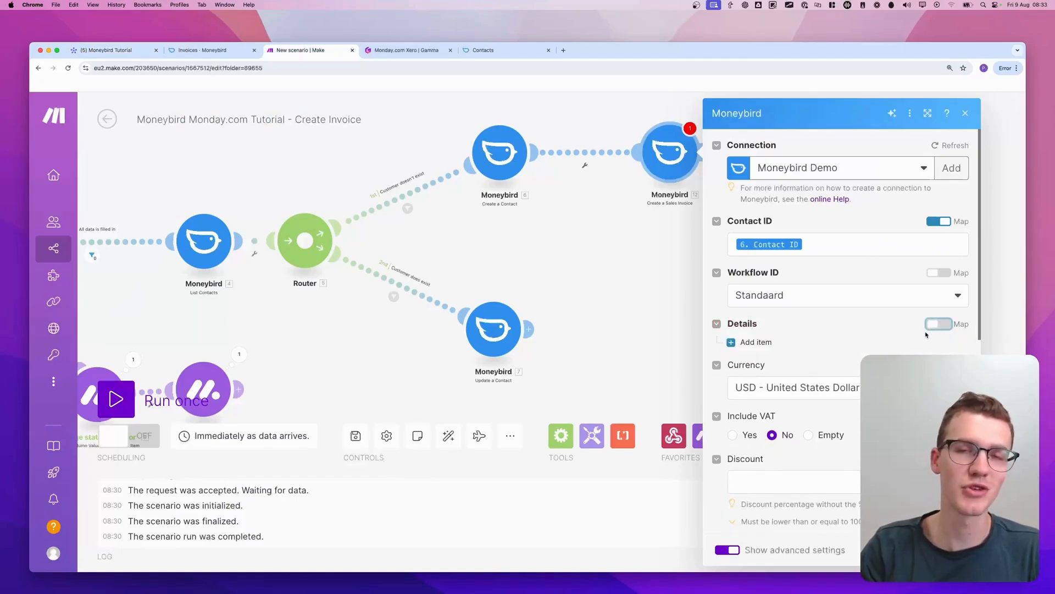
pyautogui.click(928, 363)
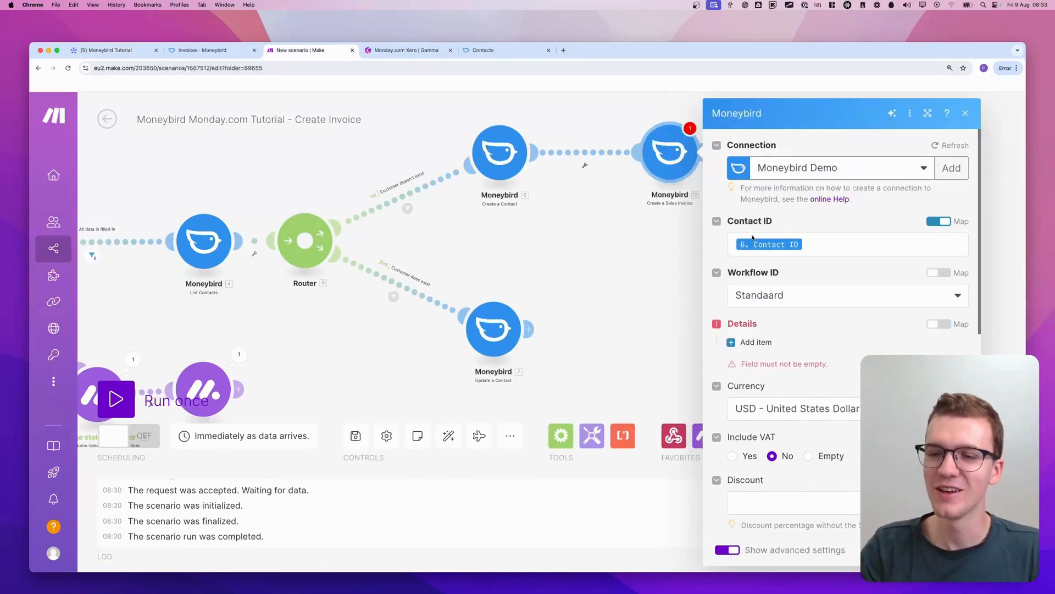
# Add one item with the description Test to the sales invoice's details and save the module settings
pyautogui.click(754, 342)
pyautogui.scroll(-2, 795, 349)
pyautogui.scroll(-1, 795, 349)
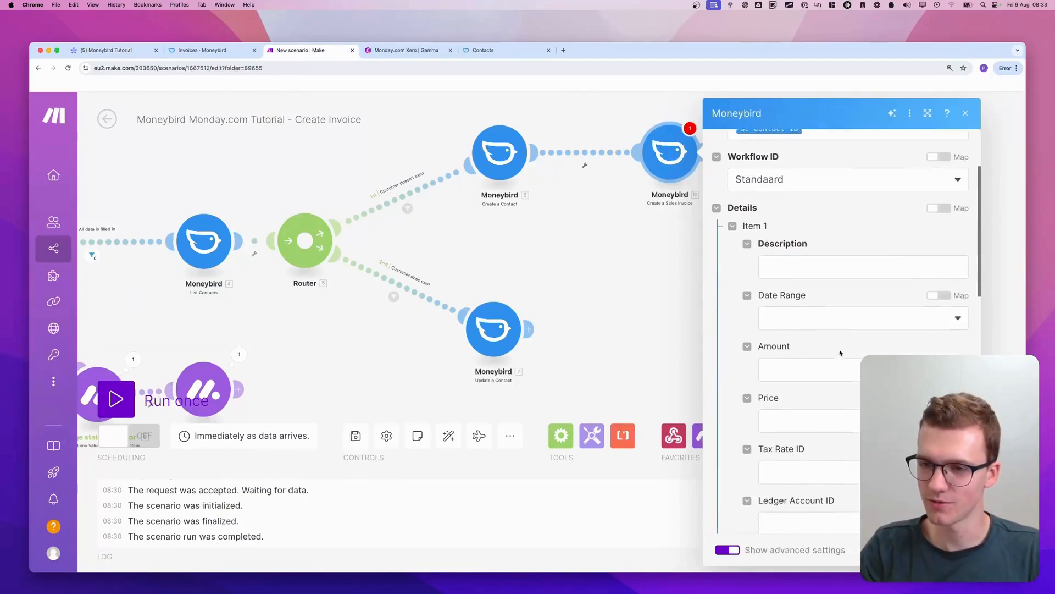
pyautogui.click(788, 270)
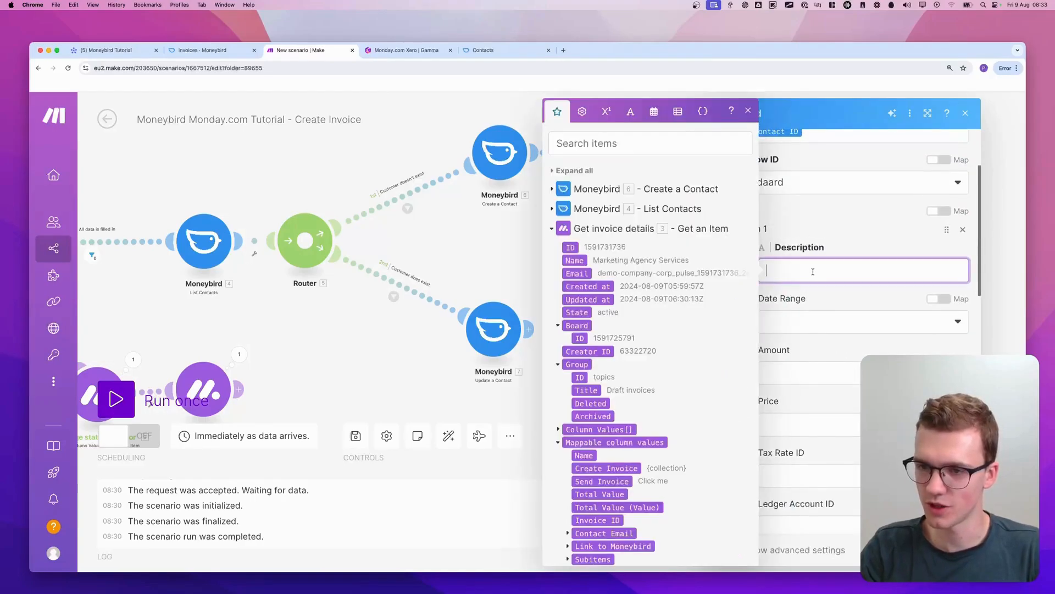
pyautogui.write('Test')
pyautogui.scroll(-4, 841, 269)
pyautogui.scroll(-1, 842, 279)
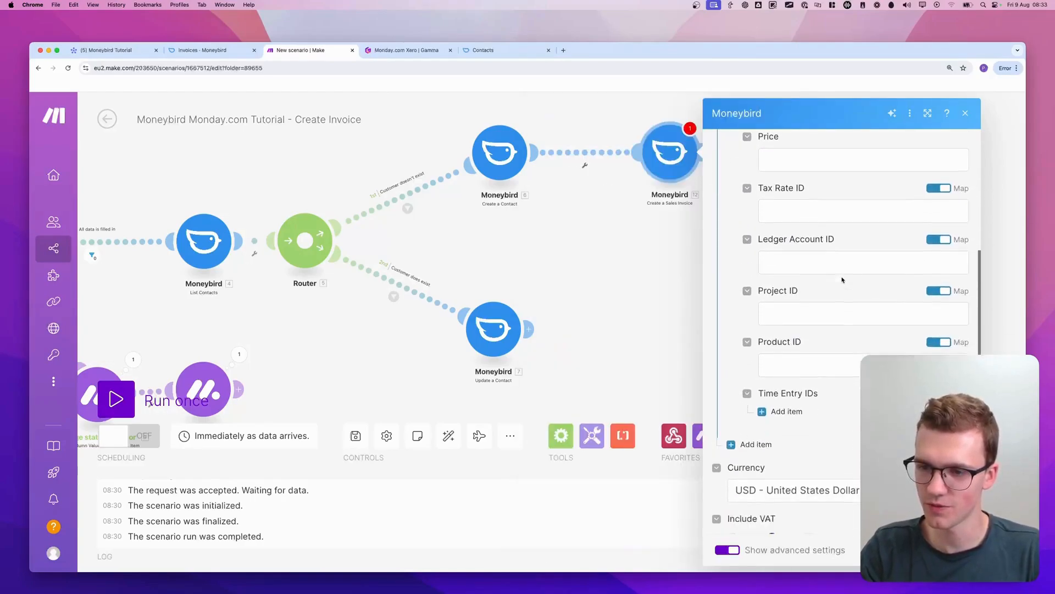
pyautogui.scroll(6, 825, 277)
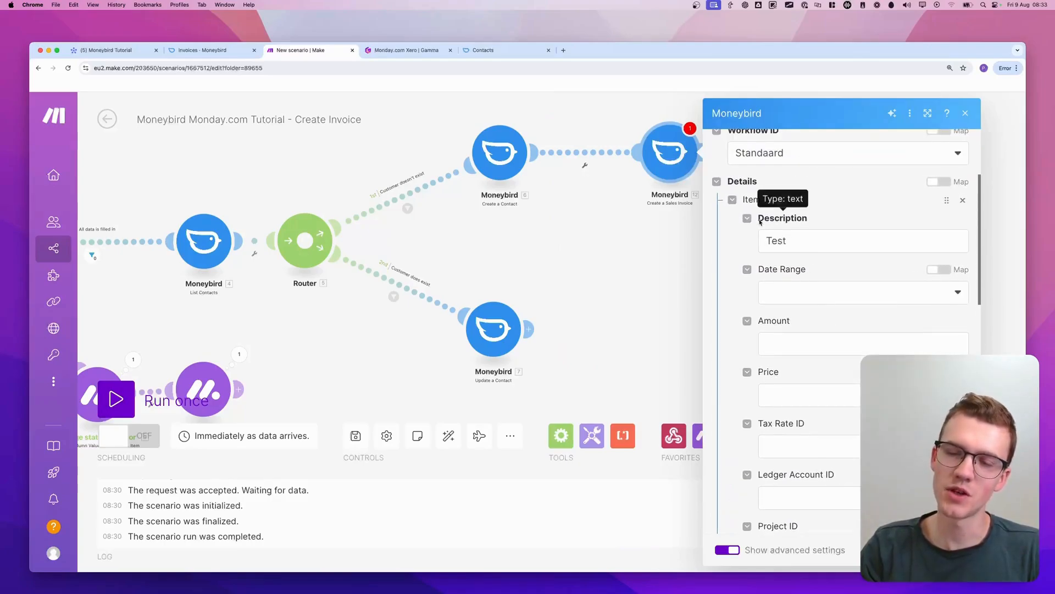
pyautogui.moveTo(760, 221); pyautogui.dragTo(799, 223)
pyautogui.scroll(1, 847, 258)
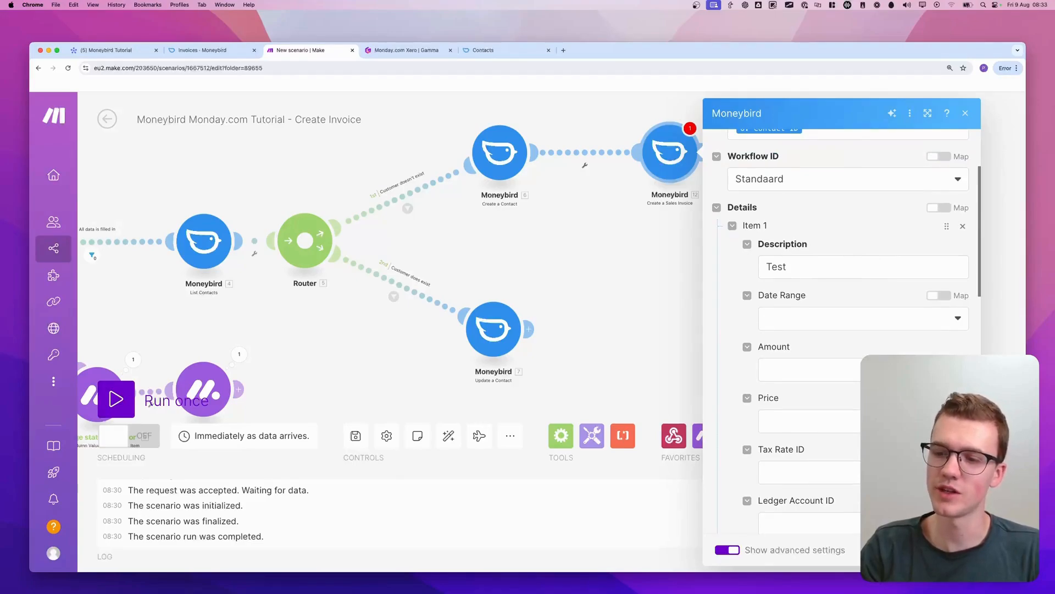
pyautogui.click(957, 550)
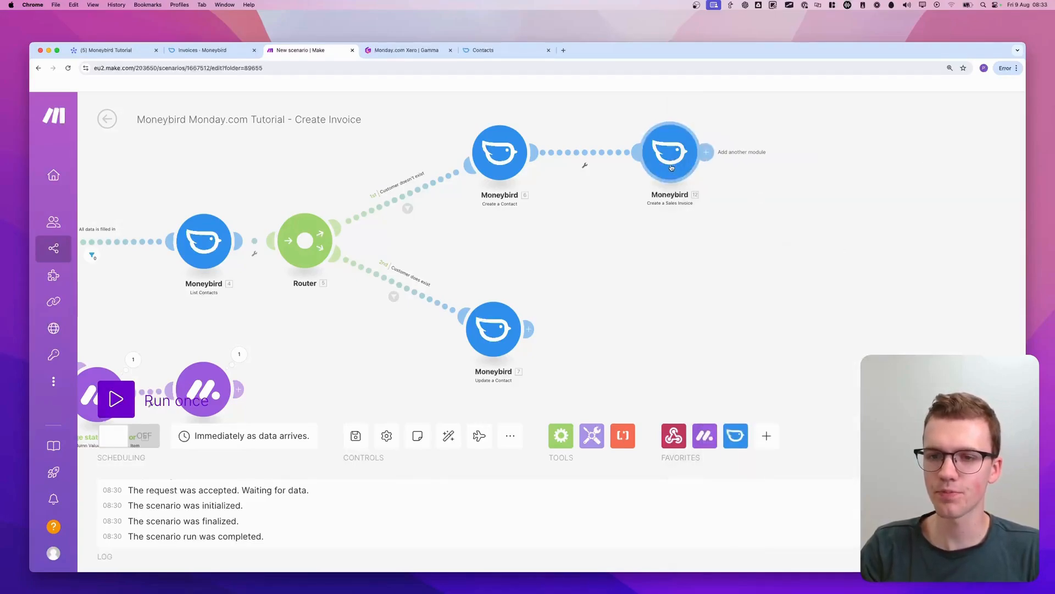
# Move the Create a Sales Invoice module farther from Create a Contact and unlink the two modules
pyautogui.moveTo(672, 167); pyautogui.dragTo(778, 164)
pyautogui.click(640, 161)
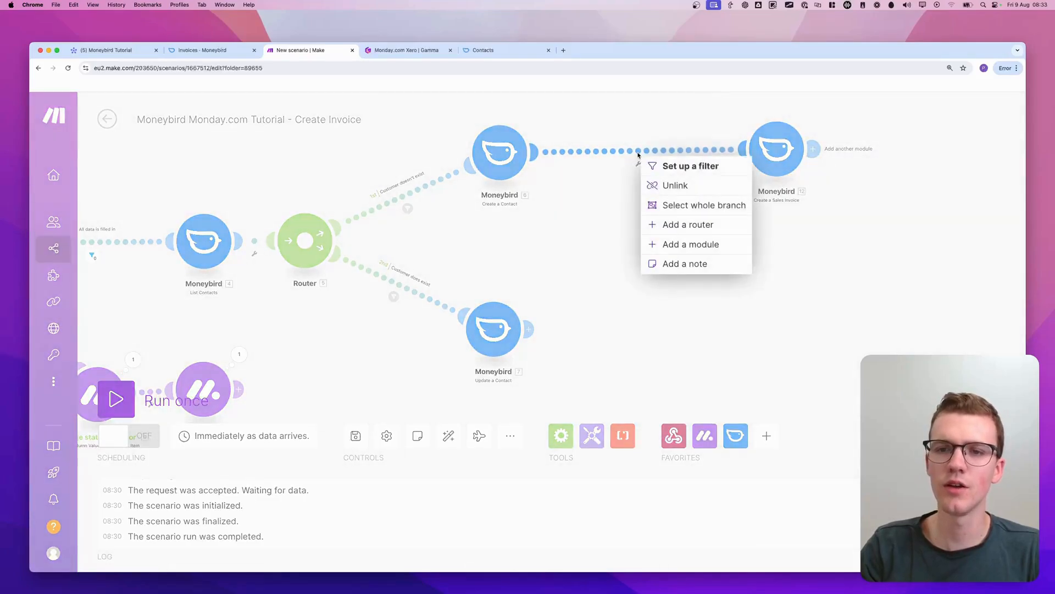
pyautogui.click(672, 184)
# Add a Flow Control Iterator module directly after Create a Contact
pyautogui.click(604, 152)
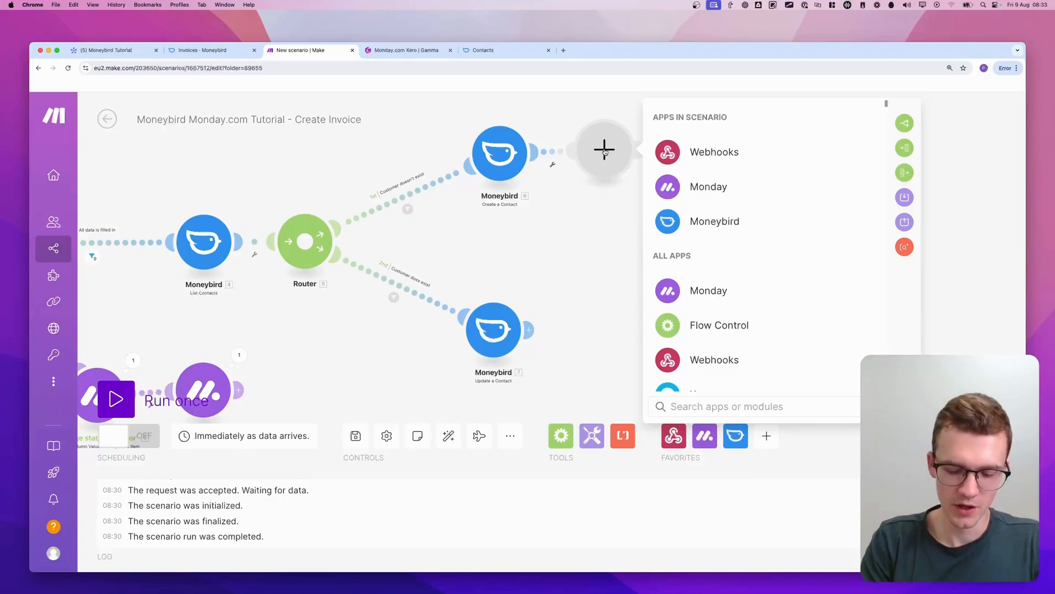
pyautogui.write('iterator')
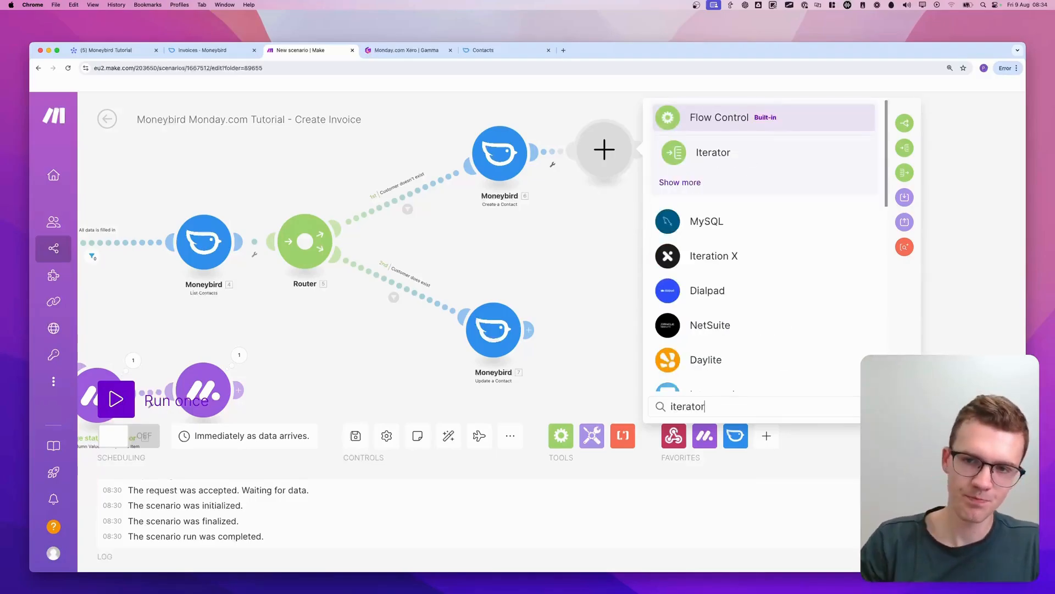
pyautogui.click(727, 154)
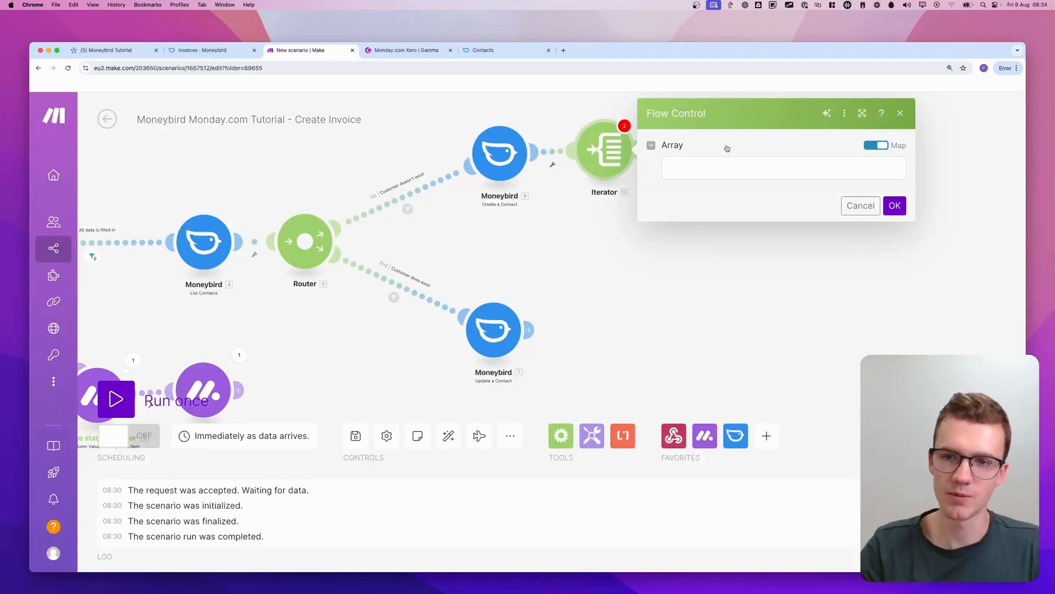
# Map the Iterator's array to Subitems[] from the Get invoice details - Get an Item module and save the settings
pyautogui.click(739, 167)
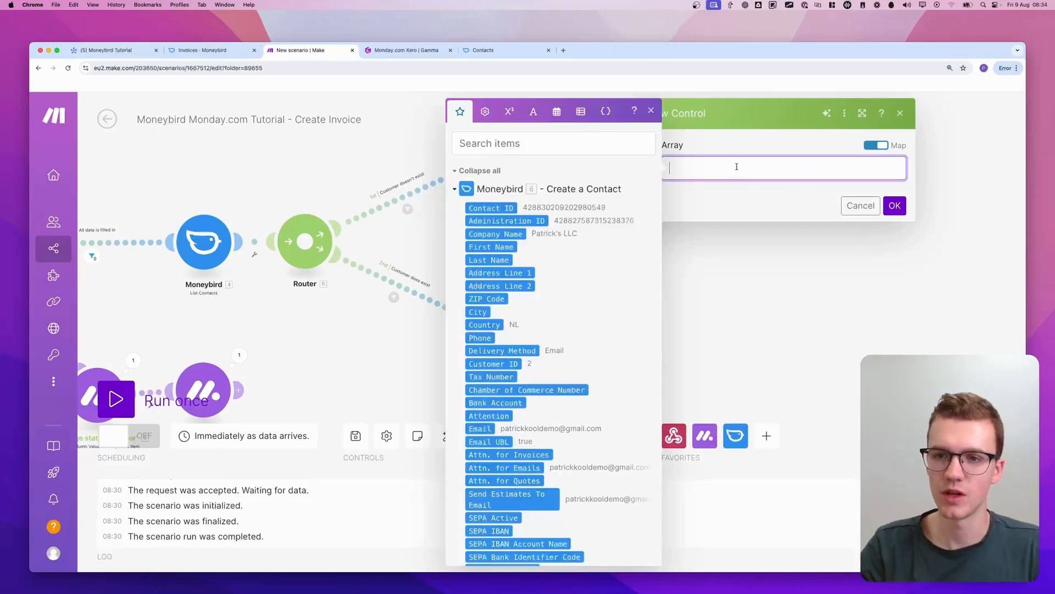
pyautogui.click(453, 191)
pyautogui.click(454, 208)
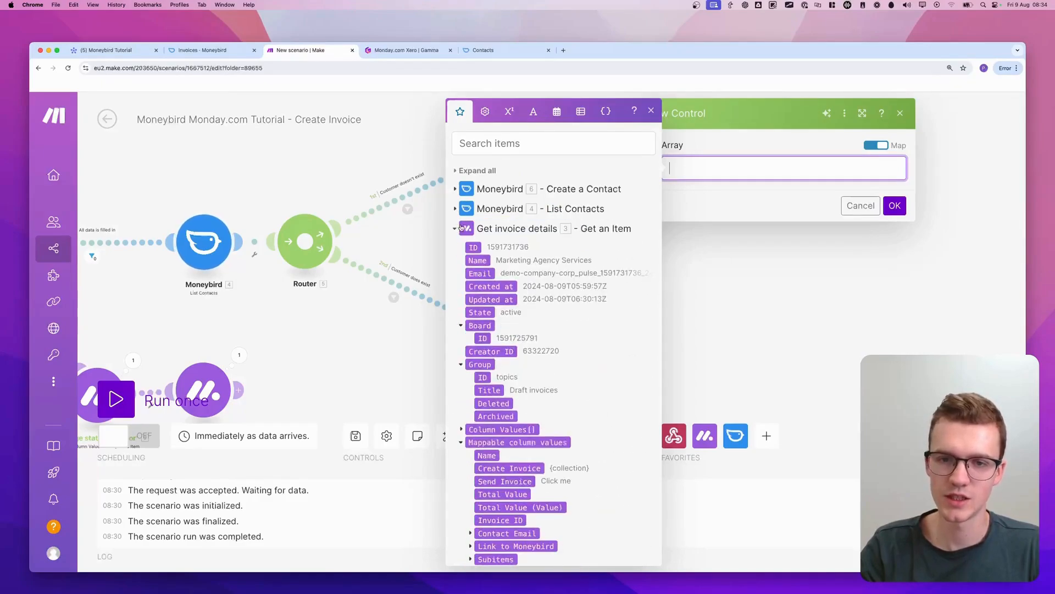
pyautogui.scroll(-10, 487, 413)
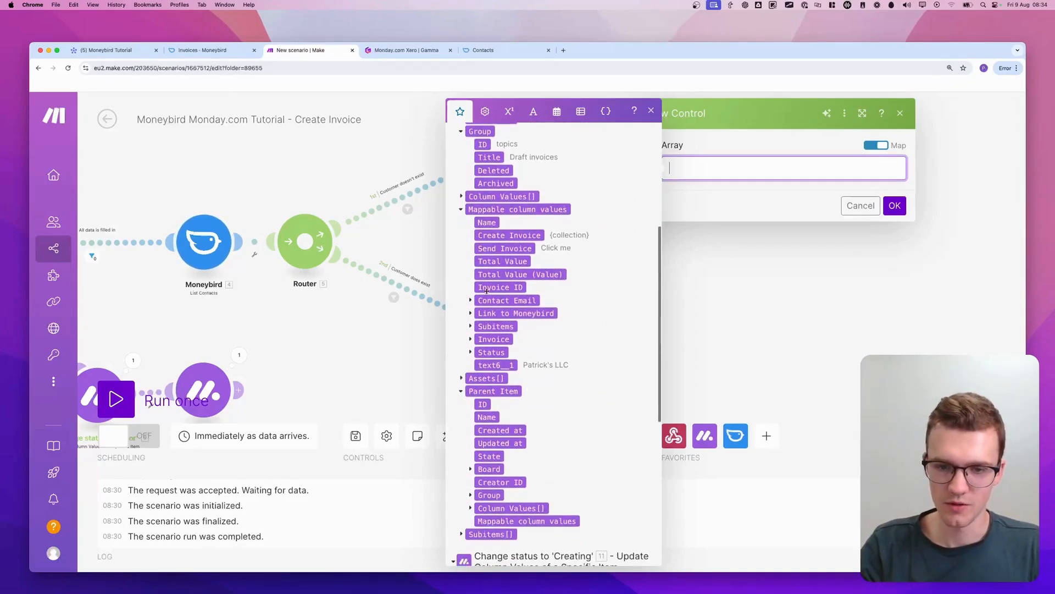
pyautogui.scroll(6, 518, 249)
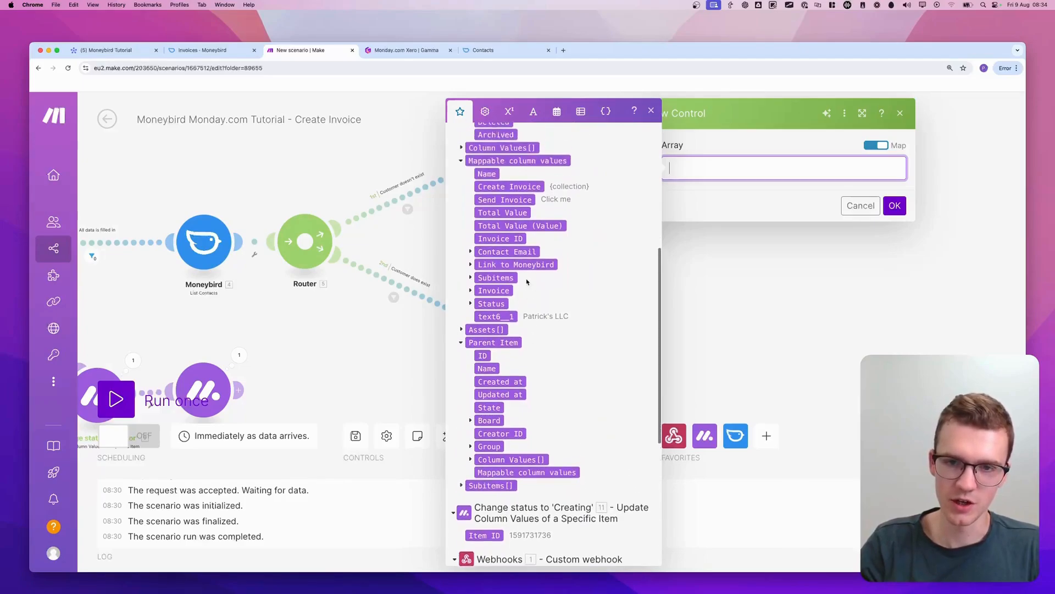
pyautogui.scroll(3, 519, 249)
pyautogui.scroll(-7, 495, 511)
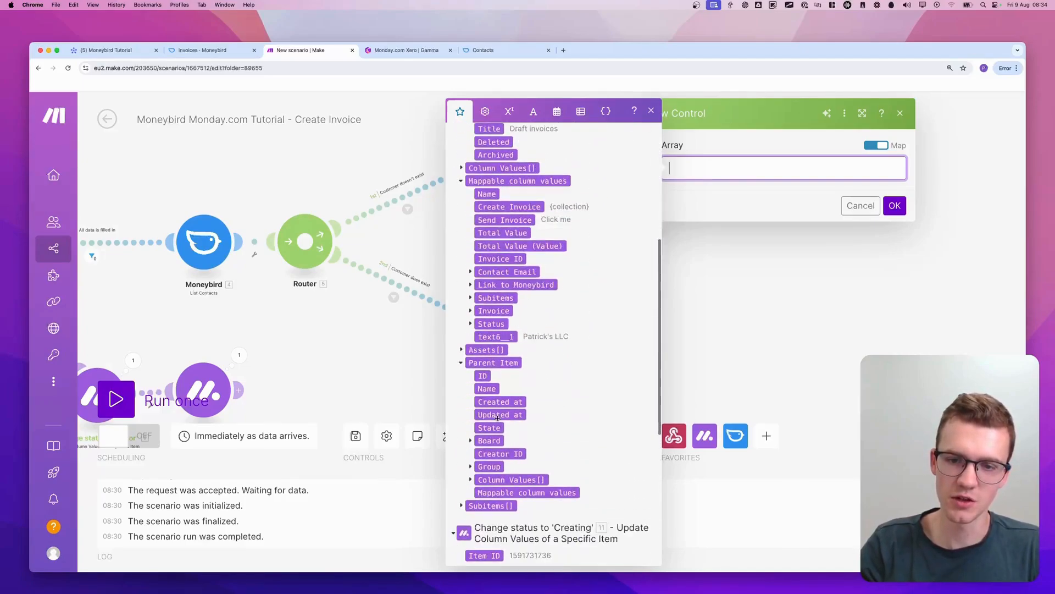
pyautogui.click(495, 507)
pyautogui.click(789, 203)
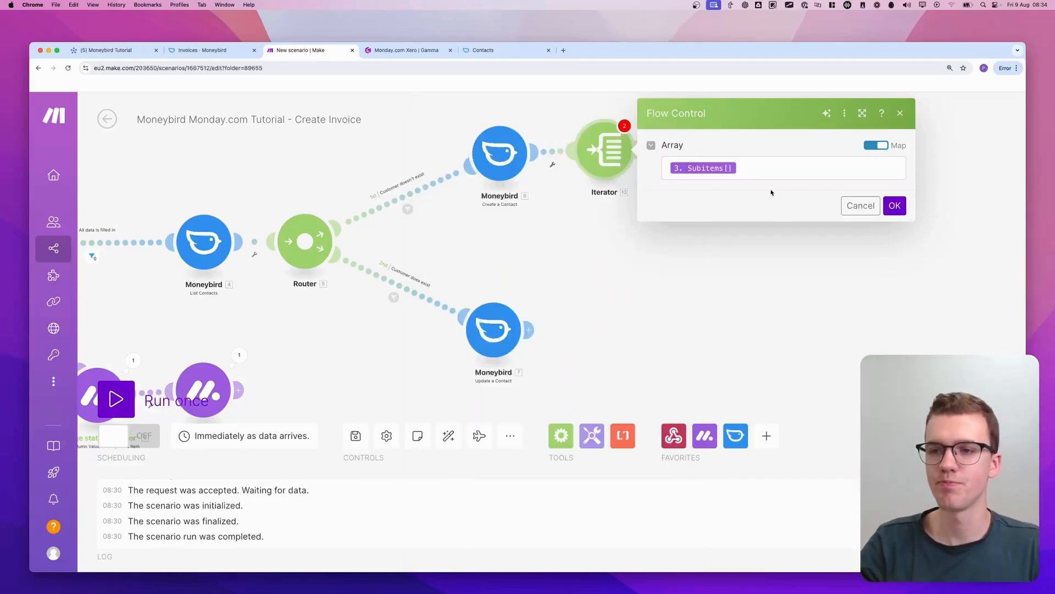
pyautogui.click(860, 206)
# Add an Array aggregator after the Iterator, with Iterator [13] as its source module, and save it
pyautogui.moveTo(764, 155); pyautogui.dragTo(843, 153)
pyautogui.click(723, 149)
pyautogui.write('aggreg')
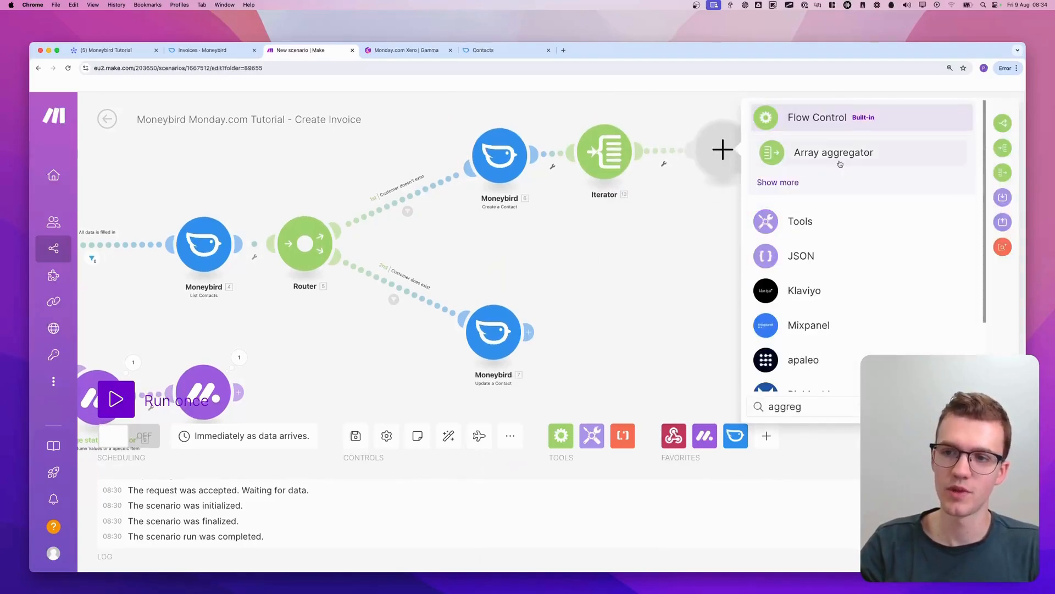
pyautogui.click(840, 164)
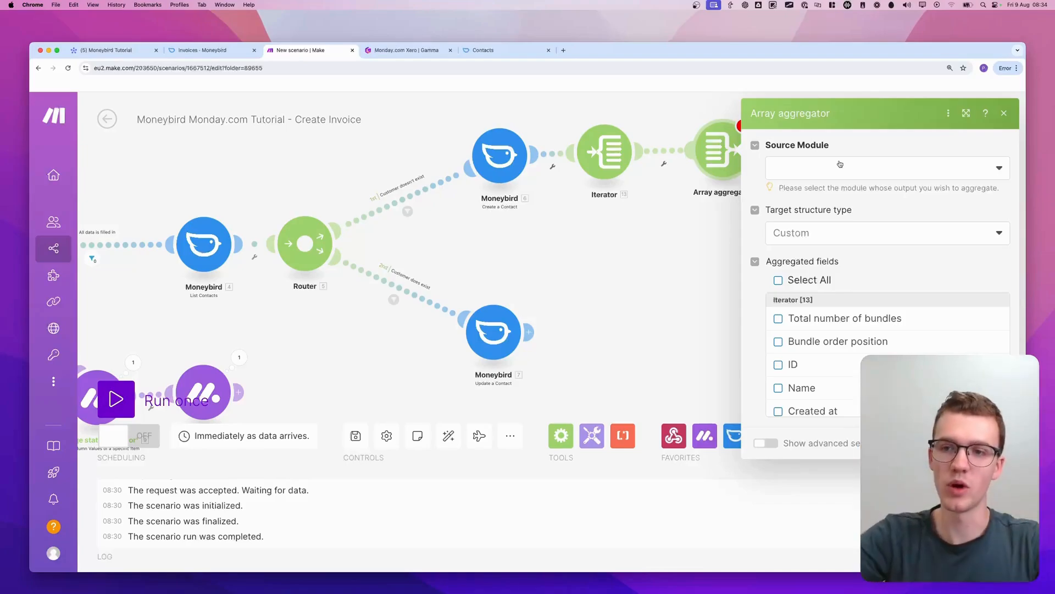
pyautogui.click(835, 165)
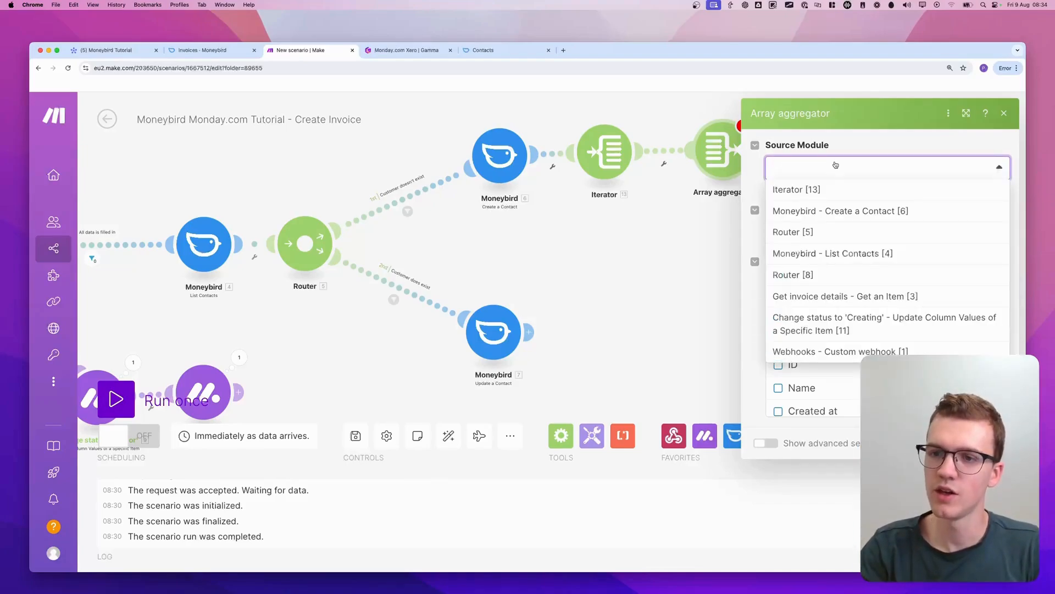
pyautogui.click(819, 191)
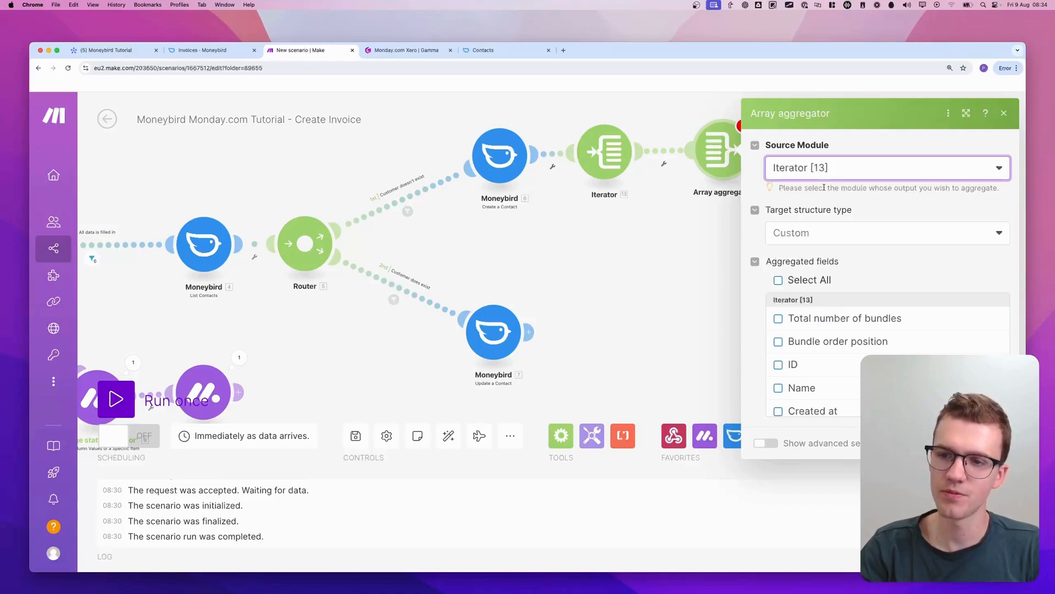
pyautogui.click(996, 443)
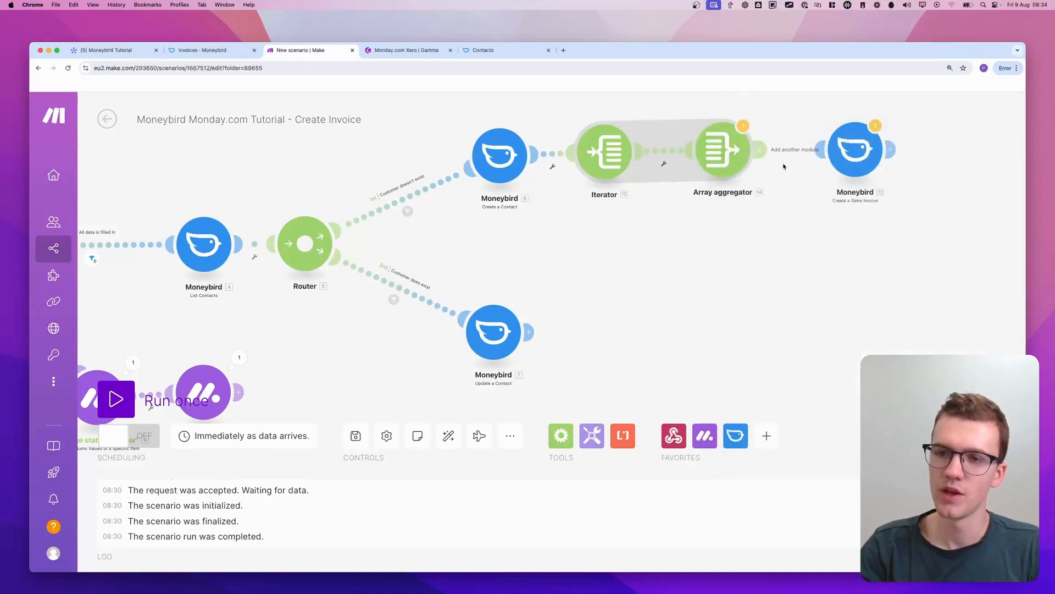
# Link the Array aggregator to Create a Sales Invoice and replace that module's Test detail item with the aggregator's mapped Array[]
pyautogui.moveTo(766, 153); pyautogui.dragTo(833, 155)
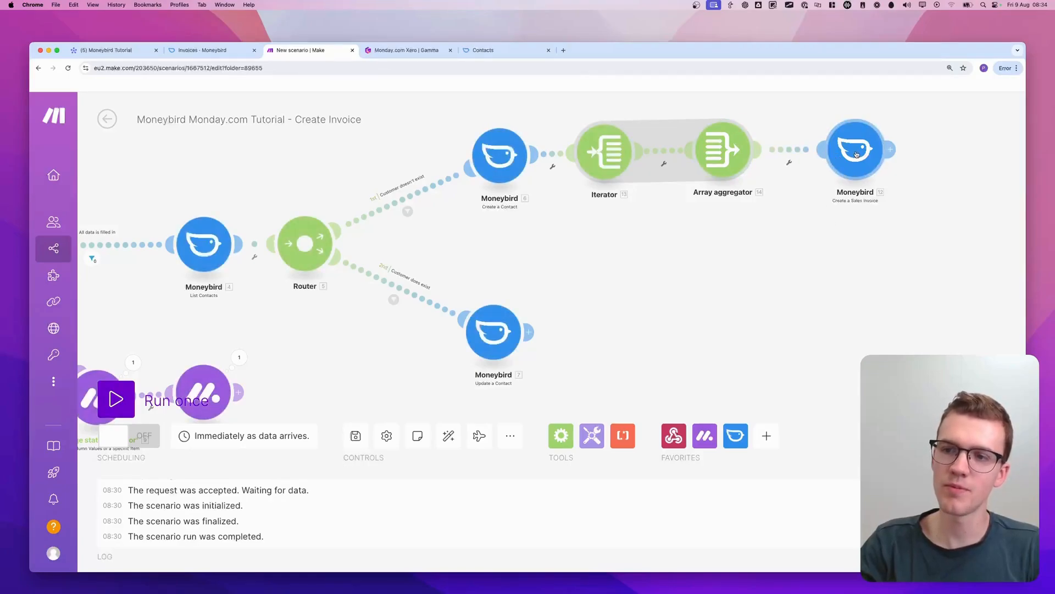
pyautogui.click(856, 154)
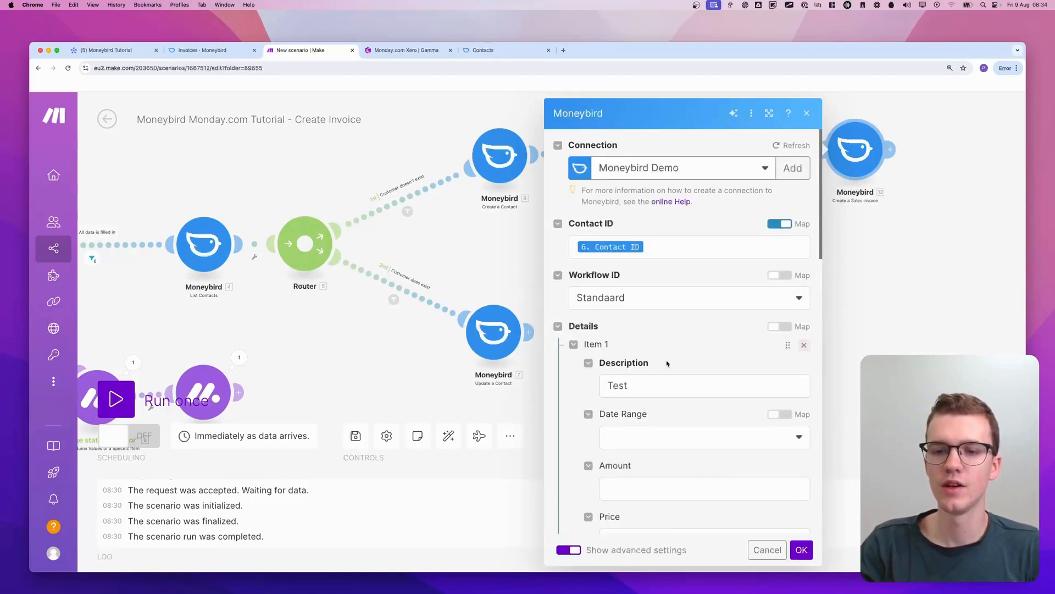
pyautogui.scroll(-2, 668, 354)
pyautogui.click(804, 306)
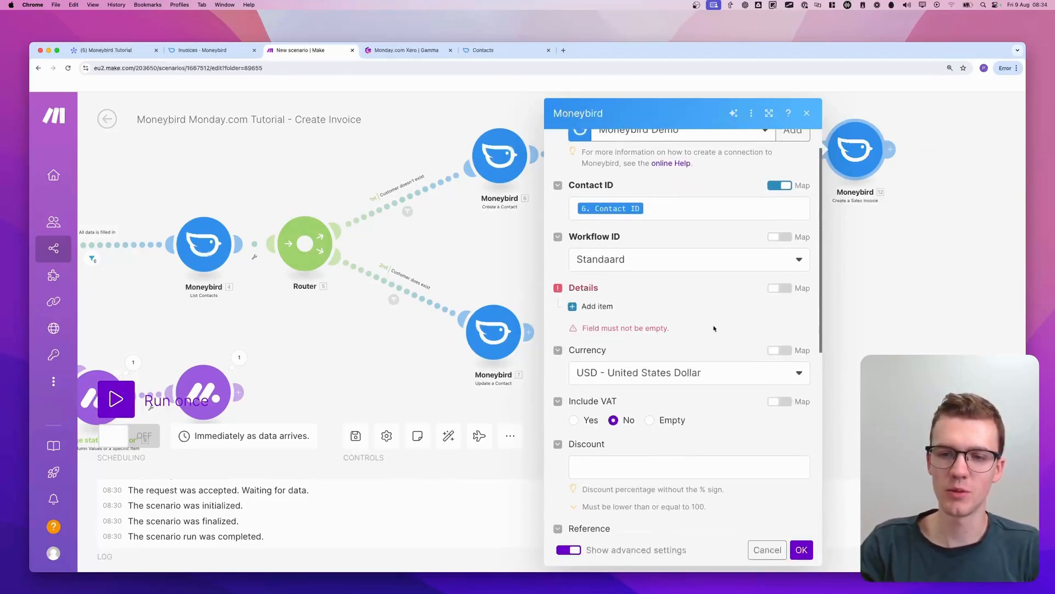
pyautogui.click(778, 288)
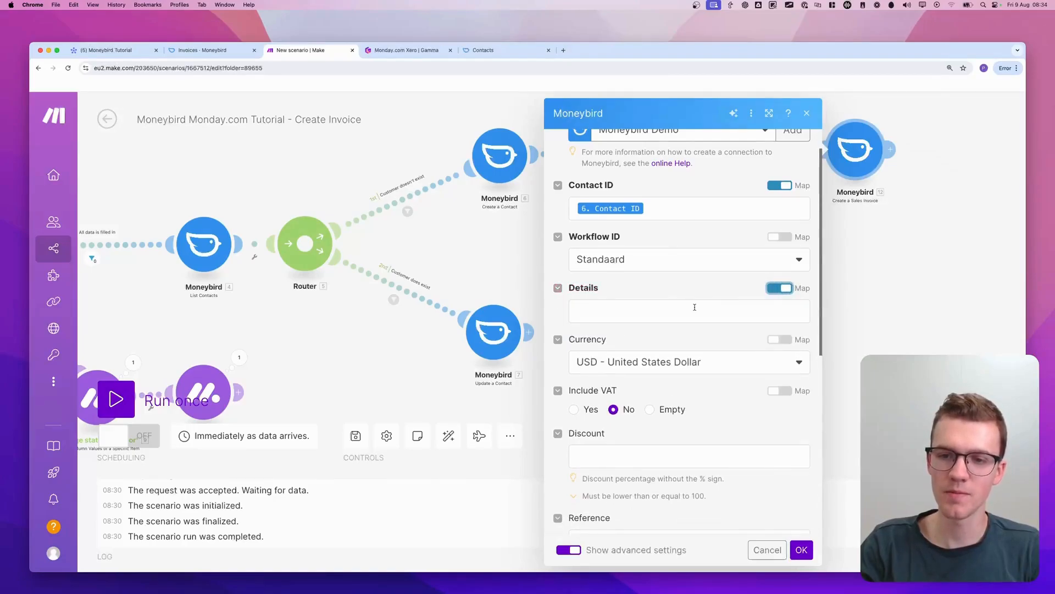
pyautogui.click(677, 309)
pyautogui.click(404, 209)
pyautogui.click(665, 278)
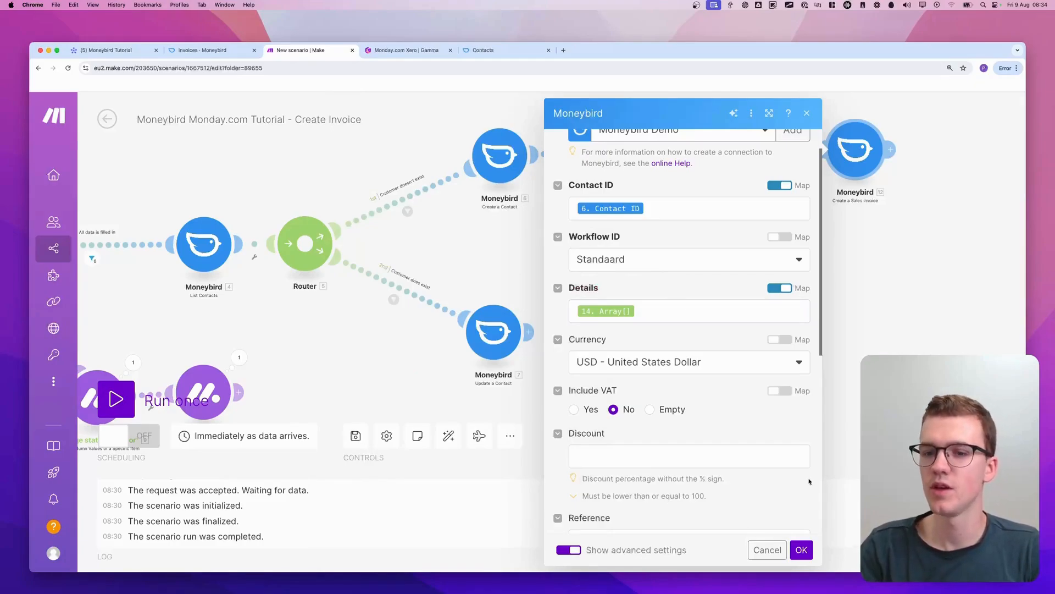
pyautogui.click(801, 550)
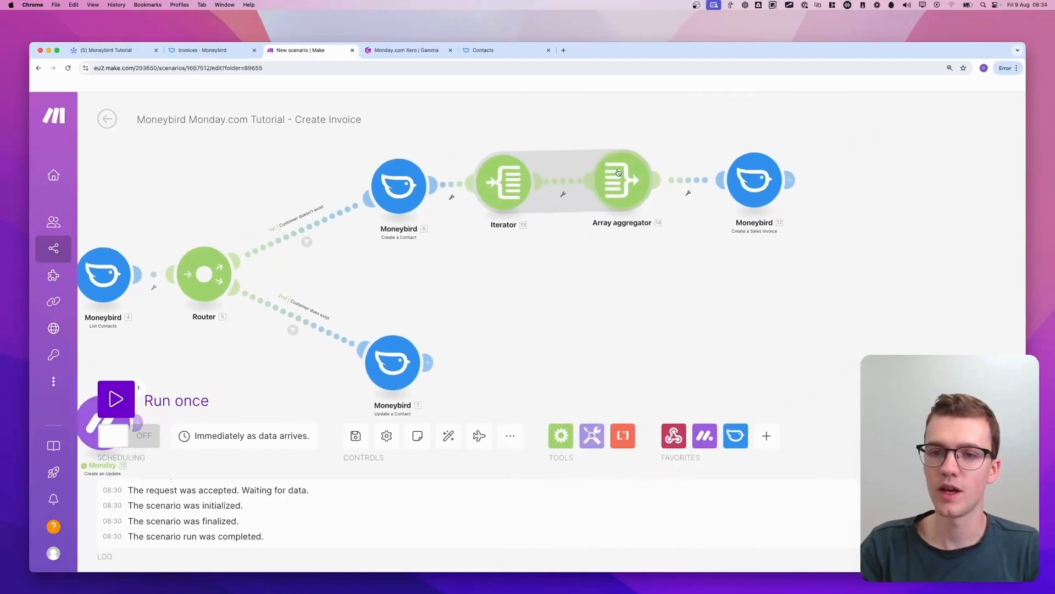
# Set the Array aggregator's target structure type to Details of the Moneybird - Create a Sales Invoice module
pyautogui.click(618, 175)
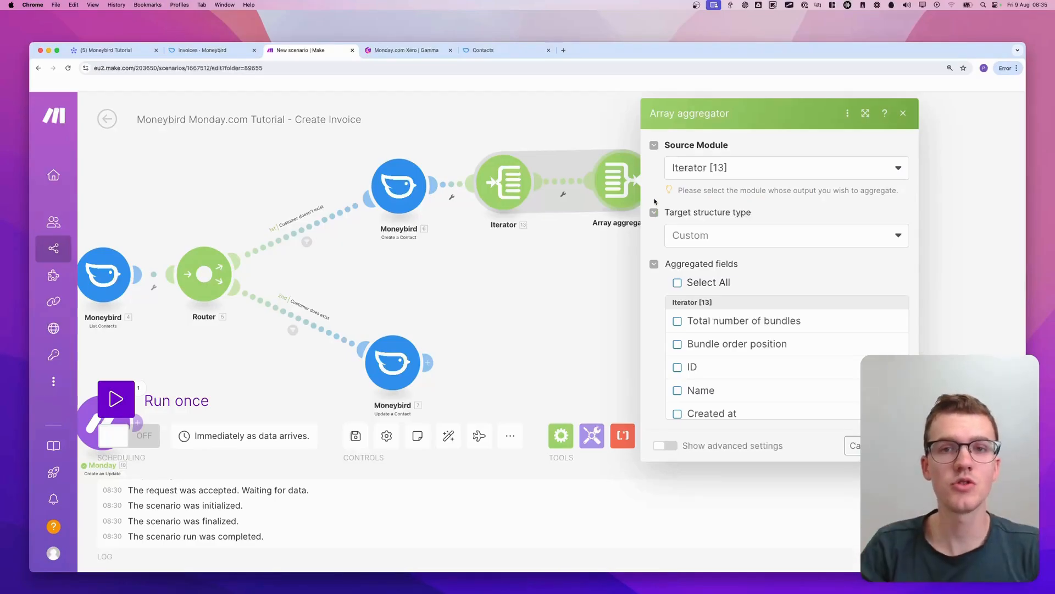
pyautogui.click(742, 228)
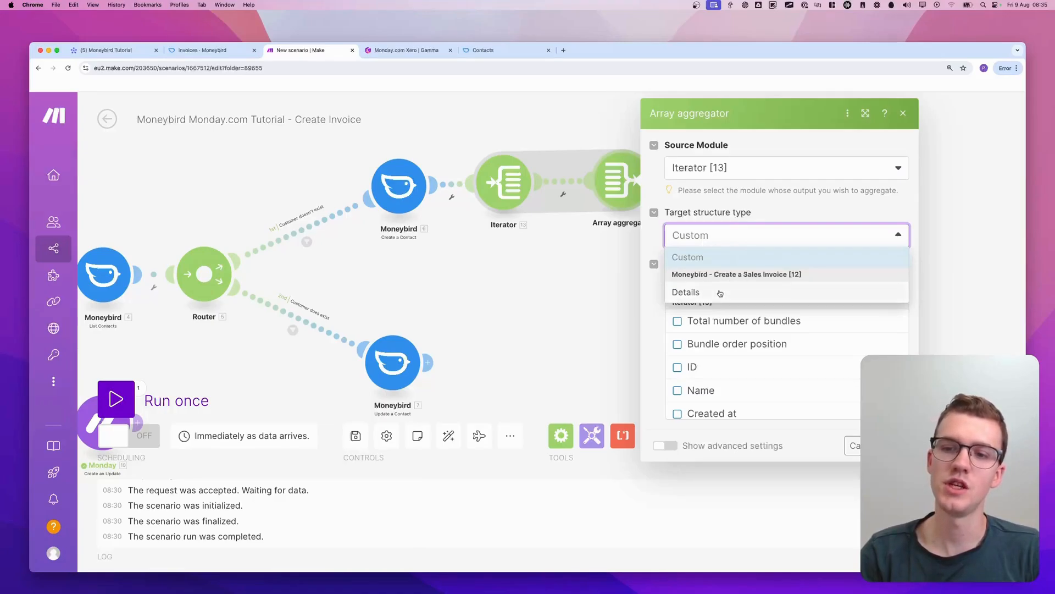
pyautogui.click(720, 293)
pyautogui.scroll(-4, 759, 279)
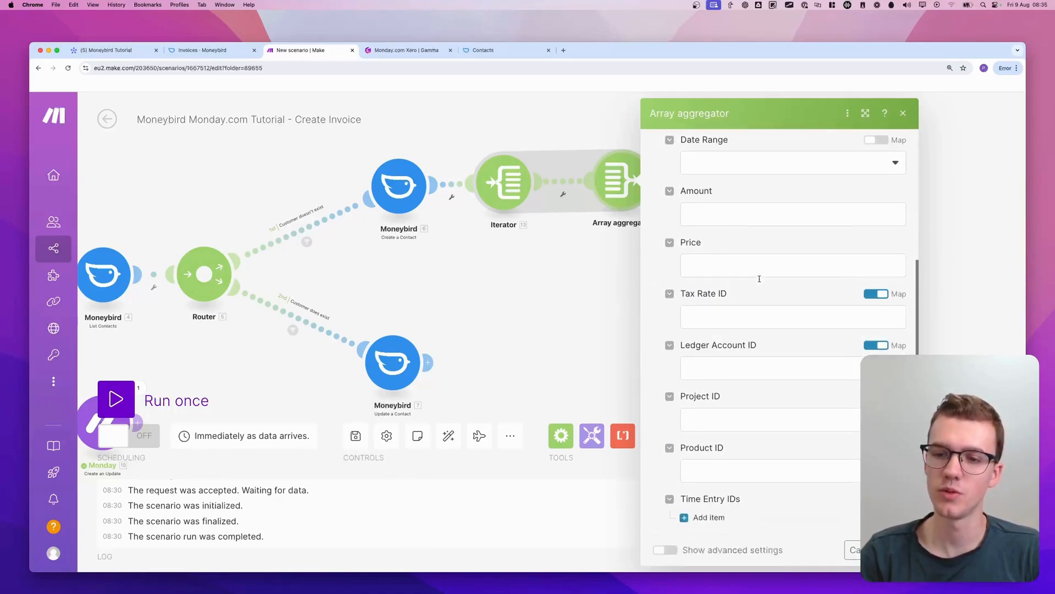
pyautogui.scroll(4, 760, 278)
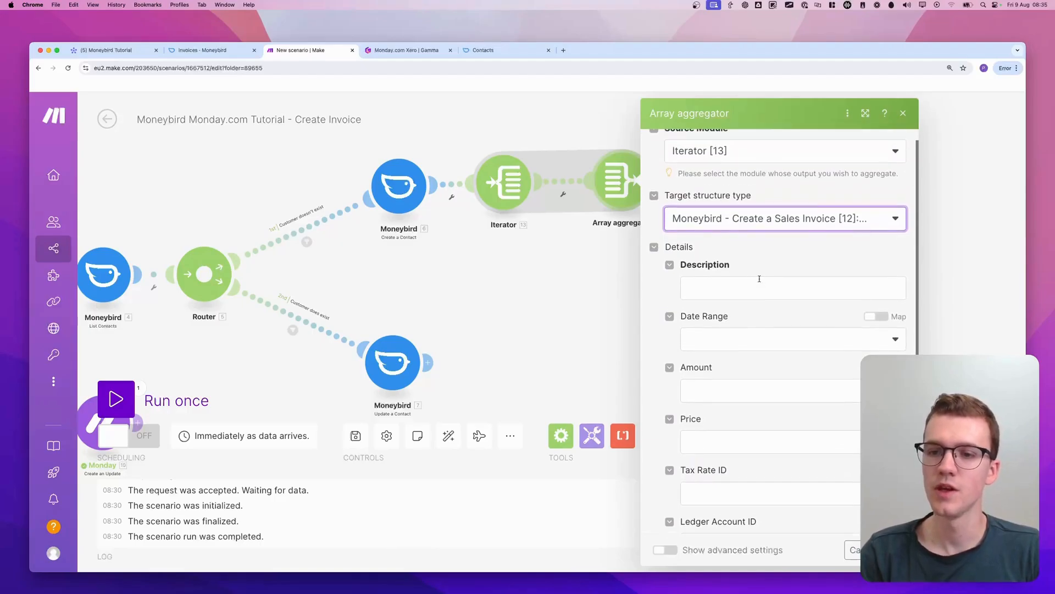
# Map the Description of the aggregated details to the Iterator's Name value
pyautogui.click(729, 284)
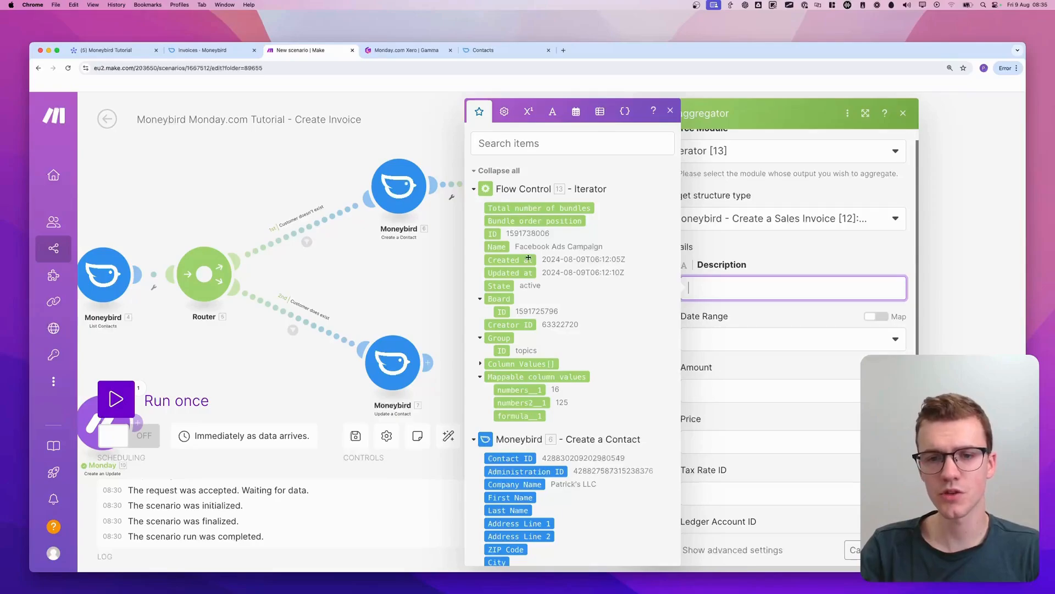
pyautogui.click(490, 255)
pyautogui.click(713, 282)
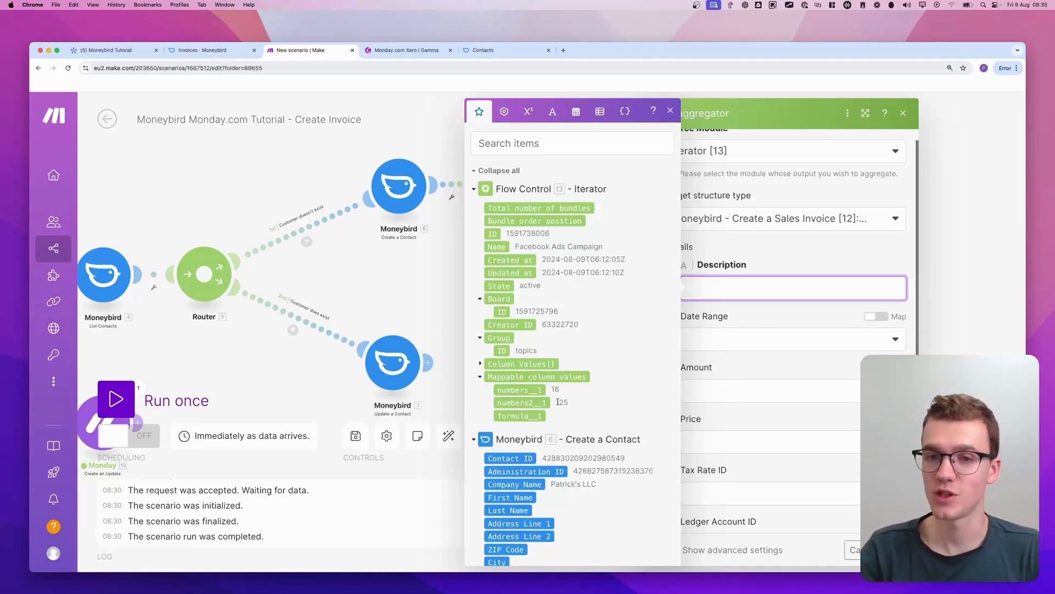
pyautogui.click(502, 246)
pyautogui.scroll(-20, 566, 257)
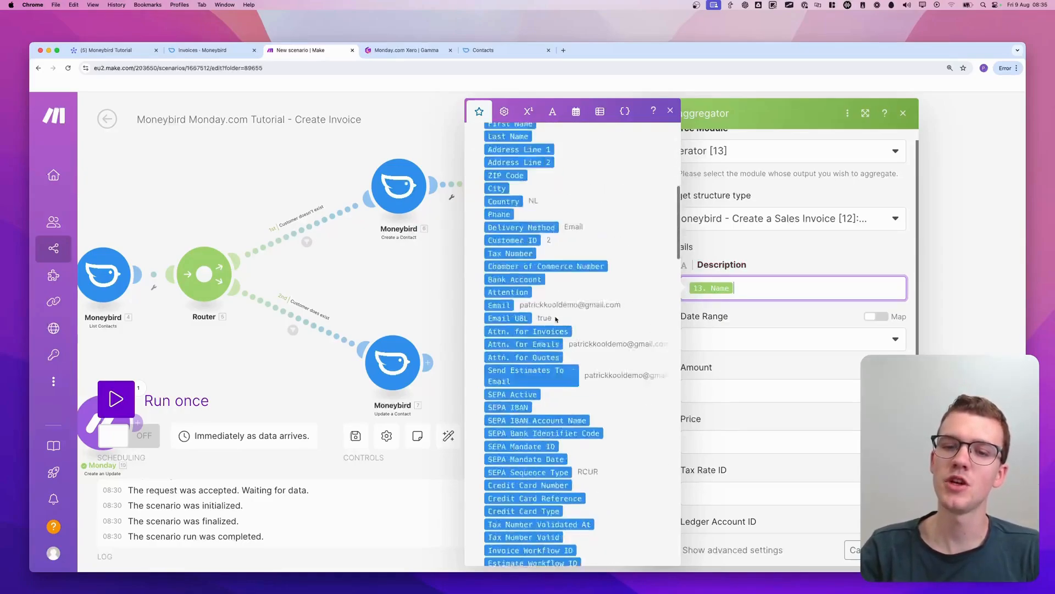
pyautogui.scroll(20, 599, 324)
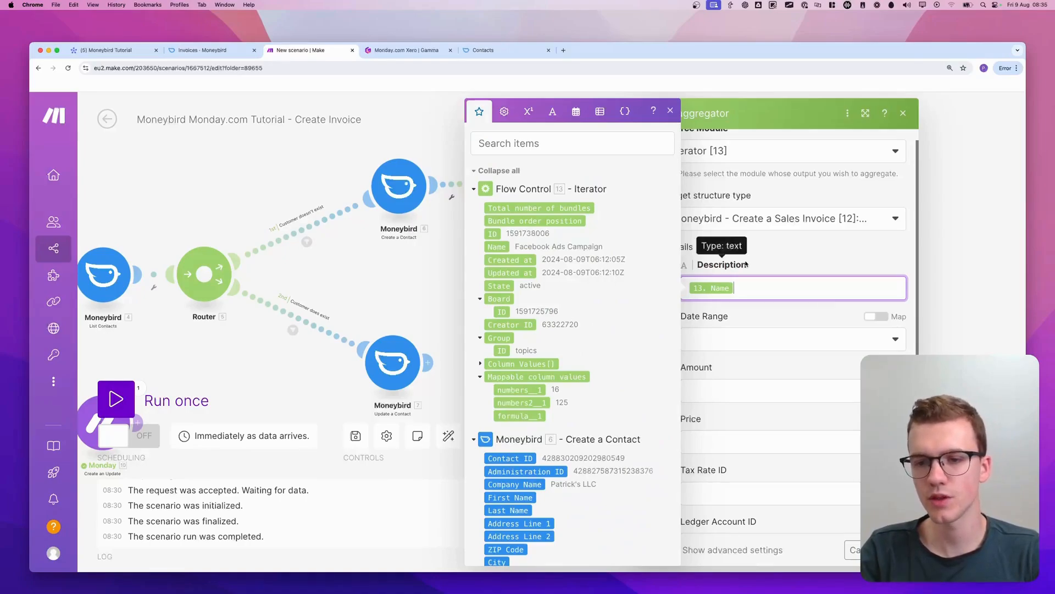
pyautogui.click(767, 262)
# Check the column ID of the subitems' Quantity column on the monday.com board, and return to the Array aggregator in Make
pyautogui.scroll(-2, 769, 281)
pyautogui.click(732, 290)
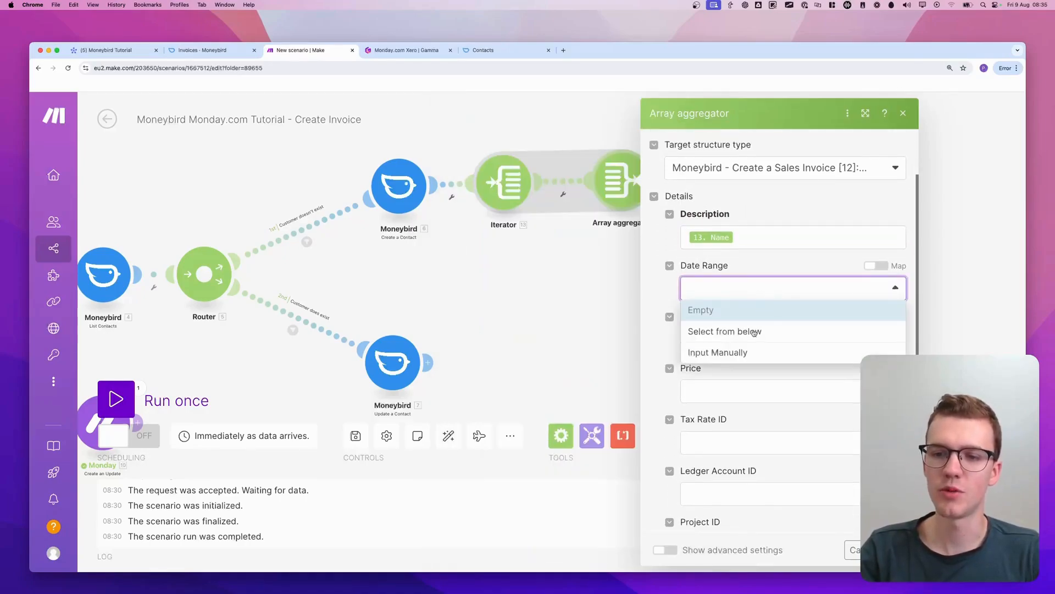
pyautogui.click(775, 263)
pyautogui.scroll(-3, 770, 267)
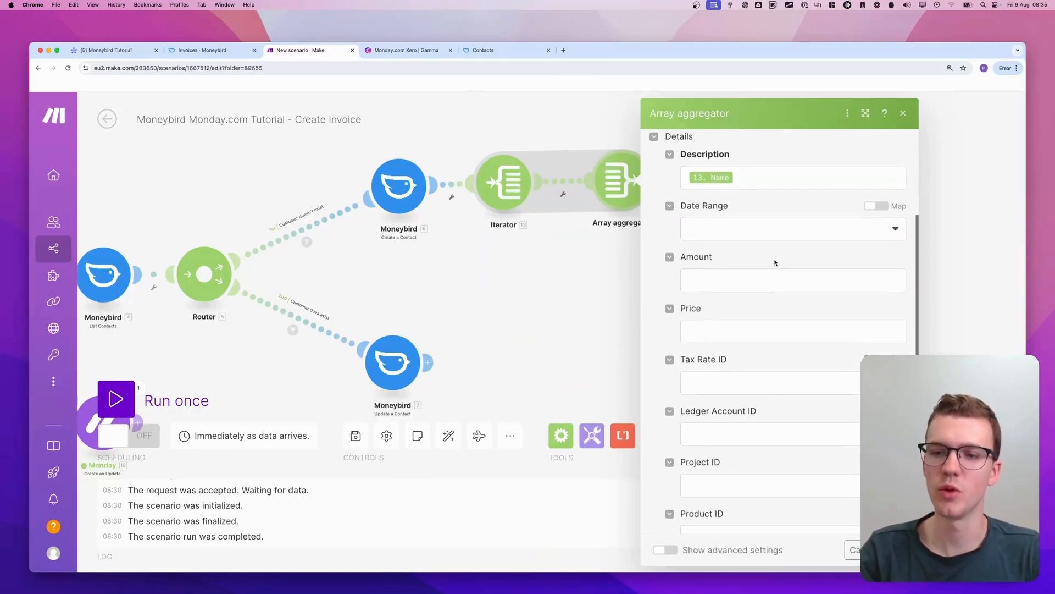
pyautogui.click(749, 265)
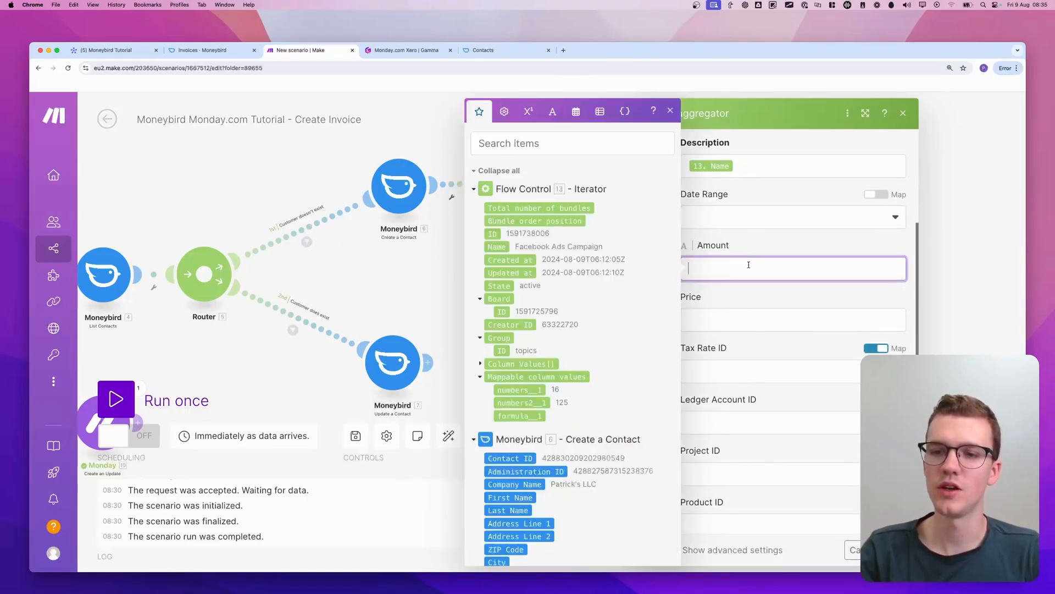
pyautogui.click(107, 51)
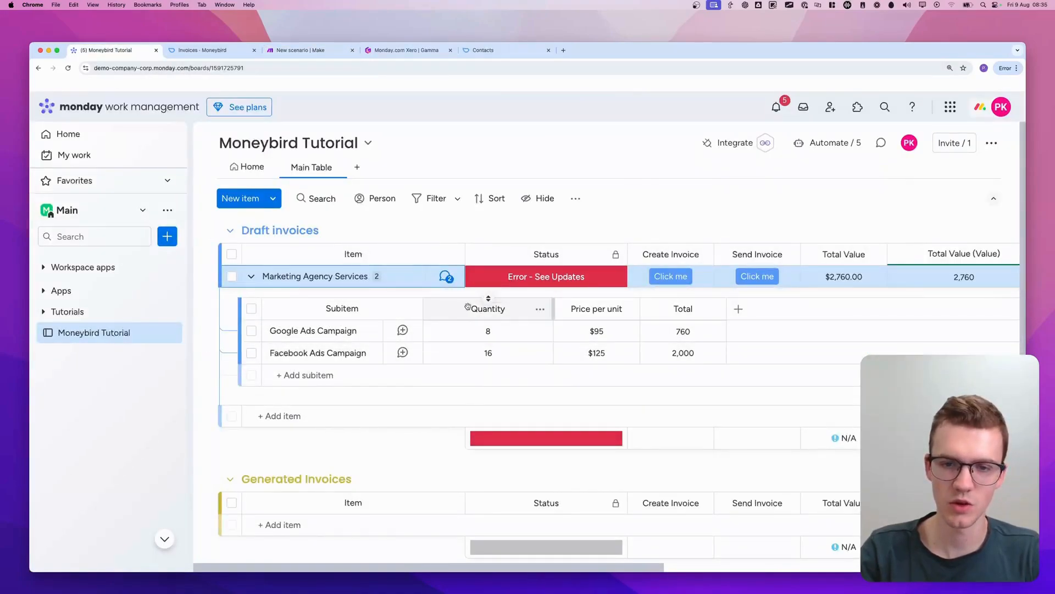
pyautogui.click(540, 309)
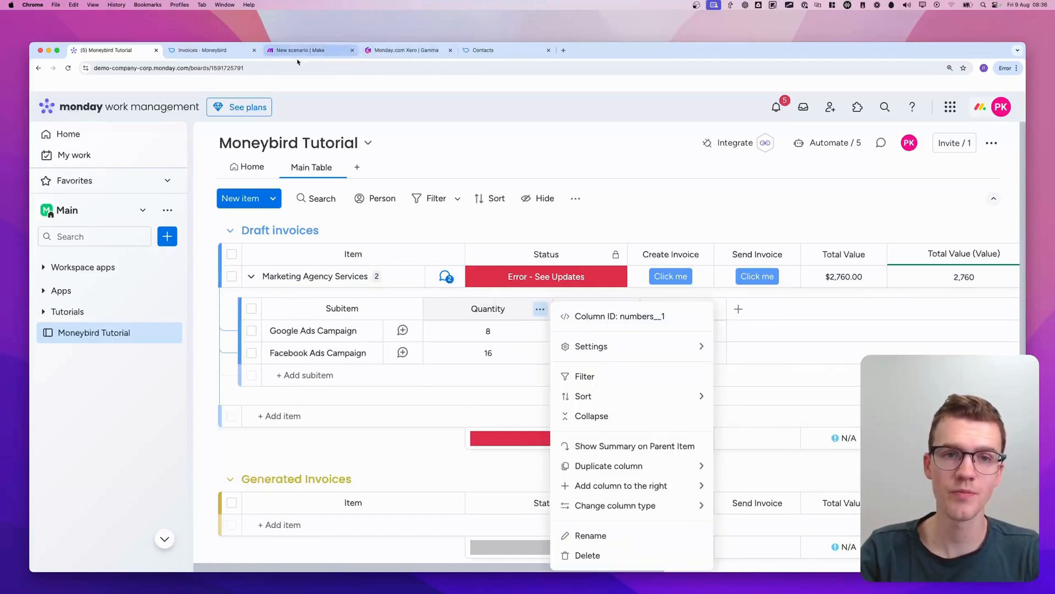
pyautogui.click(319, 50)
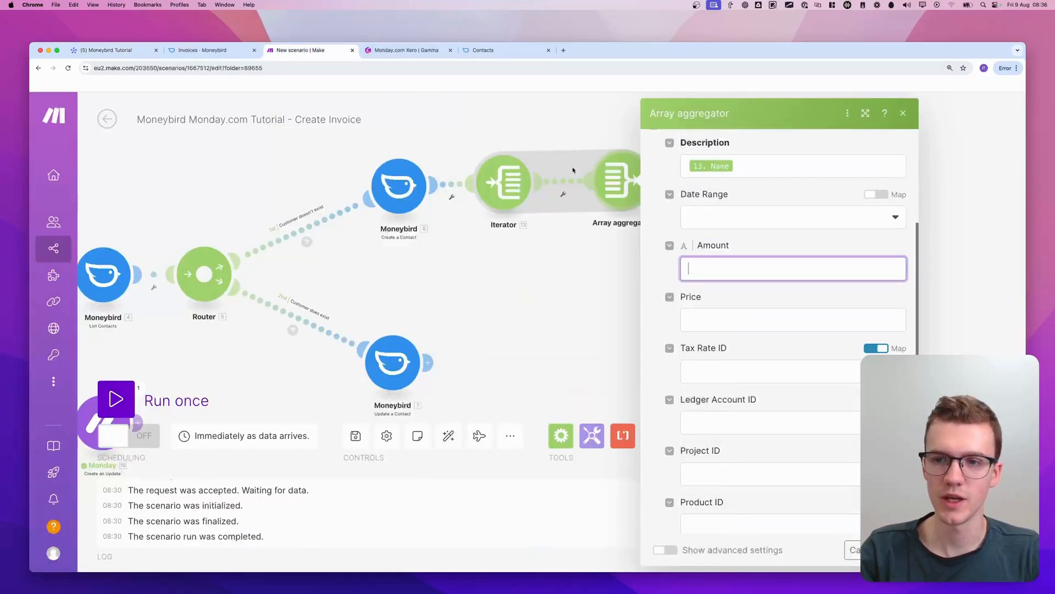
# Map the aggregated details' Amount to the Iterator's numbers__1 and the Price to numbers2__1
pyautogui.click(727, 269)
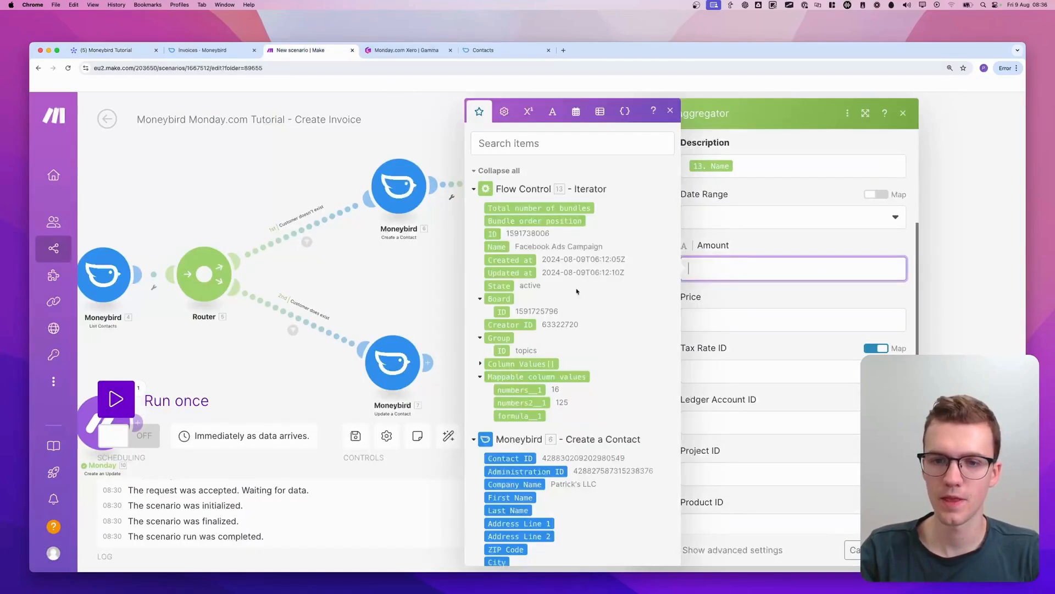
pyautogui.click(531, 391)
pyautogui.click(720, 320)
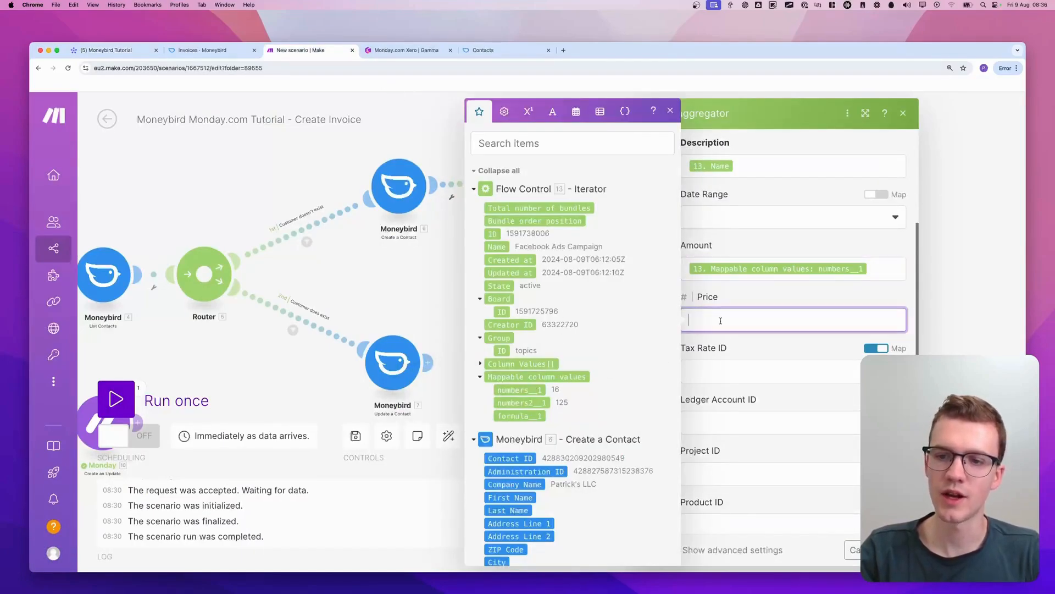
pyautogui.click(523, 400)
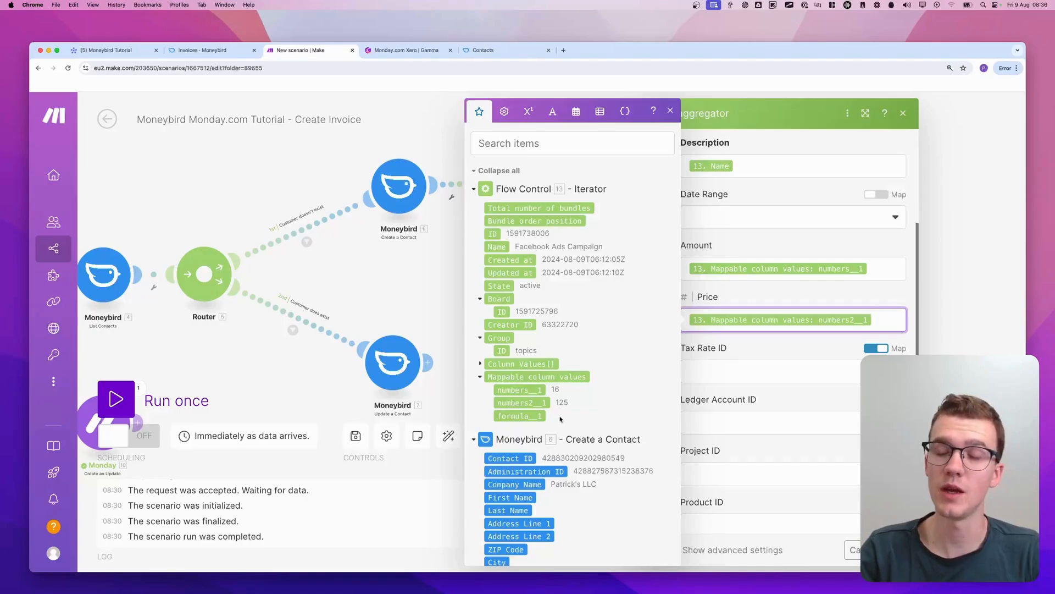
pyautogui.scroll(-2, 766, 356)
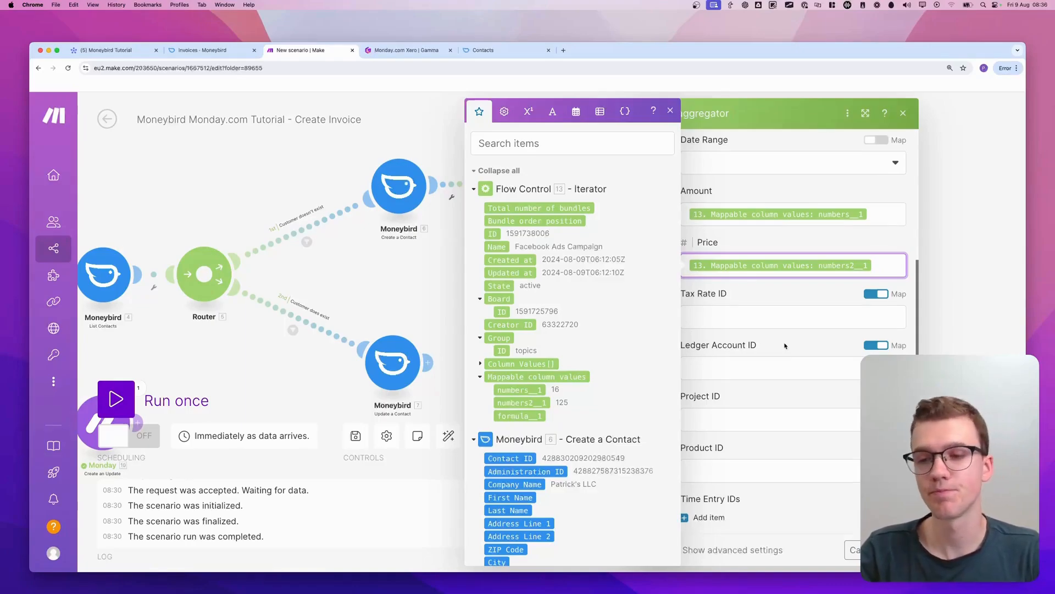
# Check the selectable options for Tax Rate ID and Ledger Account ID, leaving both fields in mapping mode
pyautogui.click(785, 345)
pyautogui.click(875, 294)
pyautogui.click(808, 318)
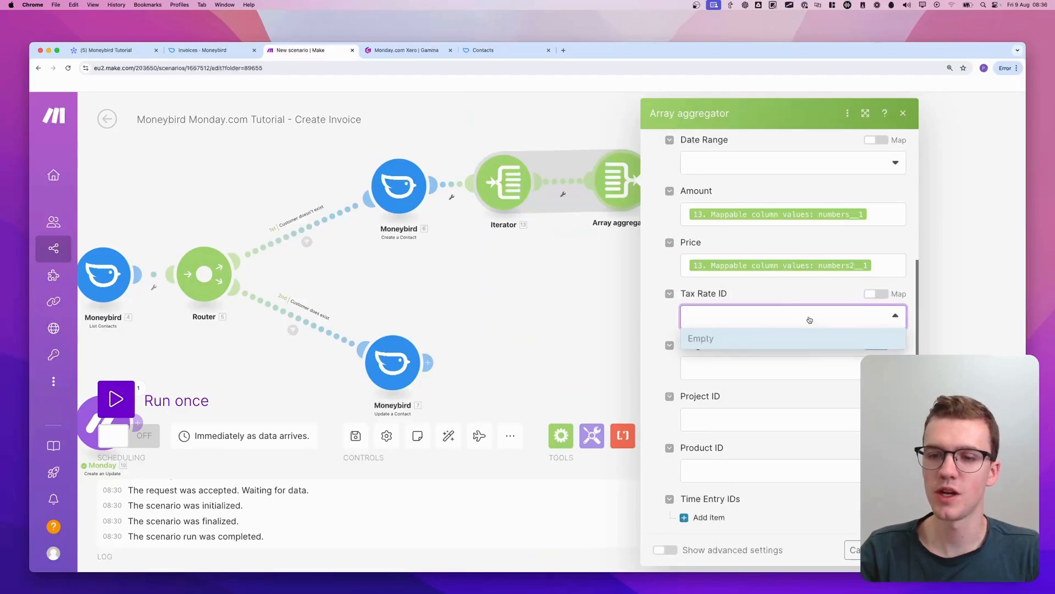
pyautogui.click(795, 320)
pyautogui.click(875, 294)
pyautogui.click(875, 346)
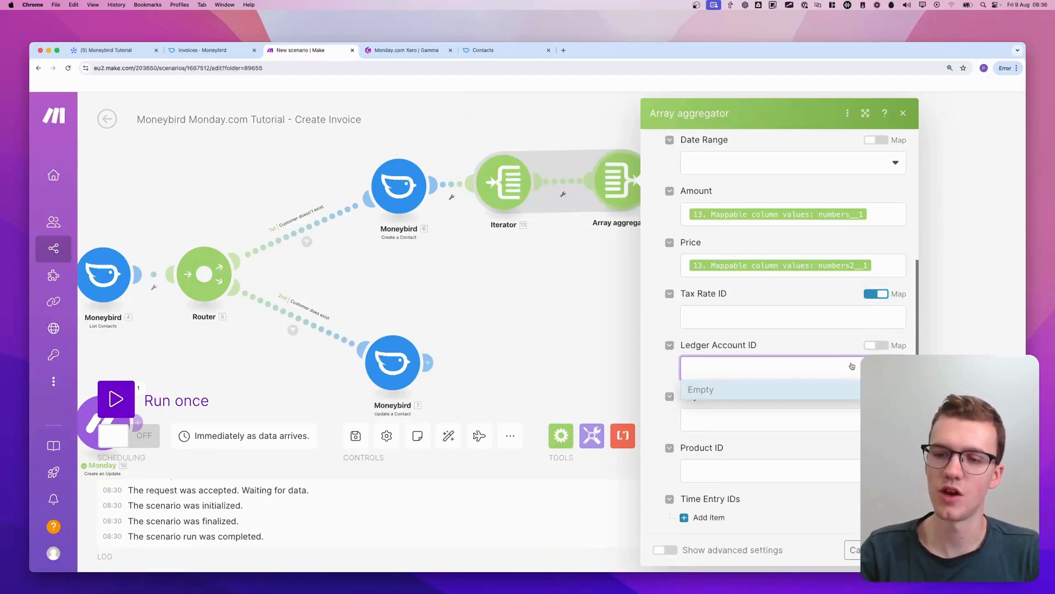
pyautogui.click(876, 345)
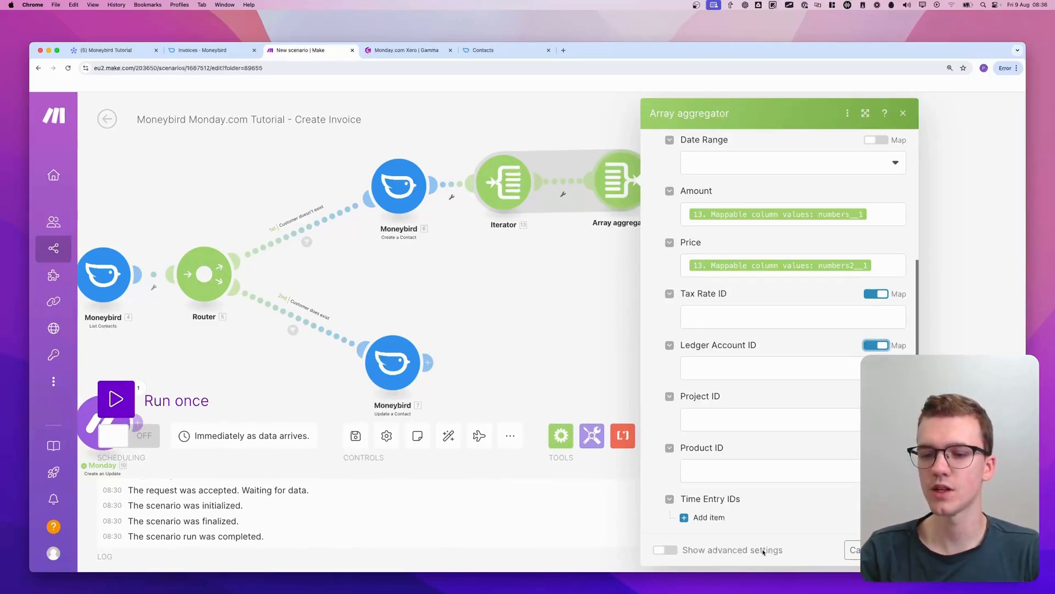
# Confirm the Array aggregator's settings and save the scenario
pyautogui.click(888, 550)
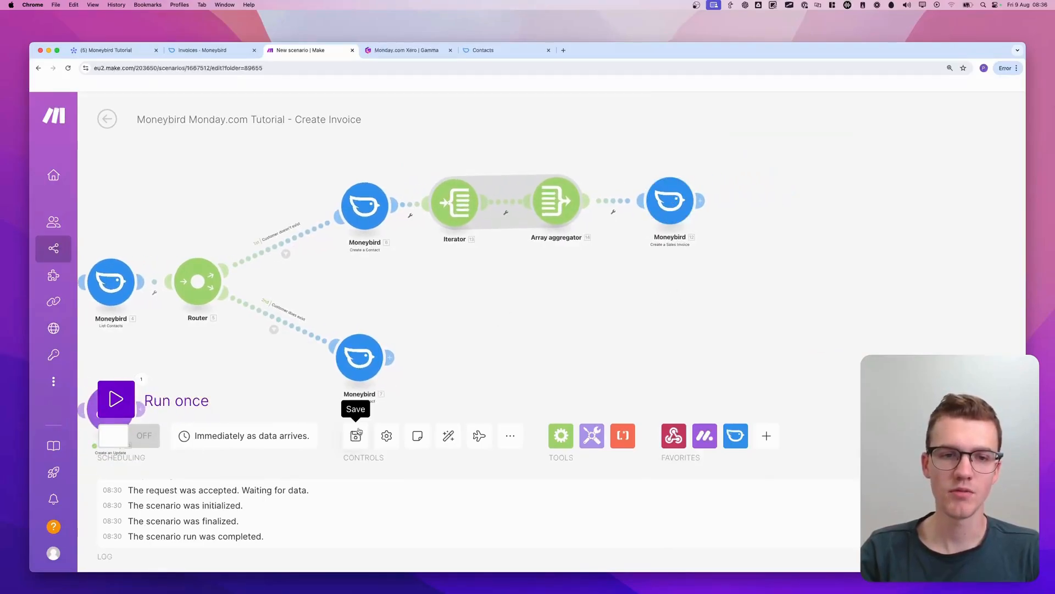
pyautogui.moveTo(470, 361); pyautogui.dragTo(483, 342)
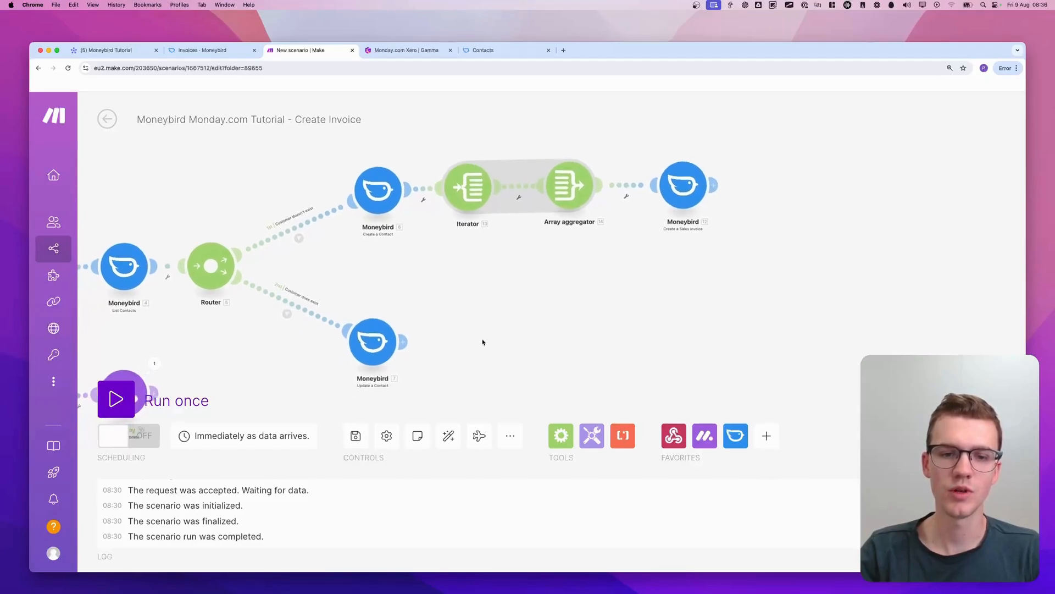
pyautogui.click(356, 436)
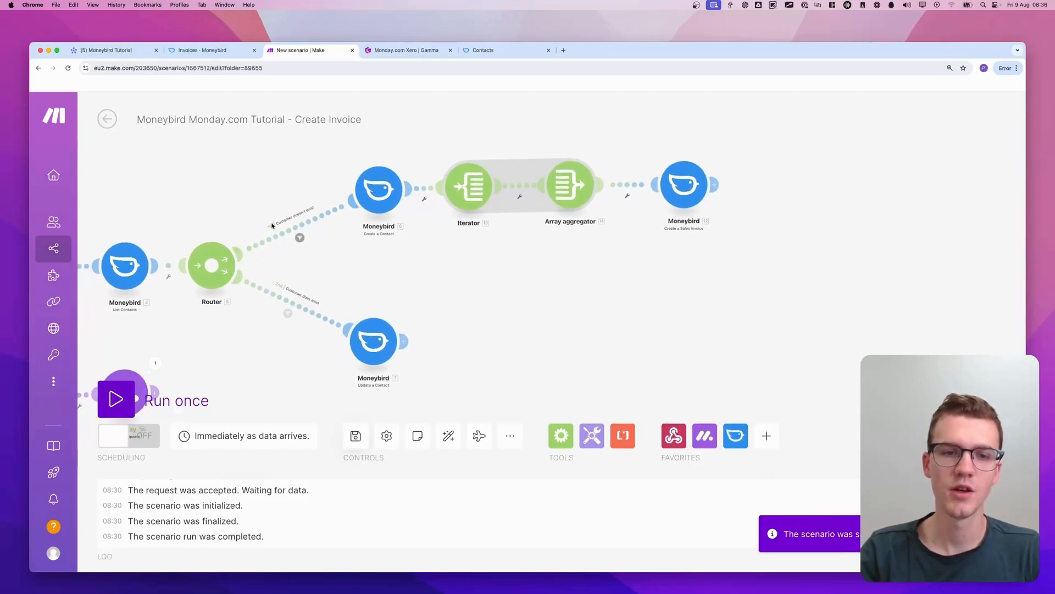
# Start a single test run of the scenario
pyautogui.scroll(2, 271, 226)
pyautogui.moveTo(229, 220)
pyautogui.mouseDown()
pyautogui.moveTo(217, 244)
pyautogui.moveTo(220, 222)
pyautogui.mouseUp()
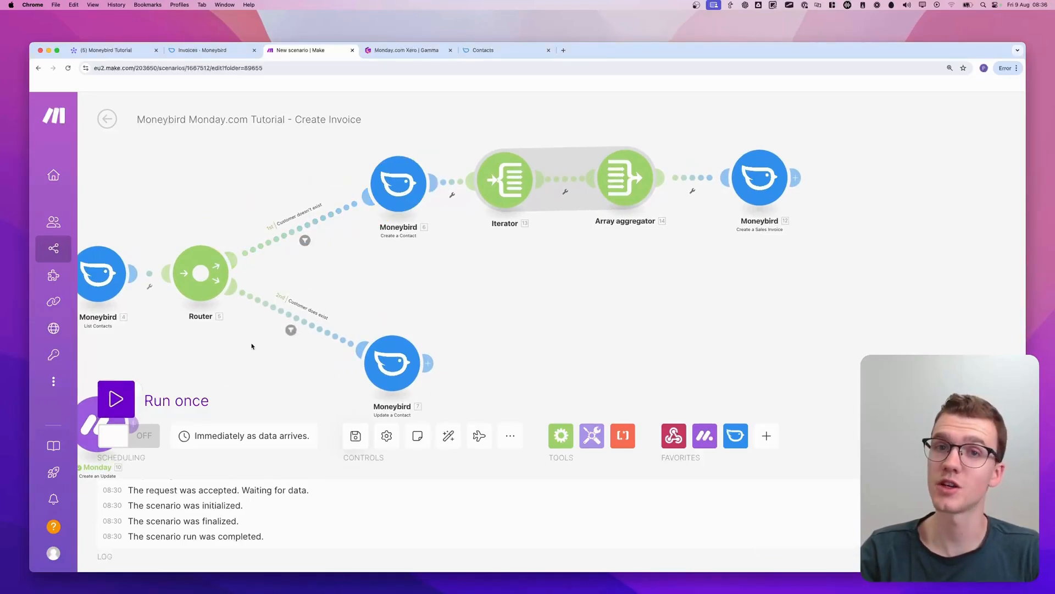
pyautogui.click(116, 400)
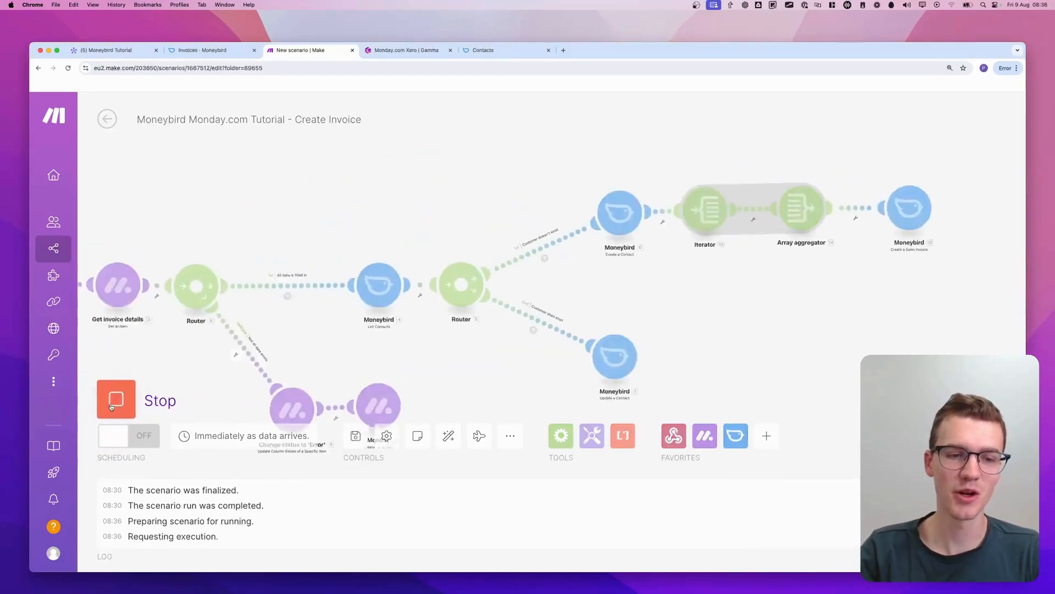
# On the monday.com Moneybird Tutorial board, enter the contact's e-mail for the Marketing Agency Services item
pyautogui.click(120, 51)
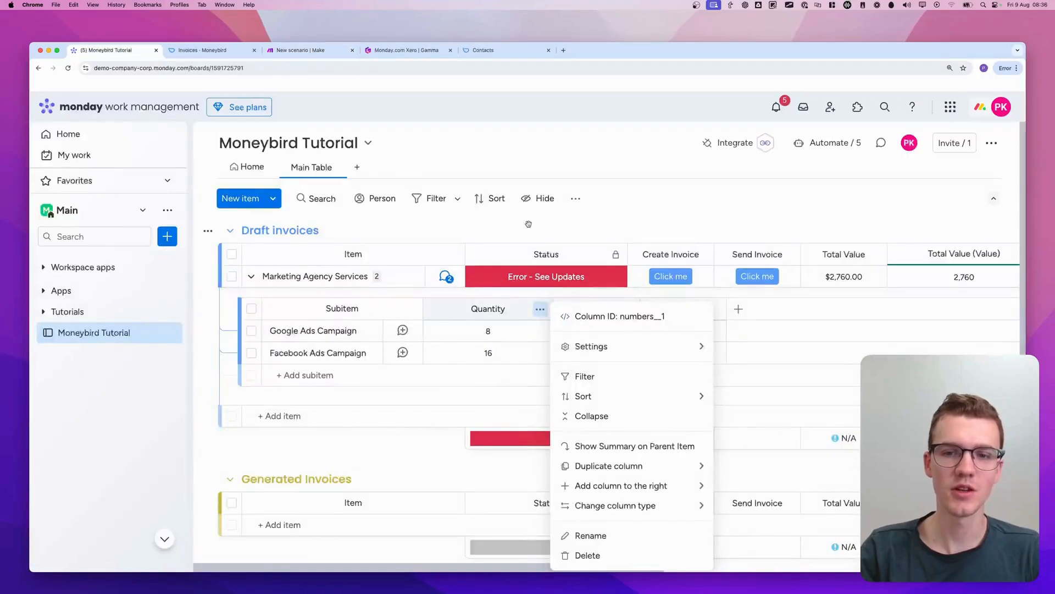
pyautogui.hscroll(10, 764, 253)
pyautogui.click(648, 280)
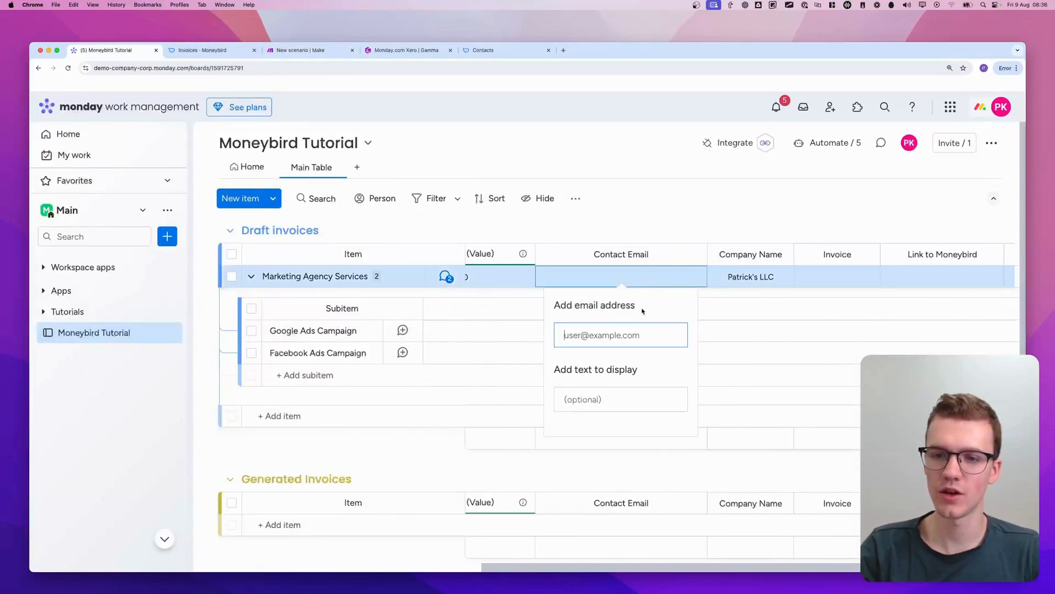
pyautogui.write('pat')
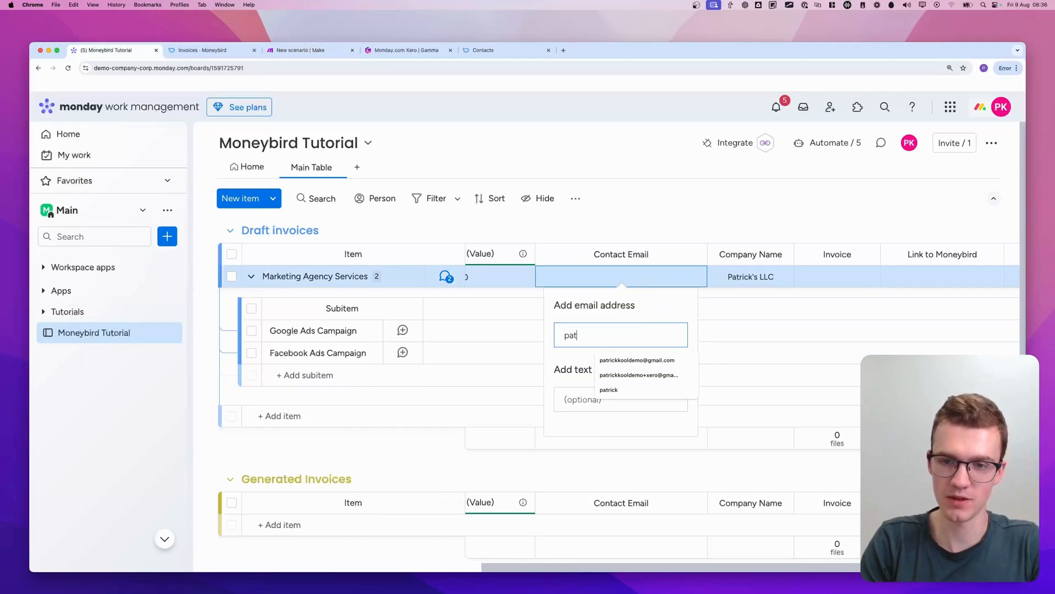
pyautogui.write('demo@test.com')
pyautogui.press('Tab')
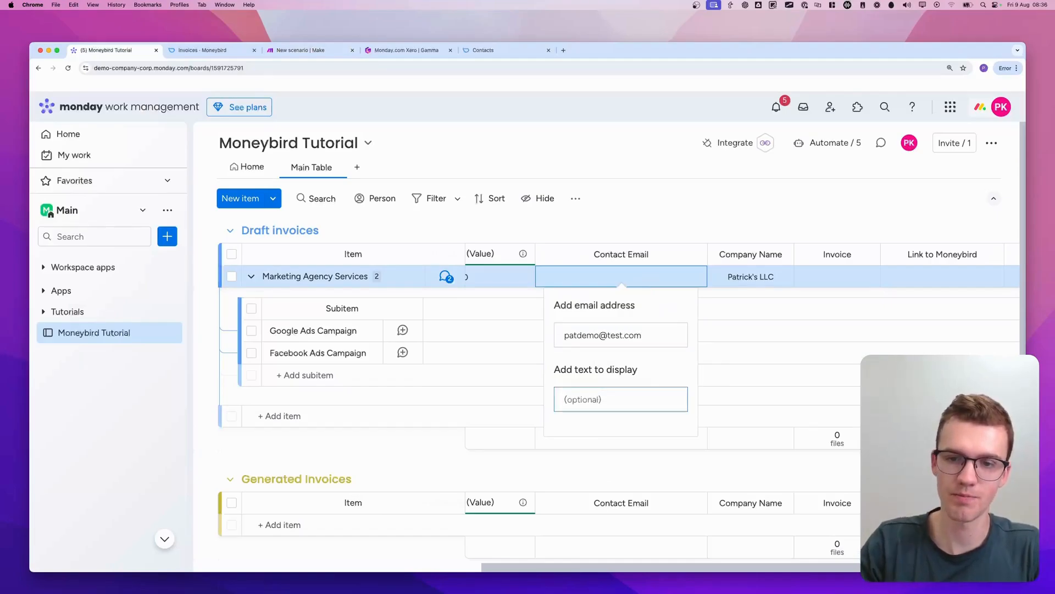
pyautogui.press('Return')
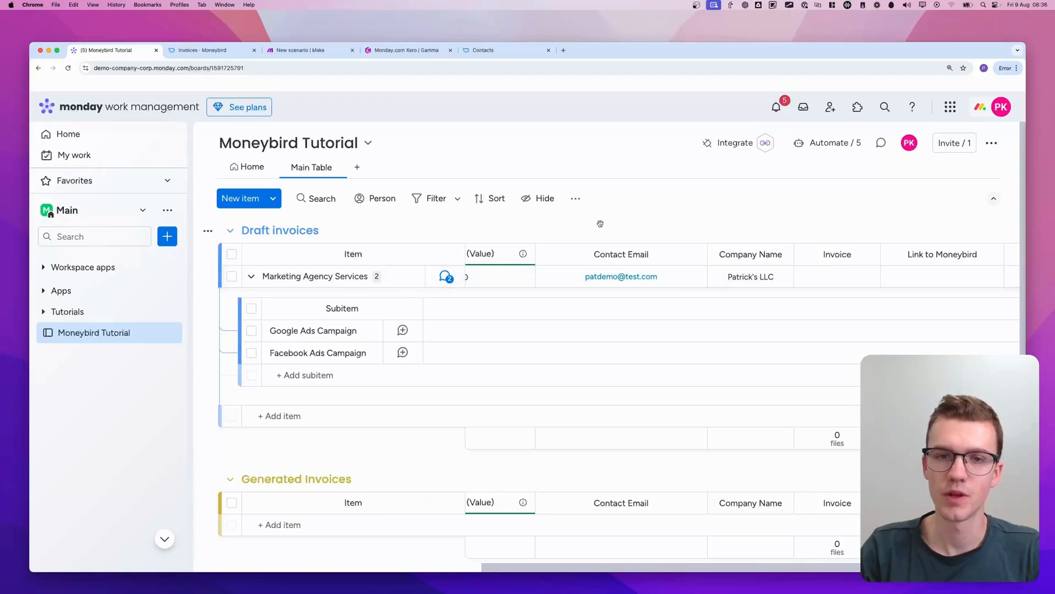
# Trigger Create Invoice for the Marketing Agency Services item and return to the scenario in Make
pyautogui.hscroll(-10, 349, 222)
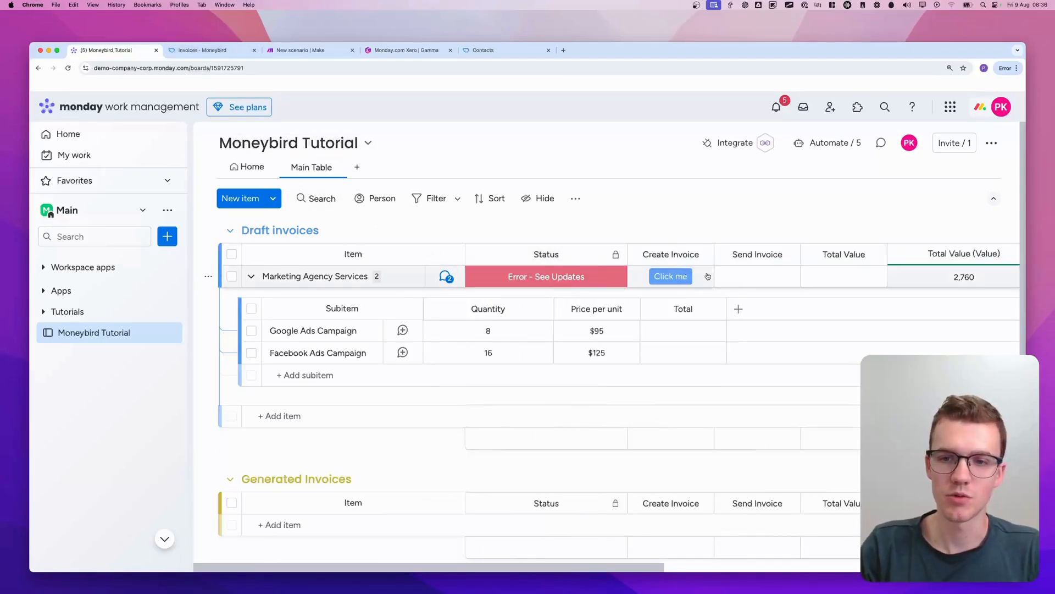
pyautogui.click(330, 51)
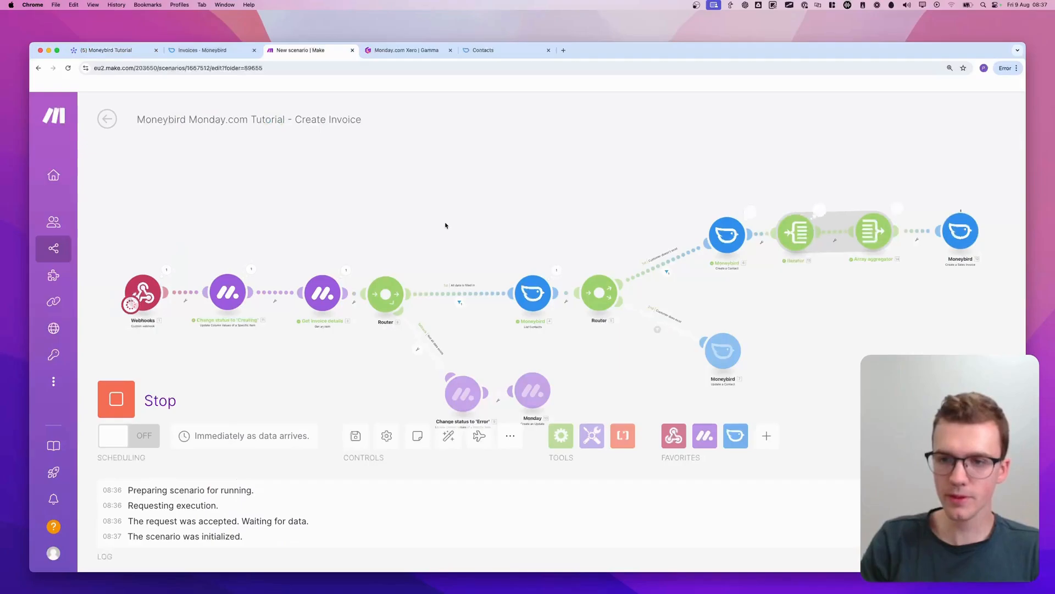
# Inspect the input and output of the Moneybird - Create a Sales Invoice module from the test run
pyautogui.moveTo(446, 224); pyautogui.dragTo(306, 224)
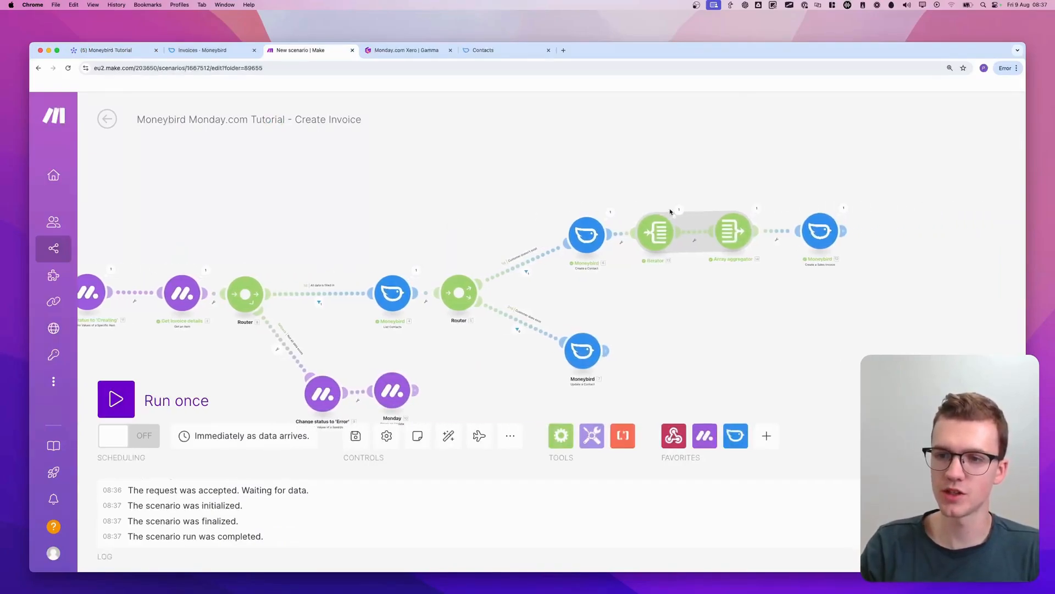
pyautogui.scroll(4, 842, 232)
pyautogui.scroll(3, 842, 232)
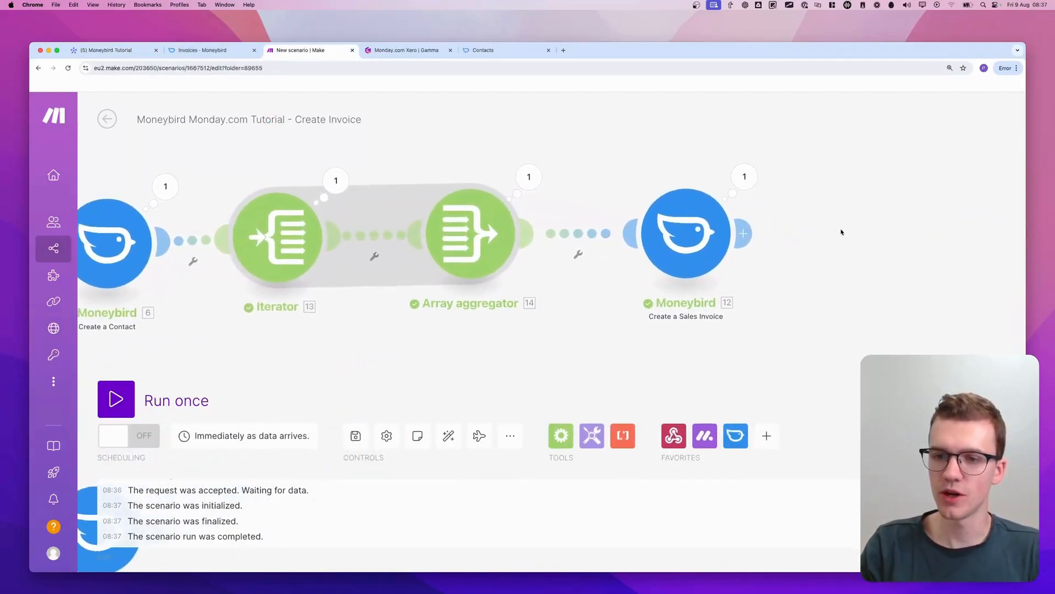
pyautogui.click(741, 172)
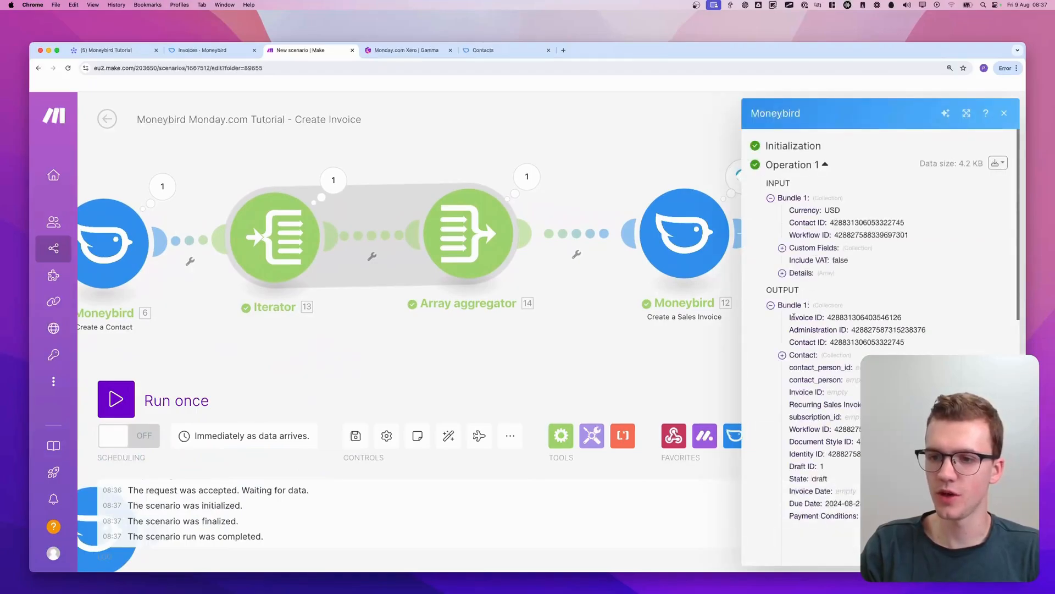
pyautogui.scroll(-1, 907, 308)
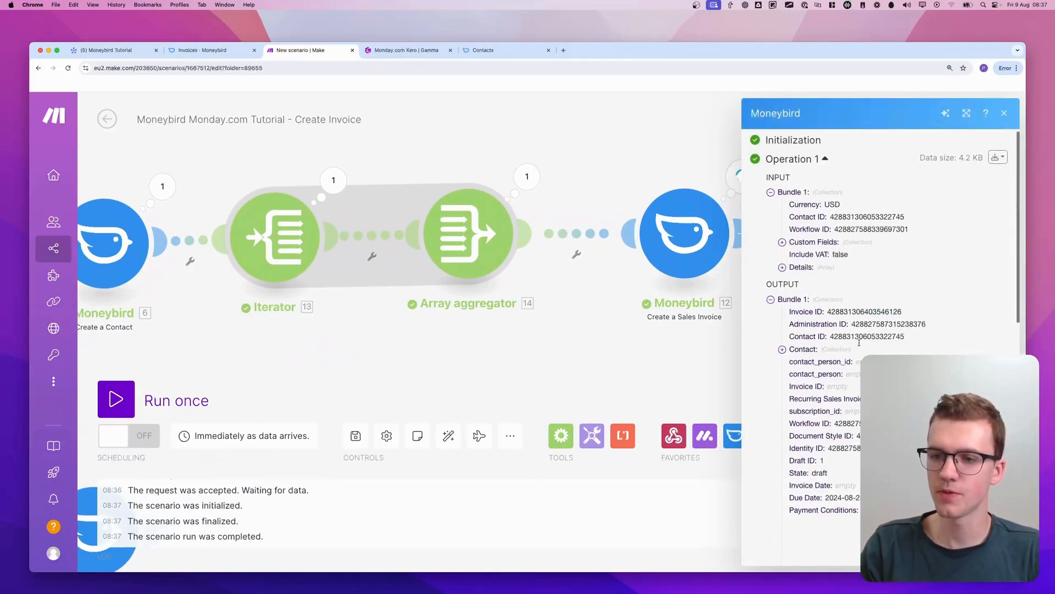
# Switch to Moneybird's sales invoices and open the draft invoice Concept #1
pyautogui.click(483, 50)
pyautogui.press('super+2')
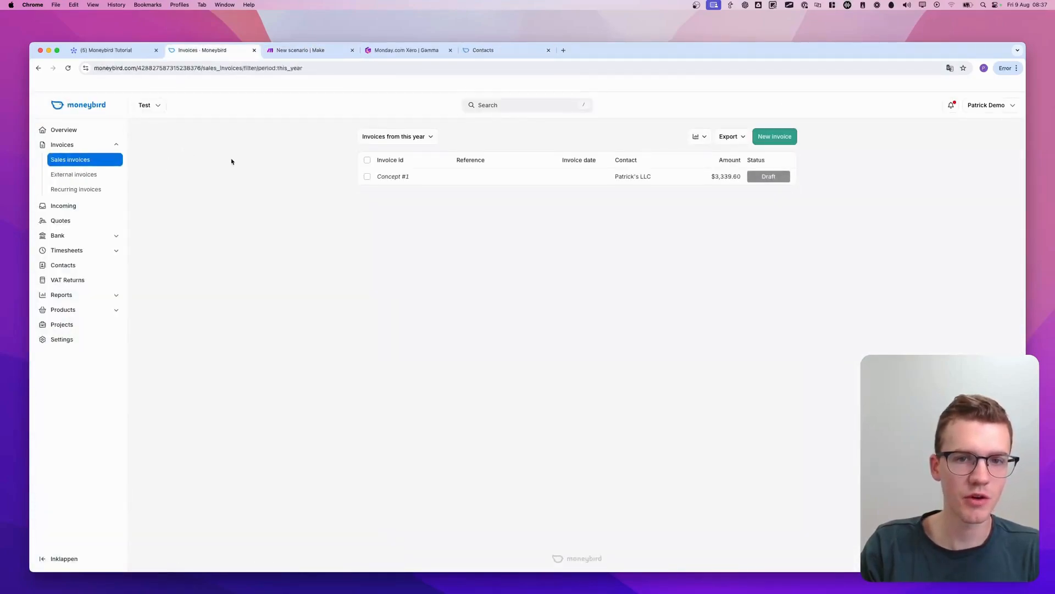
pyautogui.moveTo(310, 200)
pyautogui.mouseDown()
pyautogui.moveTo(365, 202)
pyautogui.moveTo(304, 217)
pyautogui.moveTo(763, 214)
pyautogui.mouseUp()
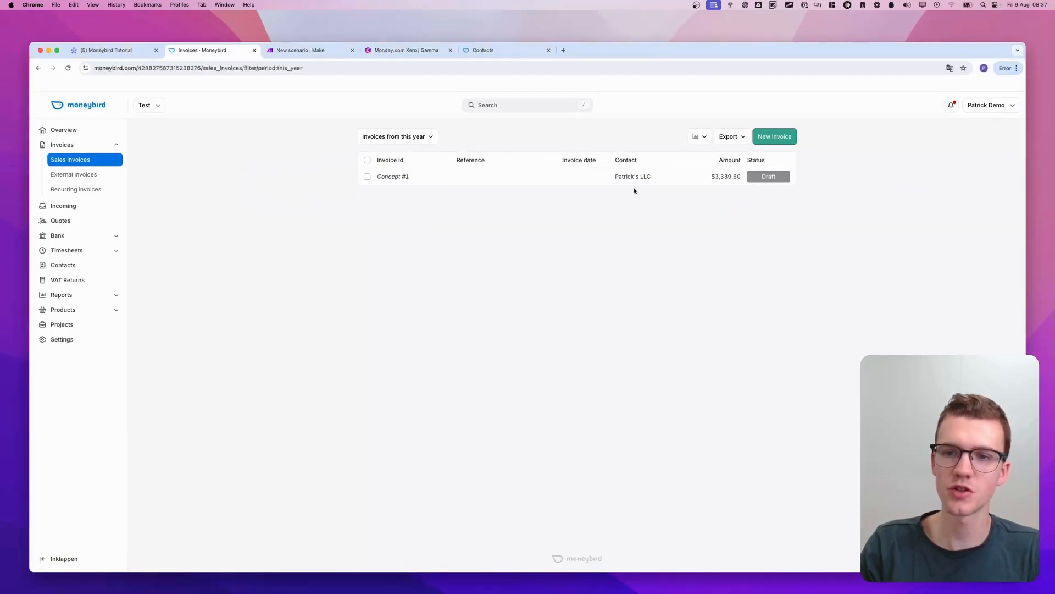
pyautogui.click(539, 179)
# Examine the quantities, descriptions and prices of the invoice lines, opening their editor and leaving it without changes
pyautogui.moveTo(377, 264)
pyautogui.mouseDown()
pyautogui.moveTo(422, 269)
pyautogui.moveTo(373, 269)
pyautogui.mouseUp()
pyautogui.moveTo(346, 363)
pyautogui.mouseDown()
pyautogui.moveTo(607, 407)
pyautogui.moveTo(709, 402)
pyautogui.mouseUp()
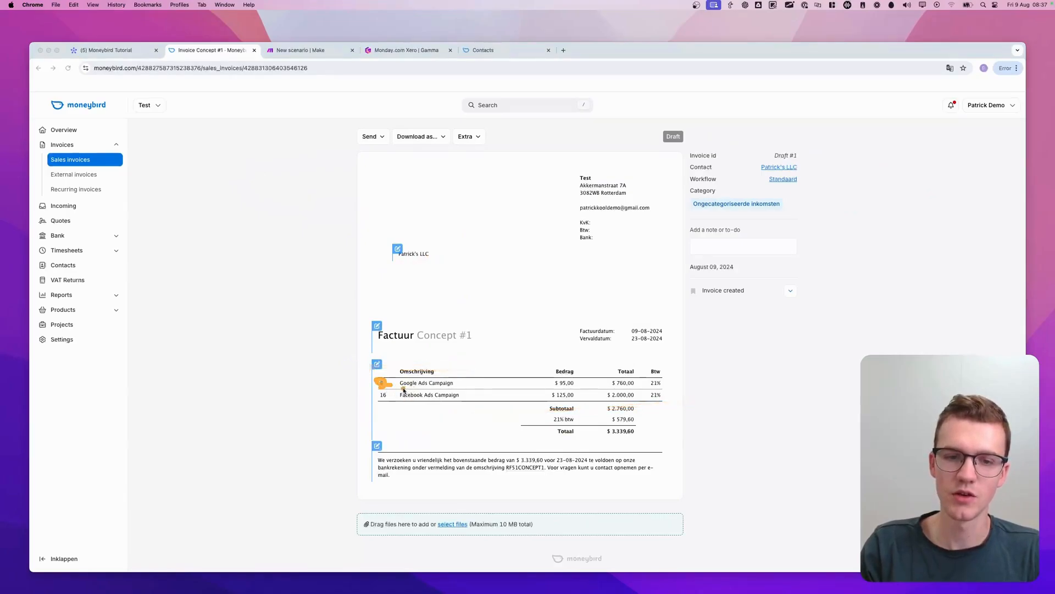
pyautogui.moveTo(402, 386); pyautogui.dragTo(462, 395)
pyautogui.moveTo(380, 388)
pyautogui.mouseDown()
pyautogui.moveTo(394, 386)
pyautogui.moveTo(381, 407)
pyautogui.moveTo(367, 392)
pyautogui.moveTo(390, 390)
pyautogui.mouseUp()
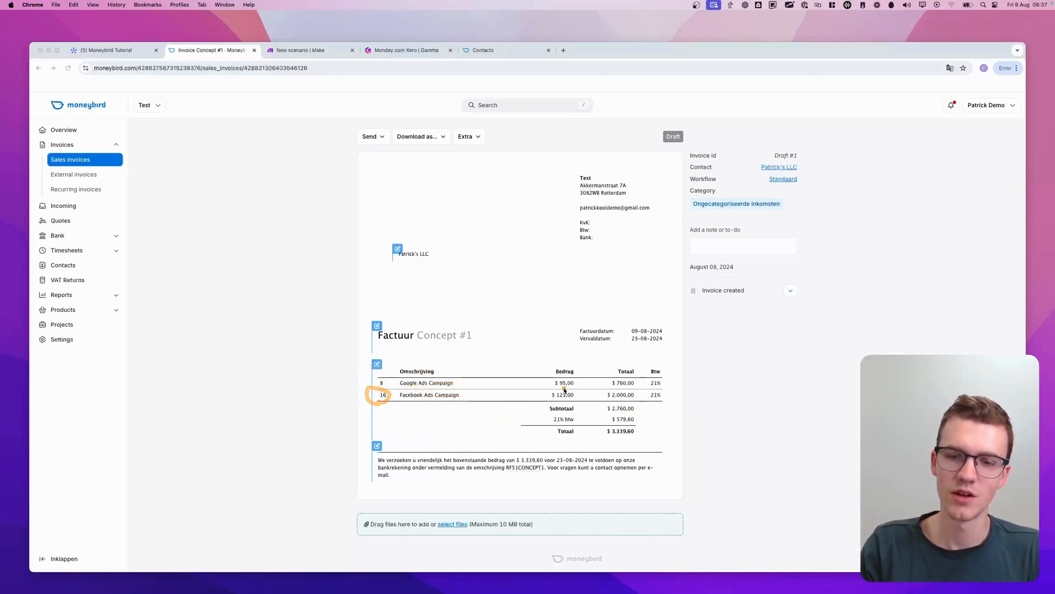
pyautogui.press('Escape')
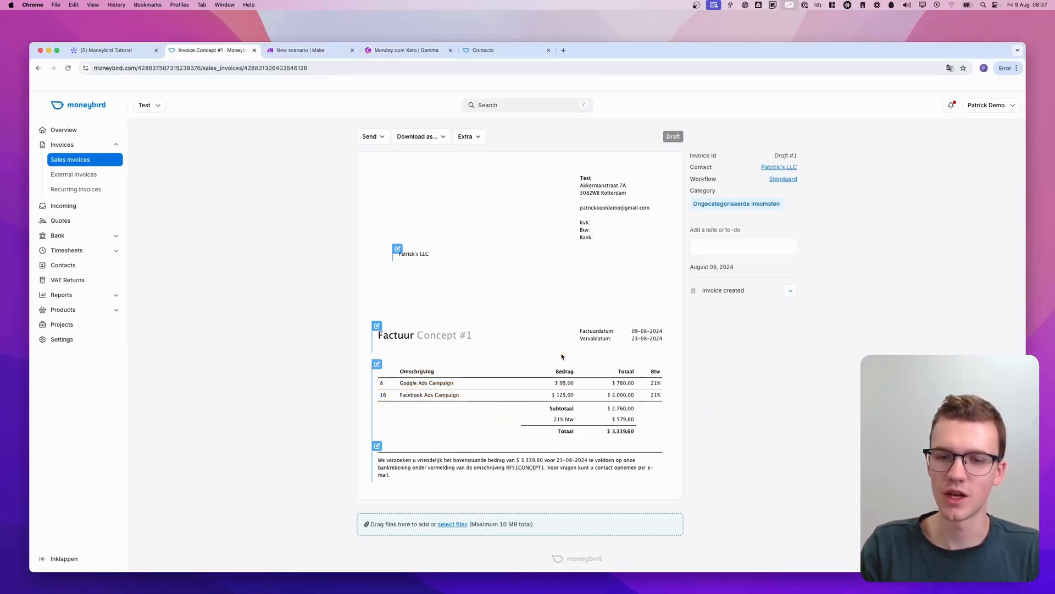
pyautogui.click(406, 376)
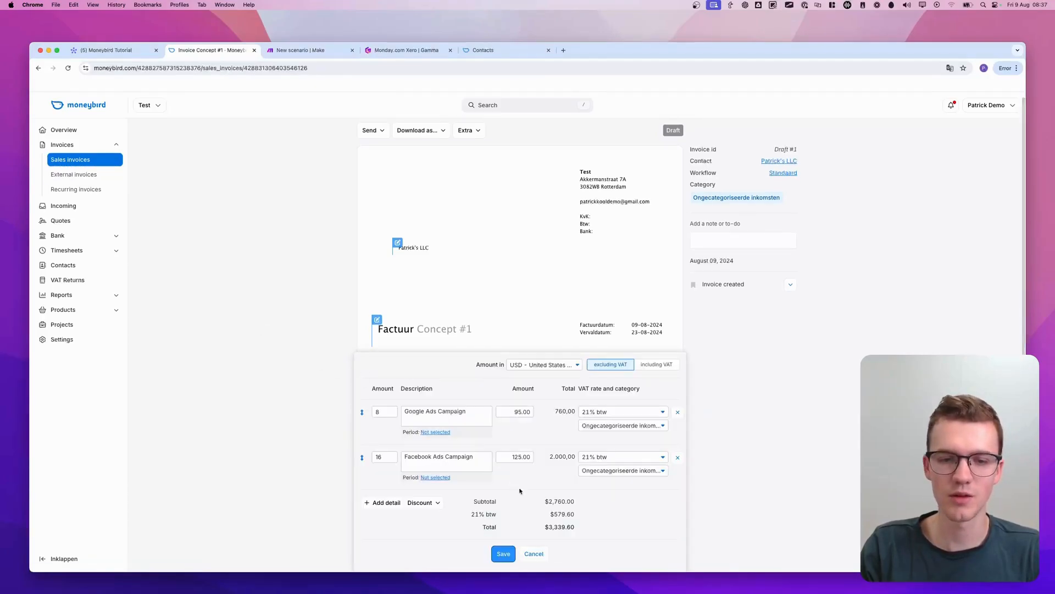
pyautogui.click(530, 554)
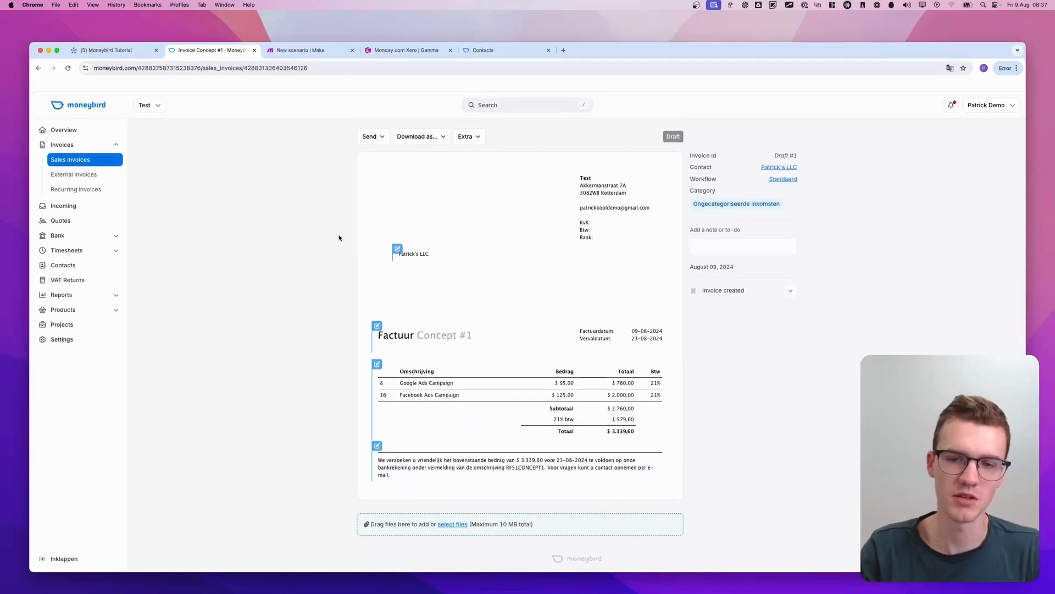
# Examine the draft invoice's VAT line and its customer and sender details
pyautogui.hotkey('ctrl', 'a')
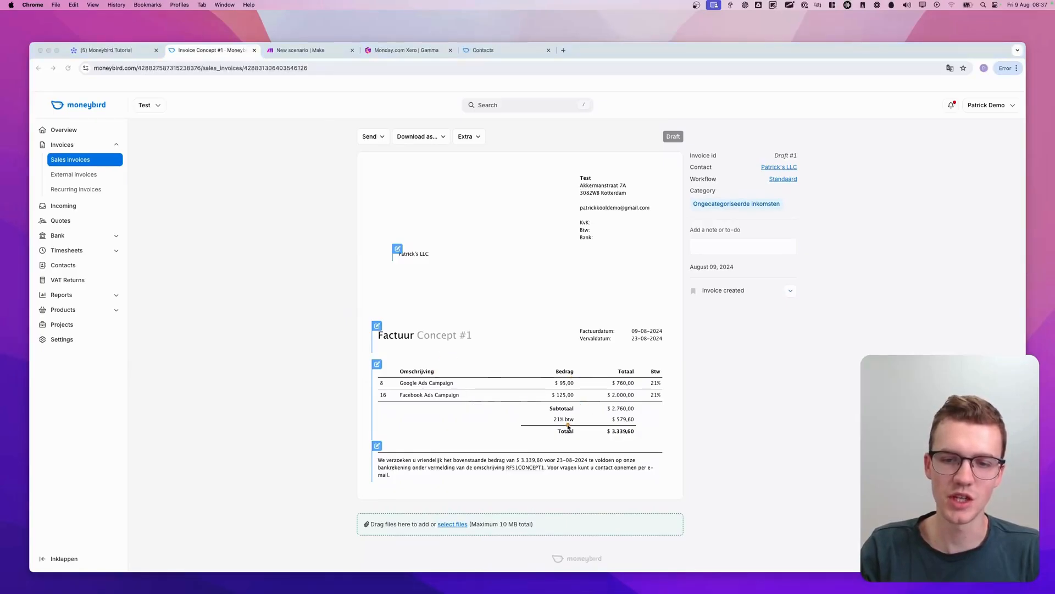
pyautogui.moveTo(556, 414)
pyautogui.mouseDown()
pyautogui.moveTo(583, 434)
pyautogui.moveTo(548, 428)
pyautogui.mouseUp()
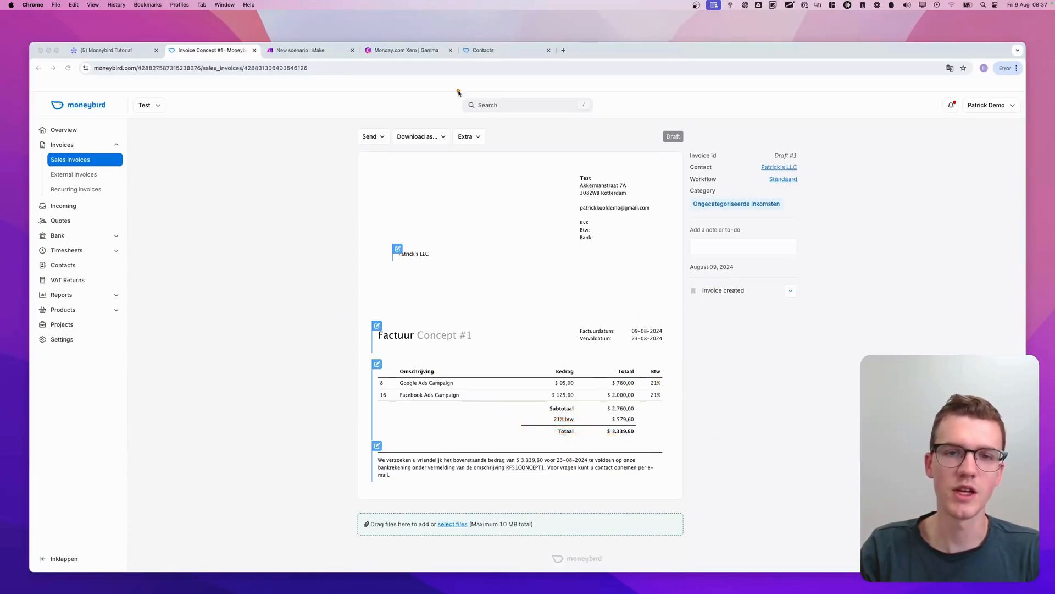
pyautogui.hotkey('ctrl', 'a')
pyautogui.moveTo(381, 215)
pyautogui.mouseDown()
pyautogui.moveTo(440, 329)
pyautogui.moveTo(373, 272)
pyautogui.mouseUp()
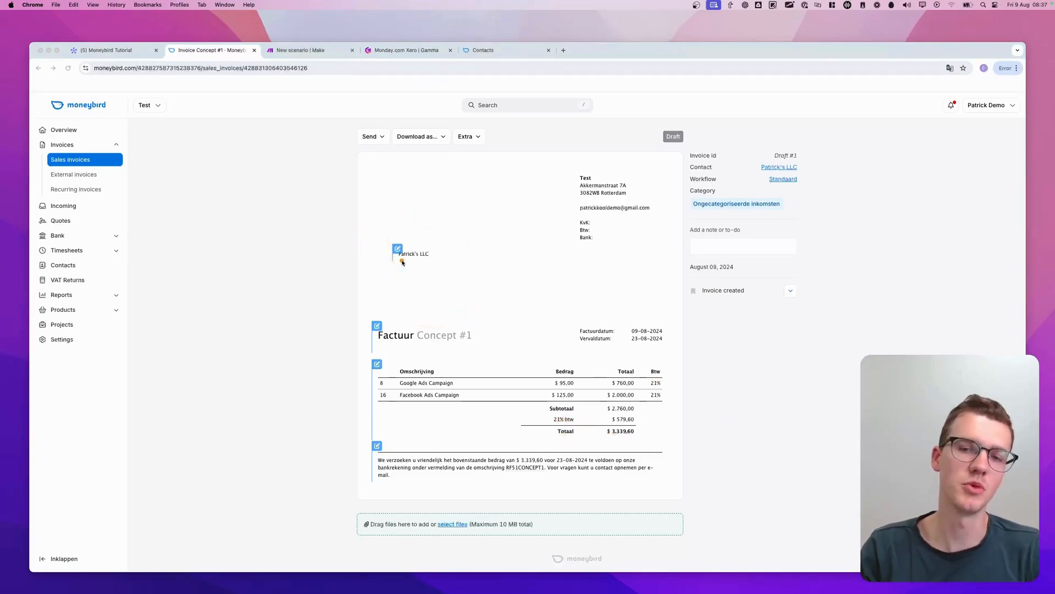
pyautogui.hotkey('ctrl', 'a')
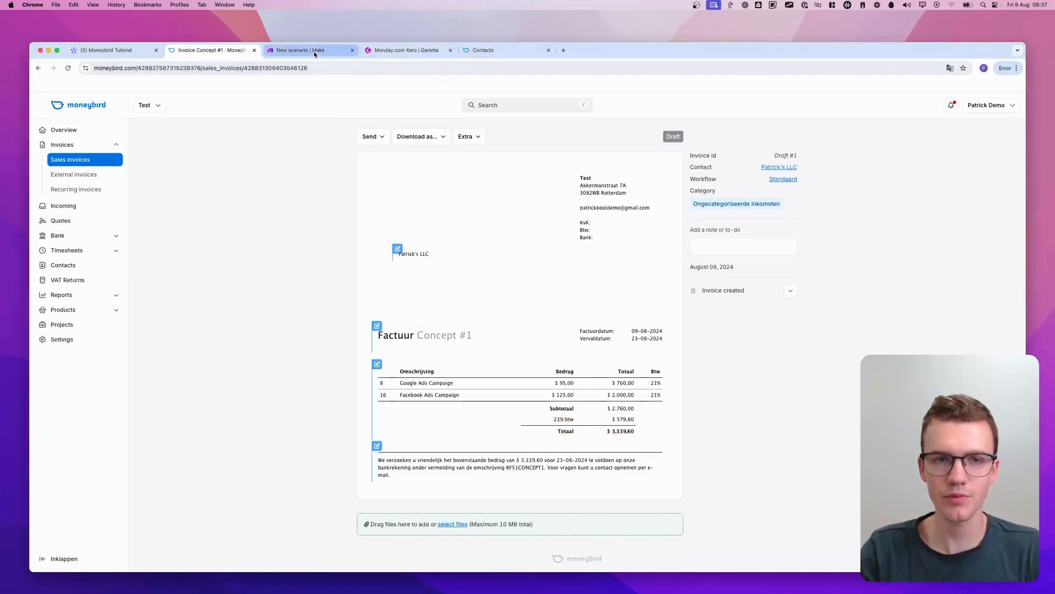
pyautogui.moveTo(577, 198)
pyautogui.mouseDown()
pyautogui.moveTo(639, 187)
pyautogui.moveTo(635, 200)
pyautogui.mouseUp()
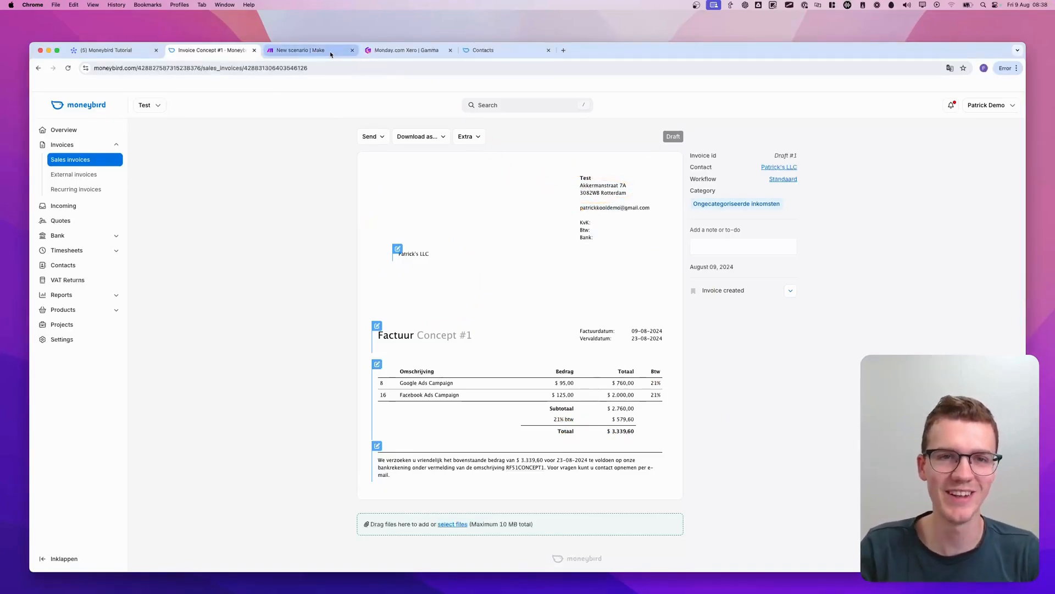
# Switch to the Make scenario and search the Moneybird modules for "download" for a new module after Create a Sales Invoice
pyautogui.click(308, 51)
pyautogui.click(562, 135)
pyautogui.scroll(-5, 584, 198)
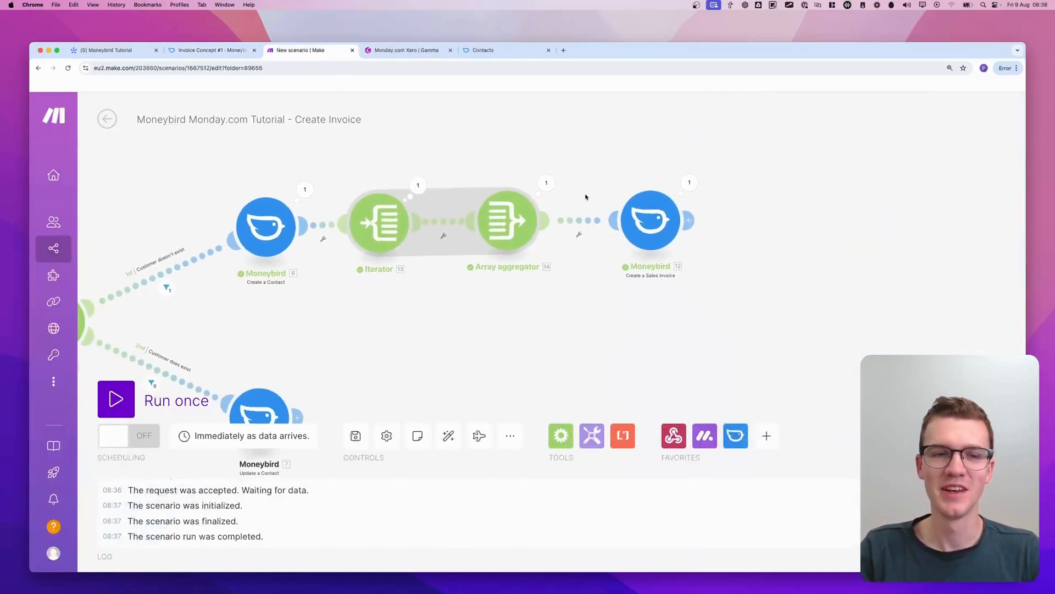
pyautogui.scroll(-1, 545, 228)
pyautogui.scroll(-1, 545, 228)
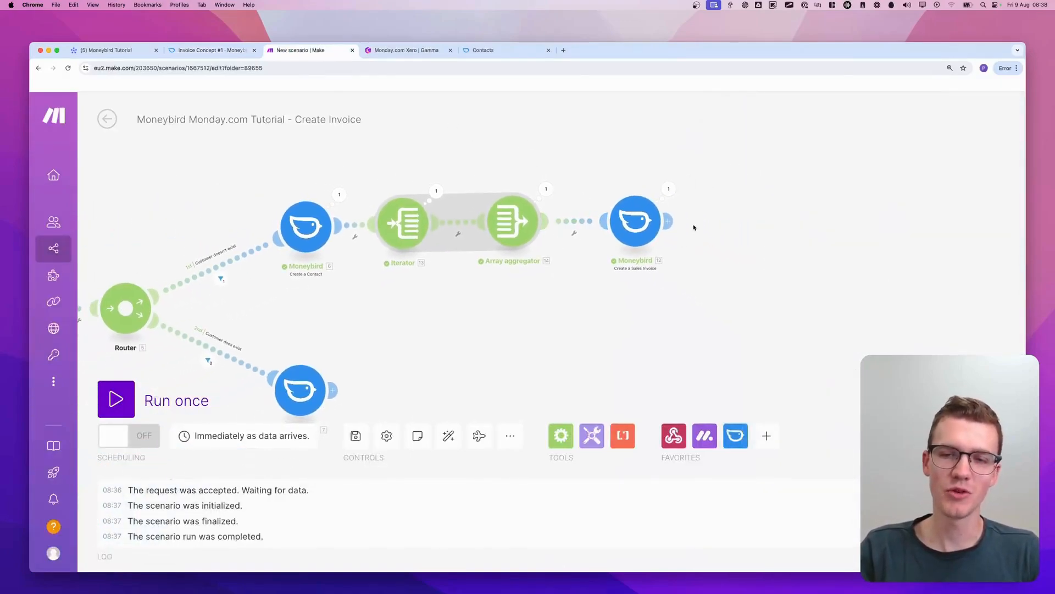
pyautogui.scroll(5, 694, 227)
pyautogui.scroll(1, 679, 224)
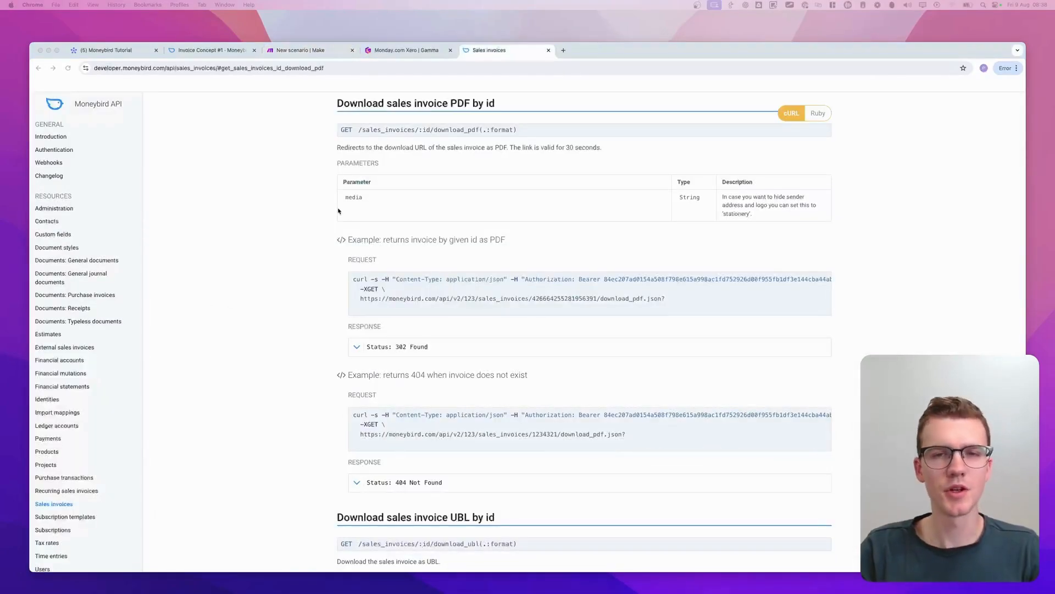
pyautogui.click(294, 50)
pyautogui.write('down')
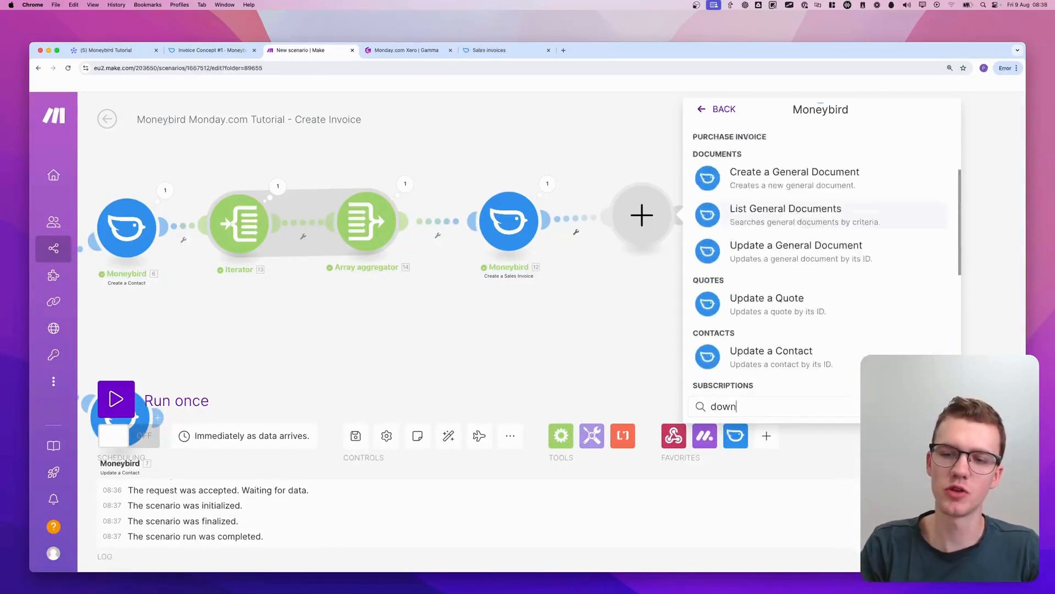
pyautogui.write('load')
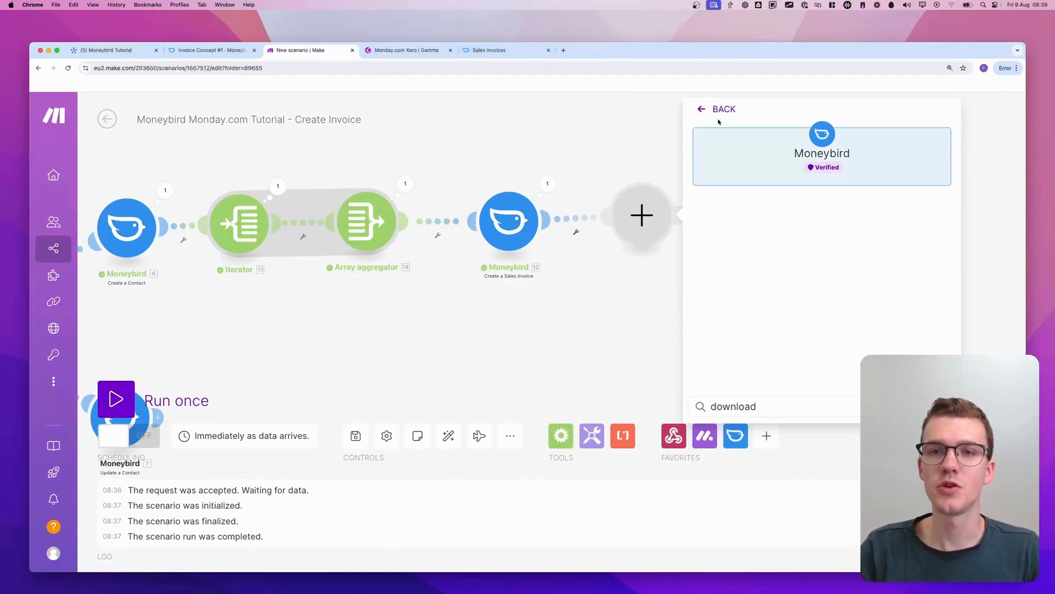
# Add Moneybird's Make an API Call module after the Create a Sales Invoice module
pyautogui.click(720, 135)
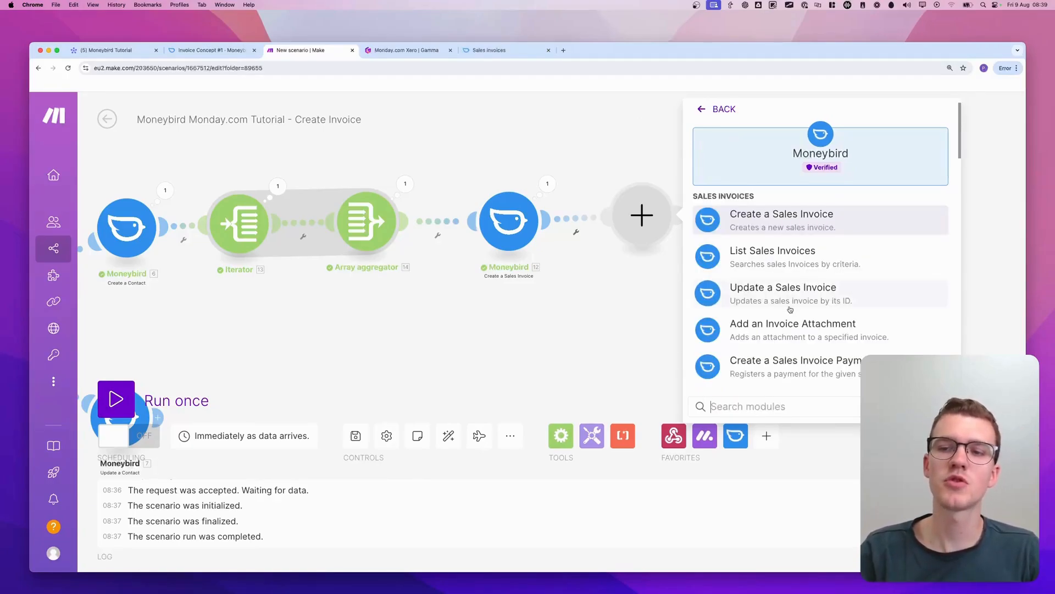
pyautogui.scroll(-15, 748, 330)
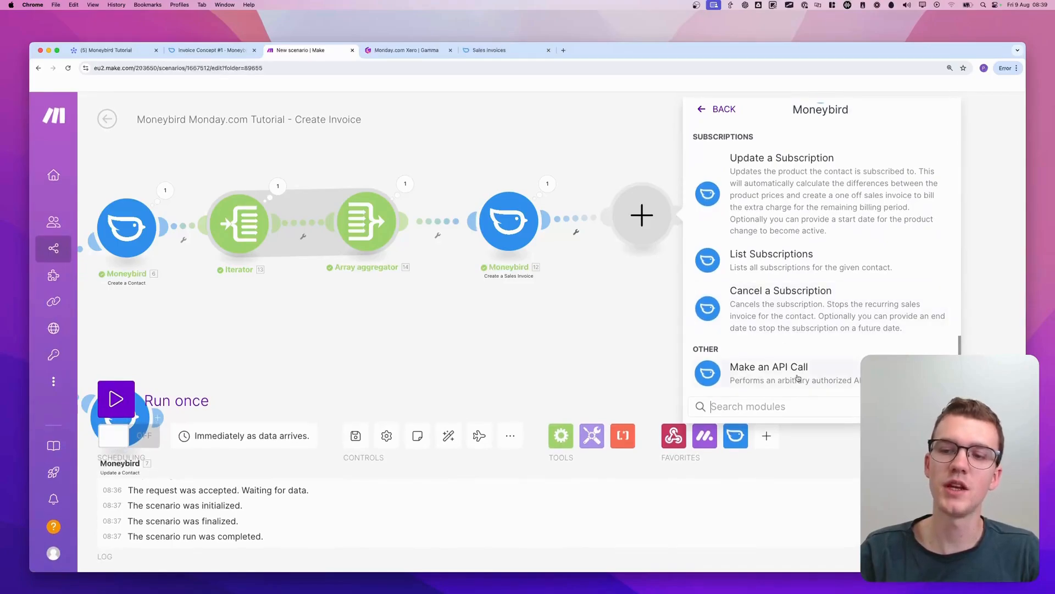
pyautogui.click(798, 379)
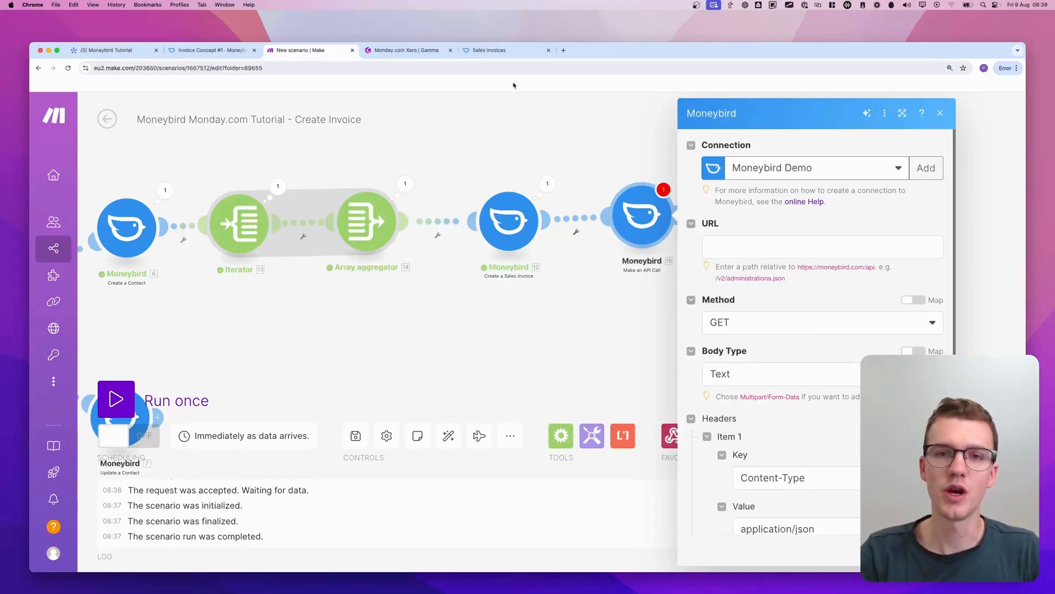
# Examine the Download sales invoice PDF by id endpoint in the Moneybird API docs and the base path hint for the module's URL
pyautogui.click(495, 50)
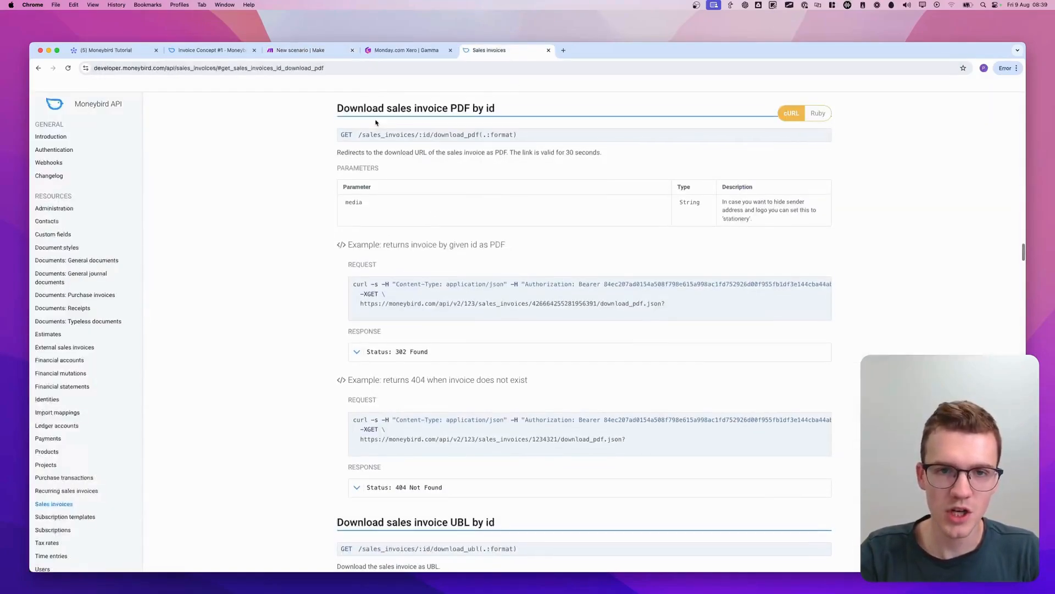
pyautogui.scroll(1, 373, 121)
pyautogui.scroll(-3, 394, 210)
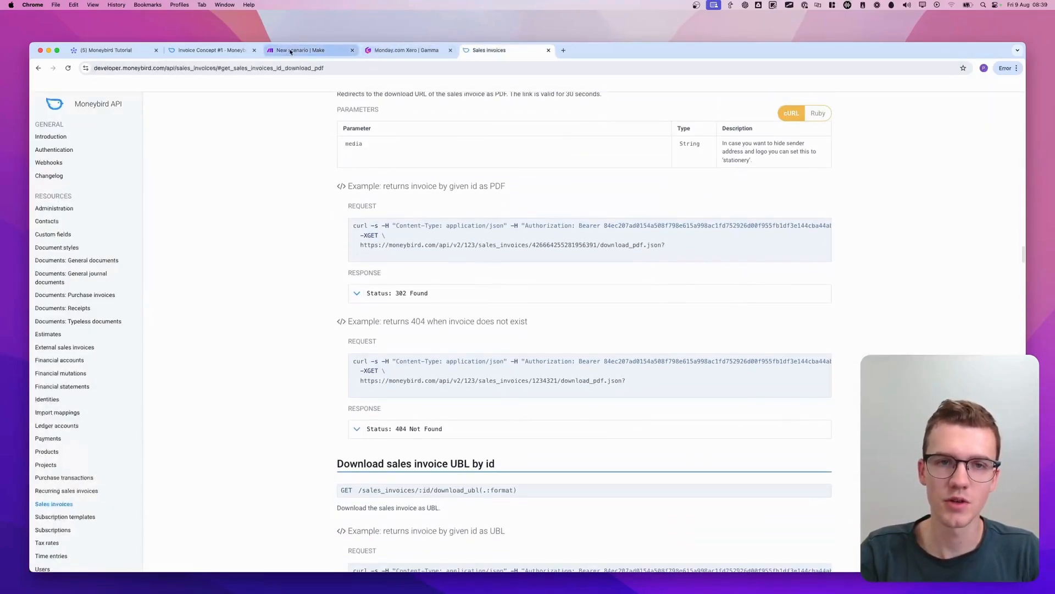
pyautogui.moveTo(288, 50); pyautogui.dragTo(360, 57)
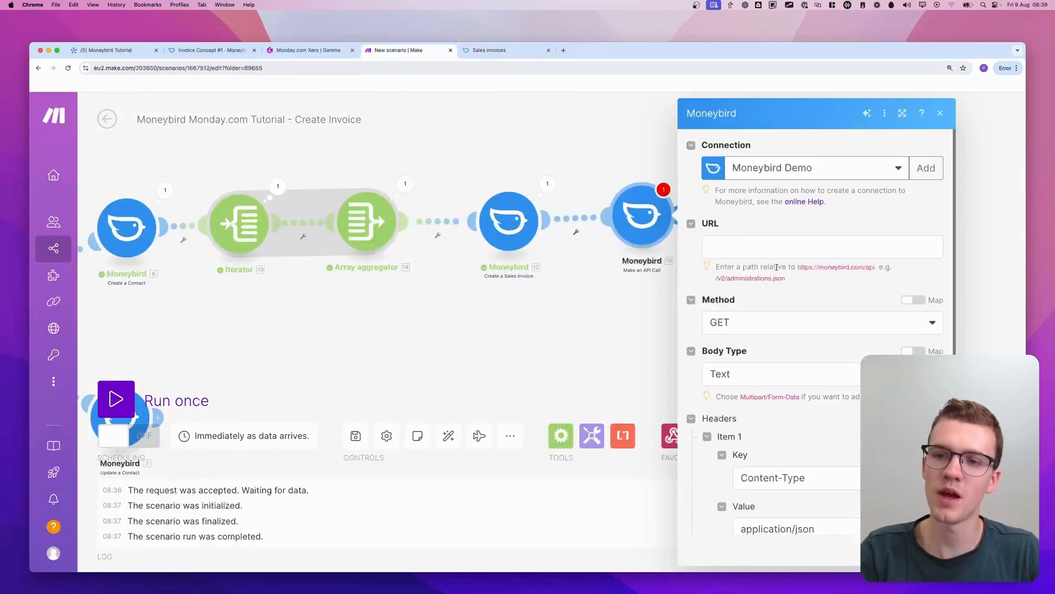
pyautogui.moveTo(800, 267); pyautogui.dragTo(876, 269)
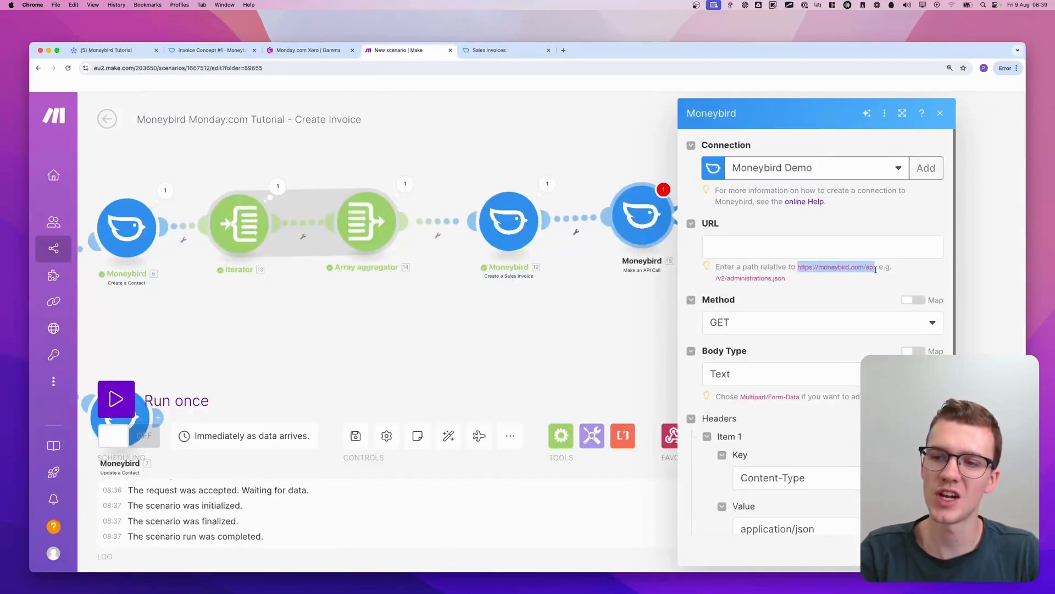
# Copy the PDF download example's path from /v2 through download_pdf.json in the API docs into the API call module's URL
pyautogui.click(498, 50)
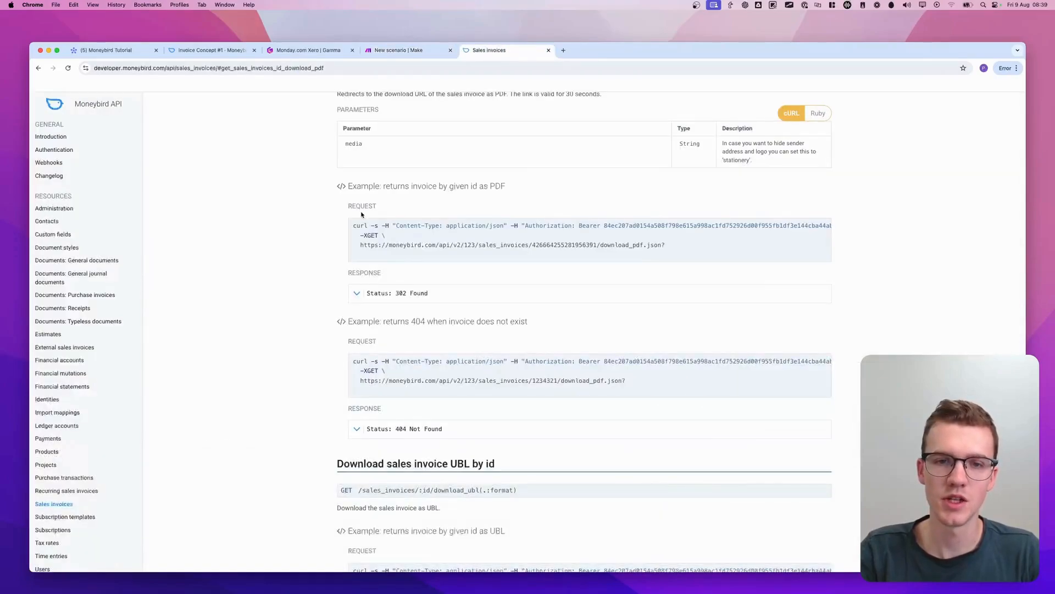
pyautogui.scroll(2, 418, 116)
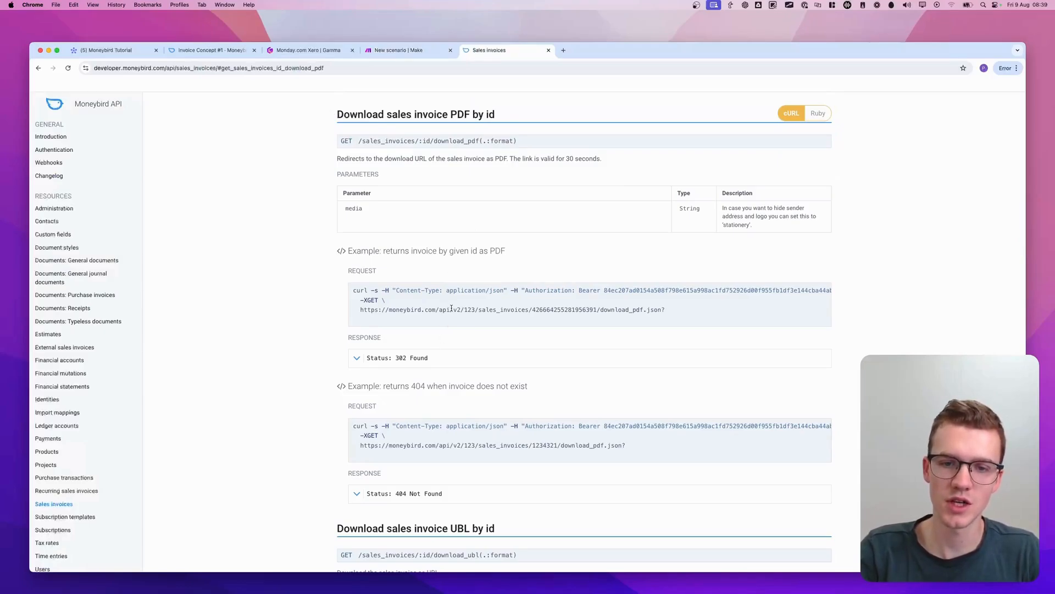
pyautogui.moveTo(452, 309); pyautogui.dragTo(668, 313)
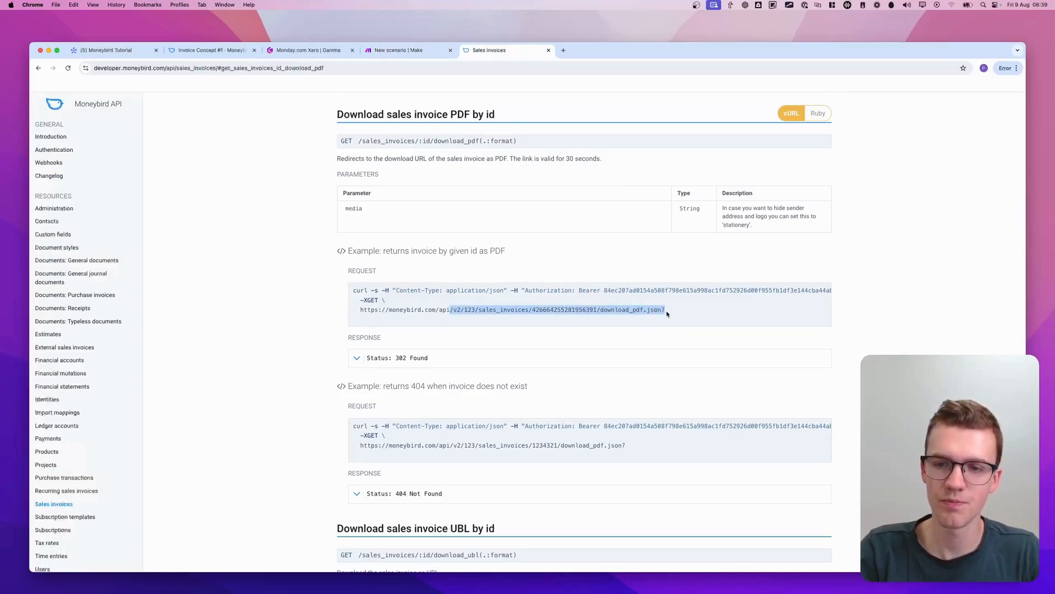
pyautogui.press('super+c')
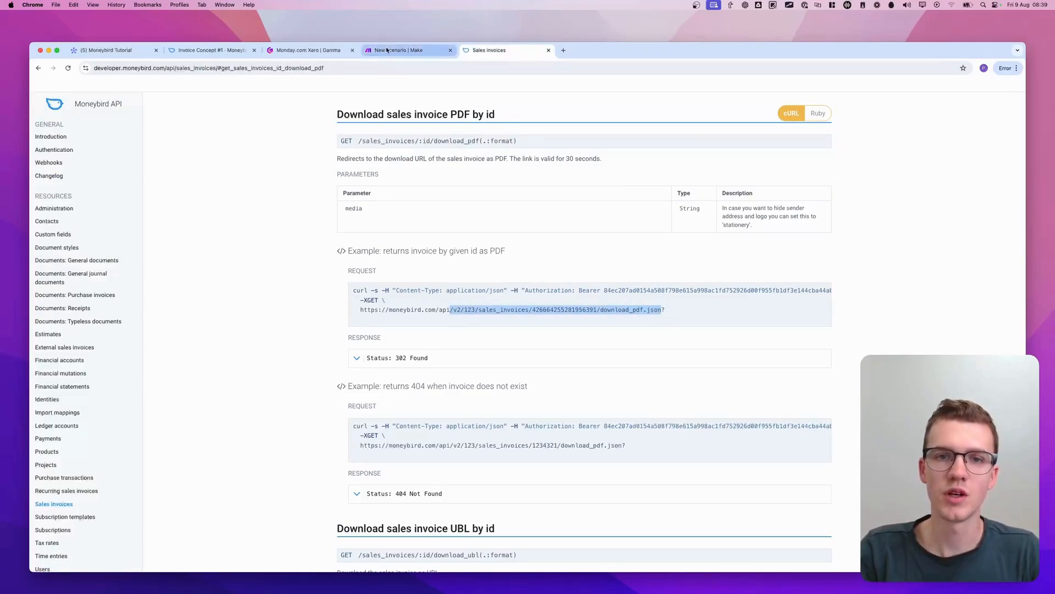
pyautogui.click(421, 51)
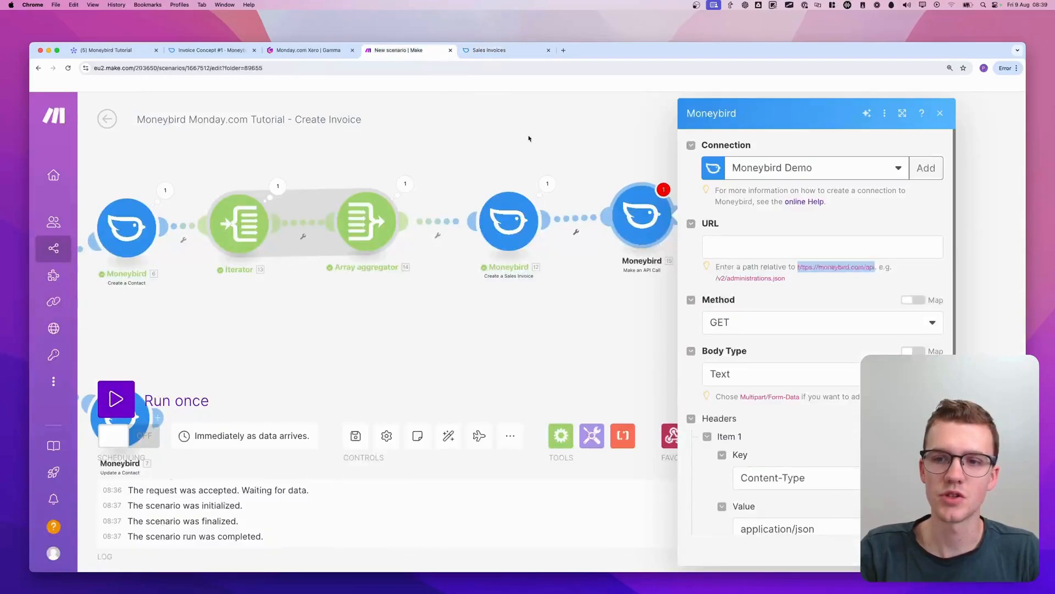
pyautogui.click(731, 248)
pyautogui.press('super+v')
pyautogui.click(818, 218)
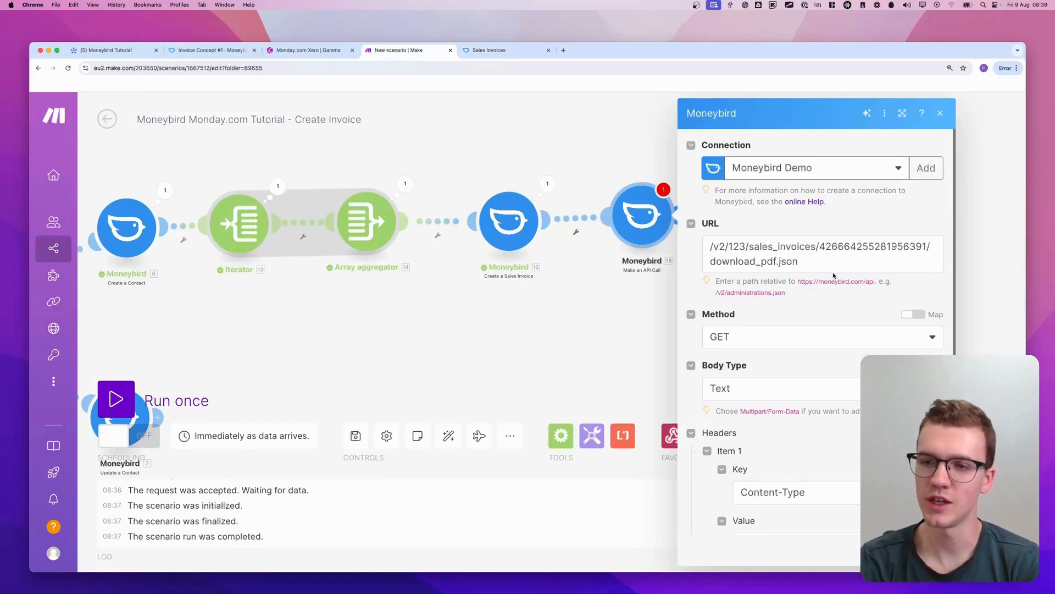
# Replace 123 in the API call URL with the Administration ID from Create a Sales Invoice
pyautogui.doubleClick(731, 245)
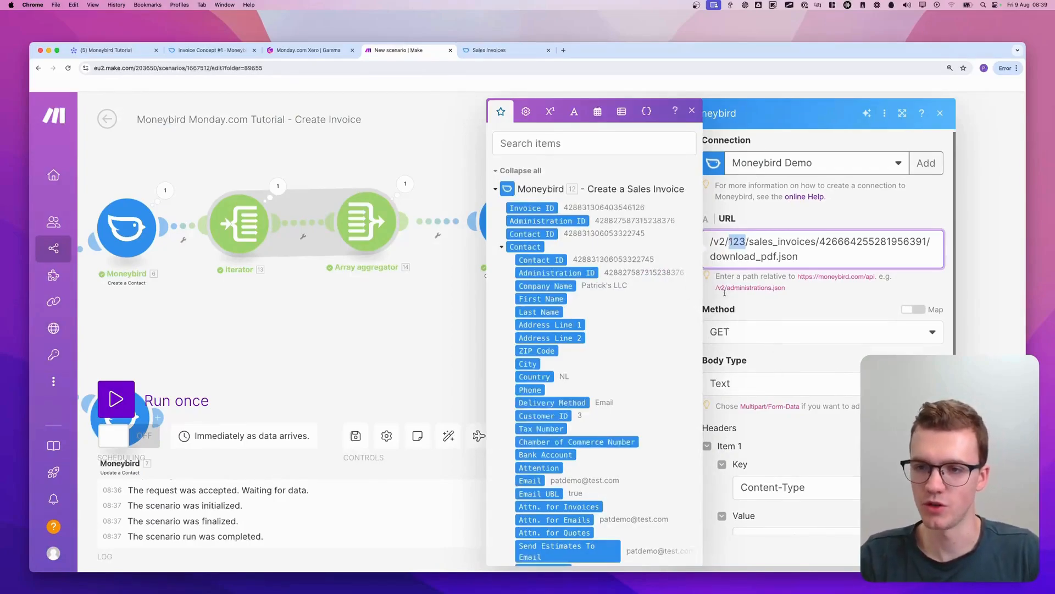
pyautogui.click(738, 242)
pyautogui.press('BackSpace')
pyautogui.press('BackSpace')
pyautogui.press('BackSpace')
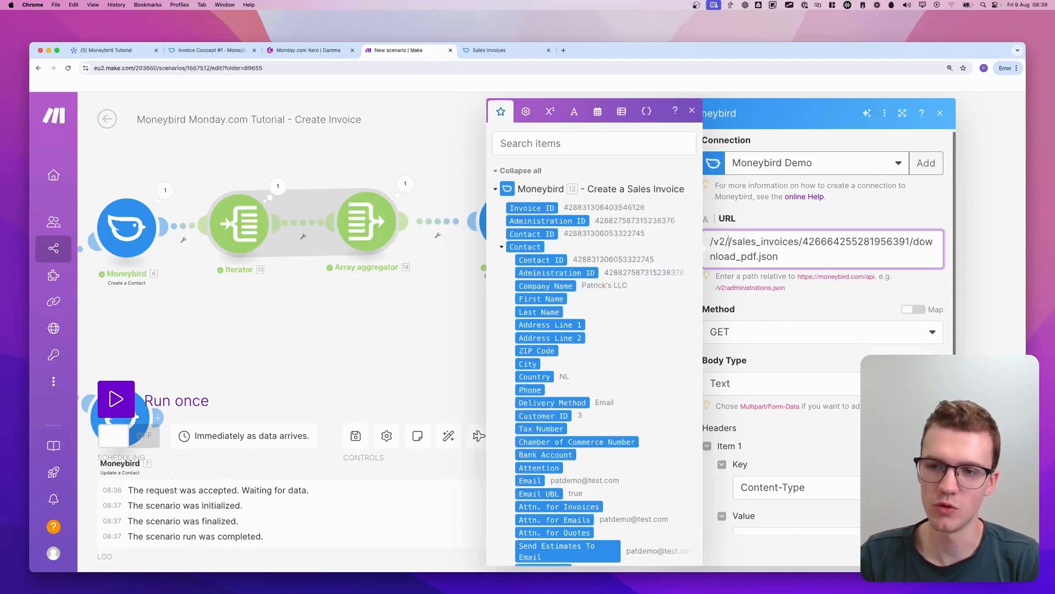
pyautogui.click(573, 221)
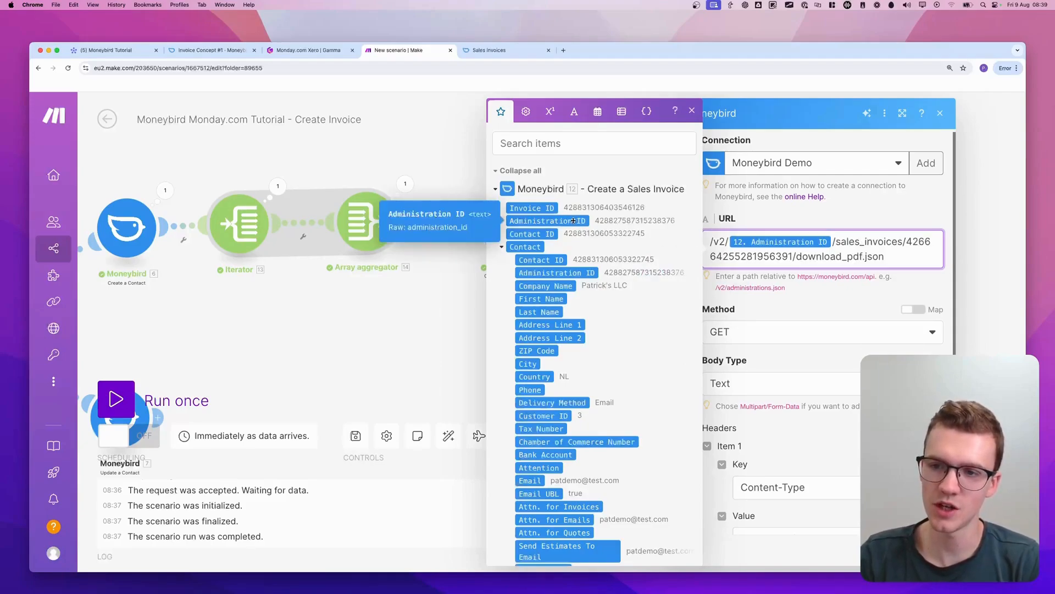
pyautogui.moveTo(570, 222); pyautogui.dragTo(836, 246)
pyautogui.press('BackSpace')
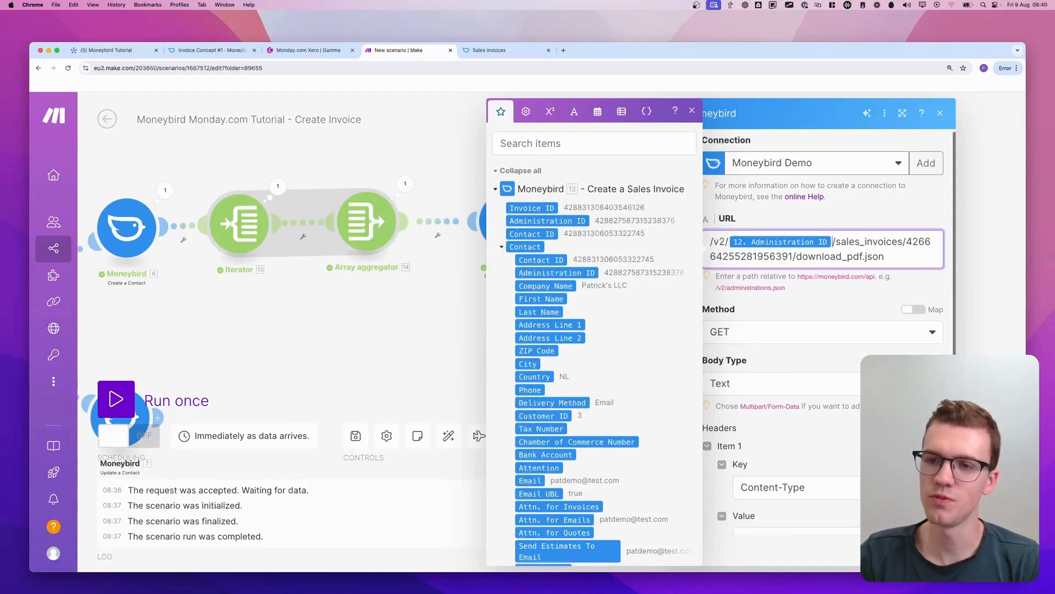
# Replace the example invoice number in the API call URL with the Invoice ID from Create a Sales Invoice
pyautogui.doubleClick(909, 245)
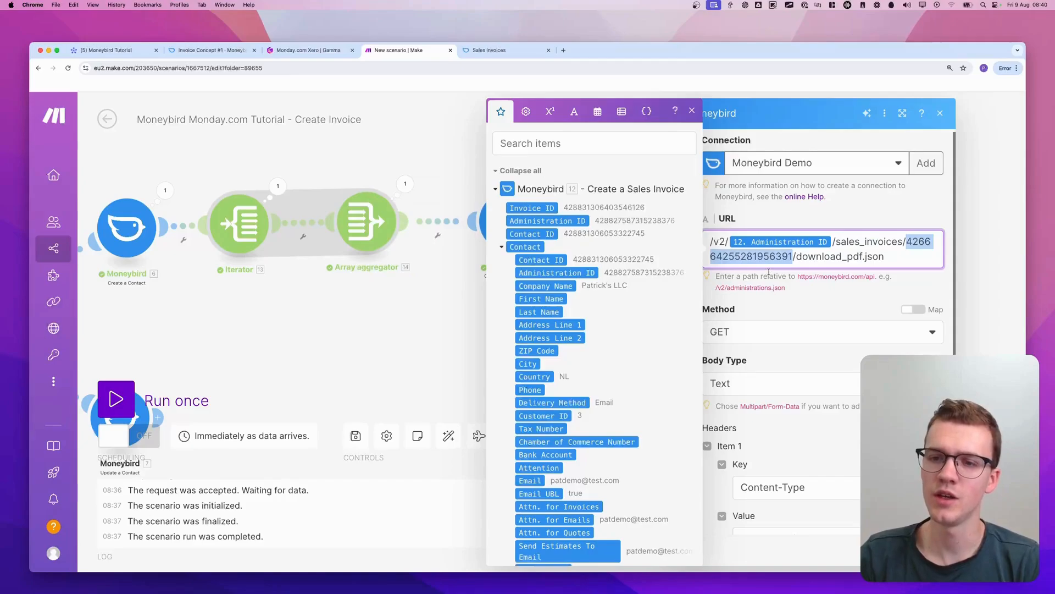
pyautogui.press('BackSpace')
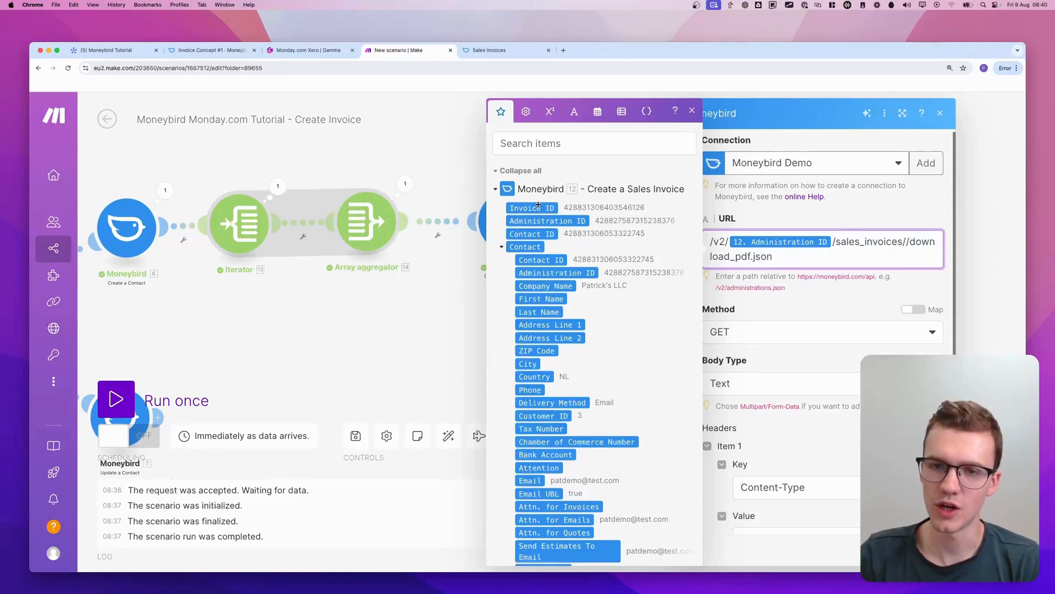
pyautogui.moveTo(532, 207); pyautogui.dragTo(902, 245)
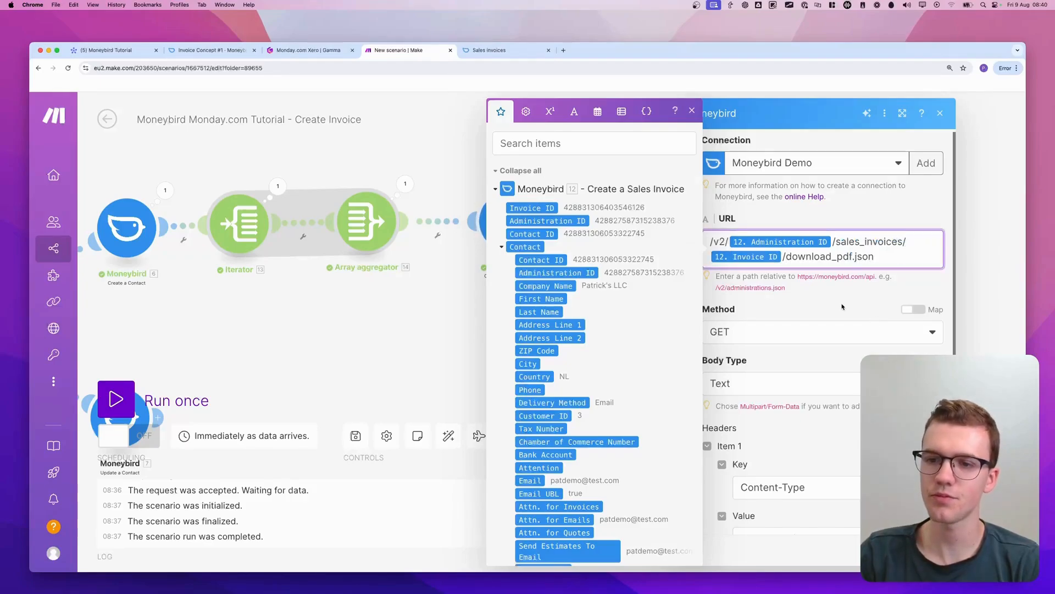
# Compare the endpoint's request method in the Moneybird API docs with the API call module's method, and review its remaining fields
pyautogui.click(495, 50)
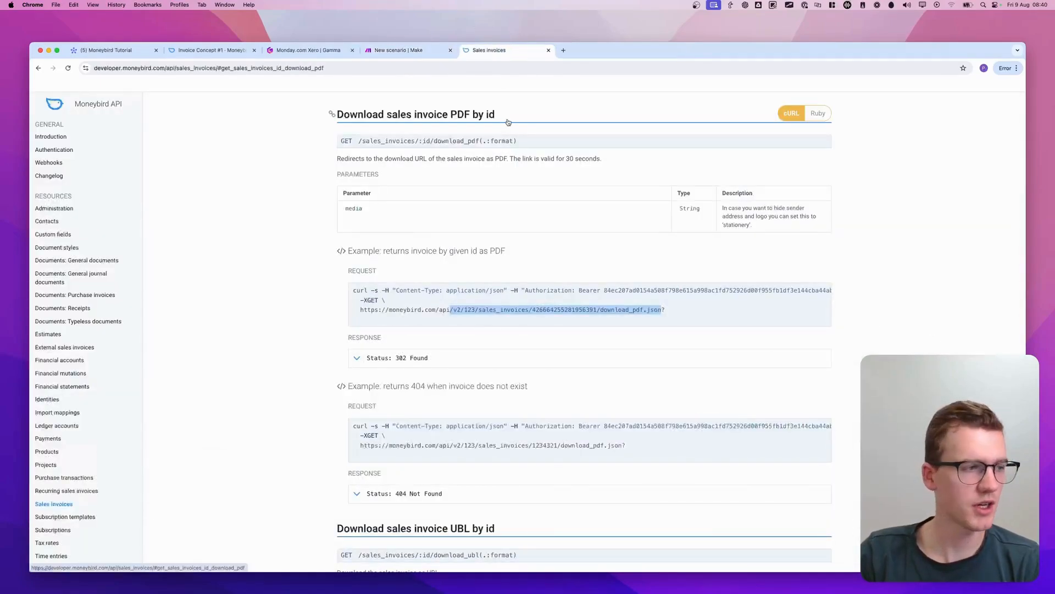
pyautogui.click(430, 54)
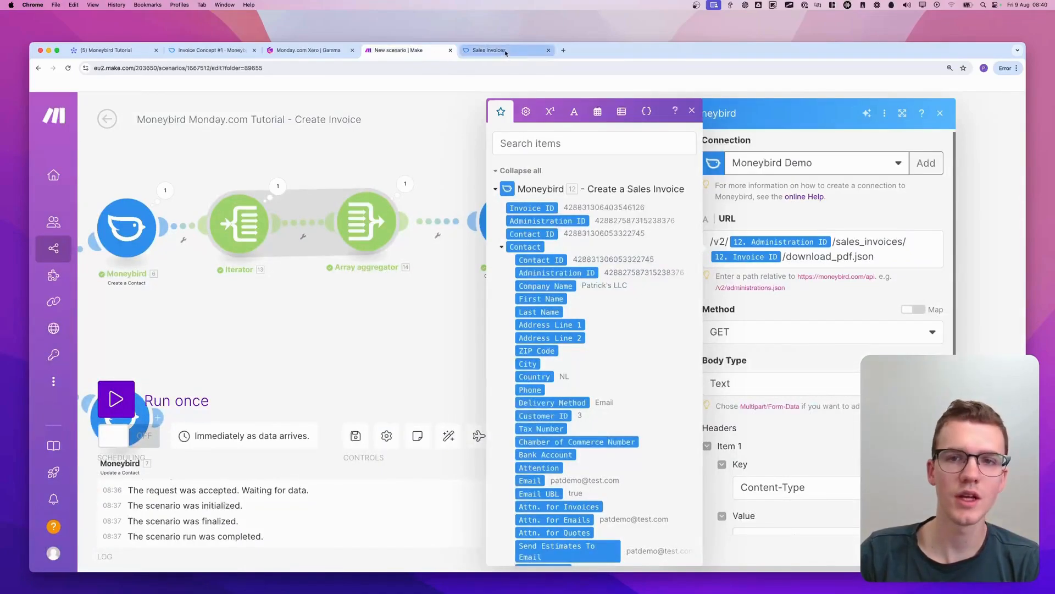
pyautogui.click(478, 51)
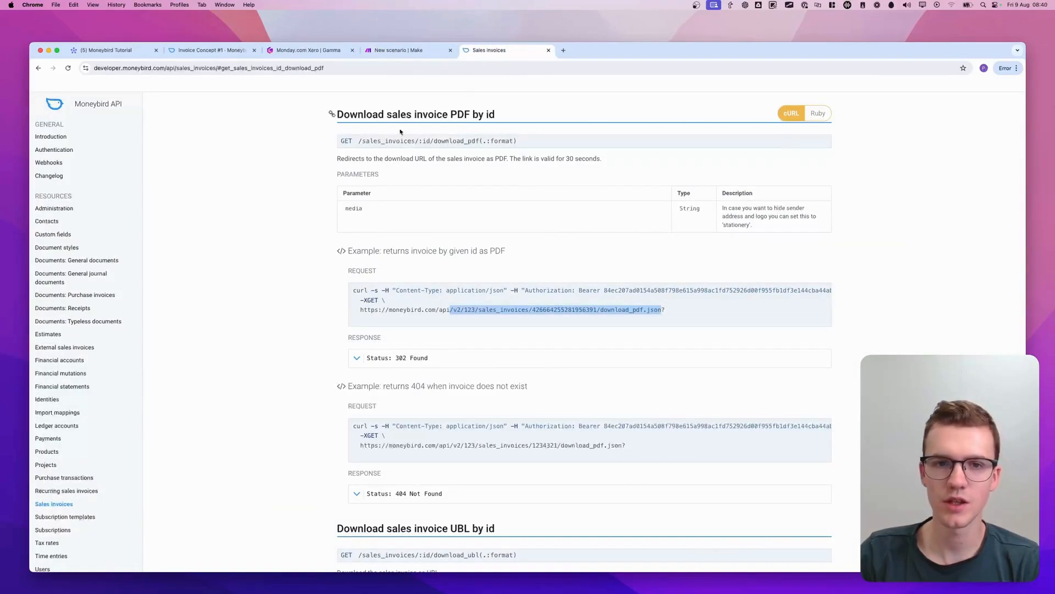
pyautogui.click(346, 141)
pyautogui.click(407, 50)
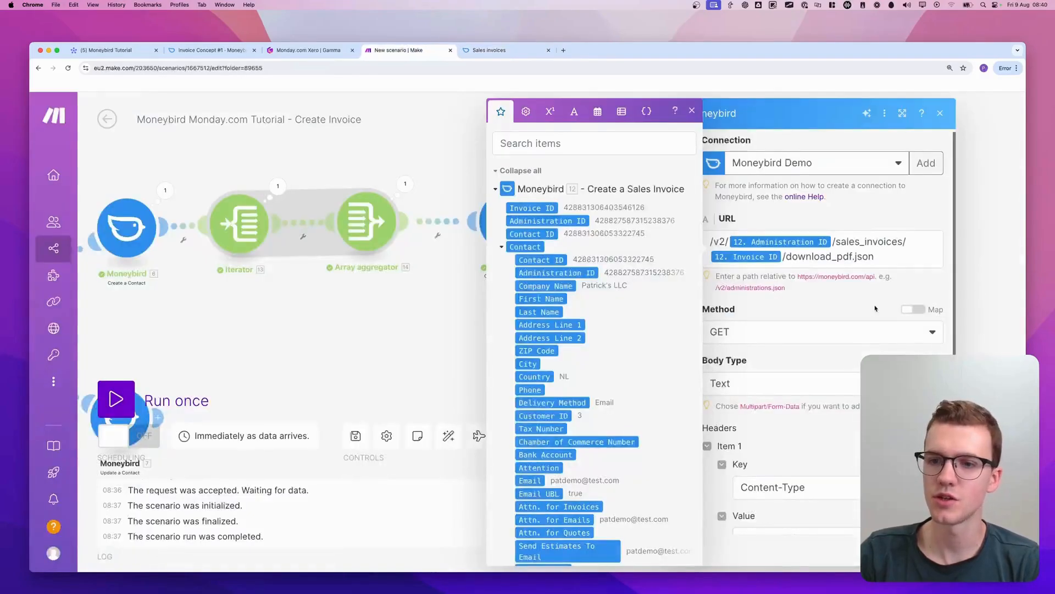
pyautogui.scroll(-8, 781, 336)
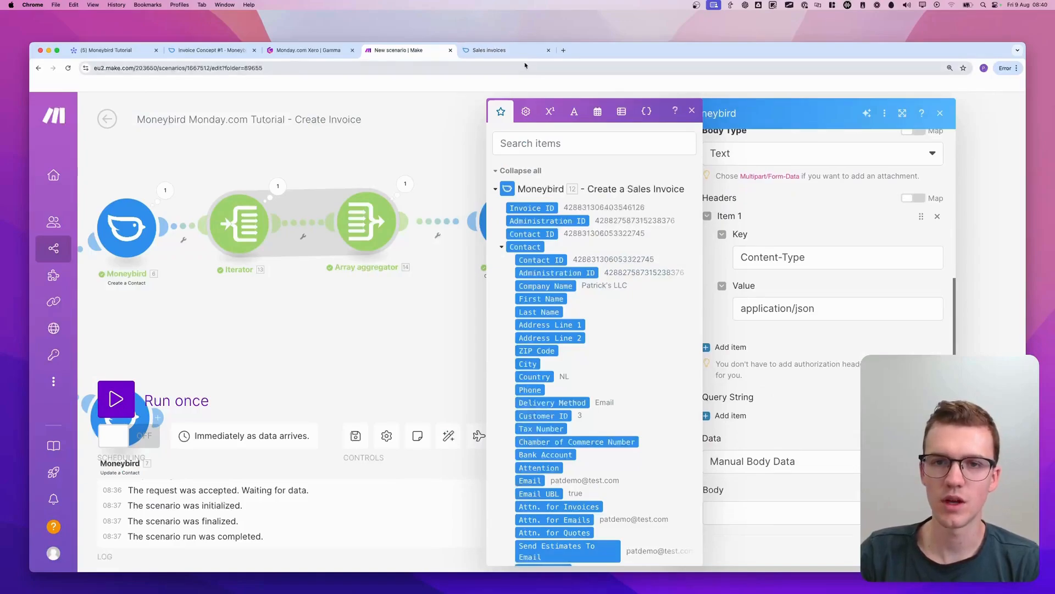
# Check the PDF download endpoint's documentation once more and save the Make an API Call module's settings
pyautogui.click(489, 50)
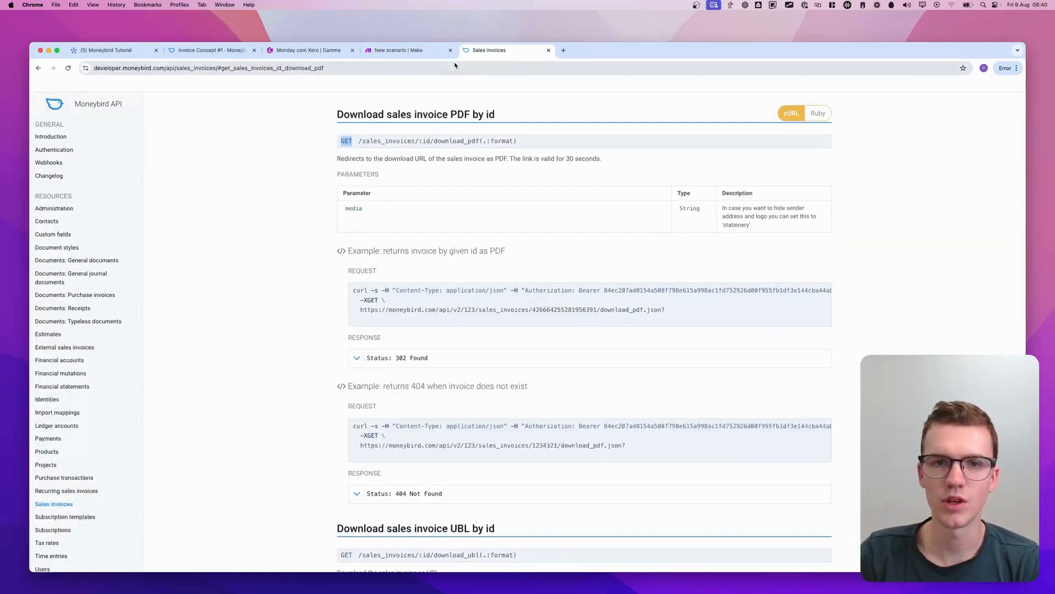
pyautogui.click(440, 50)
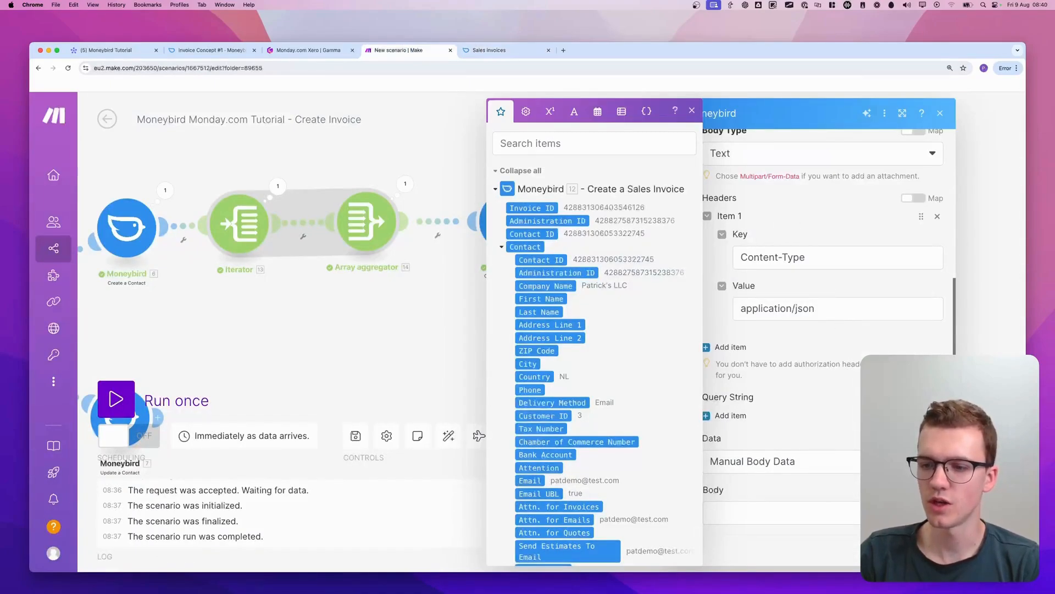
pyautogui.click(933, 550)
pyautogui.moveTo(798, 324); pyautogui.dragTo(707, 318)
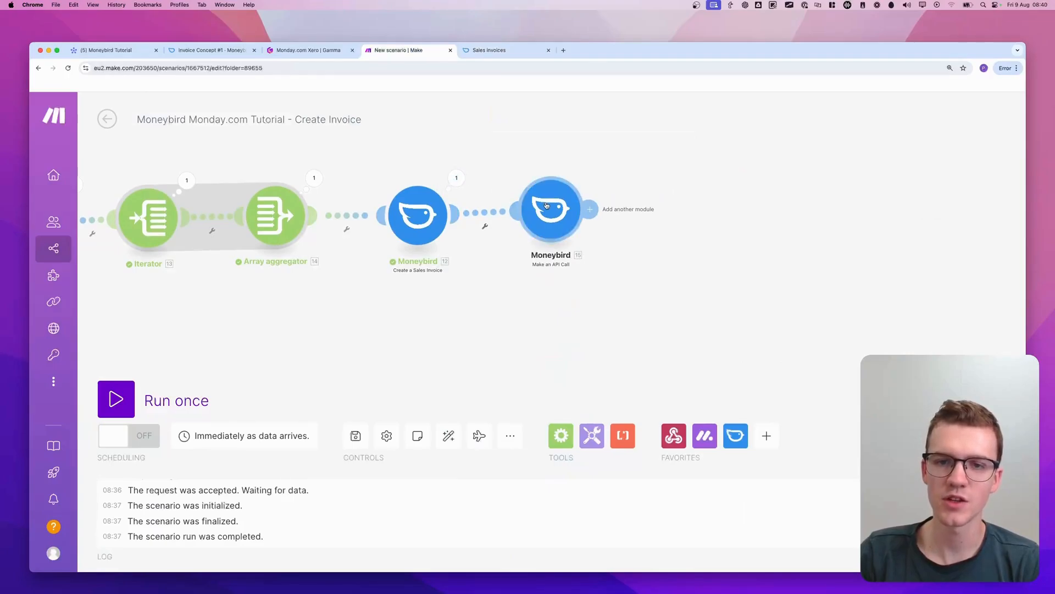
# Inspect the input and output bundles of the Create a Sales Invoice run and close them
pyautogui.click(456, 177)
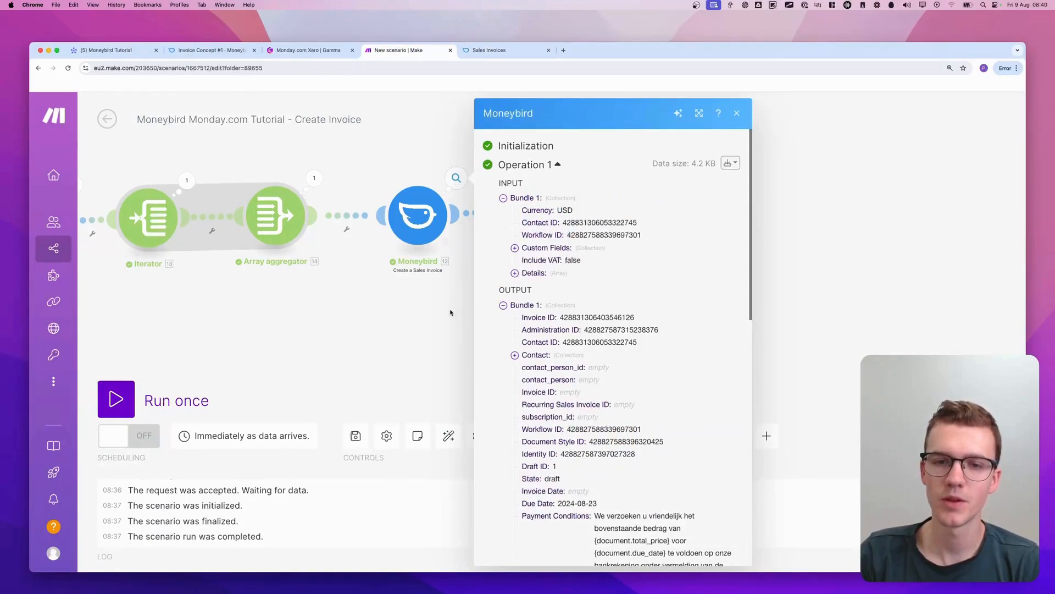
pyautogui.click(403, 329)
pyautogui.scroll(-2, 403, 326)
pyautogui.moveTo(403, 325); pyautogui.dragTo(427, 322)
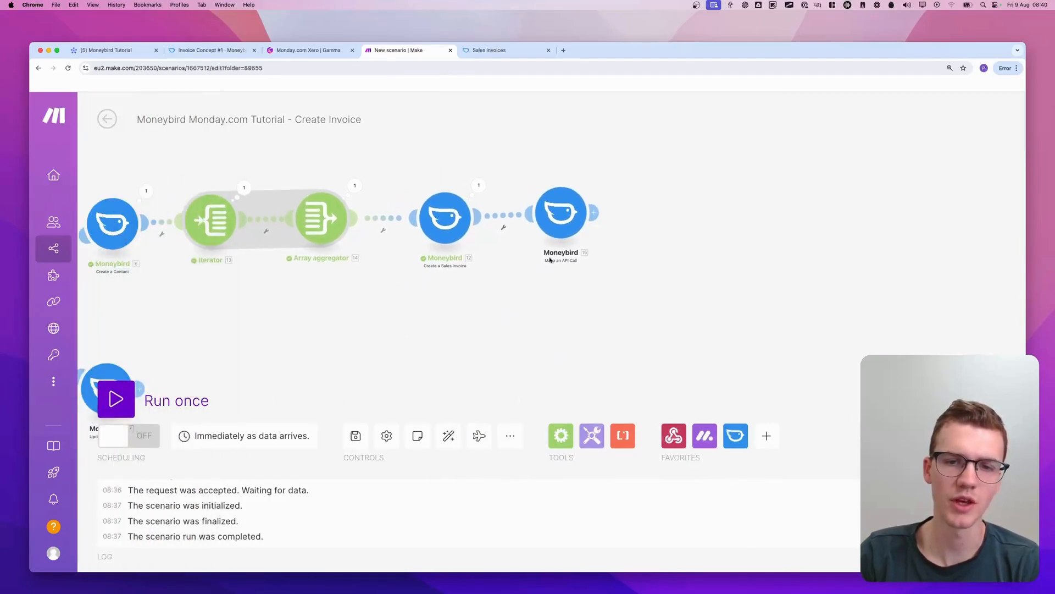
# Start a run of only the Make an API Call module and fill its Invoice ID from the Create a Sales Invoice output
pyautogui.rightClick(562, 212)
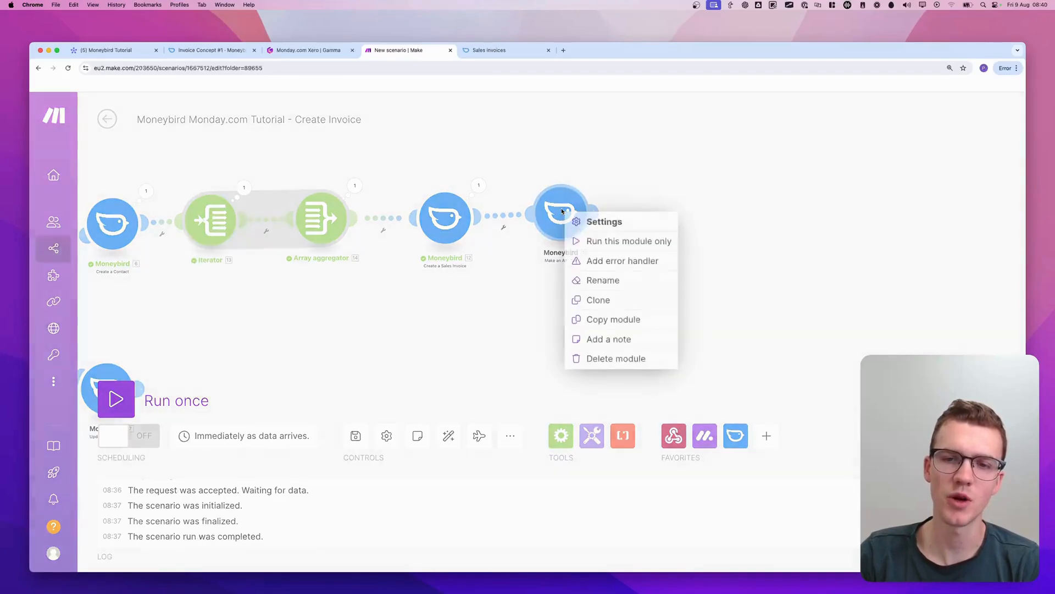
pyautogui.click(594, 242)
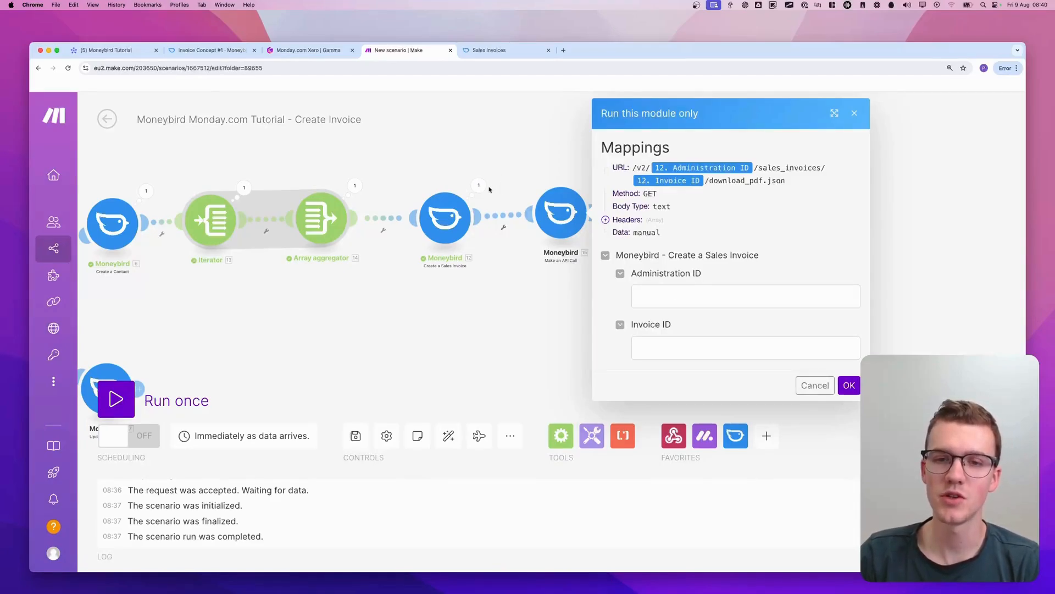
pyautogui.click(478, 186)
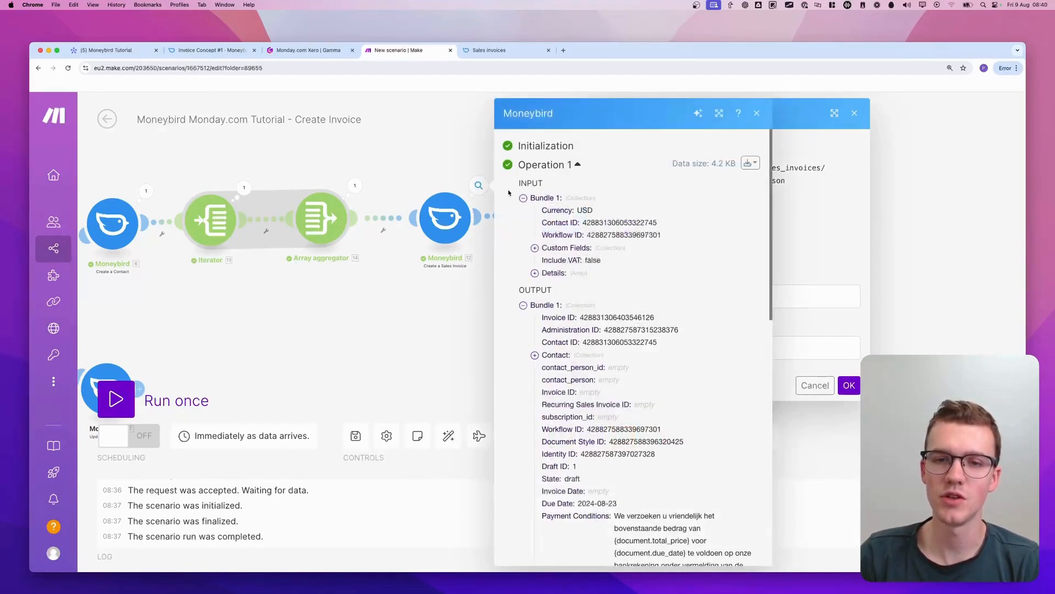
pyautogui.doubleClick(600, 317)
pyautogui.press('super+c')
pyautogui.click(786, 297)
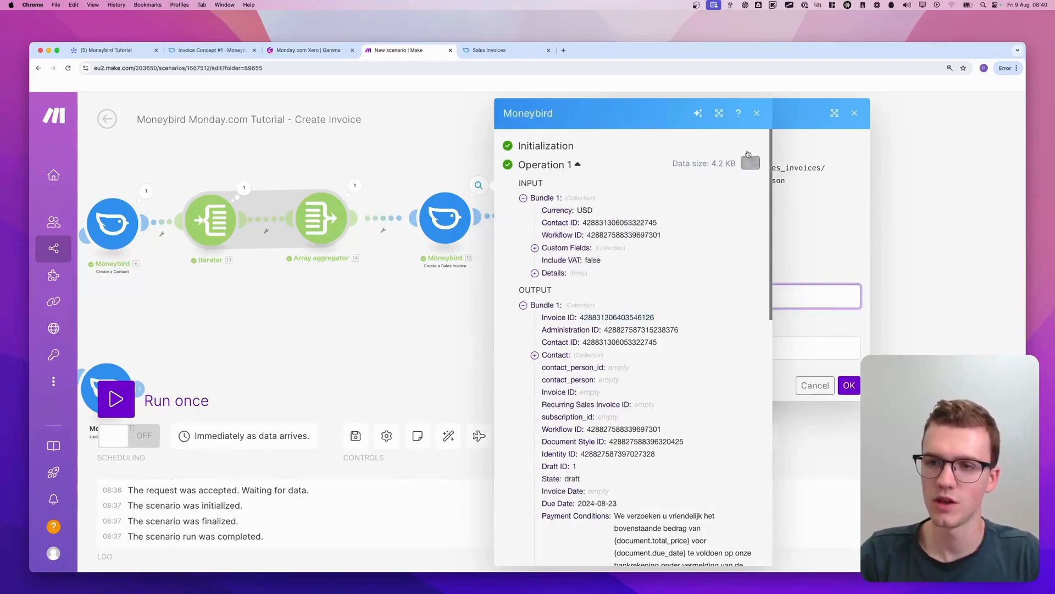
pyautogui.click(630, 117)
pyautogui.moveTo(496, 198); pyautogui.dragTo(450, 197)
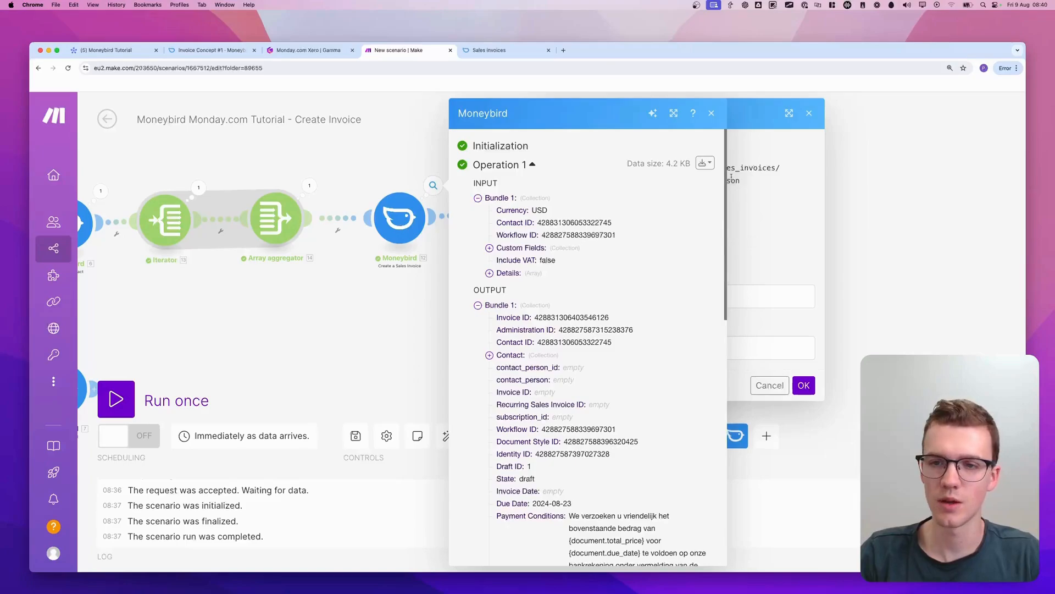
pyautogui.click(712, 114)
pyautogui.click(637, 344)
pyautogui.press('super+v')
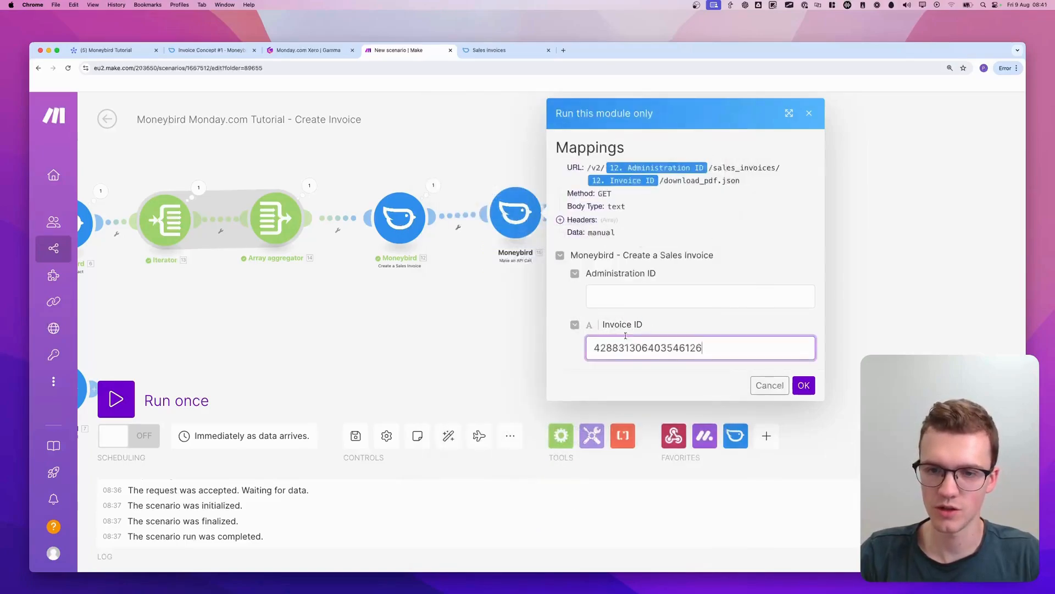
# Copy the Administration ID from the Create a Sales Invoice output into the test mapping and run the API call module
pyautogui.click(433, 185)
pyautogui.doubleClick(561, 329)
pyautogui.press('super+c')
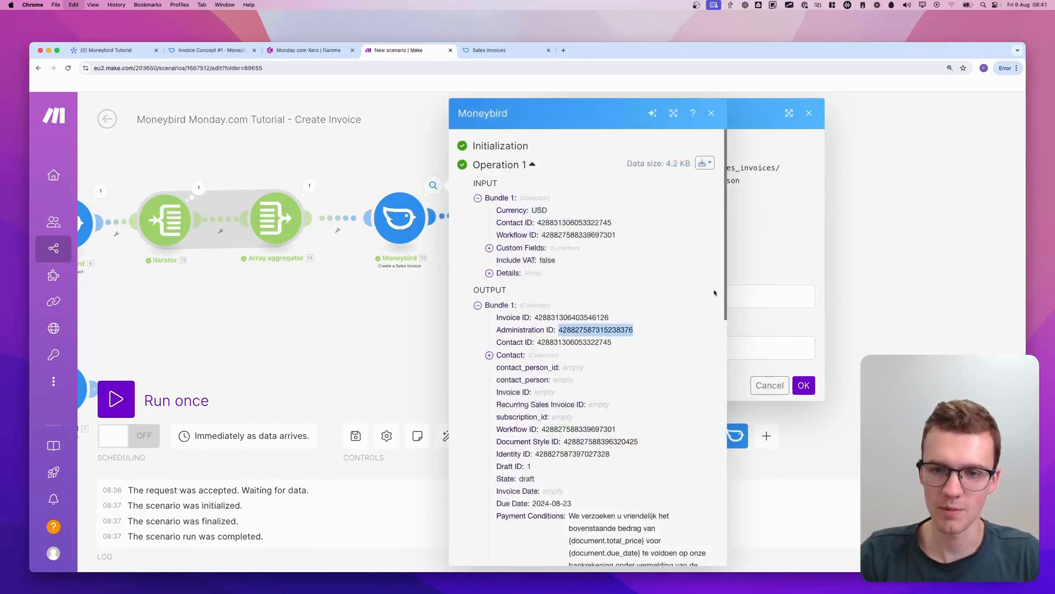
pyautogui.click(712, 113)
pyautogui.click(697, 287)
pyautogui.press('super+v')
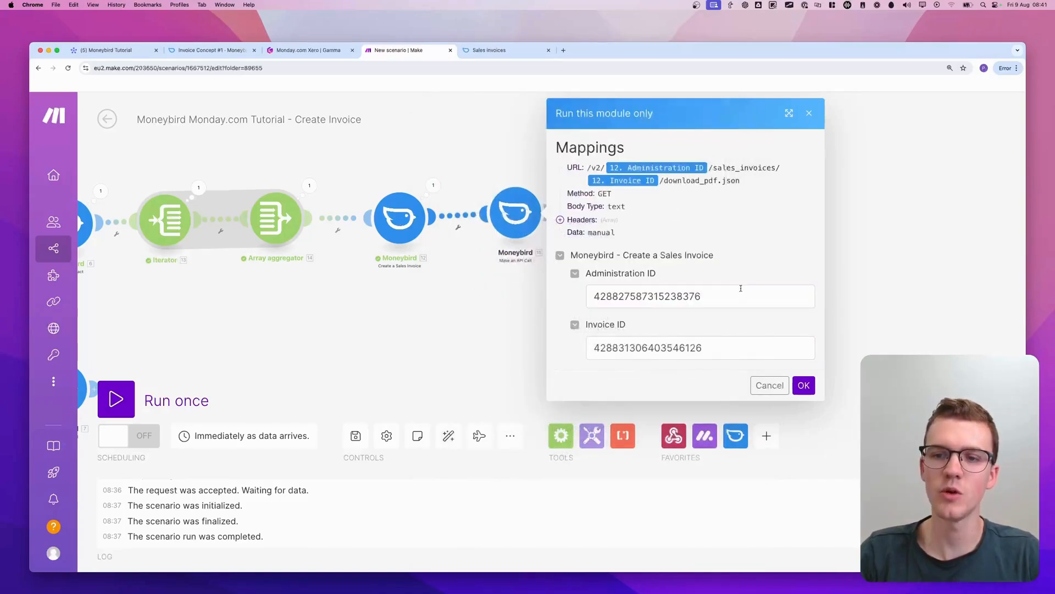
pyautogui.click(803, 385)
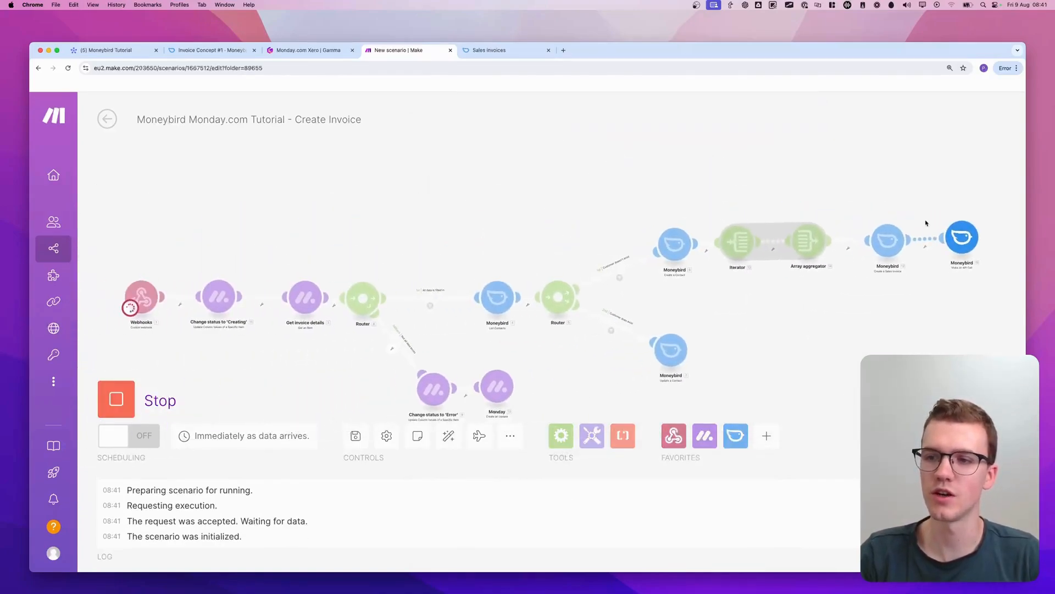
# Inspect the API call module's run result, including the output Body, and close it
pyautogui.click(981, 218)
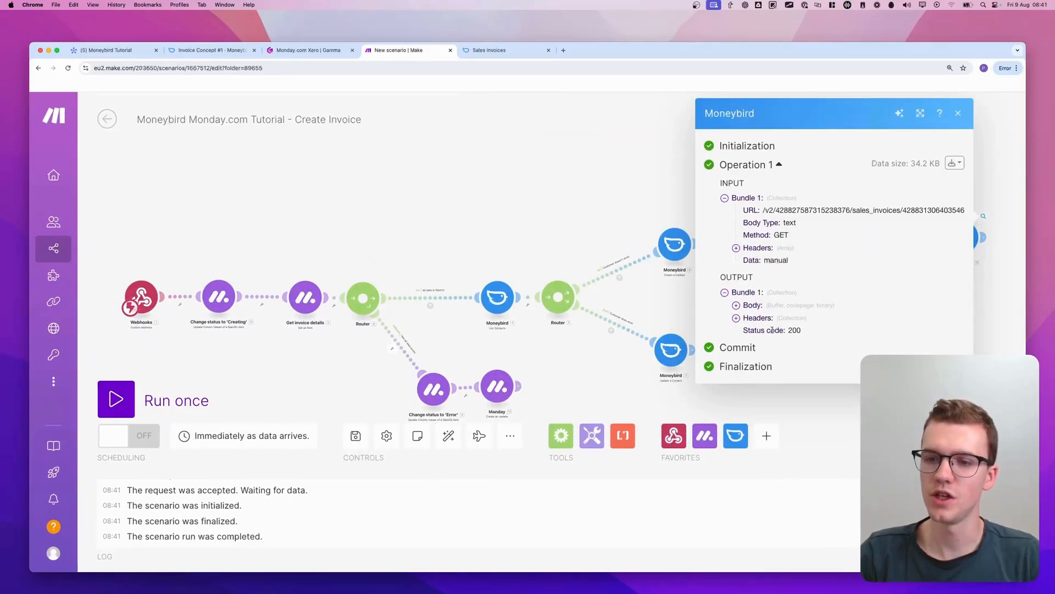
pyautogui.click(782, 310)
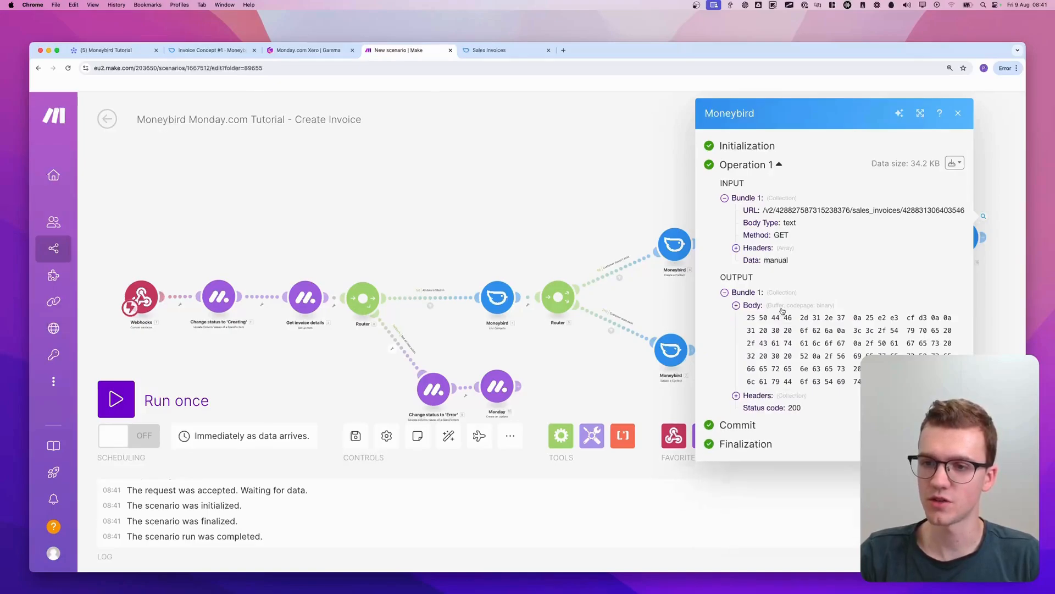
pyautogui.click(782, 310)
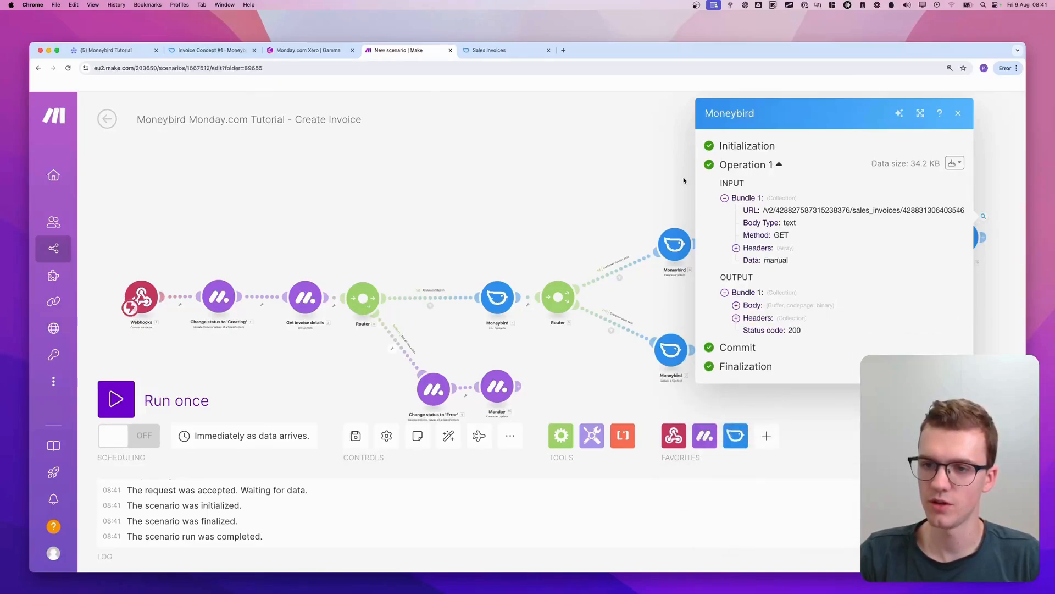
pyautogui.click(684, 180)
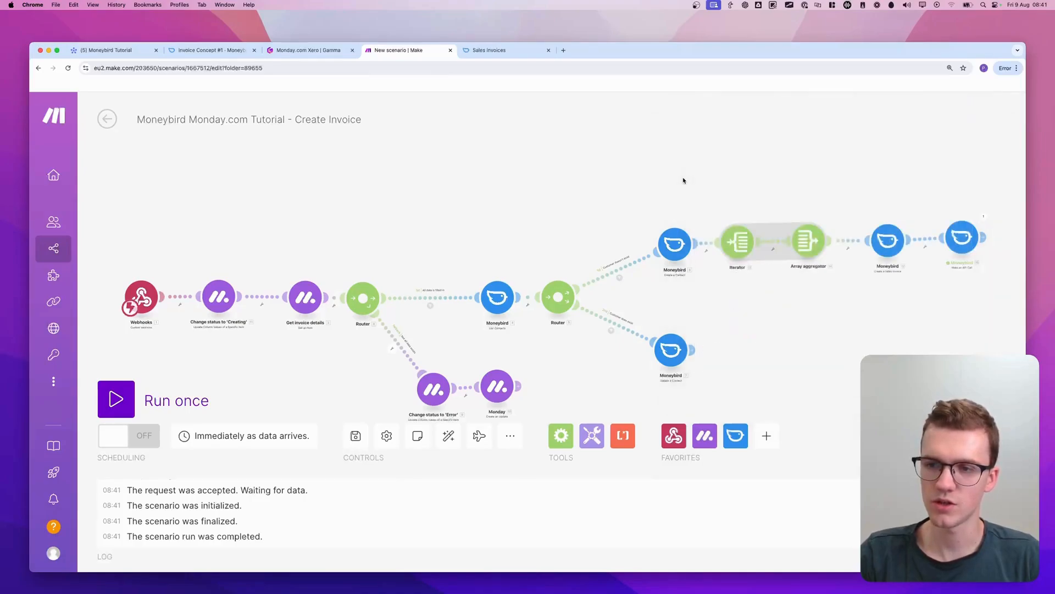
# Rename the Make an API Call module to Download Invoice
pyautogui.moveTo(683, 179); pyautogui.dragTo(310, 170)
pyautogui.scroll(3, 674, 226)
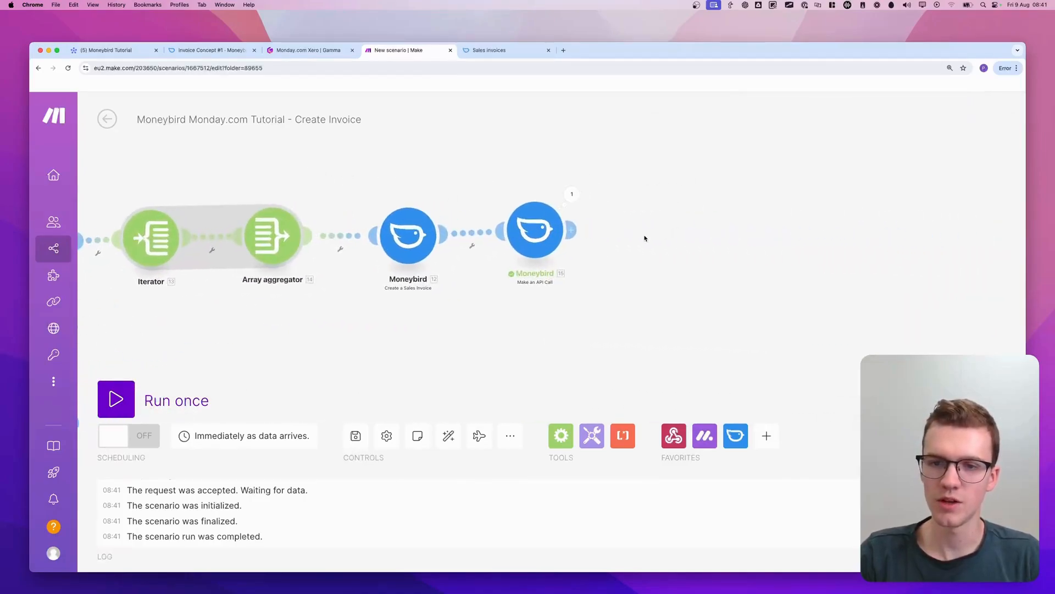
pyautogui.scroll(-3, 478, 302)
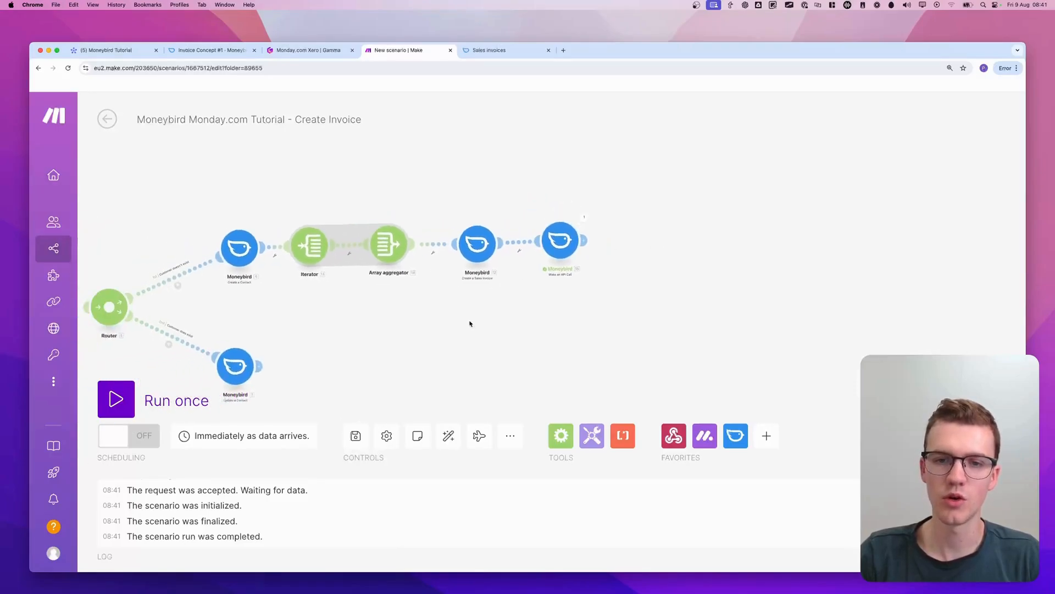
pyautogui.scroll(3, 560, 257)
pyautogui.rightClick(536, 217)
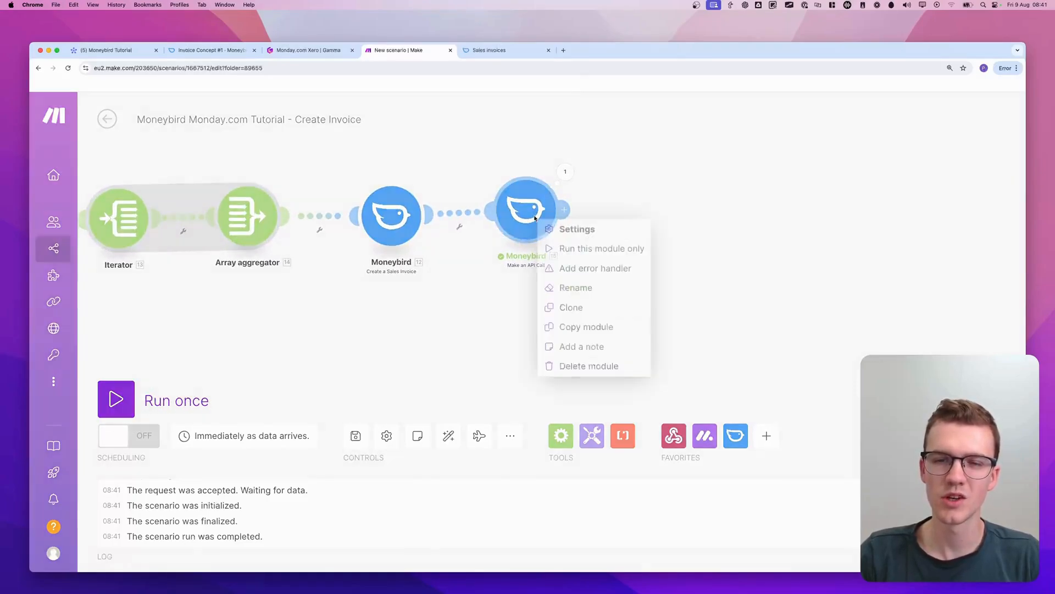
pyautogui.click(575, 287)
pyautogui.write('Download ')
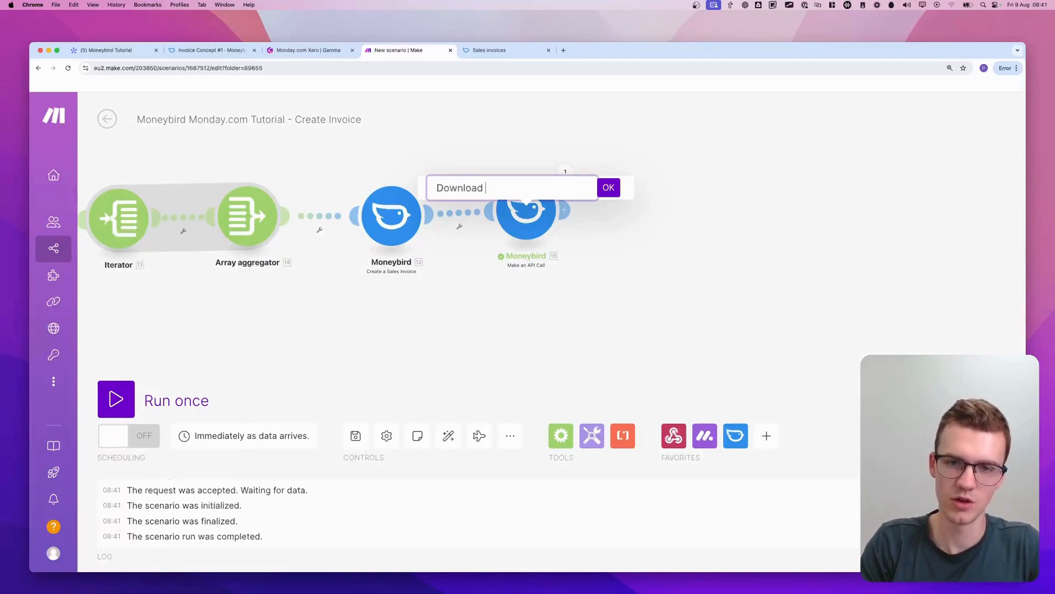
pyautogui.write('Invoice')
pyautogui.press('Return')
pyautogui.scroll(-3, 572, 280)
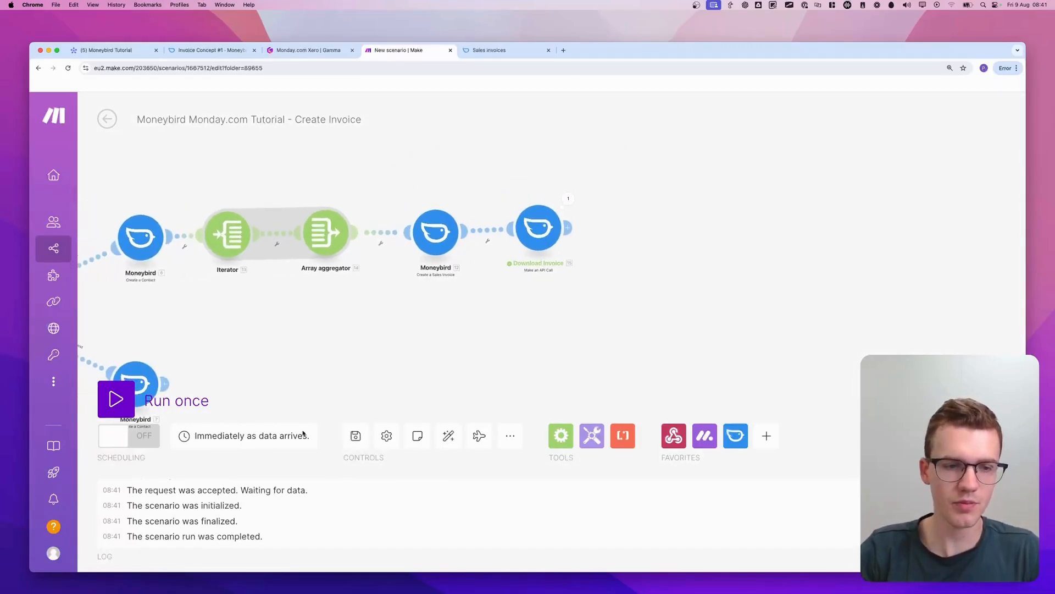
# Run the scenario once, and in monday.com change the contact e-mail of the Marketing Agency Services item
pyautogui.click(122, 400)
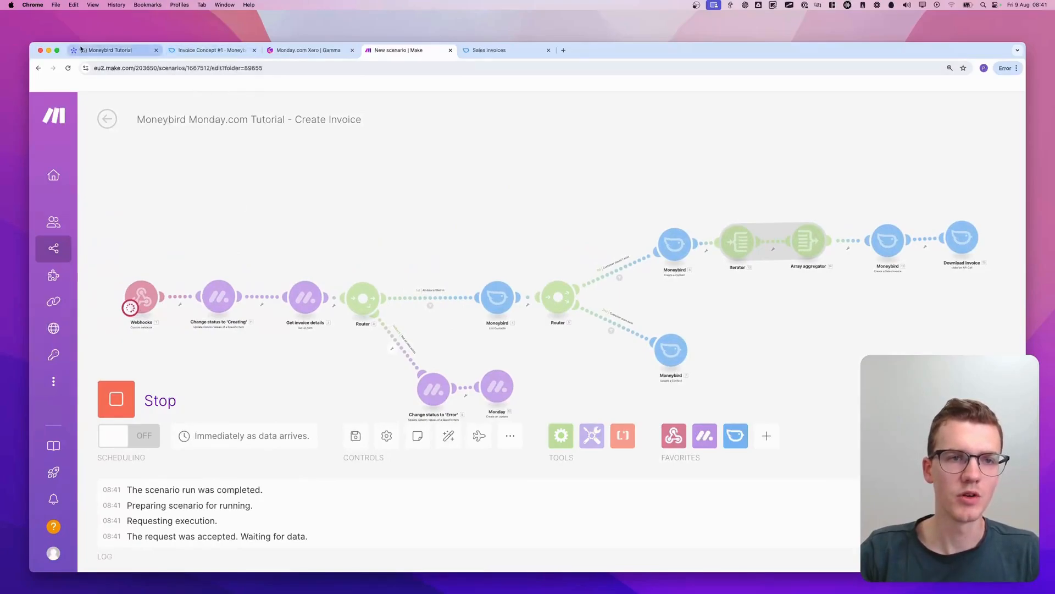
pyautogui.click(107, 50)
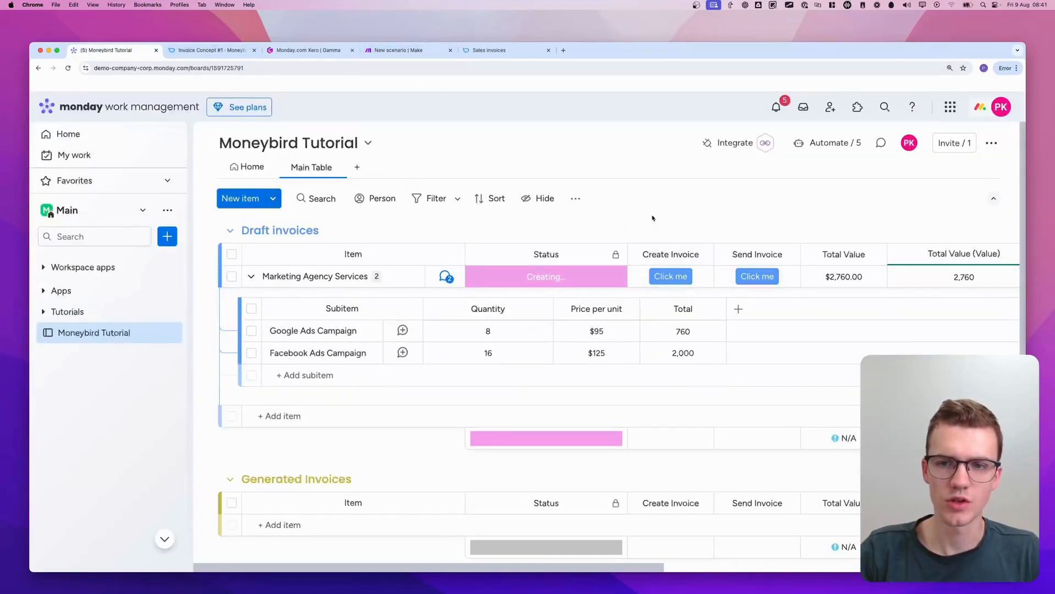
pyautogui.hscroll(5, 652, 220)
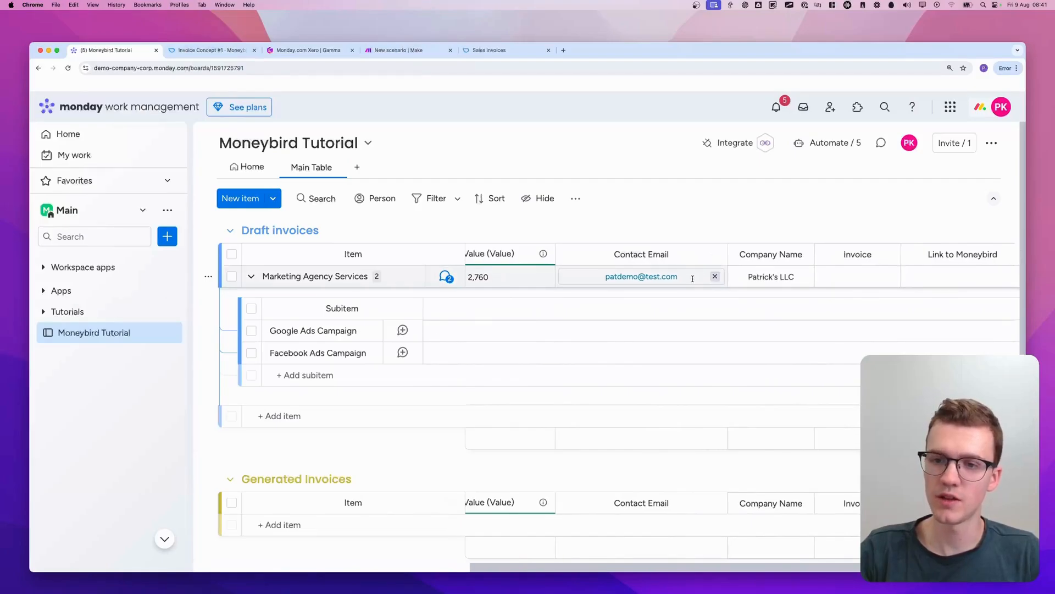
pyautogui.click(407, 50)
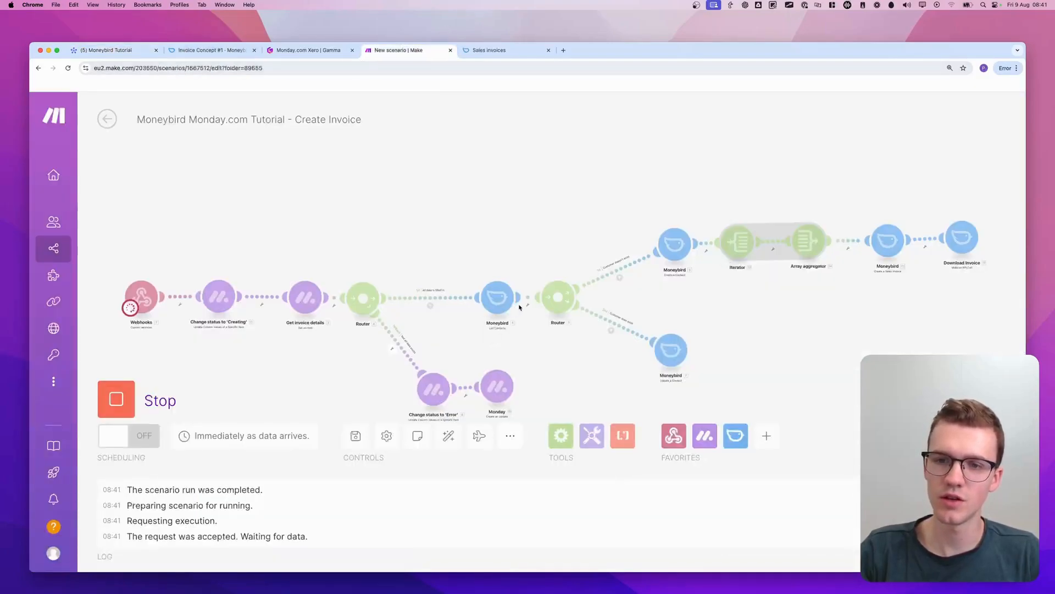
pyautogui.click(107, 50)
pyautogui.click(641, 277)
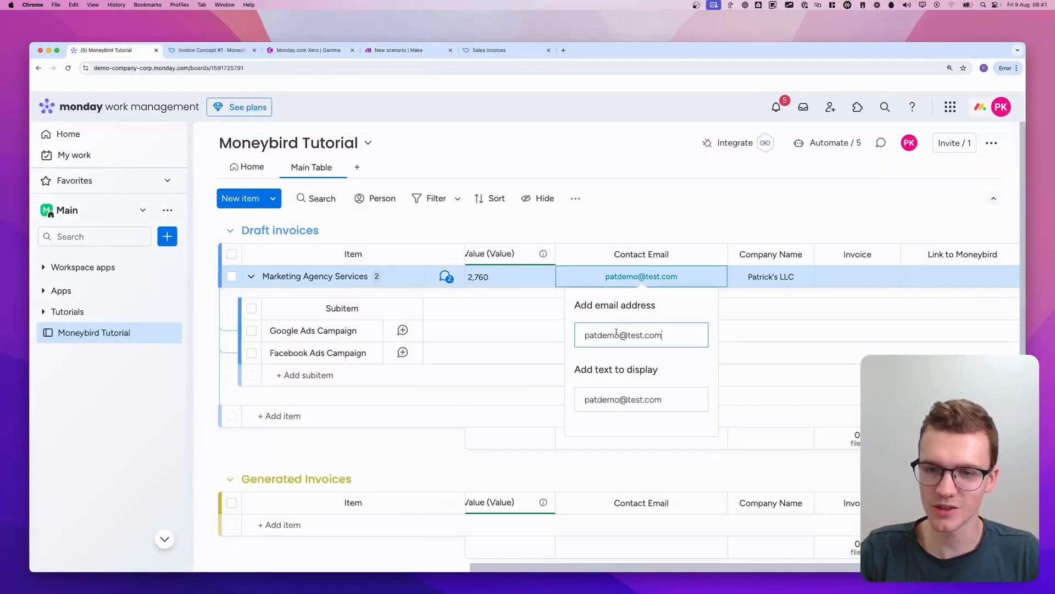
pyautogui.click(665, 205)
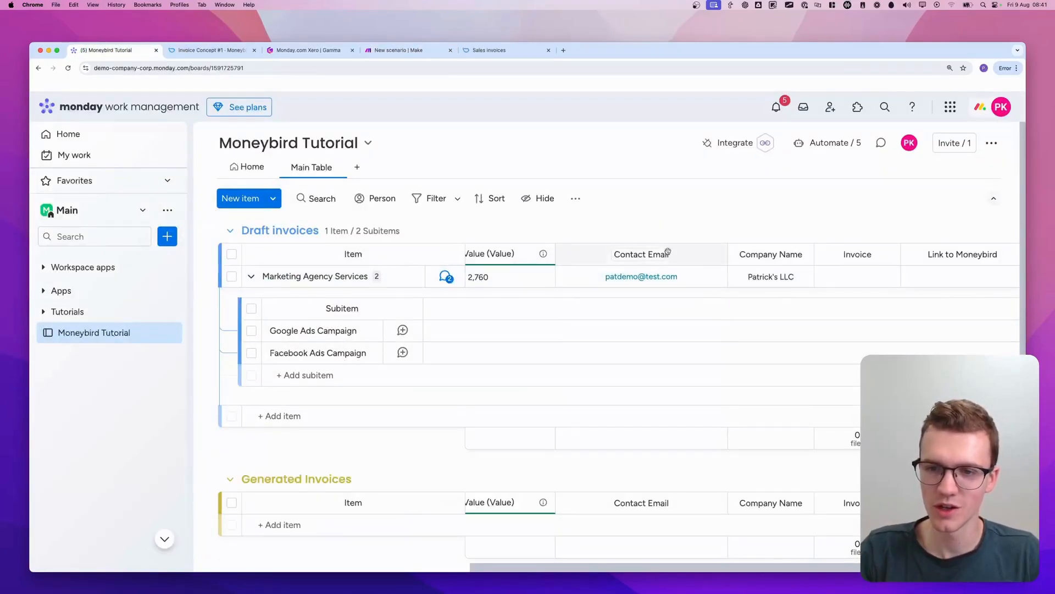
pyautogui.click(688, 276)
pyautogui.click(677, 236)
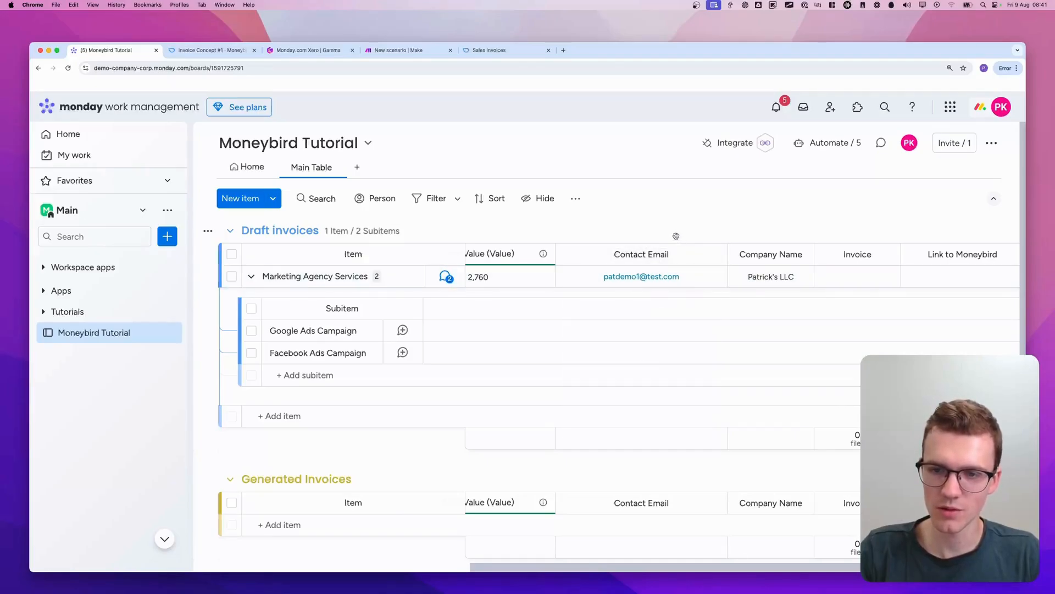
# Trigger Create Invoice for the Marketing Agency Services item in monday.com and return to the Make scenario
pyautogui.click(393, 53)
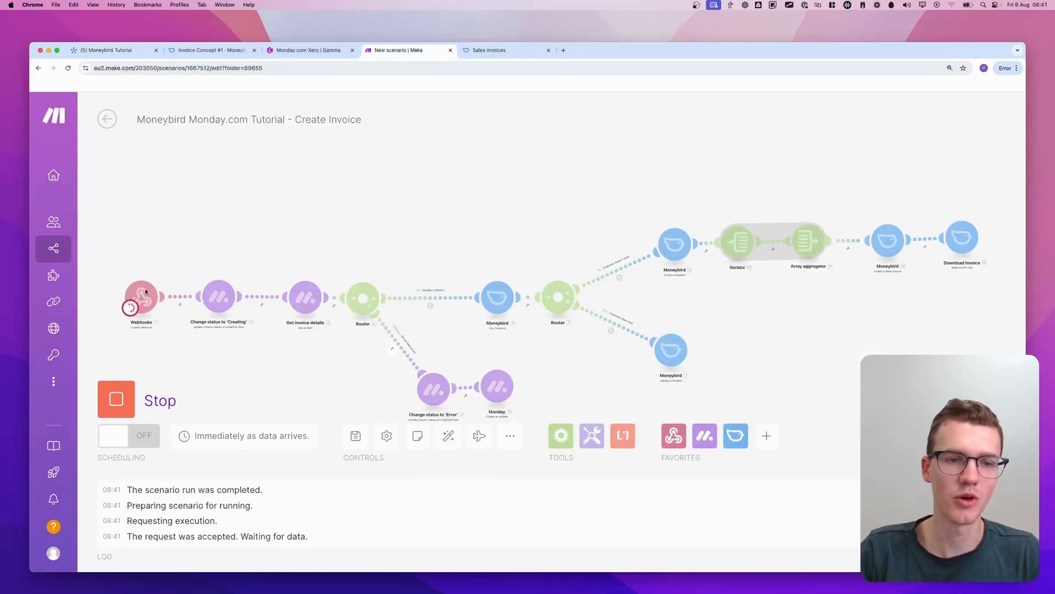
pyautogui.click(133, 53)
pyautogui.hscroll(-9, 516, 267)
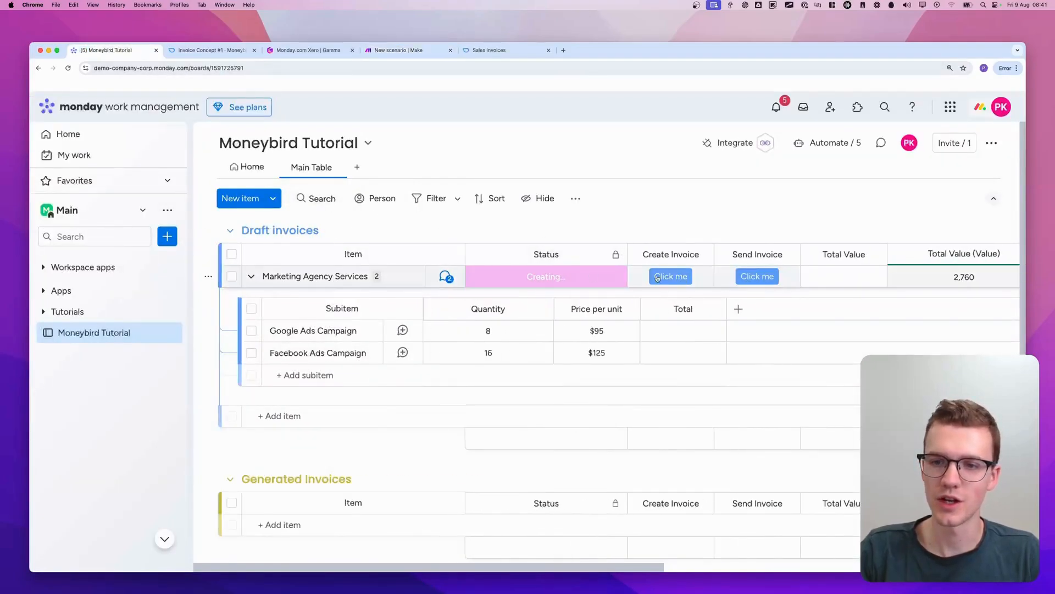
pyautogui.click(399, 50)
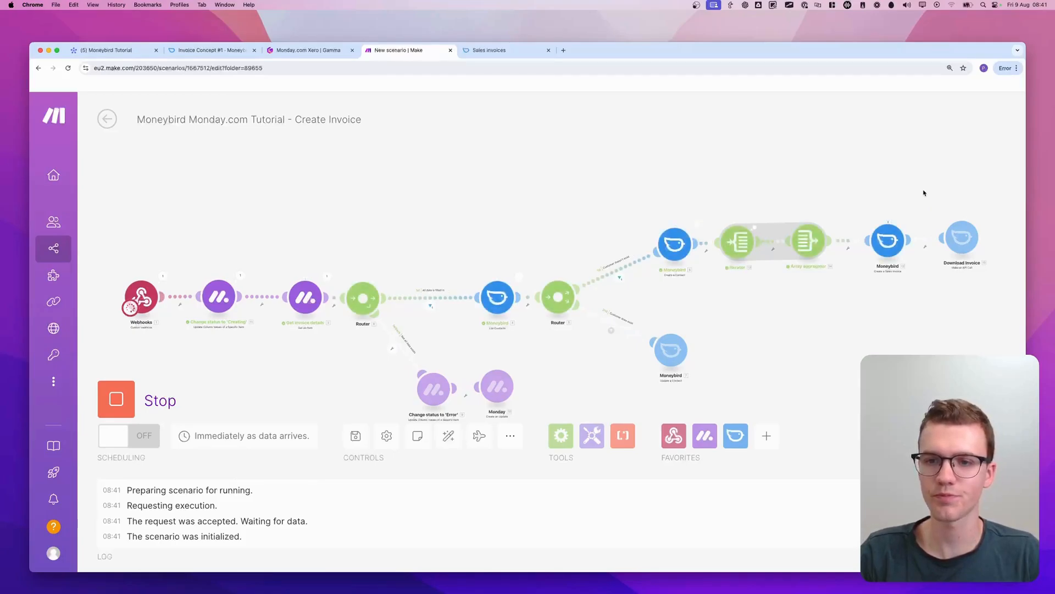
# Inspect the input and output bundles of the Download Invoice module's run and close them
pyautogui.moveTo(925, 193); pyautogui.dragTo(454, 189)
pyautogui.scroll(3, 527, 223)
pyautogui.click(508, 209)
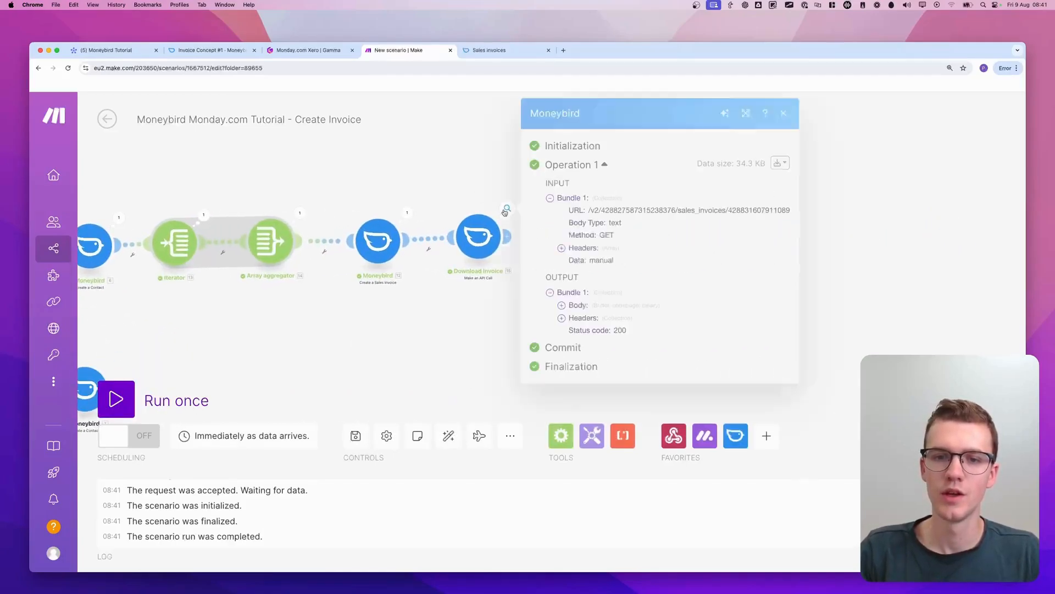
pyautogui.click(473, 171)
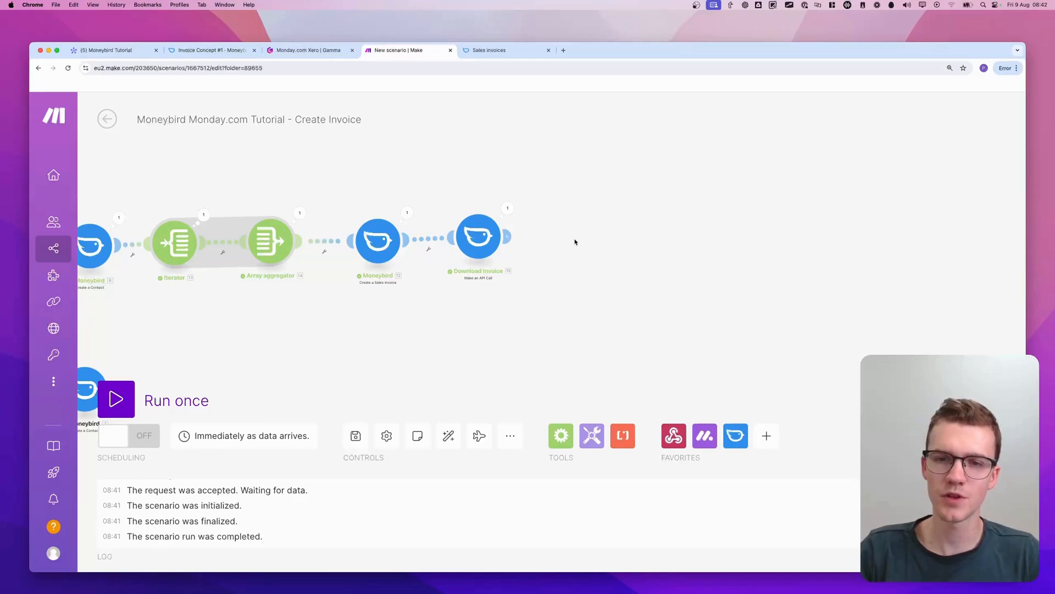
# Add a Monday Add a File to a File Column Value module after Download Invoice
pyautogui.click(575, 242)
pyautogui.write('monday ')
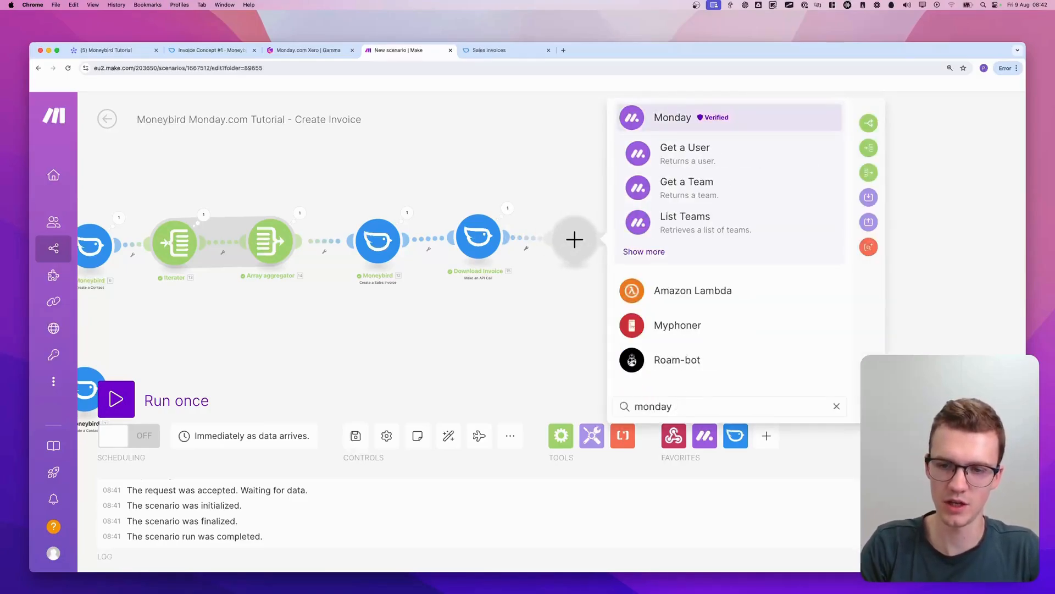
pyautogui.write('file')
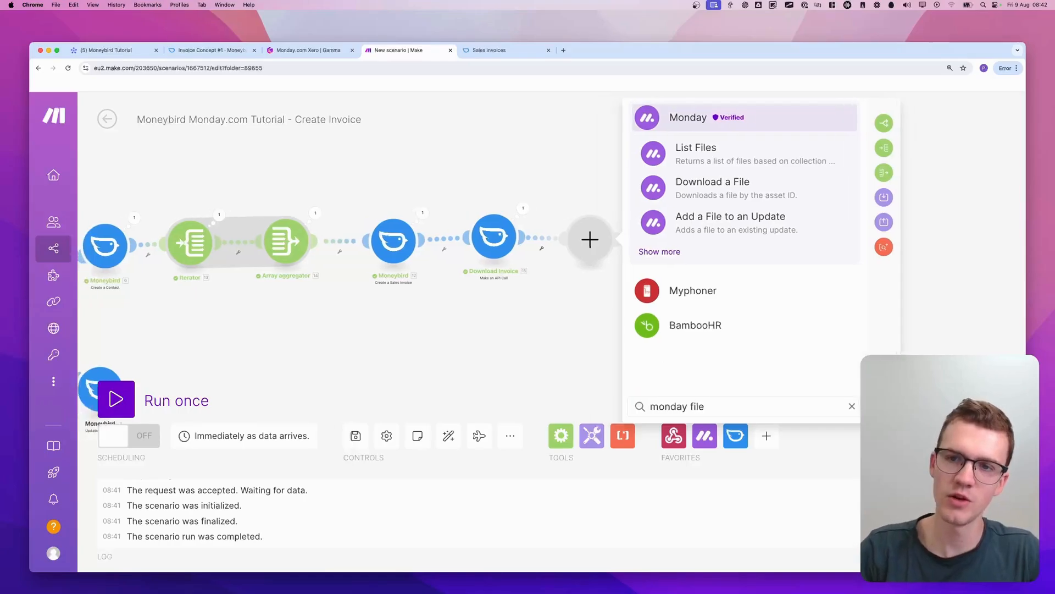
pyautogui.click(731, 253)
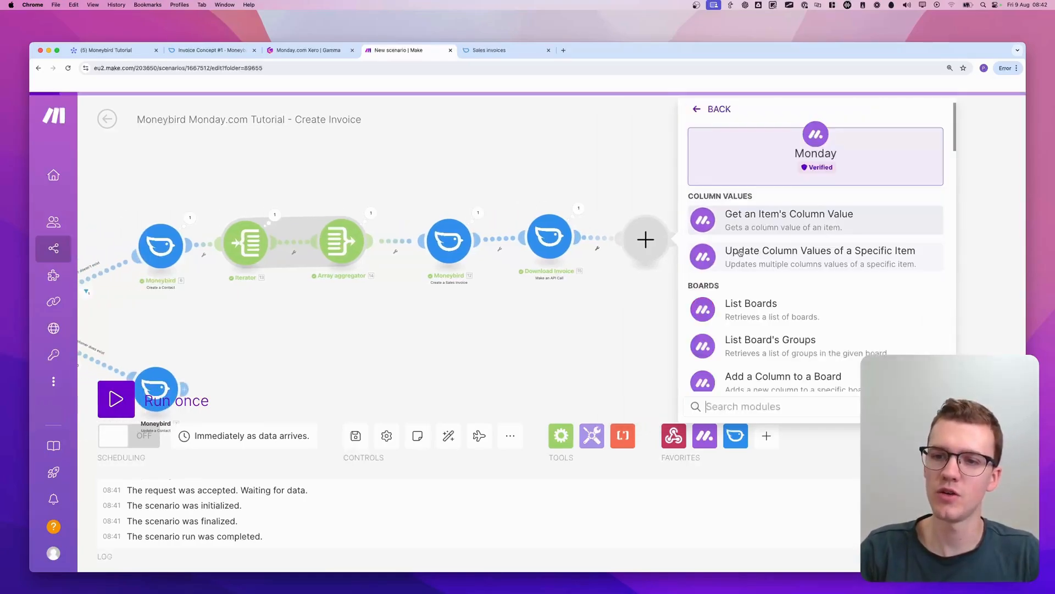
pyautogui.write('file')
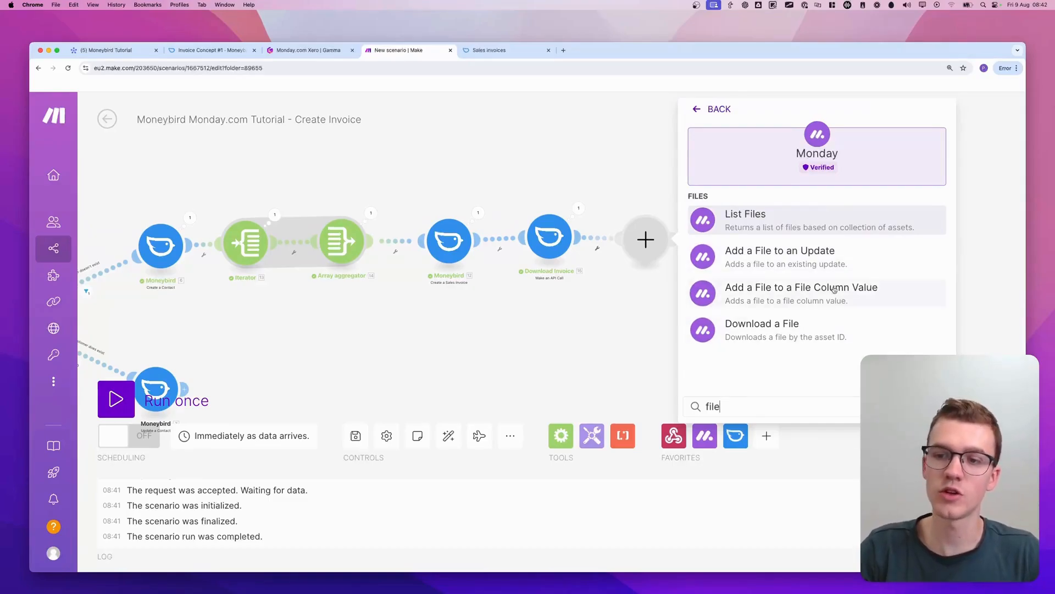
pyautogui.click(861, 292)
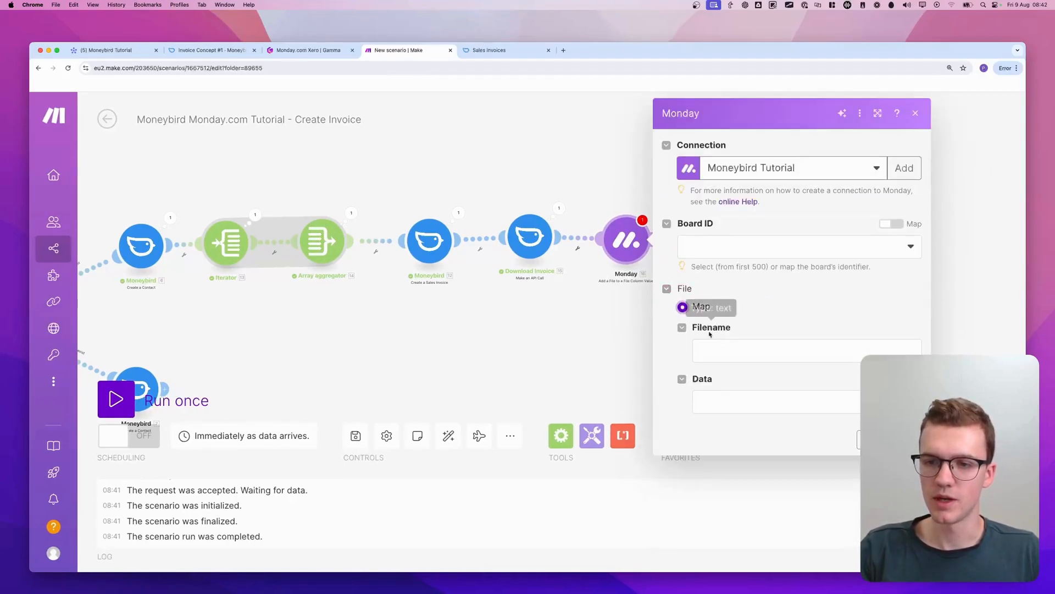
# Set the file name of the monday.com upload to "invoice-" followed by the Invoice ID from the Create a Sales Invoice module
pyautogui.click(719, 347)
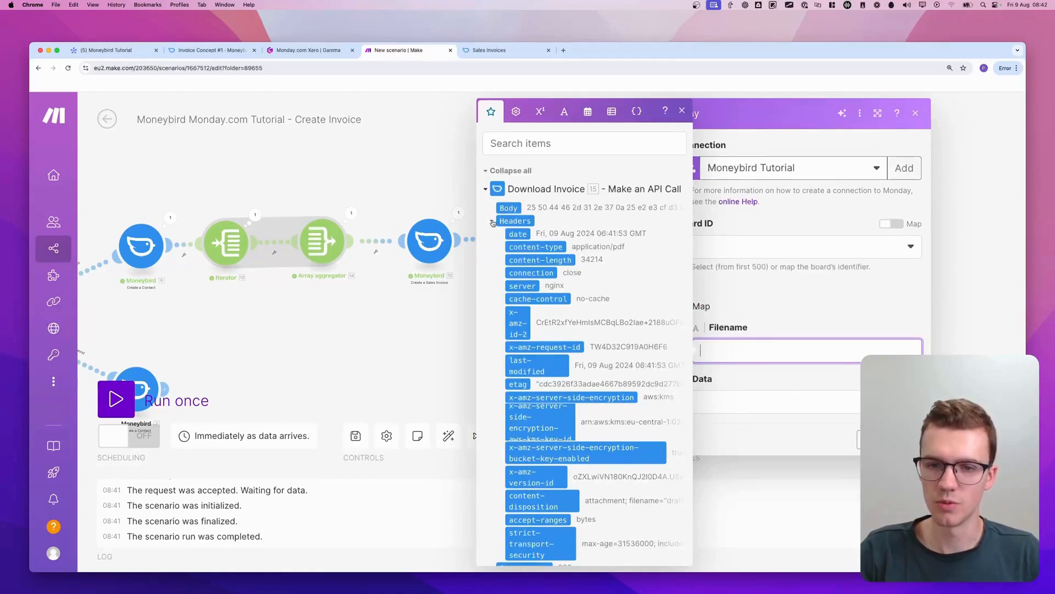
pyautogui.scroll(-3, 493, 222)
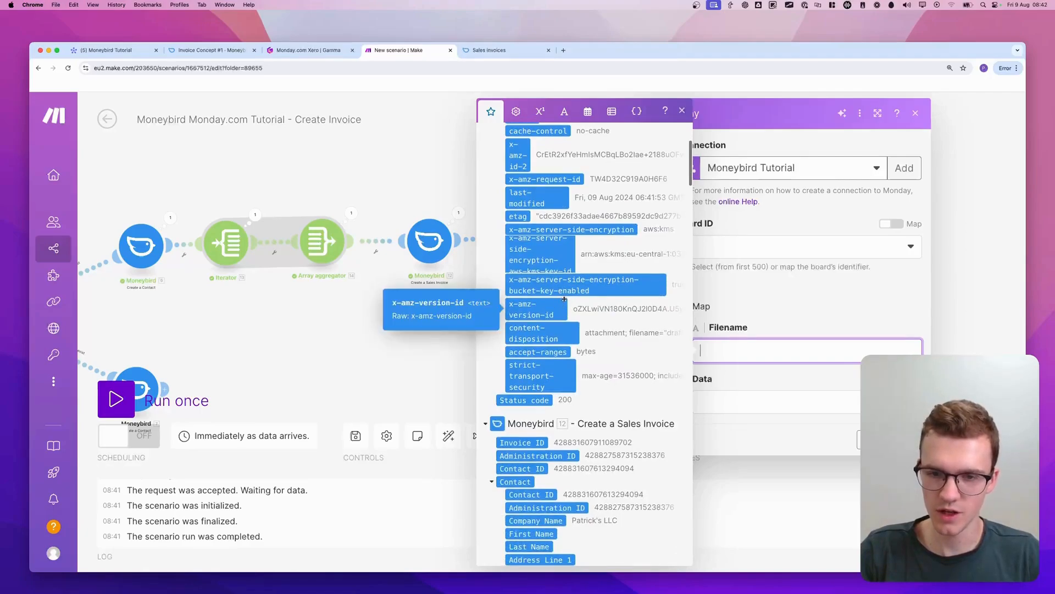
pyautogui.scroll(3, 576, 304)
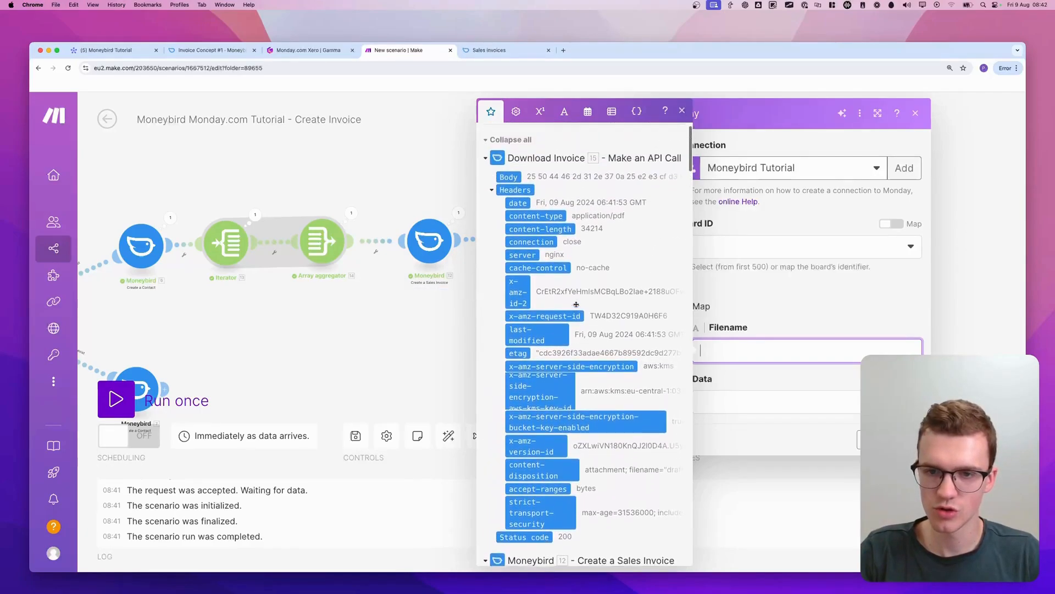
pyautogui.scroll(1, 550, 264)
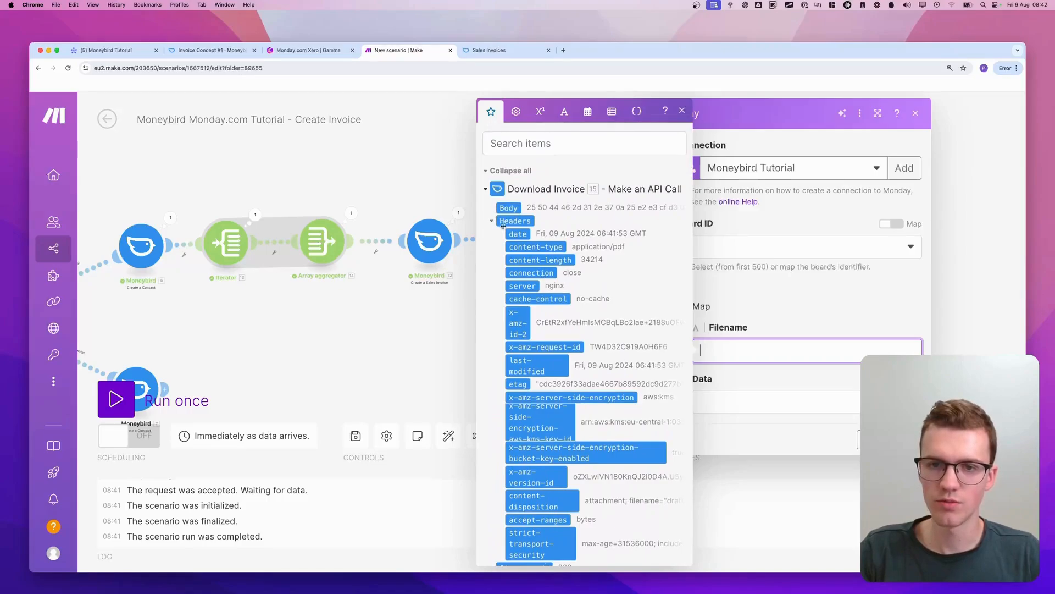
pyautogui.click(771, 349)
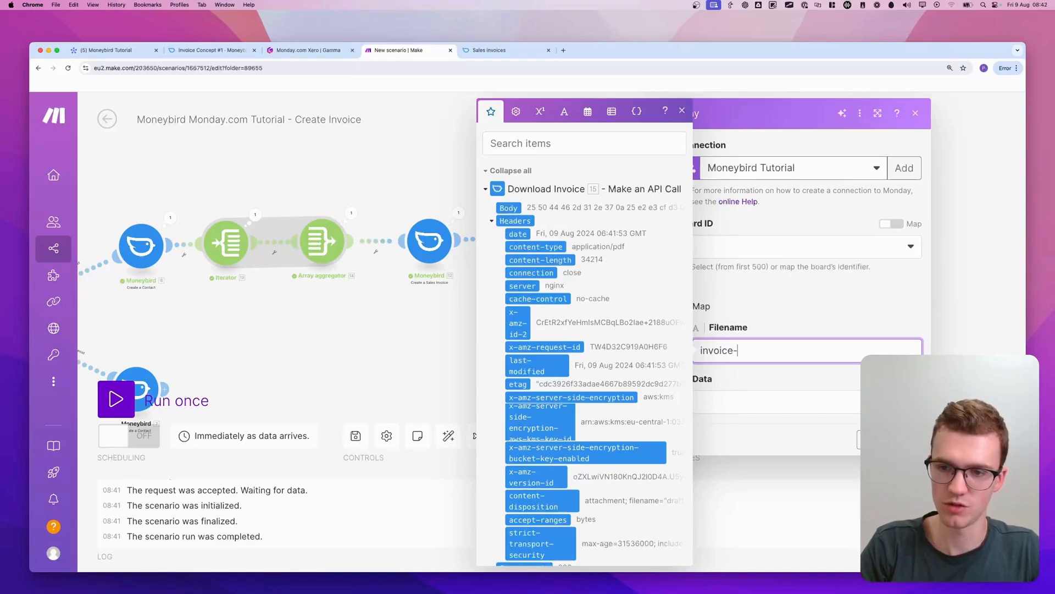
pyautogui.scroll(-5, 575, 299)
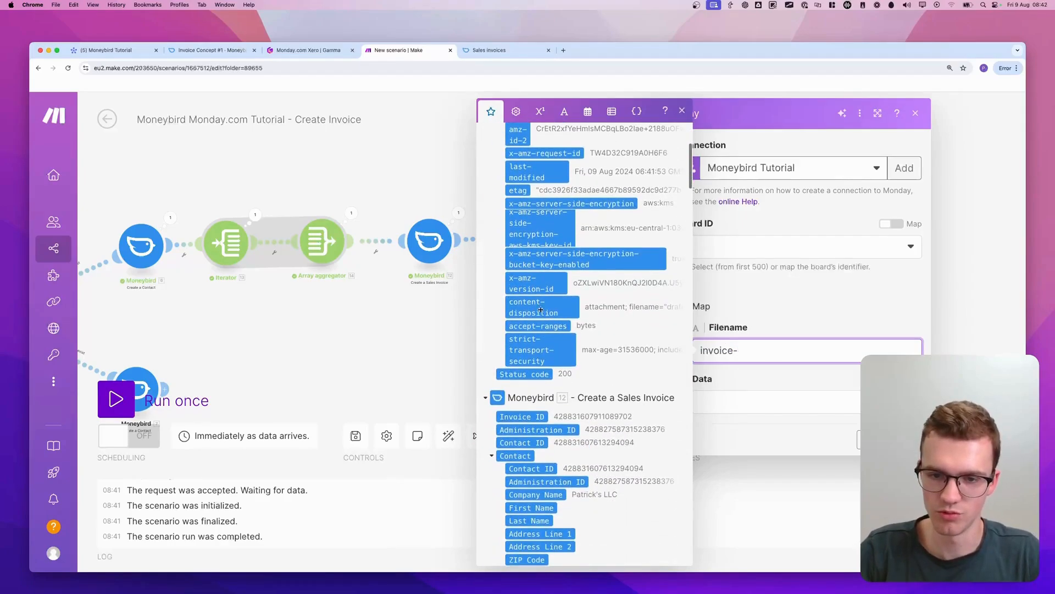
pyautogui.click(522, 417)
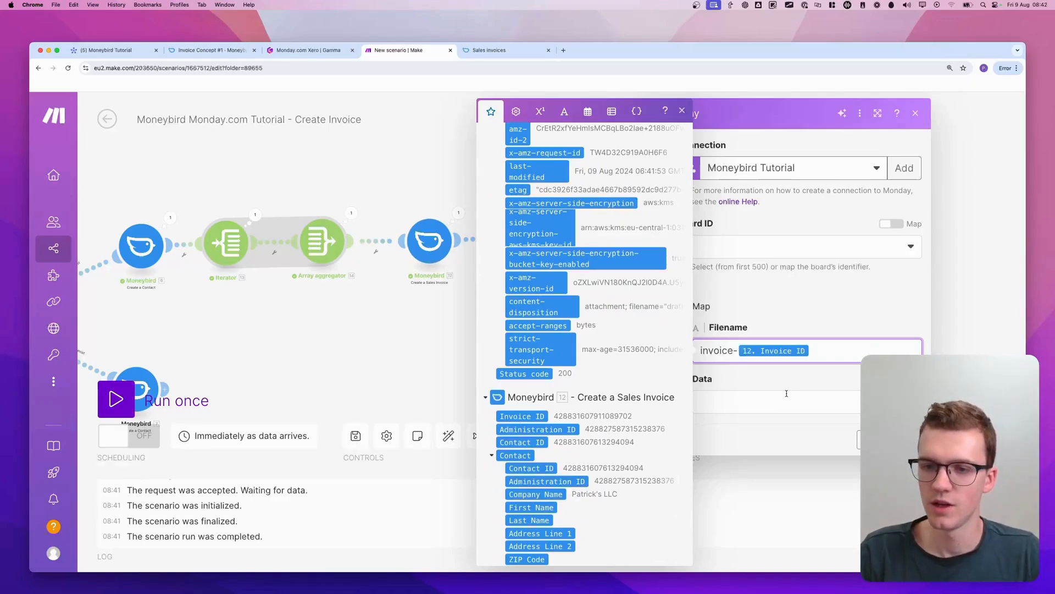
# Map the Body output of the Download Invoice module as the uploaded file's data
pyautogui.click(786, 394)
pyautogui.scroll(5, 593, 333)
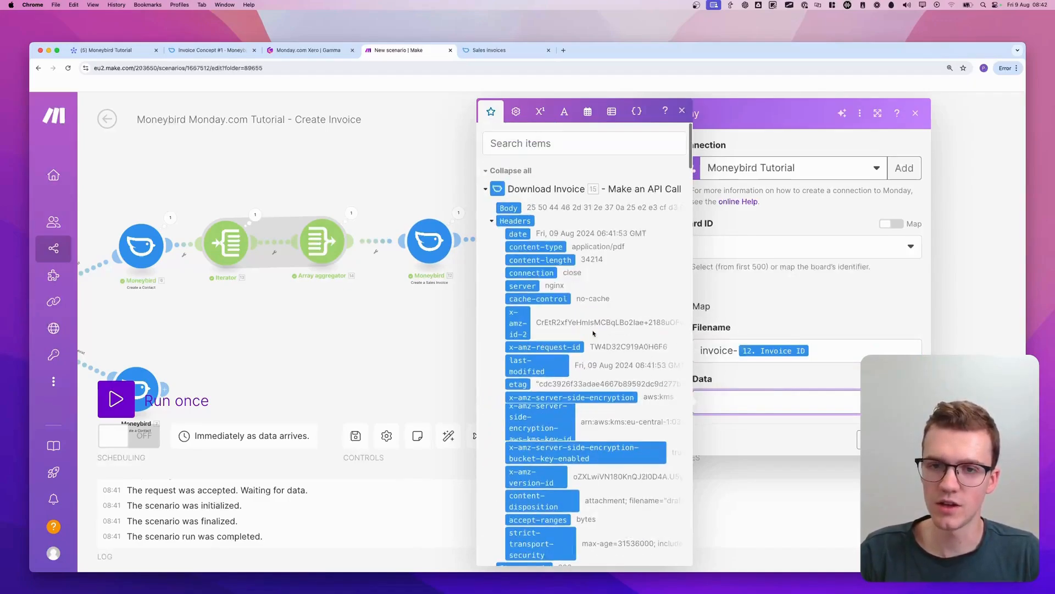
pyautogui.click(512, 208)
pyautogui.click(814, 292)
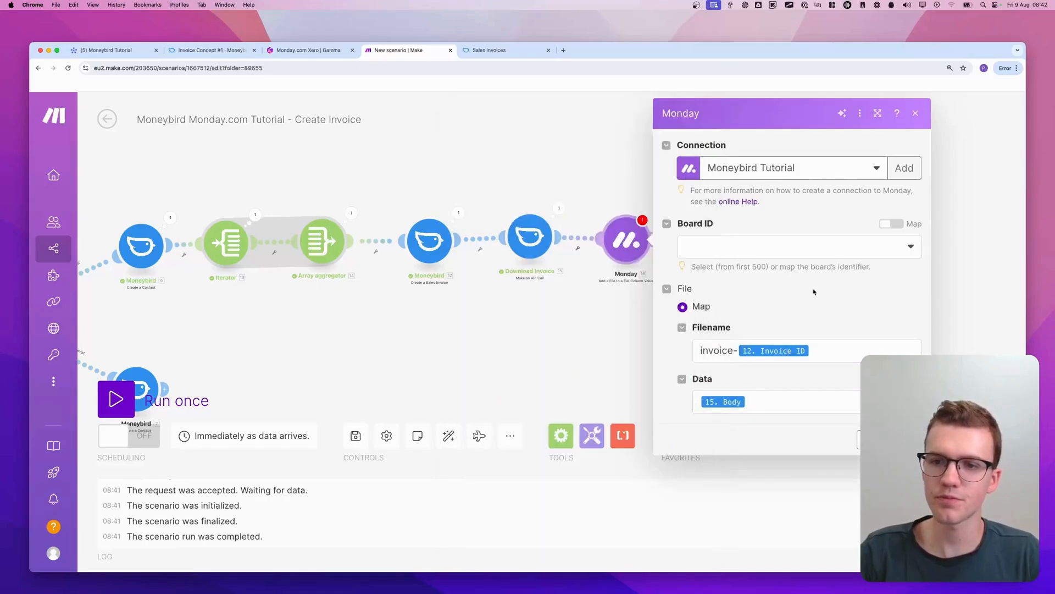
# Choose the Moneybird Tutorial board for the file upload and map the Item ID to the webhook's pulseId
pyautogui.click(806, 248)
pyautogui.write('money')
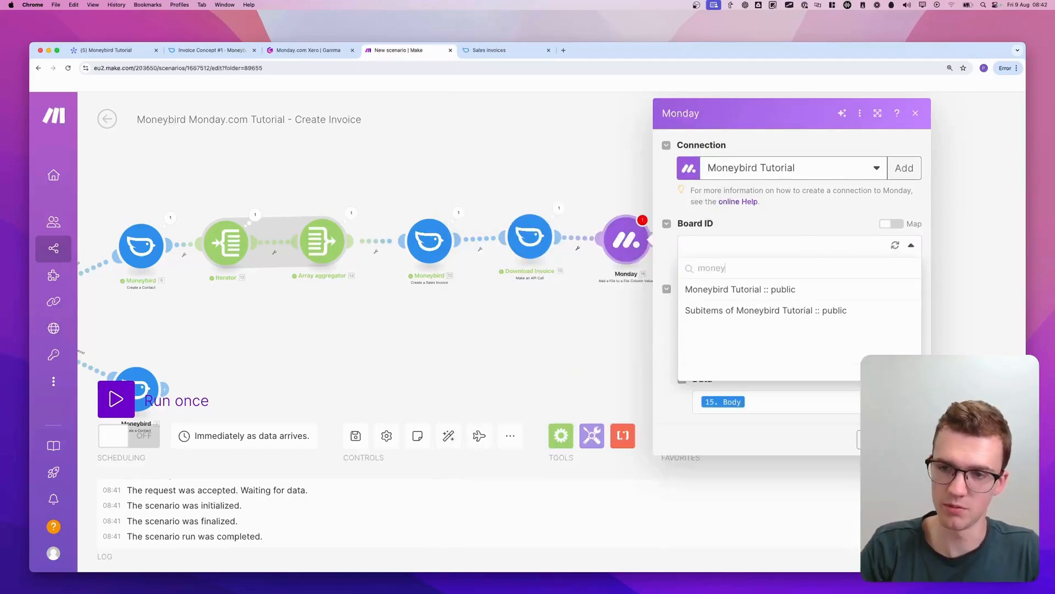
pyautogui.click(782, 289)
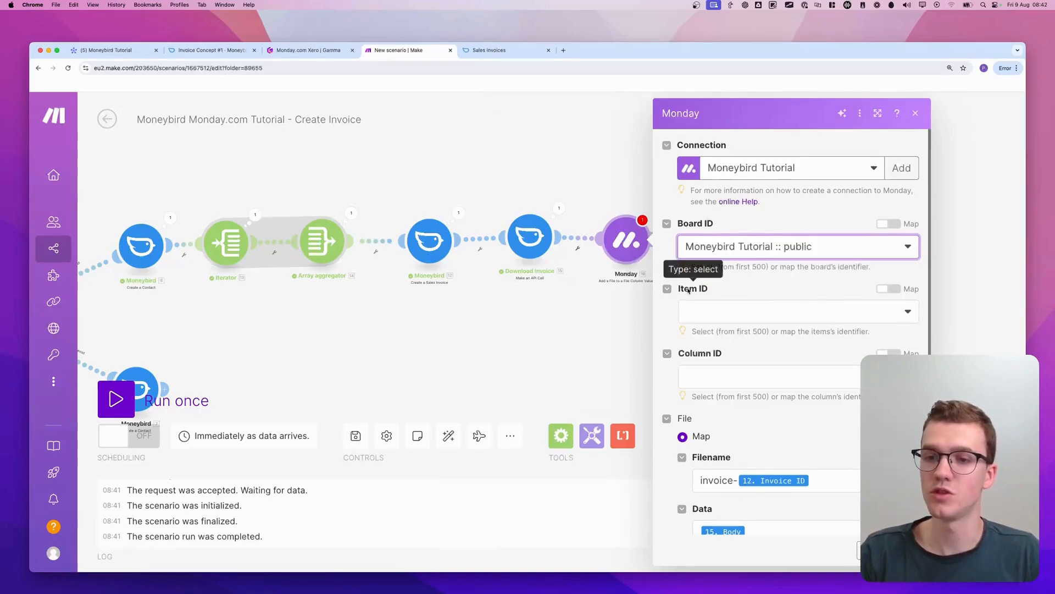
pyautogui.click(697, 308)
pyautogui.click(888, 289)
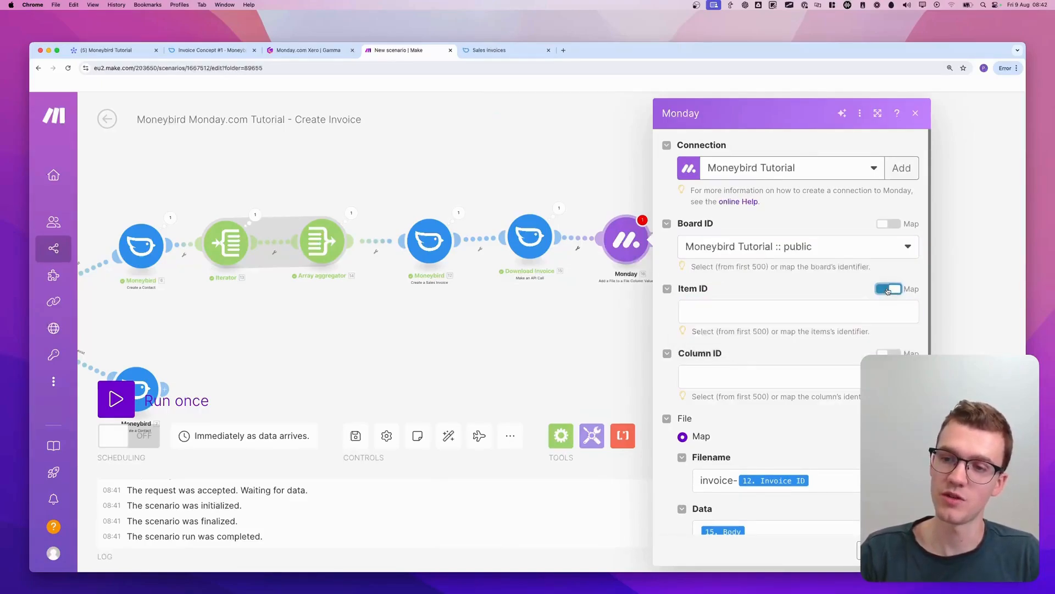
pyautogui.click(828, 310)
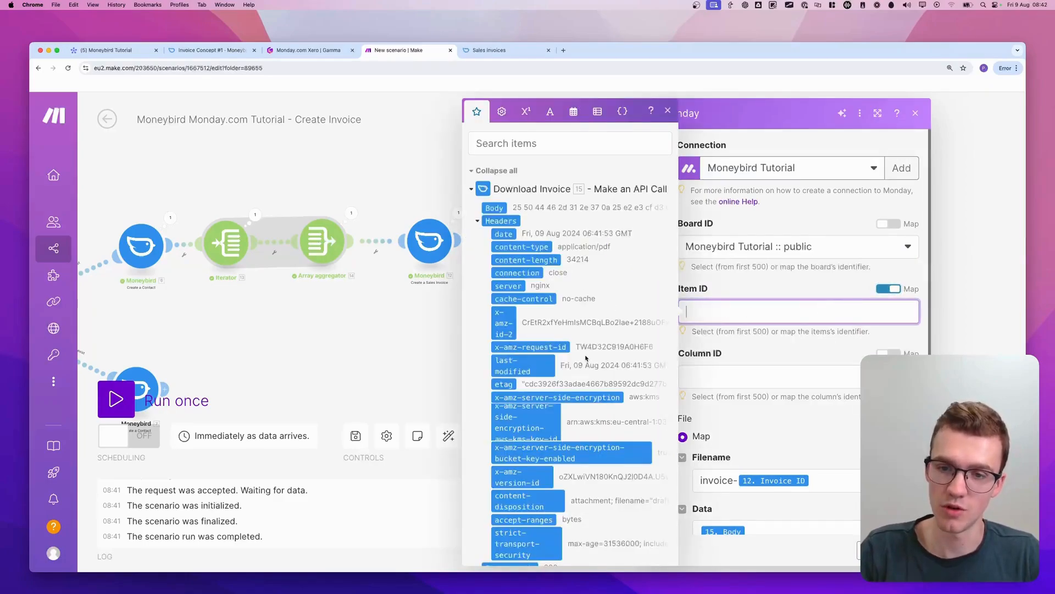
pyautogui.scroll(-20, 586, 358)
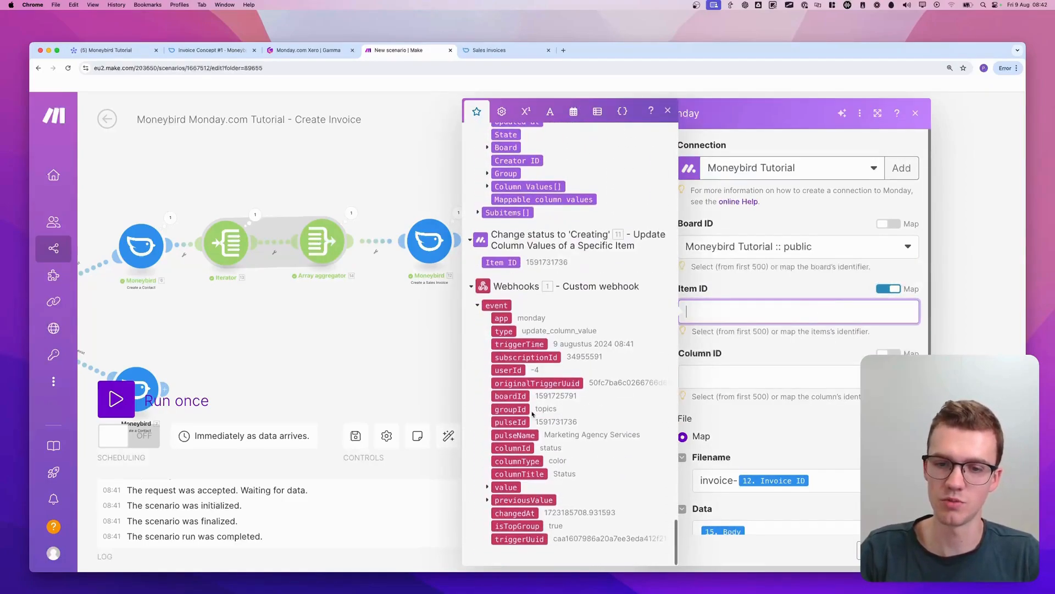
pyautogui.click(510, 422)
# Set the upload's Column ID to Invoice, check that column on the monday.com board, and save the module's settings
pyautogui.click(761, 384)
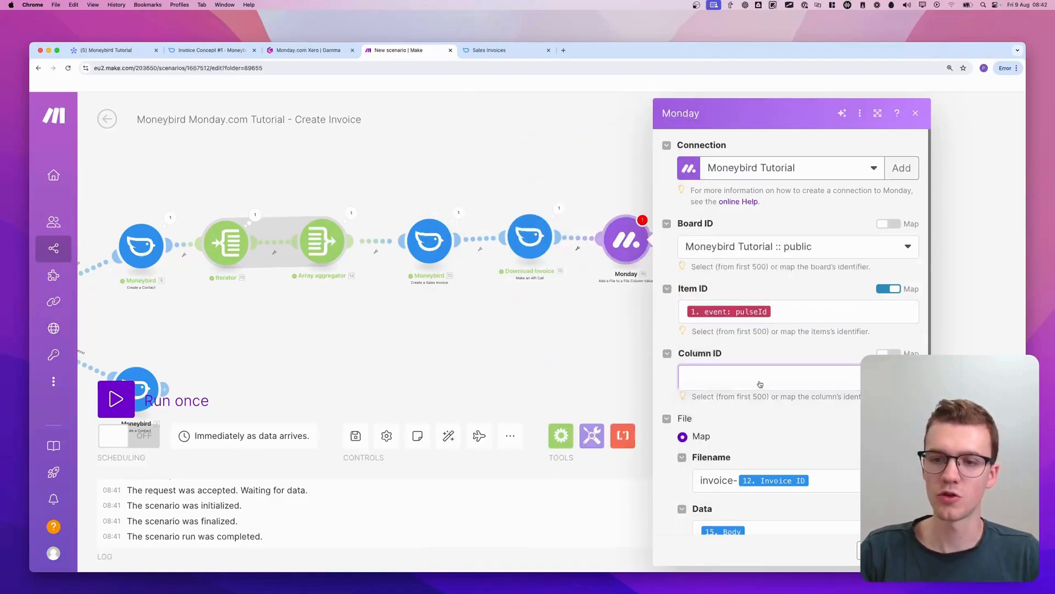
pyautogui.click(754, 397)
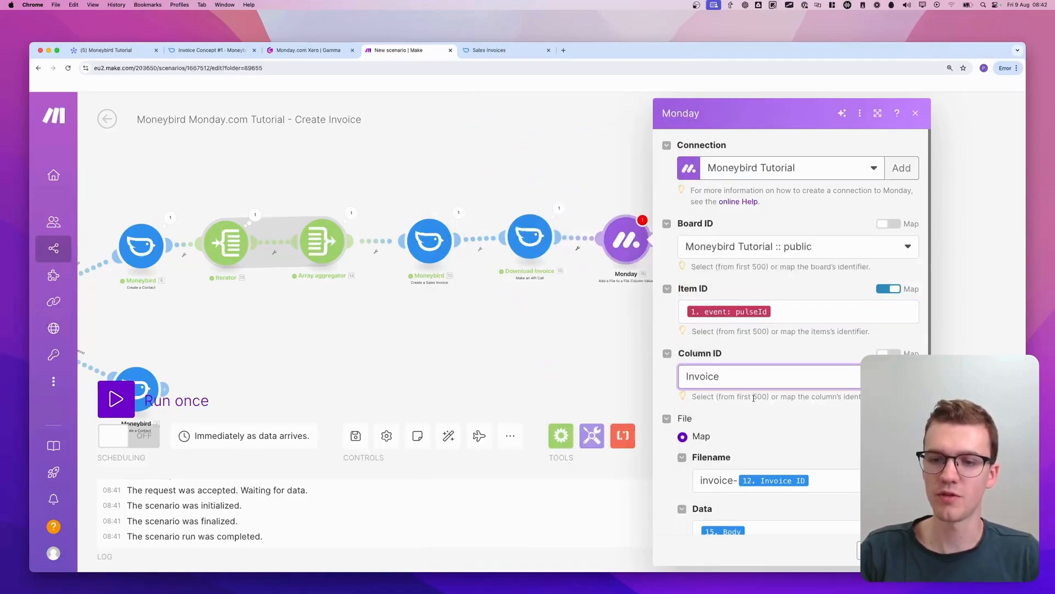
pyautogui.click(124, 51)
pyautogui.hscroll(10, 658, 278)
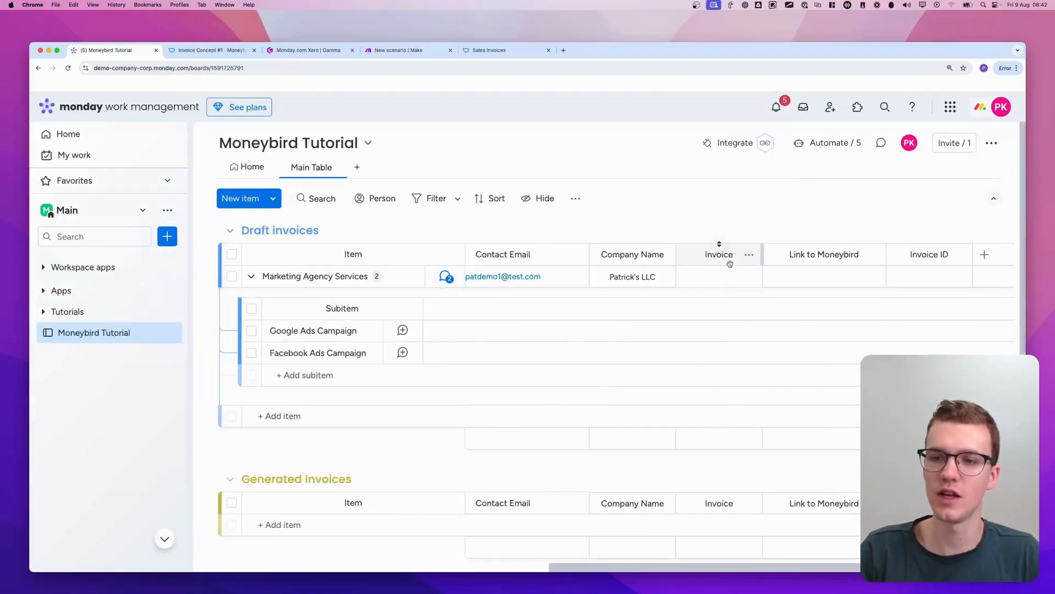
pyautogui.click(749, 256)
pyautogui.click(397, 51)
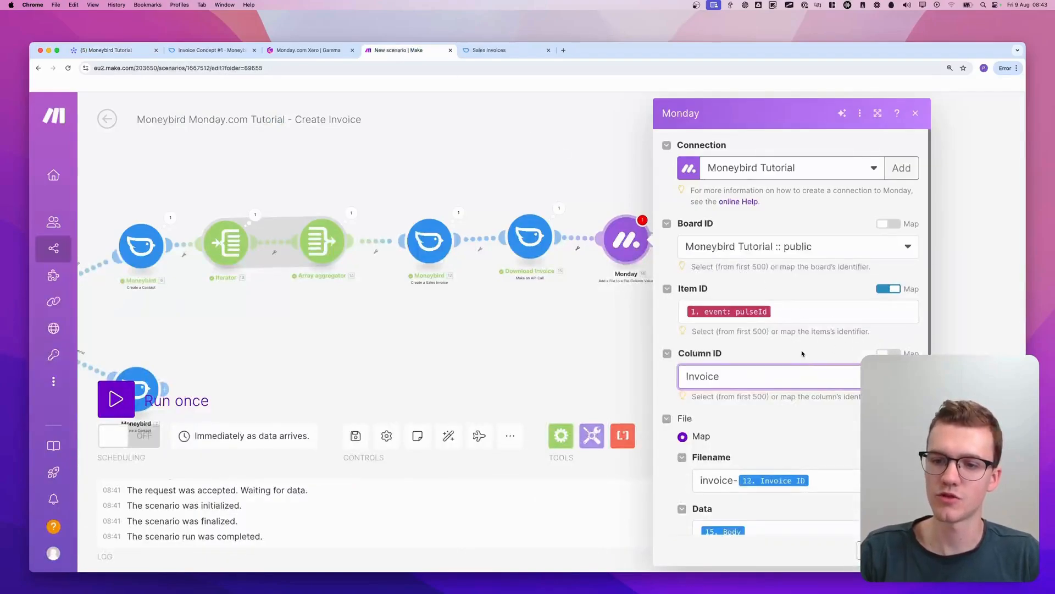
pyautogui.scroll(-1, 802, 353)
pyautogui.scroll(1, 772, 238)
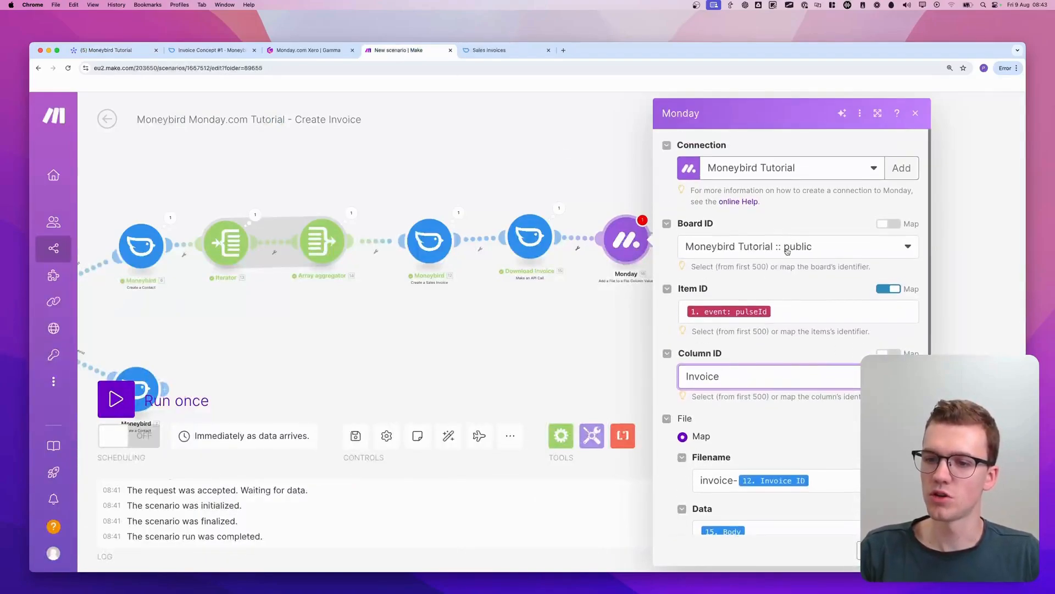
pyautogui.scroll(-1, 771, 238)
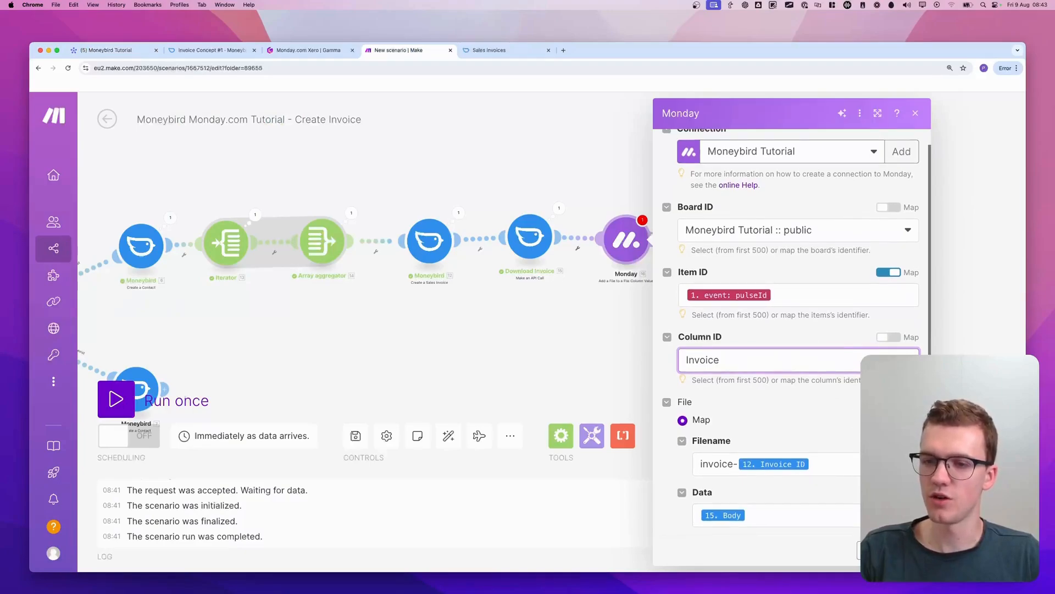
pyautogui.click(908, 550)
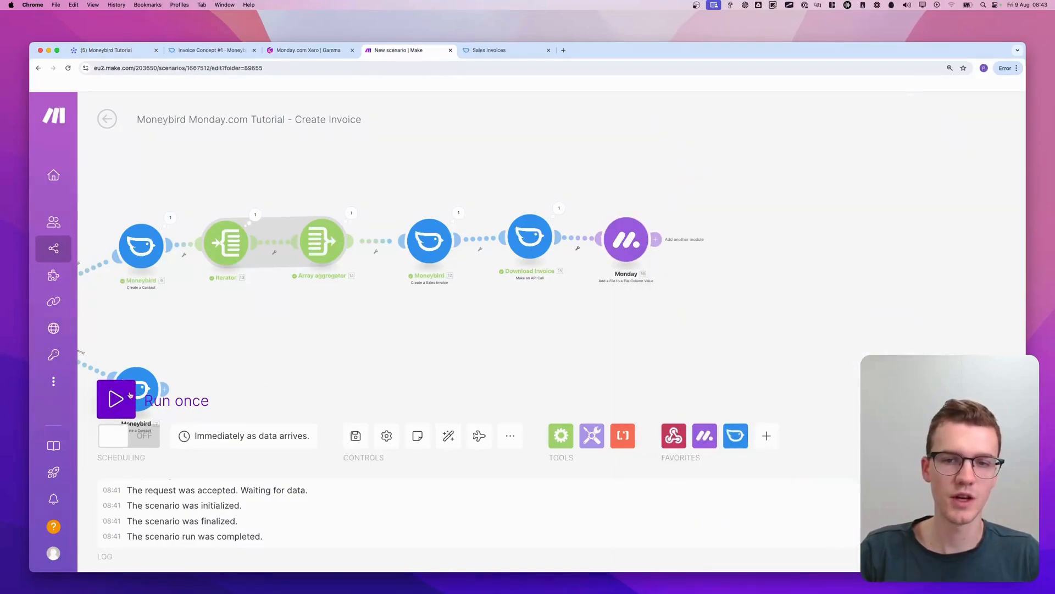
# Copy the Change status to 'Creating' module and attach the copy after the Add a File to a File Column Value module
pyautogui.moveTo(284, 335); pyautogui.dragTo(774, 239)
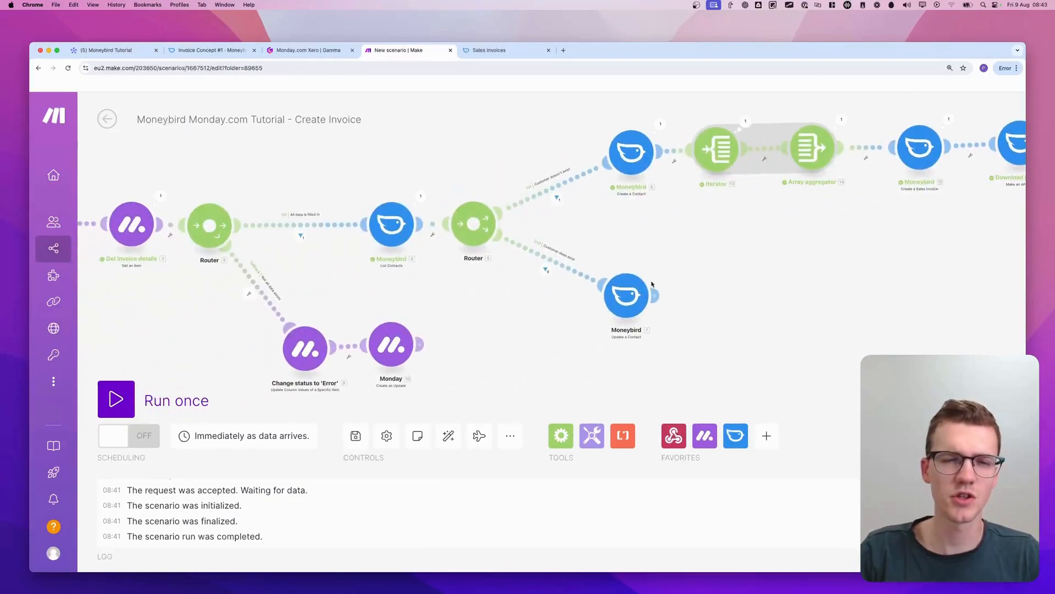
pyautogui.moveTo(347, 294); pyautogui.dragTo(124, 318)
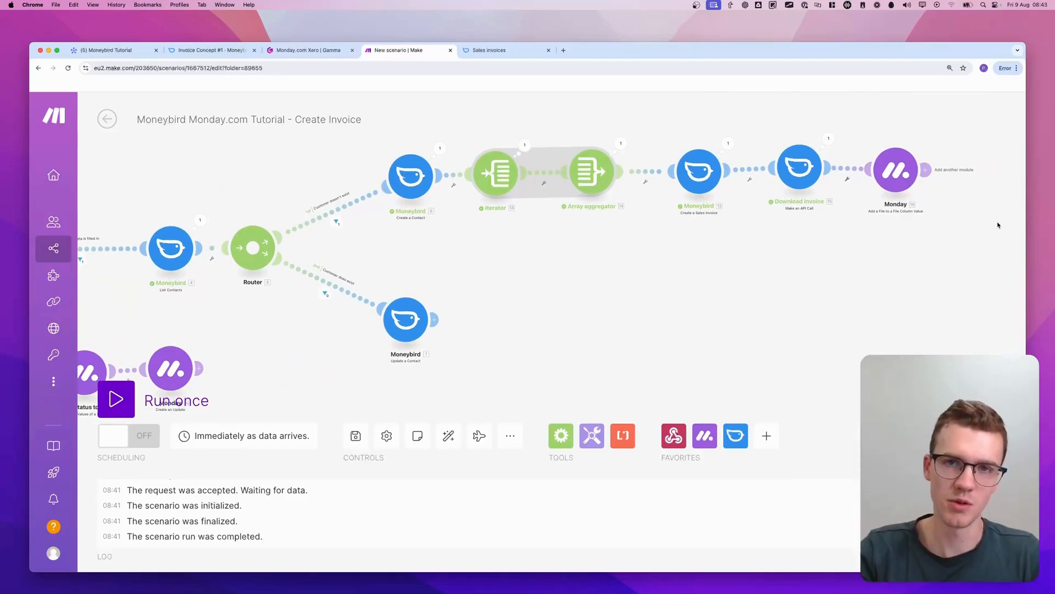
pyautogui.moveTo(768, 264); pyautogui.dragTo(908, 192)
pyautogui.moveTo(337, 259); pyautogui.dragTo(710, 313)
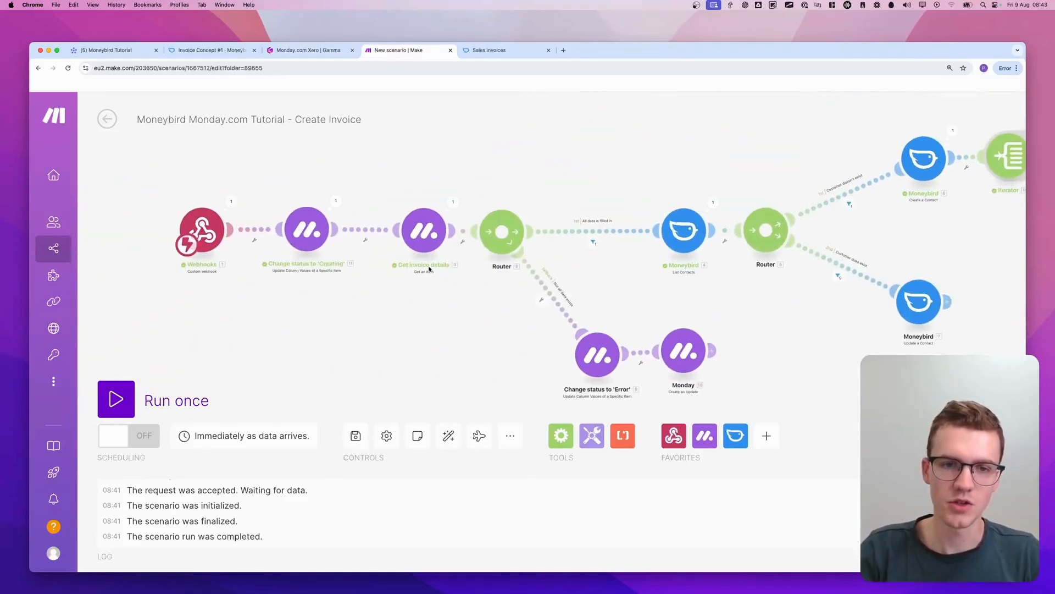
pyautogui.rightClick(301, 231)
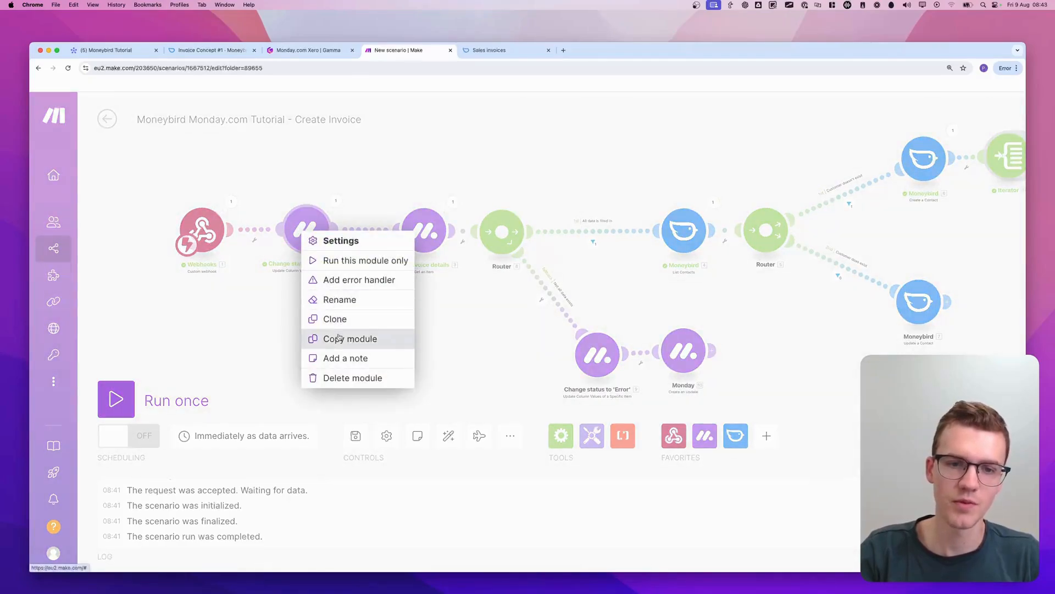
pyautogui.click(350, 338)
pyautogui.hscroll(10, 541, 264)
pyautogui.moveTo(542, 264); pyautogui.dragTo(404, 319)
pyautogui.rightClick(682, 220)
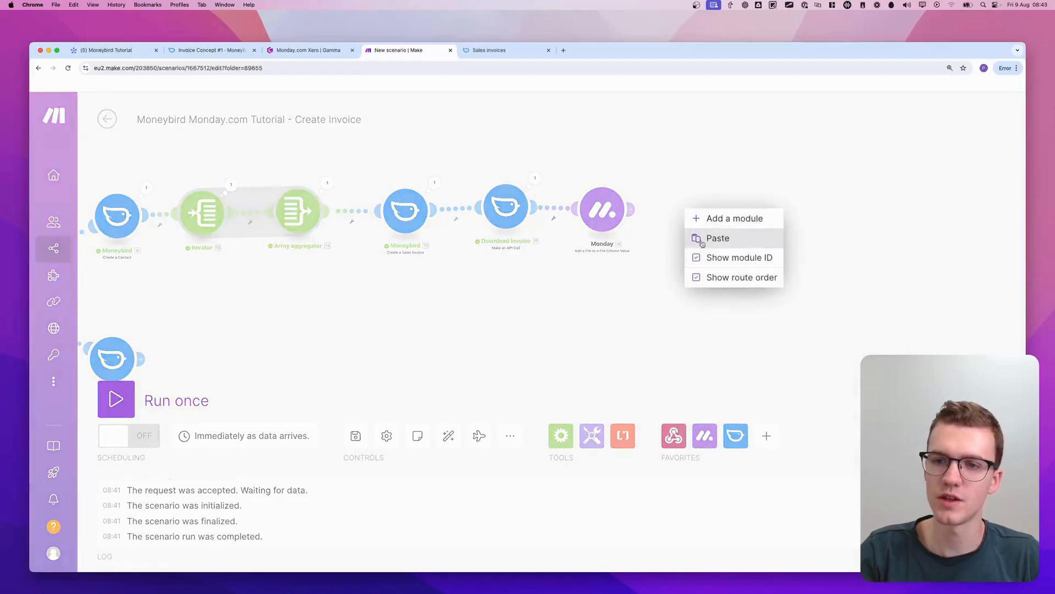
pyautogui.click(703, 239)
pyautogui.scroll(5, 945, 284)
pyautogui.moveTo(920, 276); pyautogui.dragTo(669, 230)
# Rename the copied status module at the end of the scenario to Change status to 'Created'
pyautogui.rightClick(663, 233)
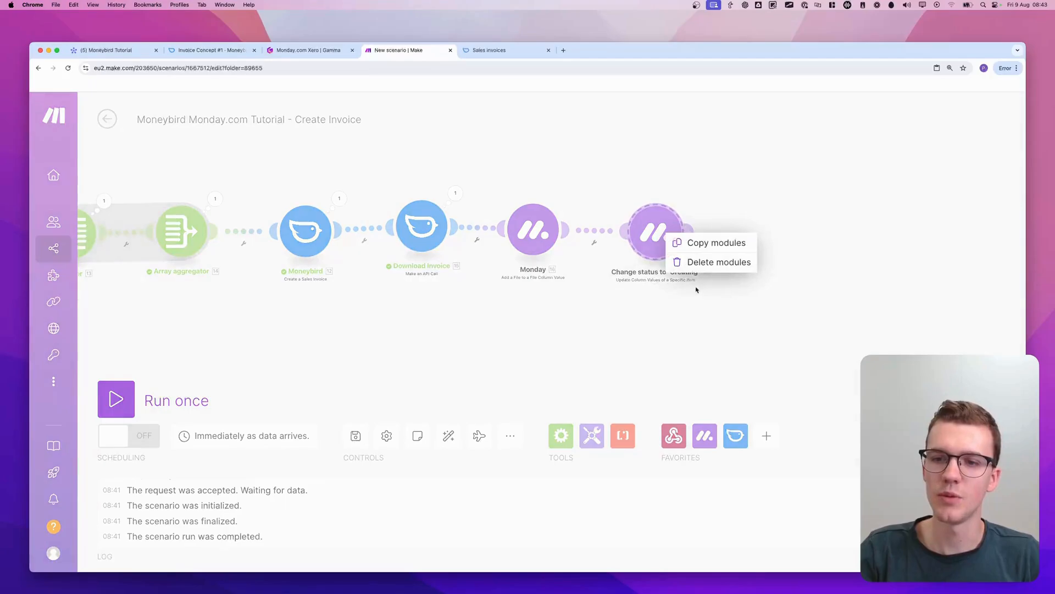
pyautogui.click(651, 187)
pyautogui.rightClick(663, 233)
pyautogui.click(701, 301)
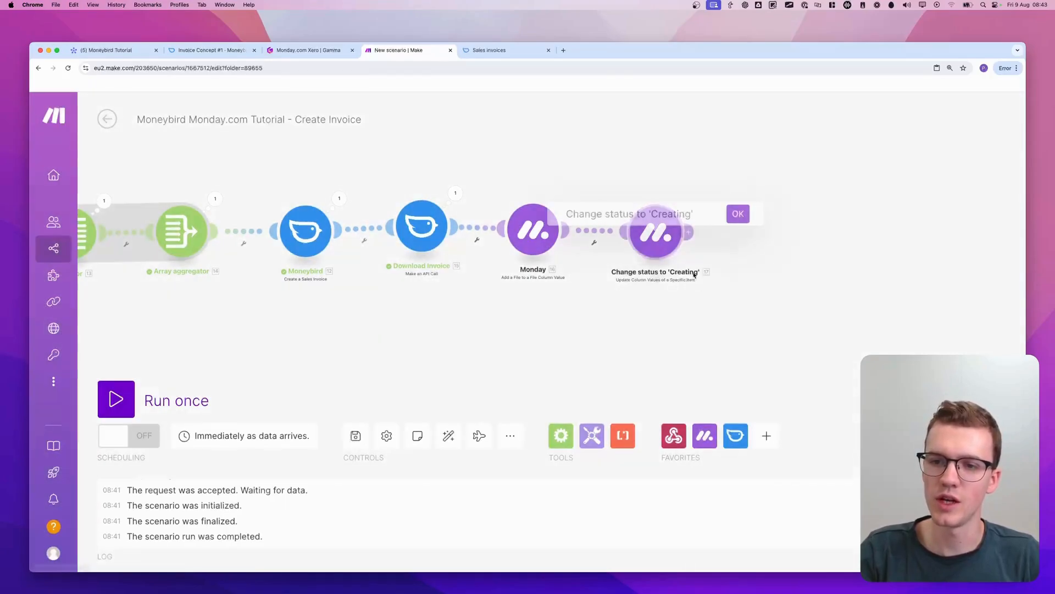
pyautogui.doubleClick(671, 214)
pyautogui.write('Creating')
pyautogui.press('Return')
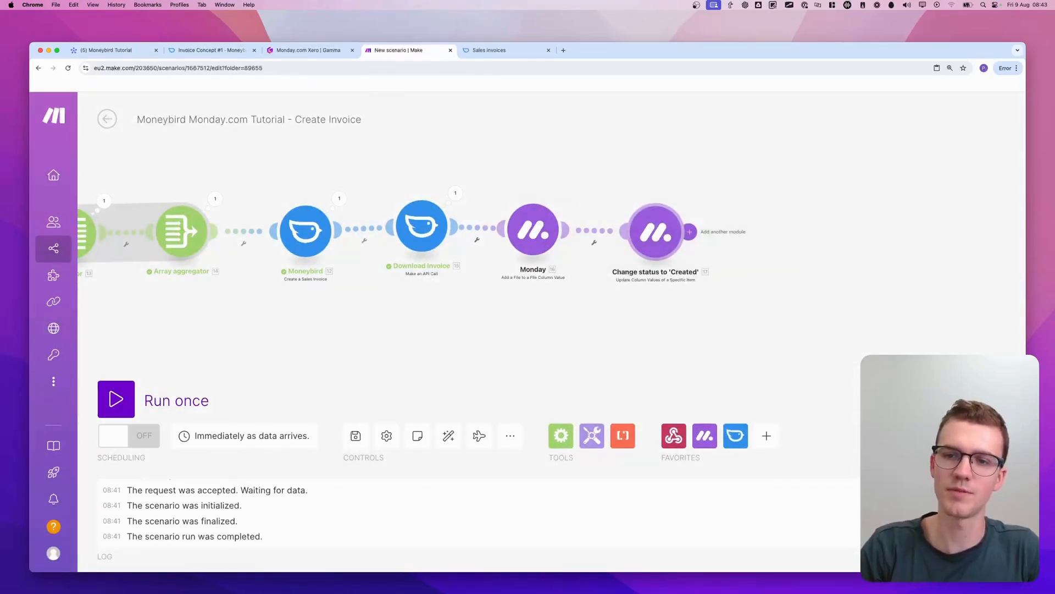
# Set the Status label in the Change status to 'Created' module to Created and save its settings
pyautogui.click(655, 231)
pyautogui.scroll(-5, 786, 286)
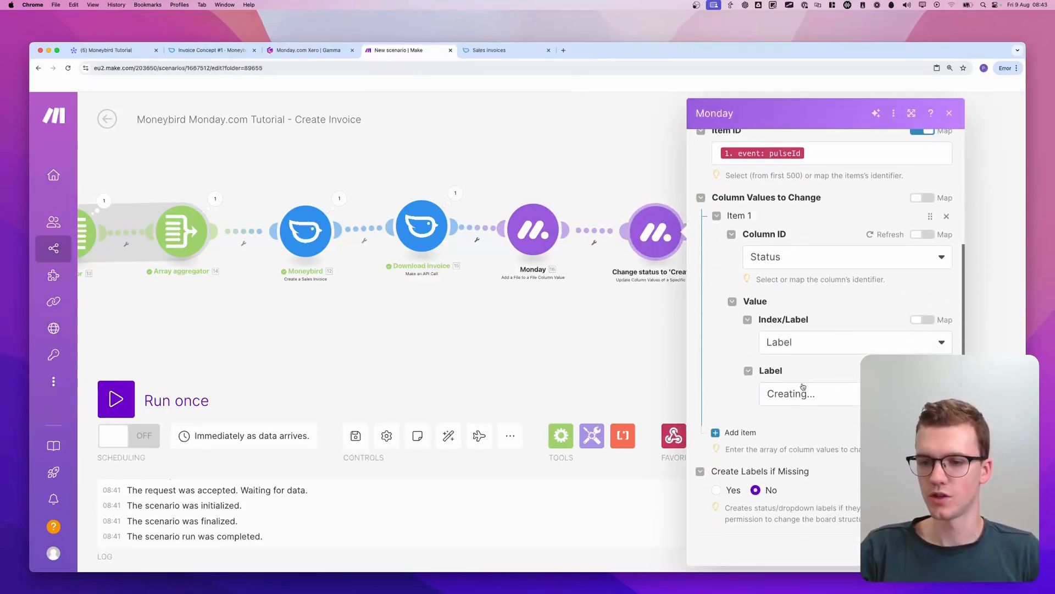
pyautogui.click(803, 388)
pyautogui.scroll(-2, 808, 473)
pyautogui.click(796, 526)
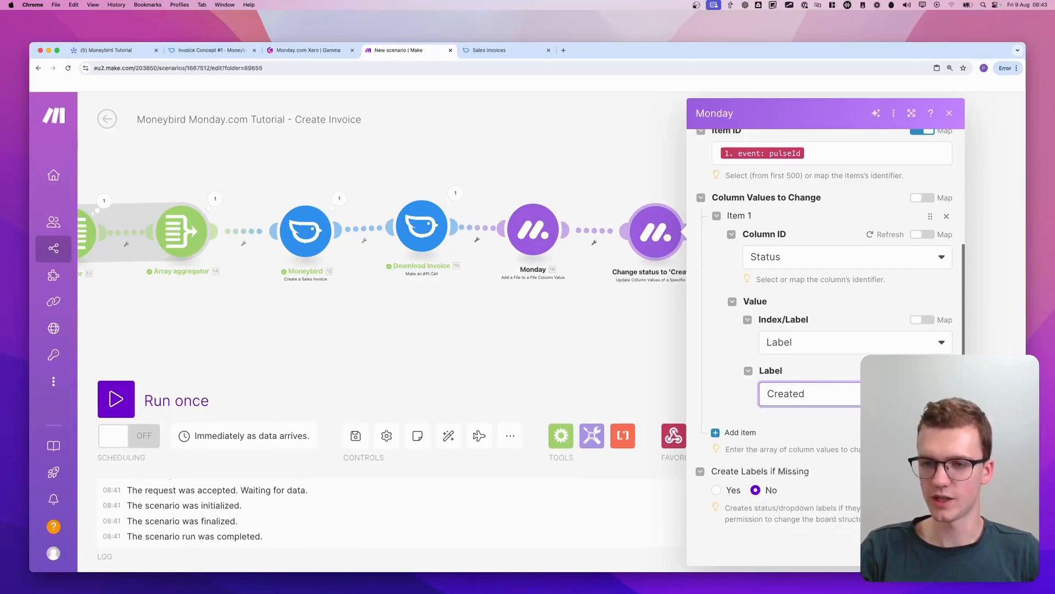
pyautogui.click(937, 548)
# Save the status module's settings, run the scenario once, and switch to the Moneybird Tutorial board on monday.com
pyautogui.scroll(-2, 669, 367)
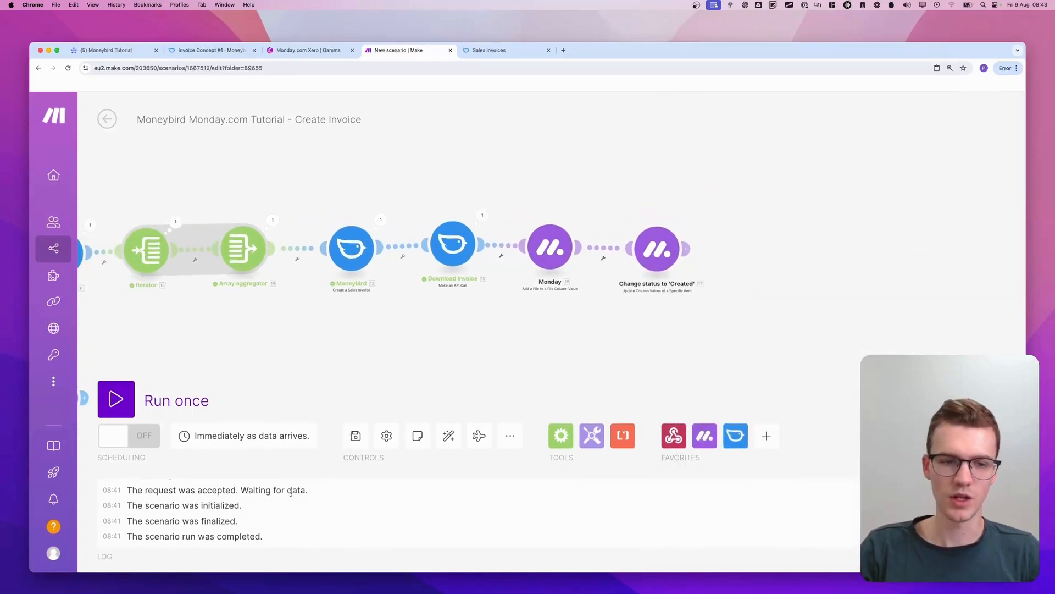
pyautogui.click(137, 393)
pyautogui.click(220, 50)
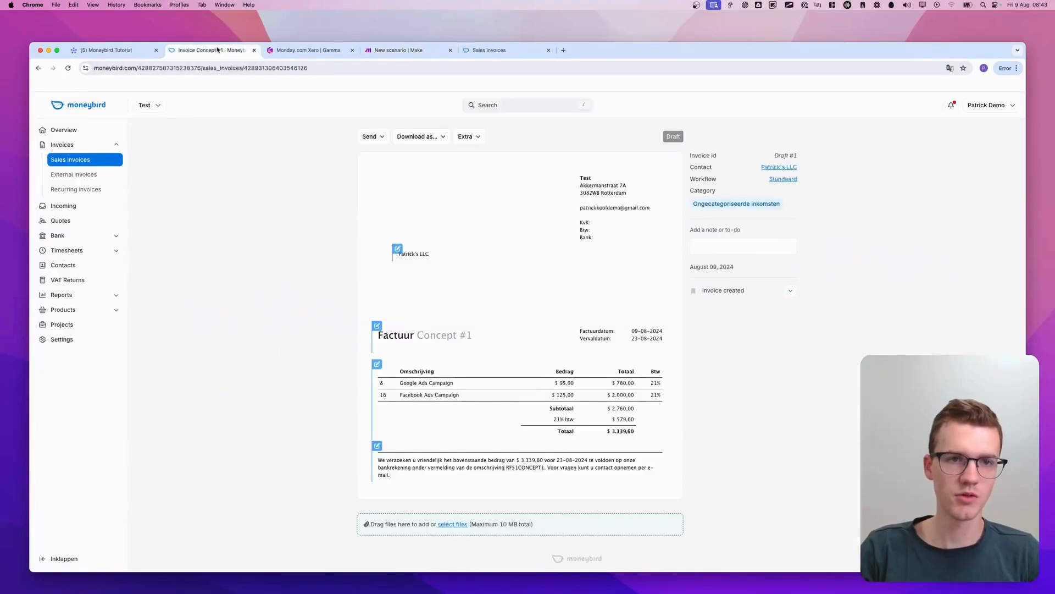
pyautogui.click(289, 50)
pyautogui.click(132, 50)
pyautogui.press('Escape')
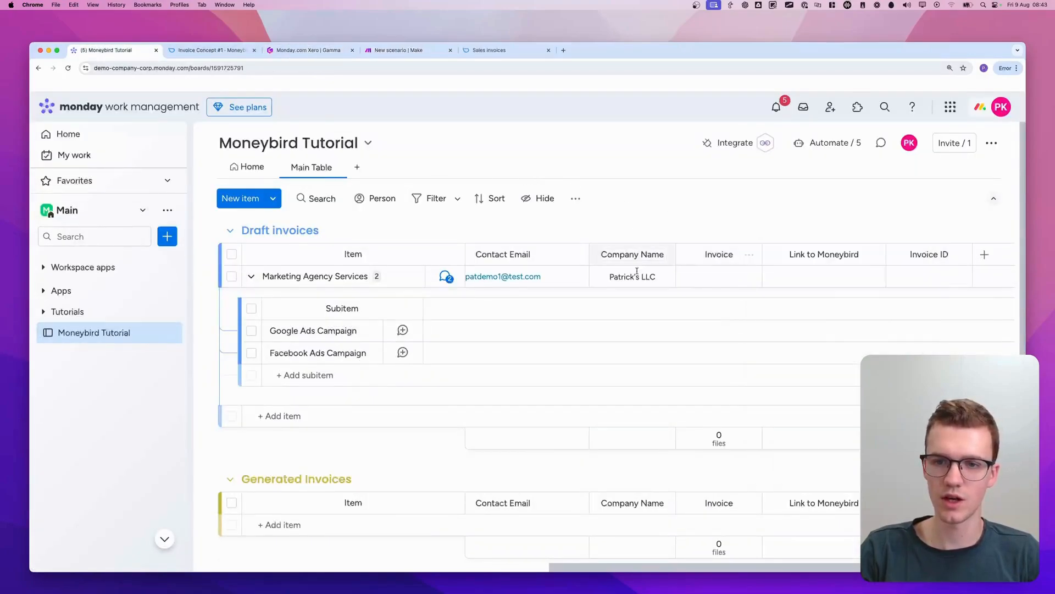
# Try to change the Contact Email of the Marketing Agency Services item to another test address
pyautogui.click(556, 275)
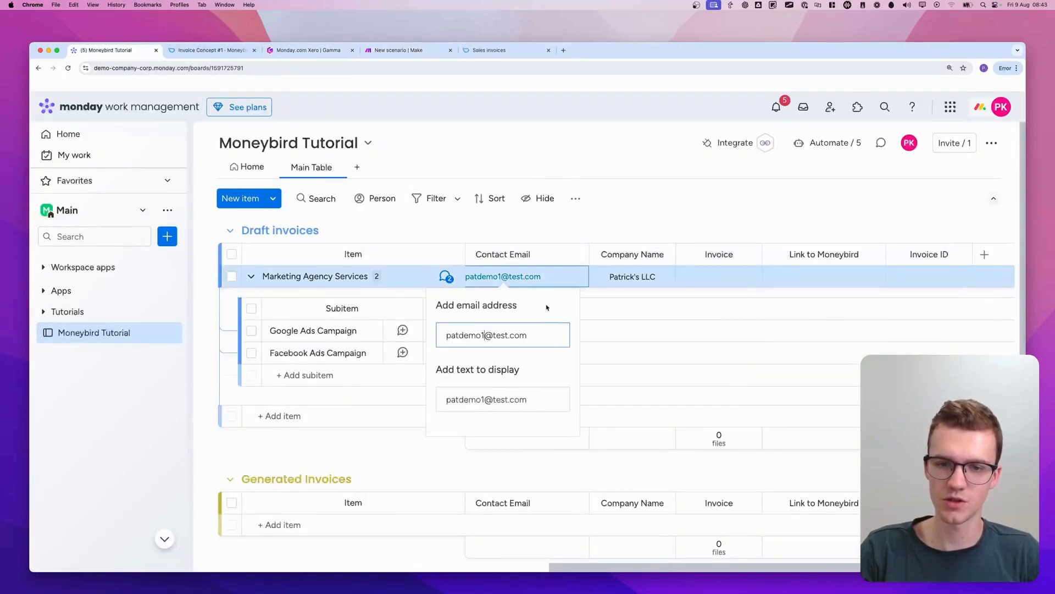
pyautogui.write('2')
pyautogui.press('Return')
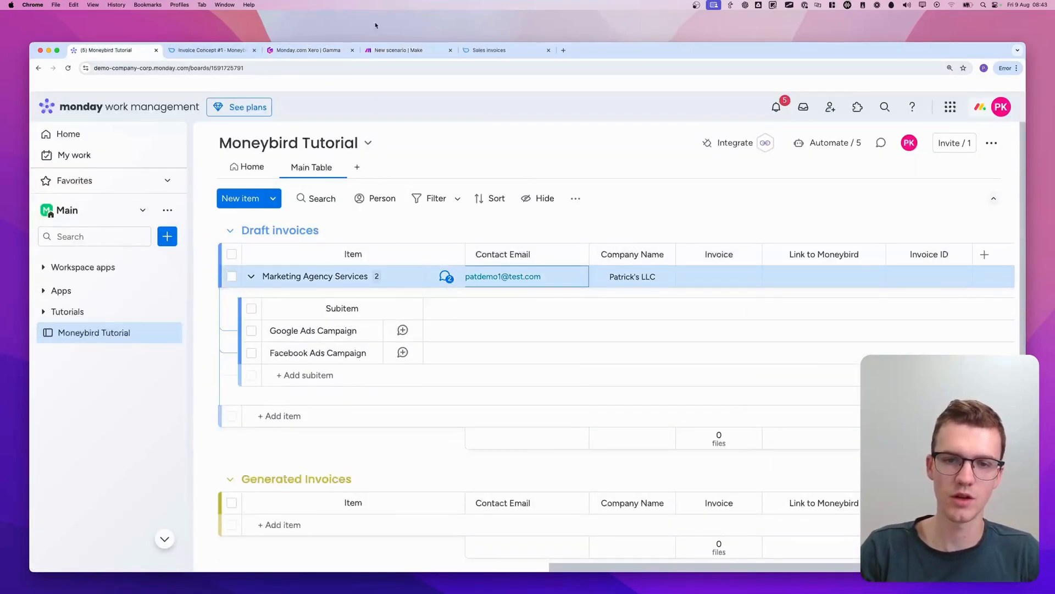
# Trigger Create Invoice for the Marketing Agency Services item and follow the run through the final modules in Make
pyautogui.click(391, 50)
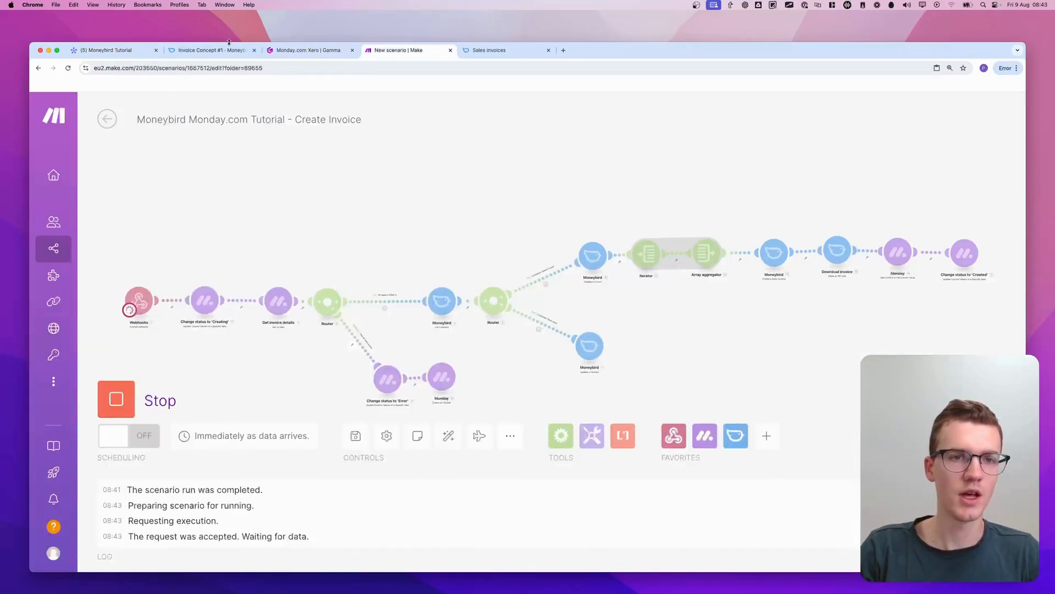
pyautogui.click(110, 50)
pyautogui.hscroll(-5, 604, 275)
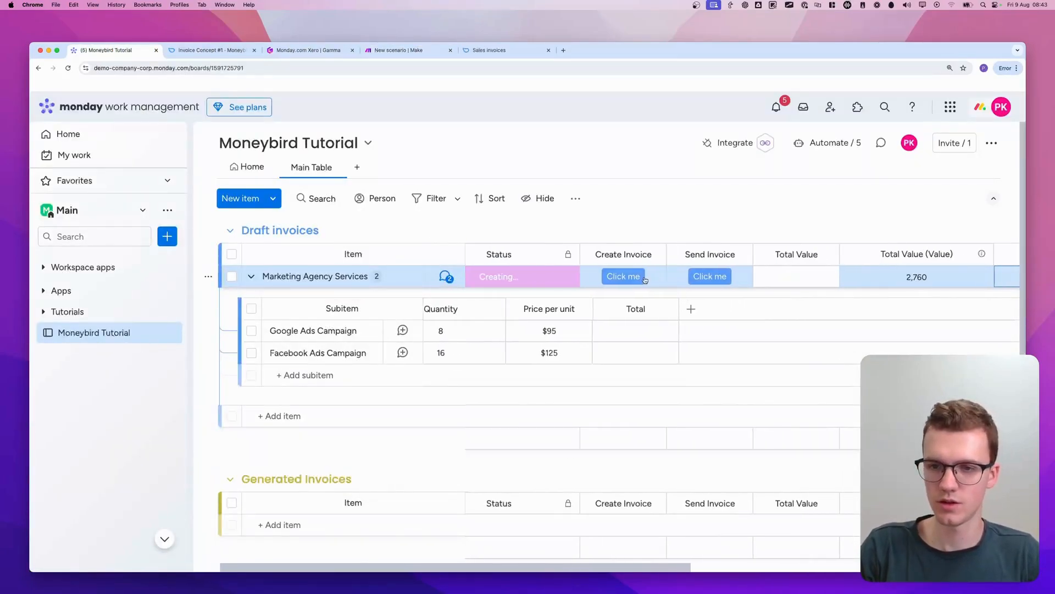
pyautogui.click(372, 52)
pyautogui.hotkey('ctrl', 'a')
pyautogui.moveTo(493, 298); pyautogui.dragTo(594, 349)
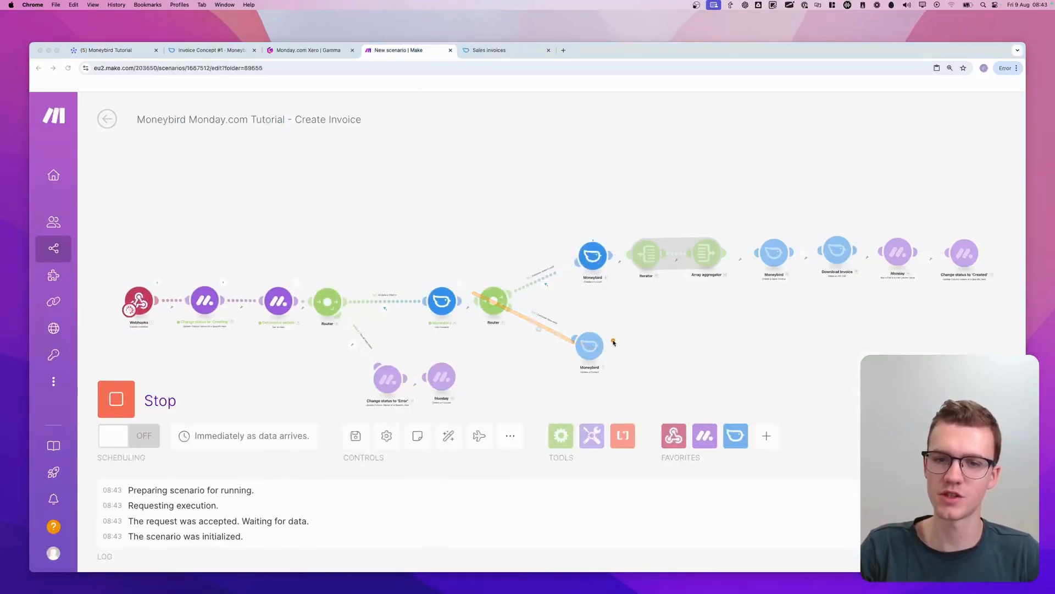
pyautogui.press('Escape')
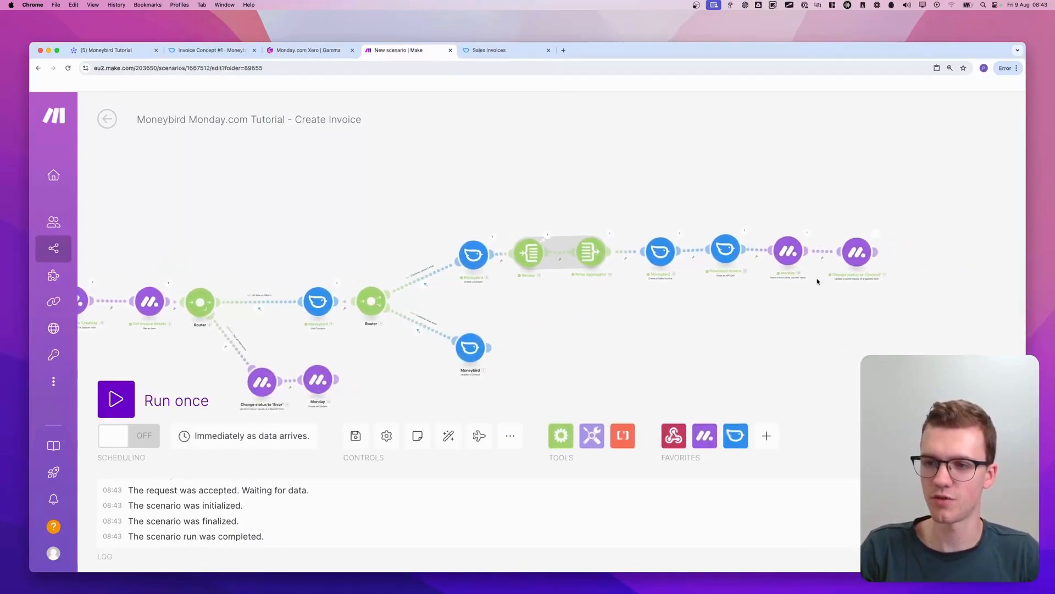
pyautogui.scroll(5, 820, 279)
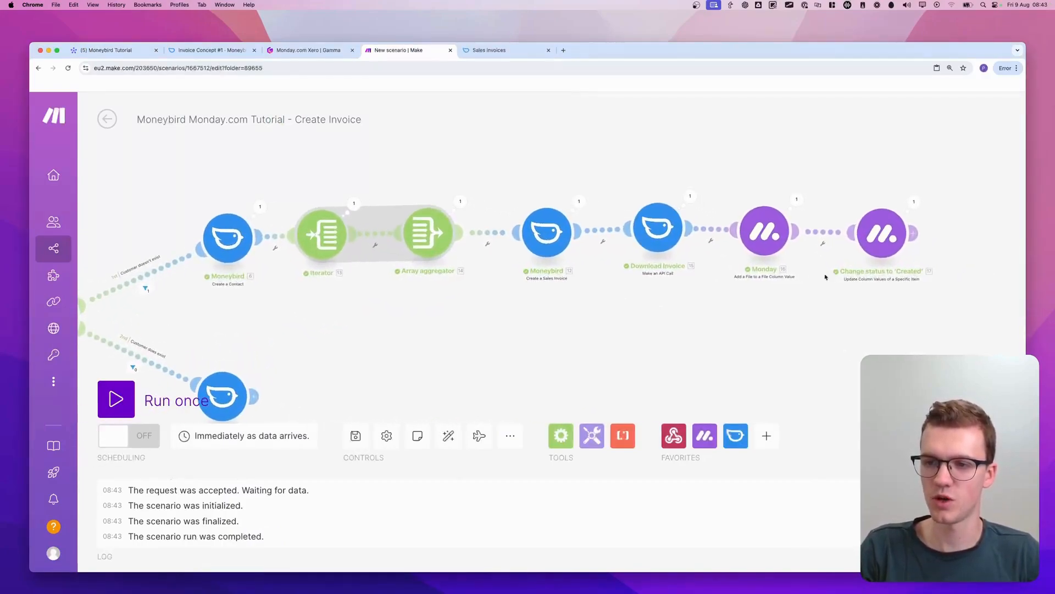
# On the monday.com board, open the uploaded file in the item's Invoice column and check its file name
pyautogui.click(135, 52)
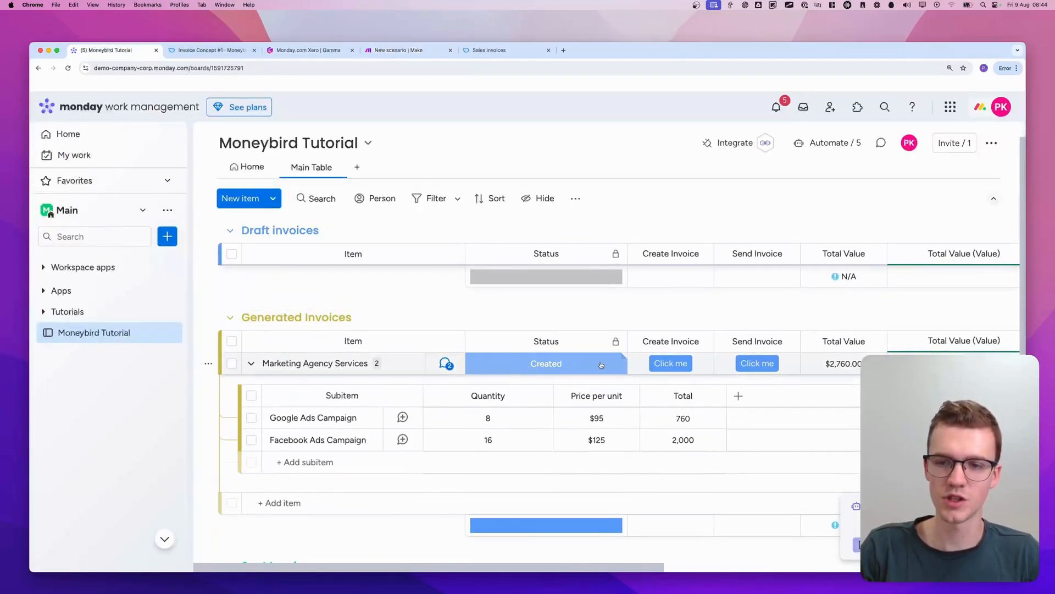
pyautogui.hscroll(10, 571, 366)
pyautogui.hscroll(4, 623, 361)
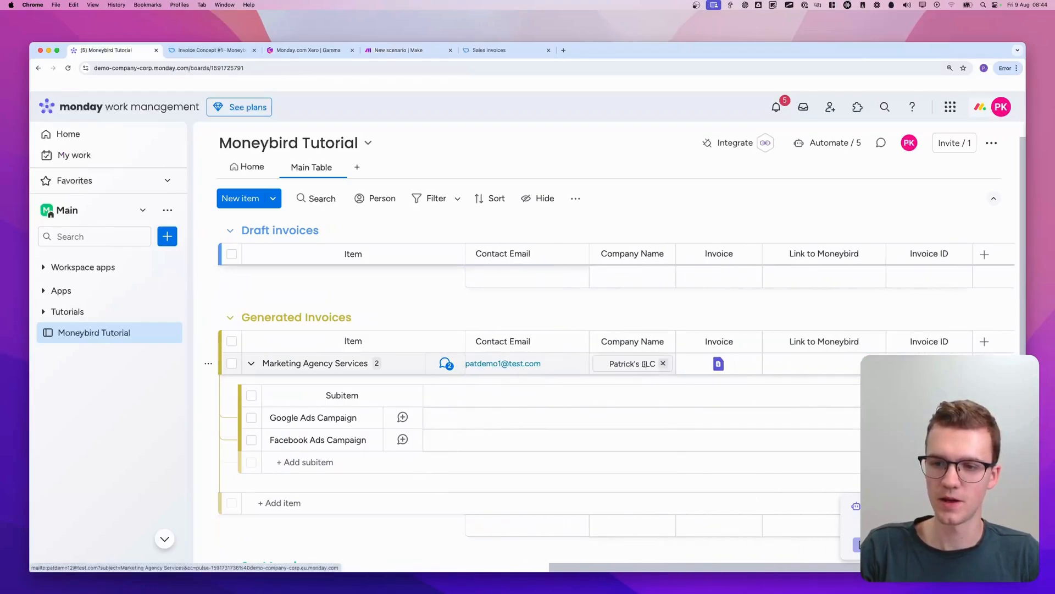
pyautogui.click(719, 364)
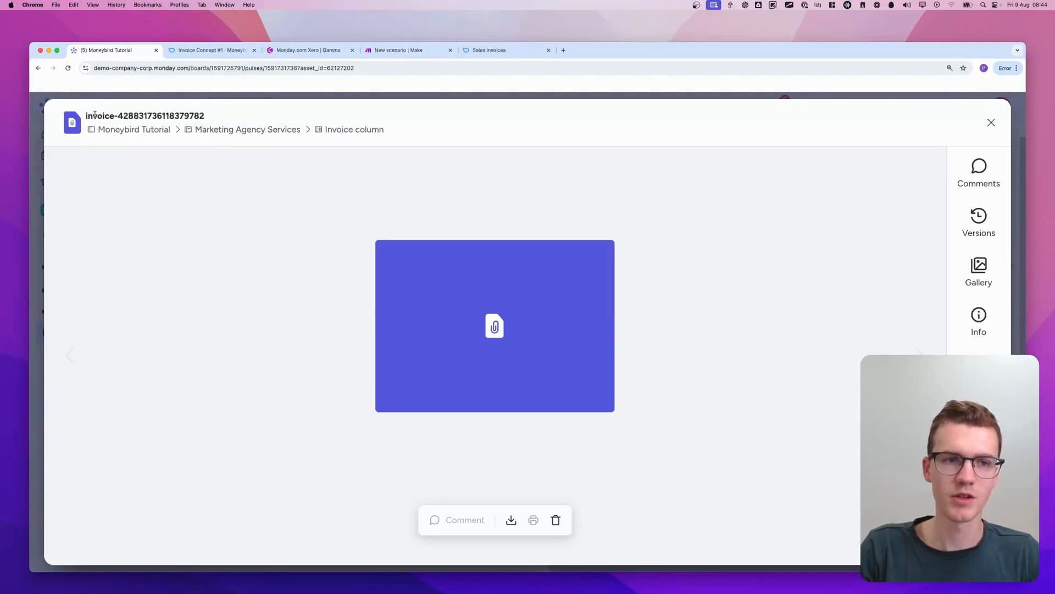
pyautogui.moveTo(94, 116); pyautogui.dragTo(248, 122)
pyautogui.click(250, 123)
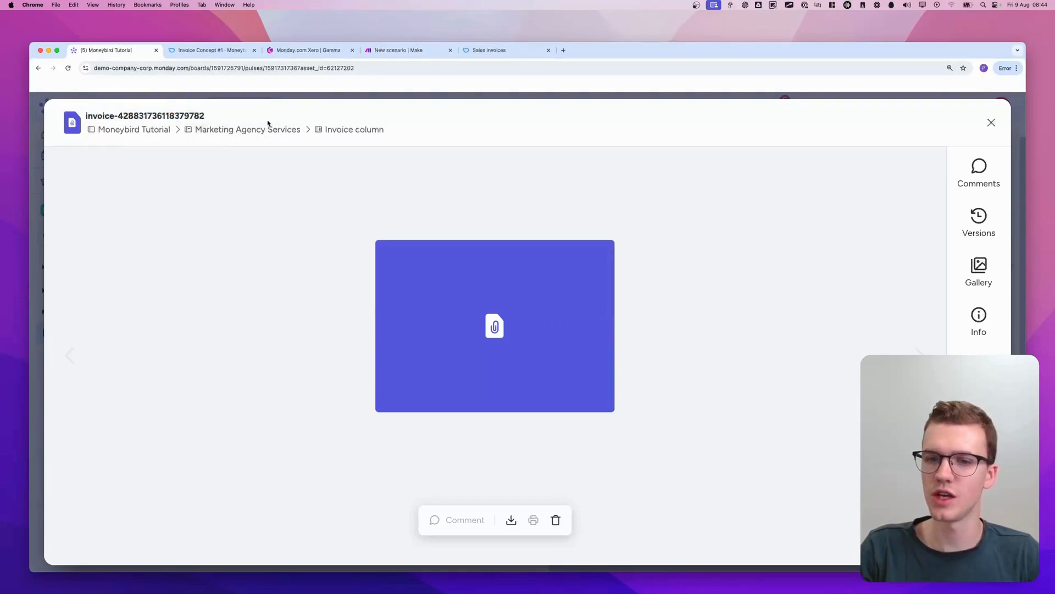
# In Make, append .pdf to the Filename in the Add a File to a File Column Value module and save it
pyautogui.click(308, 50)
pyautogui.click(398, 50)
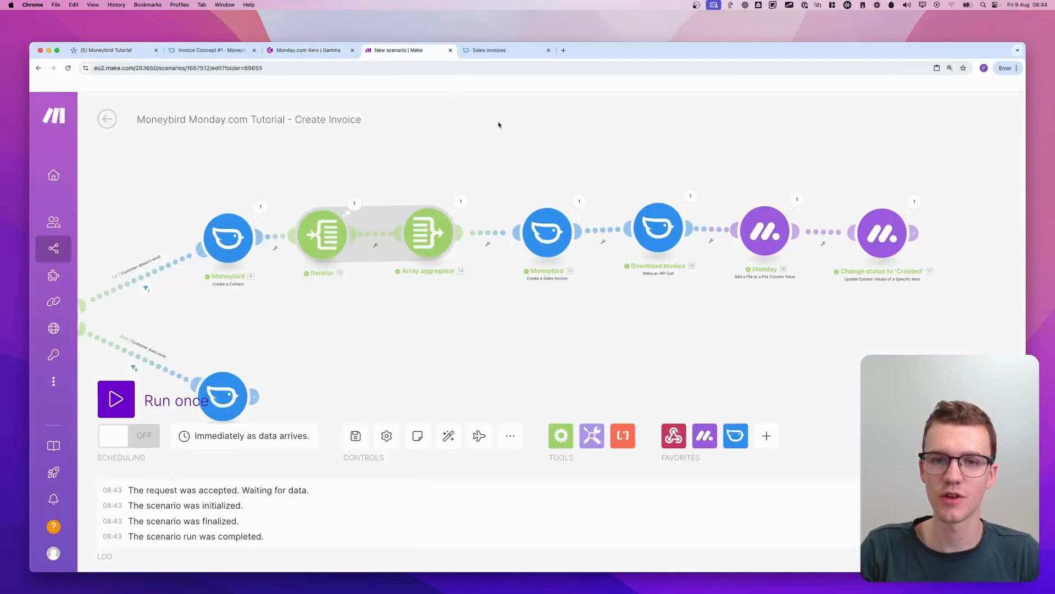
pyautogui.click(772, 239)
pyautogui.scroll(-1, 616, 447)
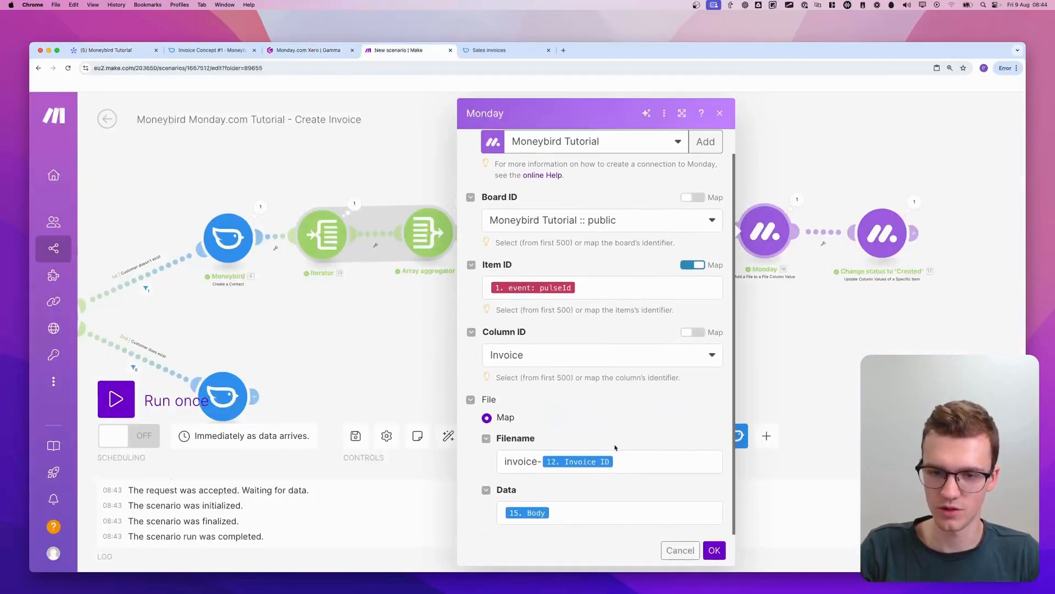
pyautogui.click(657, 458)
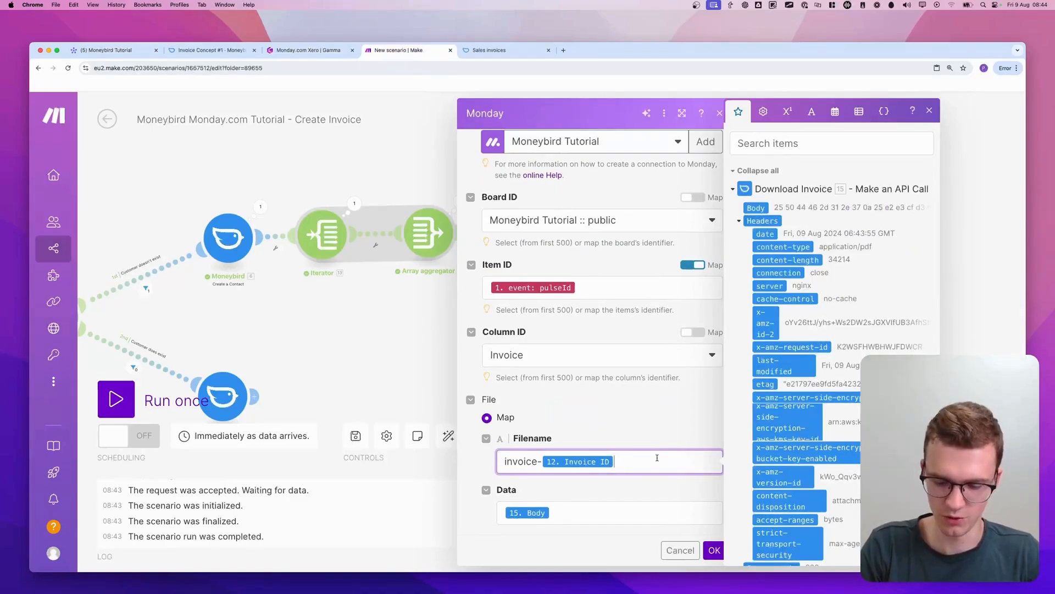
pyautogui.write('.pdf')
pyautogui.click(698, 434)
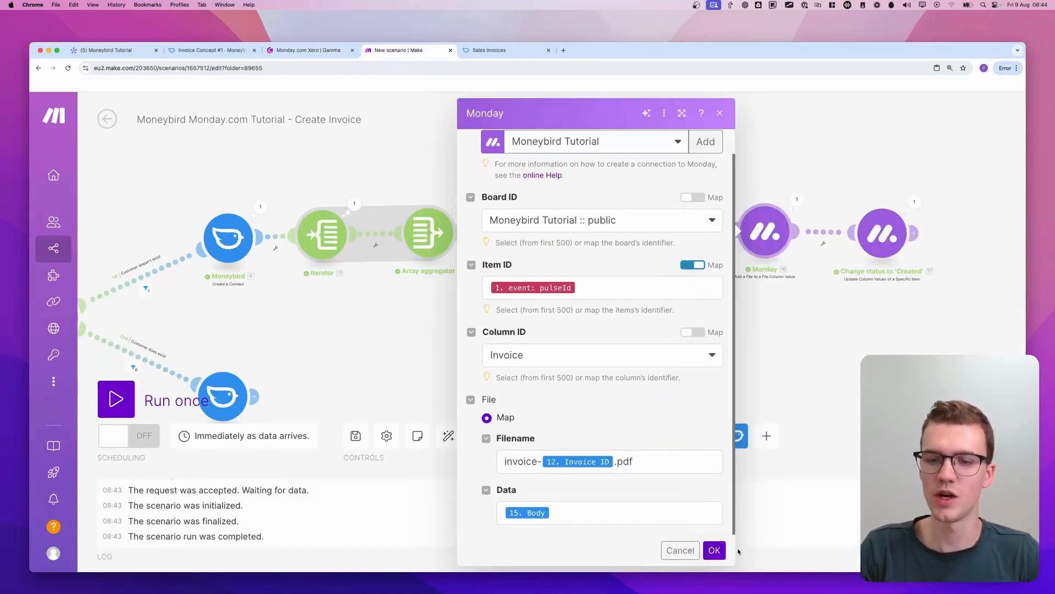
pyautogui.click(715, 550)
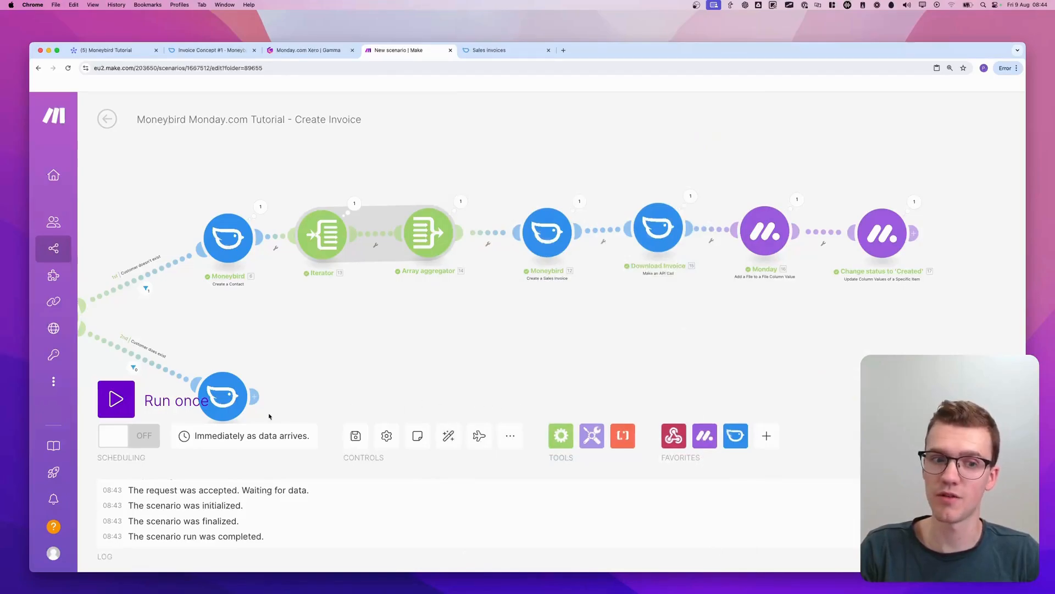
# Run the scenario once more and trigger Create Invoice for the Marketing Agency Services item on the monday.com board
pyautogui.click(116, 399)
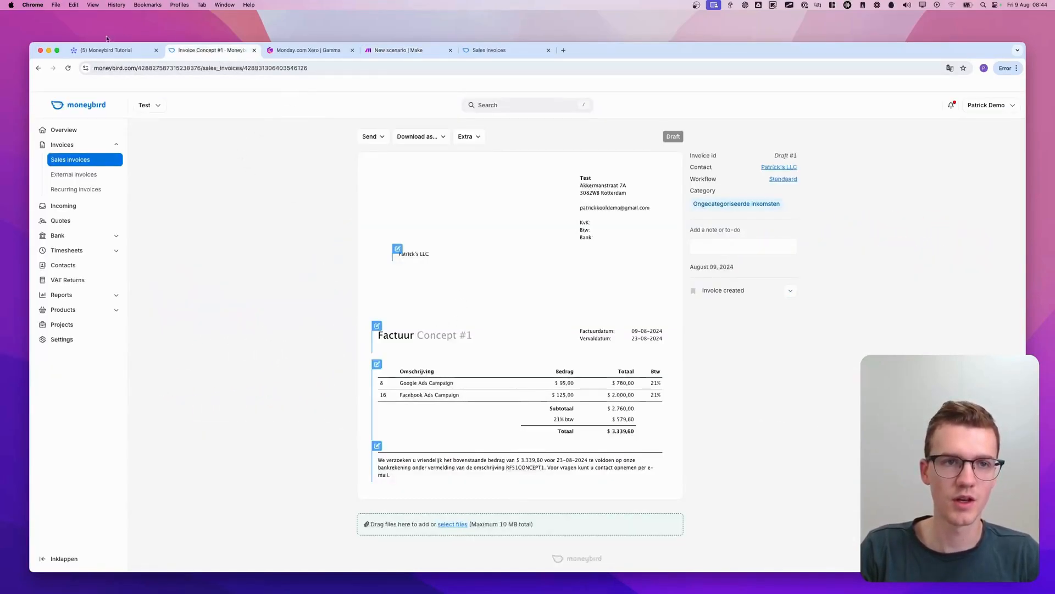
pyautogui.click(106, 50)
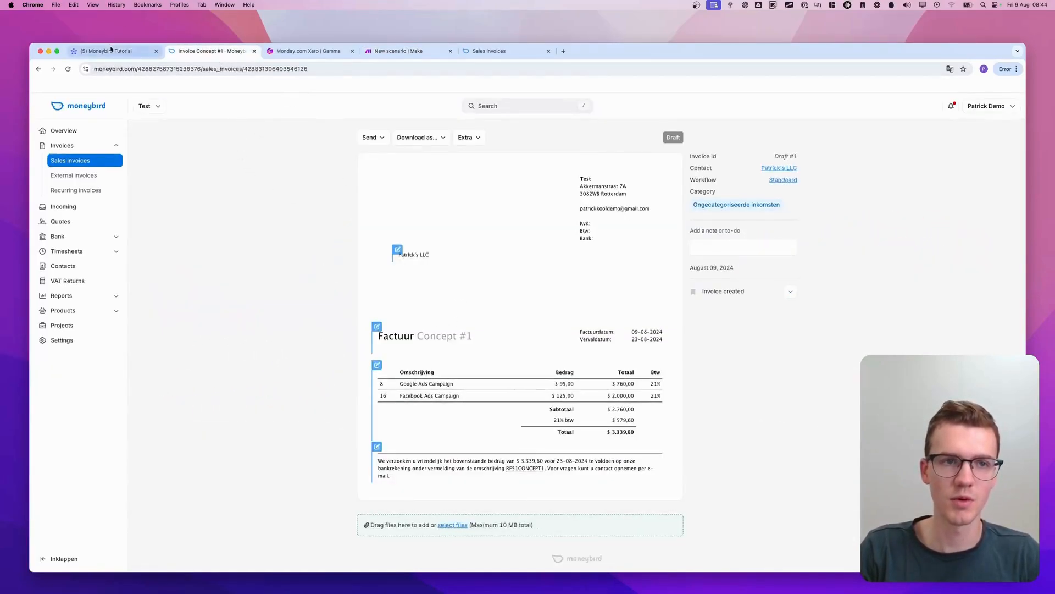
pyautogui.press('Escape')
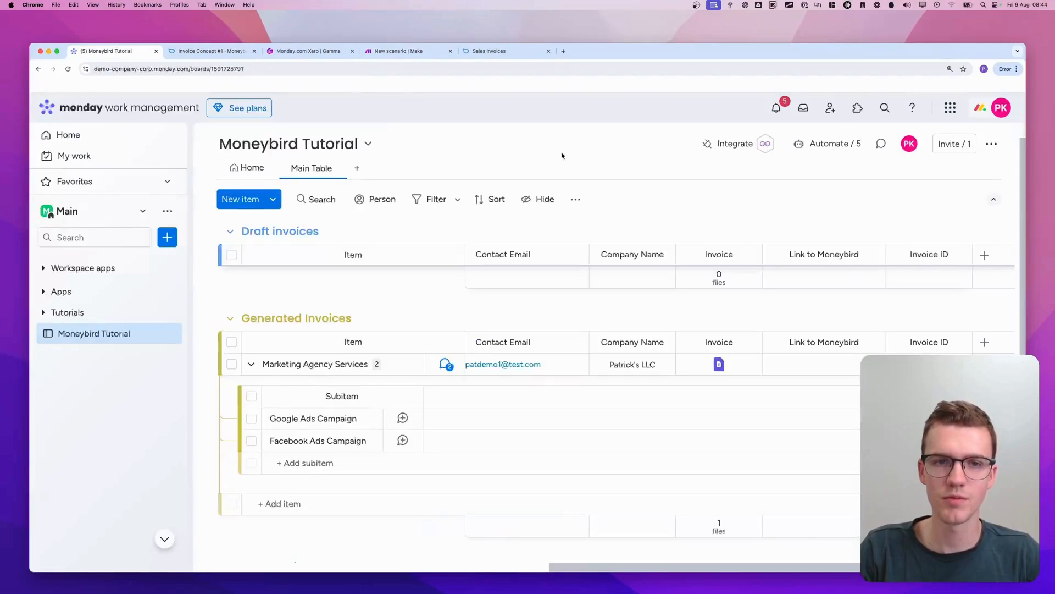
pyautogui.click(556, 364)
pyautogui.click(521, 284)
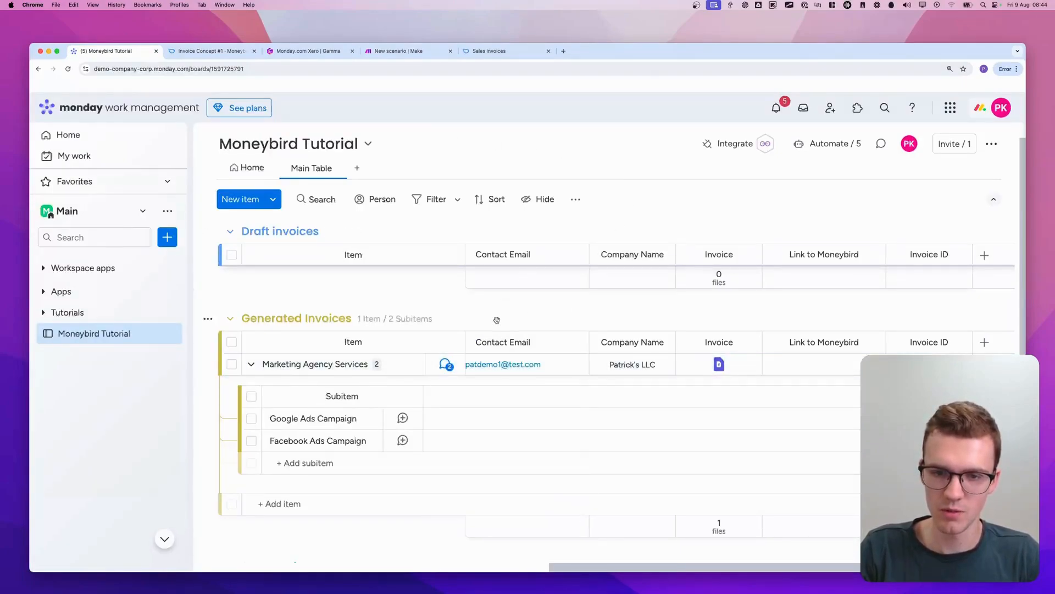
pyautogui.hscroll(-10, 495, 329)
pyautogui.click(677, 365)
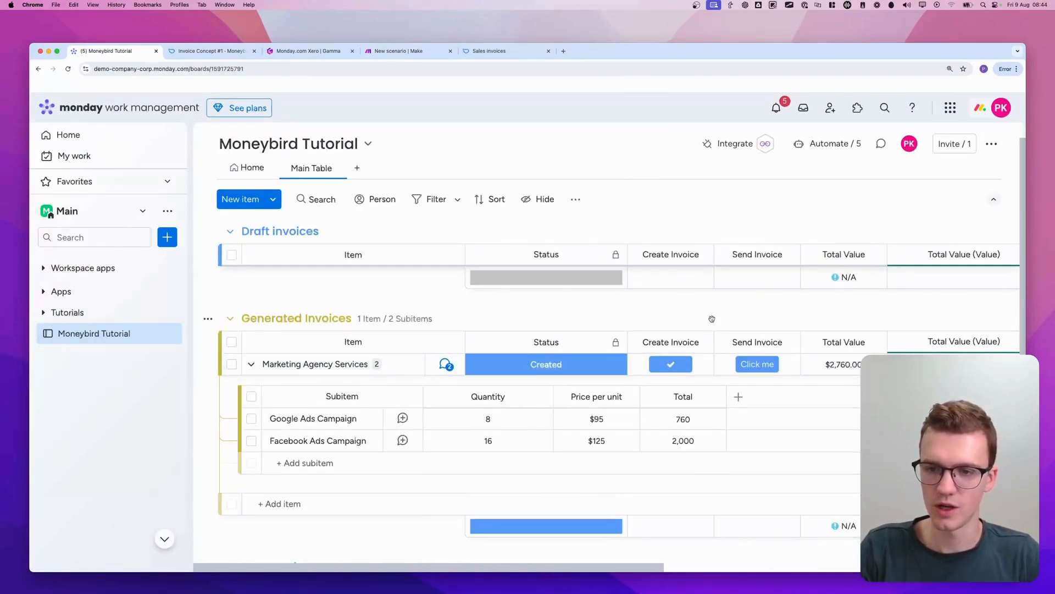
# Remove the old invoice file without an extension from the Marketing Agency Services item's Invoice column
pyautogui.hscroll(10, 712, 319)
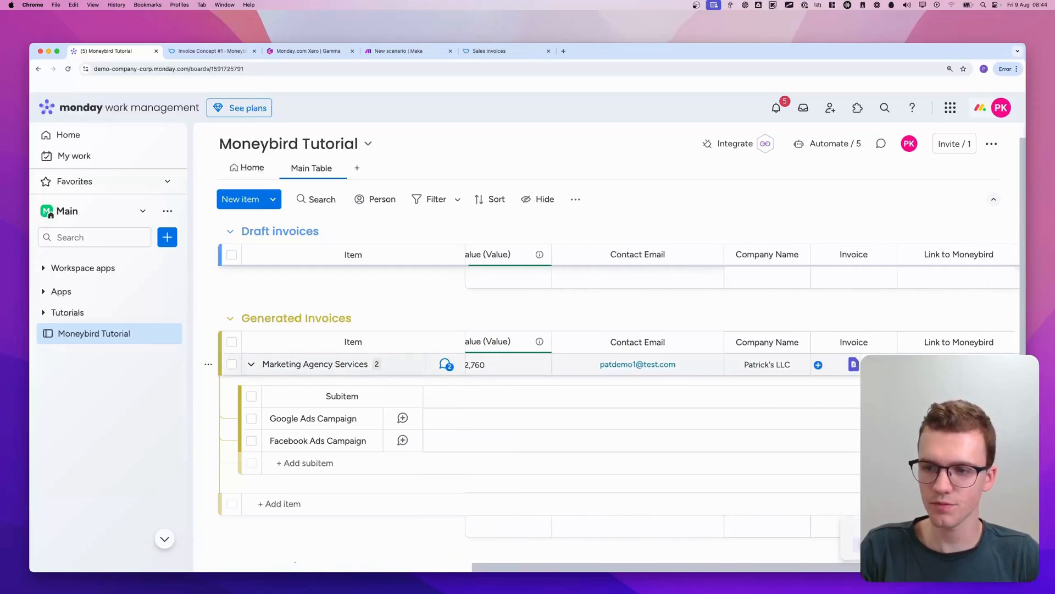
pyautogui.click(818, 364)
pyautogui.scroll(-2, 893, 330)
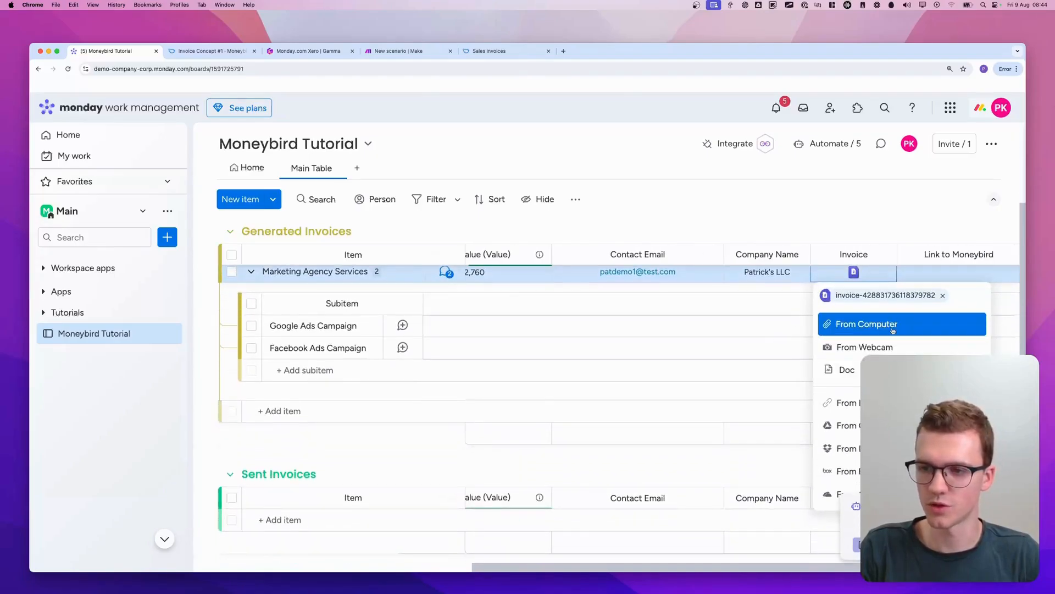
pyautogui.click(943, 295)
pyautogui.click(678, 171)
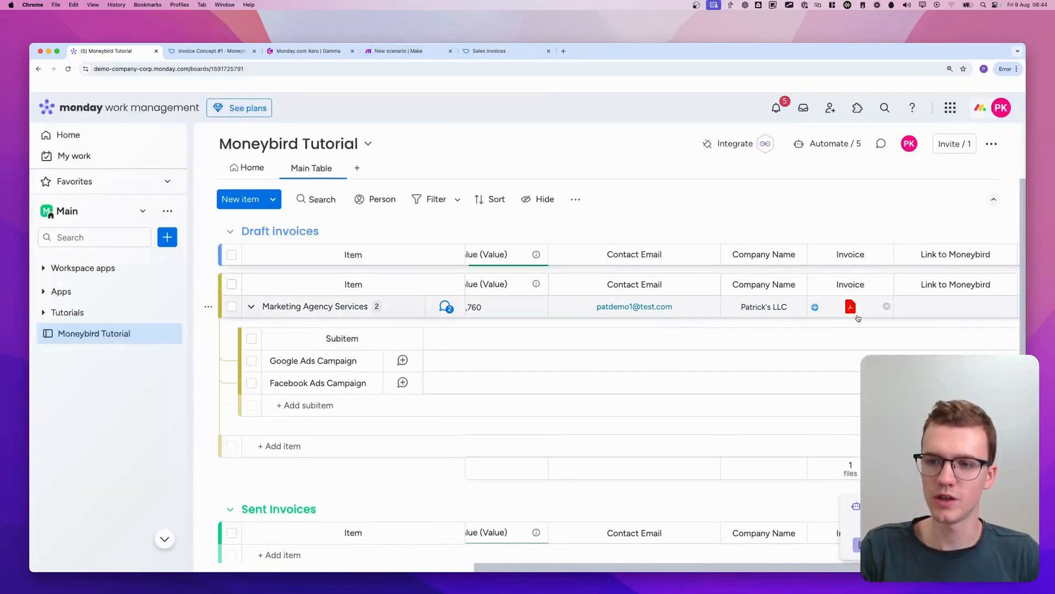
# Open the uploaded PDF in the Invoice column, examine its dates and invoice lines, and return to the board
pyautogui.click(851, 308)
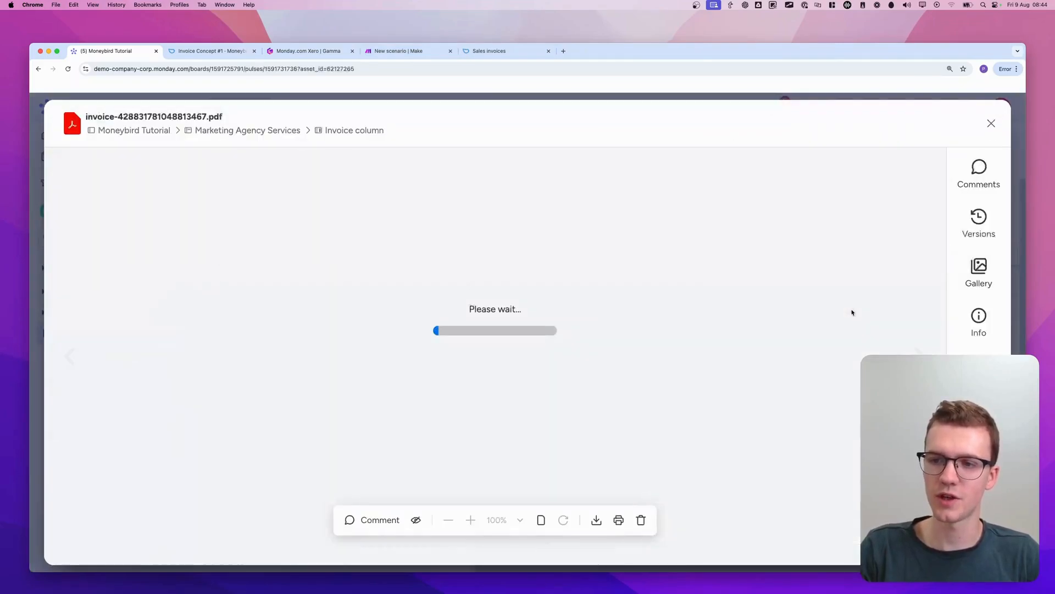
pyautogui.scroll(-10, 647, 353)
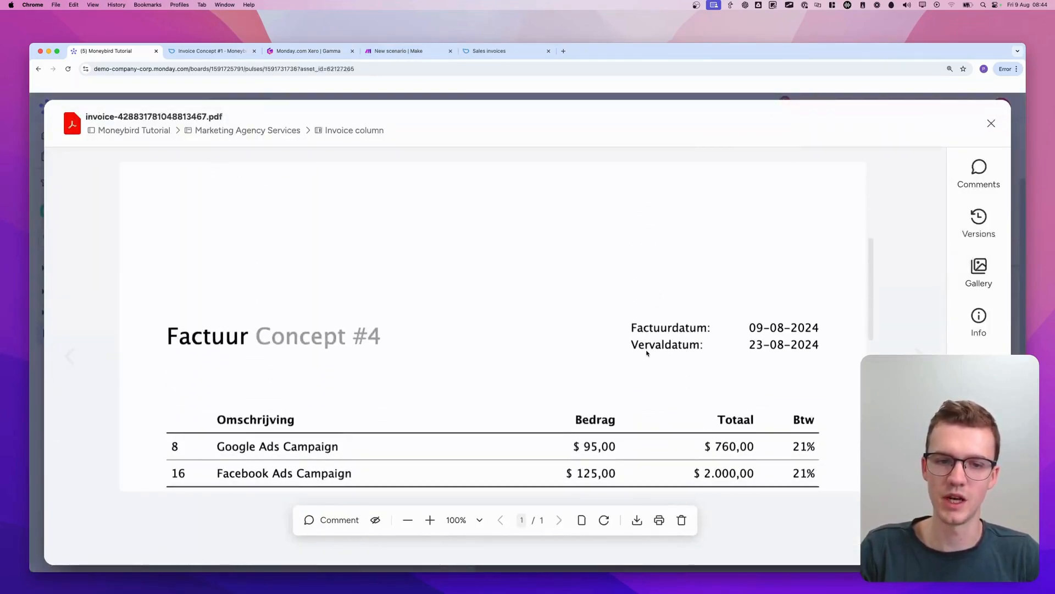
pyautogui.scroll(-5, 647, 353)
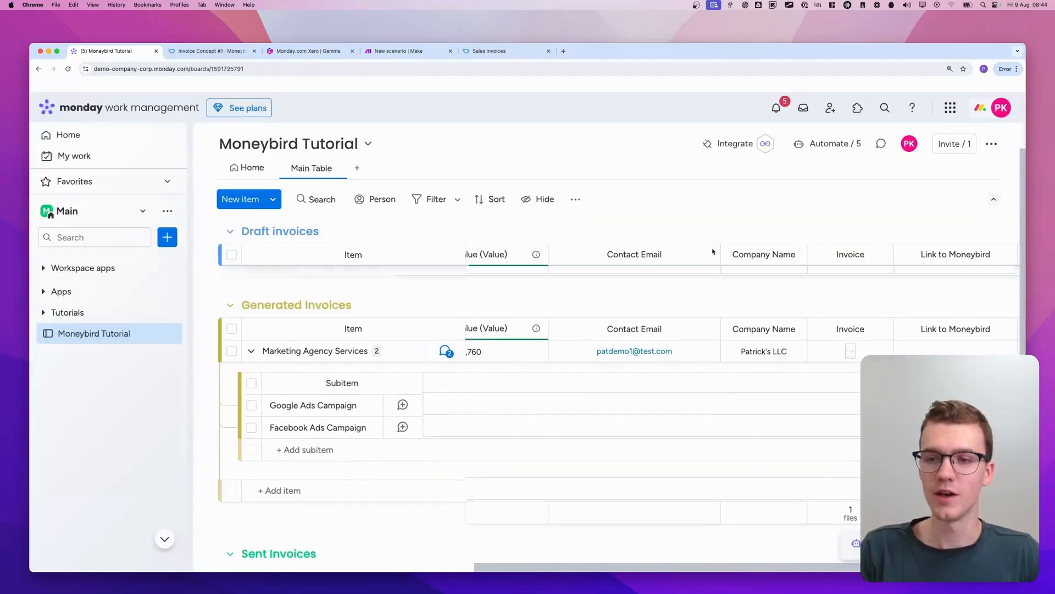
# Switch to the Make scenario and copy the modules from the Iterator through Change status to 'Created' on the customer-doesn't-exist route
pyautogui.click(387, 51)
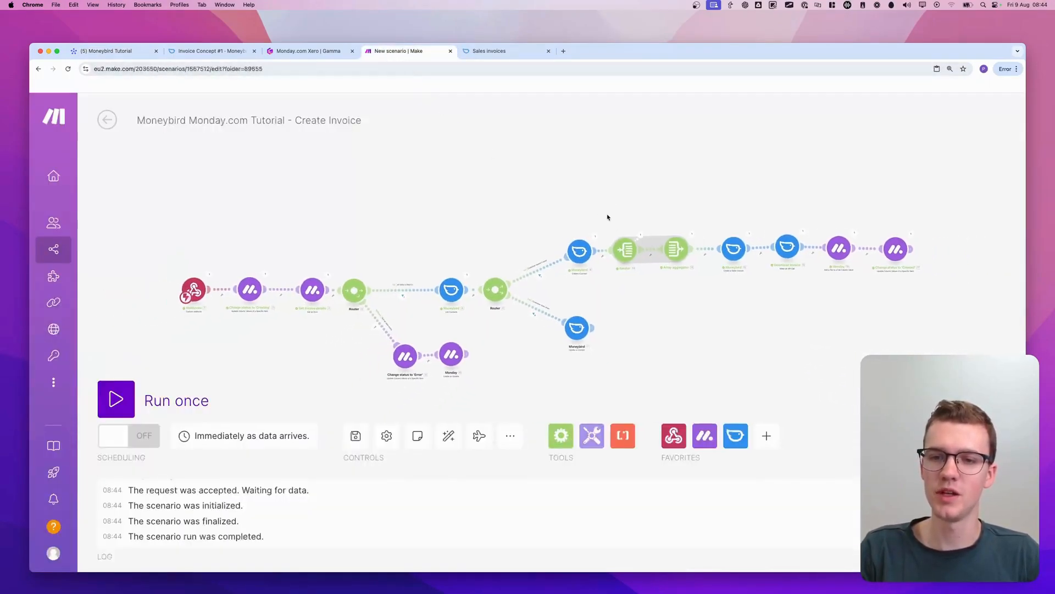
pyautogui.moveTo(610, 218); pyautogui.dragTo(962, 297)
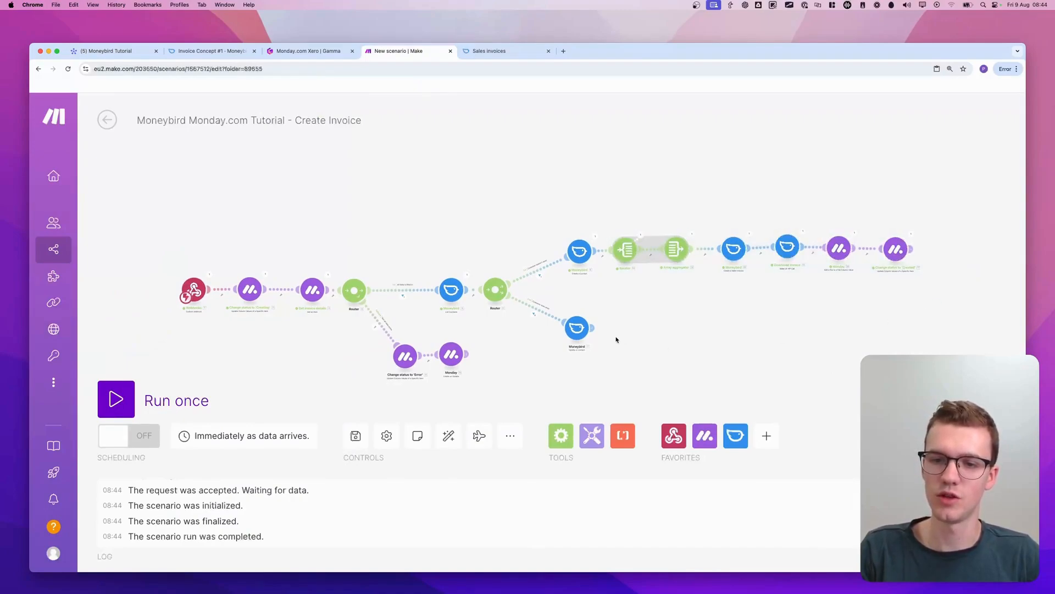
pyautogui.scroll(3, 616, 339)
pyautogui.moveTo(617, 341); pyautogui.dragTo(490, 316)
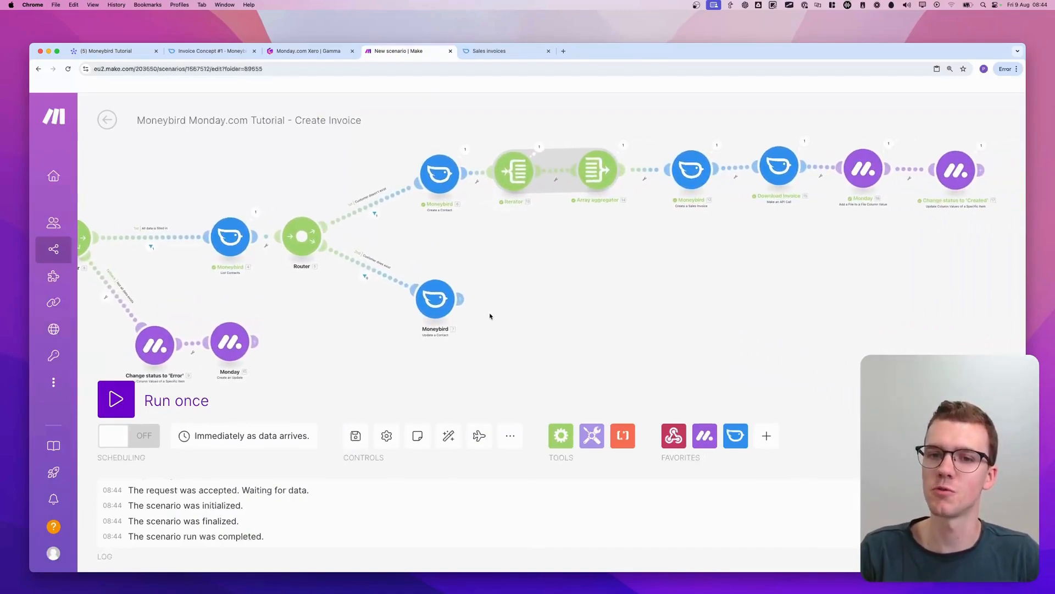
pyautogui.scroll(2, 489, 316)
pyautogui.scroll(-1, 490, 317)
pyautogui.moveTo(481, 263); pyautogui.dragTo(391, 281)
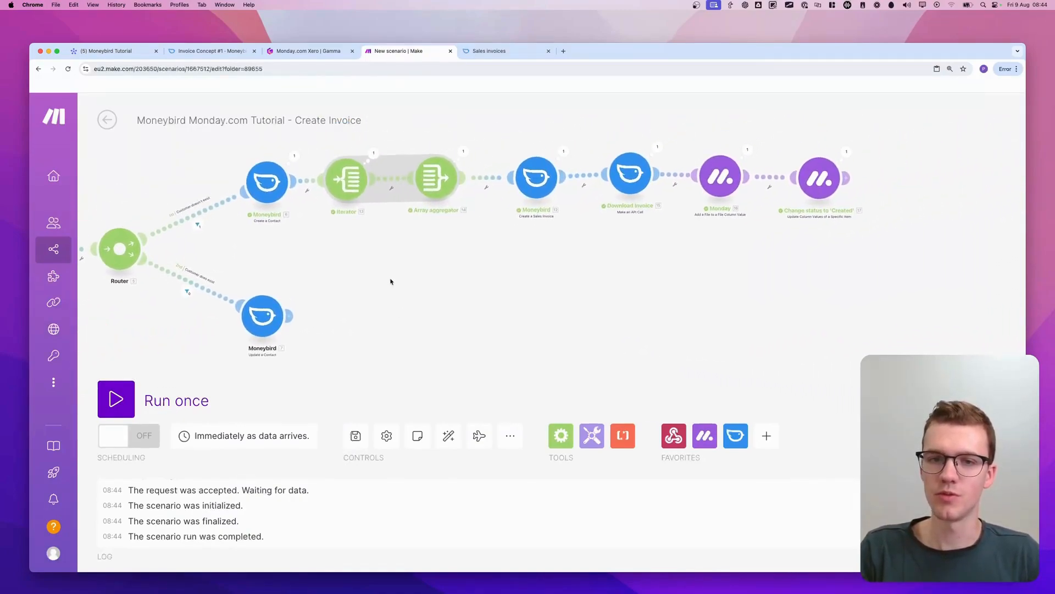
pyautogui.moveTo(314, 239); pyautogui.dragTo(965, 134)
pyautogui.rightClick(722, 179)
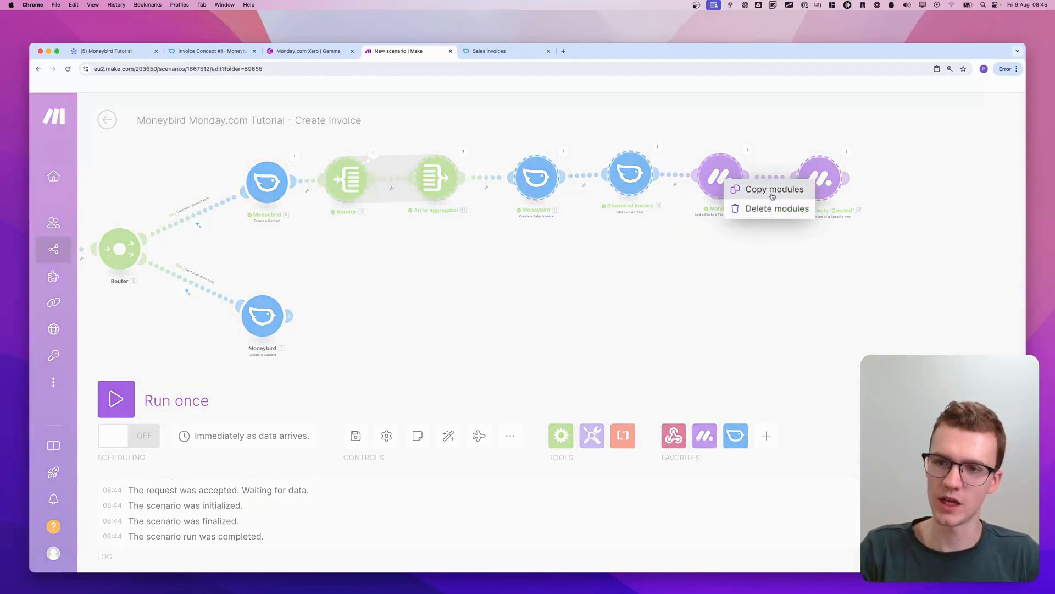
pyautogui.click(739, 189)
# Paste the copied modules below the original route and connect the Update a Contact module to the pasted Iterator
pyautogui.rightClick(334, 314)
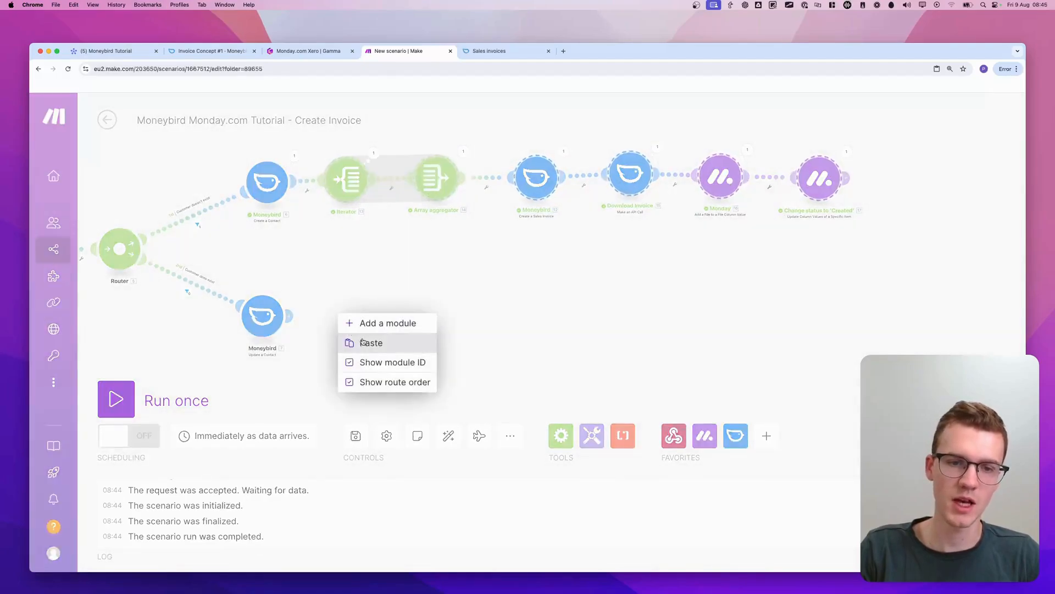
pyautogui.click(362, 342)
pyautogui.moveTo(559, 369); pyautogui.dragTo(712, 348)
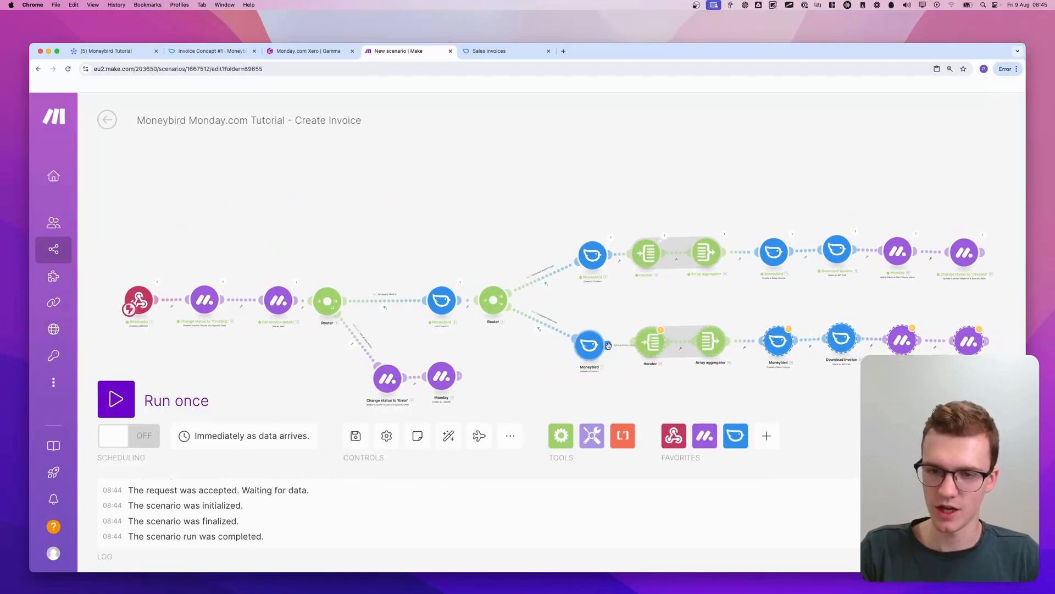
pyautogui.moveTo(608, 346); pyautogui.dragTo(641, 343)
# In the copied Create a Sales Invoice module, map Contact ID to the Contact ID from Update a Contact and save it
pyautogui.scroll(4, 651, 382)
pyautogui.moveTo(656, 382); pyautogui.dragTo(486, 340)
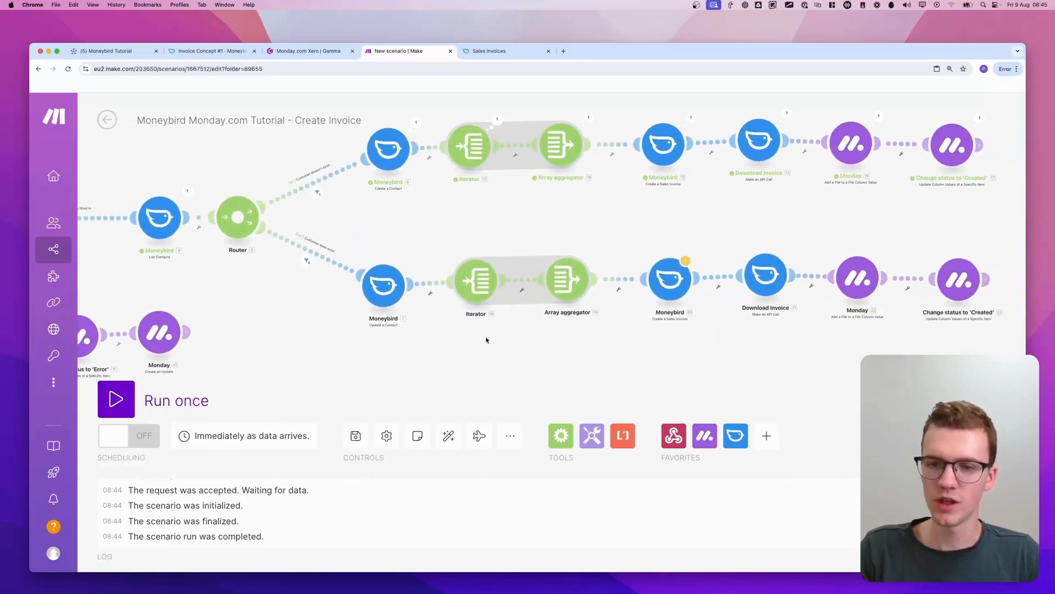
pyautogui.scroll(1, 492, 331)
pyautogui.moveTo(663, 337); pyautogui.dragTo(604, 335)
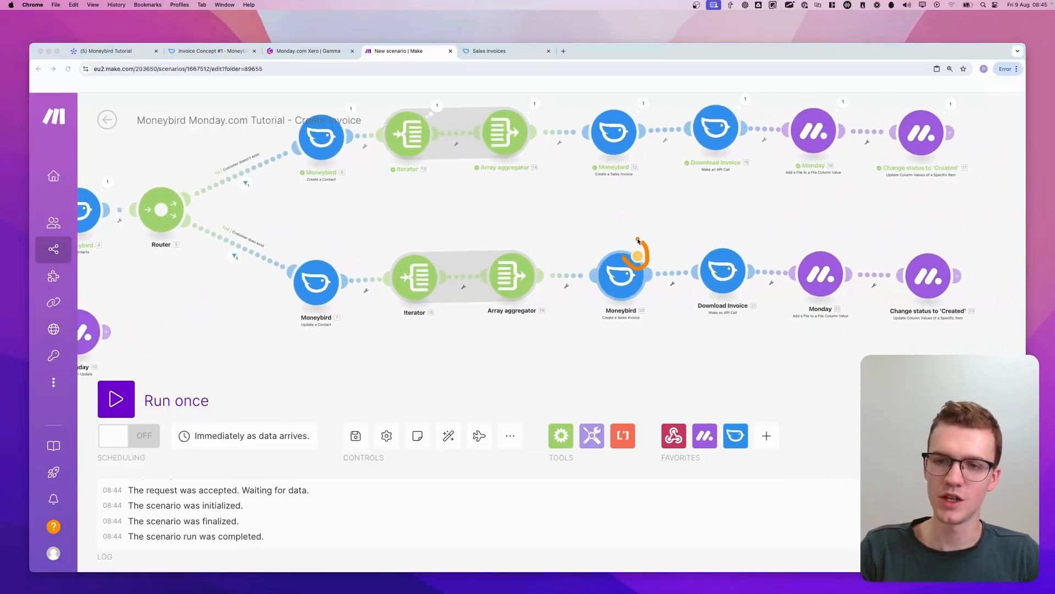
pyautogui.click(629, 283)
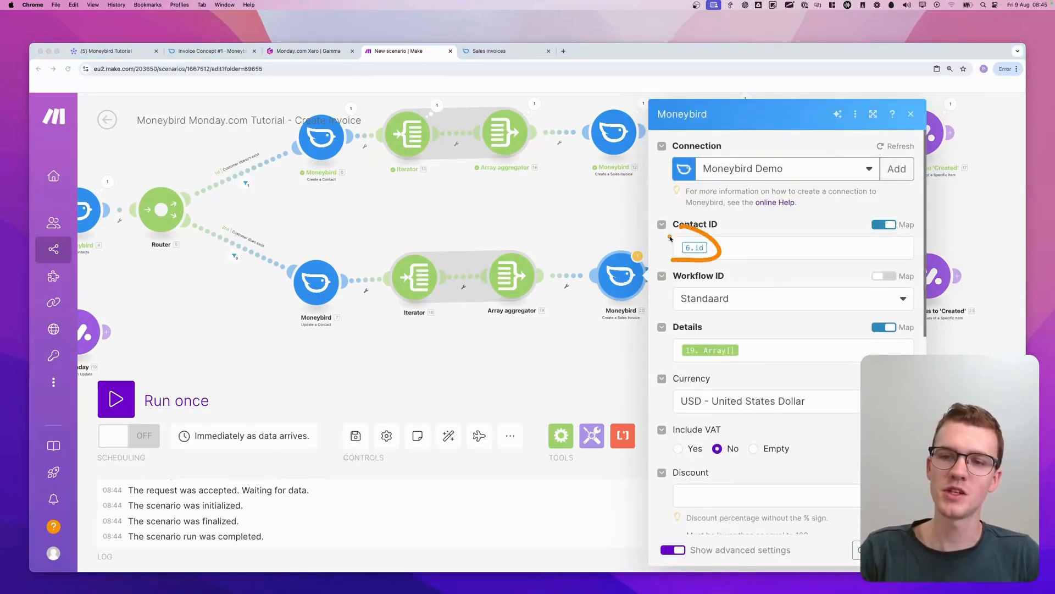
pyautogui.moveTo(281, 158)
pyautogui.mouseDown()
pyautogui.moveTo(336, 164)
pyautogui.moveTo(300, 169)
pyautogui.moveTo(336, 182)
pyautogui.mouseUp()
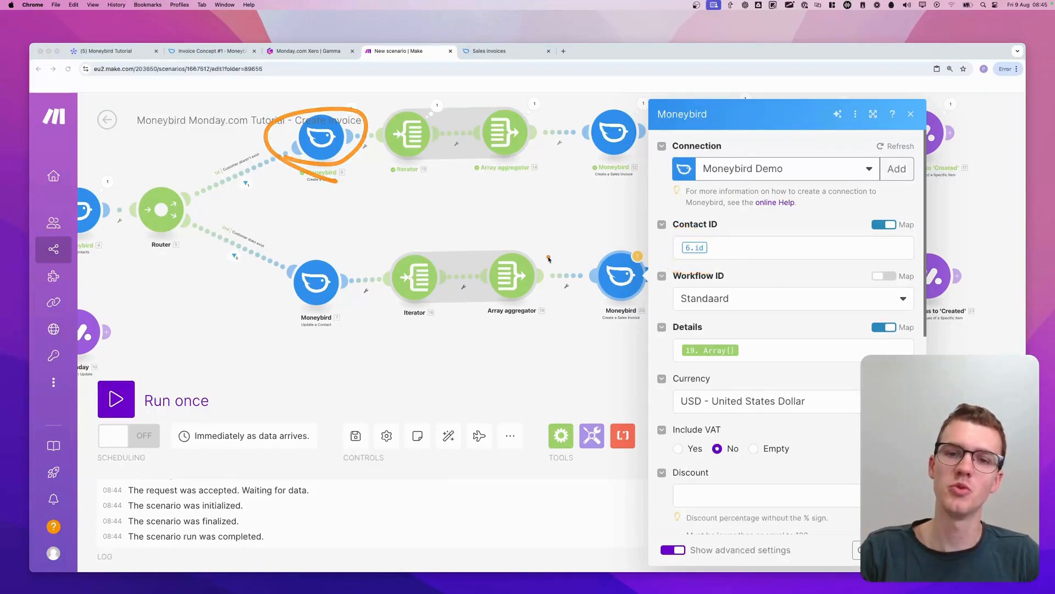
pyautogui.moveTo(146, 195)
pyautogui.mouseDown()
pyautogui.moveTo(288, 285)
pyautogui.moveTo(631, 291)
pyautogui.mouseUp()
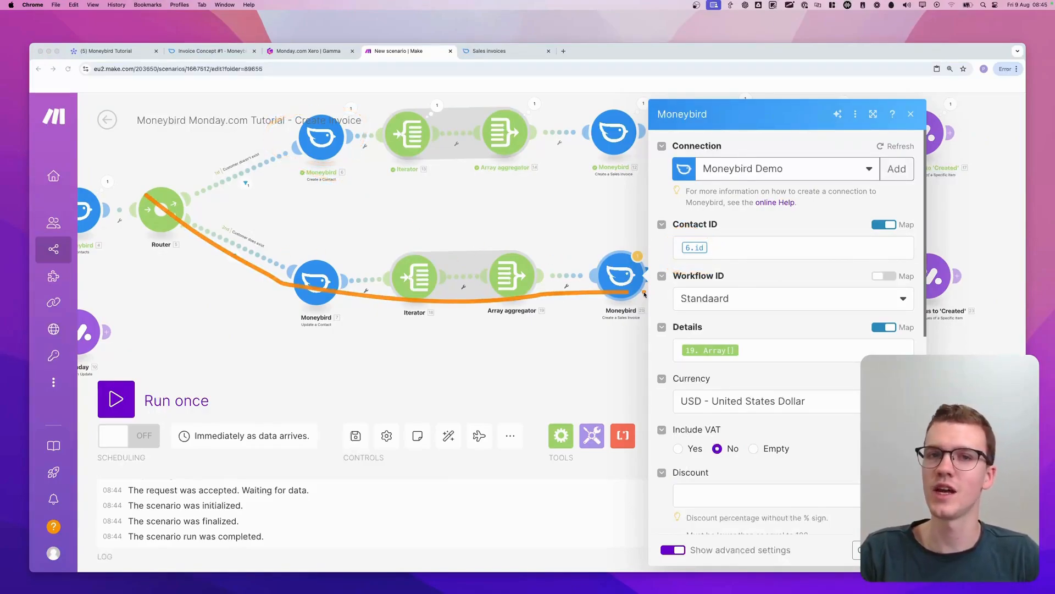
pyautogui.click(737, 252)
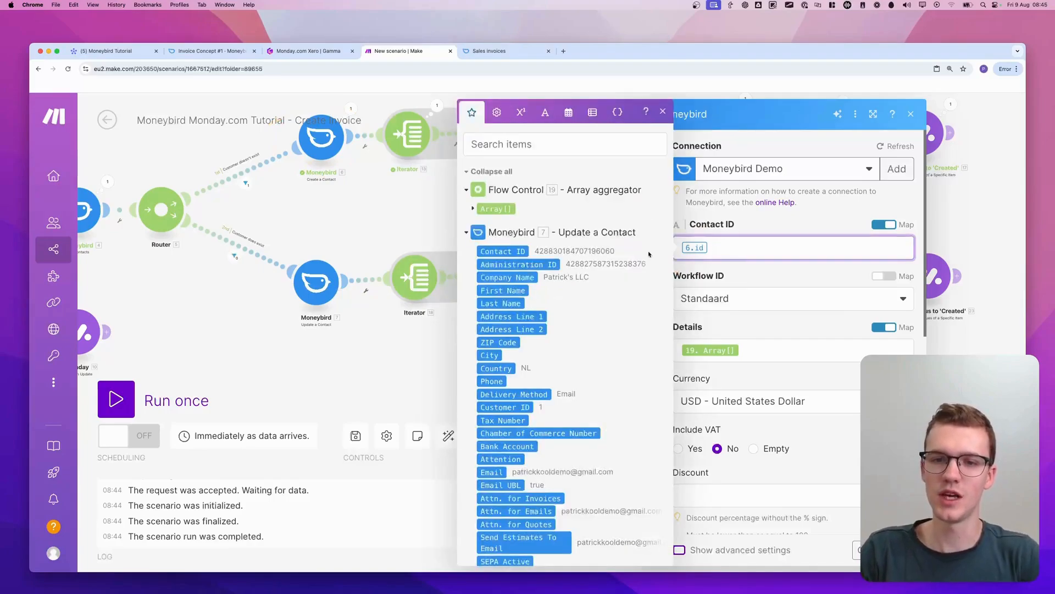
pyautogui.click(513, 251)
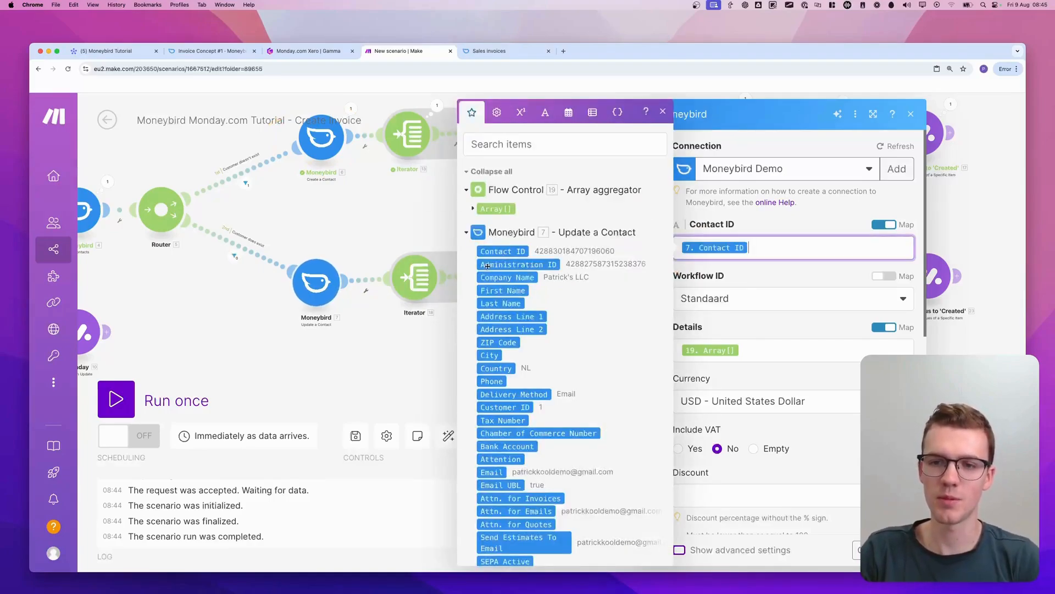
pyautogui.click(336, 271)
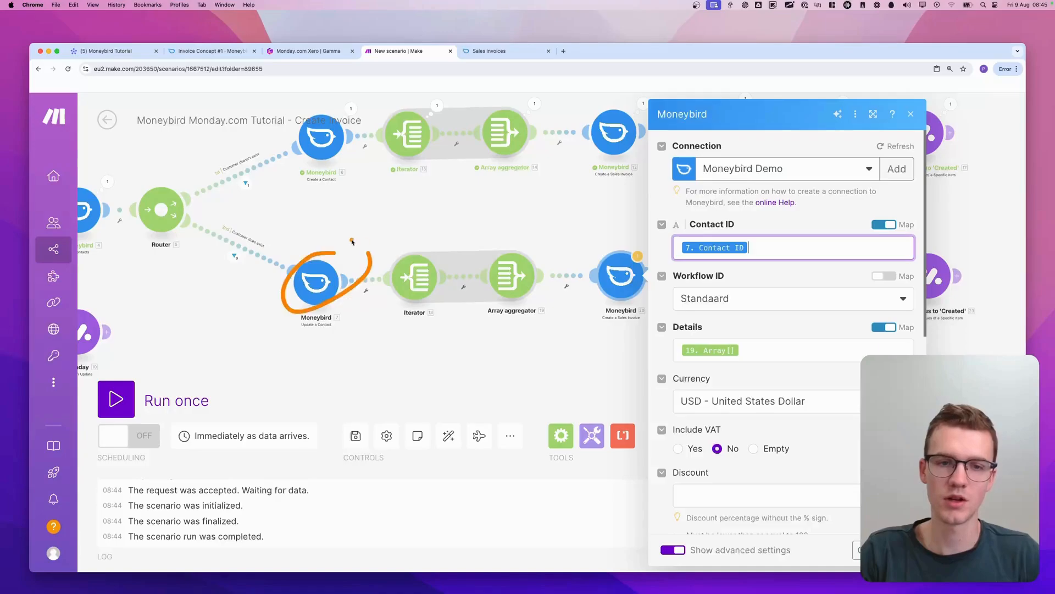
pyautogui.scroll(-5, 742, 340)
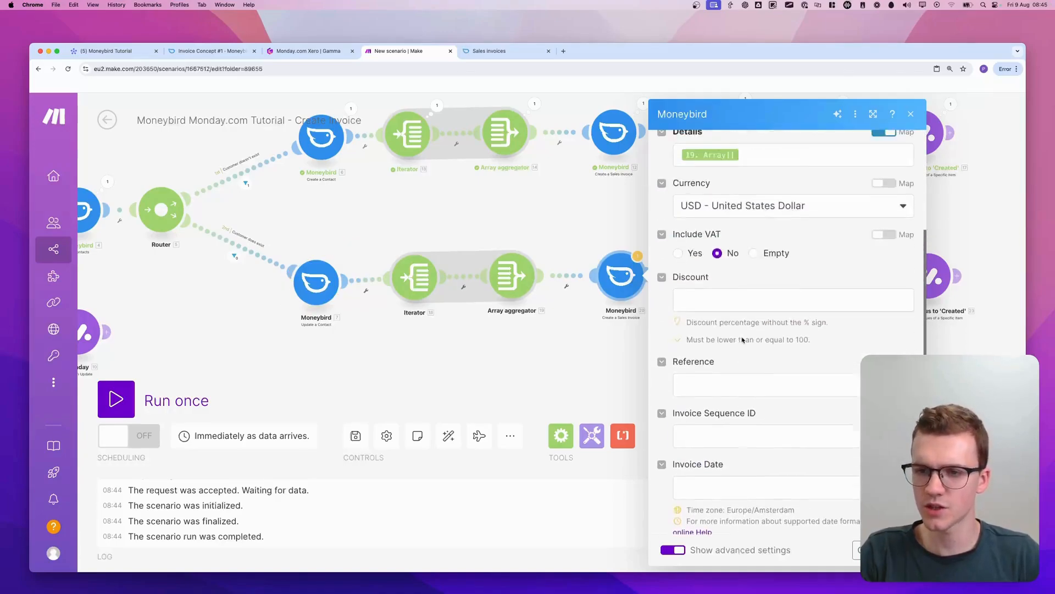
pyautogui.scroll(5, 742, 340)
pyautogui.click(900, 549)
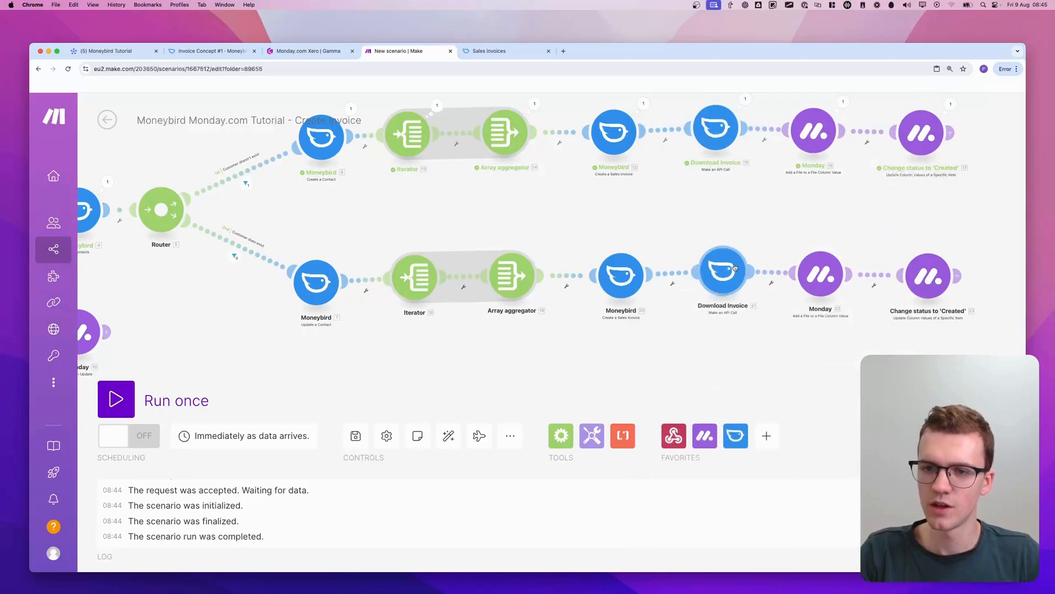
# Review the request method, body type and headers of the copied Download Invoice module, and close its settings
pyautogui.click(722, 269)
pyautogui.scroll(-3, 880, 330)
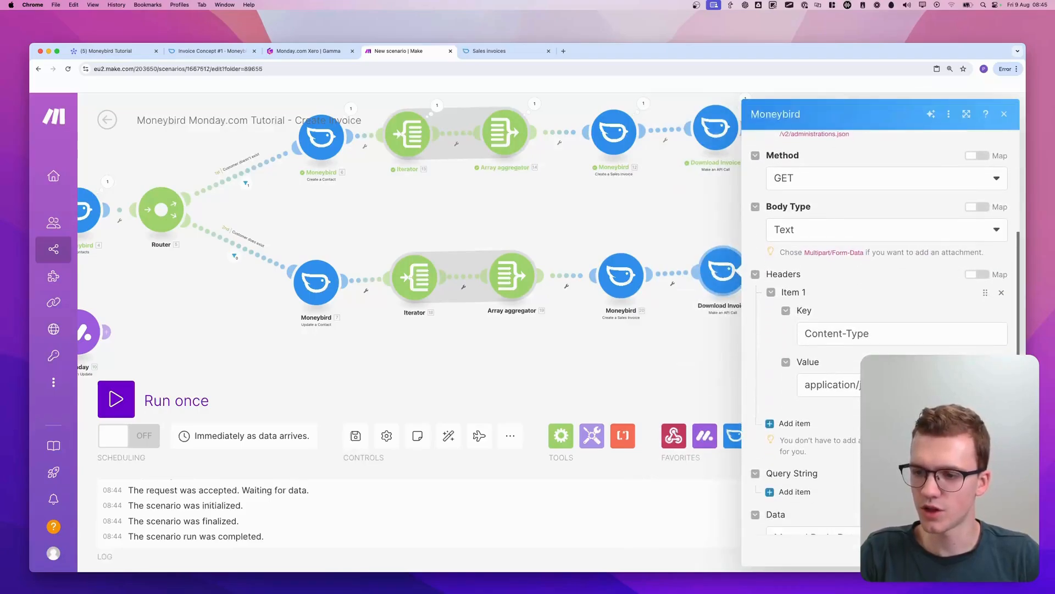
pyautogui.click(1001, 550)
pyautogui.hscroll(2, 857, 330)
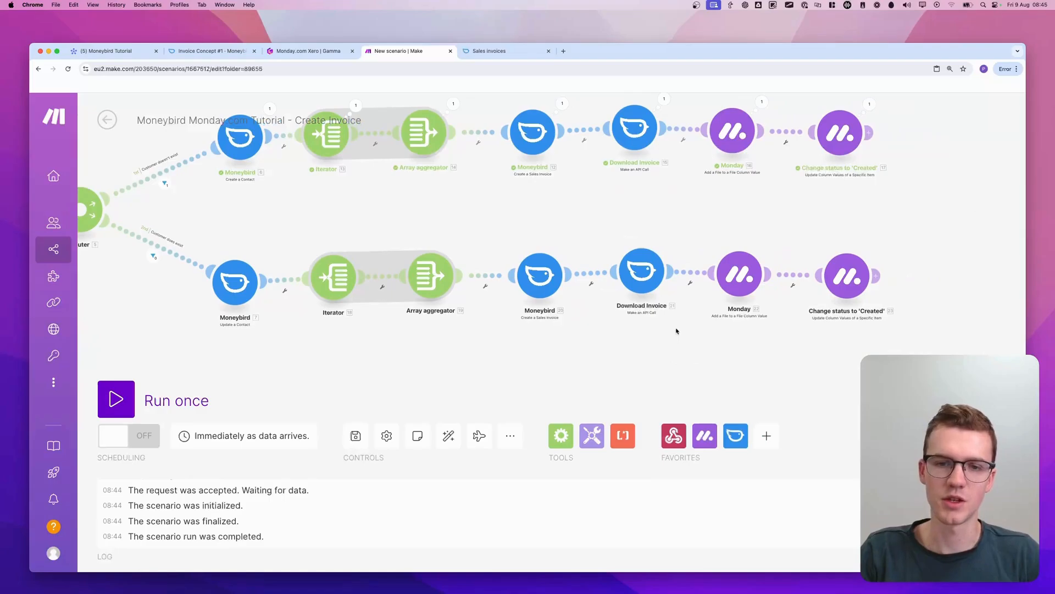
pyautogui.scroll(-3, 677, 330)
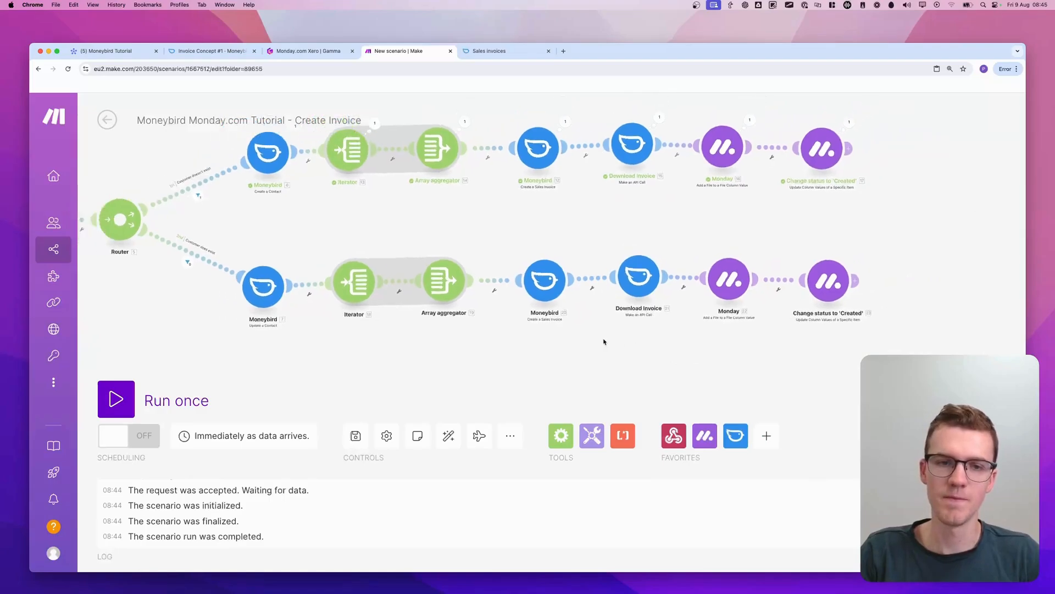
# Run the scenario once and set the Google Ads Campaign subitem's Quantity to 24 on the monday.com board
pyautogui.click(122, 403)
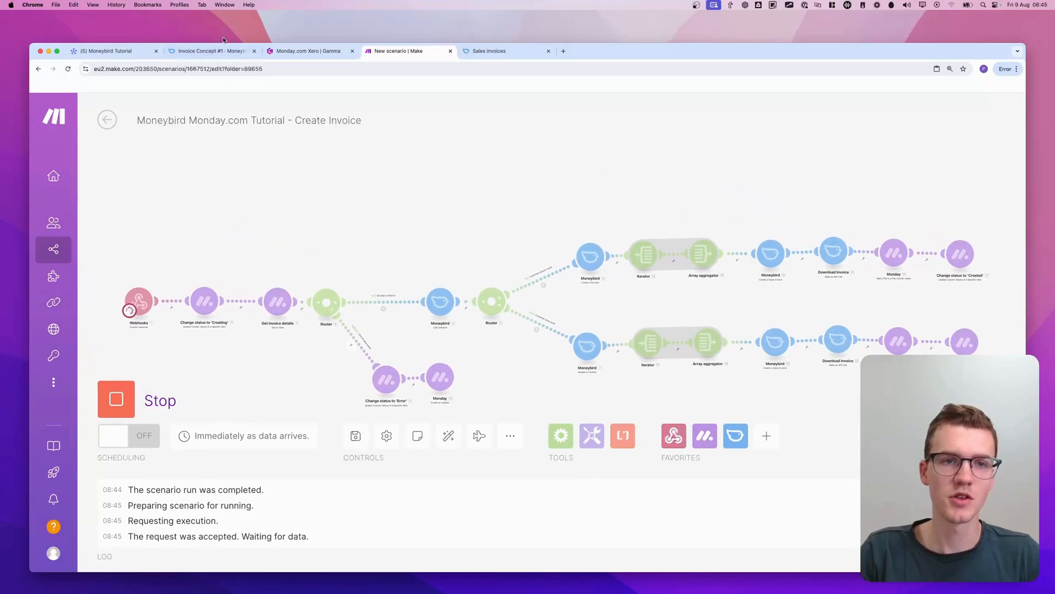
pyautogui.click(119, 53)
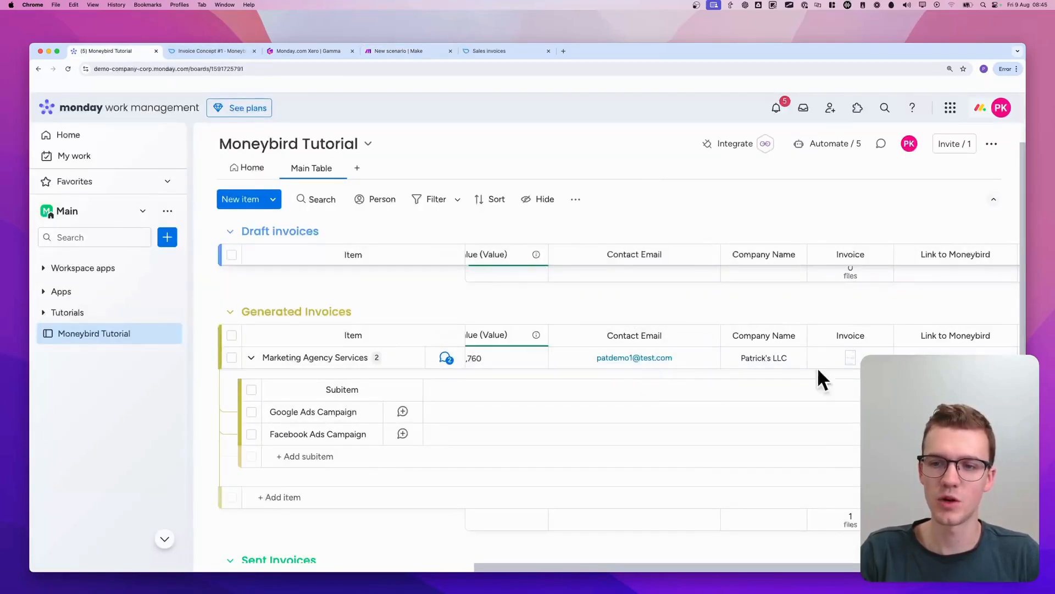
pyautogui.hscroll(-5, 454, 350)
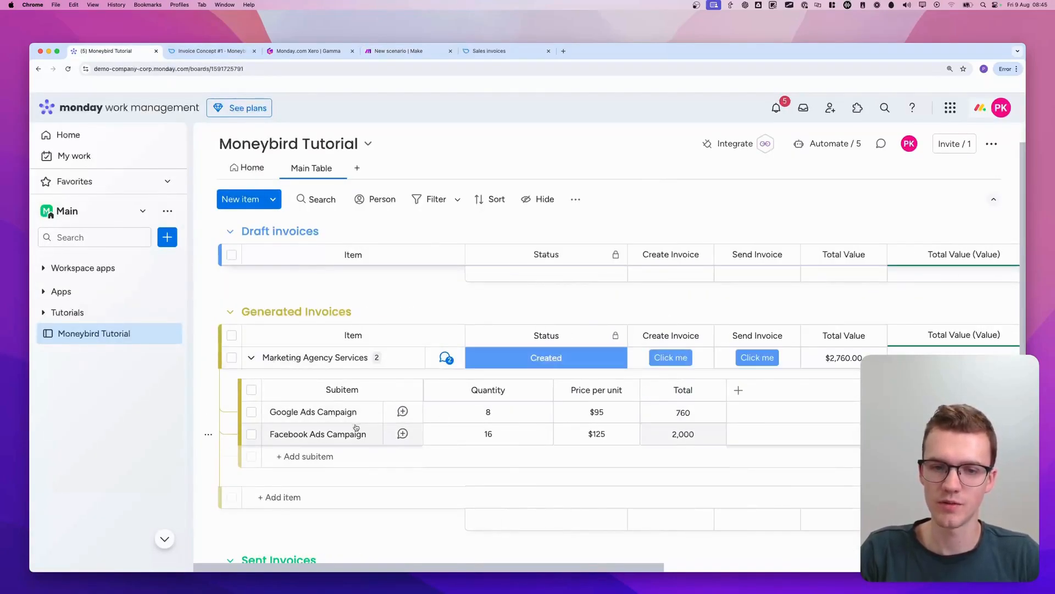
pyautogui.click(476, 409)
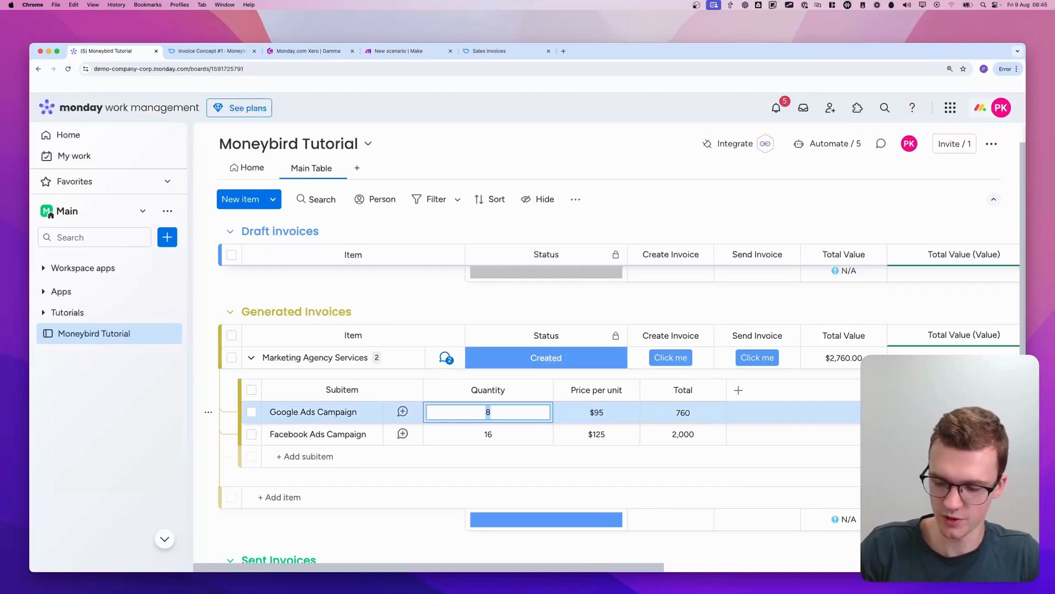
pyautogui.write('24')
pyautogui.press('Return')
# Trigger Create Invoice for the Marketing Agency Services item and check the scenario run in Make
pyautogui.hscroll(10, 660, 363)
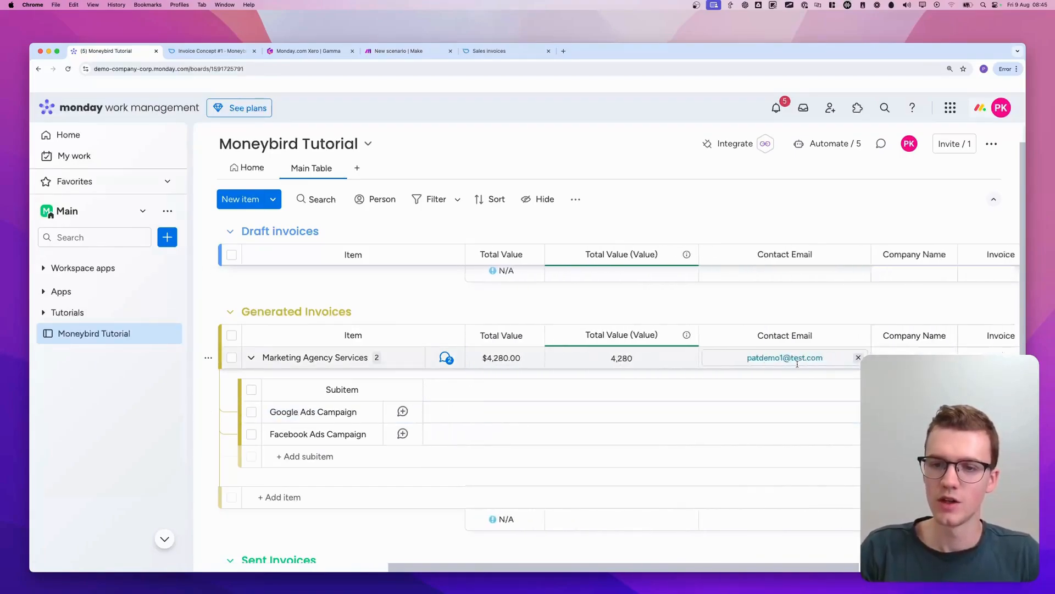
pyautogui.hscroll(-10, 784, 363)
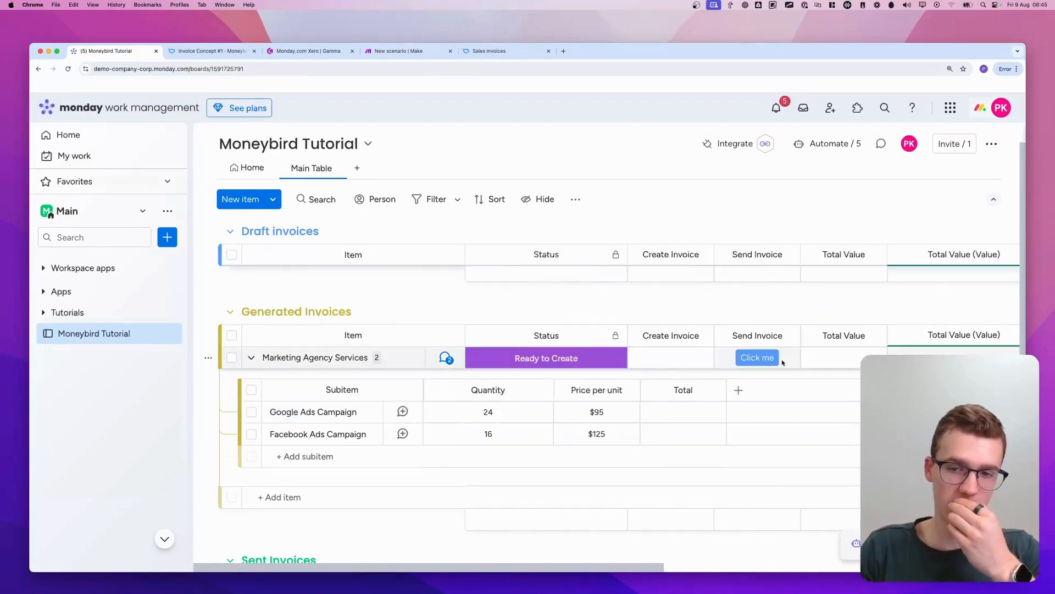
pyautogui.hscroll(10, 784, 363)
pyautogui.click(399, 51)
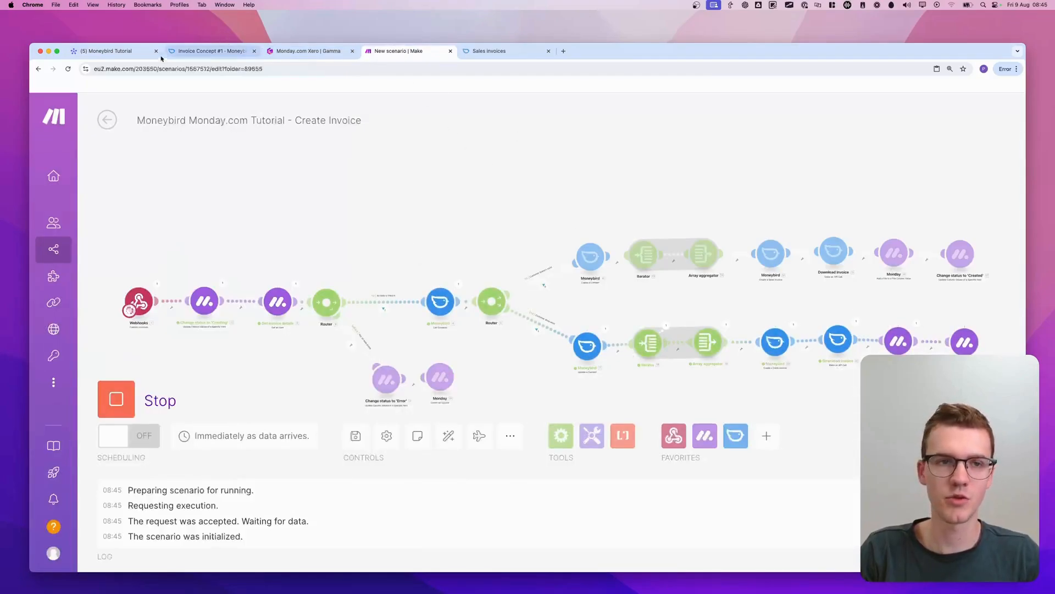
# Return to the monday.com board, open the newest PDF in the Invoice column, examine its invoice lines, and close it
pyautogui.click(110, 51)
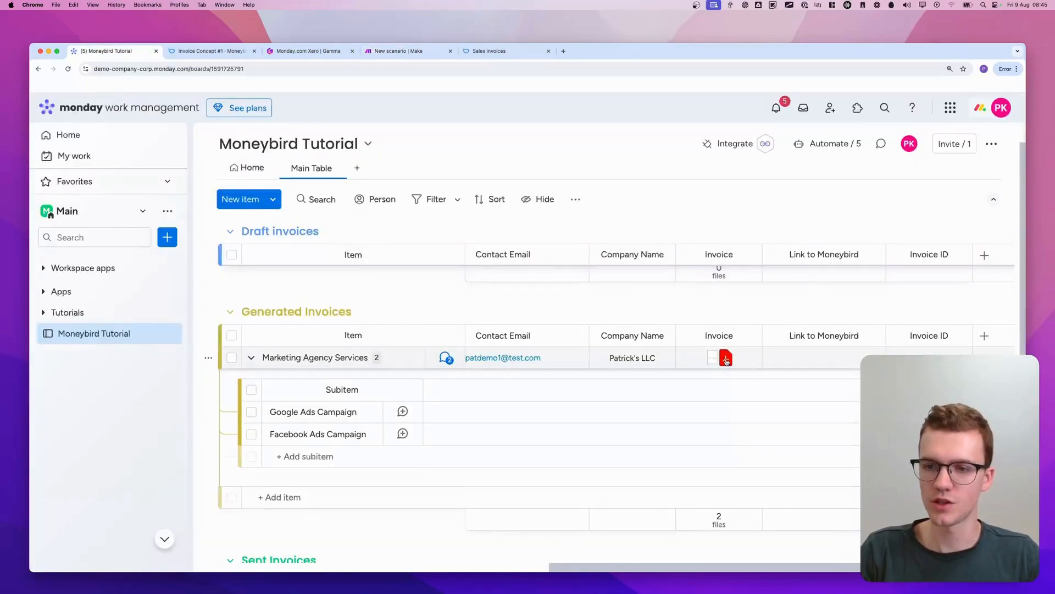
pyautogui.click(727, 360)
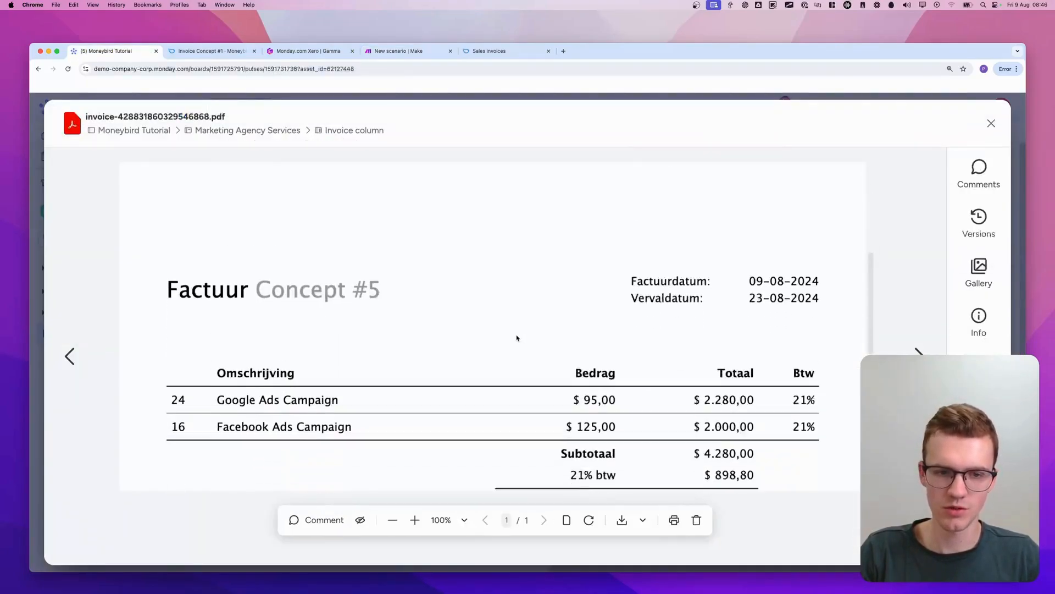
pyautogui.scroll(-2, 516, 337)
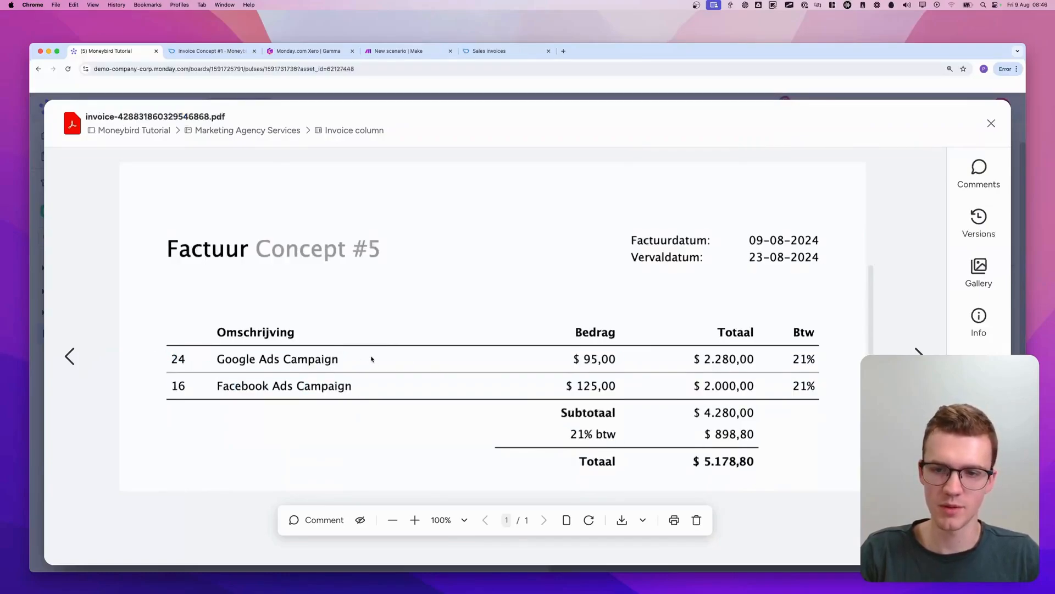
pyautogui.press('Escape')
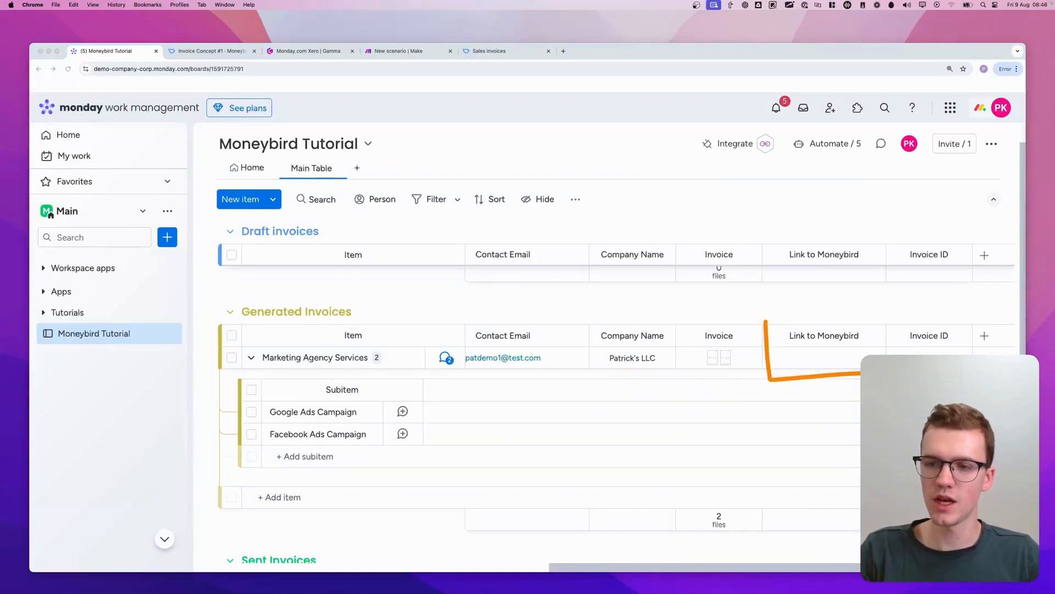
pyautogui.moveTo(983, 326); pyautogui.dragTo(764, 328)
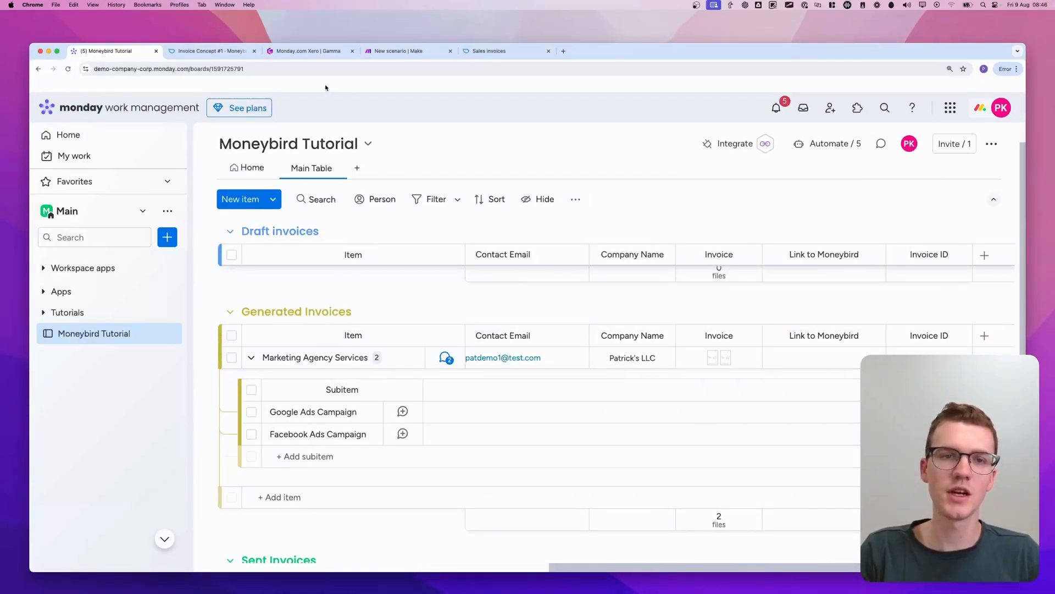
# Switch to Make and add a second column value to the upper route's Change status to 'Created' module, choosing the Invoice ID column
pyautogui.click(398, 51)
pyautogui.scroll(5, 730, 189)
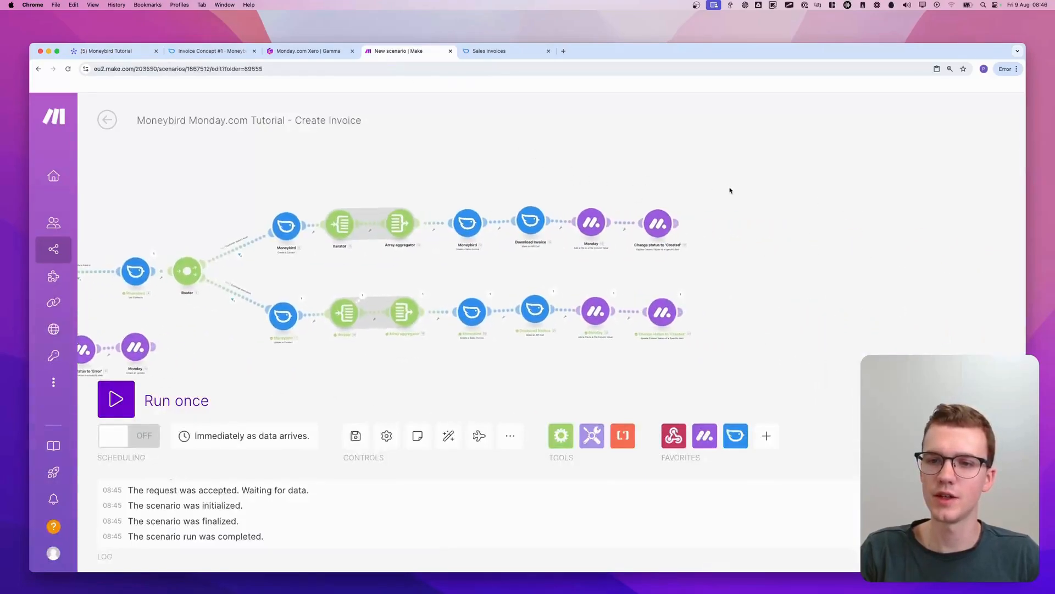
pyautogui.click(563, 190)
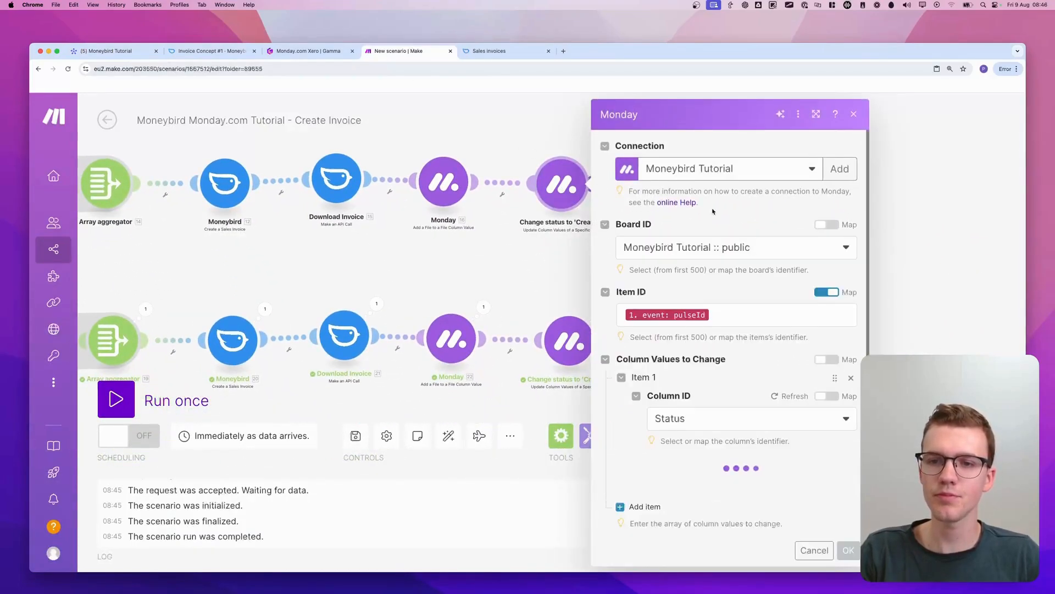
pyautogui.scroll(-4, 685, 292)
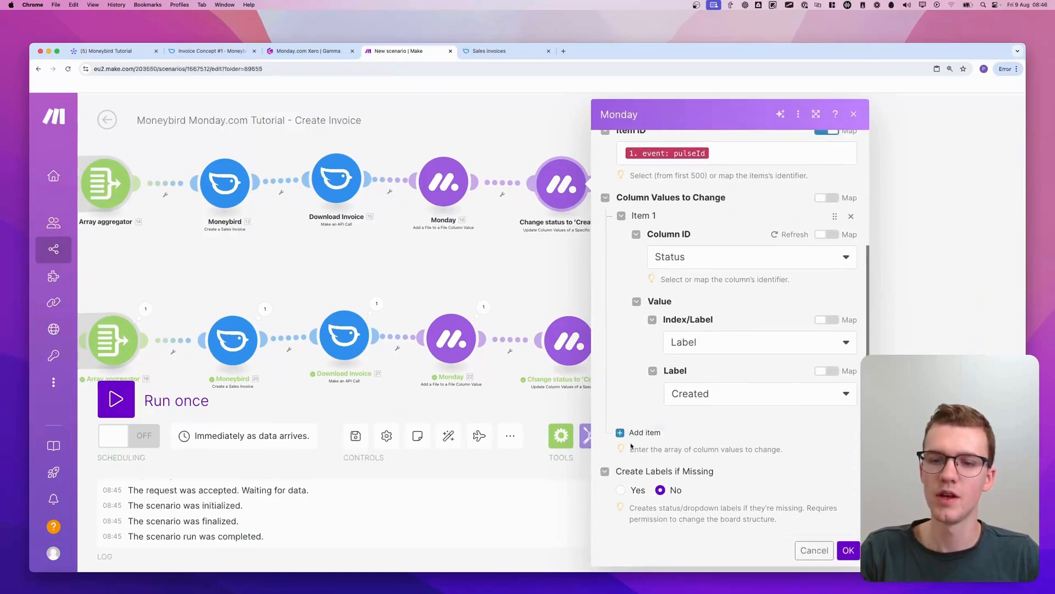
pyautogui.moveTo(606, 436); pyautogui.dragTo(684, 455)
pyautogui.click(643, 432)
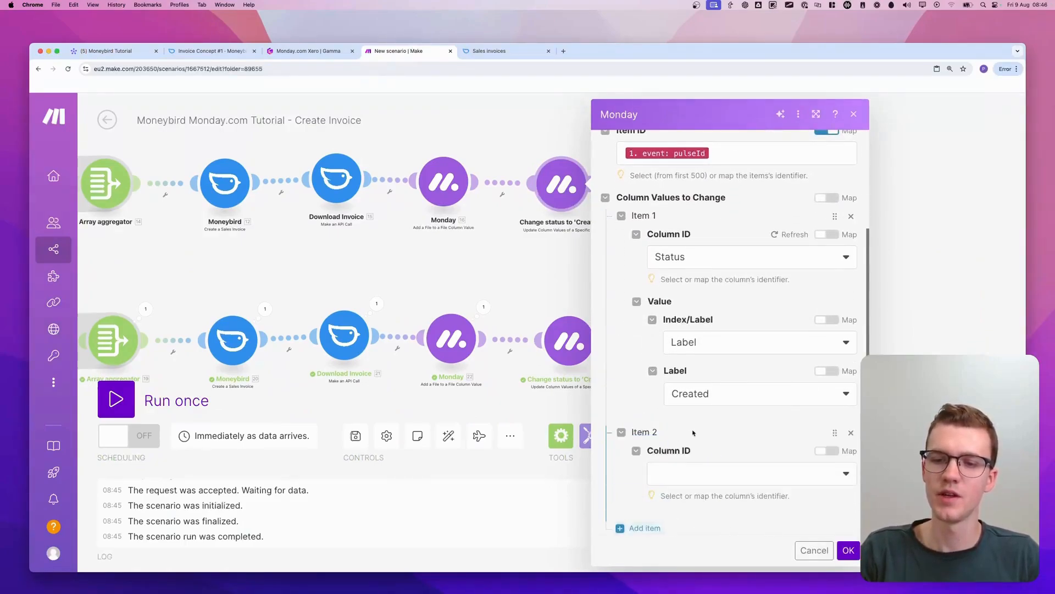
pyautogui.scroll(-3, 698, 406)
pyautogui.click(701, 404)
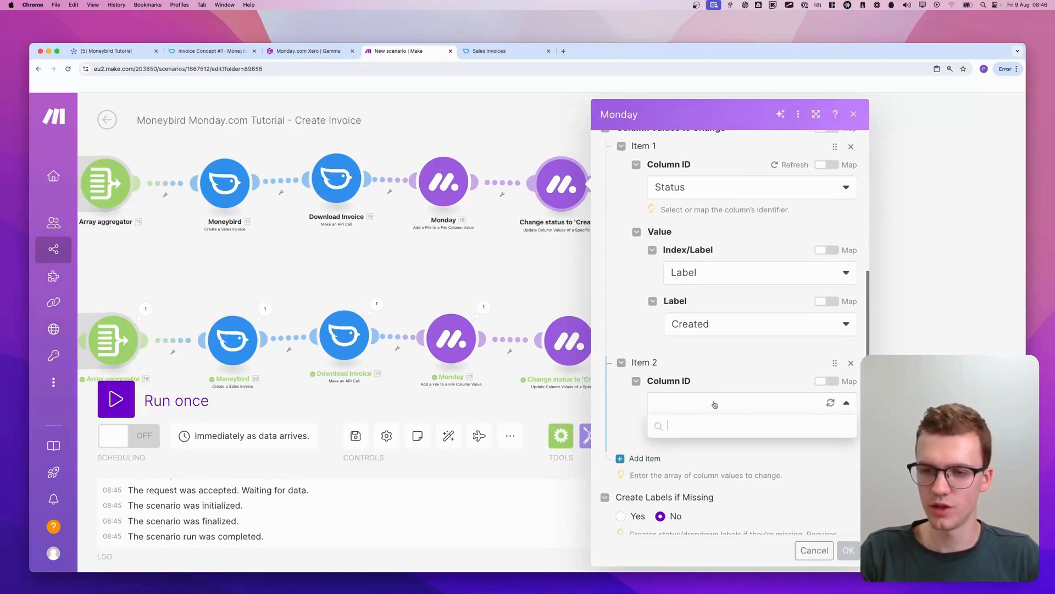
pyautogui.click(687, 489)
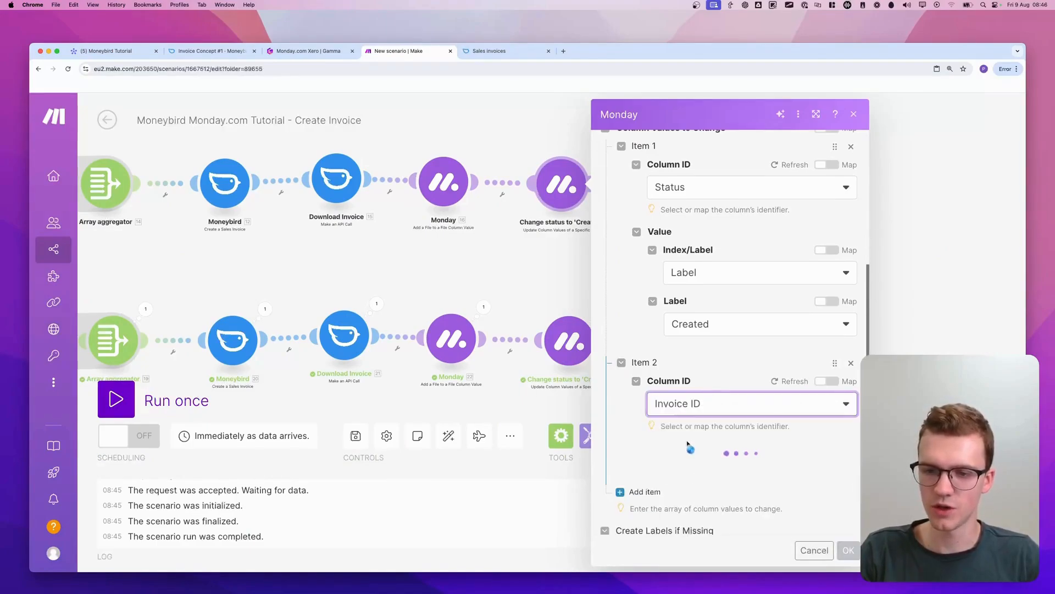
# Map the Invoice ID column's value to the Invoice ID from the Moneybird Create a Sales Invoice module
pyautogui.scroll(-2, 693, 432)
pyautogui.scroll(-1, 706, 410)
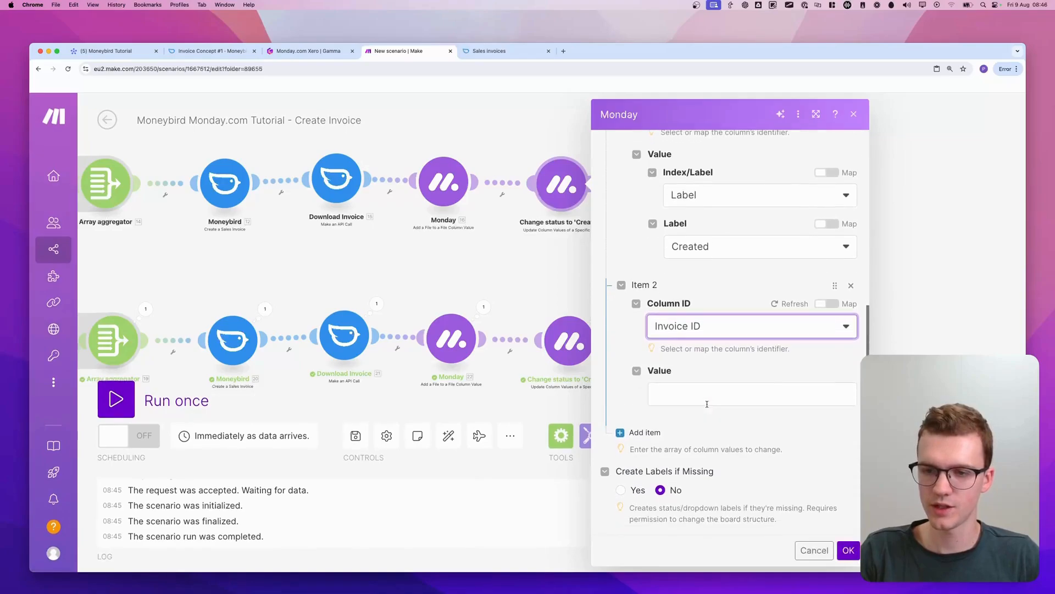
pyautogui.click(709, 395)
pyautogui.scroll(-10, 546, 416)
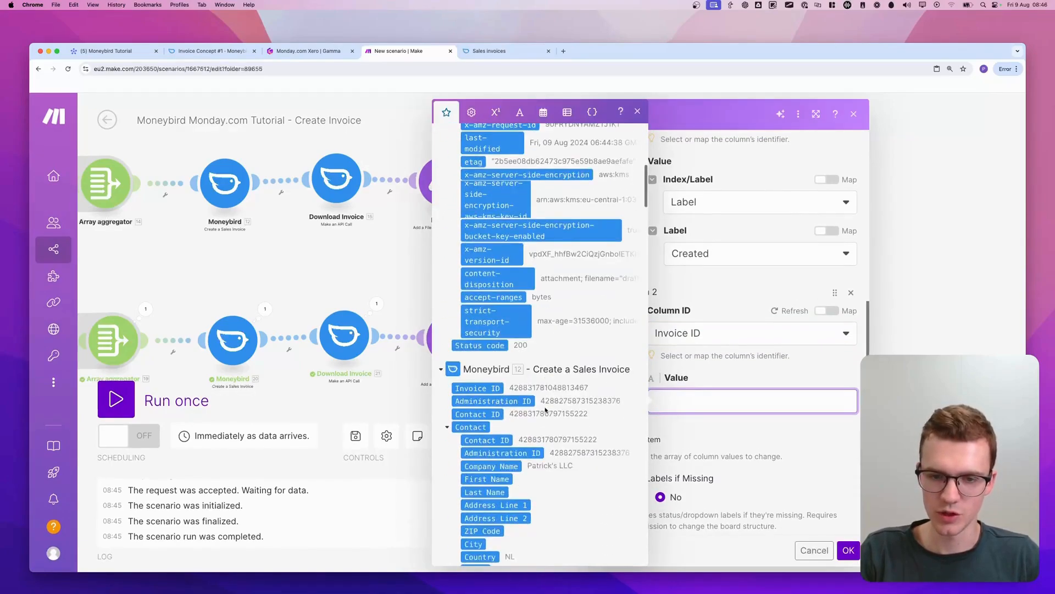
pyautogui.scroll(10, 550, 374)
pyautogui.click(509, 145)
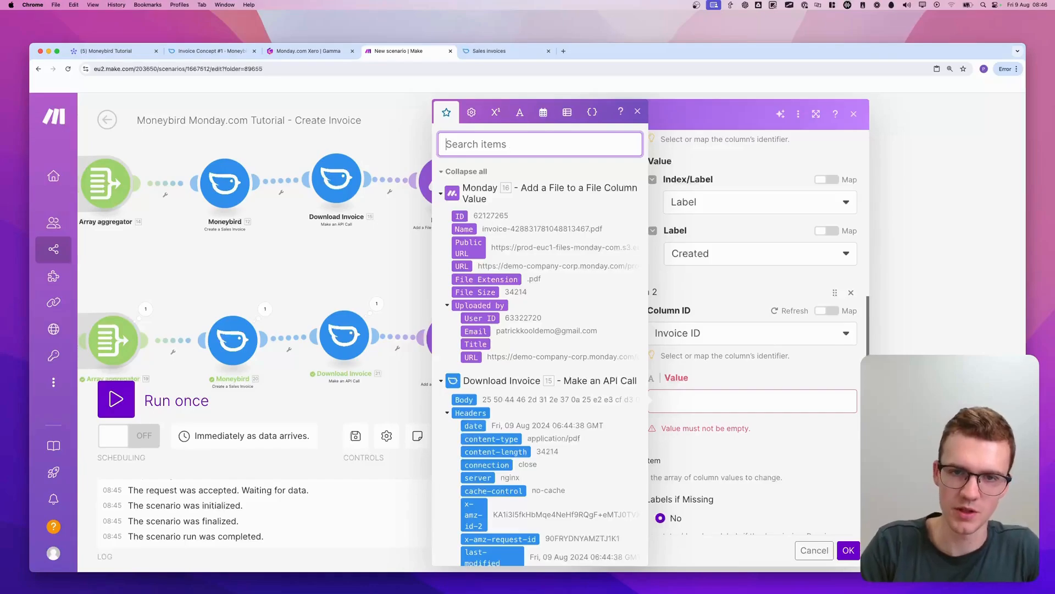
pyautogui.write('invoice')
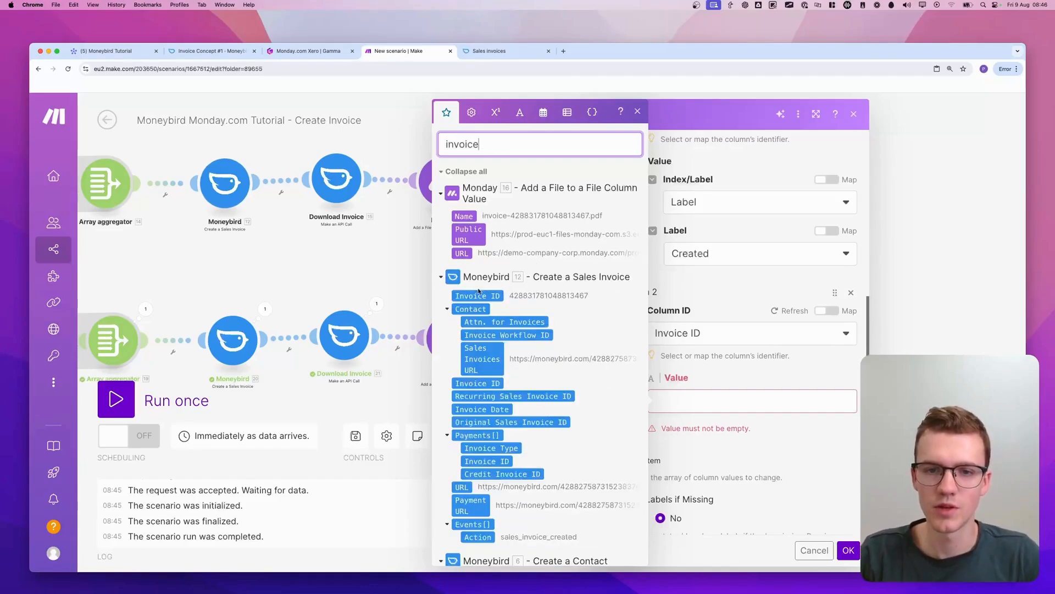
pyautogui.moveTo(479, 296); pyautogui.dragTo(687, 400)
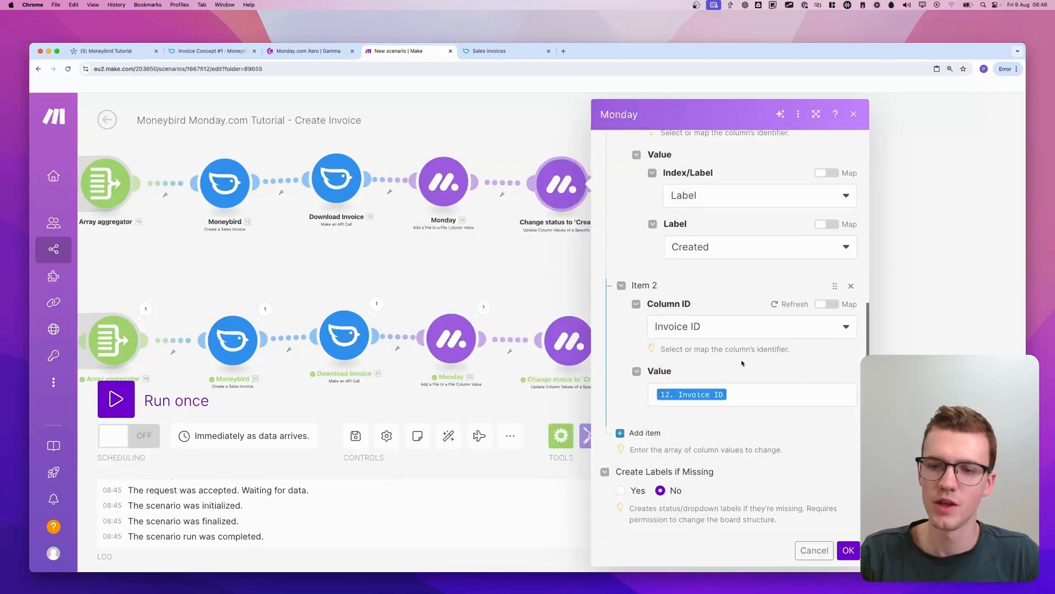
# Add a third column value to the module and choose the Link to Moneybird column
pyautogui.click(642, 433)
pyautogui.scroll(-2, 693, 419)
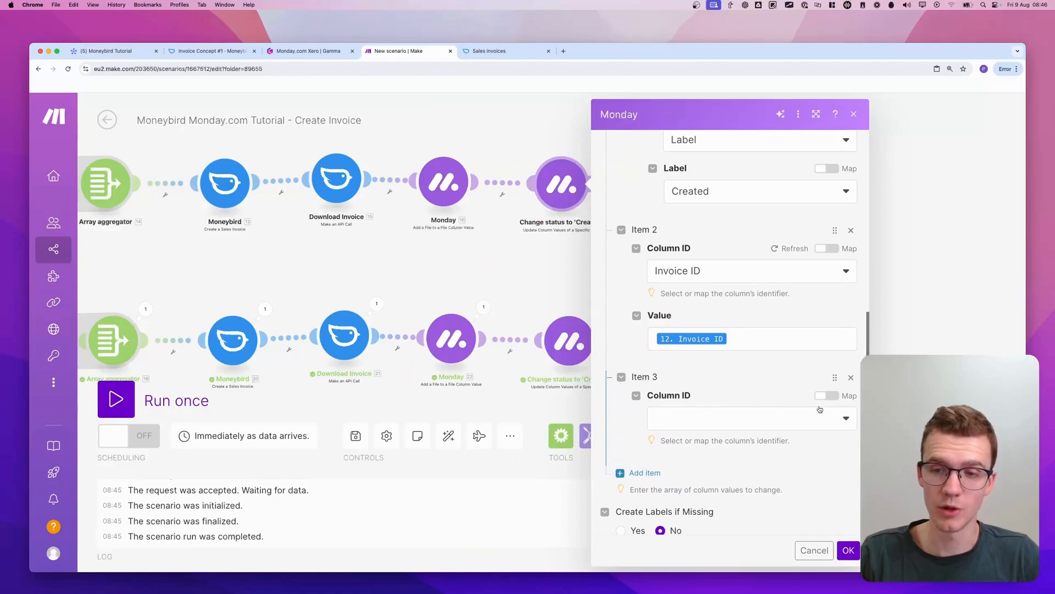
pyautogui.click(702, 416)
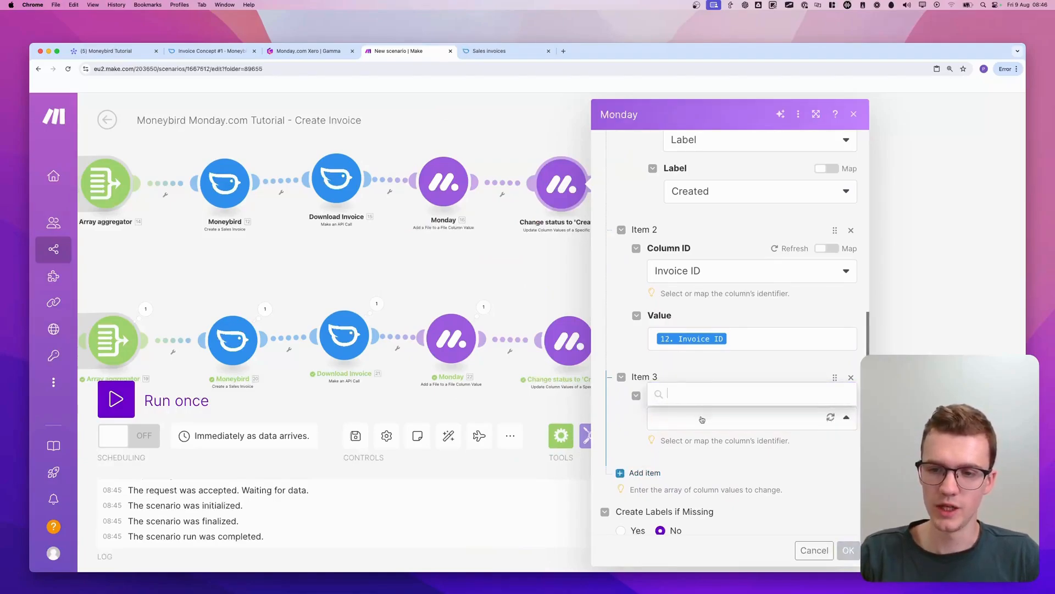
pyautogui.click(706, 393)
pyautogui.scroll(-2, 703, 426)
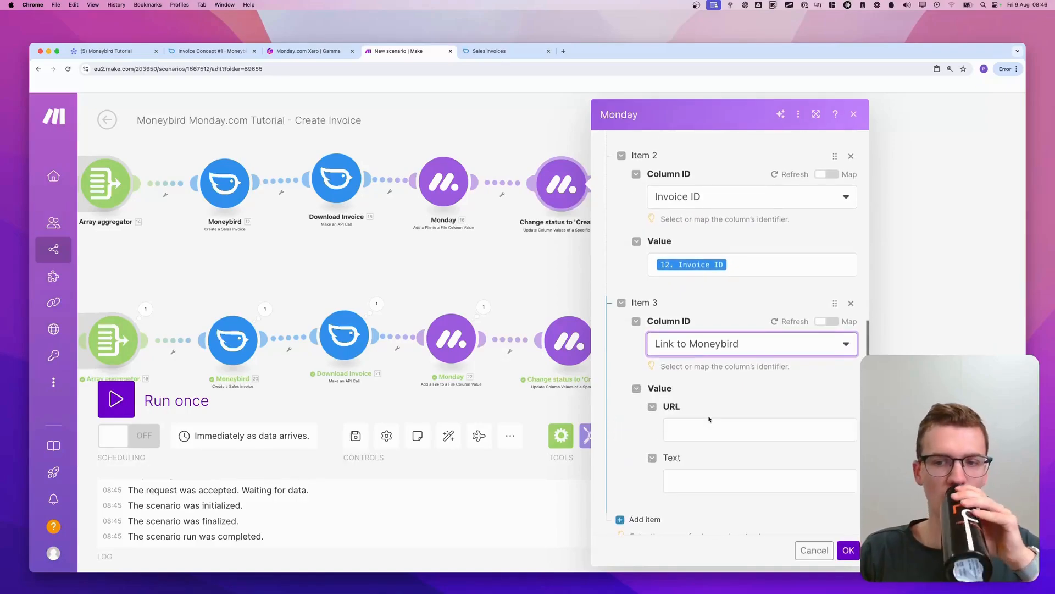
# Map the Link to Moneybird URL to the contact's Sales Invoices URL from Create a Sales Invoice and start editing the link text
pyautogui.click(694, 423)
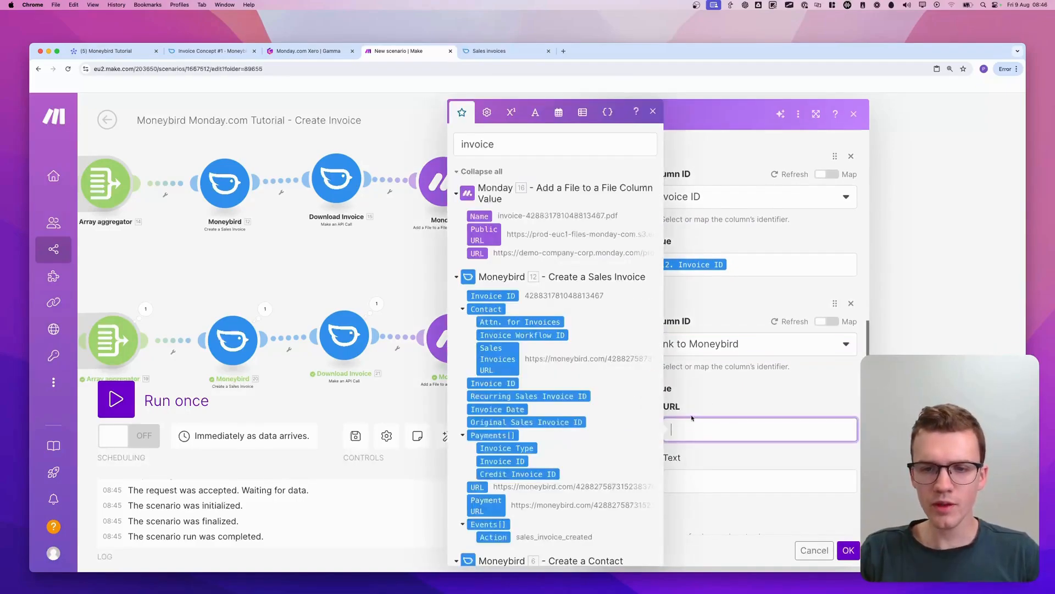
pyautogui.click(505, 360)
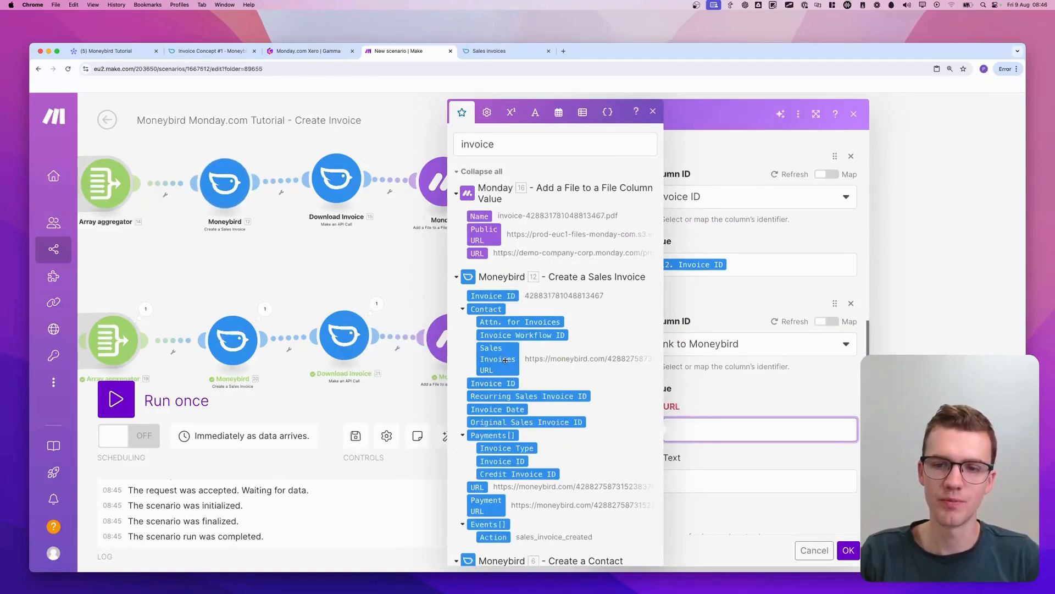
pyautogui.click(731, 488)
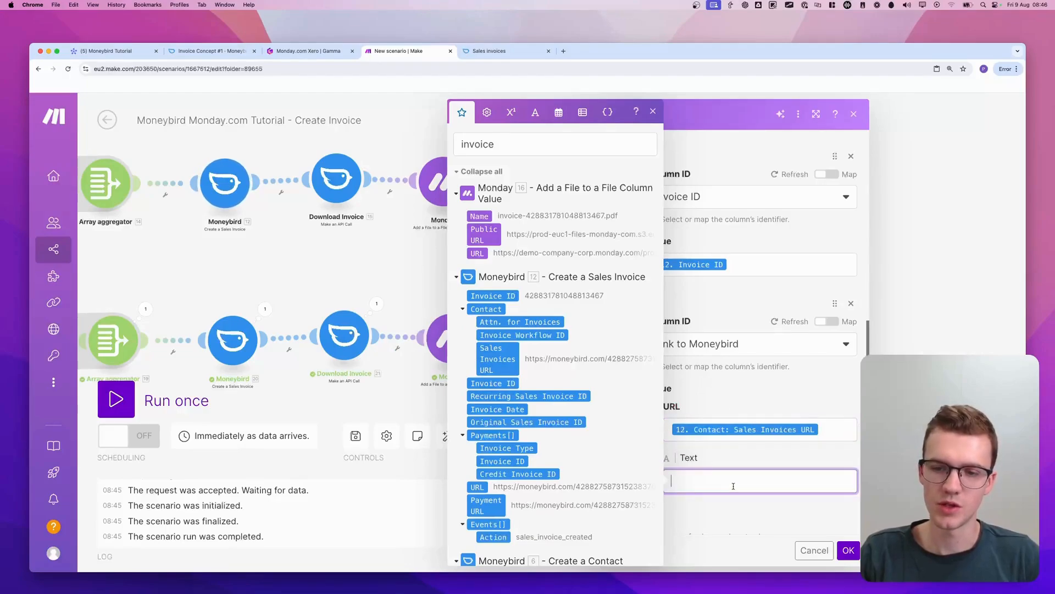
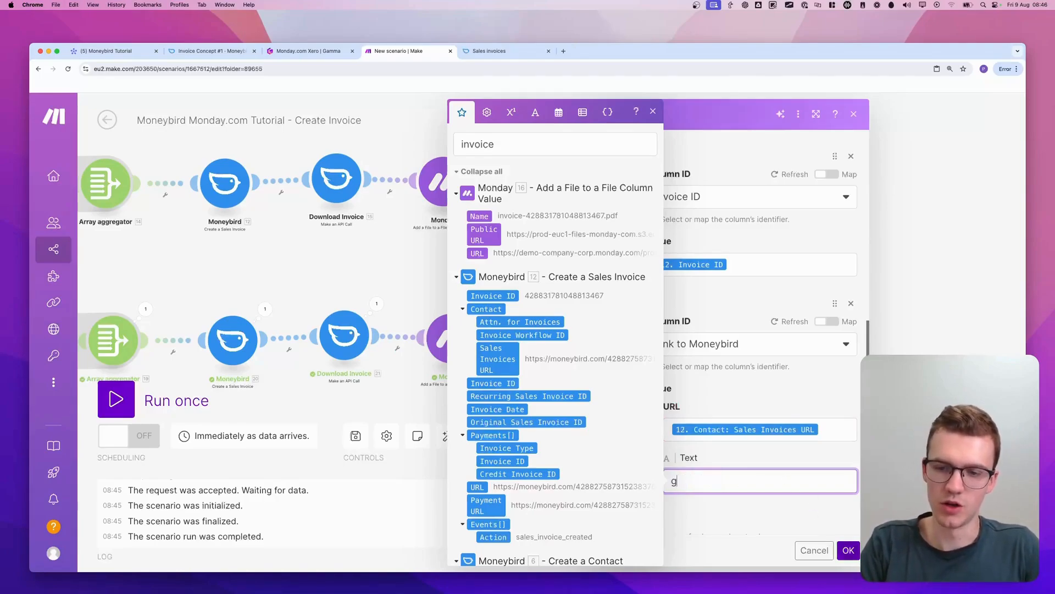
# Set the Moneybird link's text to 'Go to Moneybird' and save the module settings
pyautogui.write('Go to Moneybird')
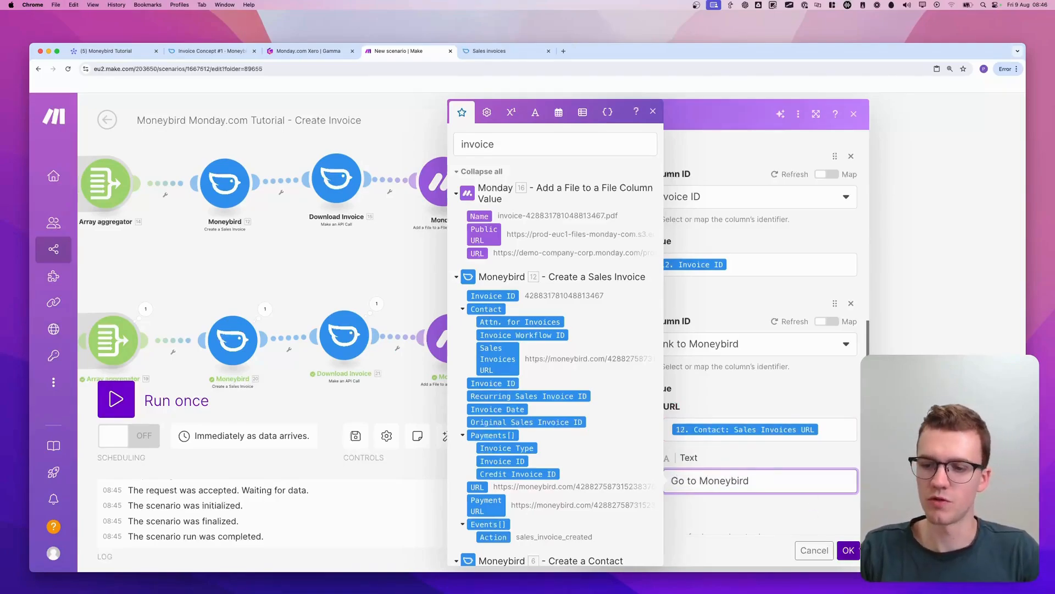
pyautogui.click(846, 550)
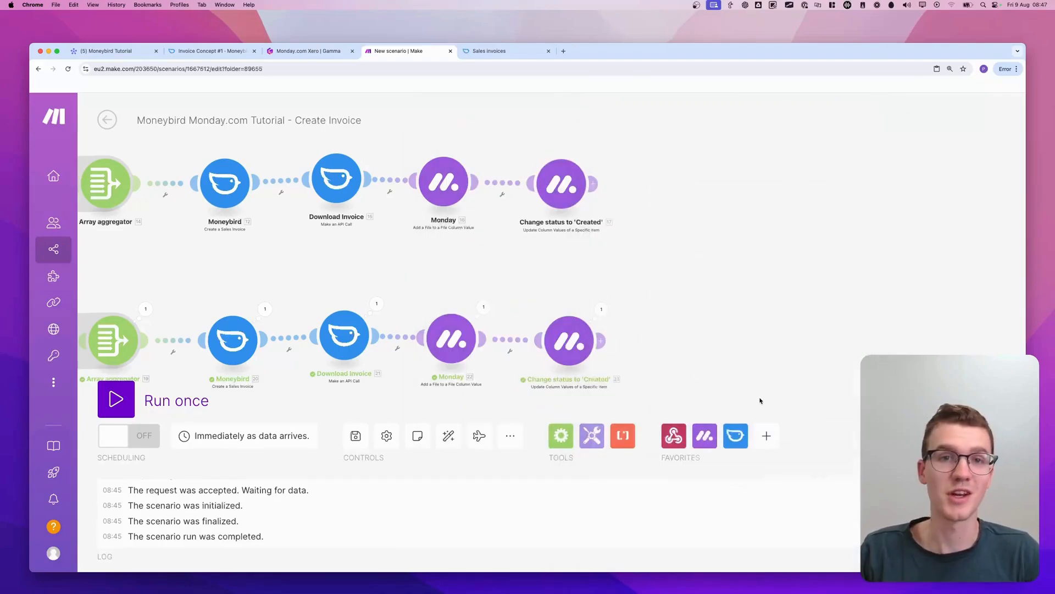
# Replace the lower route's Change status to 'Created' module with a clone of the upper route's module, connected after the Monday module
pyautogui.scroll(-3, 636, 275)
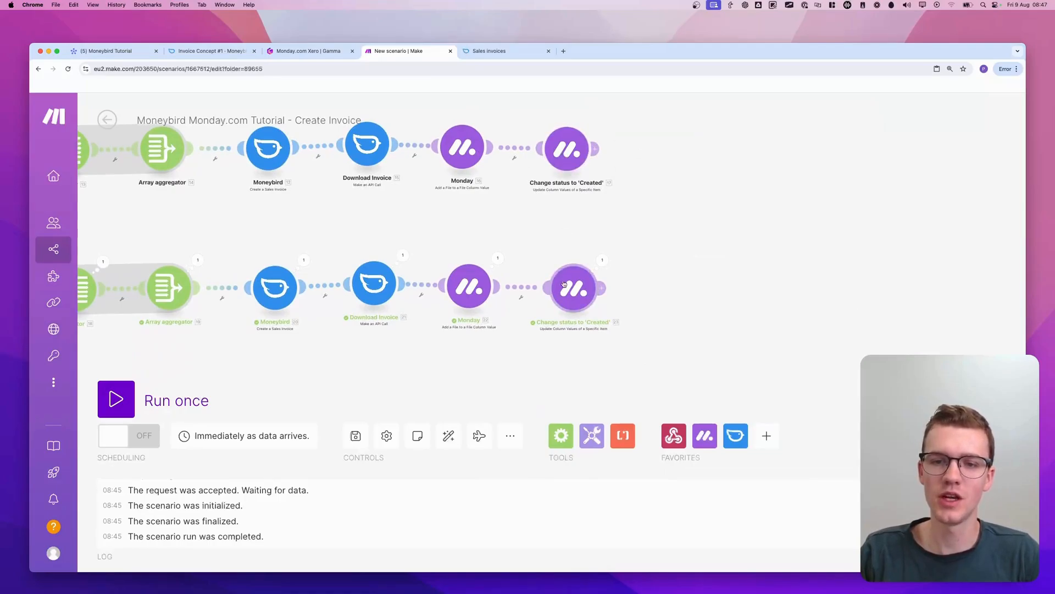
pyautogui.rightClick(574, 308)
pyautogui.click(610, 431)
pyautogui.rightClick(573, 164)
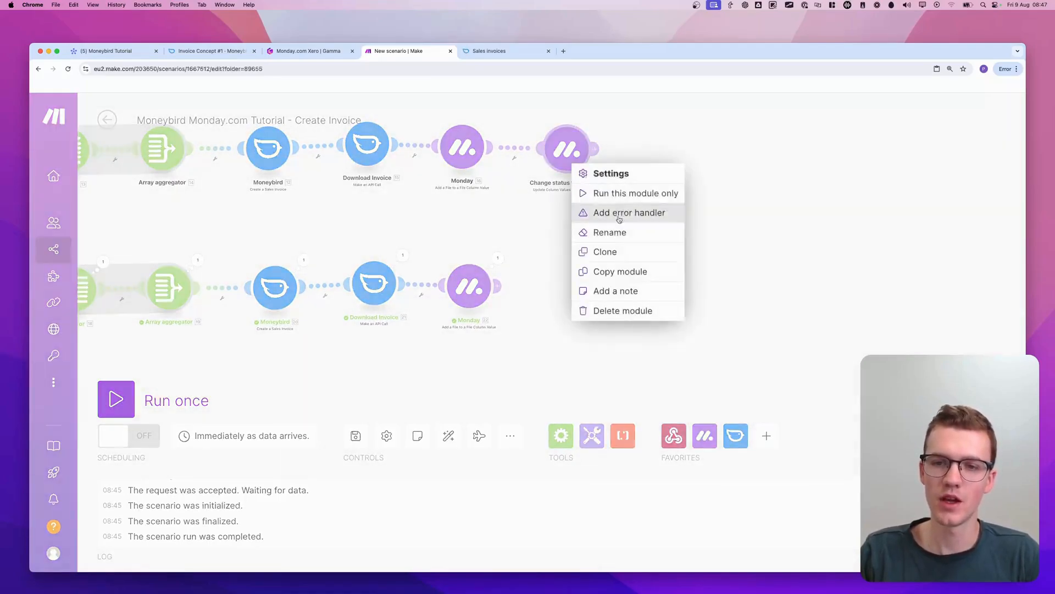
pyautogui.click(625, 253)
pyautogui.click(586, 296)
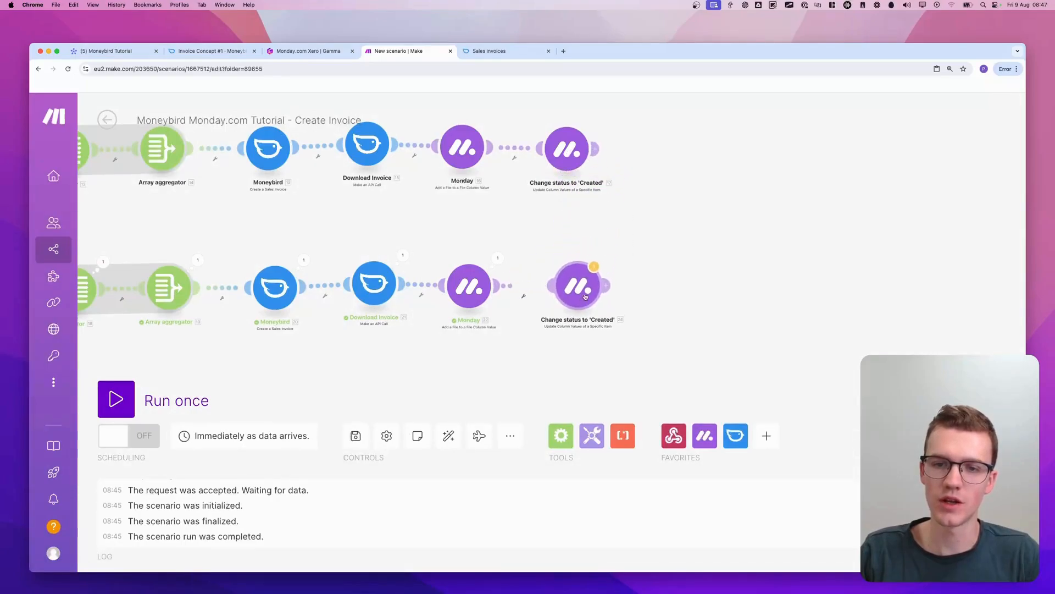
pyautogui.click(577, 286)
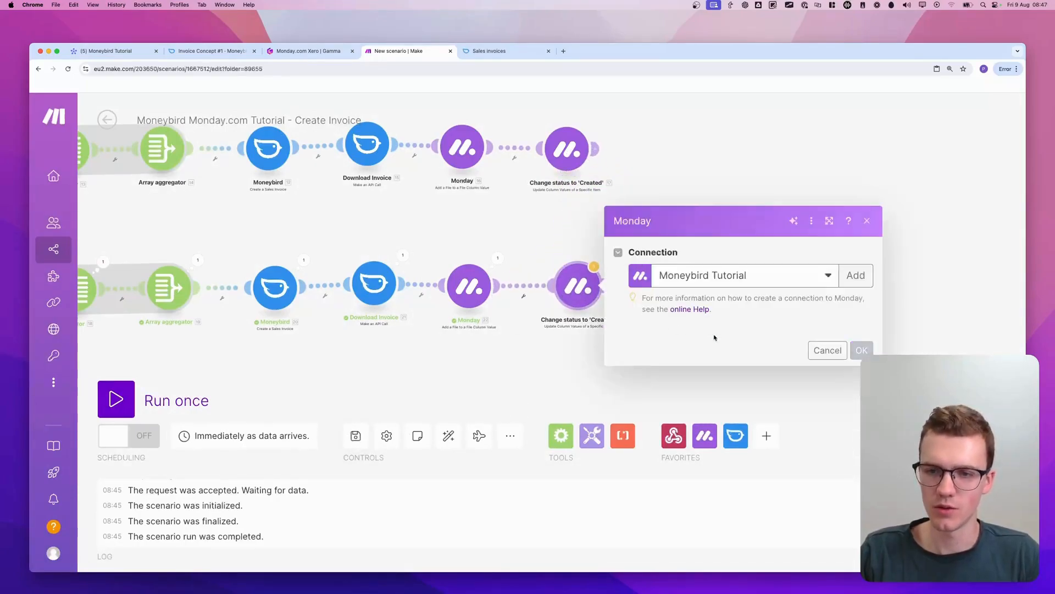
pyautogui.click(593, 256)
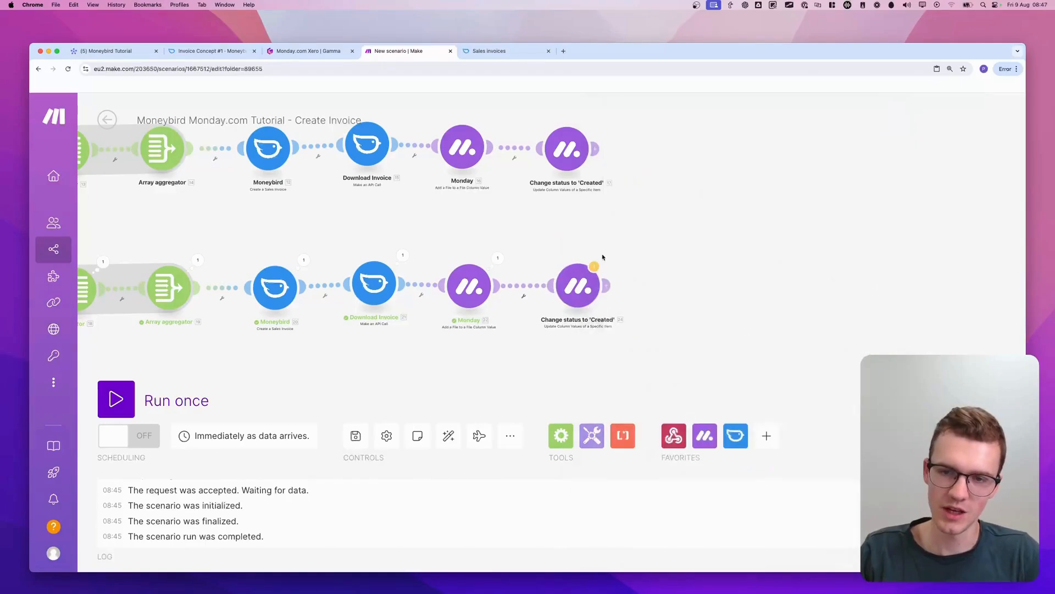
pyautogui.moveTo(601, 255); pyautogui.dragTo(606, 263)
pyautogui.press('Escape')
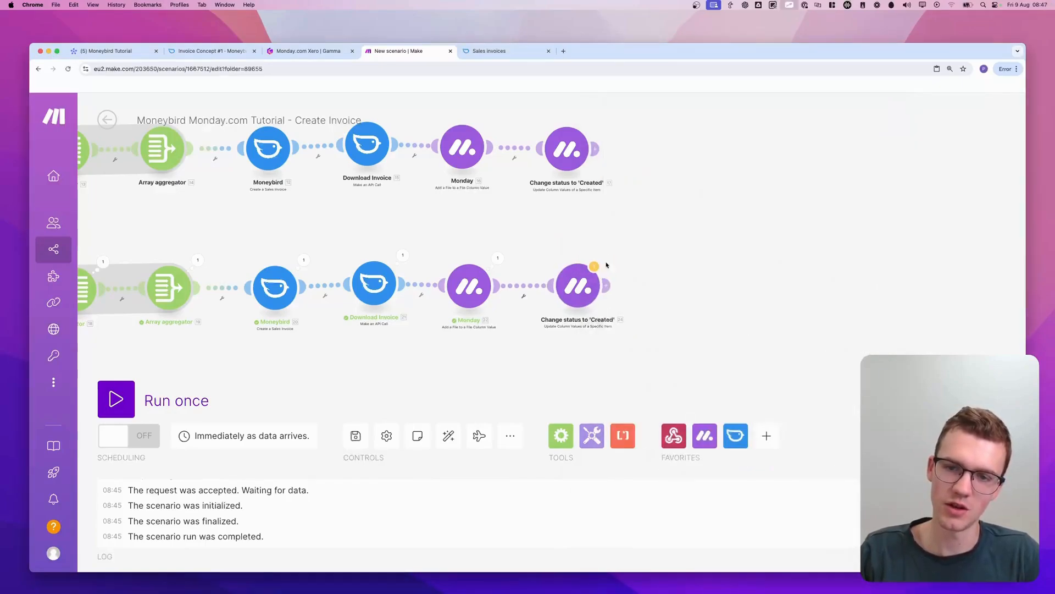
# In the cloned module, remap the Invoice ID column's value to the Invoice ID from the lower route's Create a Sales Invoice module
pyautogui.click(596, 298)
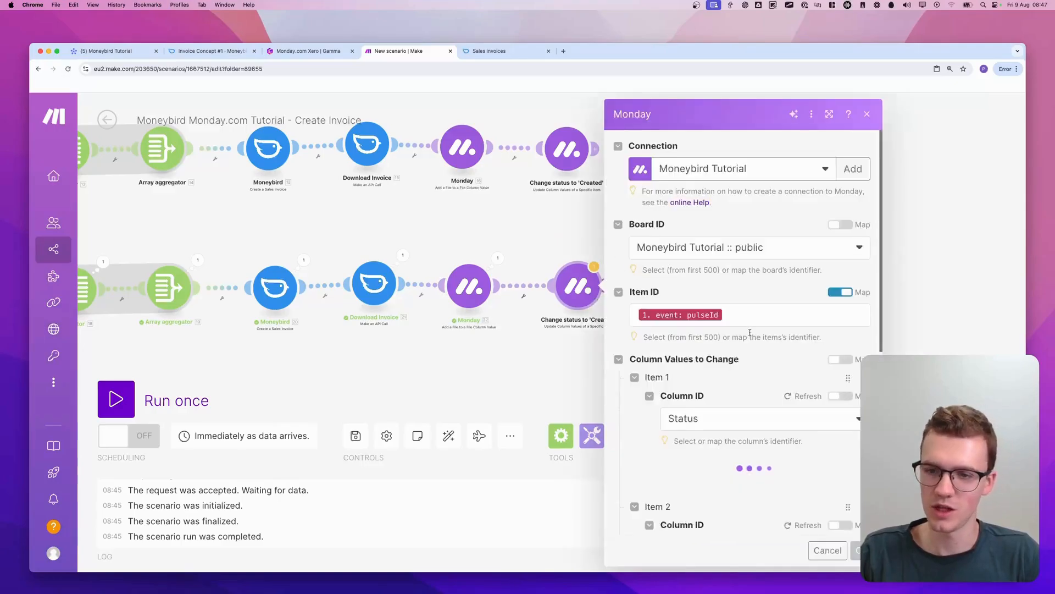
pyautogui.scroll(-5, 753, 335)
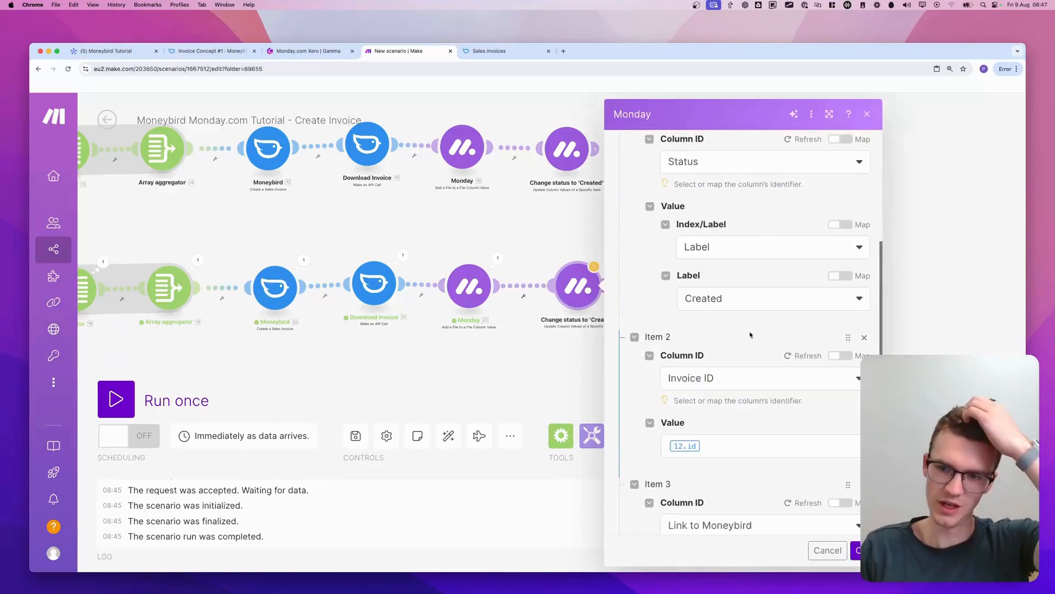
pyautogui.scroll(-2, 731, 337)
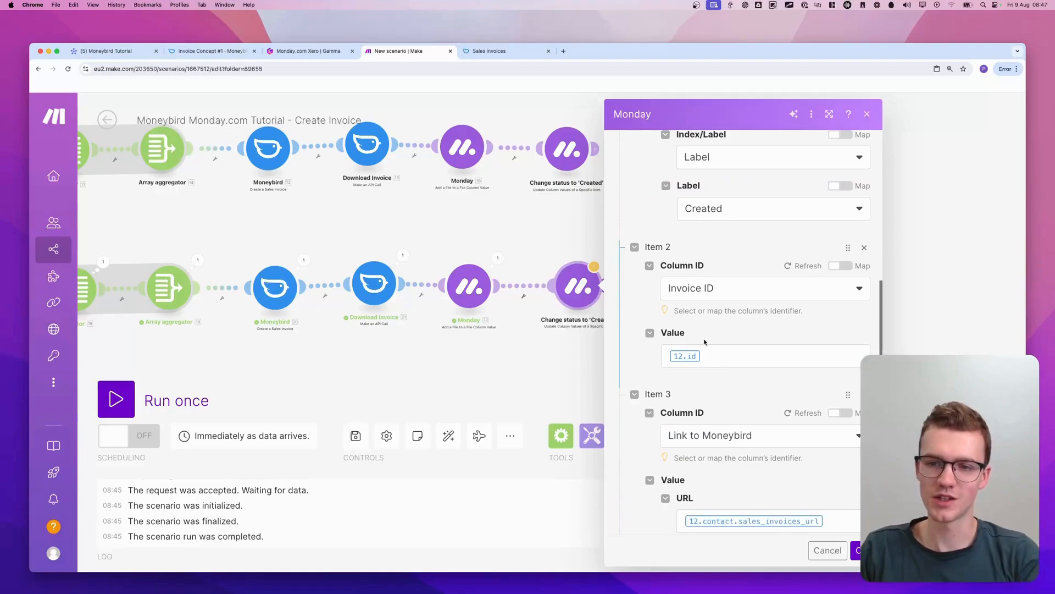
pyautogui.scroll(-1, 709, 337)
pyautogui.click(715, 334)
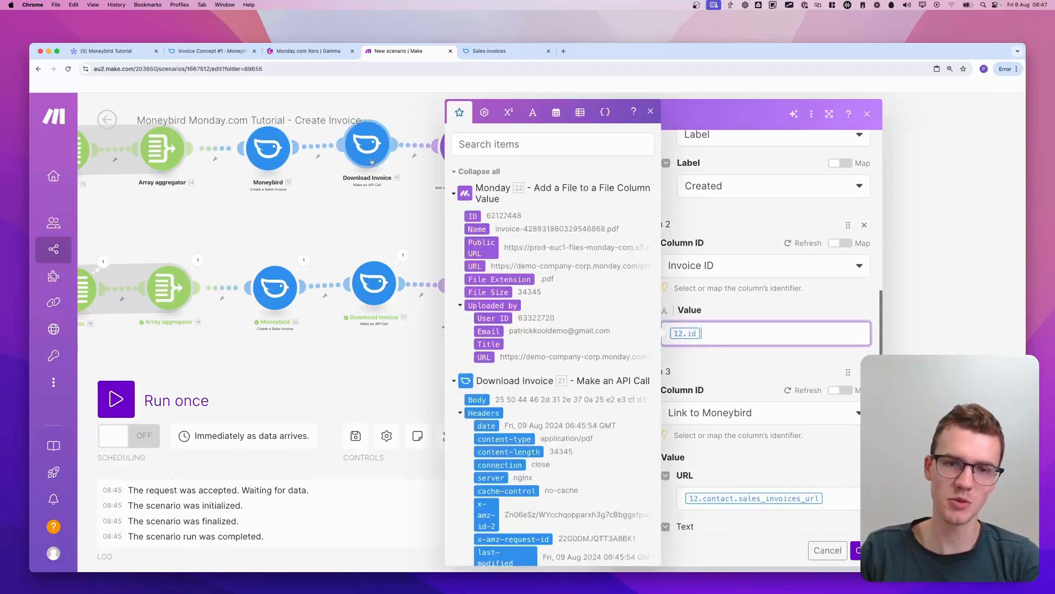
pyautogui.press('BackSpace')
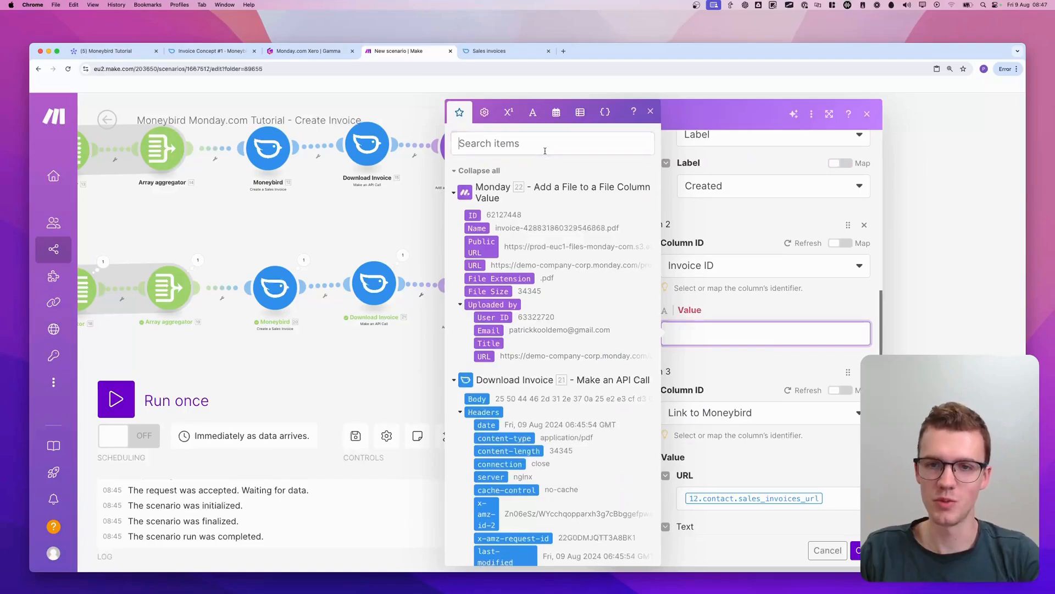
pyautogui.click(547, 146)
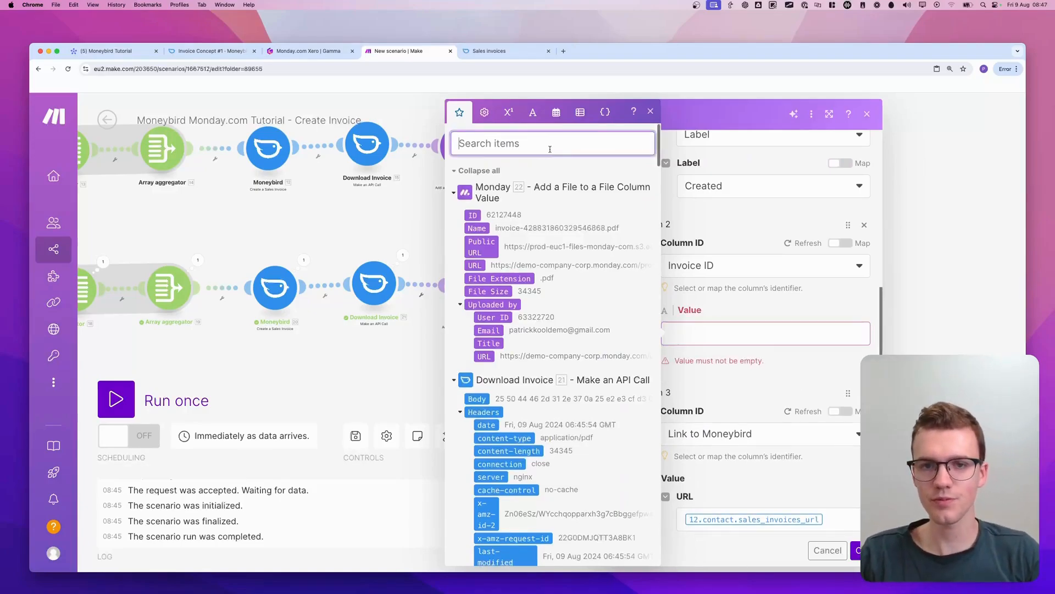
pyautogui.write('invoice')
pyautogui.click(492, 294)
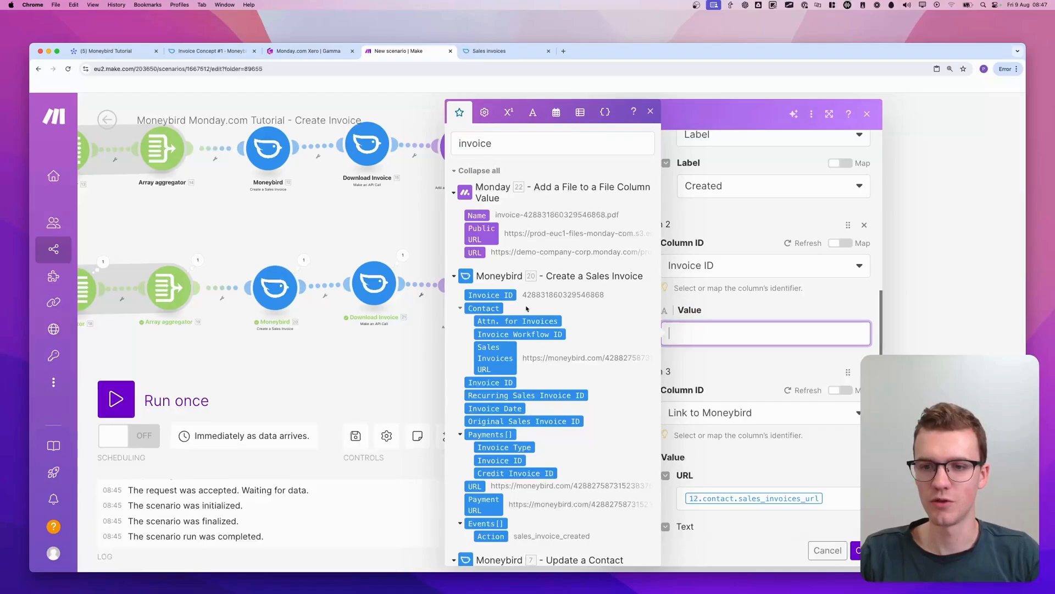
# Remap the Link to Moneybird URL to the contact's Sales Invoices URL from the lower route's Create a Sales Invoice and save the module settings
pyautogui.scroll(-2, 823, 410)
pyautogui.click(834, 420)
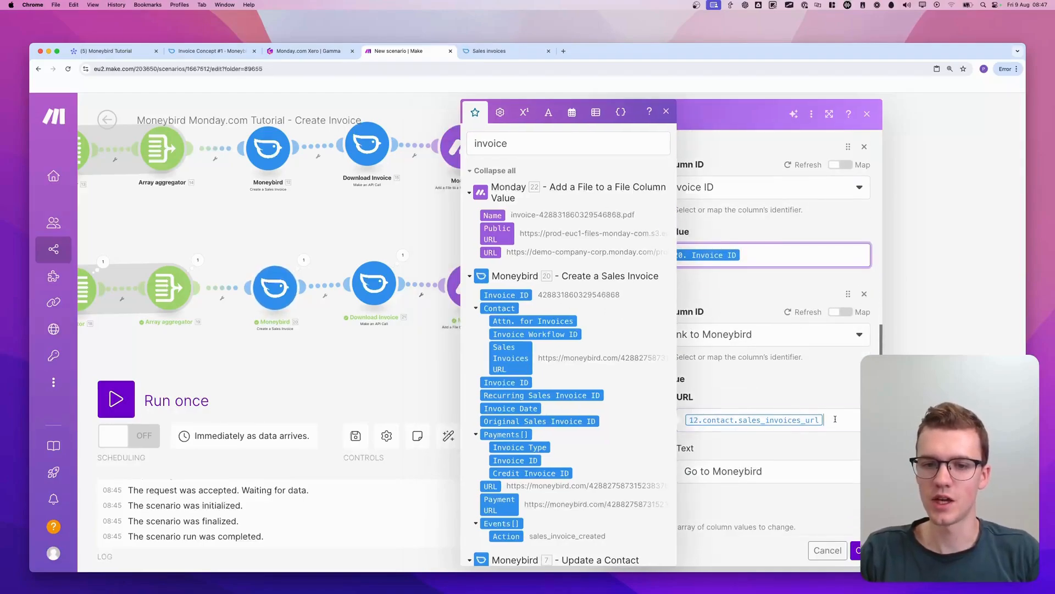
pyautogui.press('BackSpace')
pyautogui.click(511, 358)
pyautogui.click(750, 380)
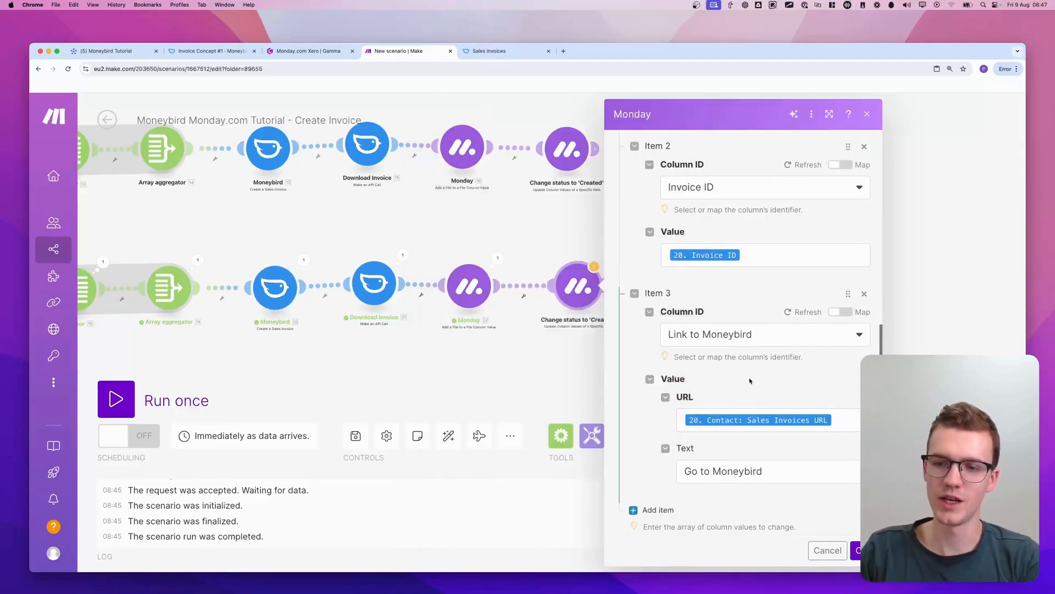
pyautogui.click(856, 550)
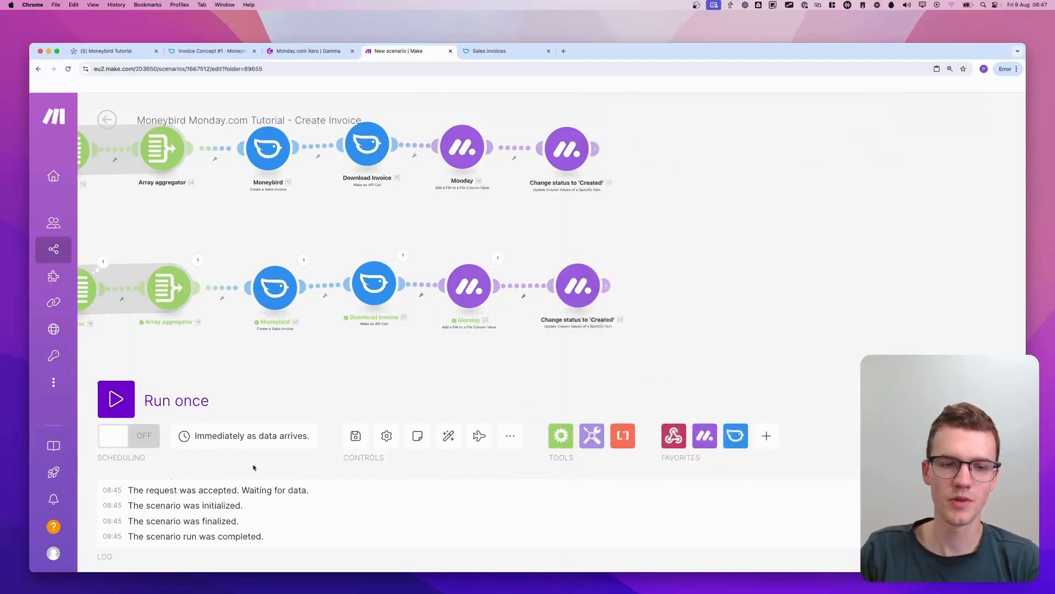
# Save the scenario and turn its scheduling on
pyautogui.click(354, 448)
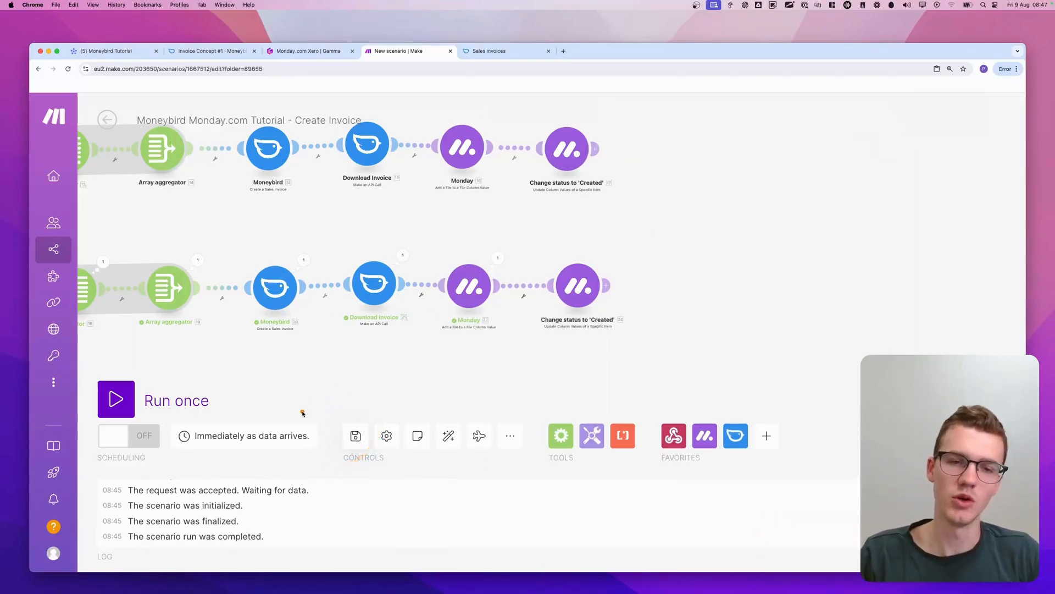
pyautogui.scroll(-2, 295, 405)
pyautogui.moveTo(299, 403); pyautogui.dragTo(357, 394)
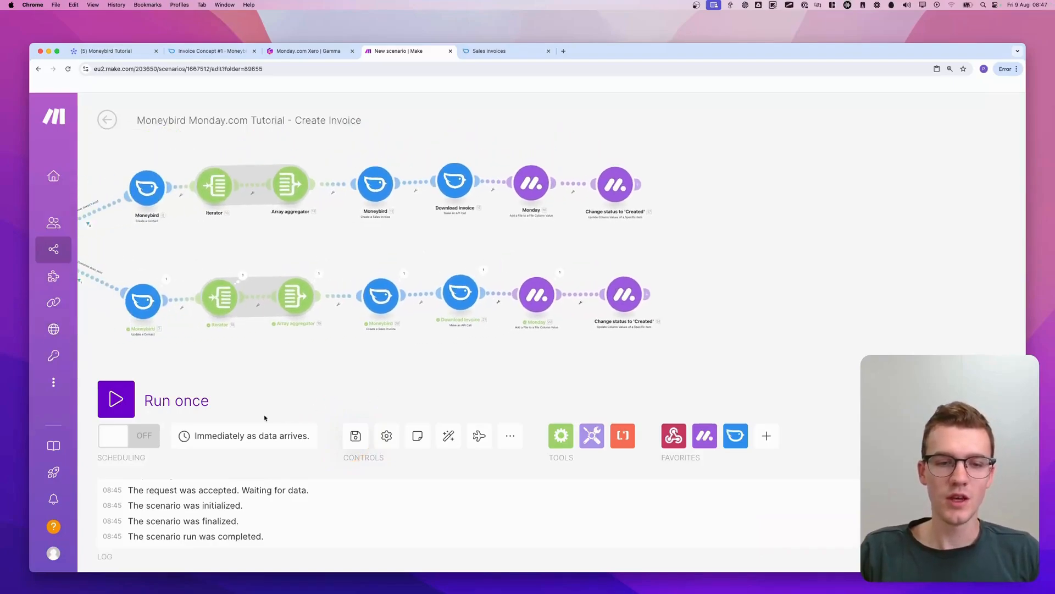
pyautogui.click(115, 439)
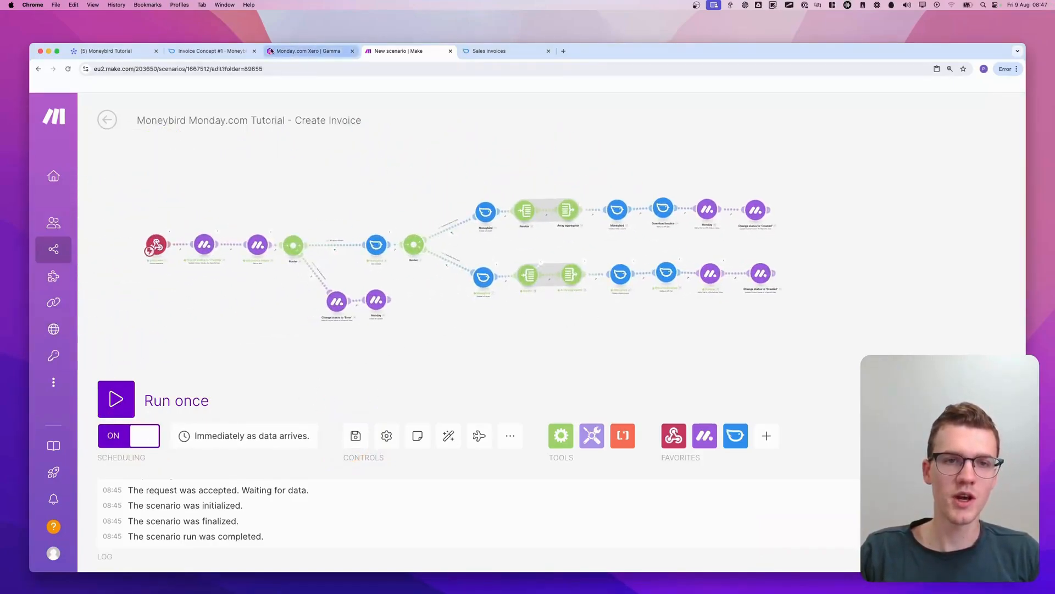
# Switch to monday.com, trigger Create Invoice for the Marketing Agency Services item, and test its Go to Moneybird link
pyautogui.click(115, 52)
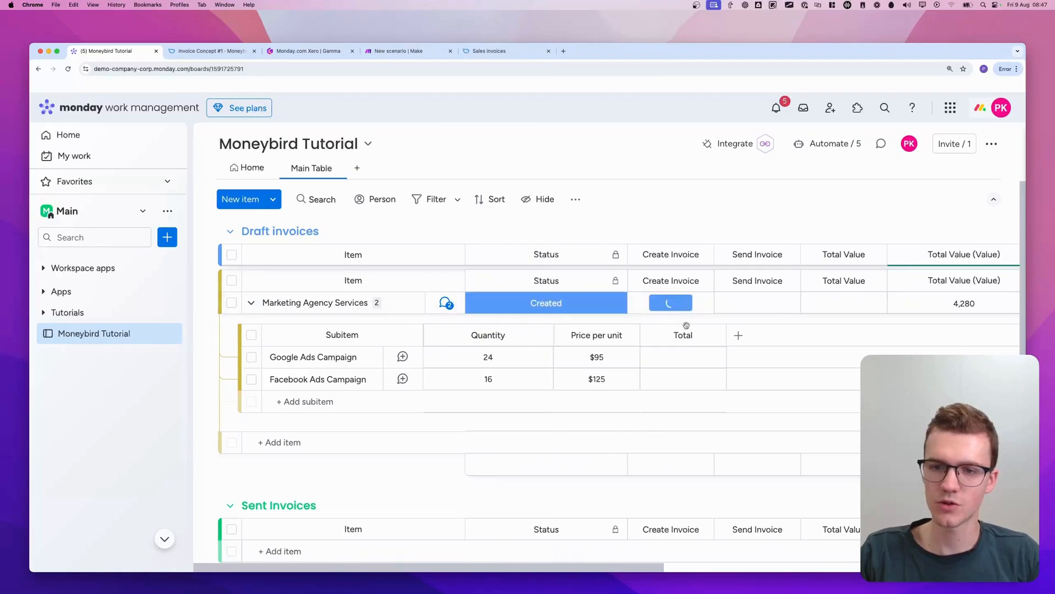
pyautogui.hscroll(10, 695, 328)
pyautogui.hotkey('ctrl', 'a')
pyautogui.moveTo(758, 300)
pyautogui.mouseDown()
pyautogui.moveTo(950, 275)
pyautogui.moveTo(865, 332)
pyautogui.mouseUp()
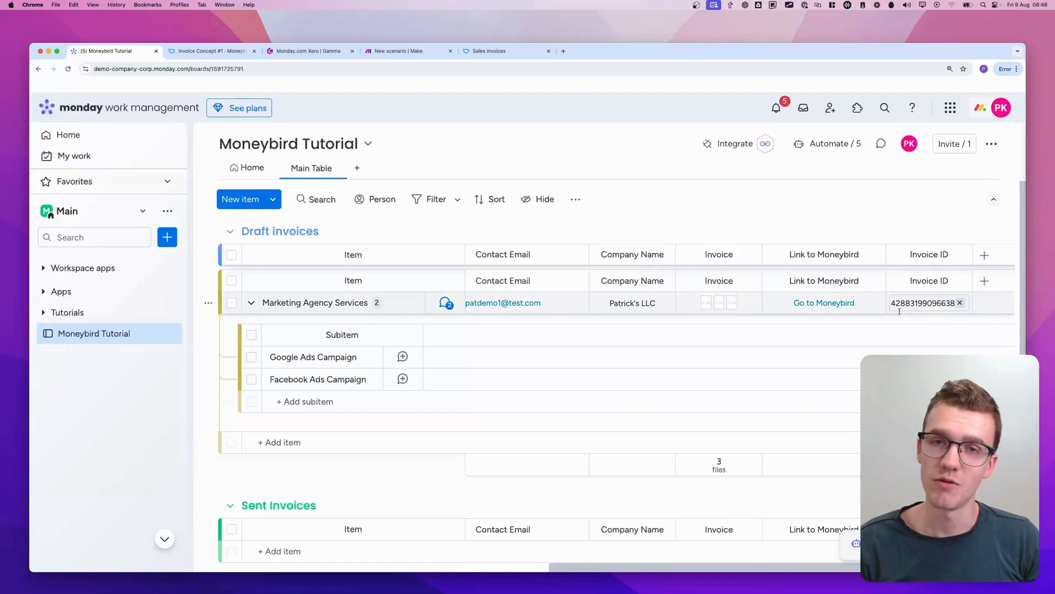
pyautogui.click(811, 305)
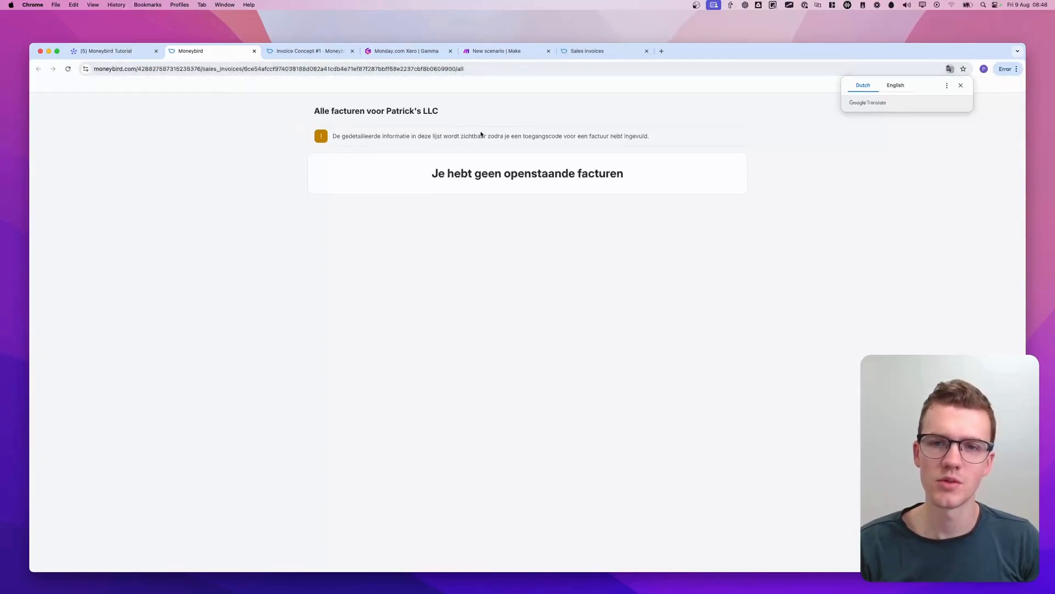
pyautogui.click(254, 50)
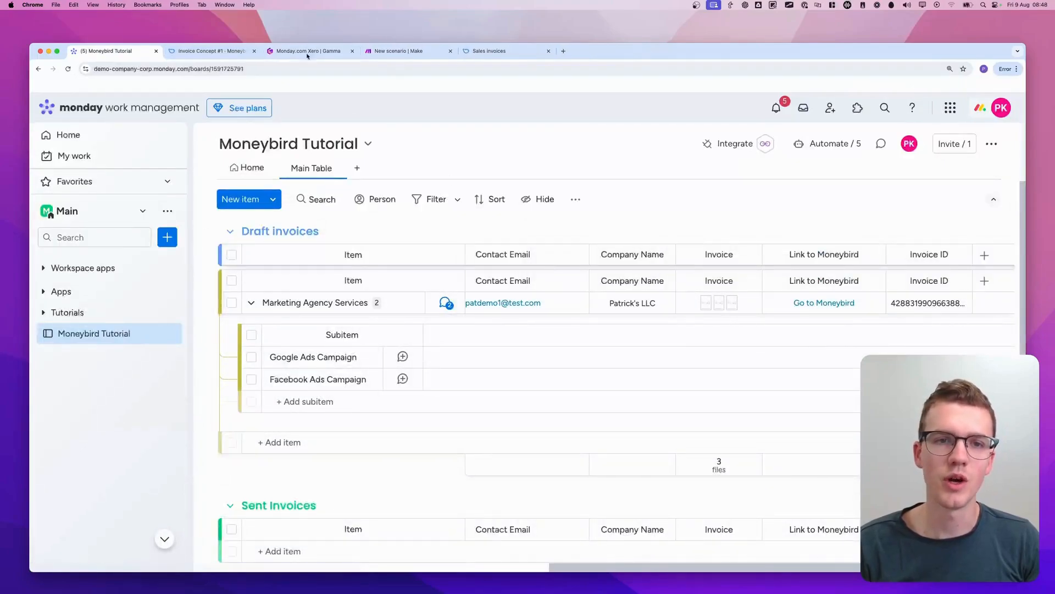
# Switch to Moneybird, copy the draft invoice's page URL, and compare it with the item's Moneybird link in monday.com
pyautogui.click(489, 51)
pyautogui.click(220, 51)
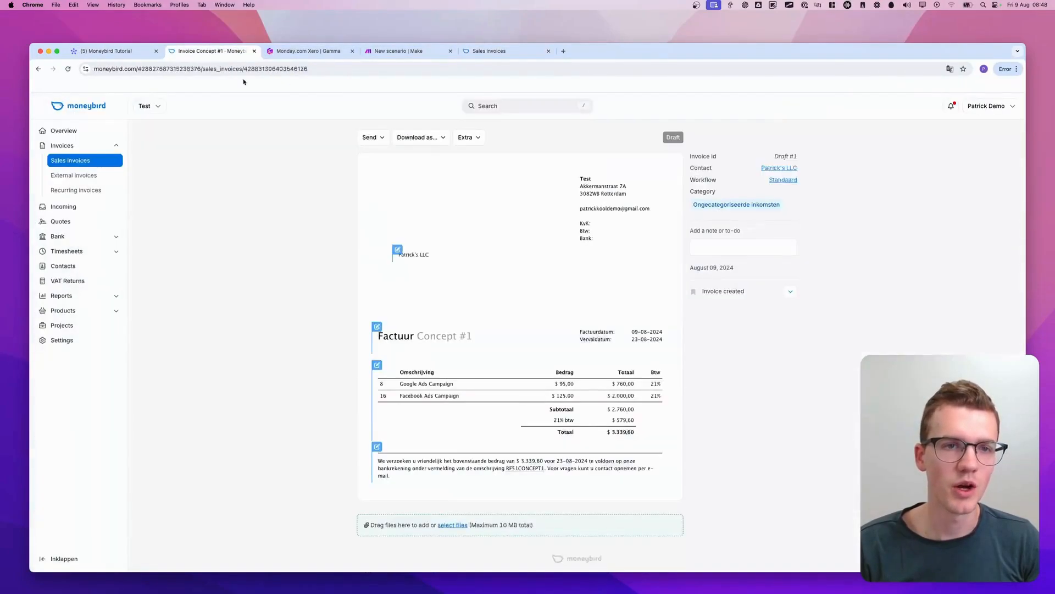
pyautogui.click(115, 69)
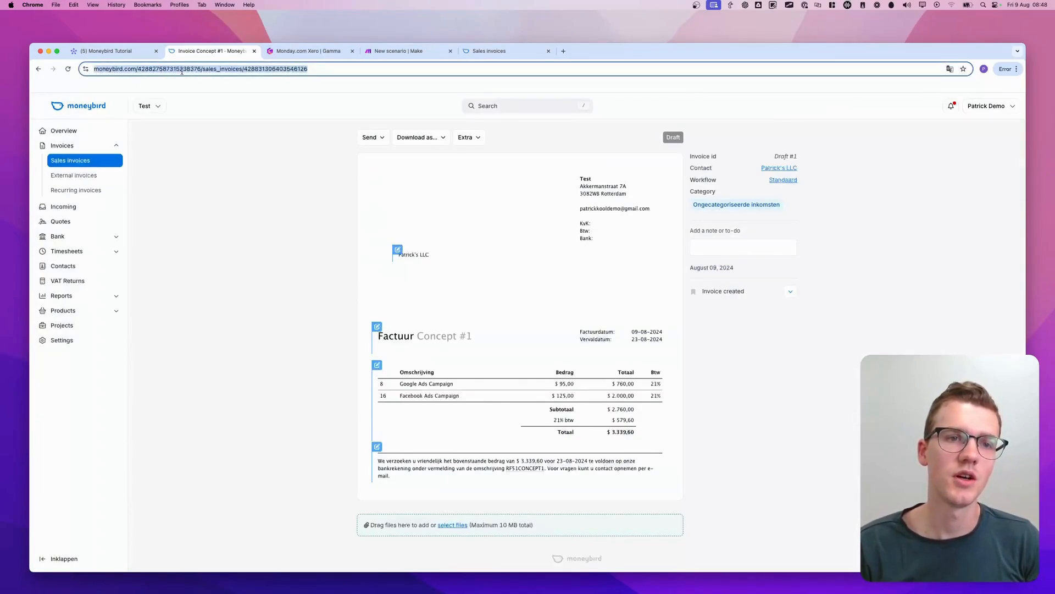
pyautogui.press('super+c')
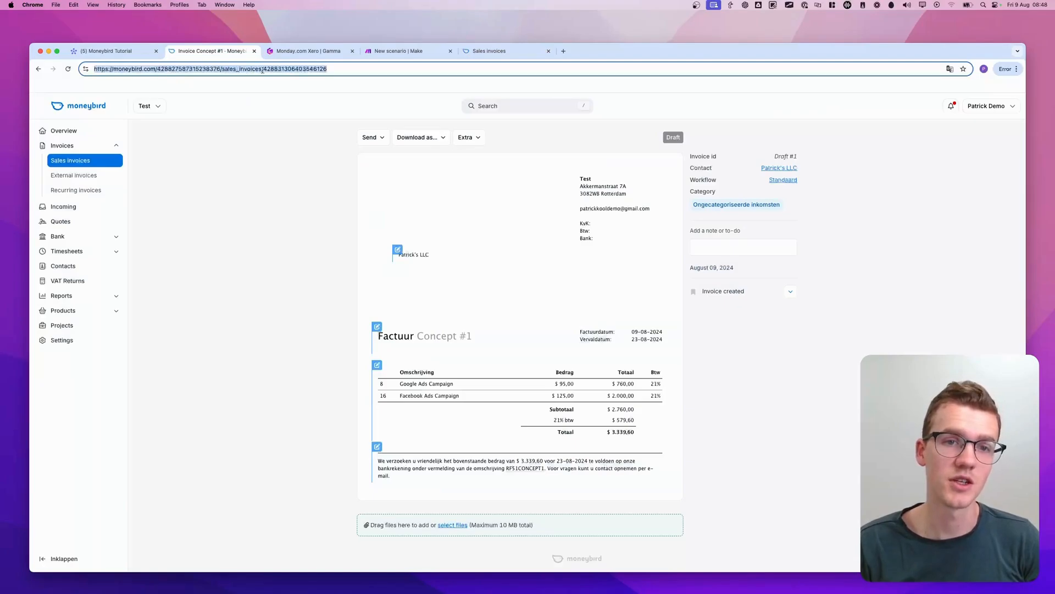
pyautogui.click(132, 50)
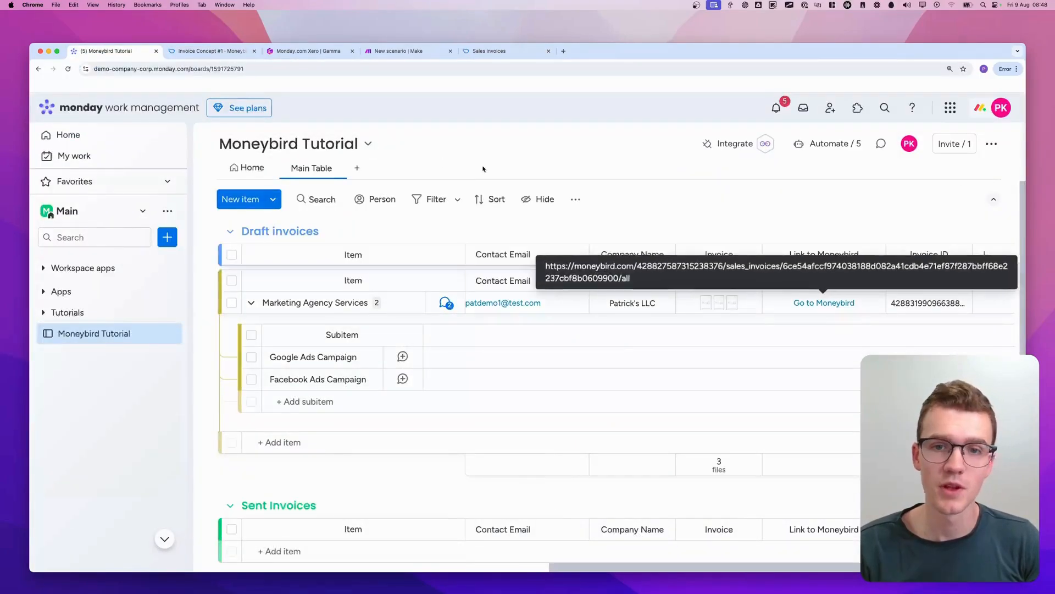
pyautogui.click(296, 54)
# Switch to Make and replace the Link to Moneybird URL in the upper route's final monday.com module with the copied invoice page URL
pyautogui.click(398, 51)
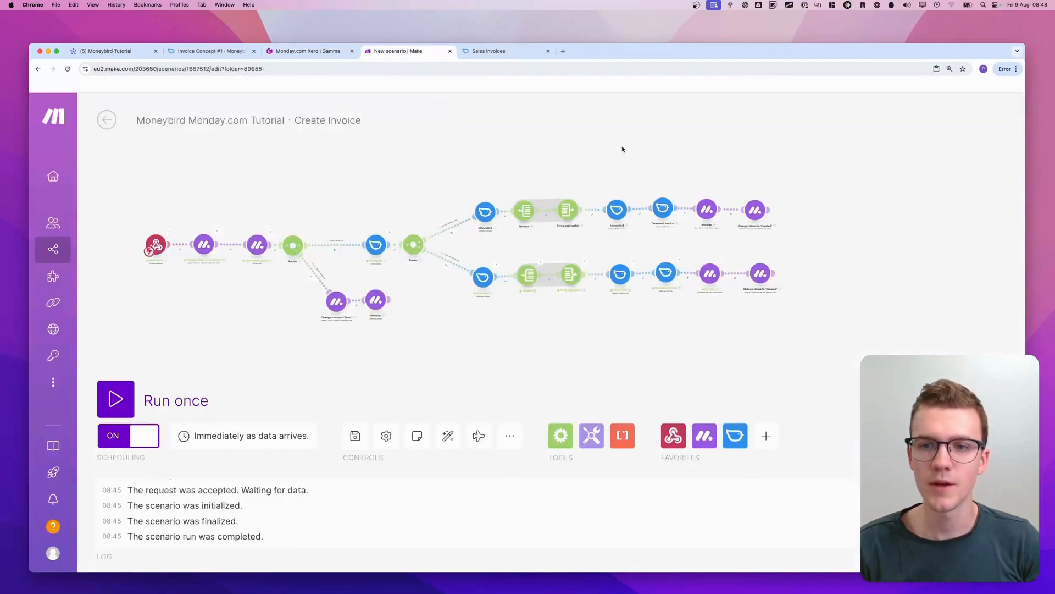
pyautogui.scroll(5, 844, 193)
pyautogui.click(606, 236)
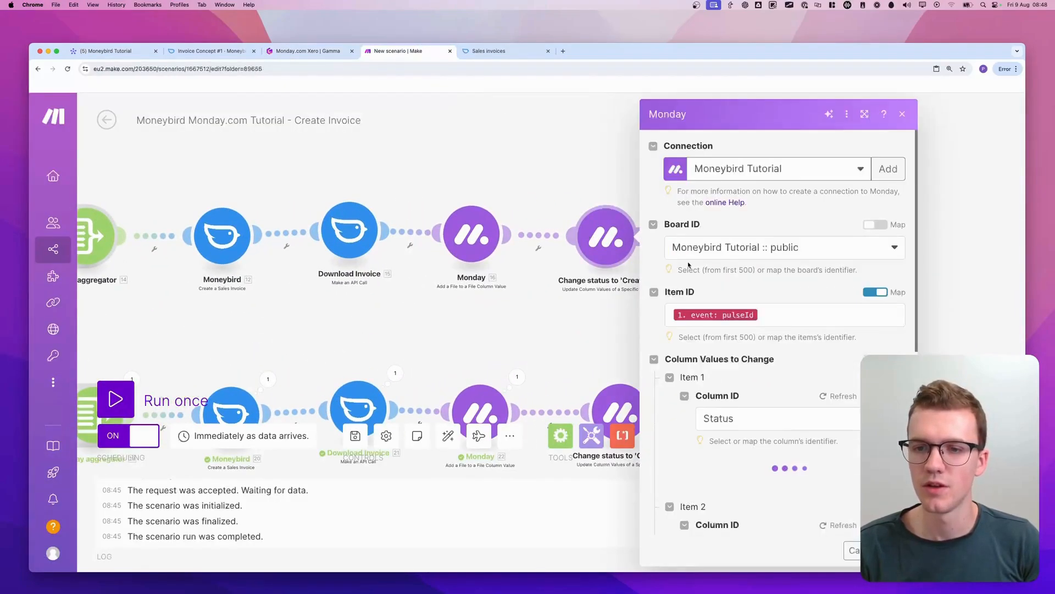
pyautogui.scroll(-10, 792, 297)
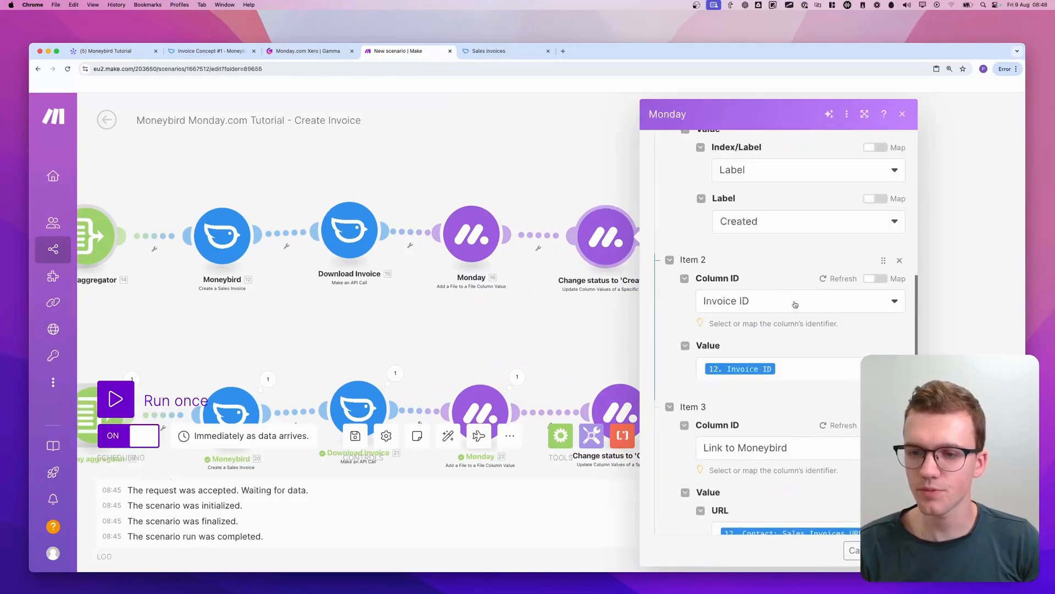
pyautogui.scroll(-5, 794, 304)
pyautogui.click(791, 382)
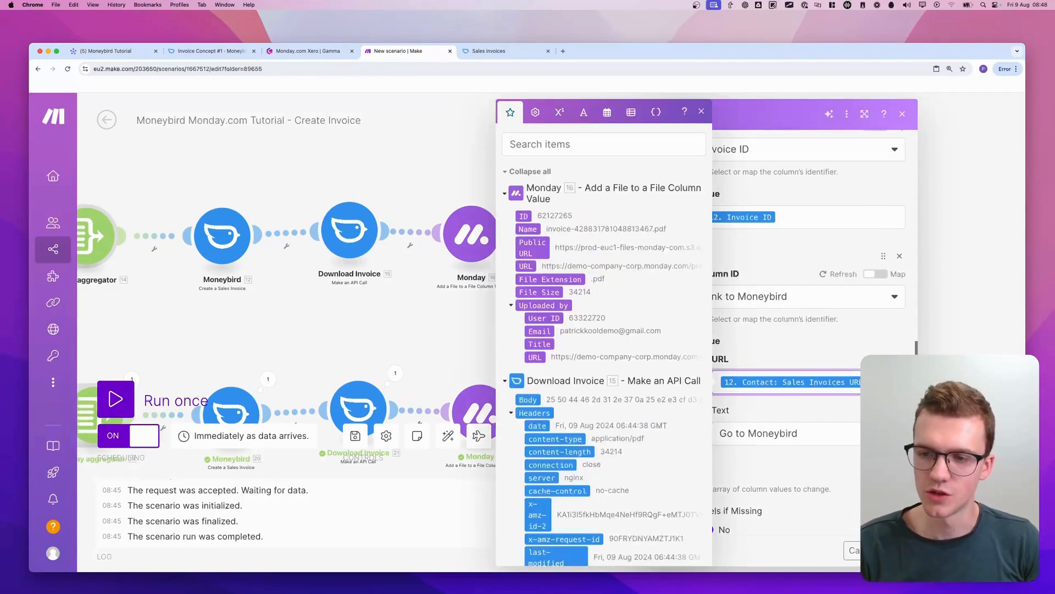
pyautogui.press('BackSpace')
pyautogui.press('super+v')
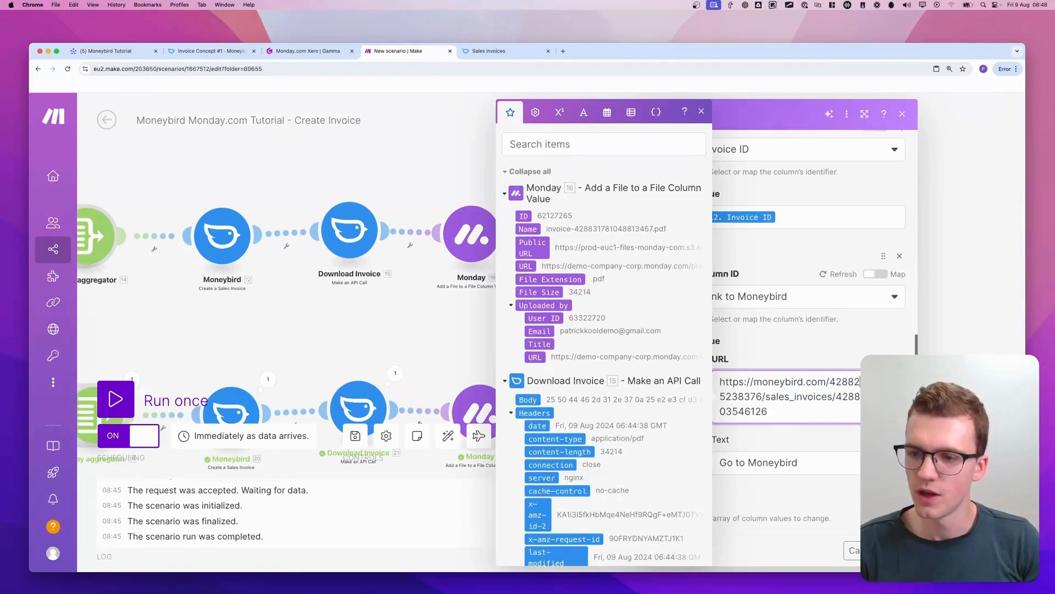
# Replace the fixed administration and invoice numbers in the URL with Administration ID and Invoice ID from the upper route's Create a Sales Invoice
pyautogui.doubleClick(860, 382)
pyautogui.press('BackSpace')
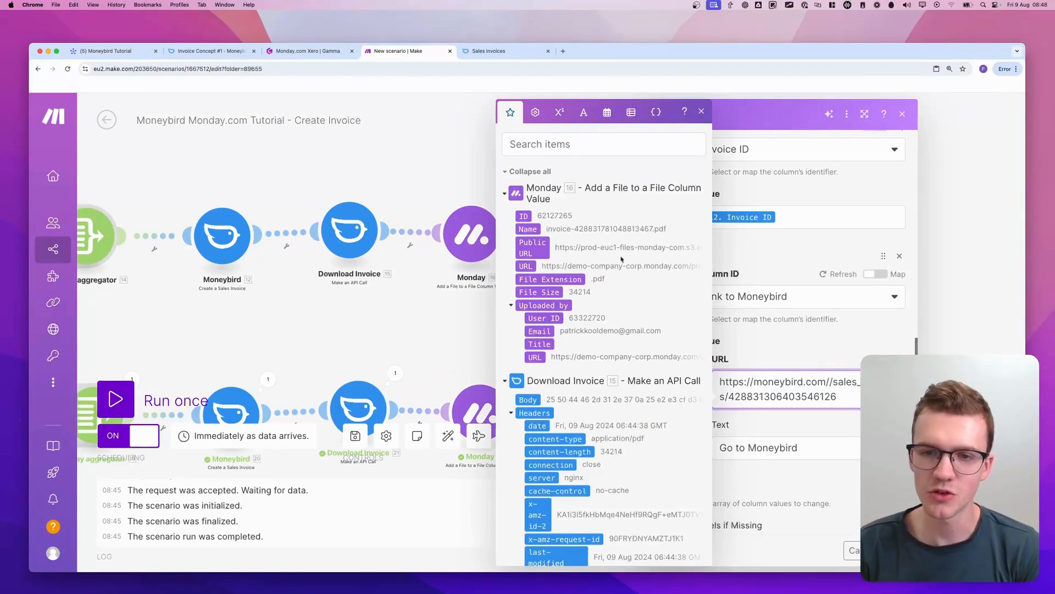
pyautogui.scroll(-15, 640, 437)
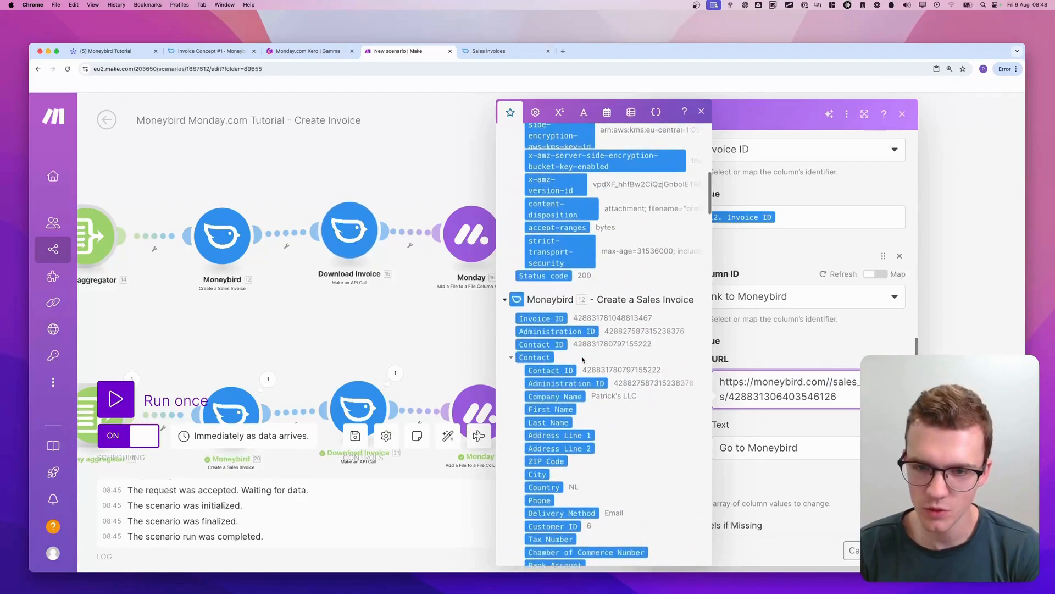
pyautogui.click(571, 329)
pyautogui.doubleClick(797, 410)
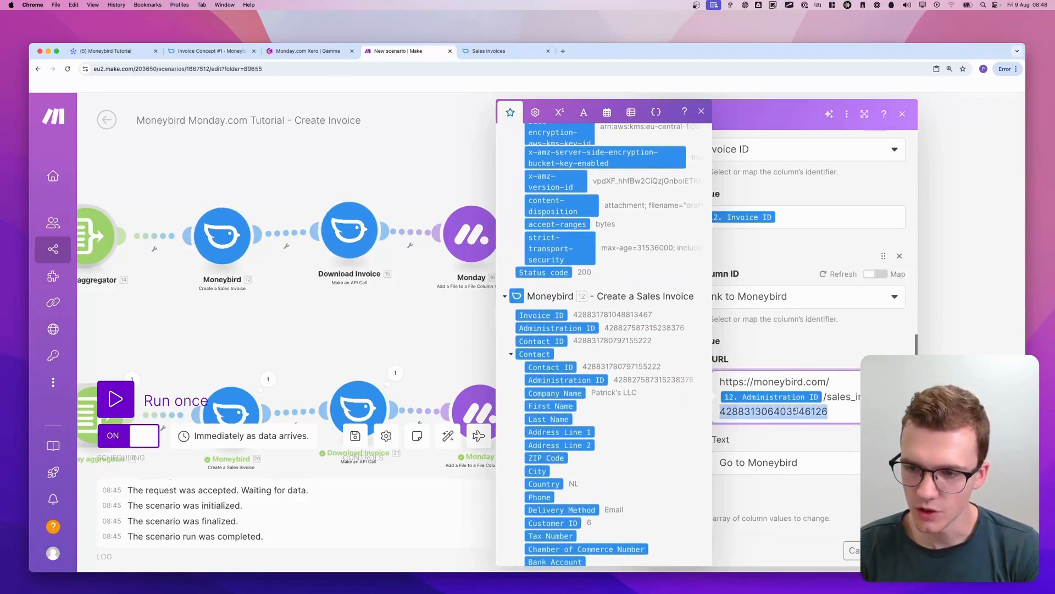
pyautogui.press('BackSpace')
pyautogui.click(546, 315)
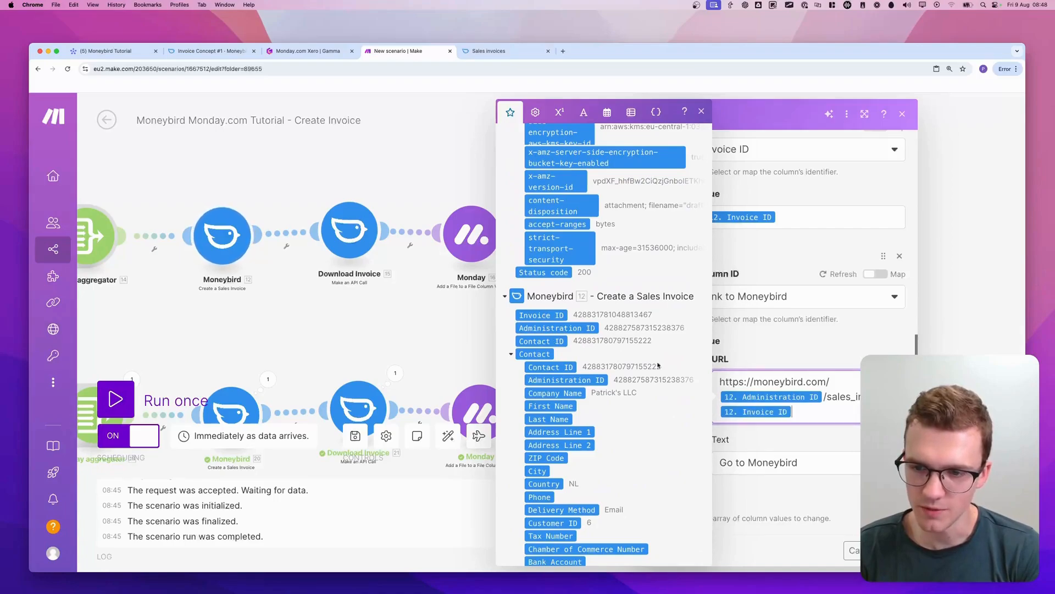
# Copy the mapped URL, save the module, and paste it as the Link to Moneybird URL in the lower route's final monday.com module
pyautogui.tripleClick(835, 412)
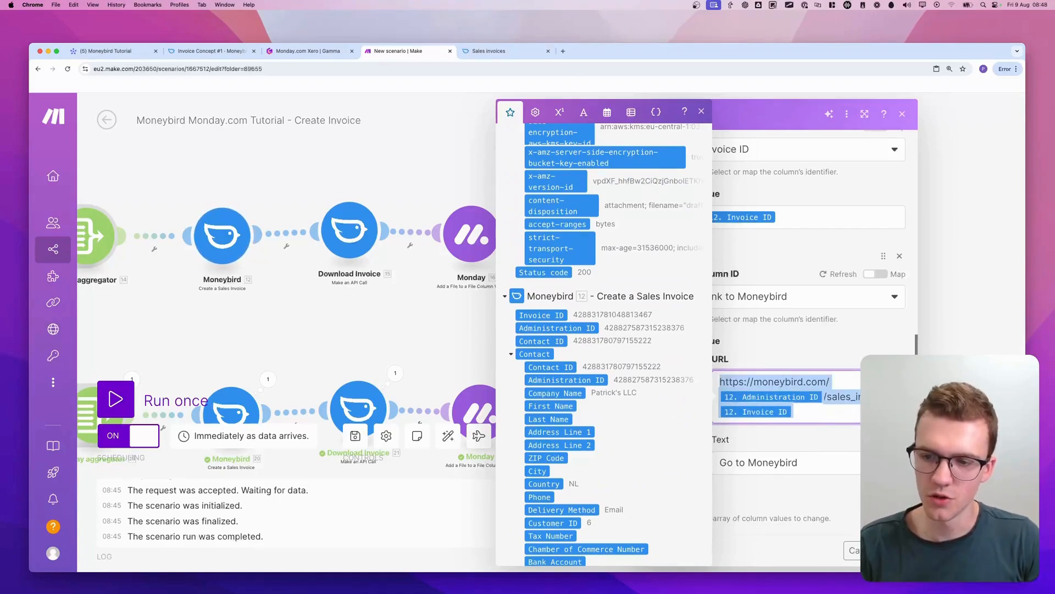
pyautogui.click(892, 550)
pyautogui.scroll(-4, 623, 397)
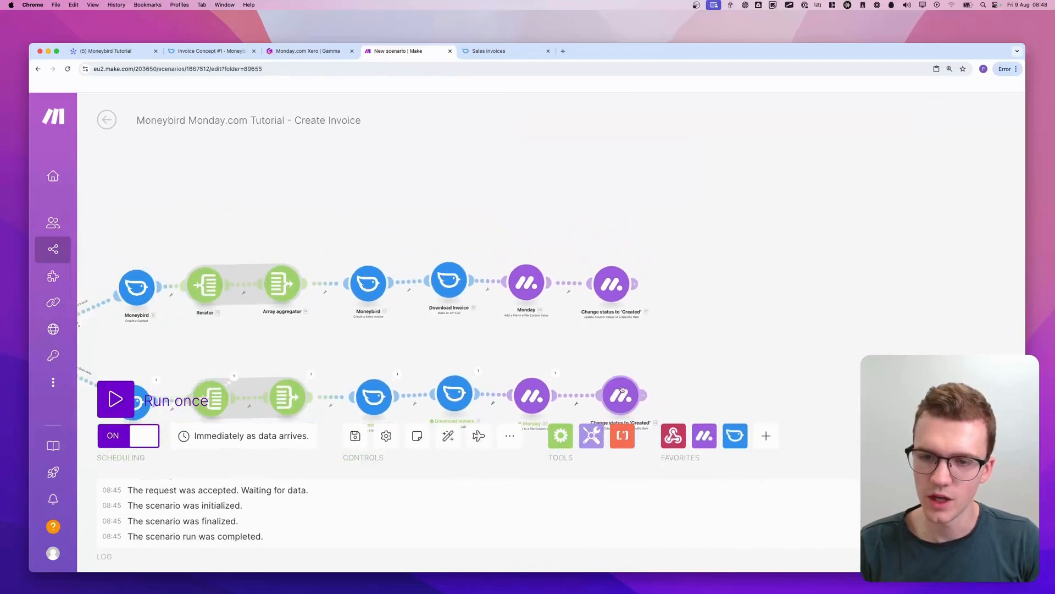
pyautogui.click(621, 392)
pyautogui.scroll(-10, 785, 379)
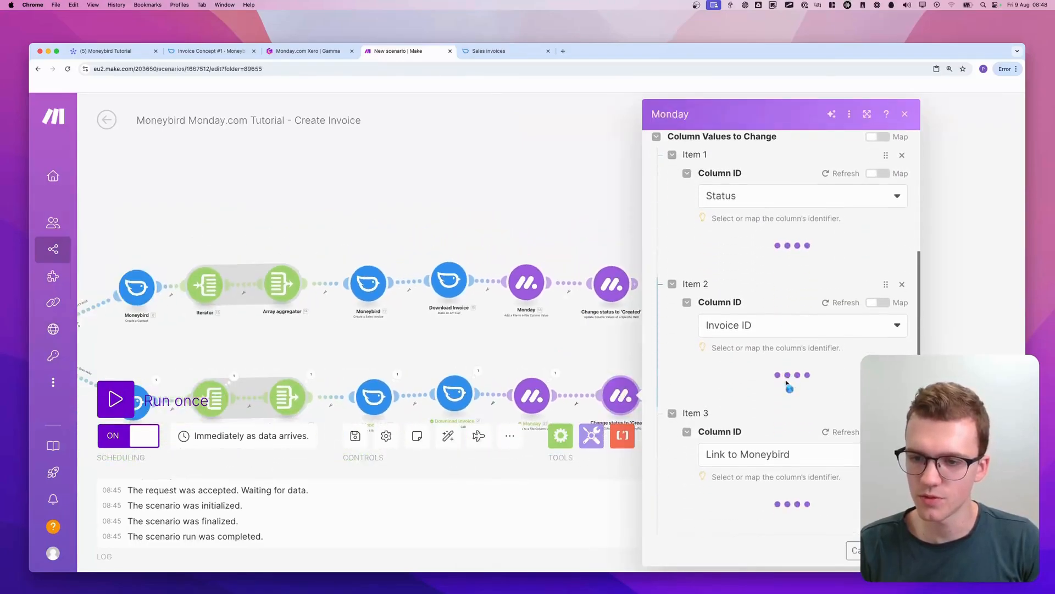
pyautogui.scroll(-5, 787, 383)
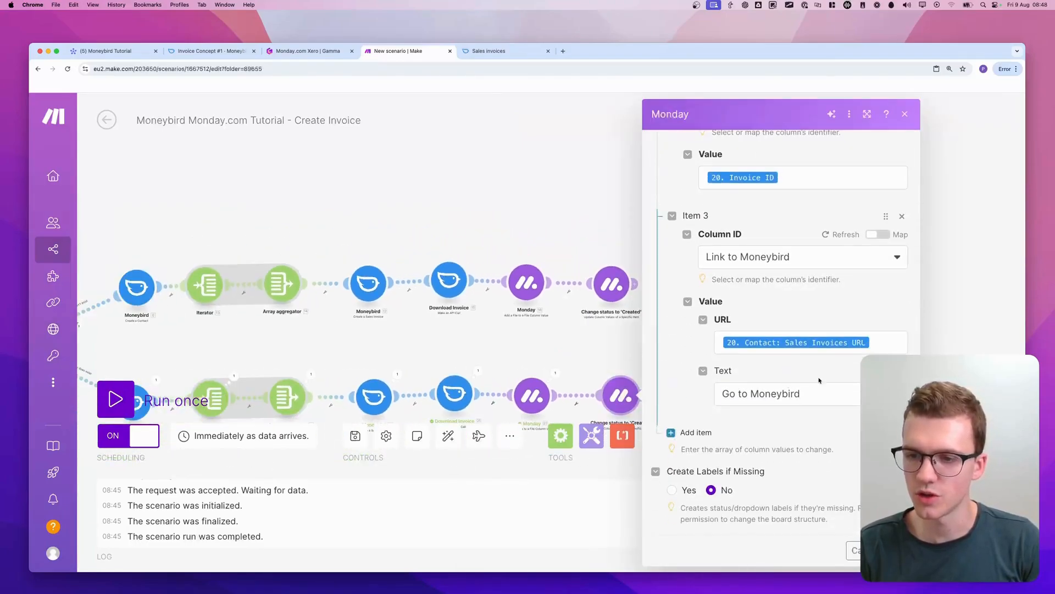
pyautogui.click(881, 352)
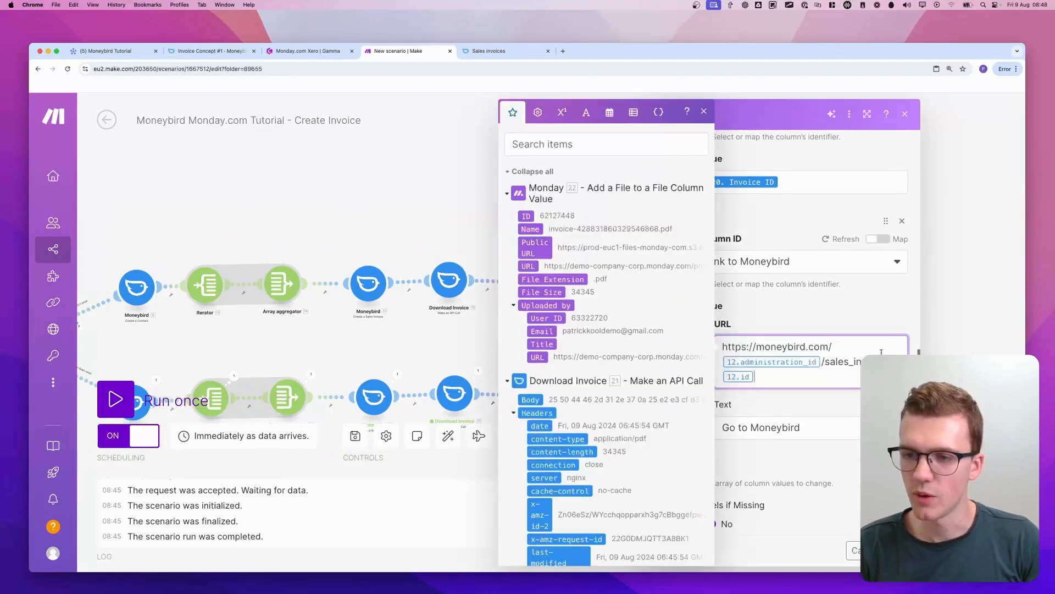
# Remap the pasted URL to Administration ID and Invoice ID from the lower route's Create a Sales Invoice and save the module settings
pyautogui.click(822, 361)
pyautogui.press('BackSpace')
pyautogui.press('BackSpace')
pyautogui.scroll(-10, 593, 392)
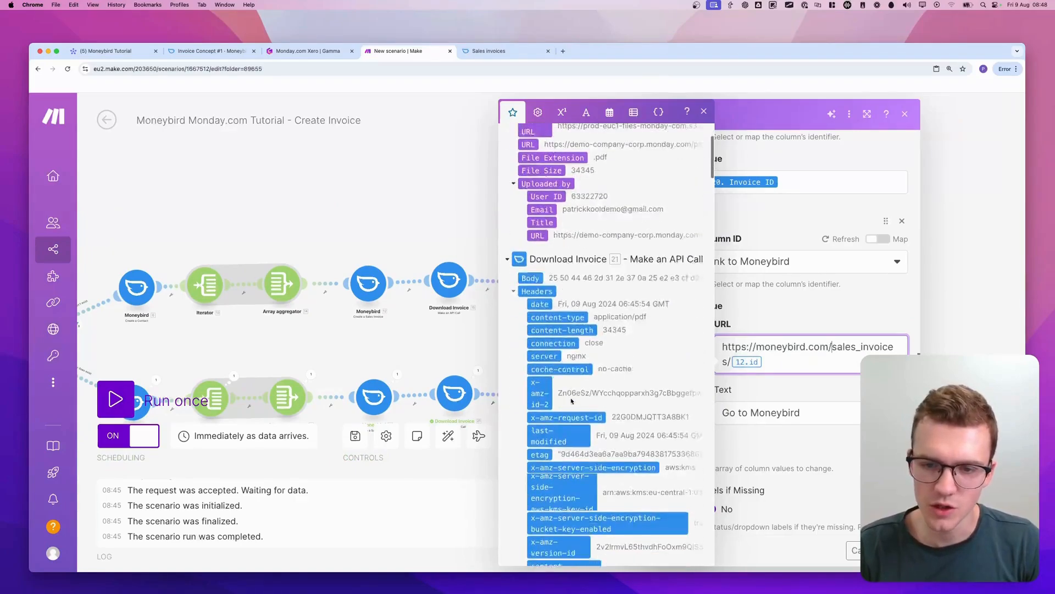
pyautogui.click(563, 371)
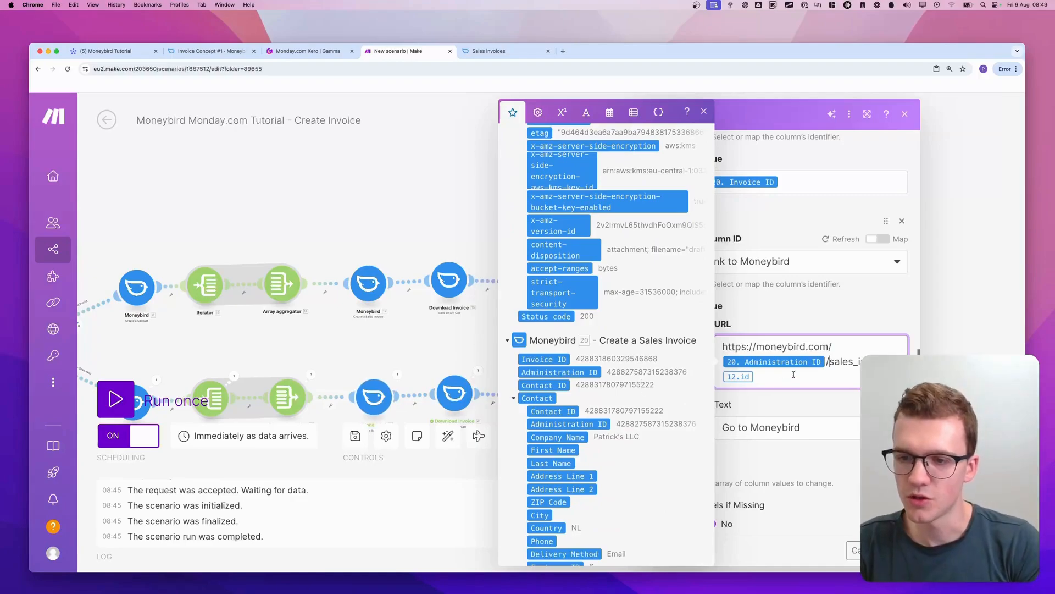
pyautogui.click(822, 376)
pyautogui.press('BackSpace')
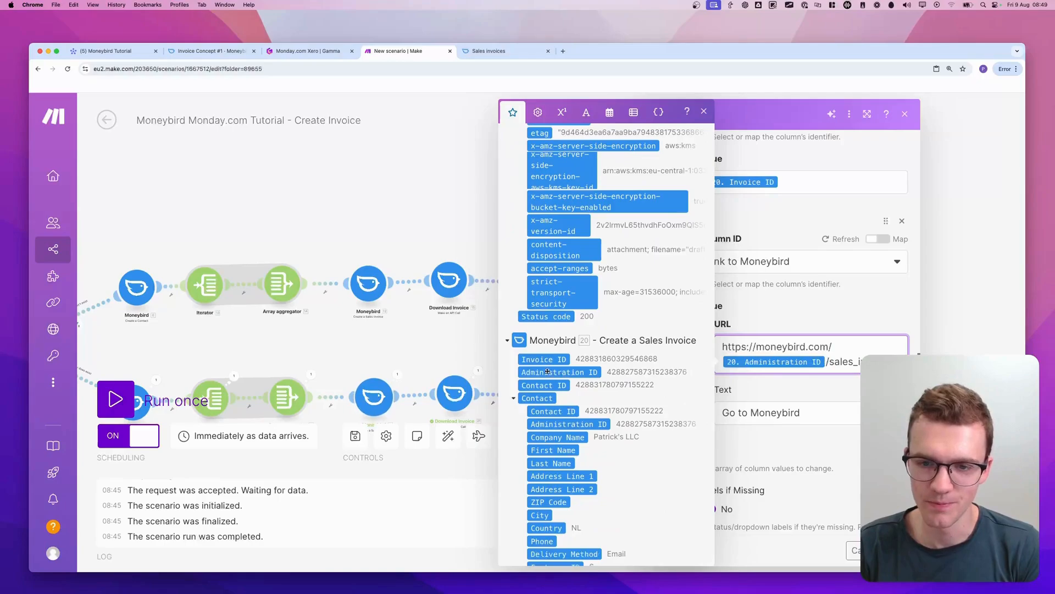
pyautogui.click(616, 359)
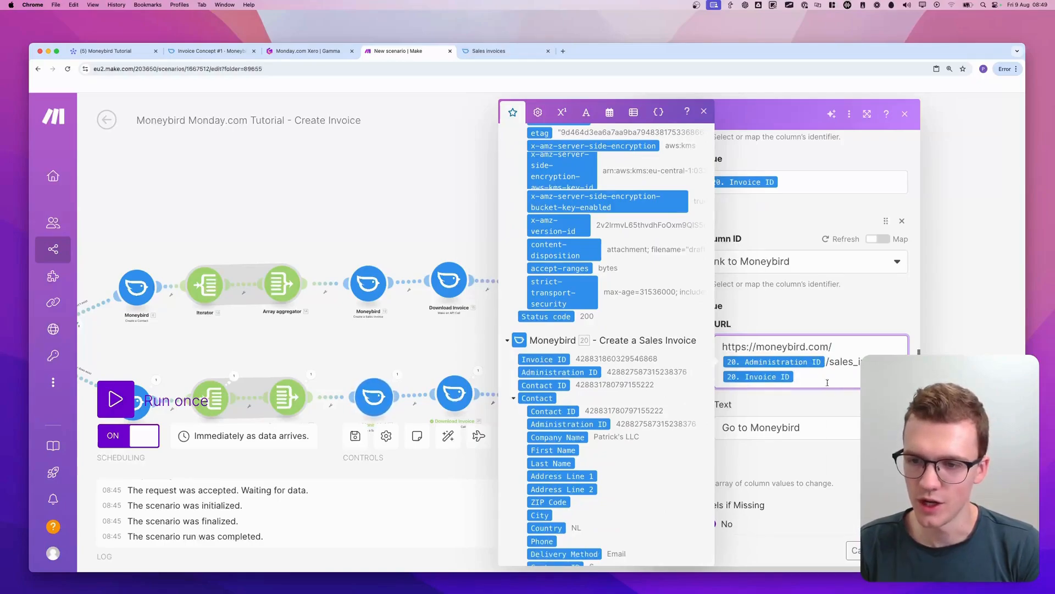
pyautogui.click(832, 398)
pyautogui.click(896, 550)
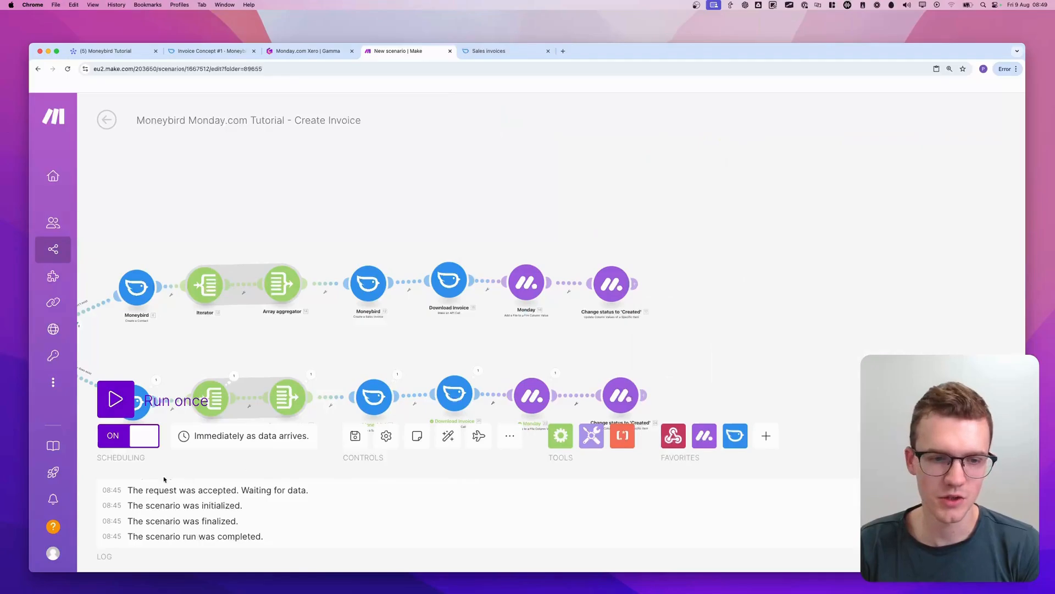
# Save the scenario, and start and immediately stop a single run
pyautogui.click(355, 435)
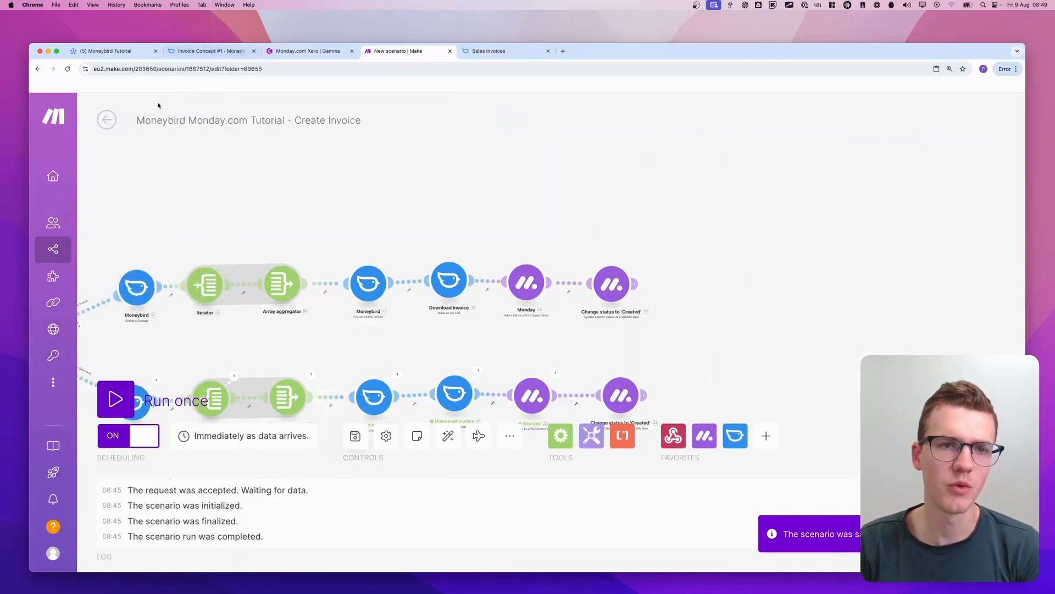
pyautogui.click(116, 399)
pyautogui.click(126, 406)
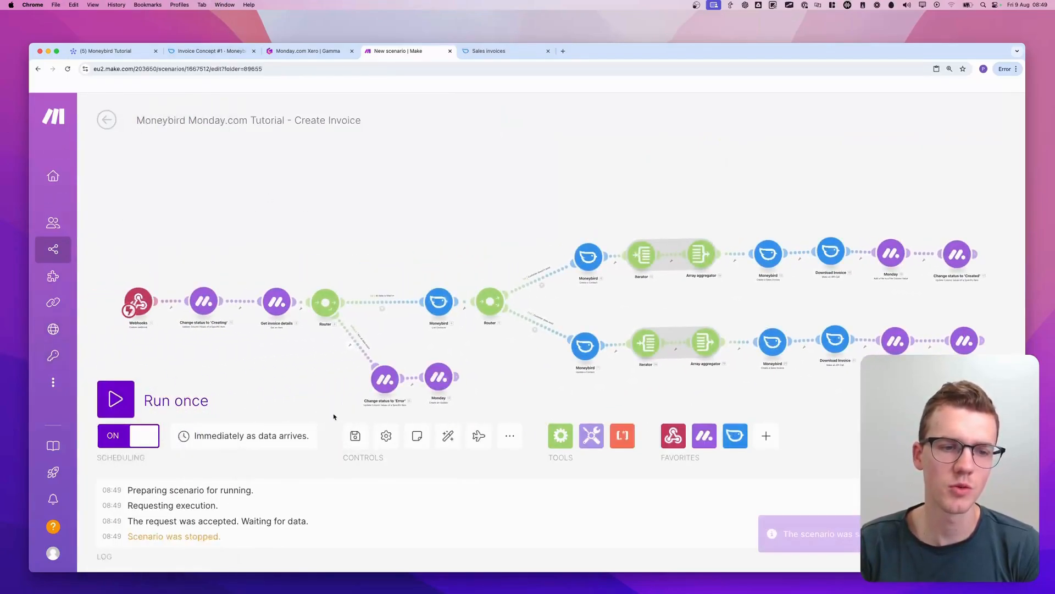
# Switch to monday.com, trigger Create Invoice for the Marketing Agency Services item, and open the scenario's overview page in Make
pyautogui.click(102, 52)
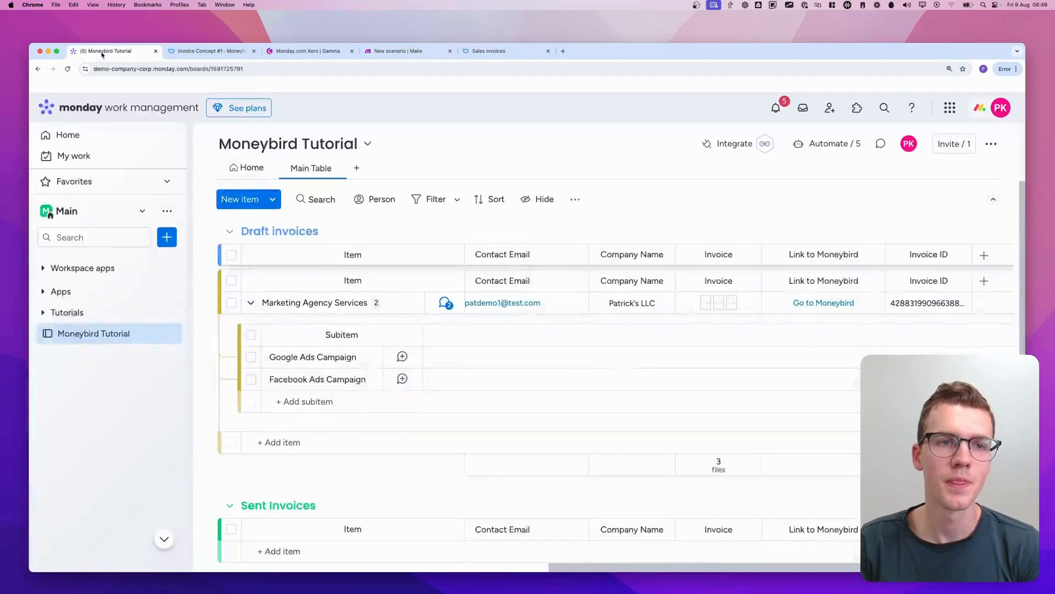
pyautogui.hscroll(-10, 646, 311)
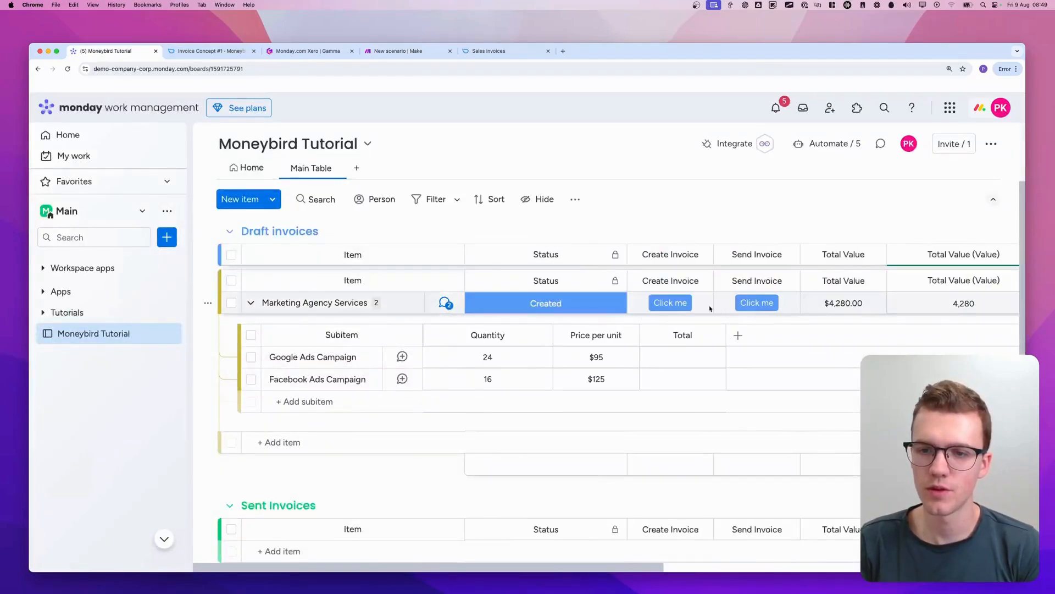
pyautogui.hscroll(10, 743, 311)
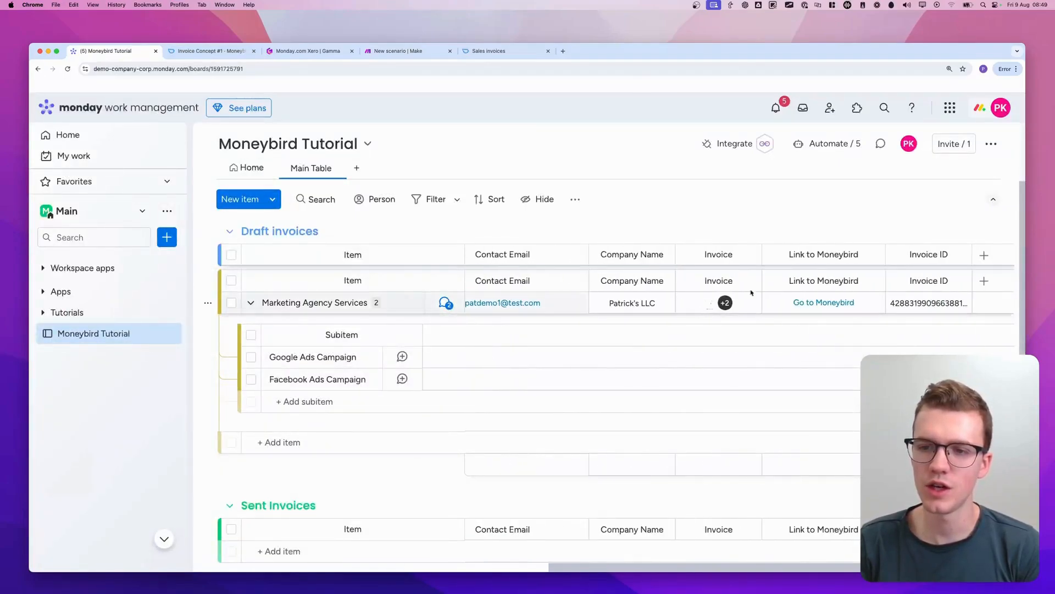
pyautogui.click(395, 51)
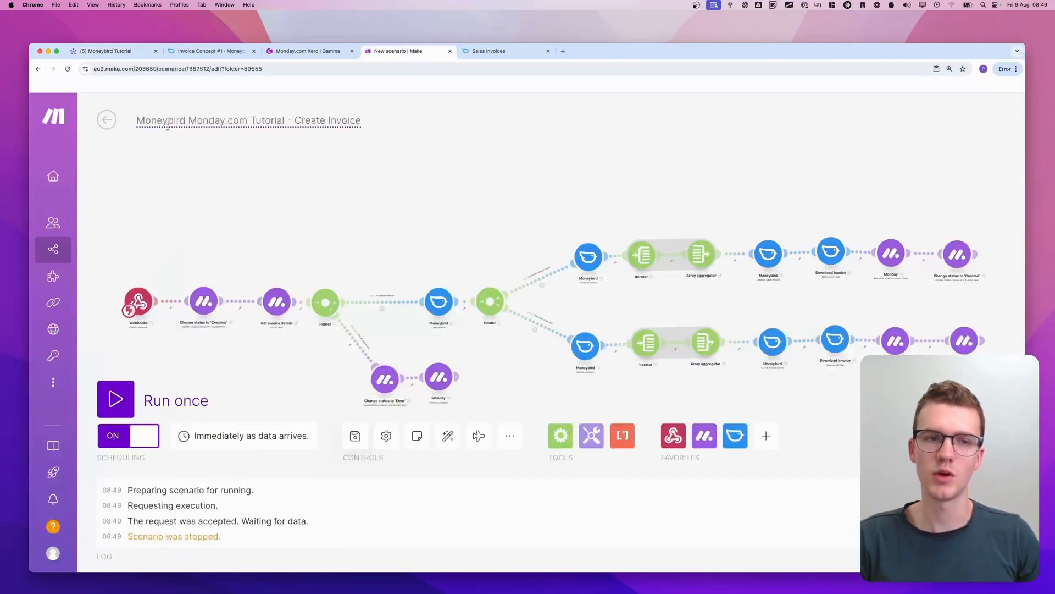
pyautogui.click(108, 119)
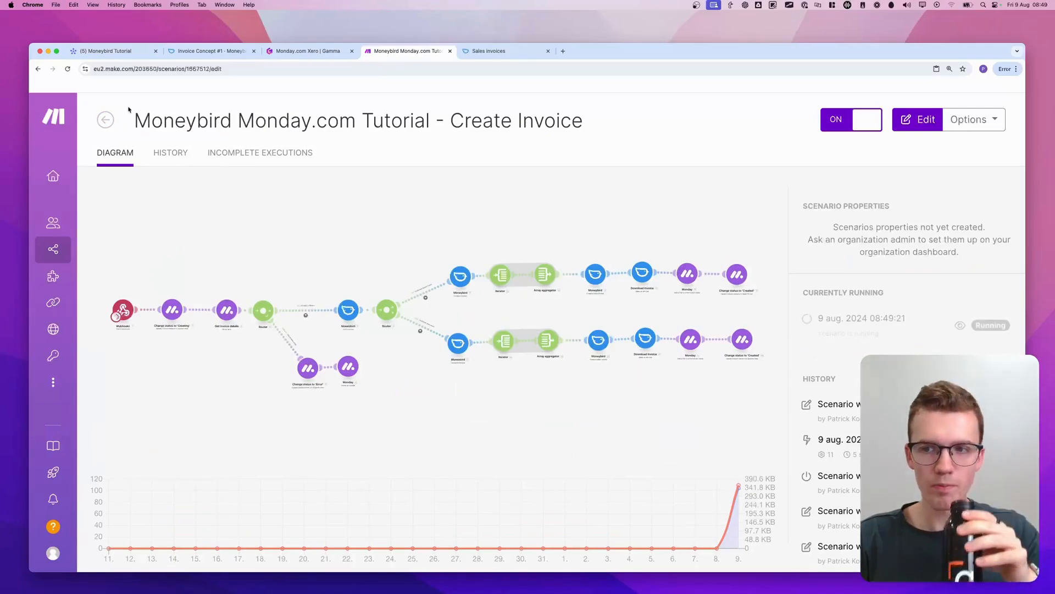
# Return to monday.com, test the item's Go to Moneybird link, and close the older Invoice Concept #1 page
pyautogui.click(131, 54)
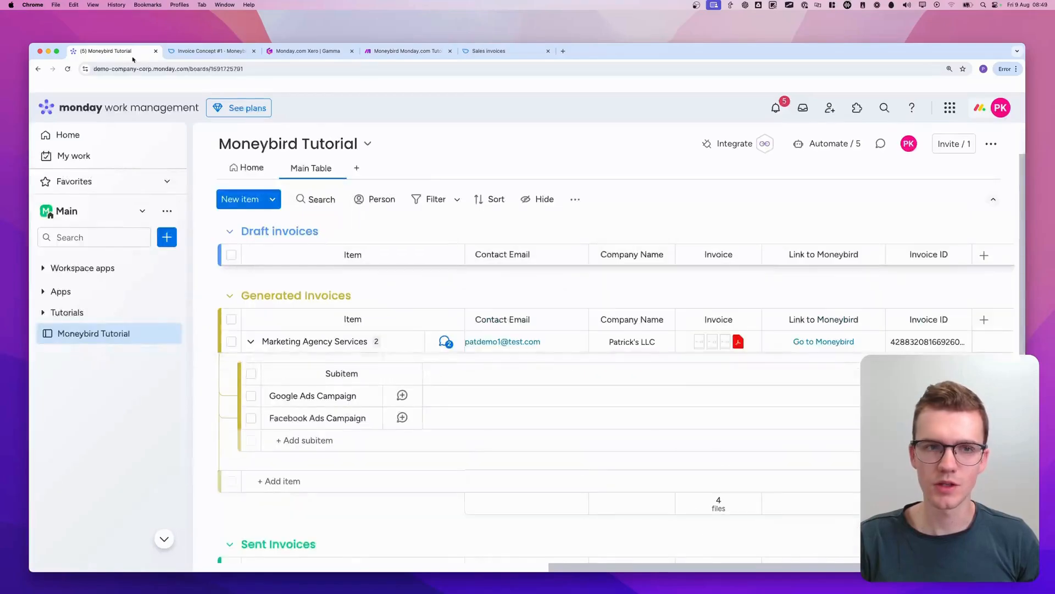
pyautogui.click(816, 342)
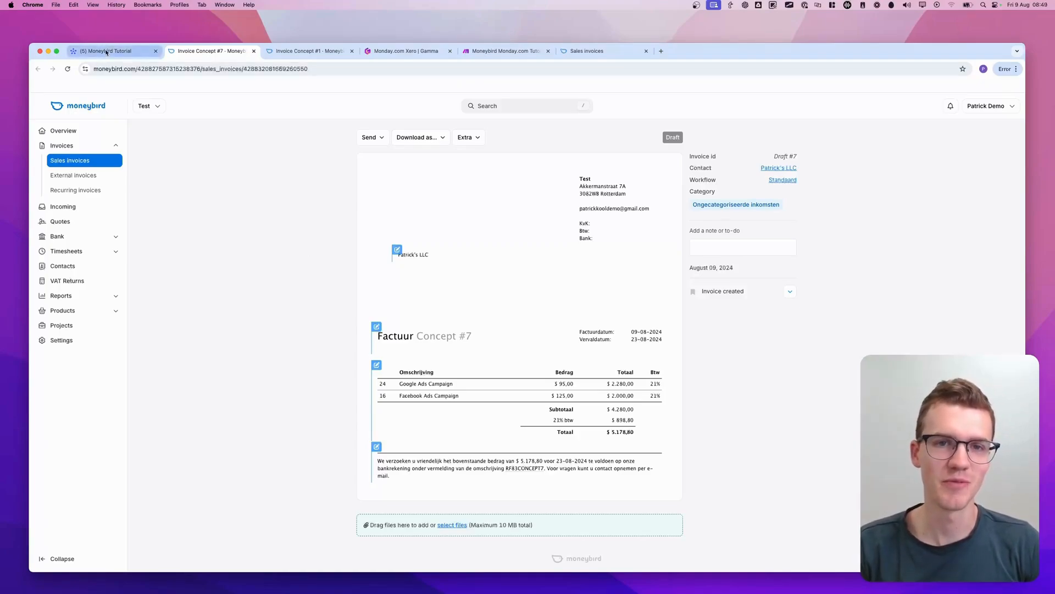
pyautogui.click(352, 51)
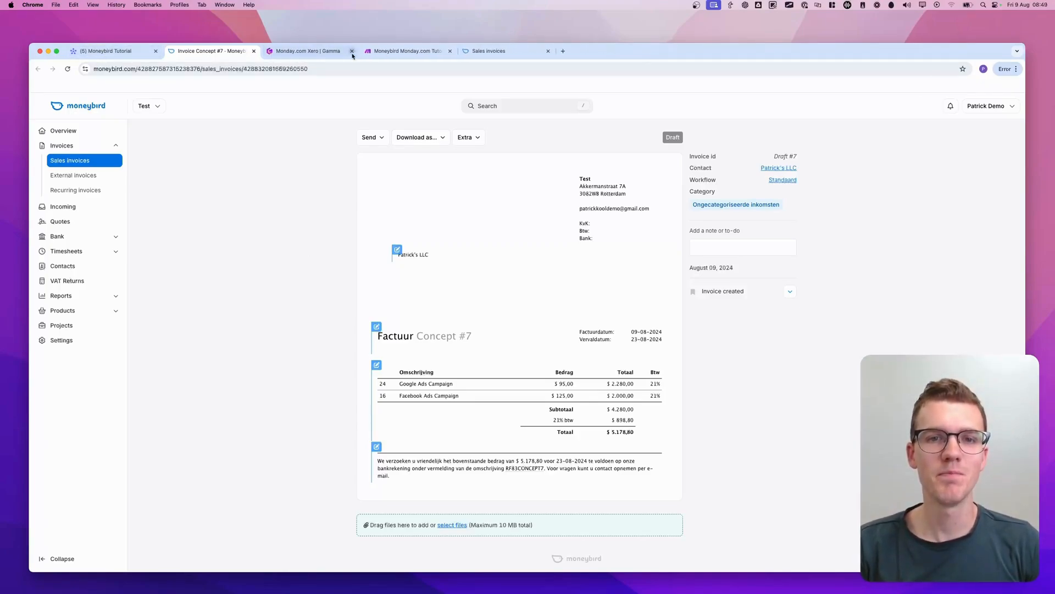
# Switch to the Gamma presentation, review the outline items on creating and sending invoices and best practice tips, and return to the monday.com board
pyautogui.click(316, 53)
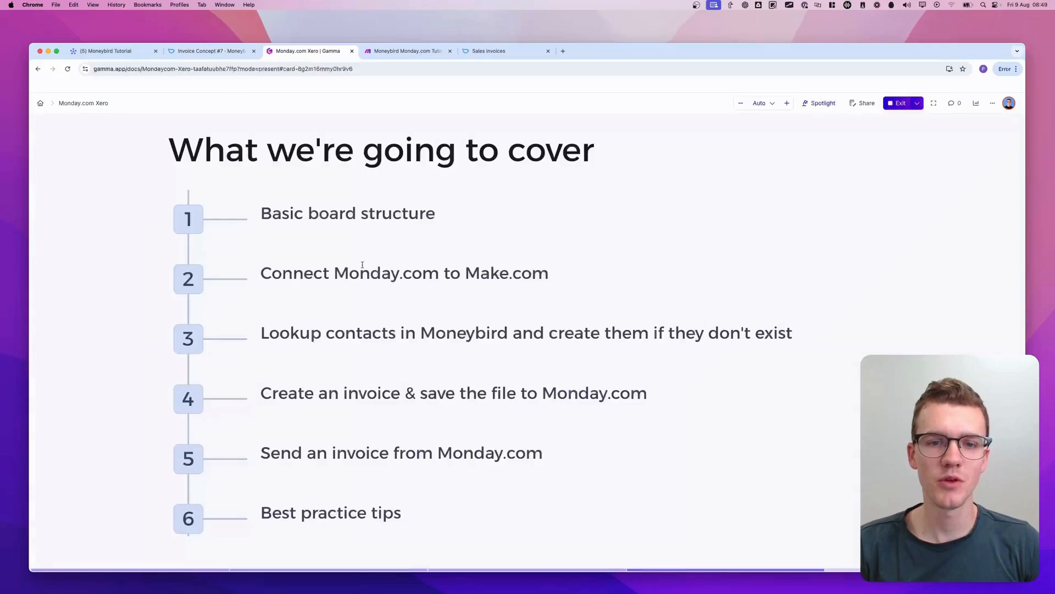
pyautogui.hotkey('ctrl', 'a')
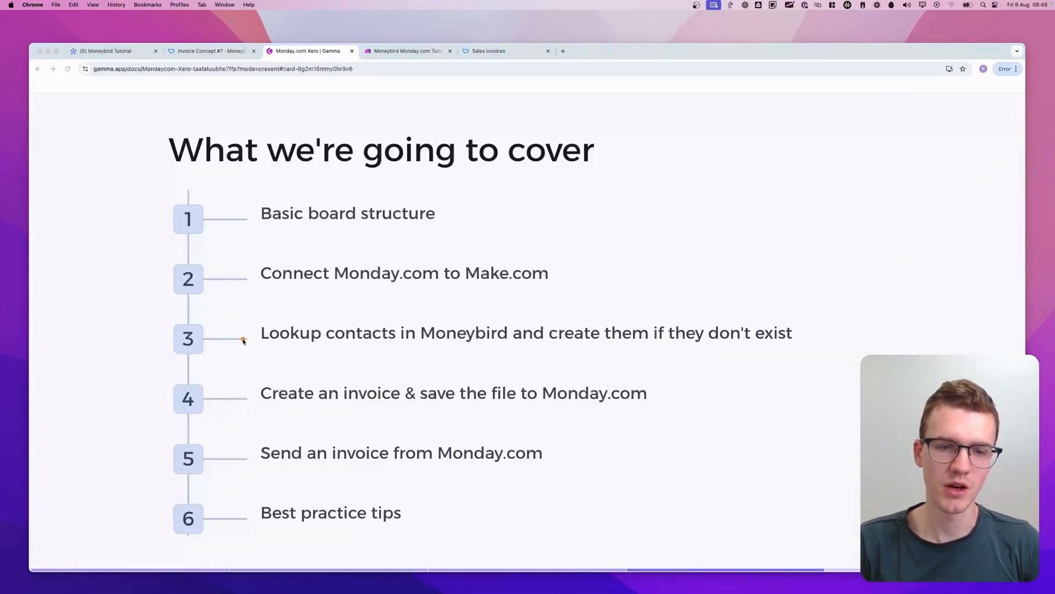
pyautogui.moveTo(244, 340)
pyautogui.mouseDown()
pyautogui.moveTo(471, 311)
pyautogui.moveTo(613, 361)
pyautogui.mouseUp()
pyautogui.moveTo(238, 414)
pyautogui.mouseDown()
pyautogui.moveTo(440, 356)
pyautogui.moveTo(217, 415)
pyautogui.moveTo(678, 426)
pyautogui.mouseUp()
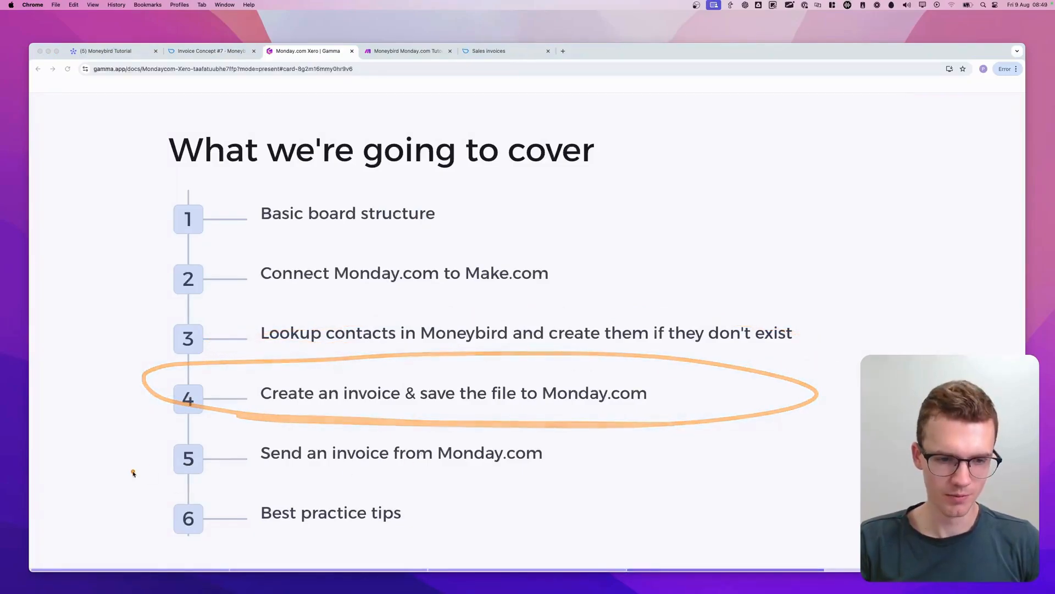
pyautogui.moveTo(133, 473)
pyautogui.mouseDown()
pyautogui.moveTo(726, 471)
pyautogui.moveTo(122, 434)
pyautogui.moveTo(203, 464)
pyautogui.moveTo(276, 472)
pyautogui.mouseUp()
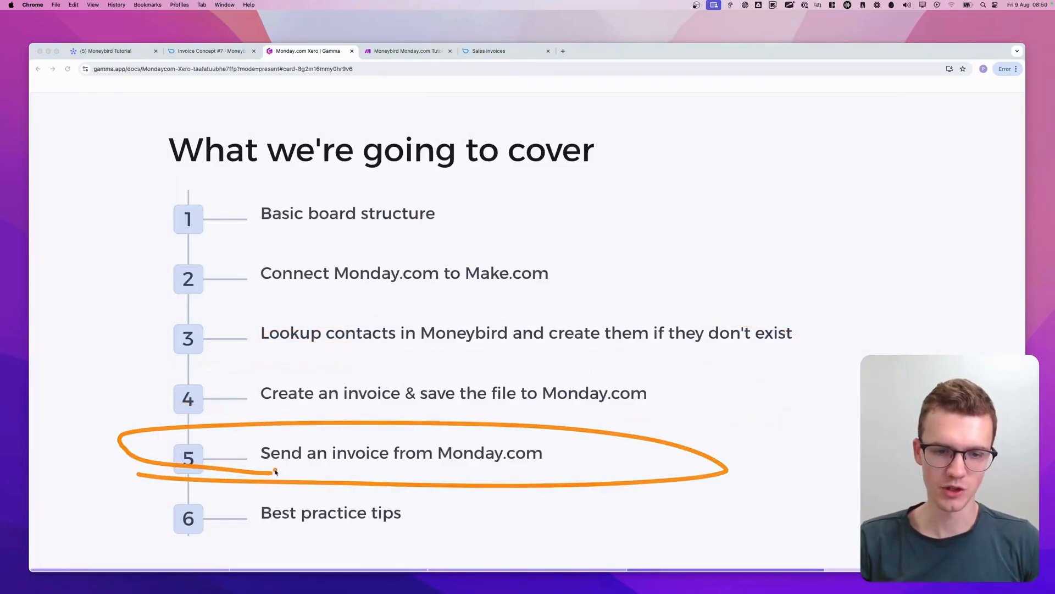
pyautogui.moveTo(161, 528)
pyautogui.mouseDown()
pyautogui.moveTo(319, 566)
pyautogui.moveTo(467, 530)
pyautogui.mouseUp()
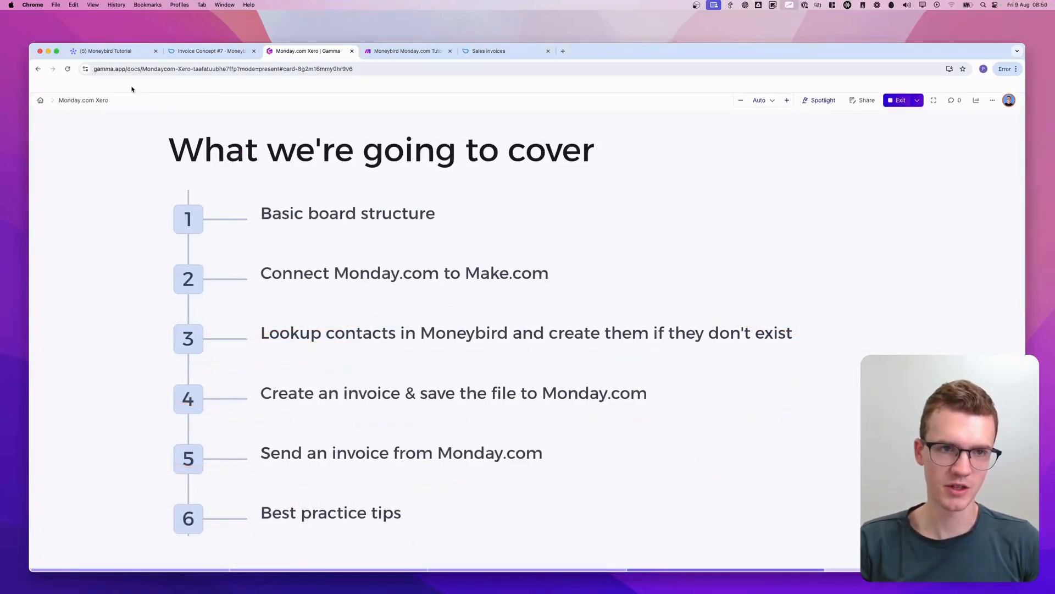
pyautogui.click(106, 50)
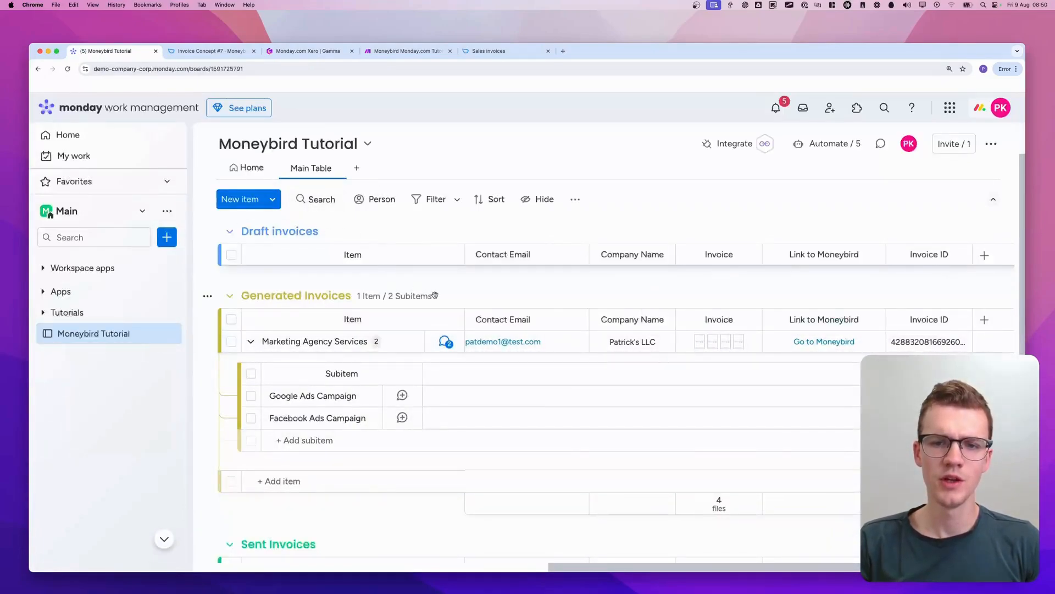
# Trigger Send Invoice for the Marketing Agency Services item on the board
pyautogui.hscroll(-10, 435, 295)
pyautogui.hscroll(3, 435, 295)
pyautogui.hscroll(-3, 435, 297)
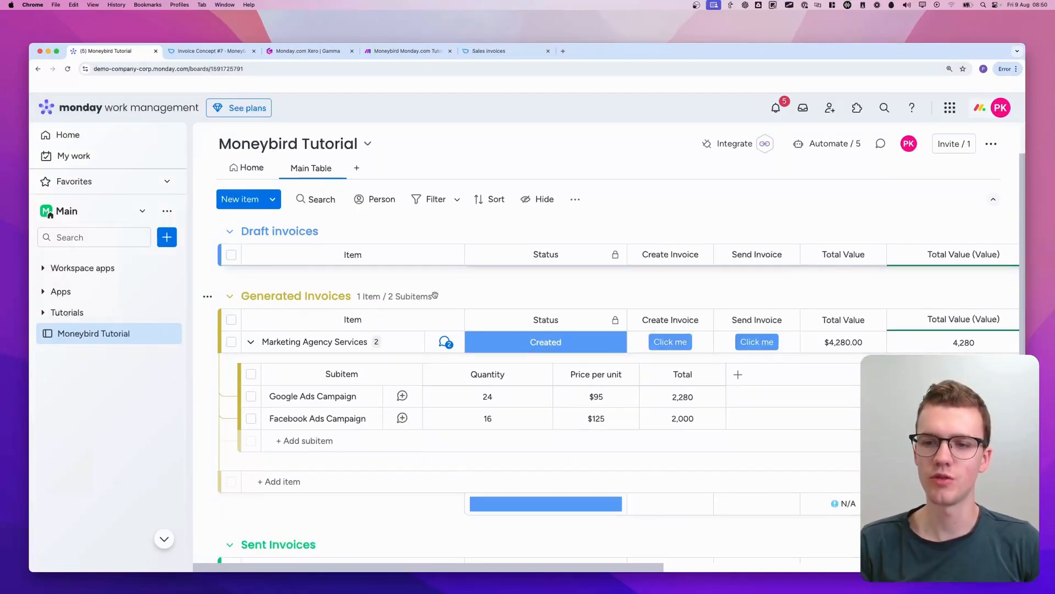
pyautogui.moveTo(712, 306)
pyautogui.mouseDown()
pyautogui.moveTo(714, 329)
pyautogui.moveTo(824, 354)
pyautogui.moveTo(725, 307)
pyautogui.mouseUp()
pyautogui.press('Escape')
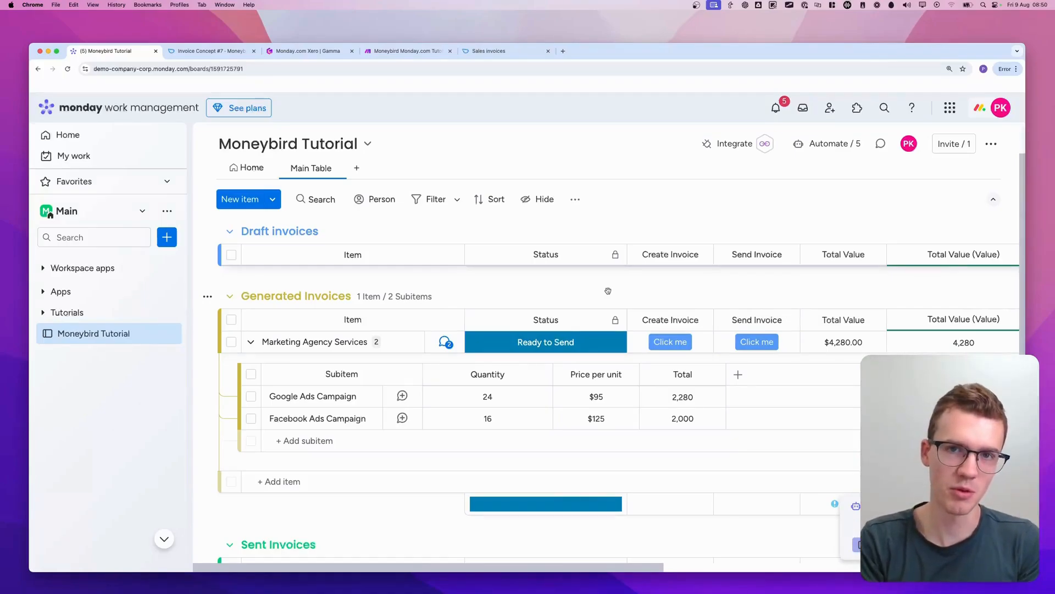
pyautogui.scroll(-1, 608, 291)
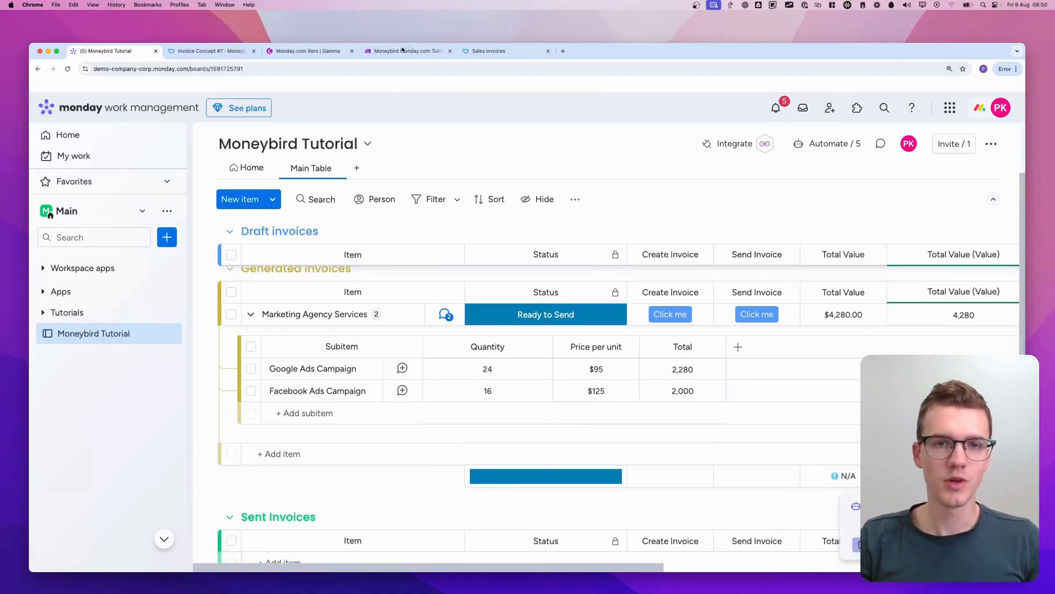
# Place the Make tab beside the monday.com board and create a new scenario in the Moneybird [TUTORIAL] folder
pyautogui.moveTo(403, 50); pyautogui.dragTo(209, 50)
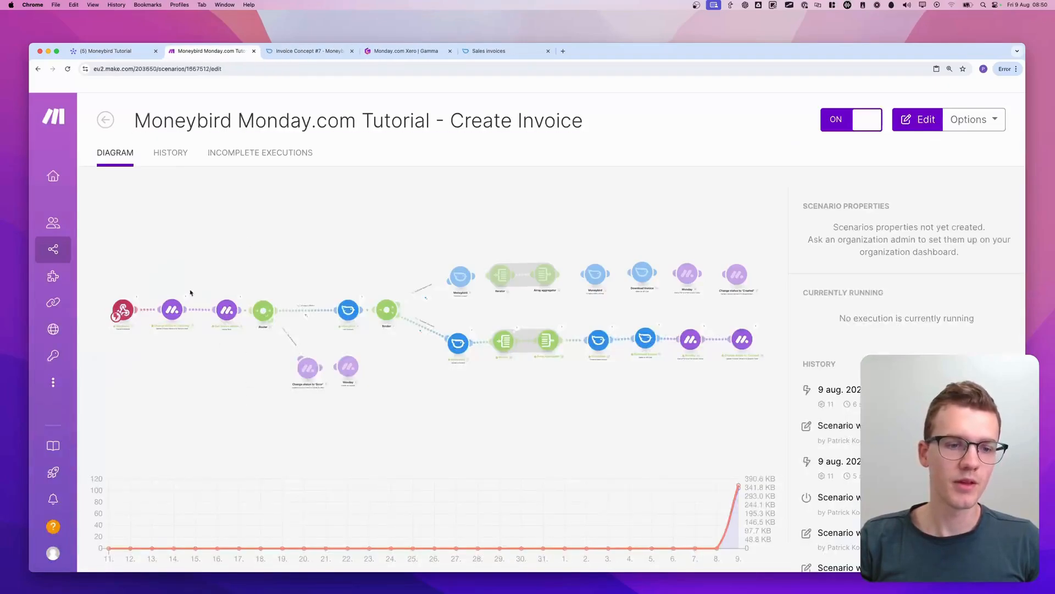
pyautogui.click(105, 119)
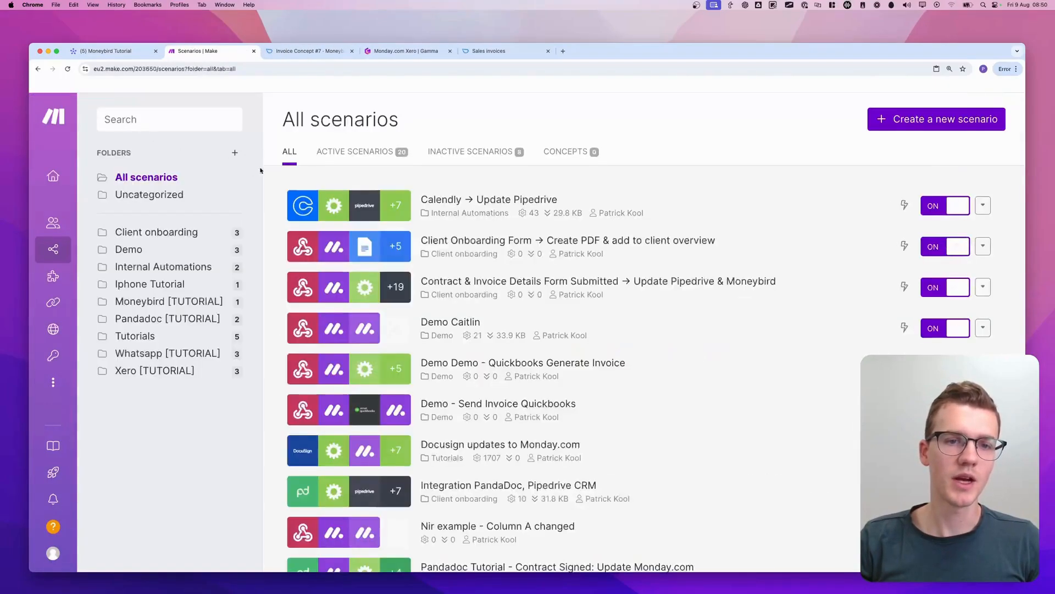
pyautogui.click(136, 306)
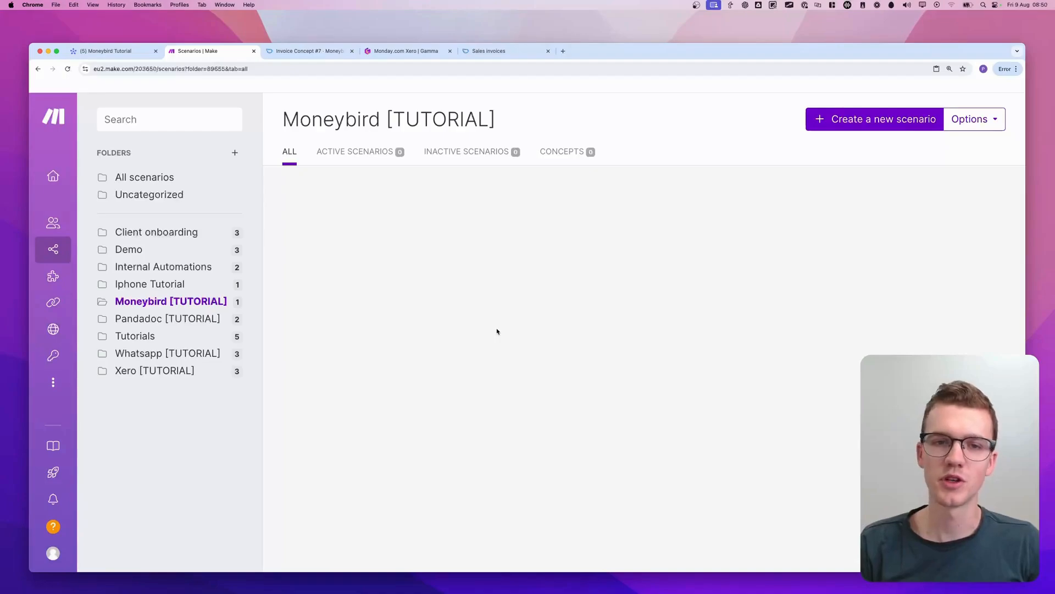
pyautogui.press('super+r')
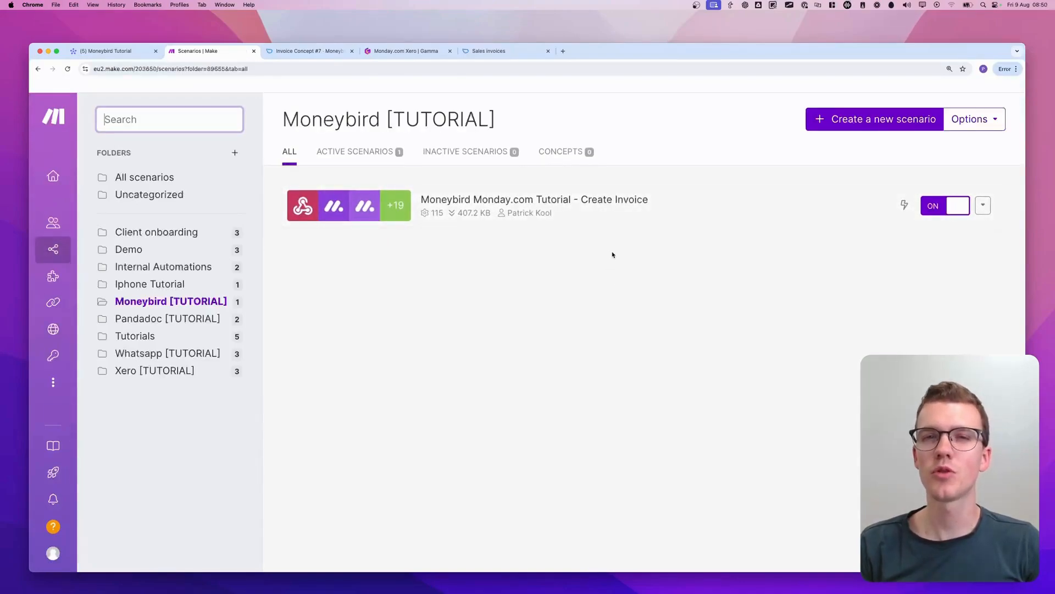
pyautogui.click(865, 121)
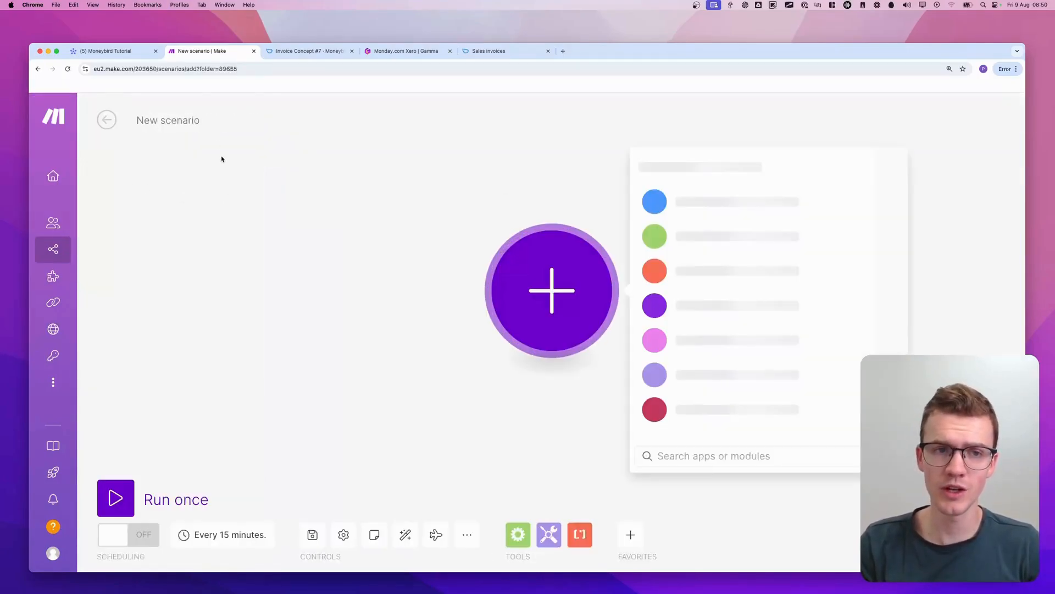
# Name the scenario "Monday.com Moneybird - Send Invoice"
pyautogui.click(194, 120)
pyautogui.write('Monday.com')
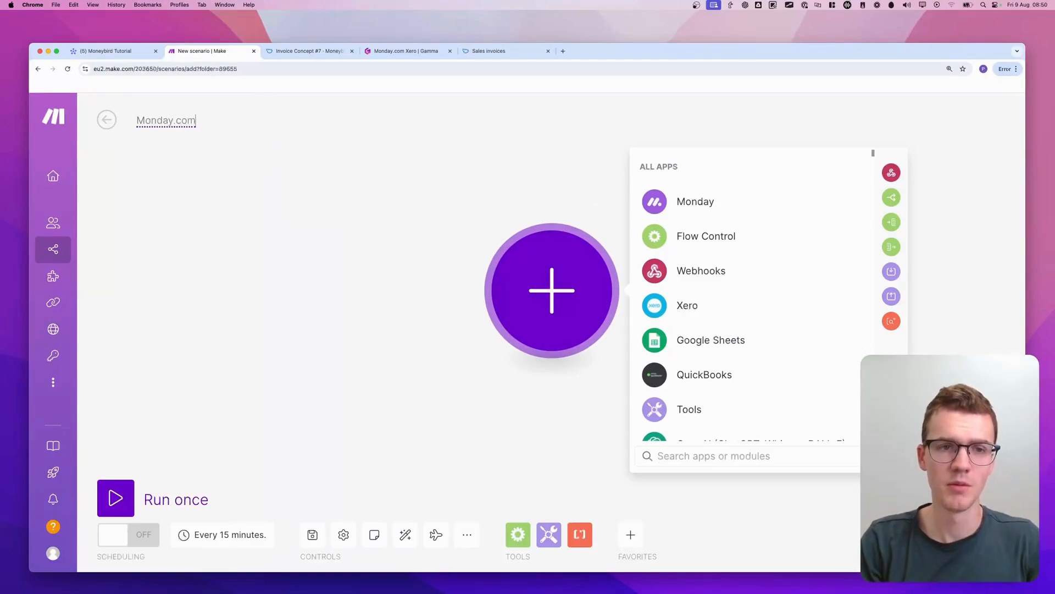
pyautogui.write(' Moneybr')
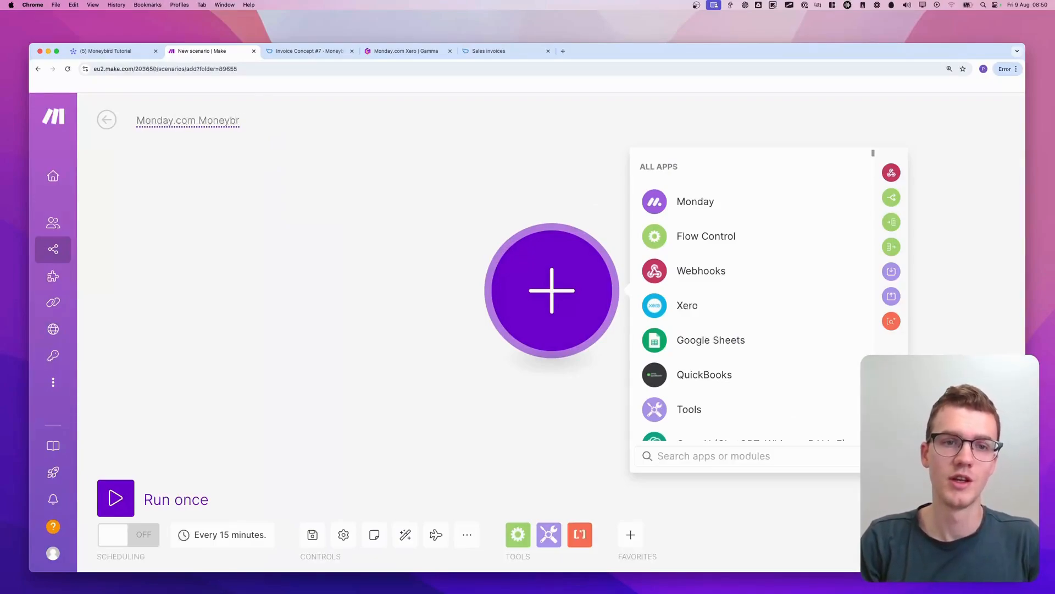
pyautogui.write('iird - Send In')
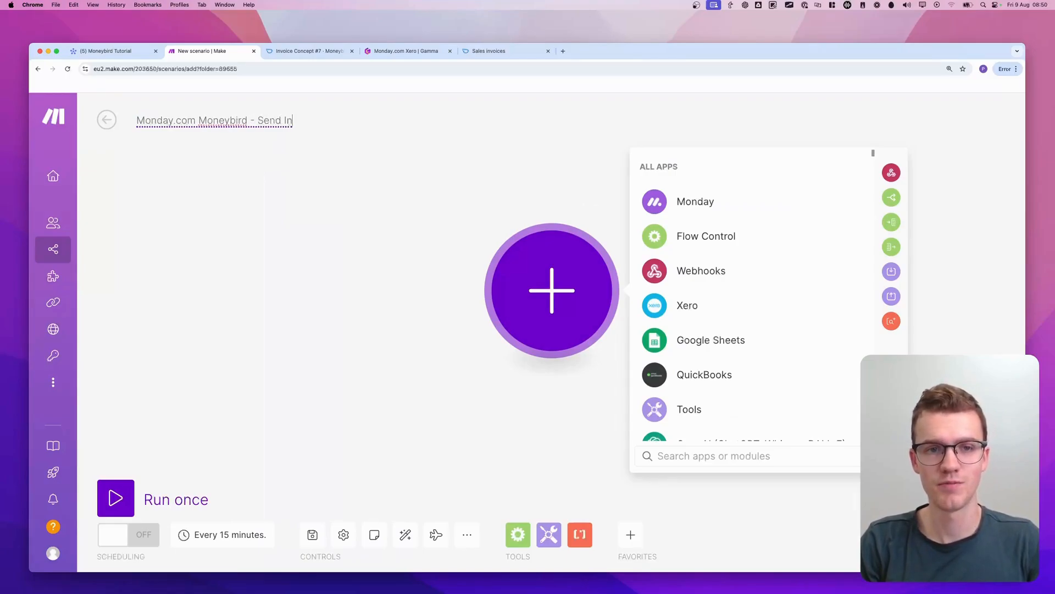
pyautogui.write('voice')
pyautogui.press('Return')
# Add a Custom webhook trigger using a new webhook named "Send invoice", and copy its address
pyautogui.click(736, 272)
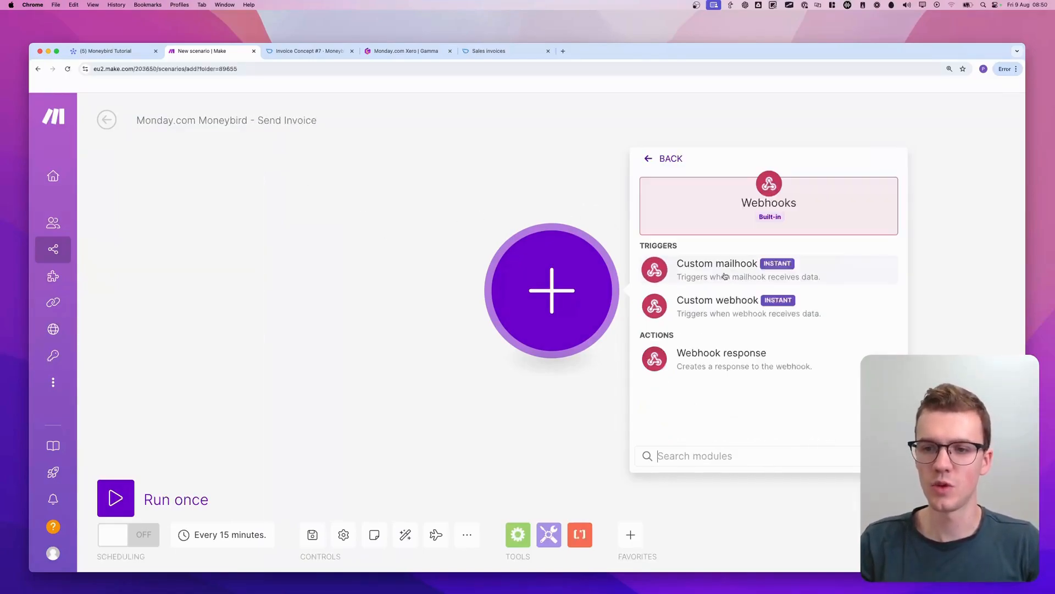
pyautogui.click(747, 313)
pyautogui.click(791, 295)
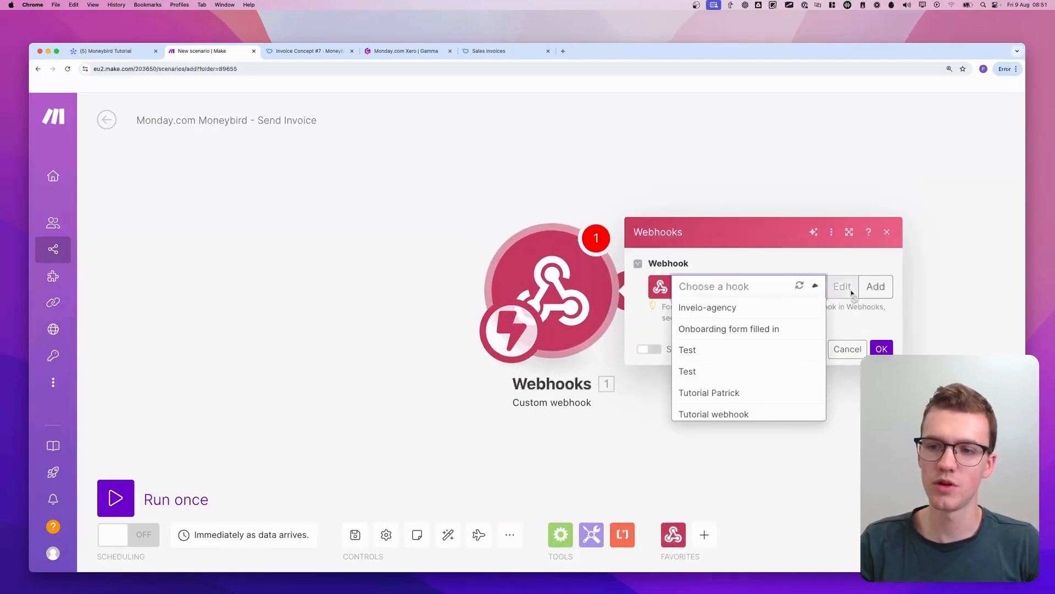
pyautogui.click(876, 286)
pyautogui.click(737, 237)
pyautogui.write('Send invoice')
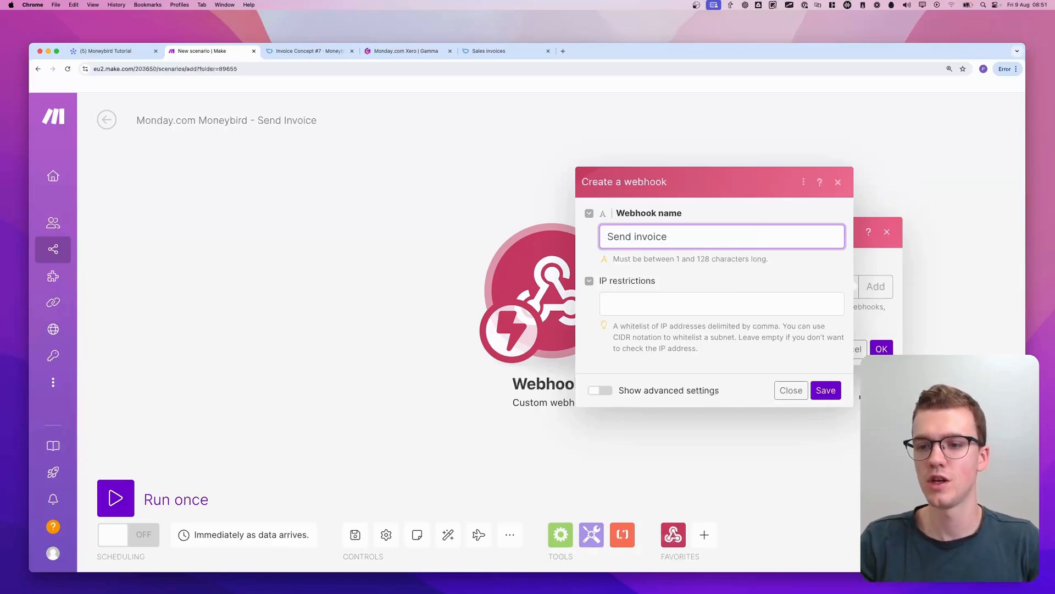
pyautogui.press('Return')
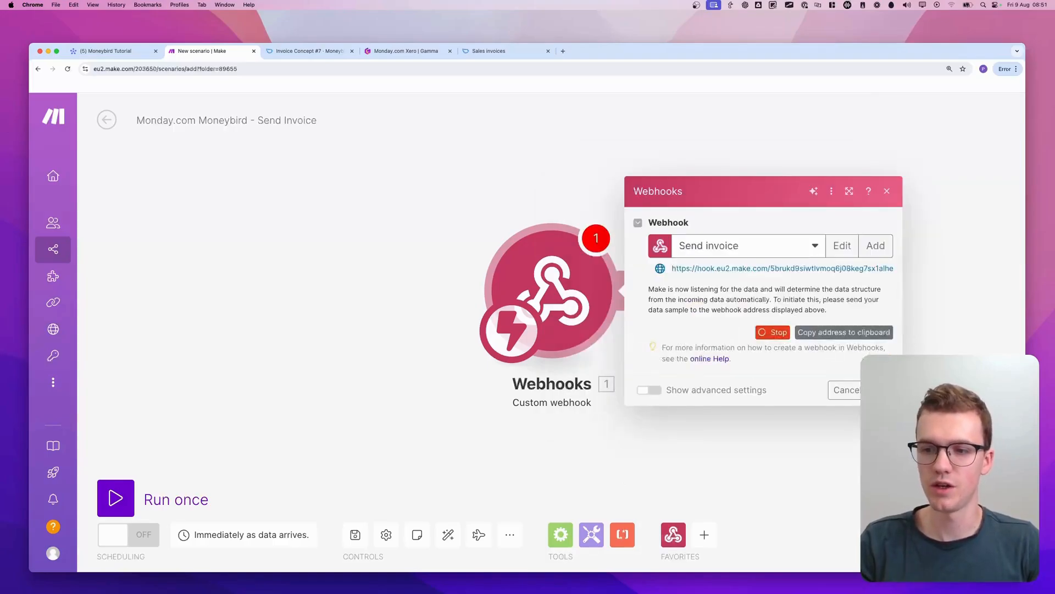
pyautogui.click(803, 332)
pyautogui.press('Return')
# Add a Webhook response module with status 200 and the body {"challenge":"{{1.challenge}}"}
pyautogui.click(770, 314)
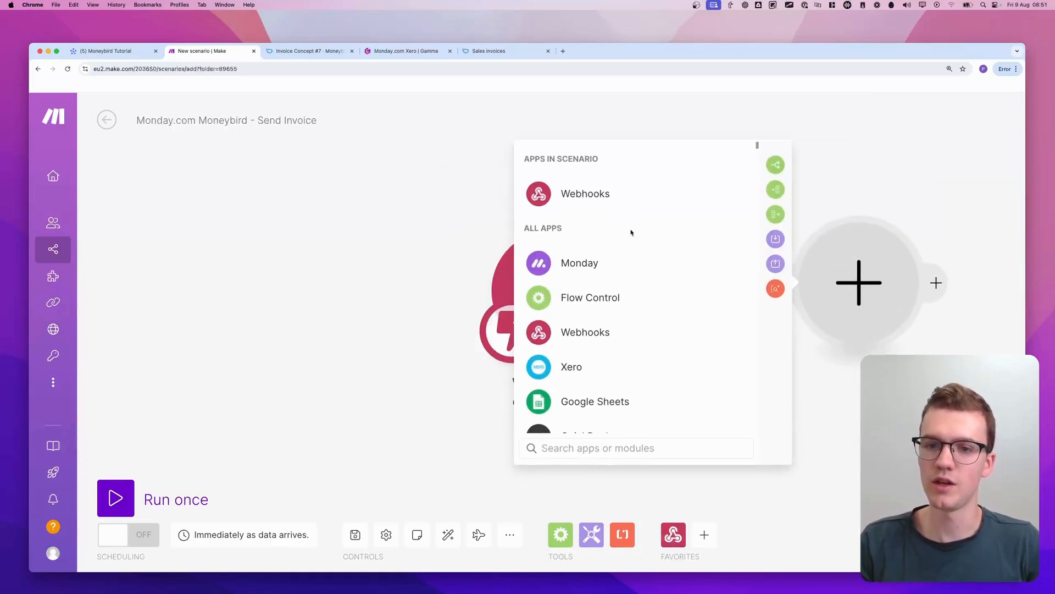
pyautogui.click(616, 194)
pyautogui.click(618, 254)
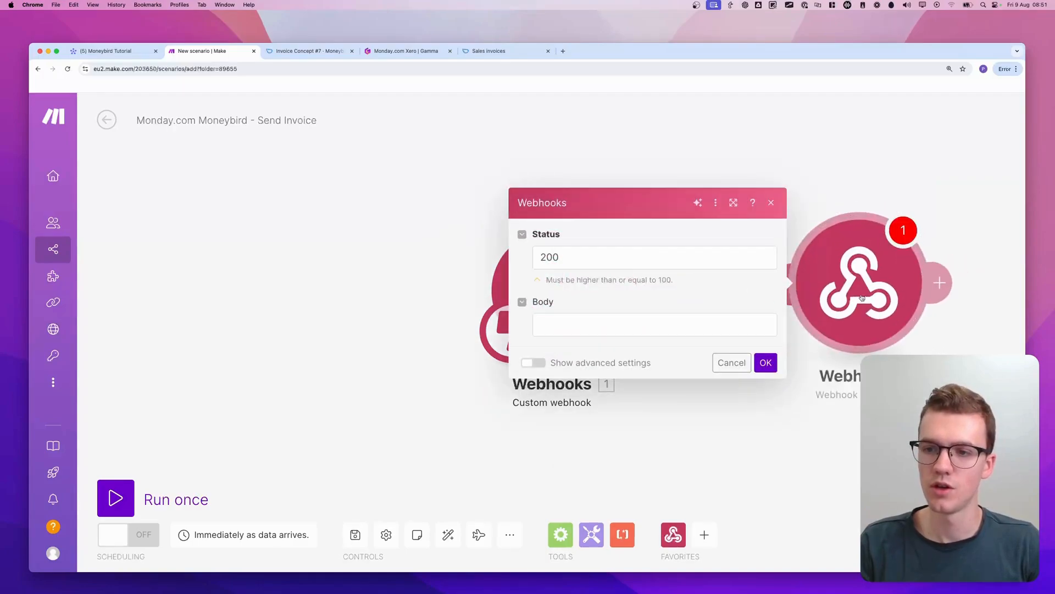
pyautogui.click(649, 323)
pyautogui.write('{"challenge":"{{1')
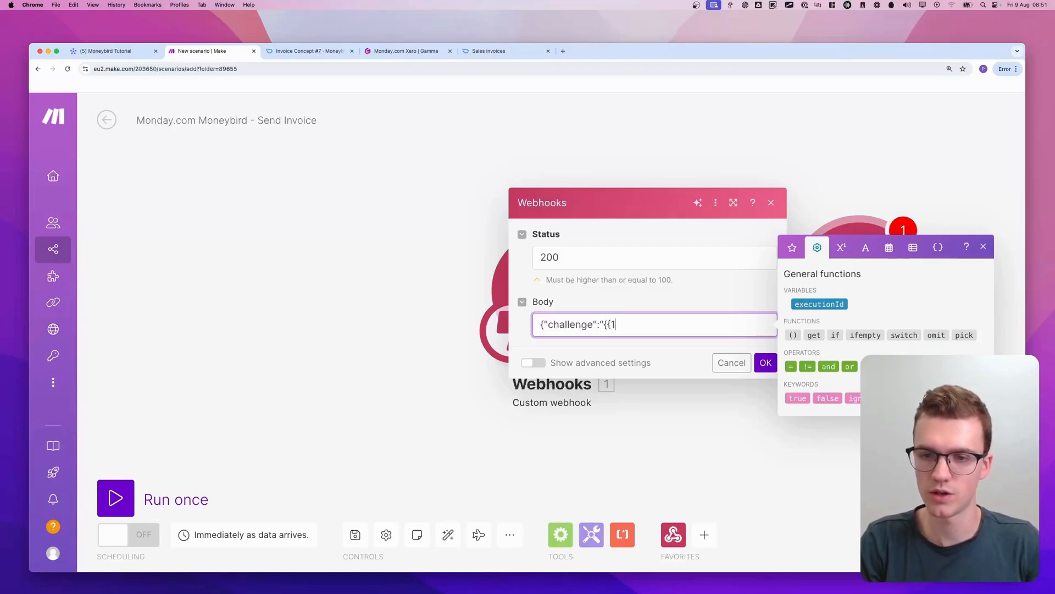
pyautogui.write('}}')
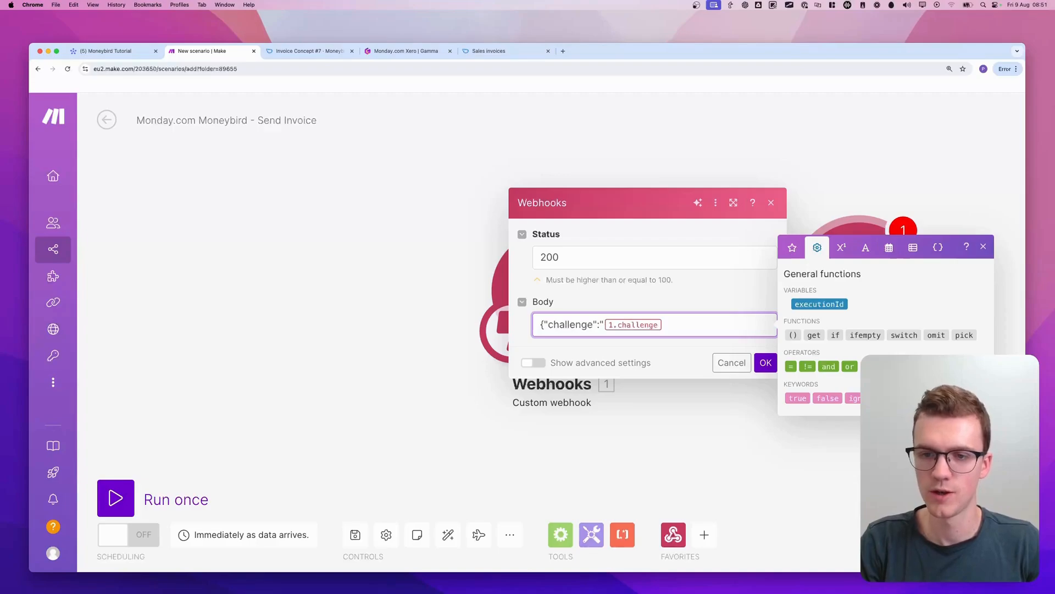
pyautogui.write('"}')
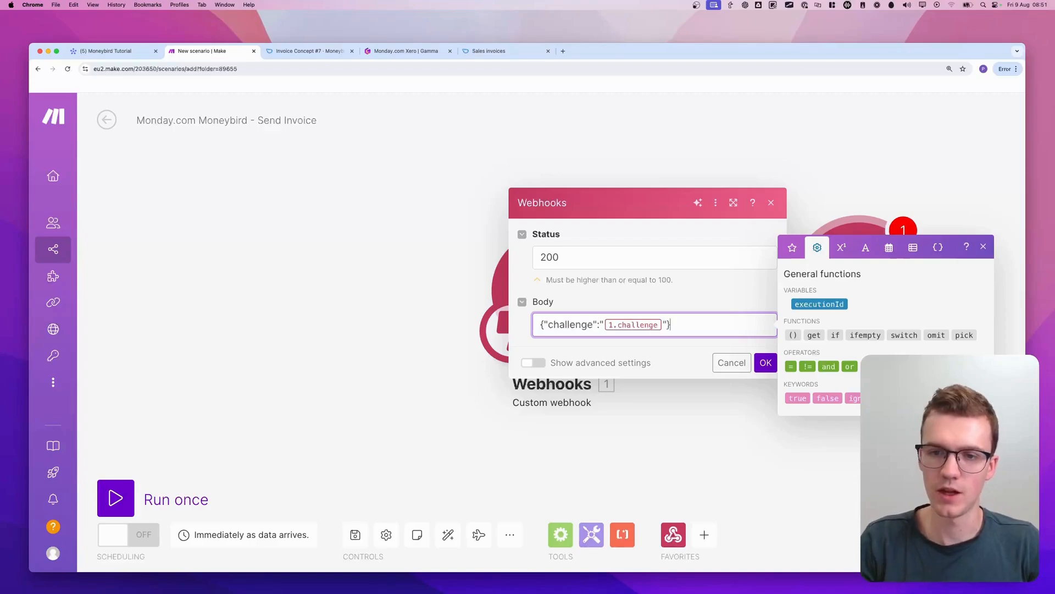
pyautogui.click(766, 362)
# Copy the address of the Send invoice webhook again and run the scenario once
pyautogui.click(607, 312)
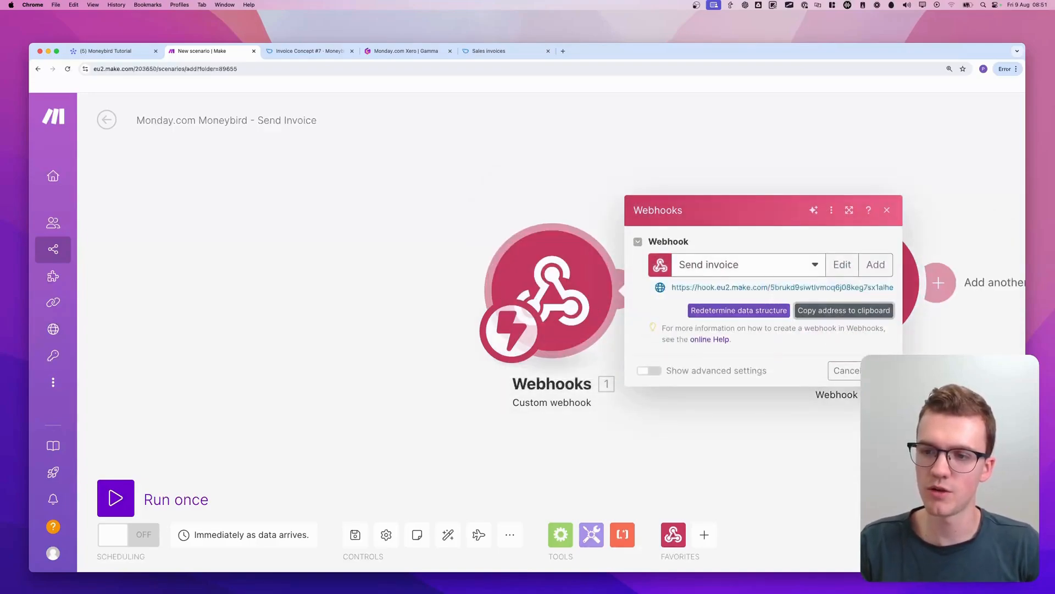
pyautogui.click(880, 370)
pyautogui.click(124, 493)
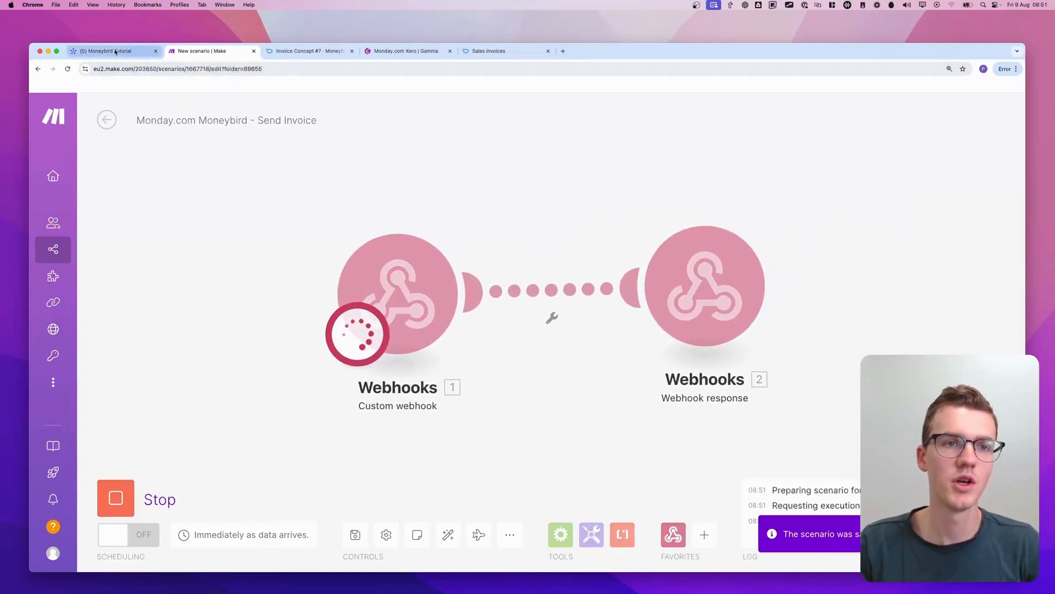
# Switch to monday.com, choose the automation template that sends a webhook on a status change, and connect it to the copied webhook URL
pyautogui.click(115, 51)
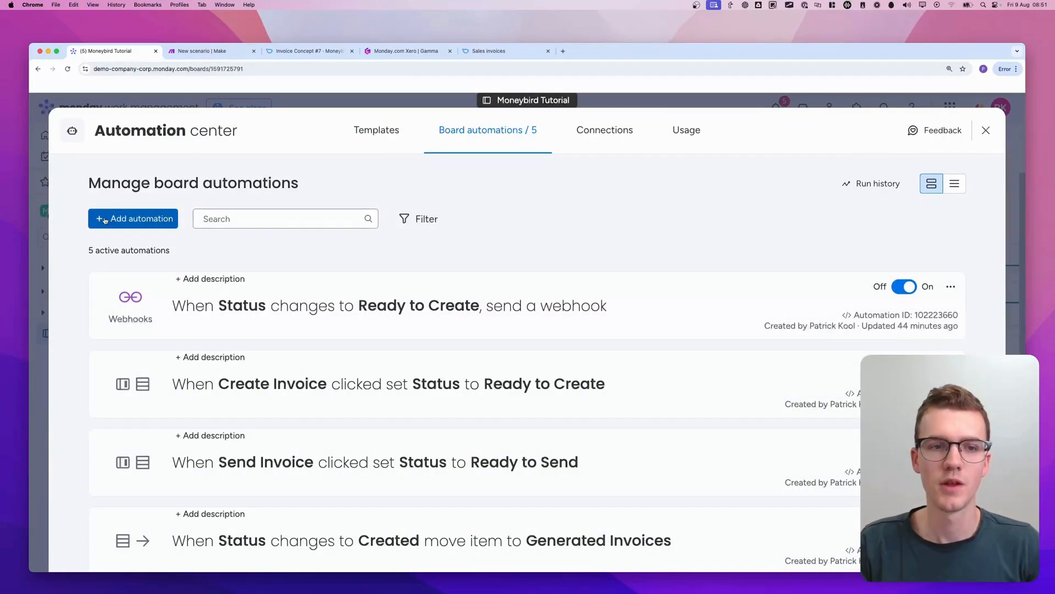
pyautogui.click(360, 139)
pyautogui.write('webhook')
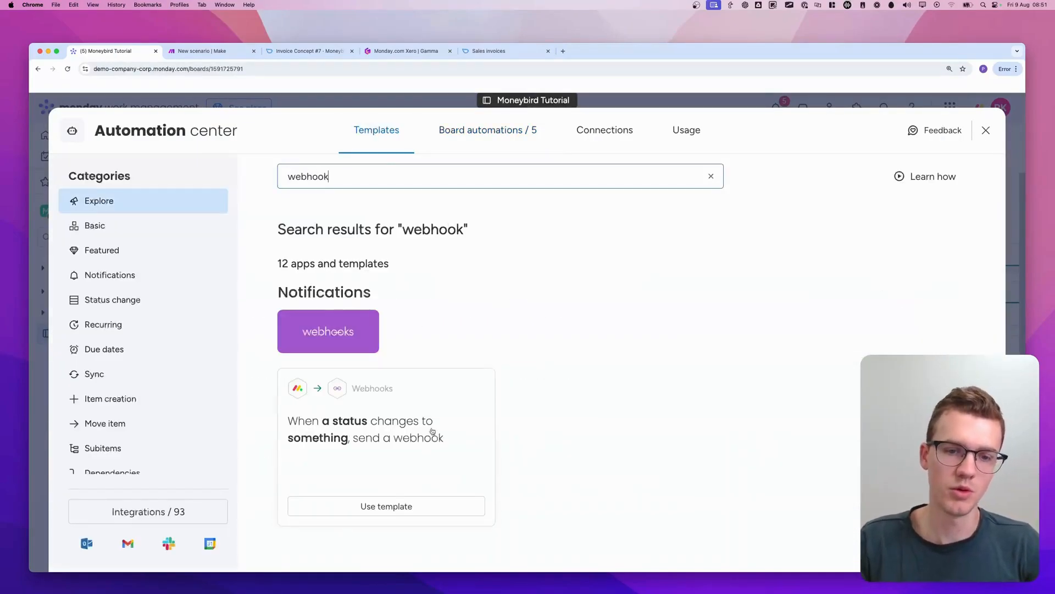
pyautogui.click(432, 440)
pyautogui.click(555, 411)
pyautogui.click(575, 327)
pyautogui.press('super+v')
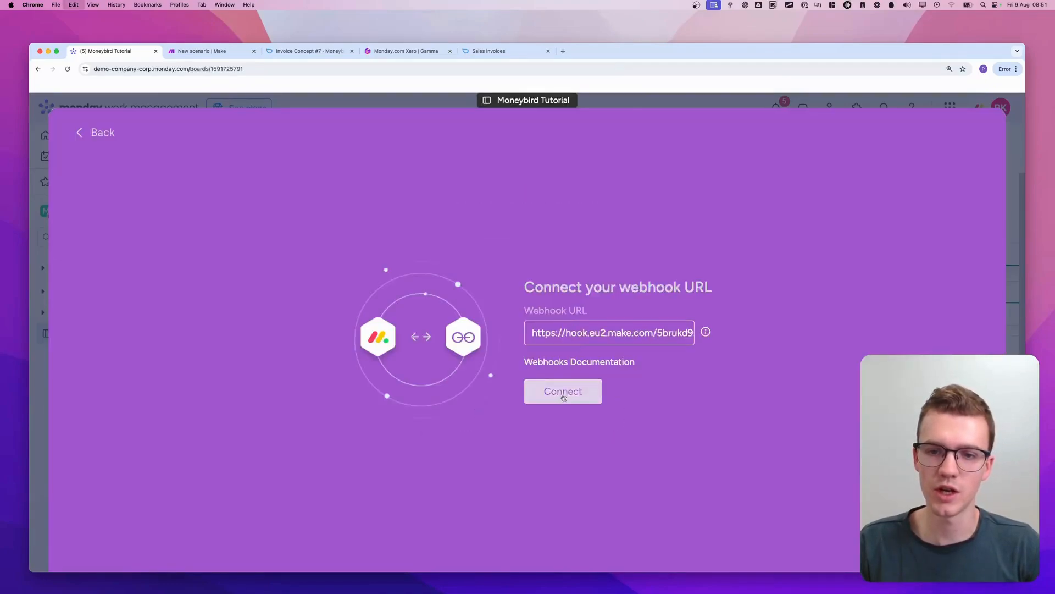
pyautogui.click(563, 395)
# Create the automation so a webhook is sent when Status changes to Ready to Send, and close the Automation center
pyautogui.click(376, 322)
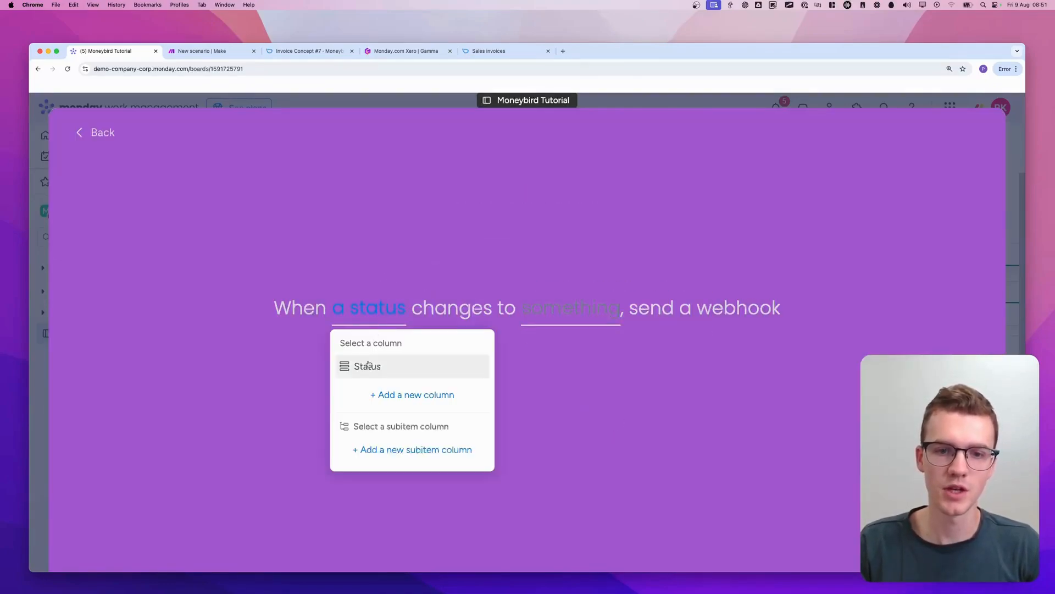
pyautogui.click(373, 366)
pyautogui.click(574, 320)
pyautogui.scroll(-2, 583, 385)
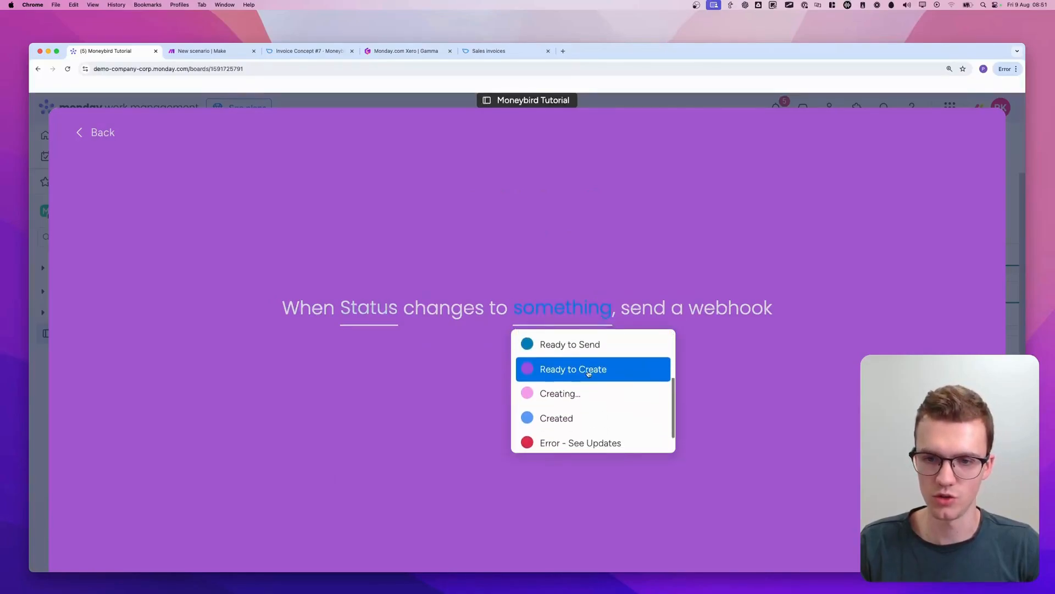
pyautogui.click(578, 340)
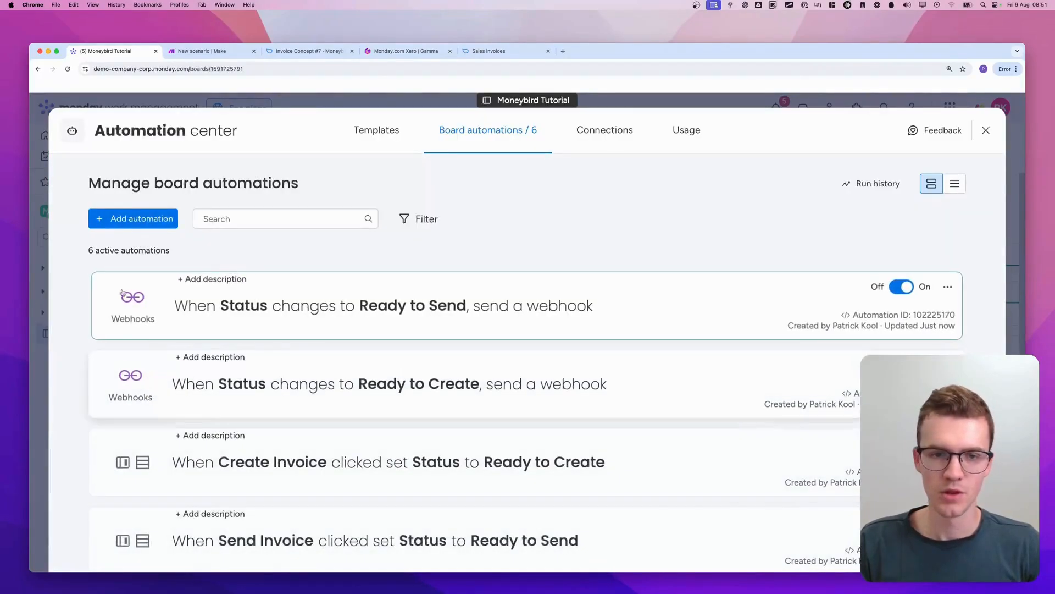
pyautogui.press('Escape')
# Switch to Make, delete the Webhook response module, and run the scenario once
pyautogui.click(203, 51)
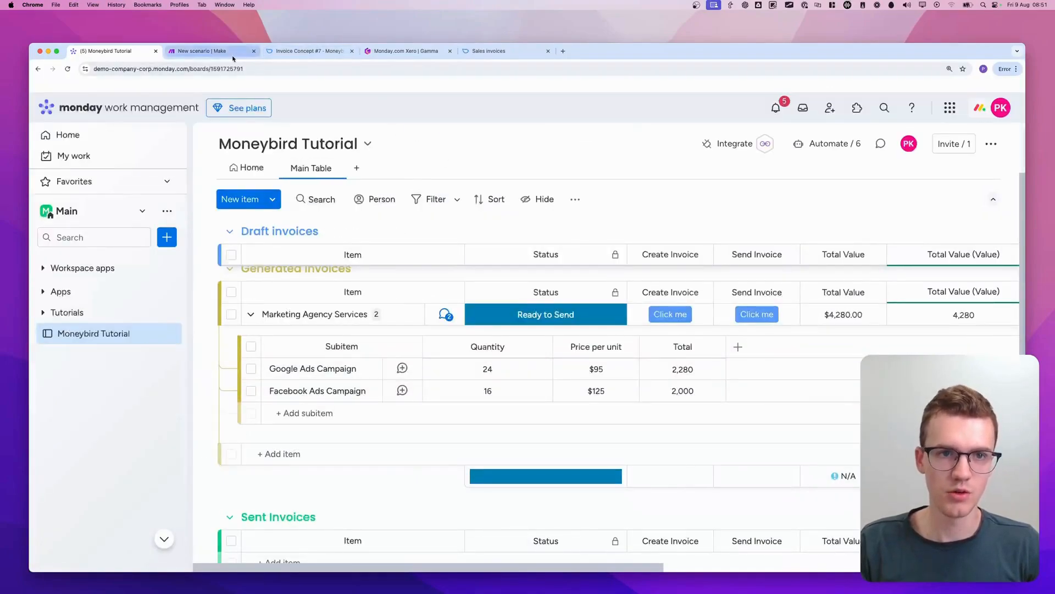
pyautogui.rightClick(695, 322)
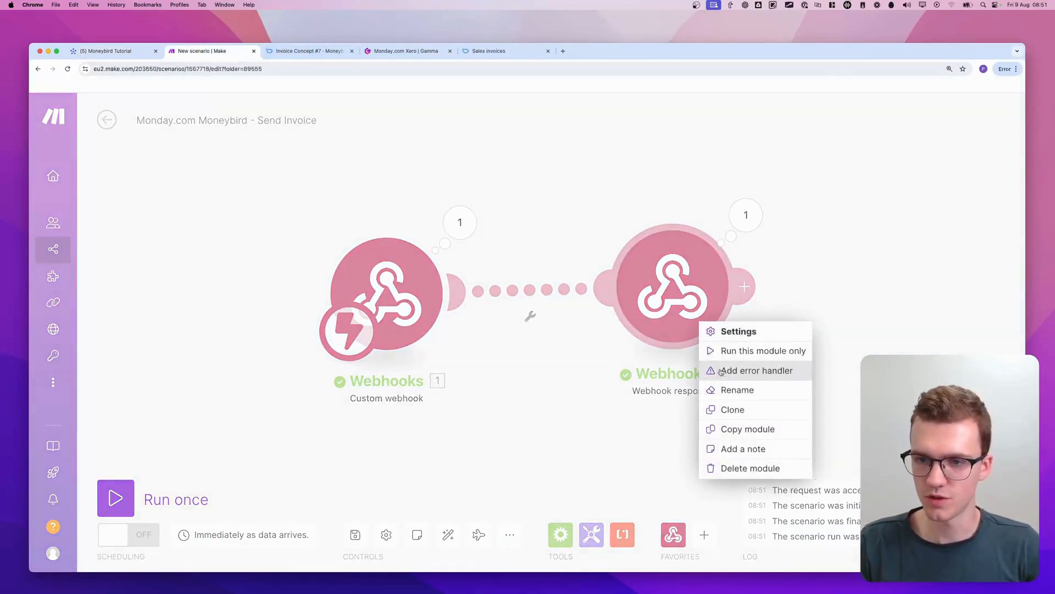
pyautogui.click(736, 468)
pyautogui.click(124, 510)
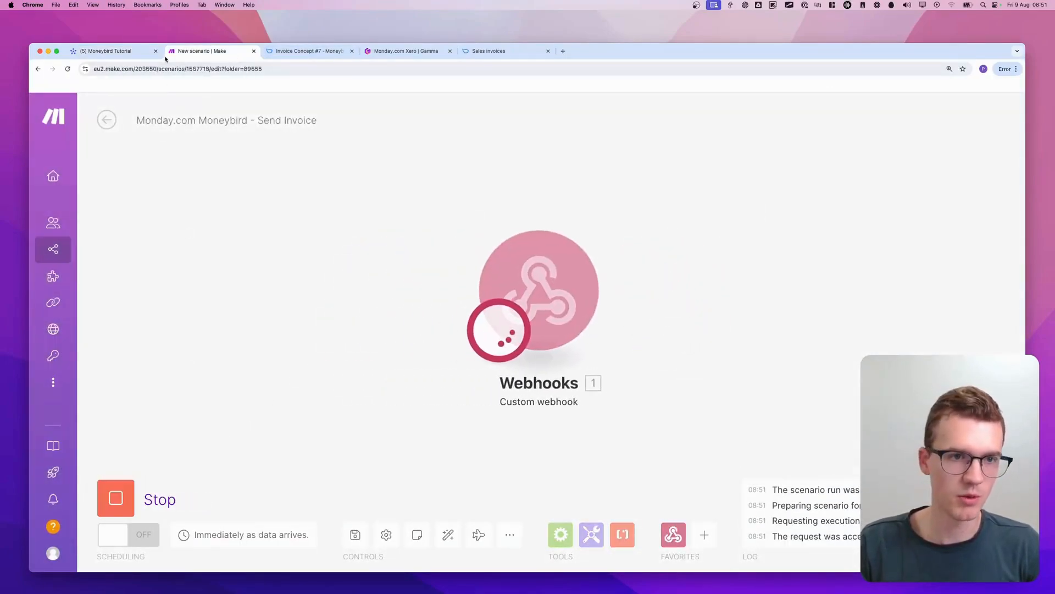
# In monday.com, set the Marketing Agency Services status to Draft, trigger Send Invoice, and return to the Make scenario
pyautogui.click(106, 50)
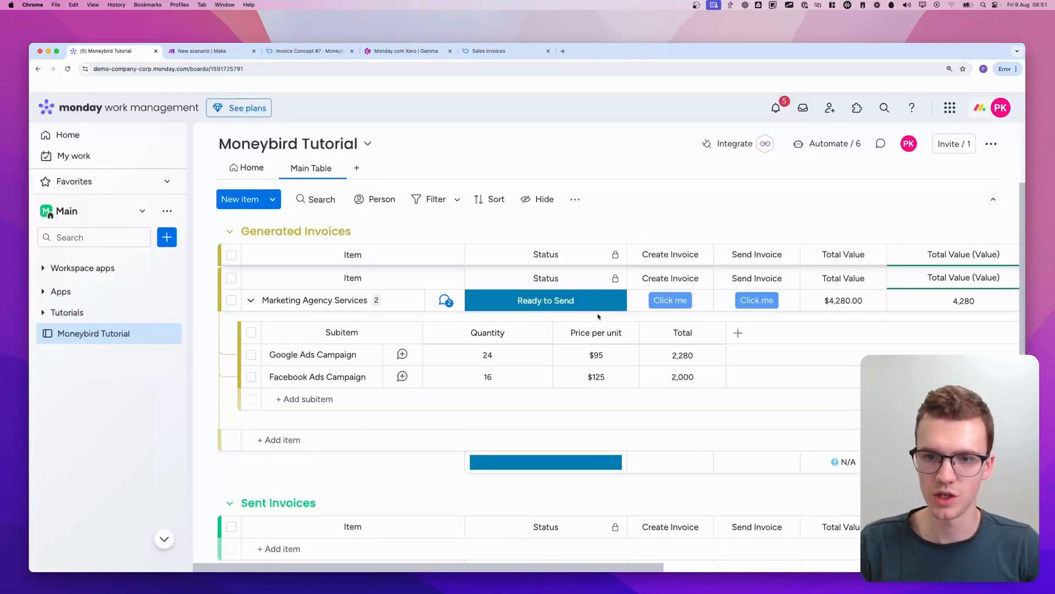
pyautogui.click(564, 299)
pyautogui.click(593, 361)
pyautogui.click(752, 306)
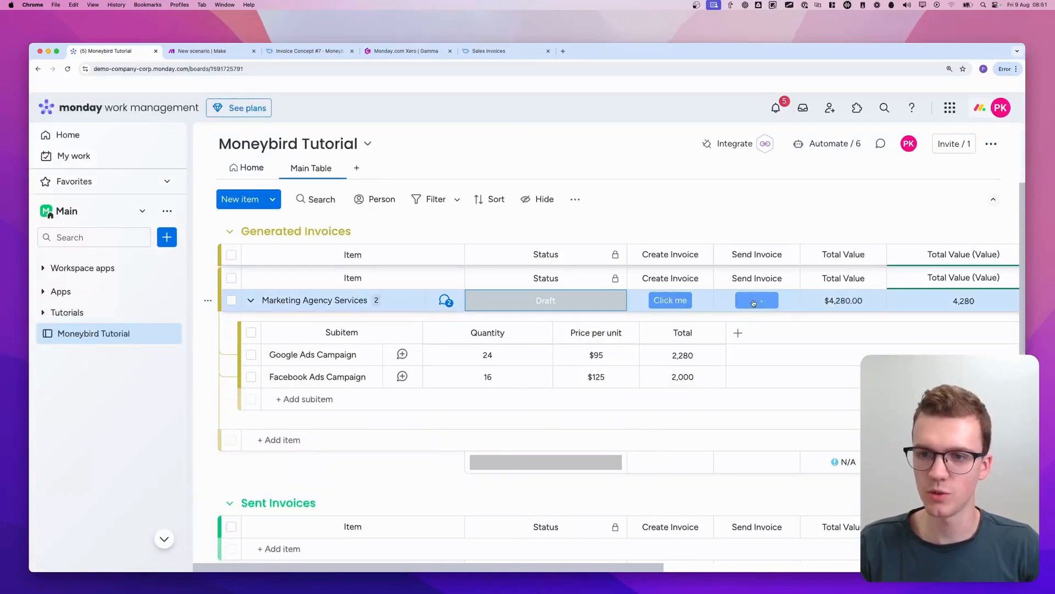
pyautogui.hotkey('ctrl', 'Tab')
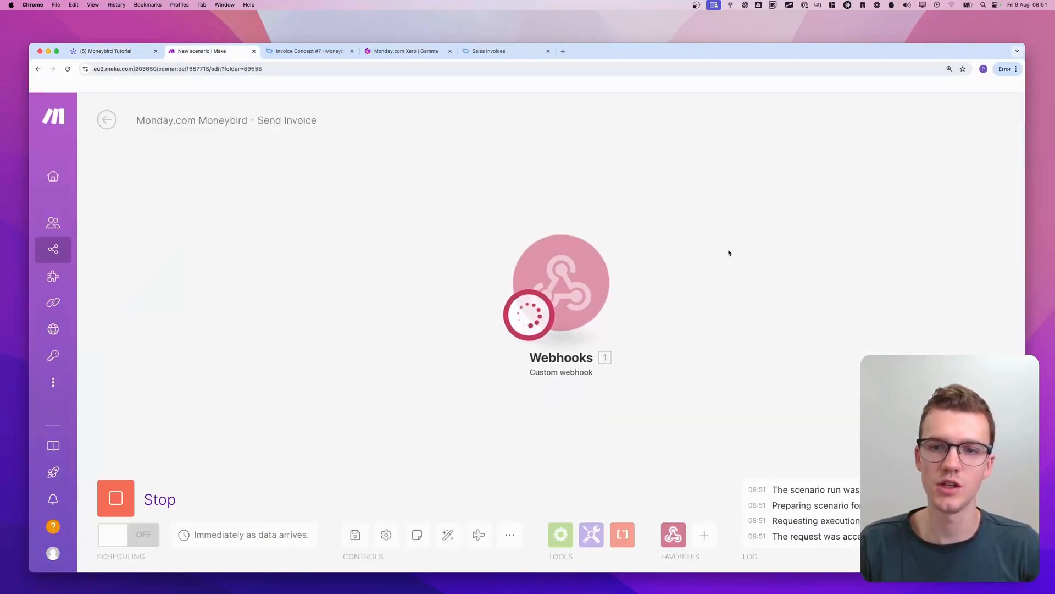
pyautogui.click(543, 188)
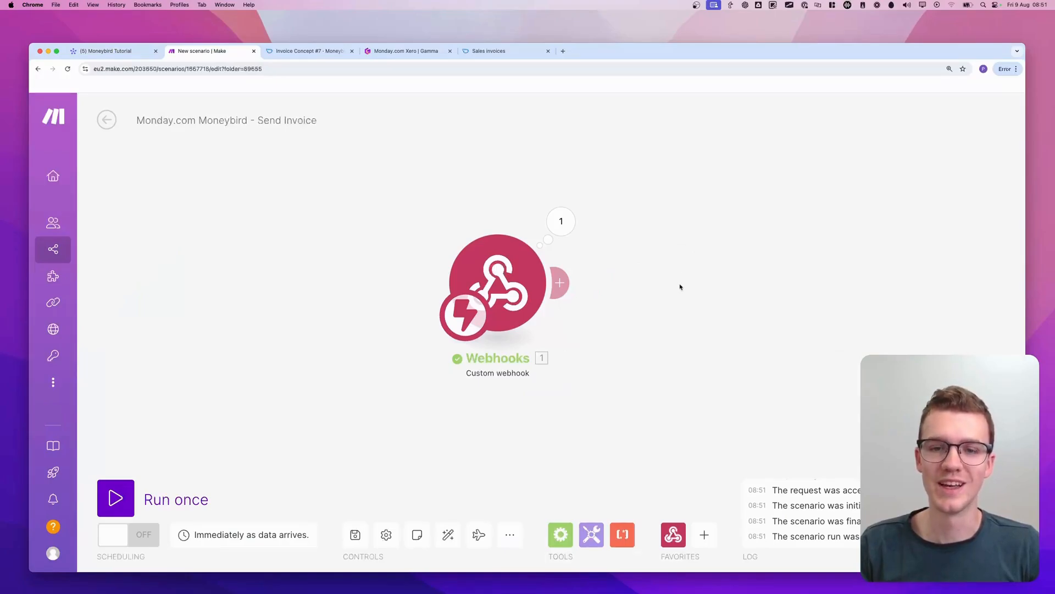
# Add a Monday Get an Item module after the webhook and set its connection to Moneybird Tutorial
pyautogui.hscroll(2, 667, 280)
pyautogui.scroll(-1, 646, 278)
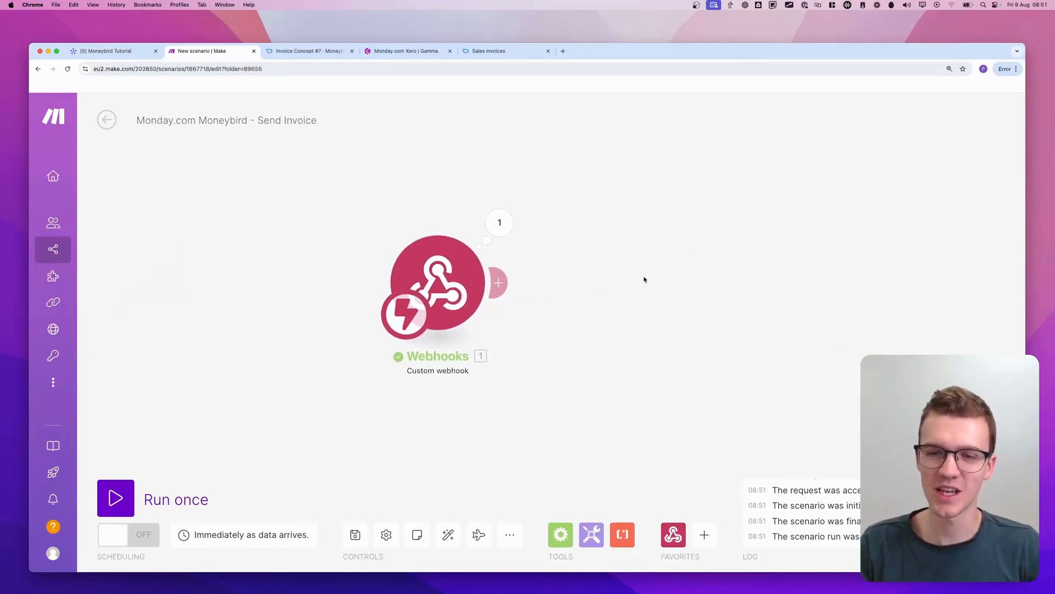
pyautogui.click(498, 283)
pyautogui.write('monday get an item')
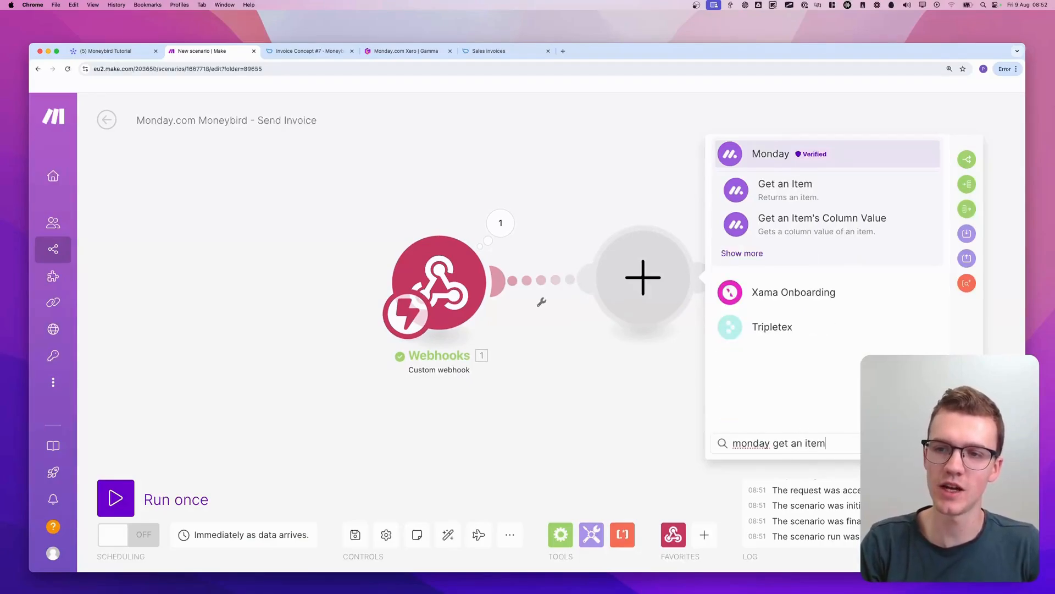
pyautogui.click(860, 196)
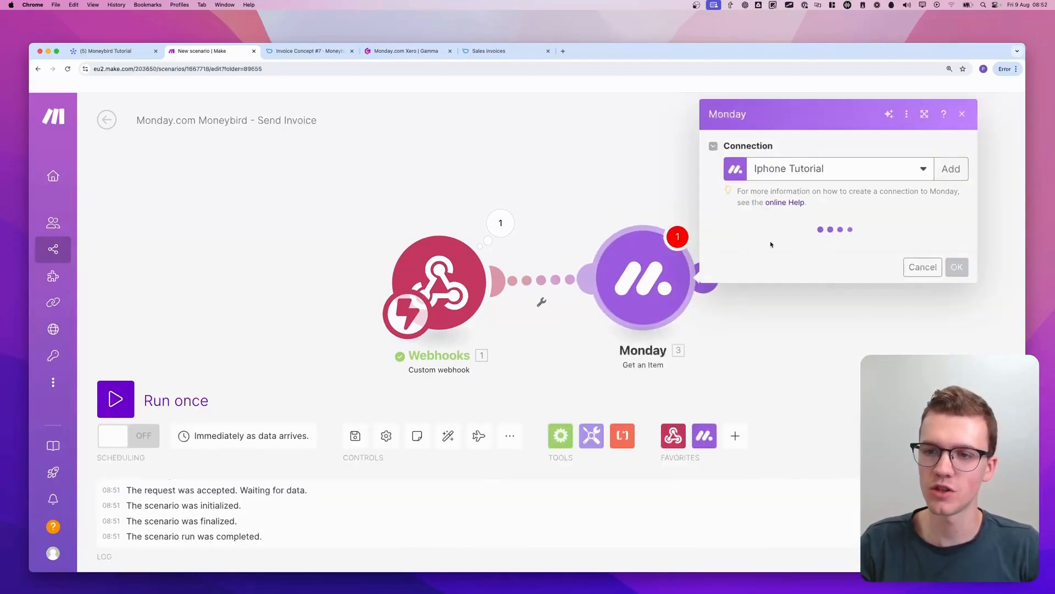
pyautogui.click(841, 168)
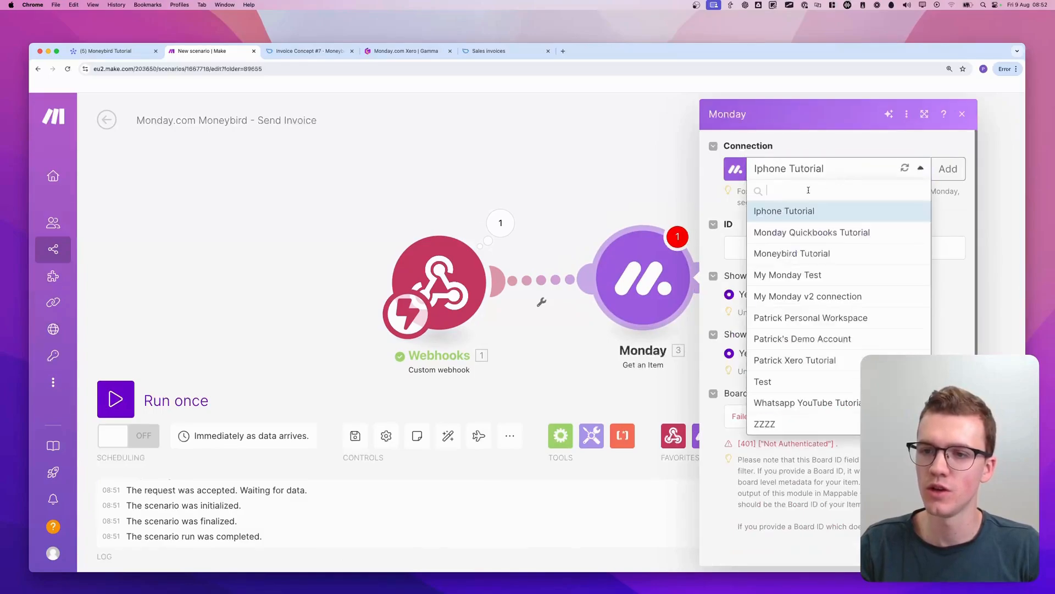
pyautogui.write('money')
pyautogui.click(832, 218)
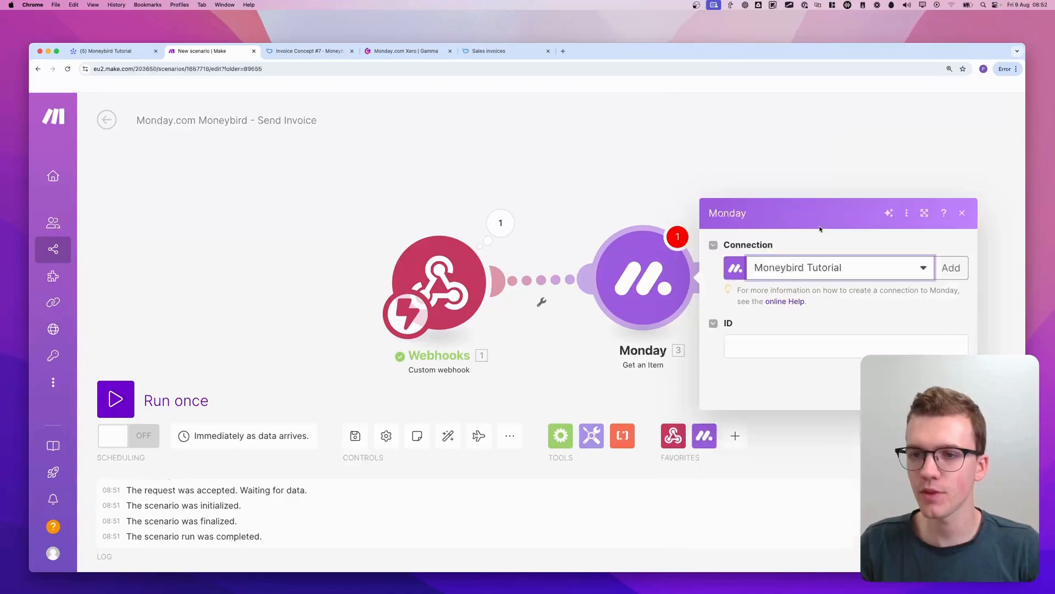
pyautogui.press('Escape')
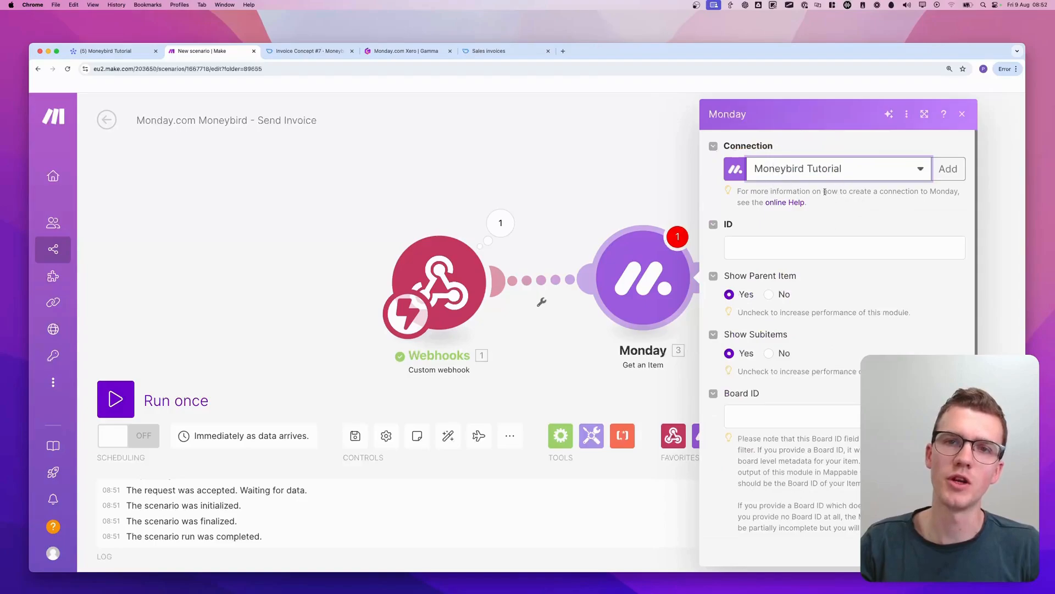
# Map the item ID to the webhook's event pulseId, set the Board ID to Moneybird Tutorial :: public, and save the Monday module
pyautogui.click(824, 248)
pyautogui.click(557, 325)
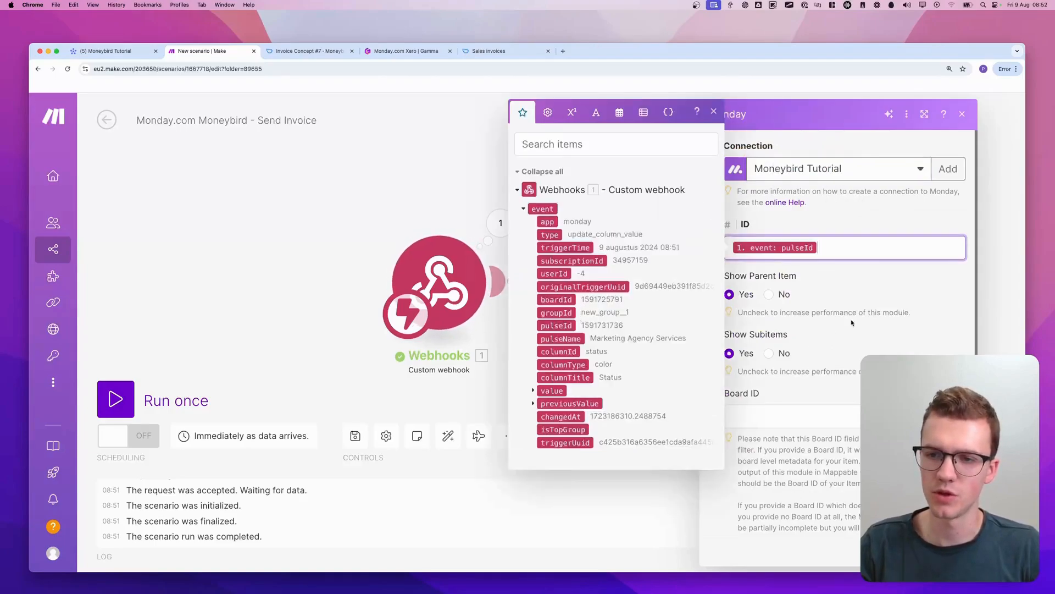
pyautogui.click(852, 323)
pyautogui.click(841, 416)
pyautogui.write('money')
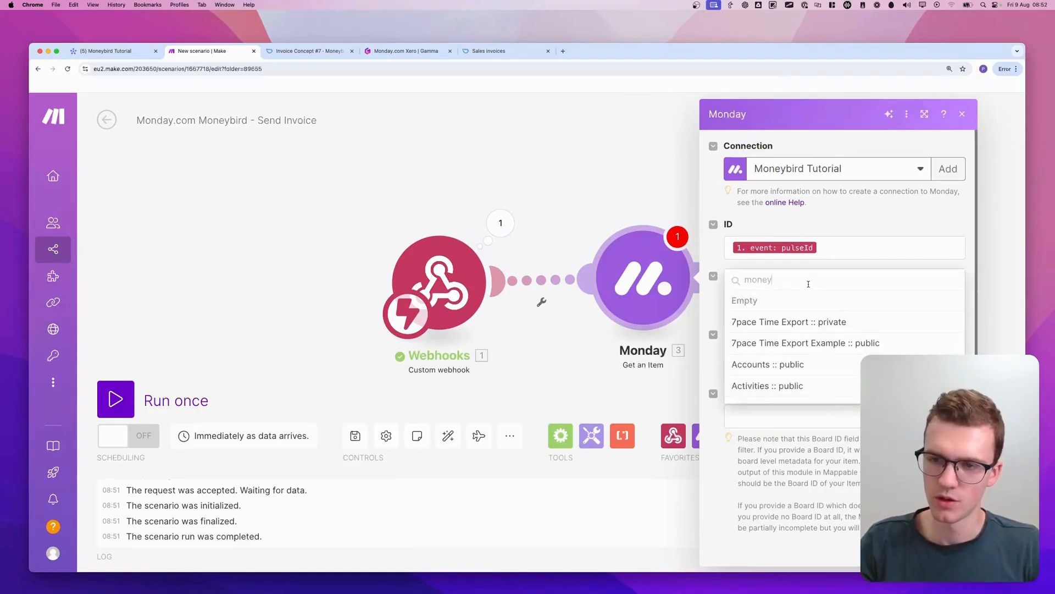
pyautogui.write('bir')
pyautogui.click(802, 300)
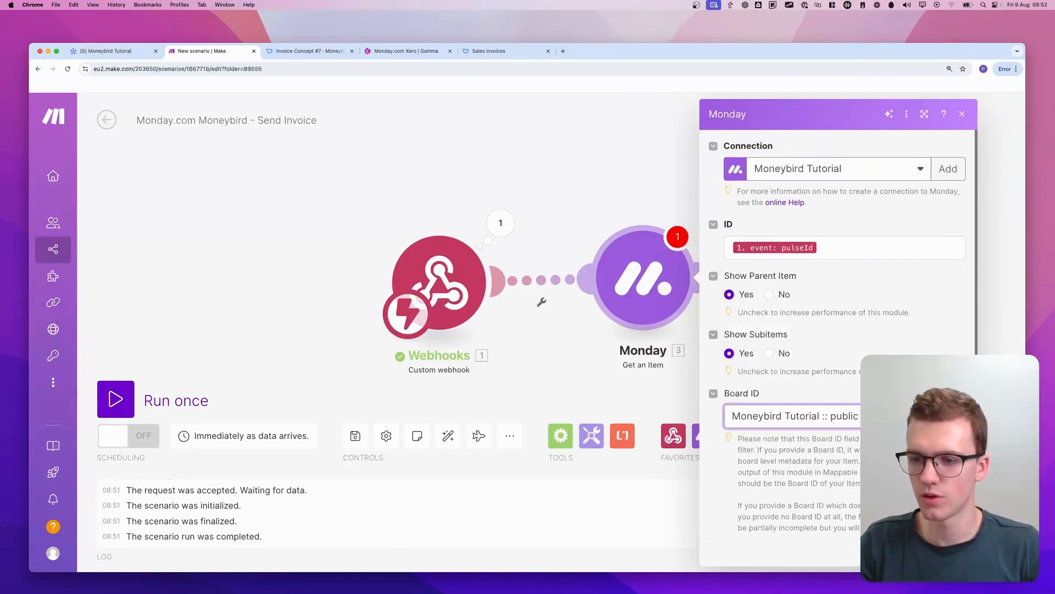
pyautogui.click(646, 327)
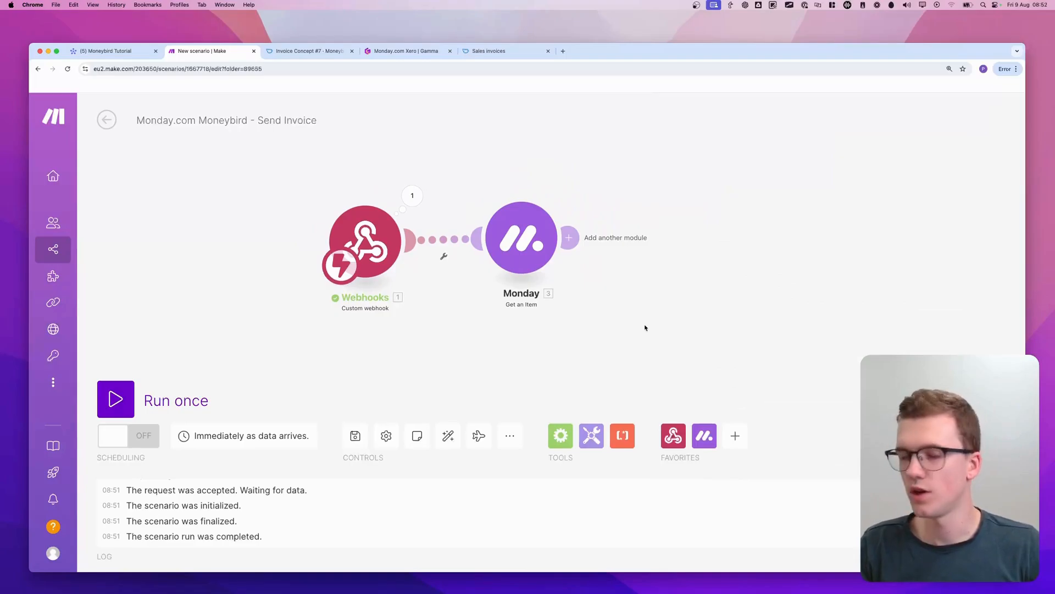
# Switch to the Moneybird API documentation and search the Sales invoices page for "send" to reach the Sends an invoice endpoint
pyautogui.click(489, 51)
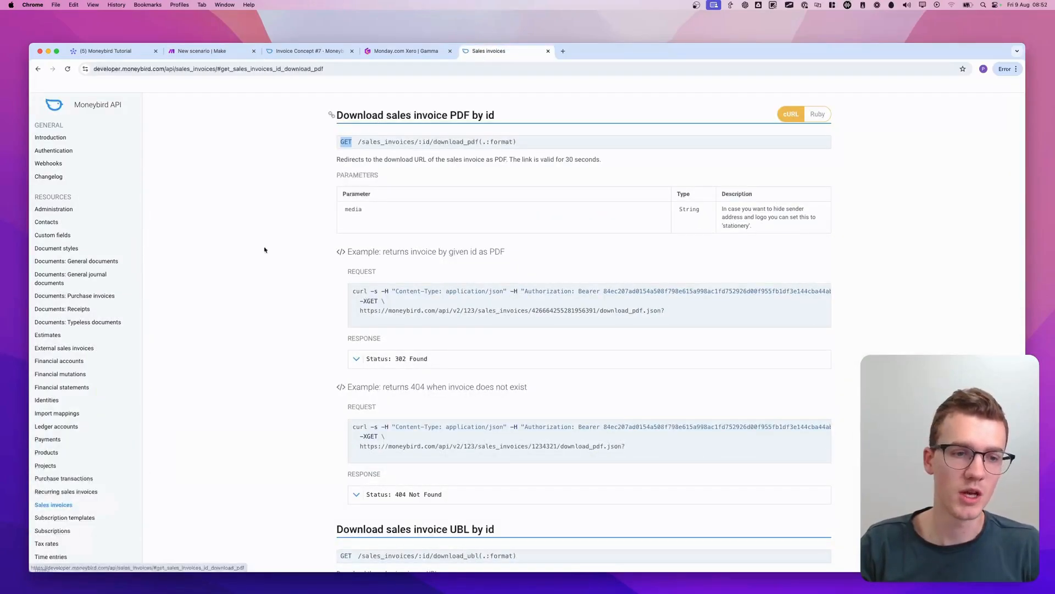
pyautogui.scroll(-1, 316, 345)
pyautogui.press('super+f')
pyautogui.write('send')
pyautogui.press('Return')
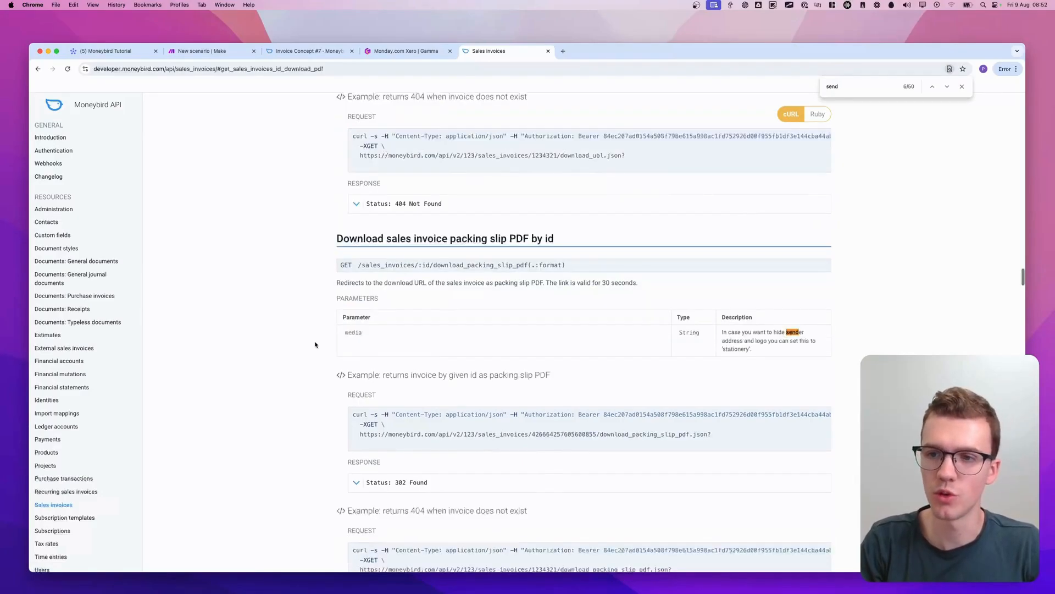
pyautogui.press('Return')
pyautogui.scroll(-2, 318, 330)
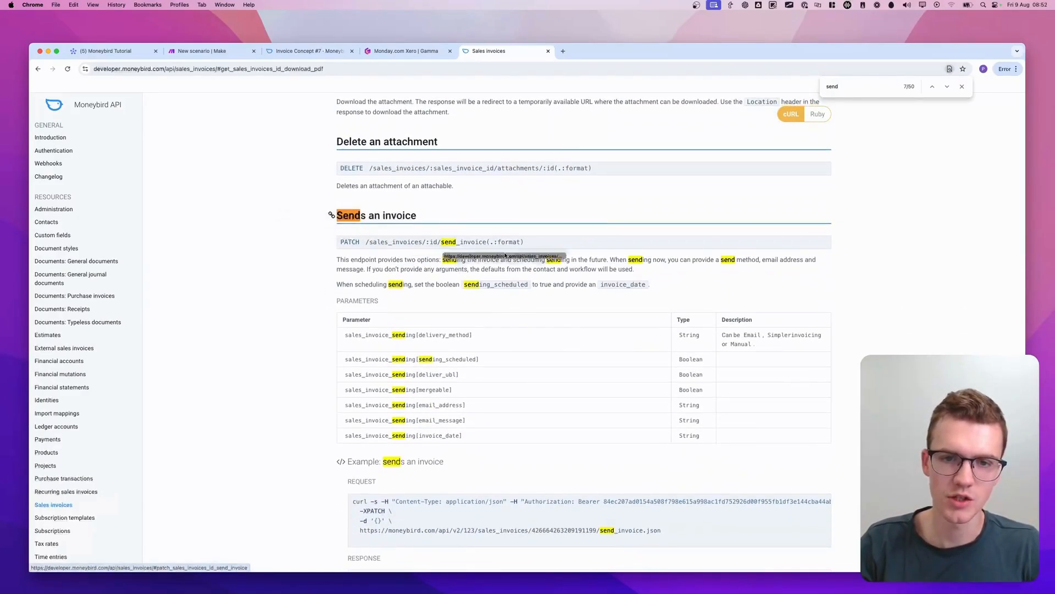
# Examine the parameters and the example request URL of the Sends an invoice endpoint
pyautogui.scroll(-1, 309, 243)
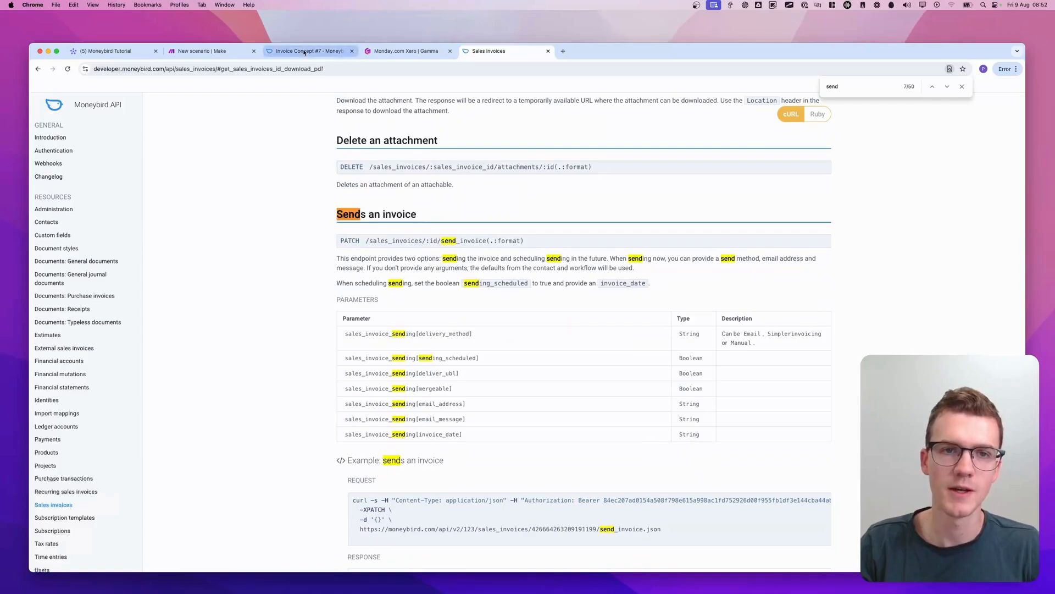
pyautogui.scroll(-3, 416, 297)
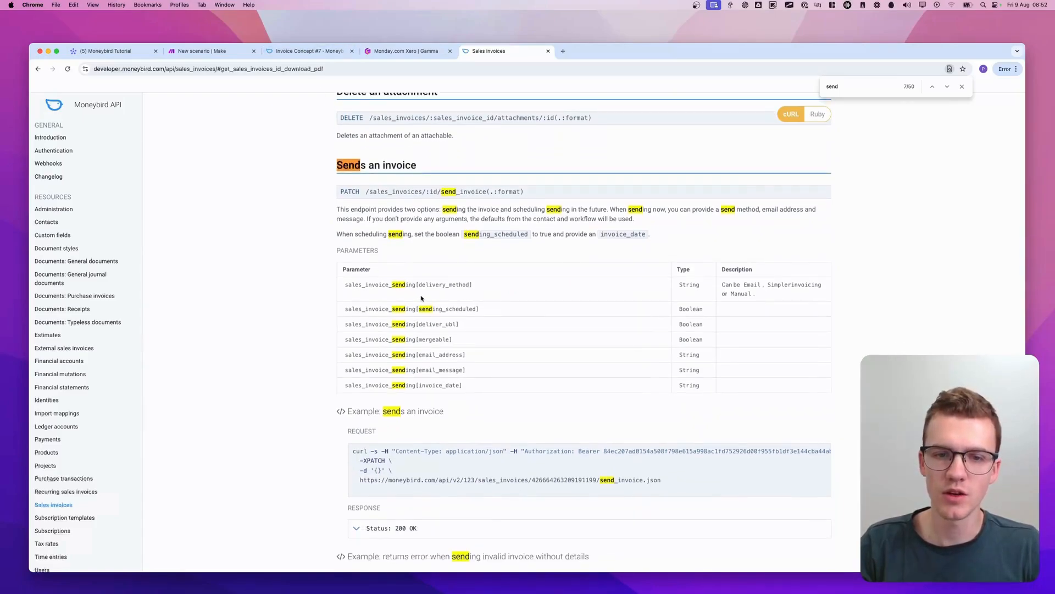
pyautogui.scroll(1, 518, 145)
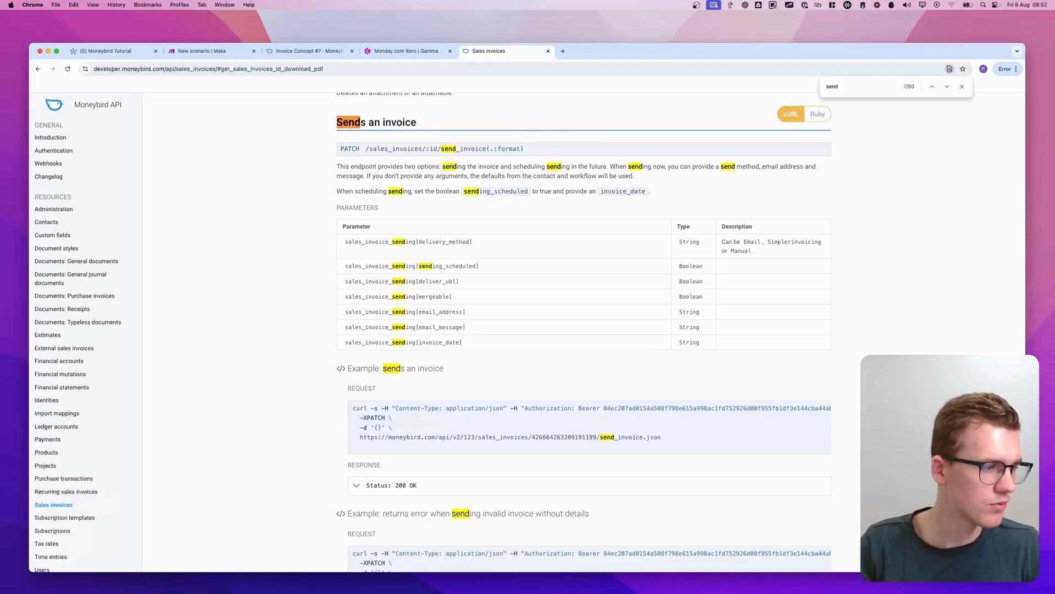
pyautogui.scroll(-2, 344, 362)
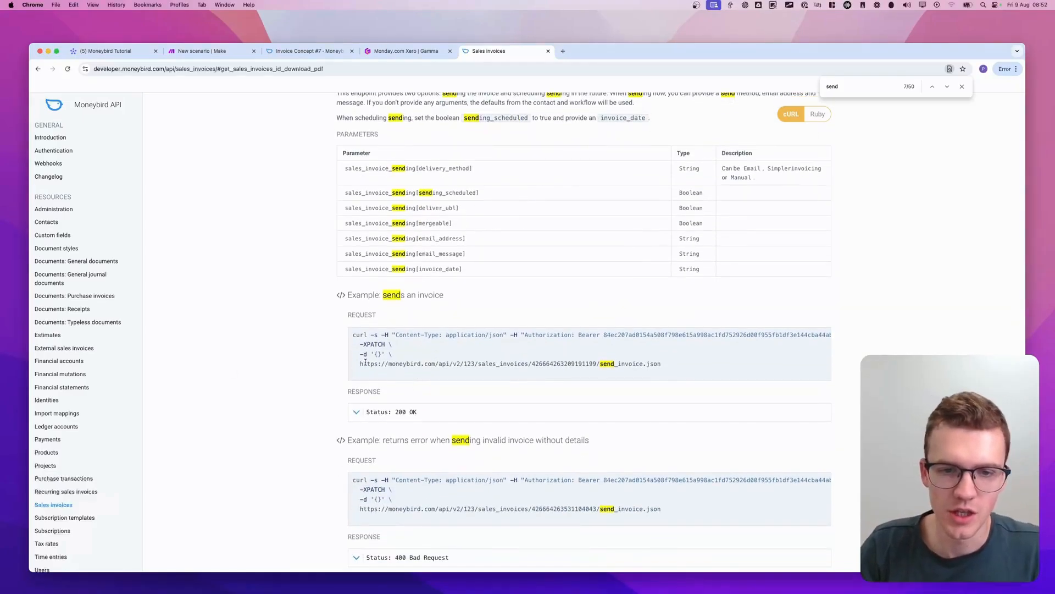
pyautogui.moveTo(355, 360)
pyautogui.mouseDown()
pyautogui.moveTo(638, 357)
pyautogui.moveTo(690, 372)
pyautogui.moveTo(504, 377)
pyautogui.moveTo(355, 367)
pyautogui.mouseUp()
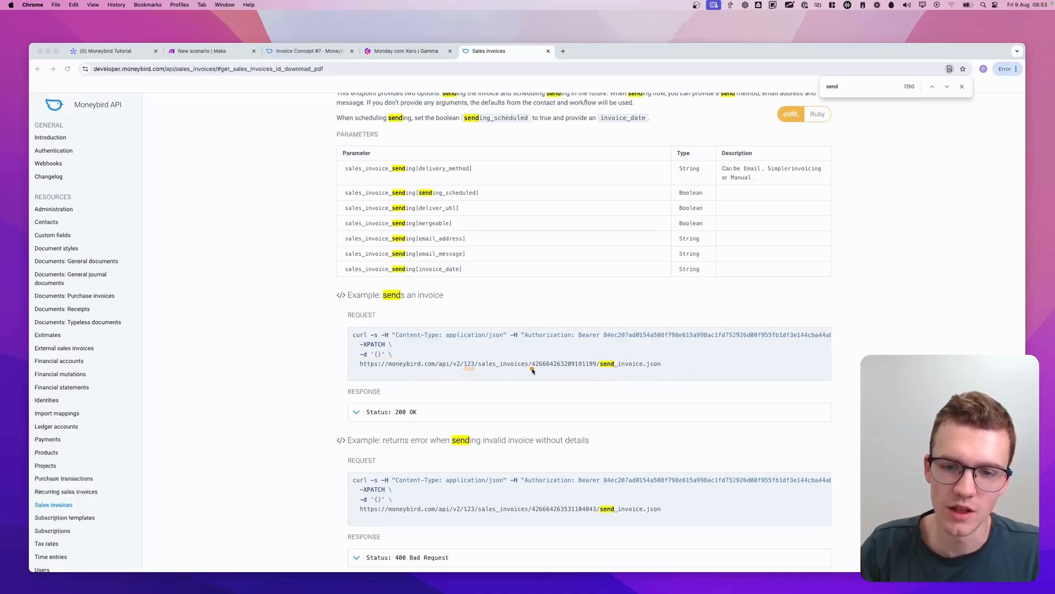
pyautogui.moveTo(547, 372); pyautogui.dragTo(577, 377)
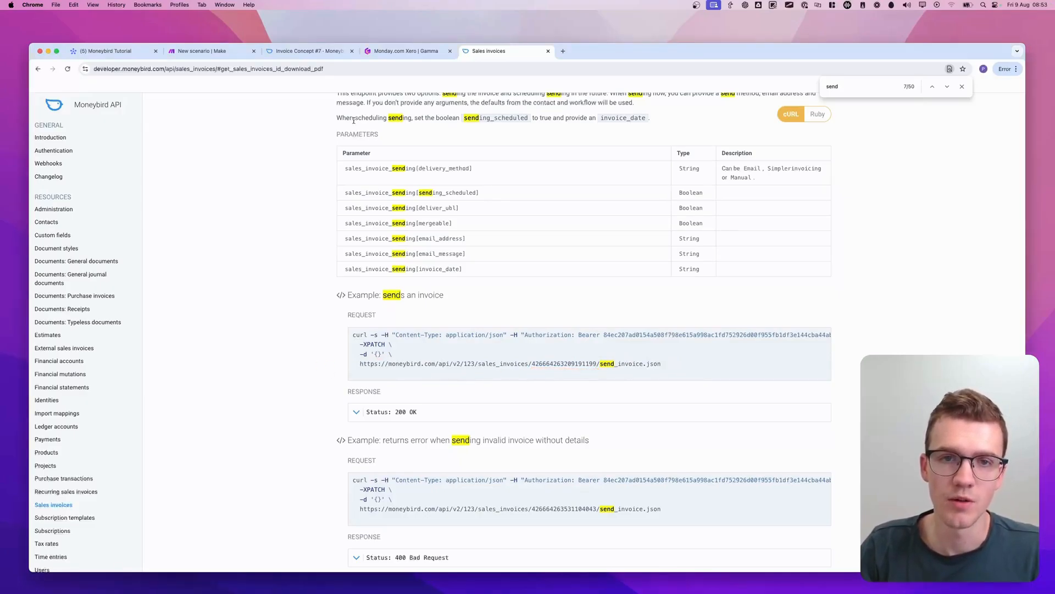
# Return to the Make scenario and add a Moneybird Make an API Call module after the Monday module
pyautogui.click(120, 54)
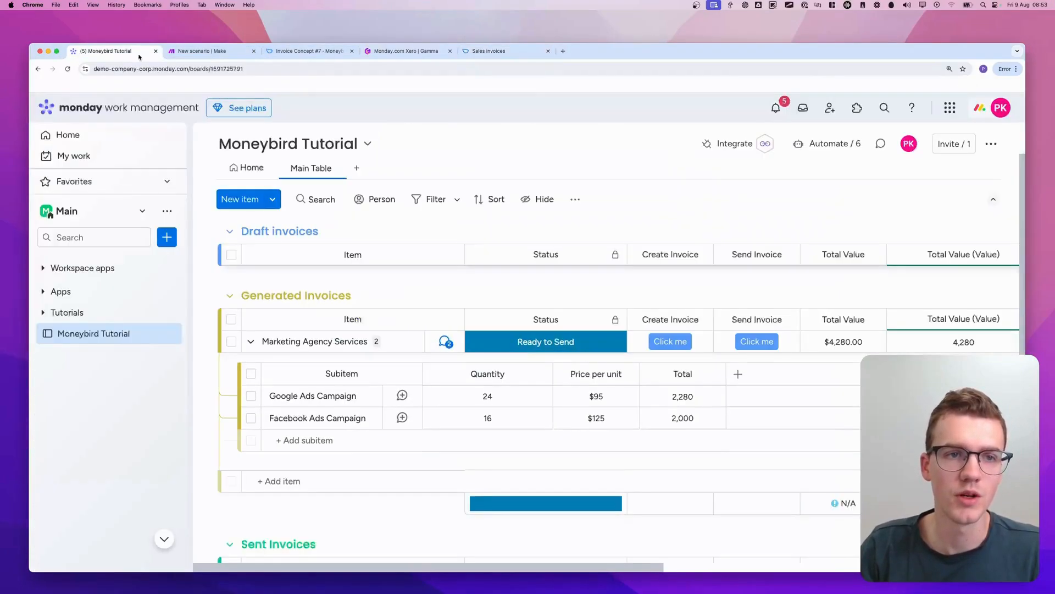
pyautogui.click(233, 53)
pyautogui.click(567, 238)
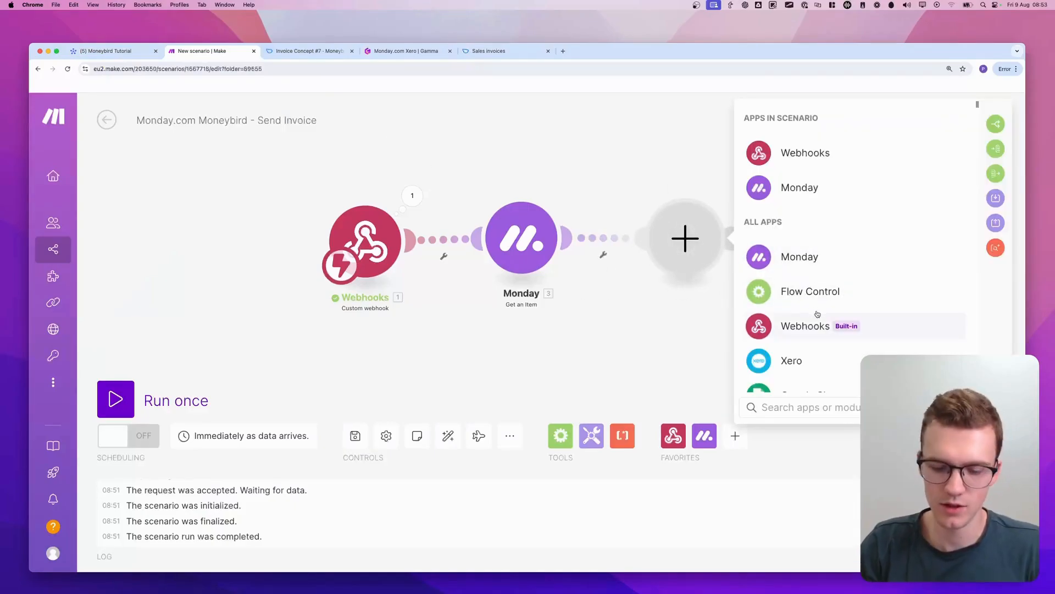
pyautogui.write('moneybird')
pyautogui.click(775, 252)
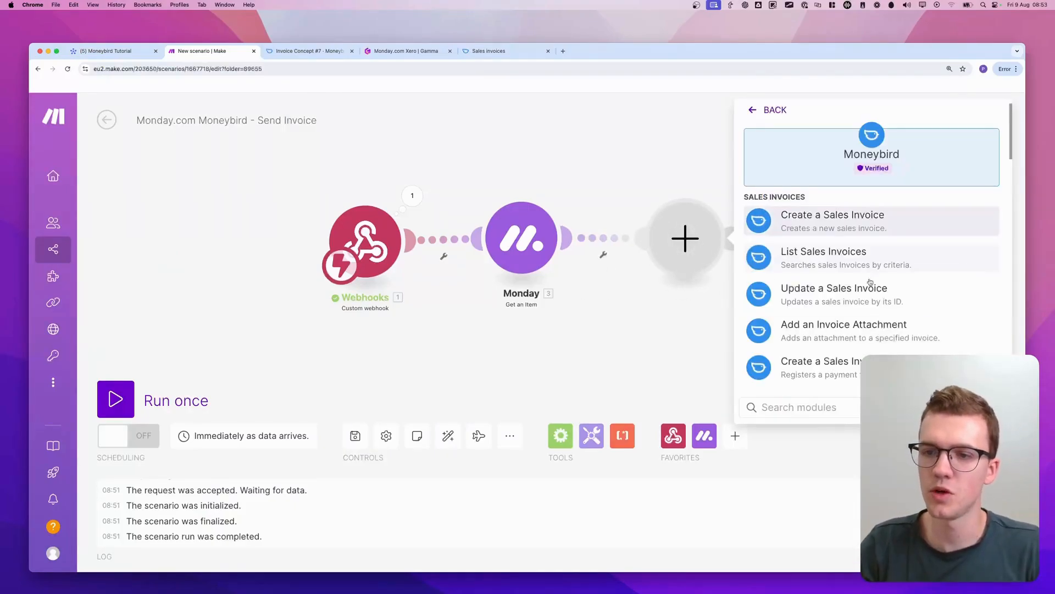
pyautogui.scroll(-10, 834, 382)
pyautogui.click(825, 367)
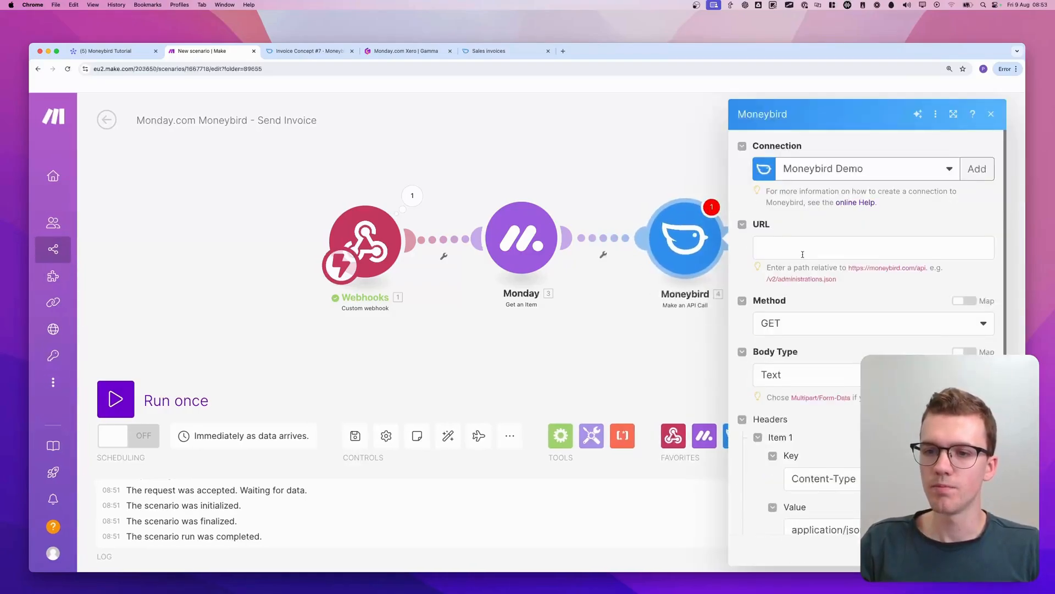
# Copy the example request path from /v2 through send_invoice.json in the API documentation and paste it as the Moneybird module's URL
pyautogui.click(488, 51)
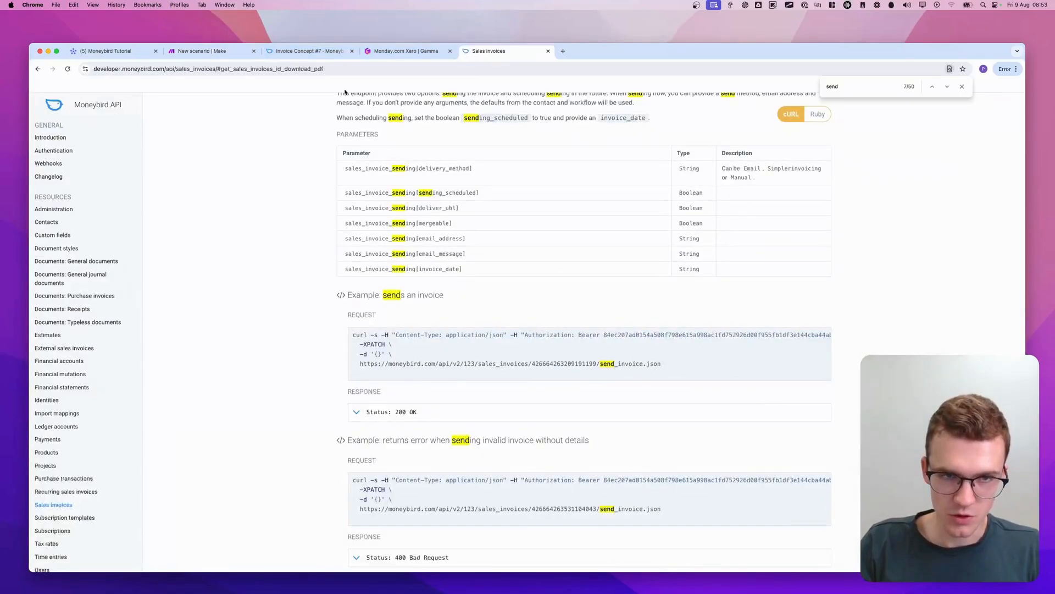
pyautogui.click(183, 54)
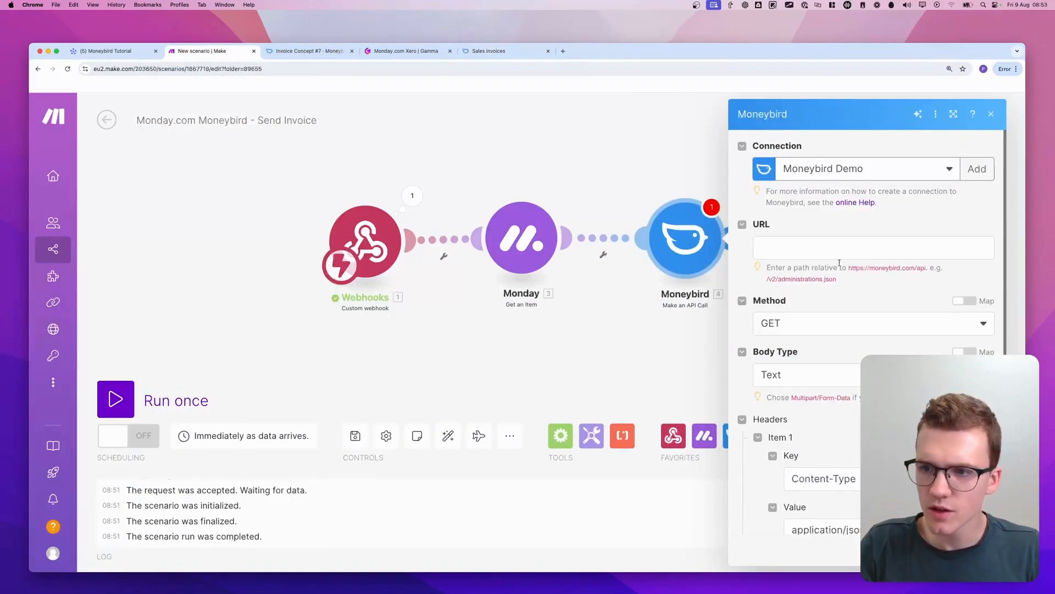
pyautogui.click(488, 51)
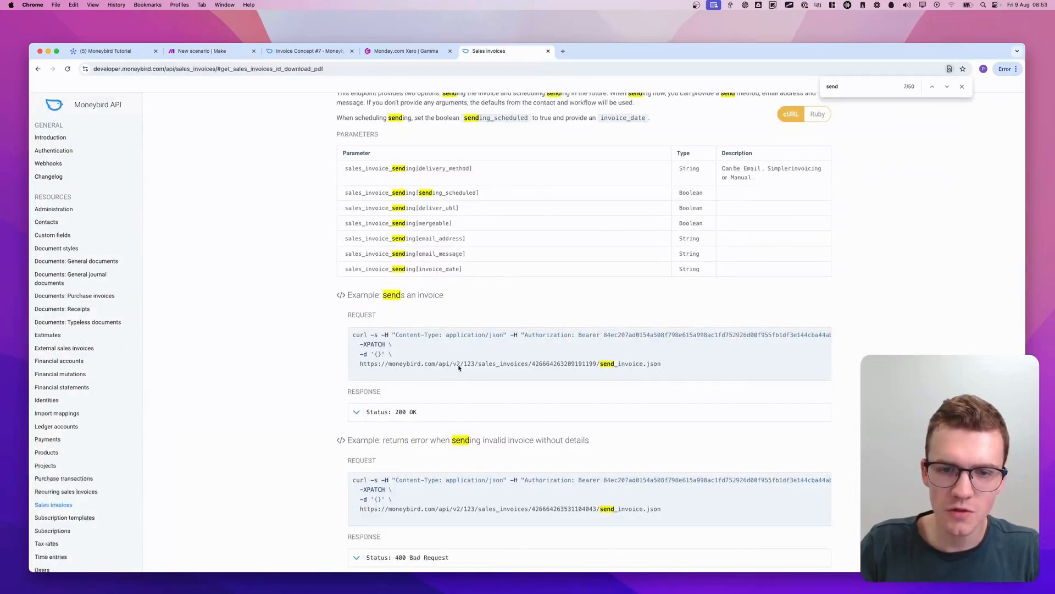
pyautogui.moveTo(450, 366); pyautogui.dragTo(669, 369)
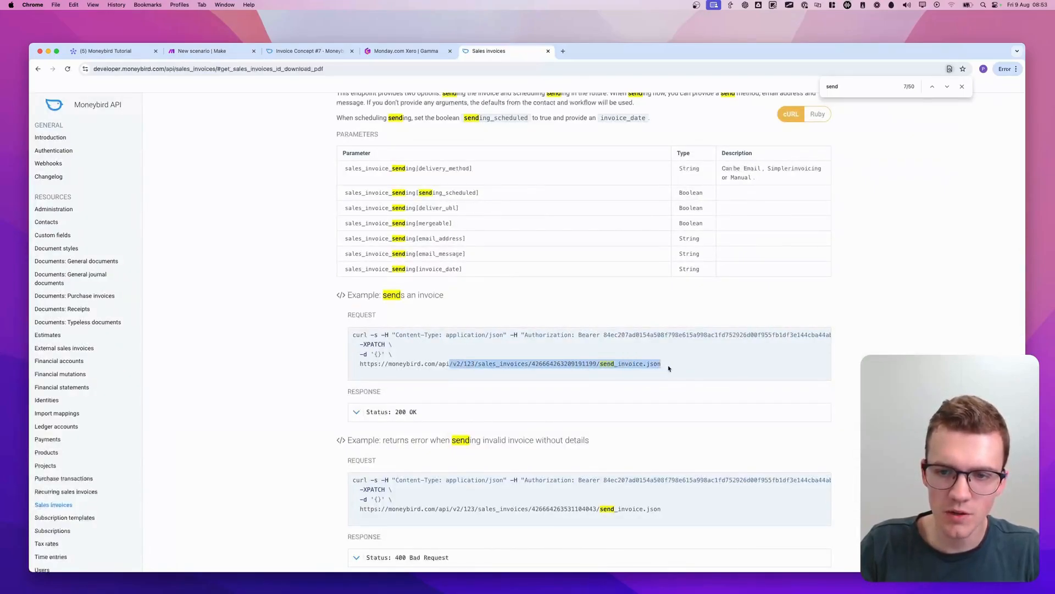
pyautogui.press('super+c')
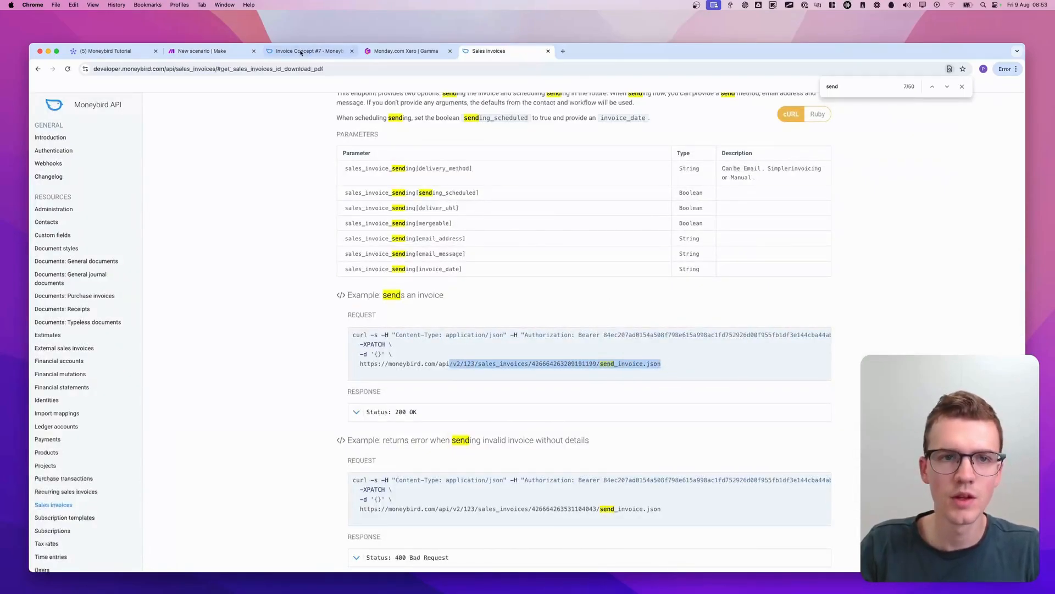
pyautogui.click(202, 51)
pyautogui.click(861, 239)
pyautogui.press('super+v')
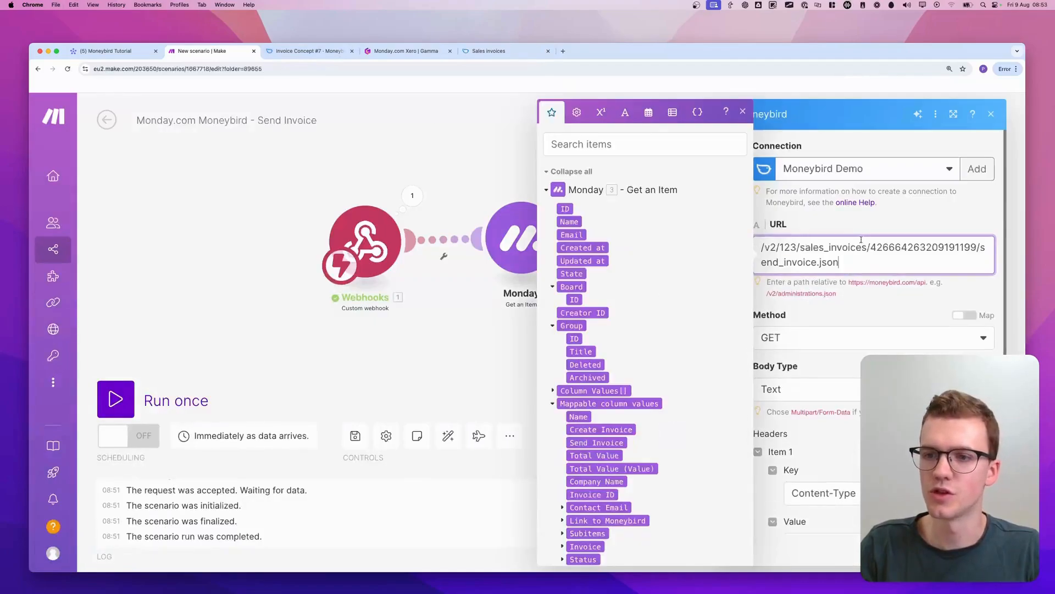
# Replace the sample invoice ID in the URL with the Invoice ID from the Monday item's mappable column values
pyautogui.doubleClick(788, 247)
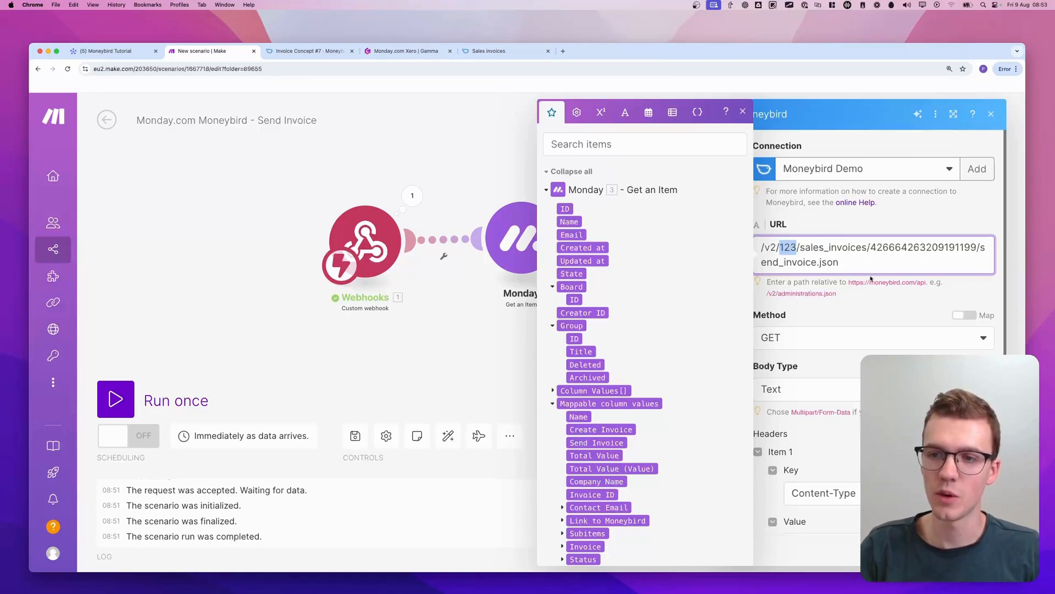
pyautogui.doubleClick(923, 247)
pyautogui.scroll(-6, 651, 336)
pyautogui.scroll(3, 650, 336)
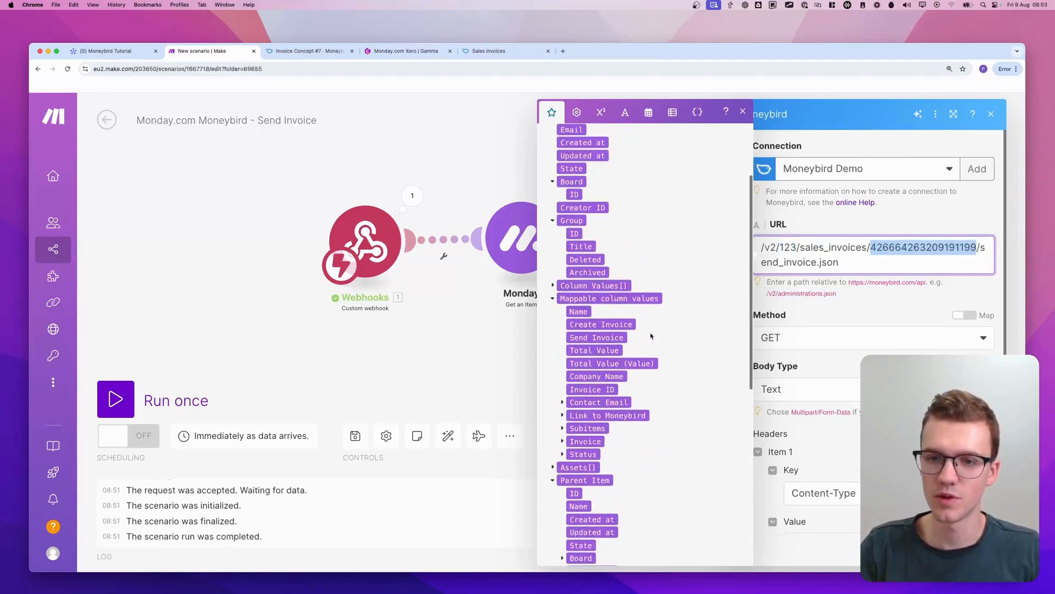
pyautogui.scroll(-1, 651, 336)
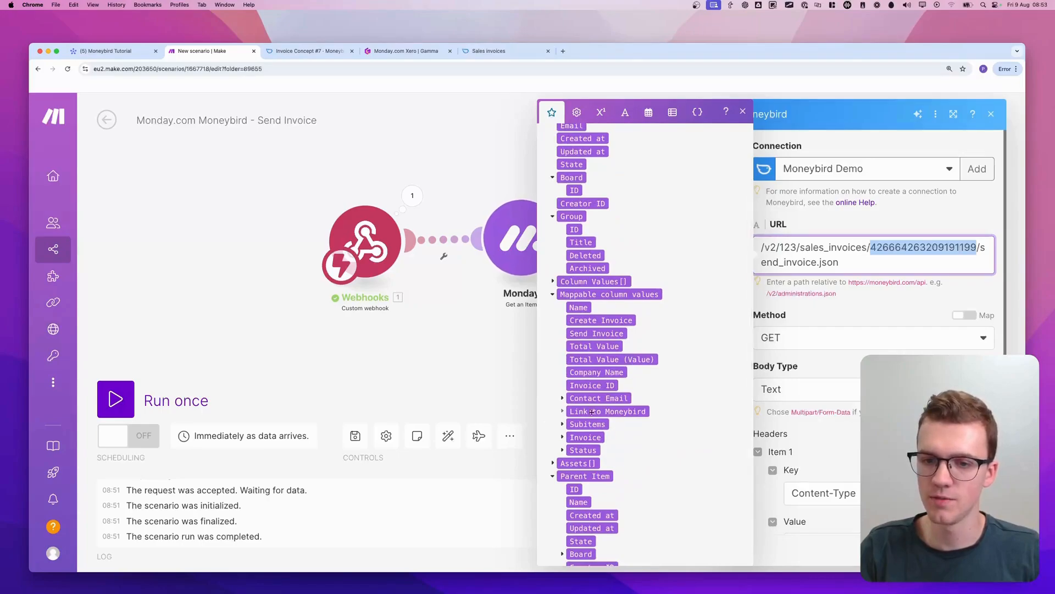
pyautogui.scroll(-2, 582, 410)
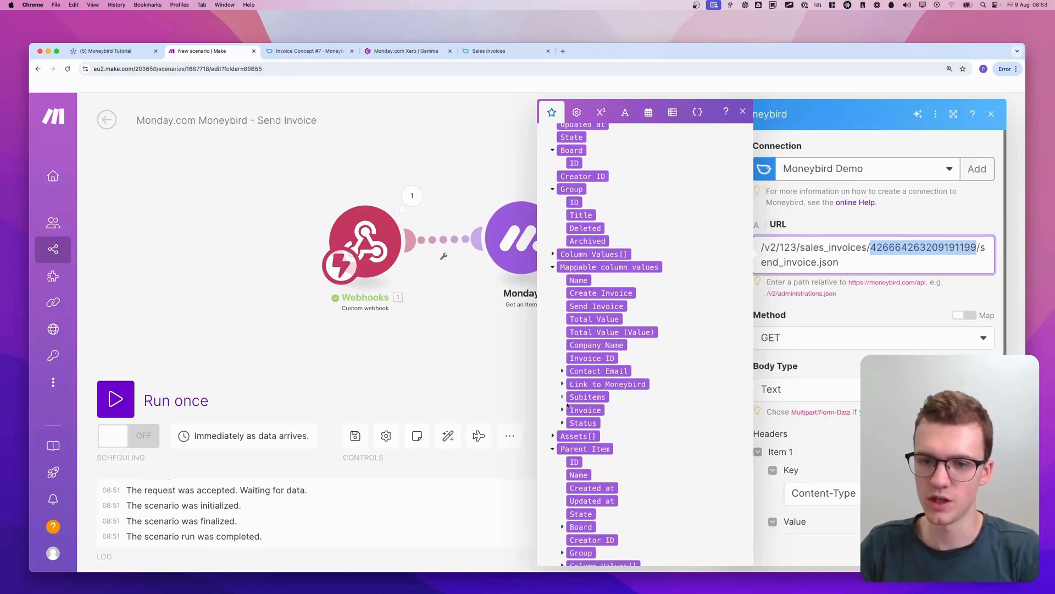
pyautogui.press('BackSpace')
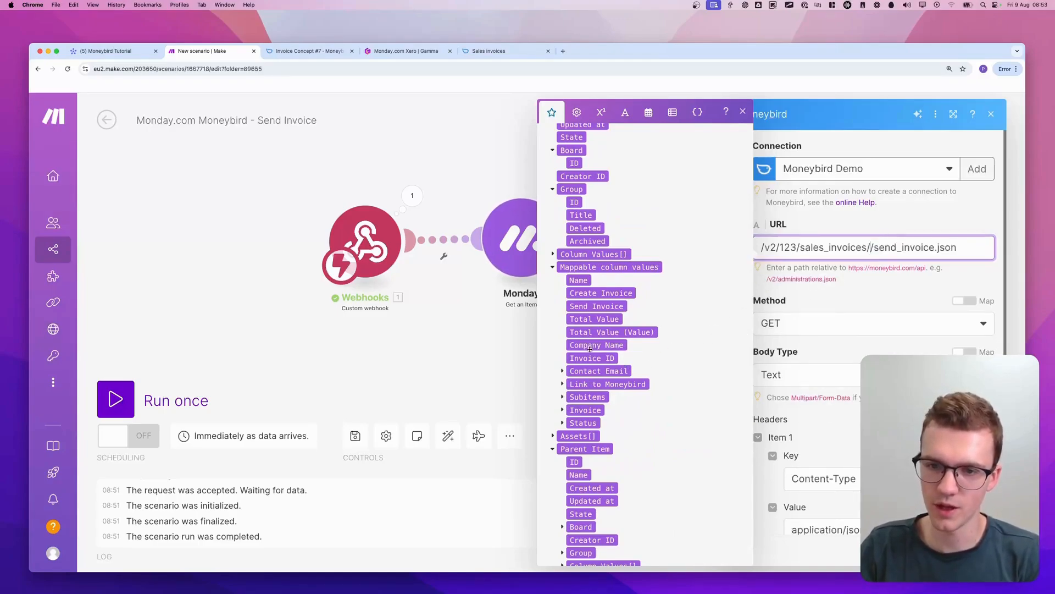
pyautogui.moveTo(626, 366); pyautogui.dragTo(867, 253)
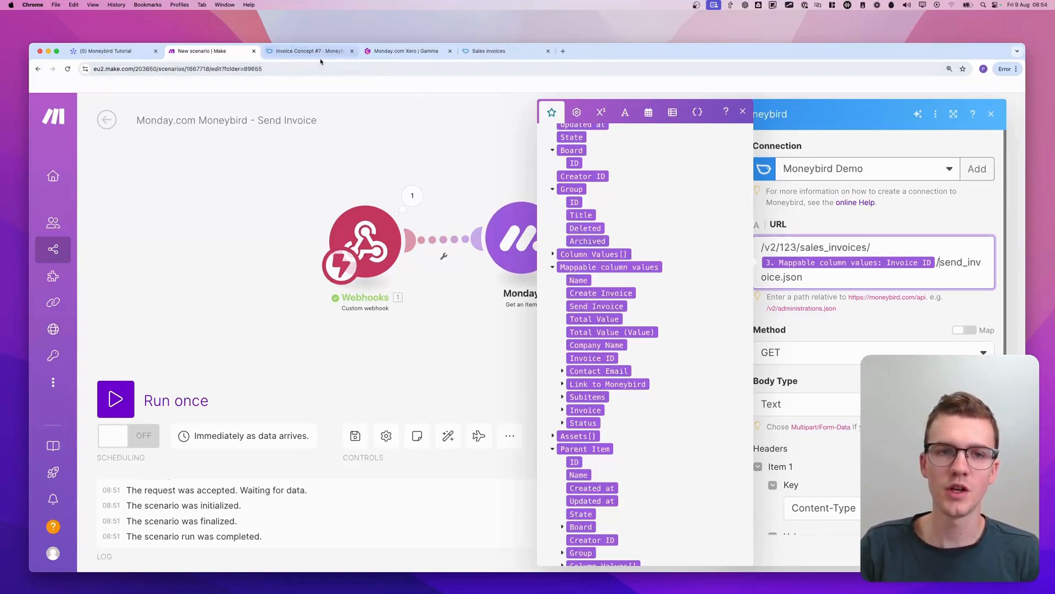
# Copy the administration ID from the Moneybird invoice's web address and replace the sample 123 in the Make module's URL with it
pyautogui.click(318, 52)
pyautogui.doubleClick(175, 69)
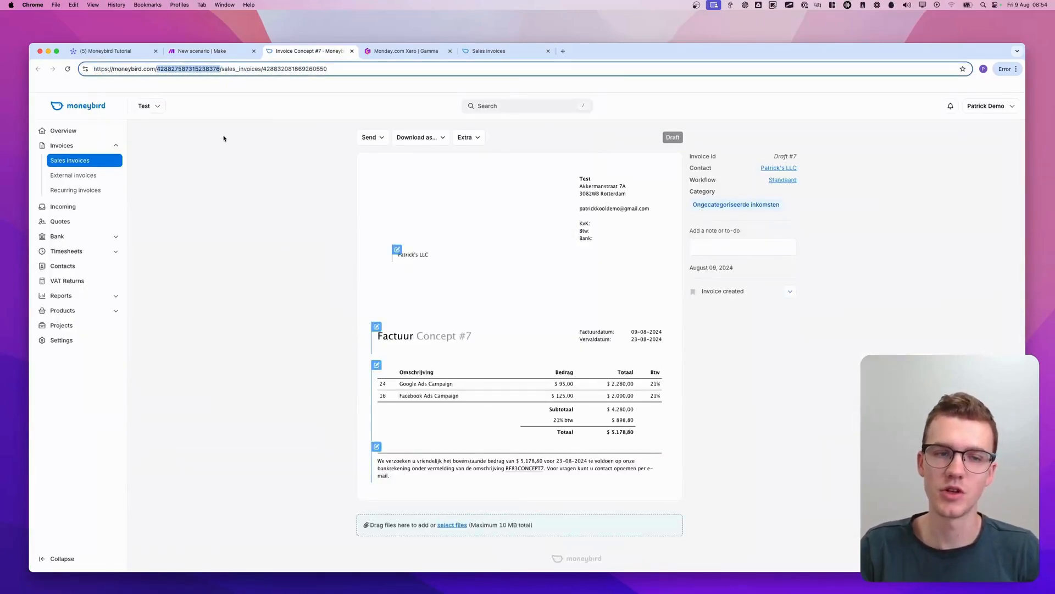
pyautogui.click(211, 51)
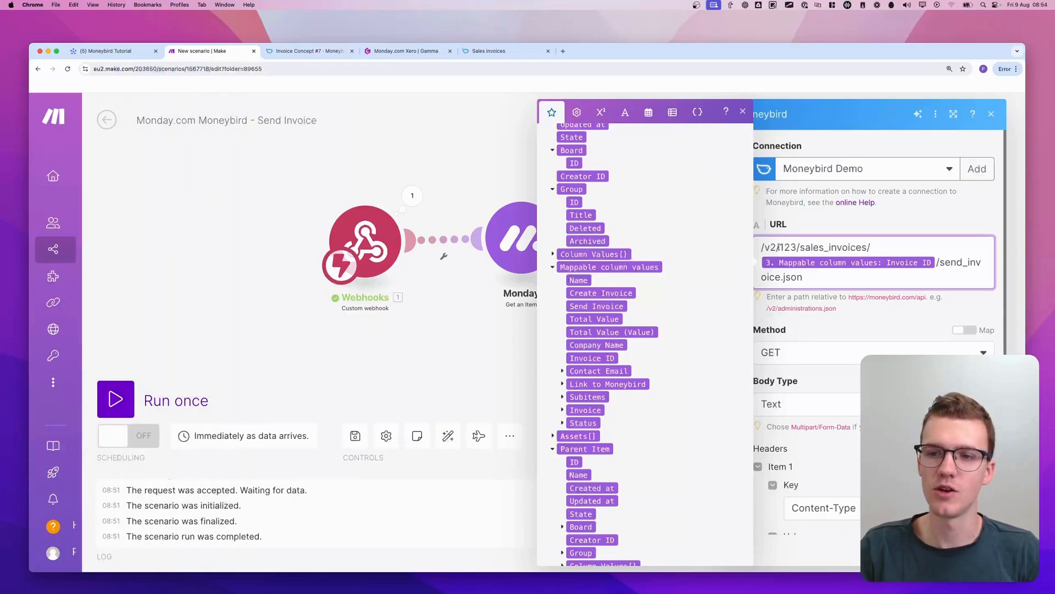
pyautogui.doubleClick(788, 247)
pyautogui.press('super+v')
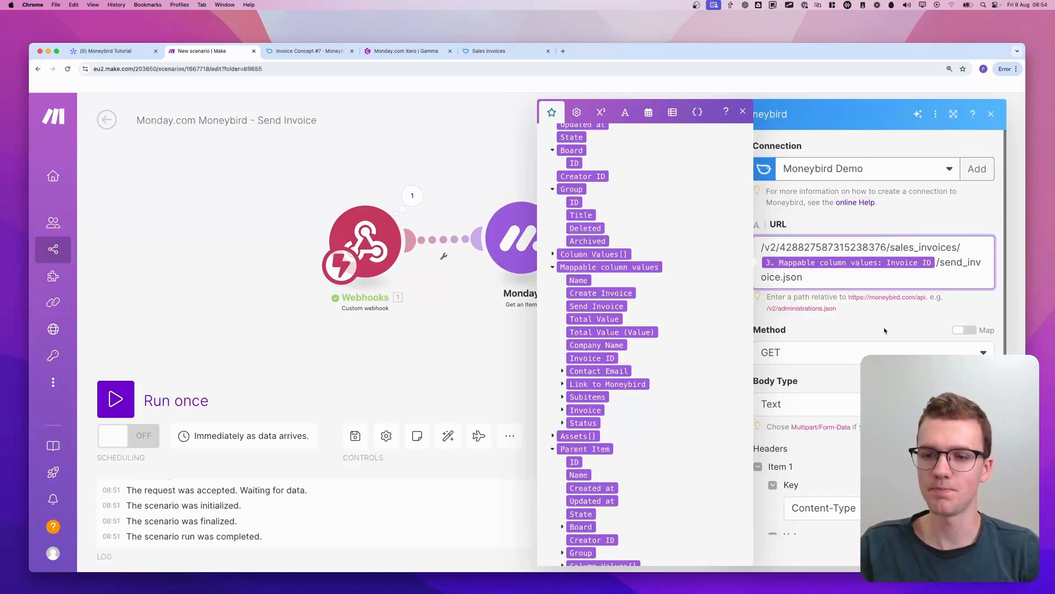
pyautogui.click(885, 330)
pyautogui.click(743, 111)
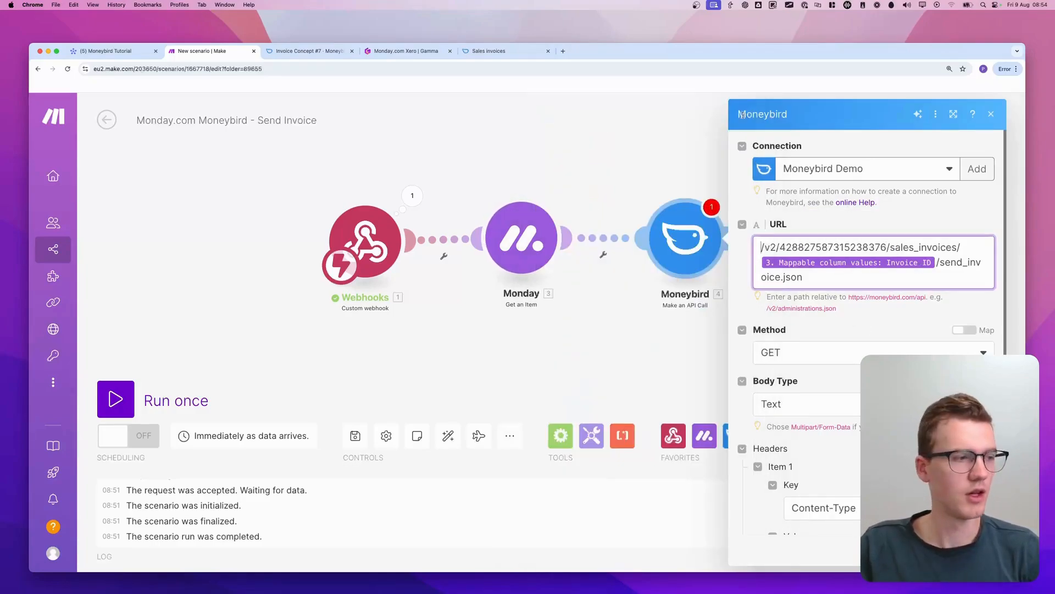
# Check the Sends an invoice endpoint's request method in the API documentation and set the Moneybird module's method to PATCH
pyautogui.click(492, 51)
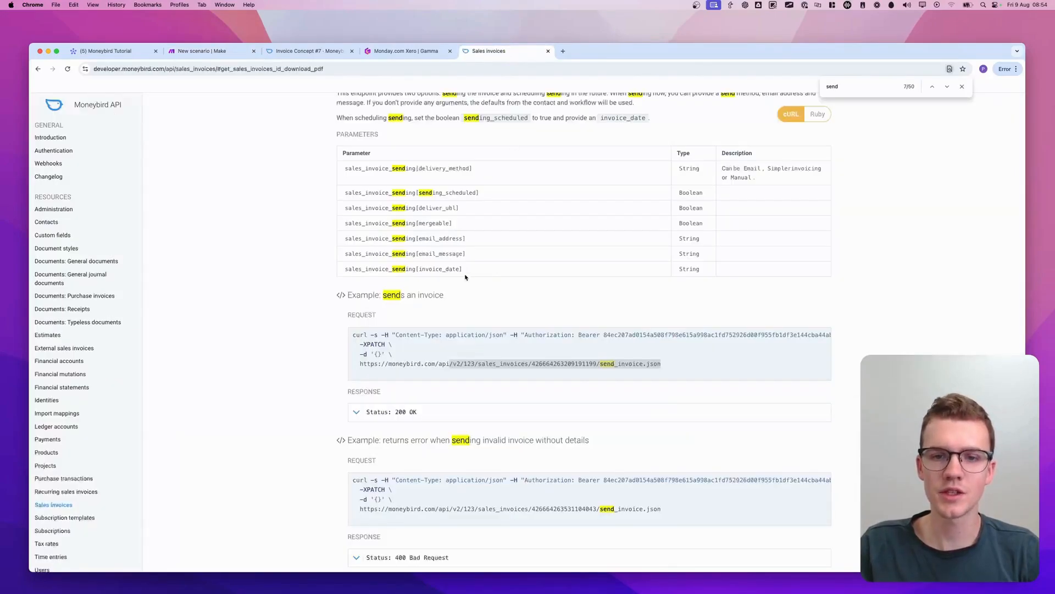
pyautogui.scroll(1, 398, 313)
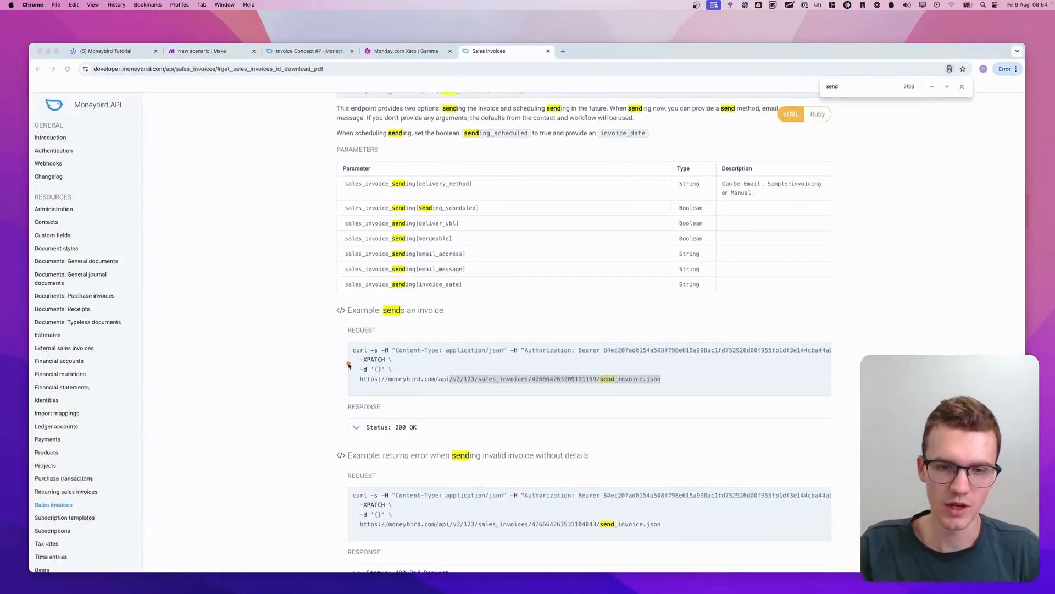
pyautogui.scroll(3, 377, 258)
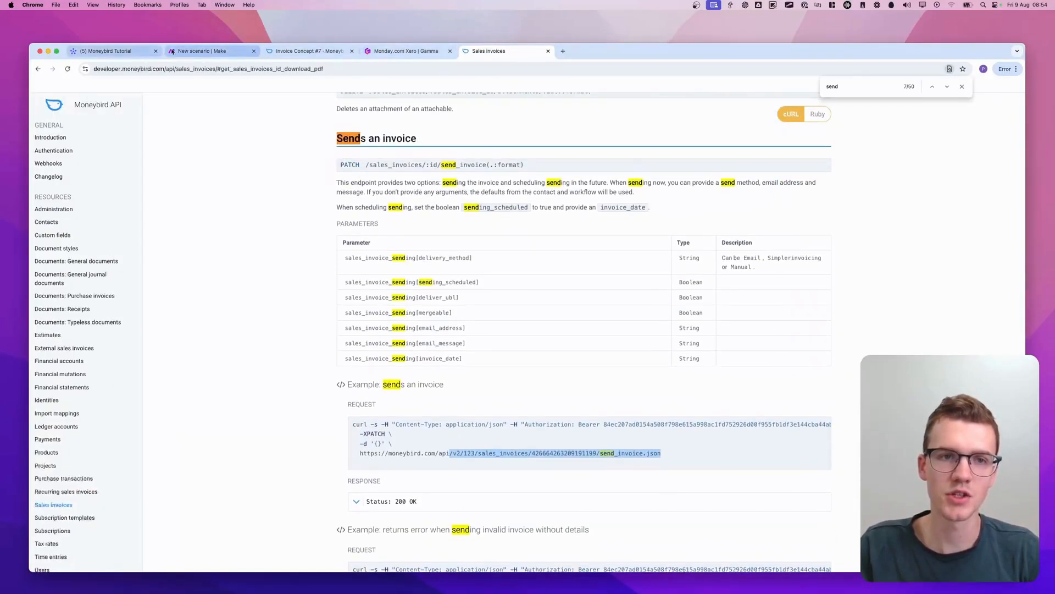
pyautogui.moveTo(185, 52); pyautogui.dragTo(410, 61)
pyautogui.click(754, 356)
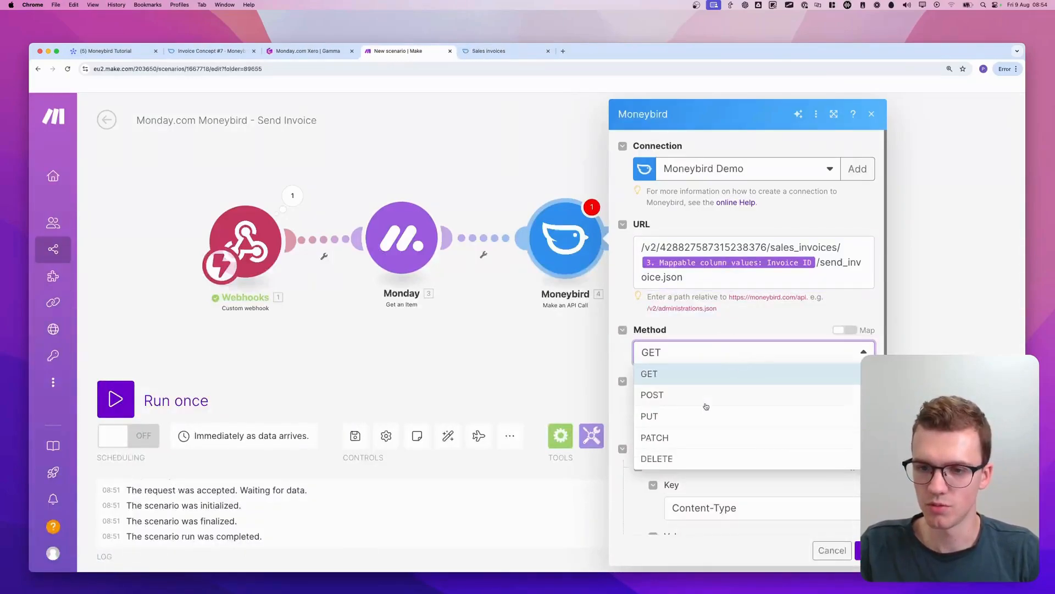
pyautogui.click(685, 438)
# Review the module's body type, headers and body against the API documentation, accept the module settings and save the scenario
pyautogui.scroll(-2, 770, 407)
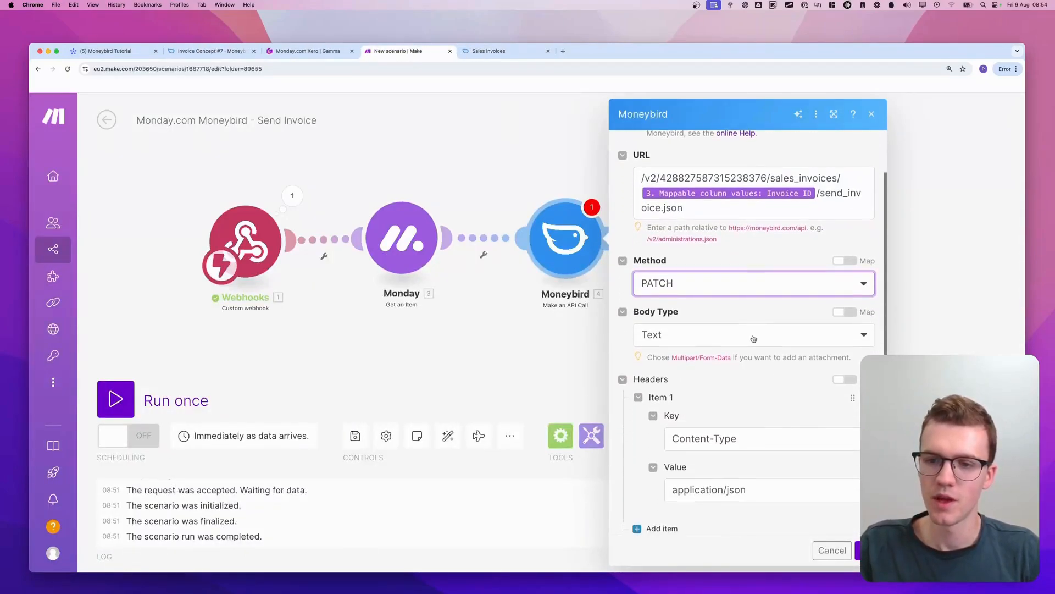
pyautogui.scroll(2, 735, 363)
pyautogui.click(489, 51)
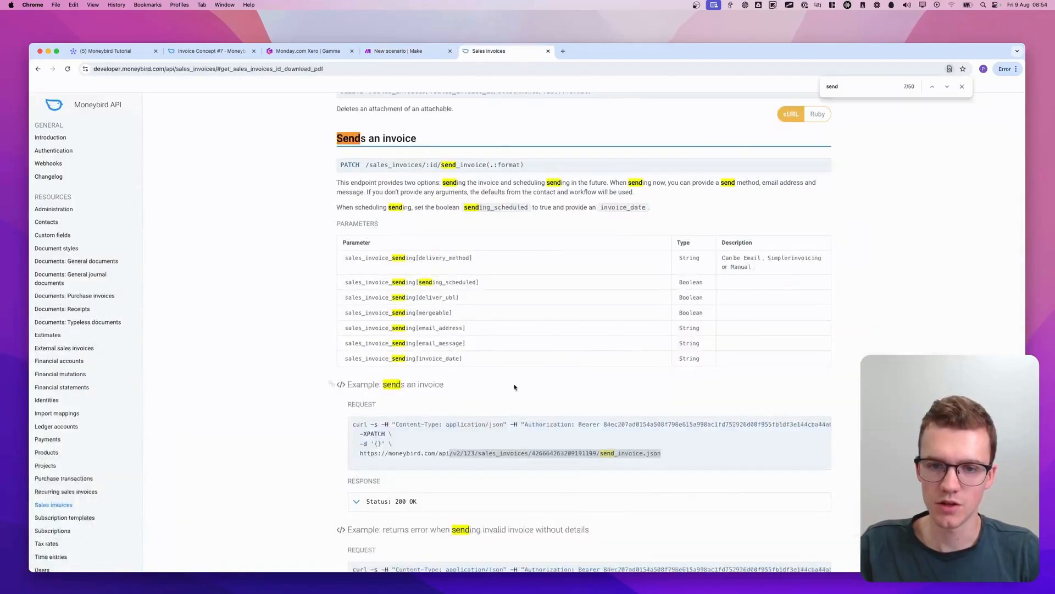
pyautogui.scroll(1, 478, 443)
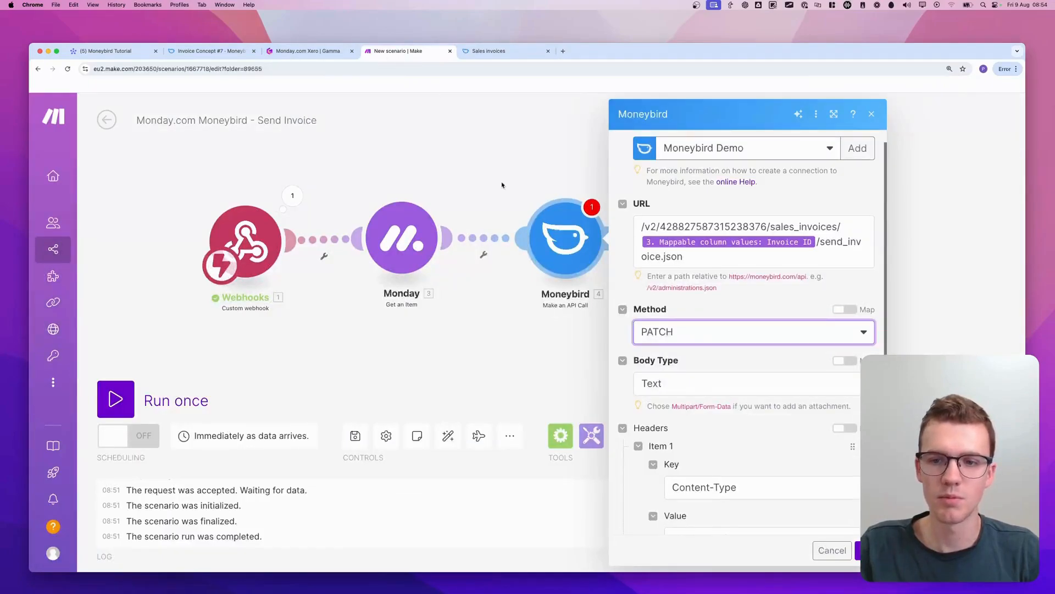
pyautogui.scroll(-5, 708, 338)
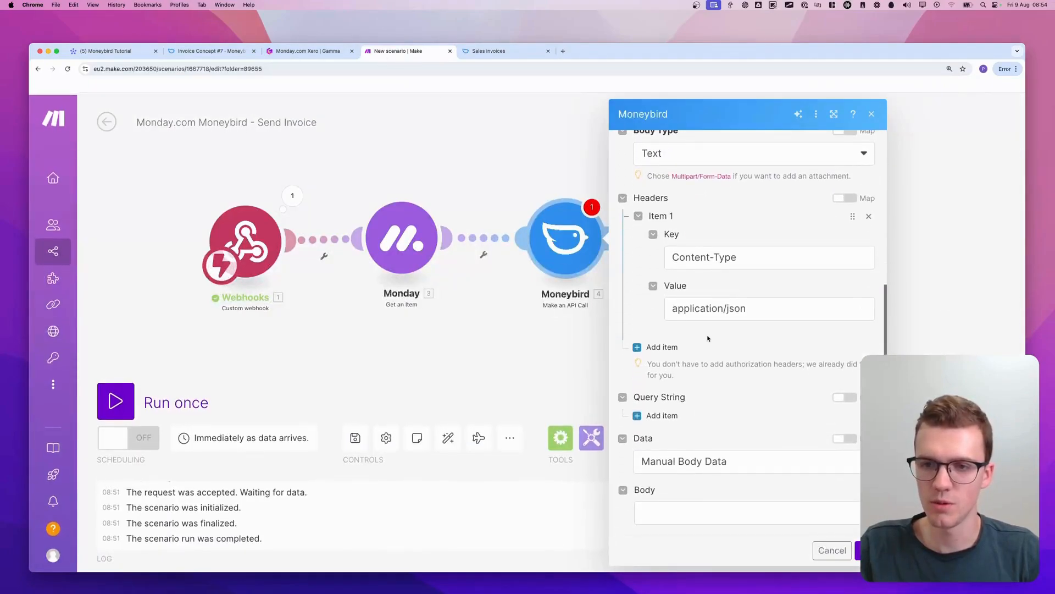
pyautogui.scroll(5, 708, 338)
pyautogui.click(585, 460)
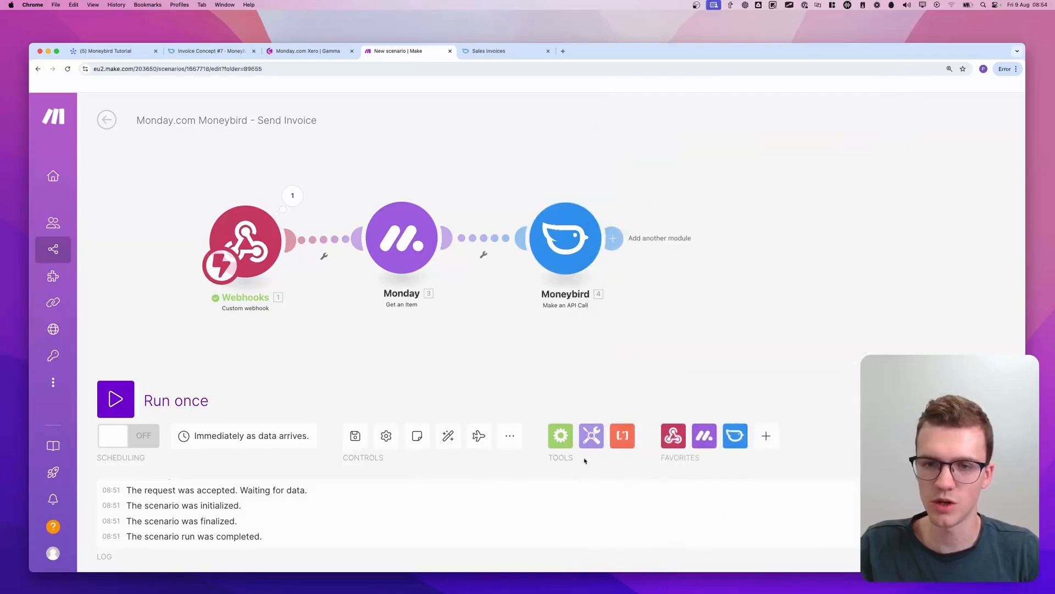
pyautogui.click(346, 437)
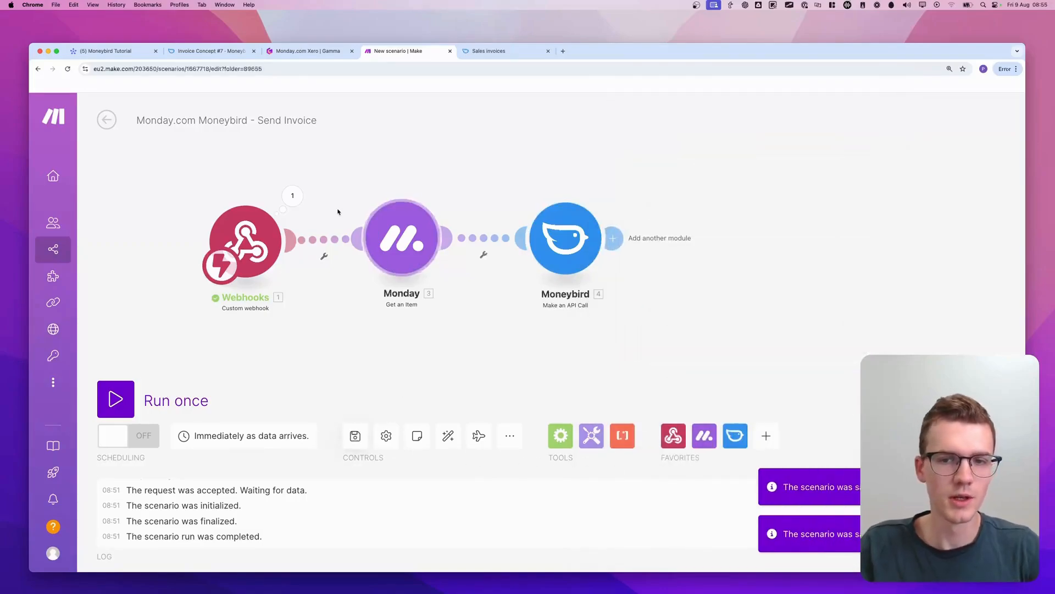
# Rename the Moneybird API call module as Send Invoice and save the scenario
pyautogui.rightClick(560, 245)
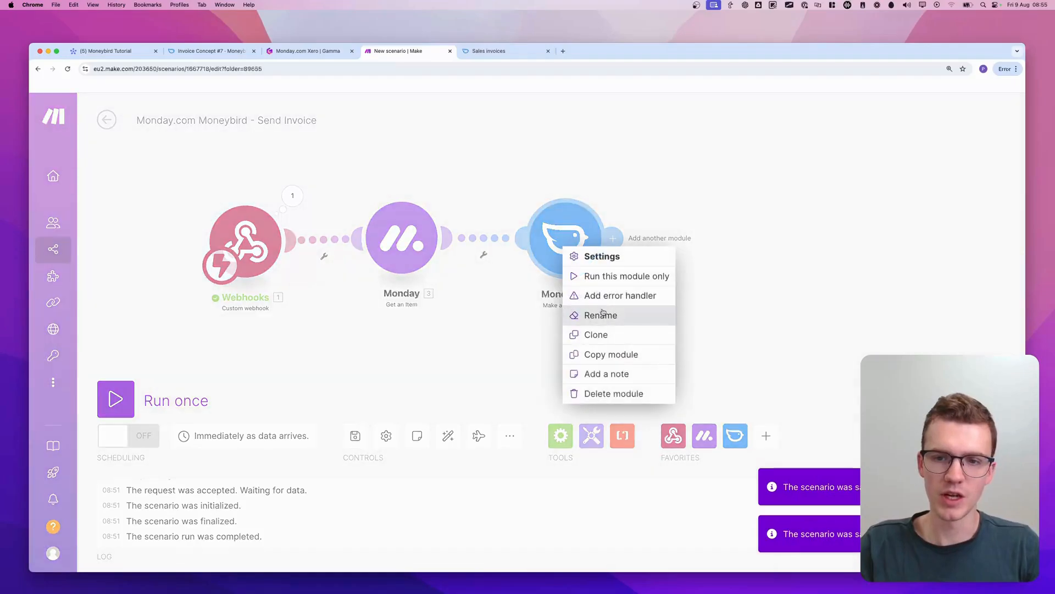
pyautogui.click(600, 314)
pyautogui.write('Send Invoic')
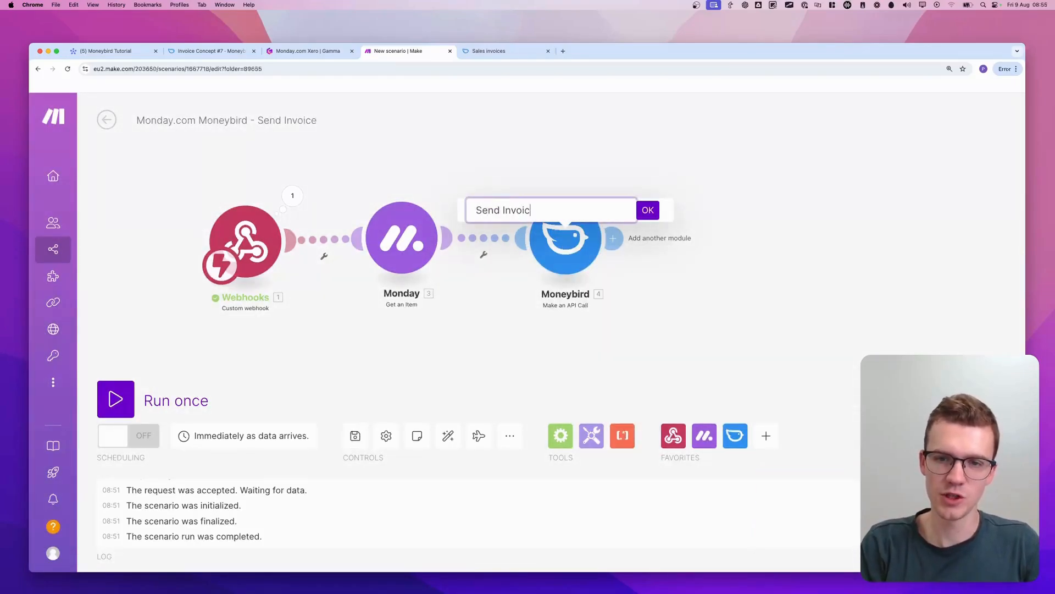
pyautogui.write('e')
pyautogui.press('Return')
pyautogui.click(355, 436)
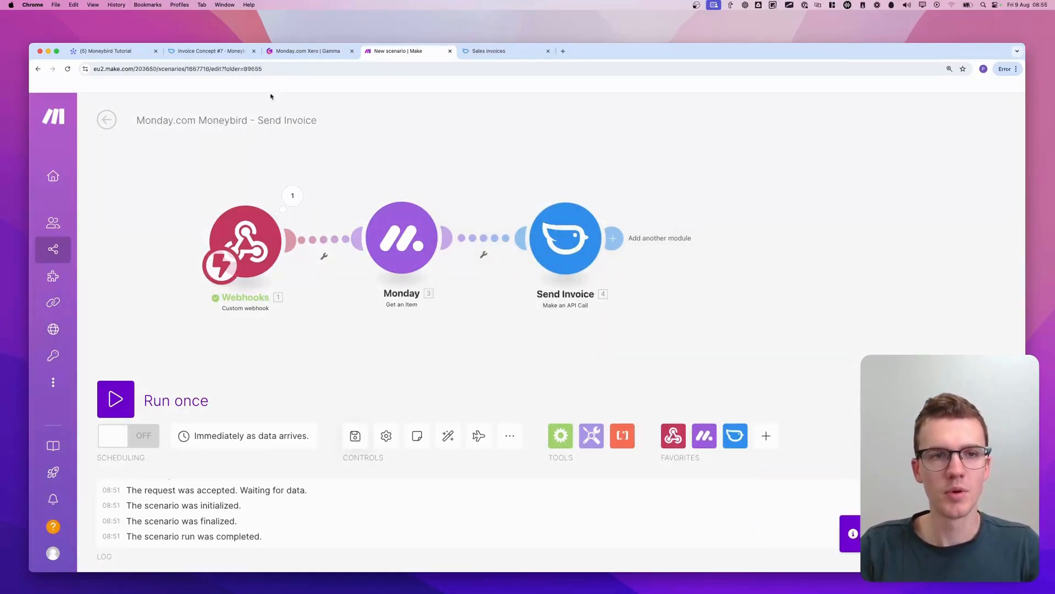
# On the monday.com Moneybird Tutorial board, replace the contact email address and its display text for the Marketing Agency Services item
pyautogui.click(110, 51)
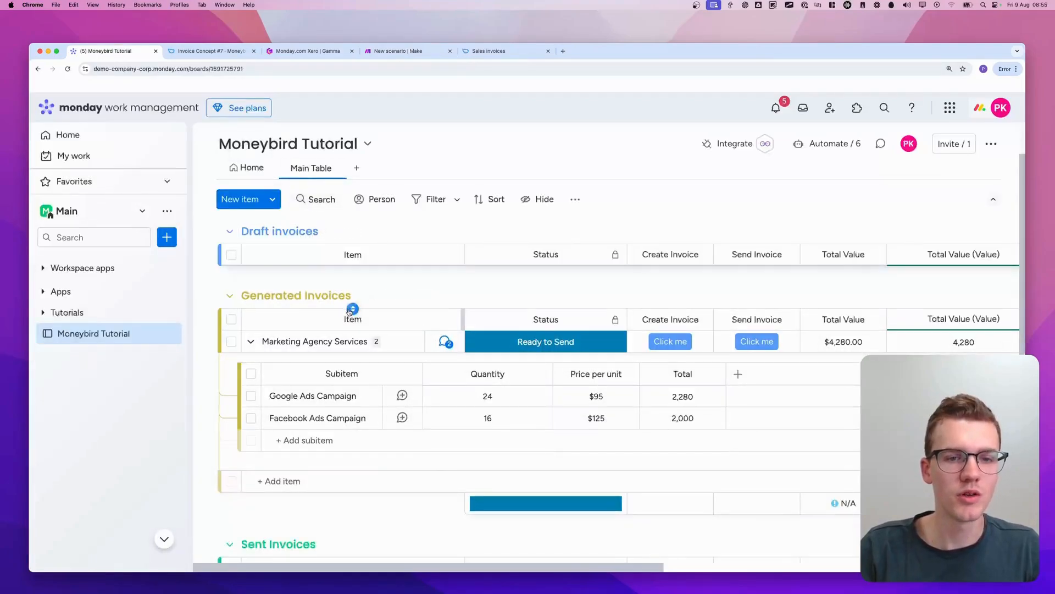
pyautogui.hscroll(10, 569, 330)
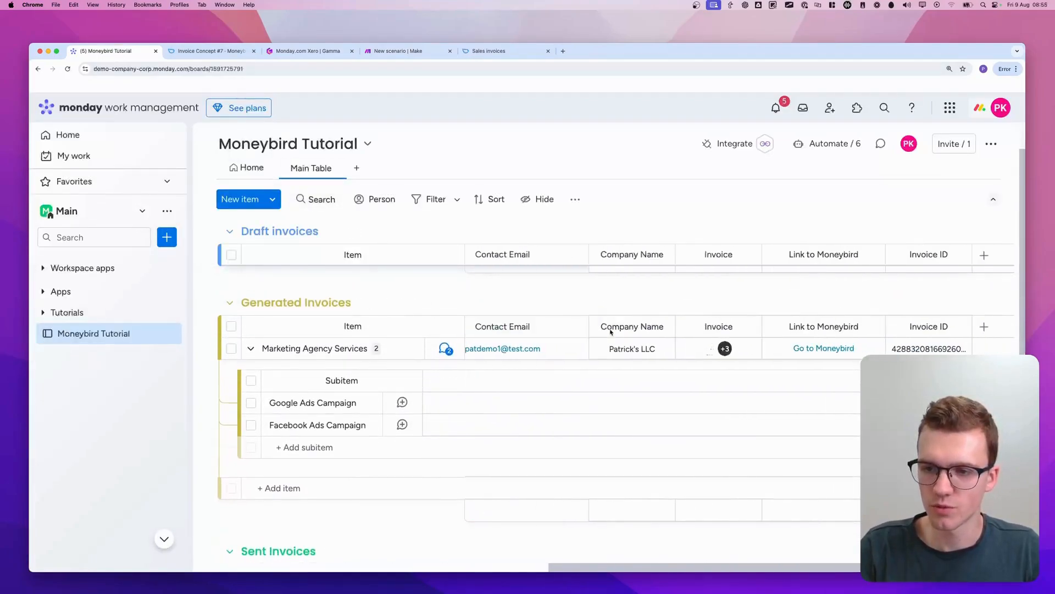
pyautogui.click(549, 349)
pyautogui.press('super+a')
pyautogui.write('patrick')
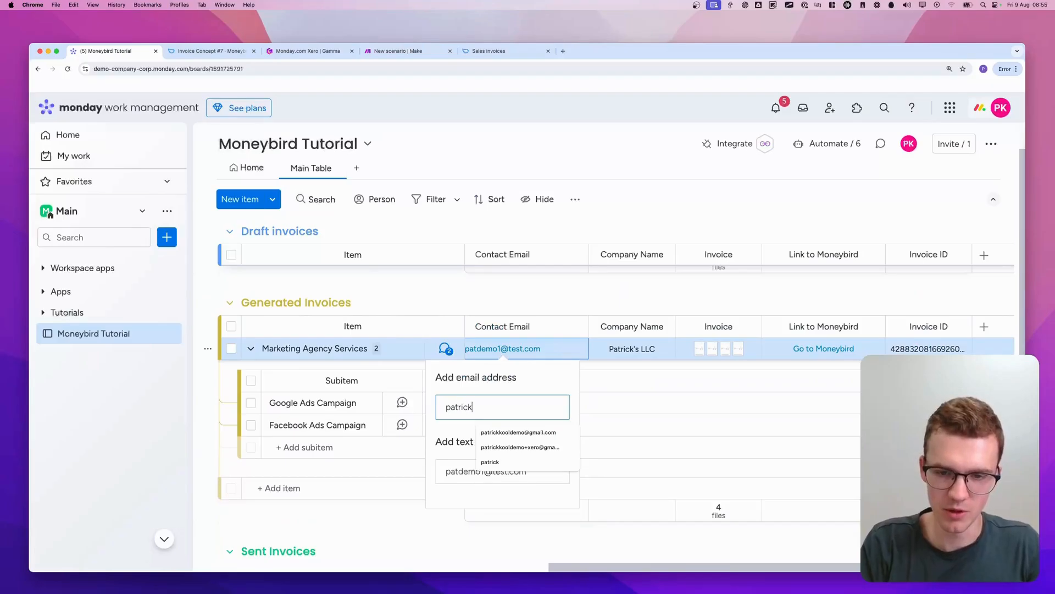
pyautogui.press('Down')
pyautogui.press('Return')
pyautogui.press('super+a')
pyautogui.press('super+c')
pyautogui.click(516, 464)
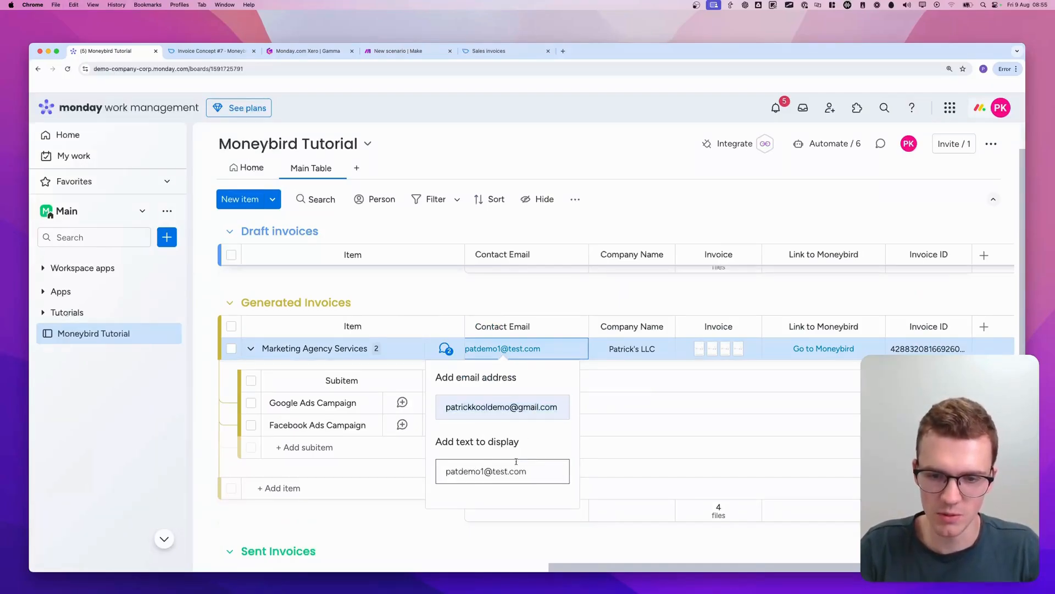
pyautogui.press('super+a')
pyautogui.press('super+v')
pyautogui.click(641, 278)
# Delete all four PDF files attached in the Invoice column of the Marketing Agency Services item
pyautogui.click(737, 349)
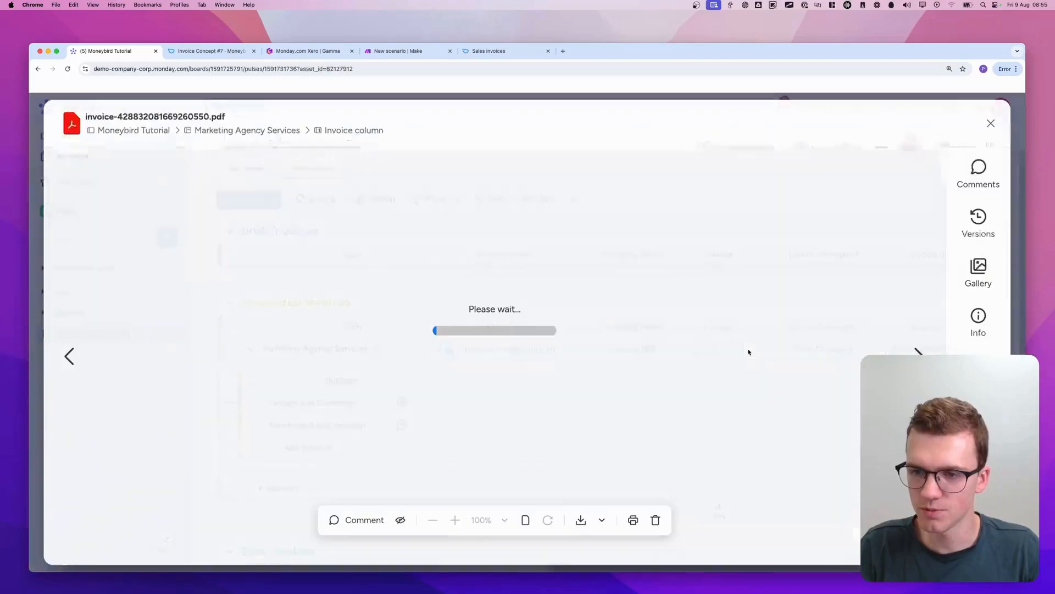
pyautogui.press('Escape')
pyautogui.click(760, 349)
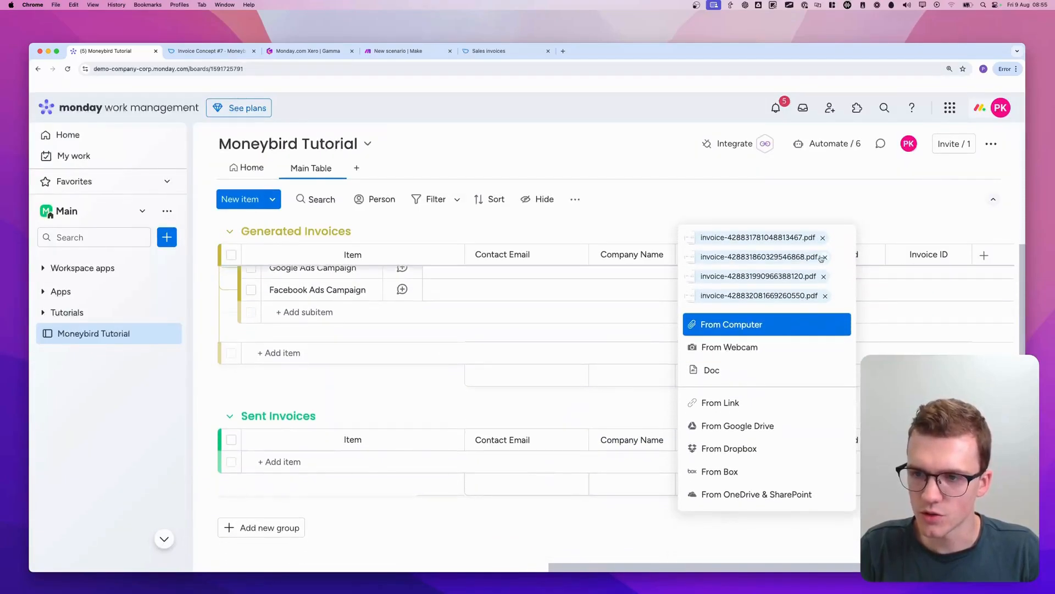
pyautogui.click(822, 240)
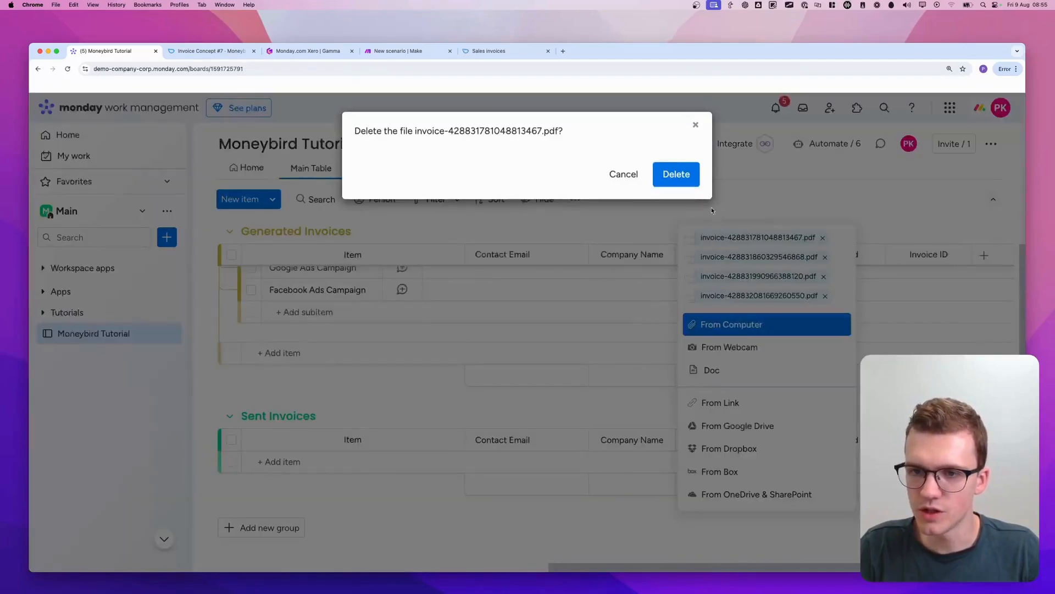
pyautogui.click(678, 174)
pyautogui.scroll(2, 740, 307)
pyautogui.click(752, 375)
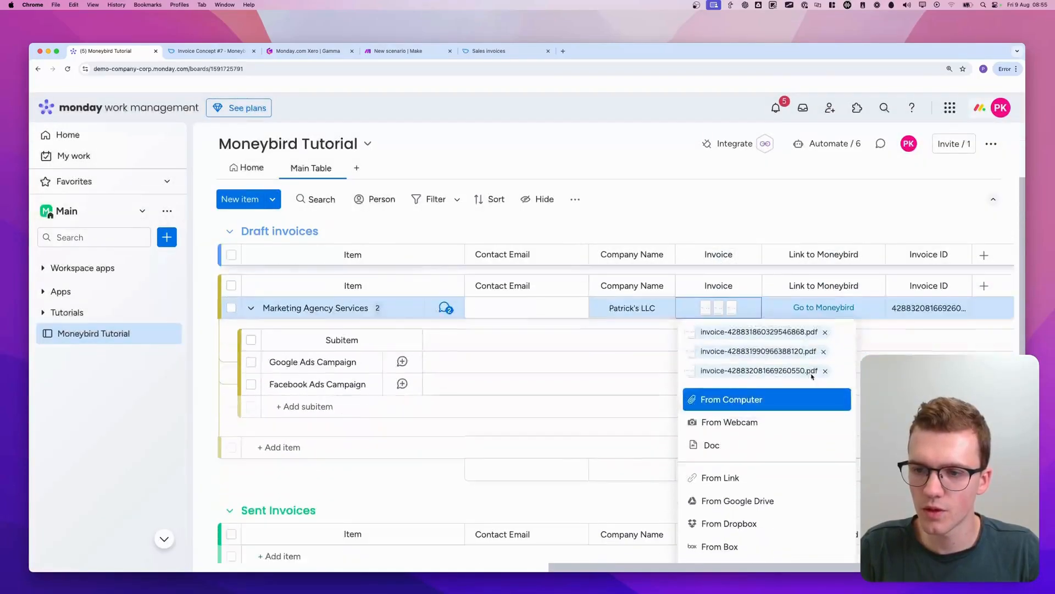
pyautogui.click(826, 257)
pyautogui.click(678, 173)
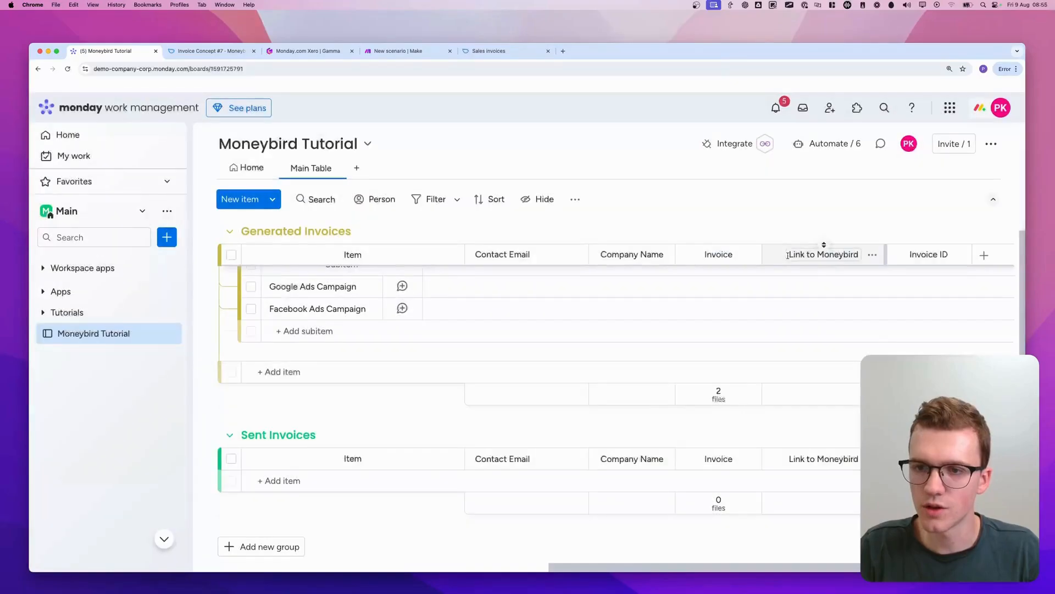
pyautogui.click(745, 335)
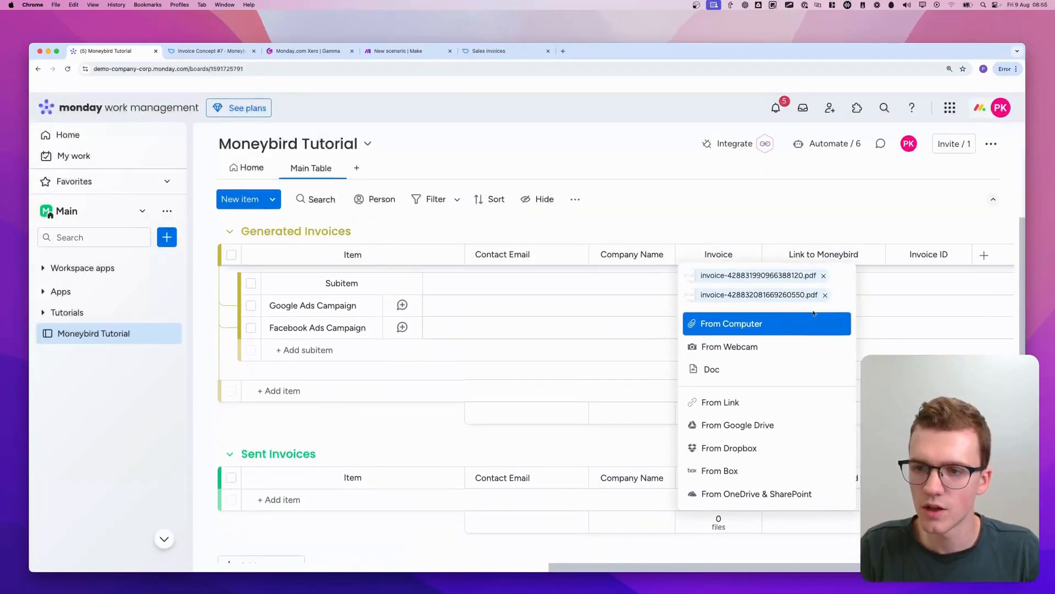
pyautogui.click(825, 277)
pyautogui.click(677, 172)
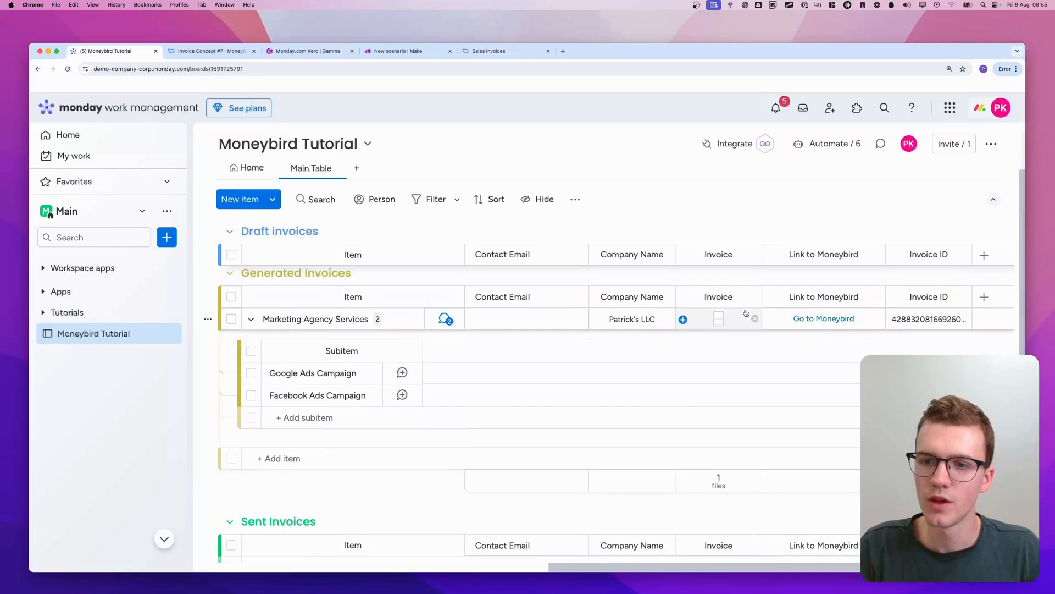
pyautogui.click(745, 313)
pyautogui.click(824, 341)
pyautogui.click(677, 172)
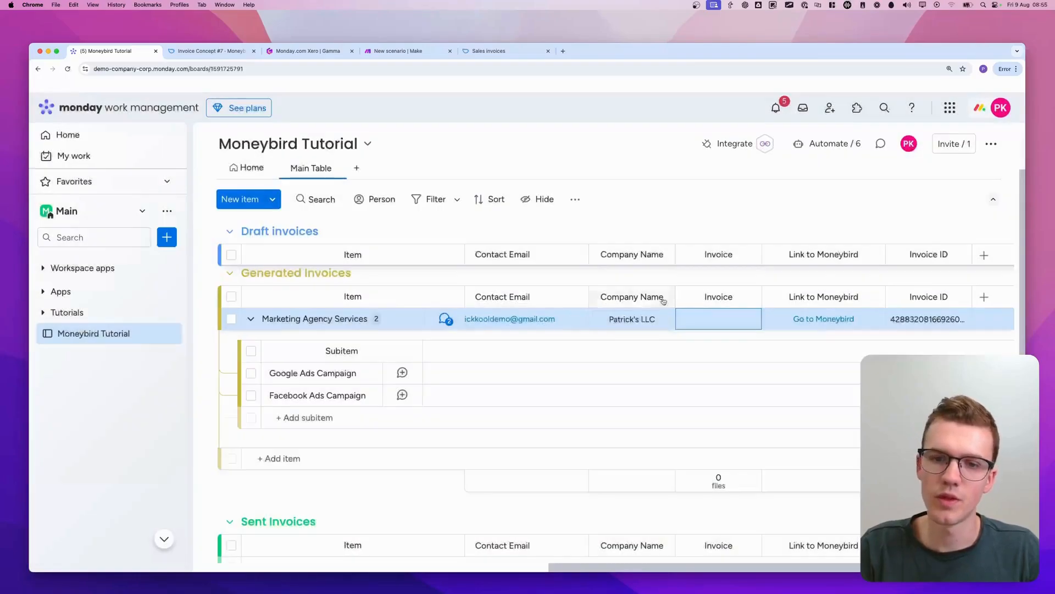
# Trigger Create Invoice for the Marketing Agency Services item to generate a new invoice file and ID, and return to the Make scenario
pyautogui.hscroll(-10, 589, 333)
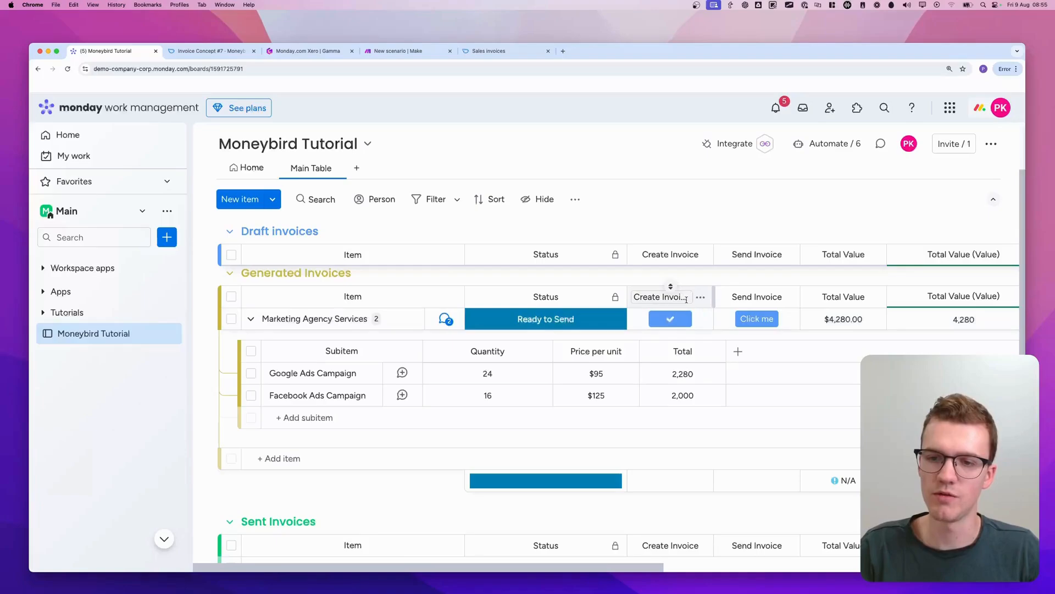
pyautogui.hscroll(10, 688, 302)
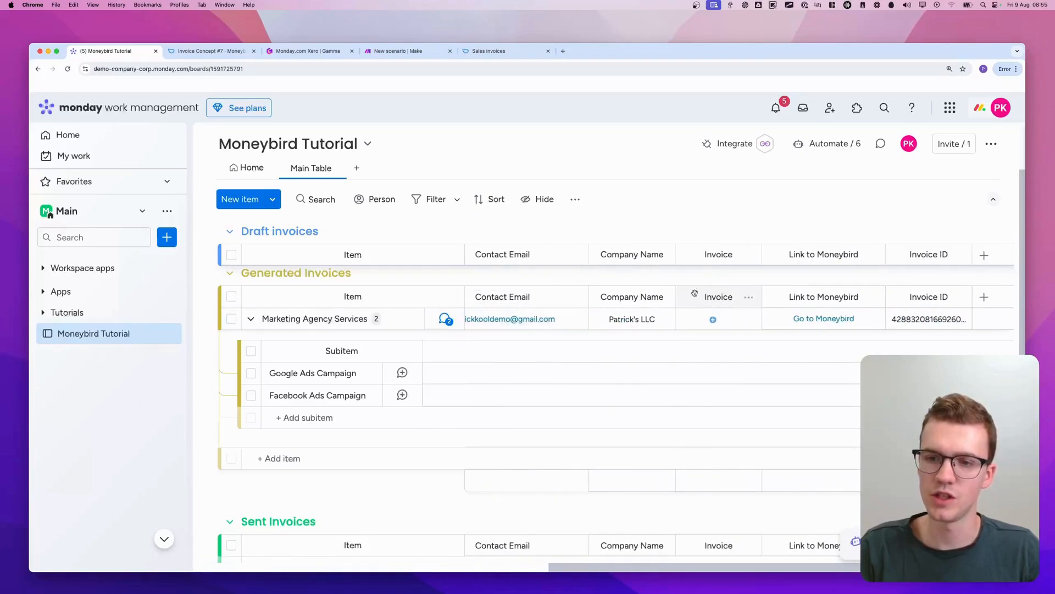
pyautogui.moveTo(706, 277); pyautogui.dragTo(700, 332)
pyautogui.press('Escape')
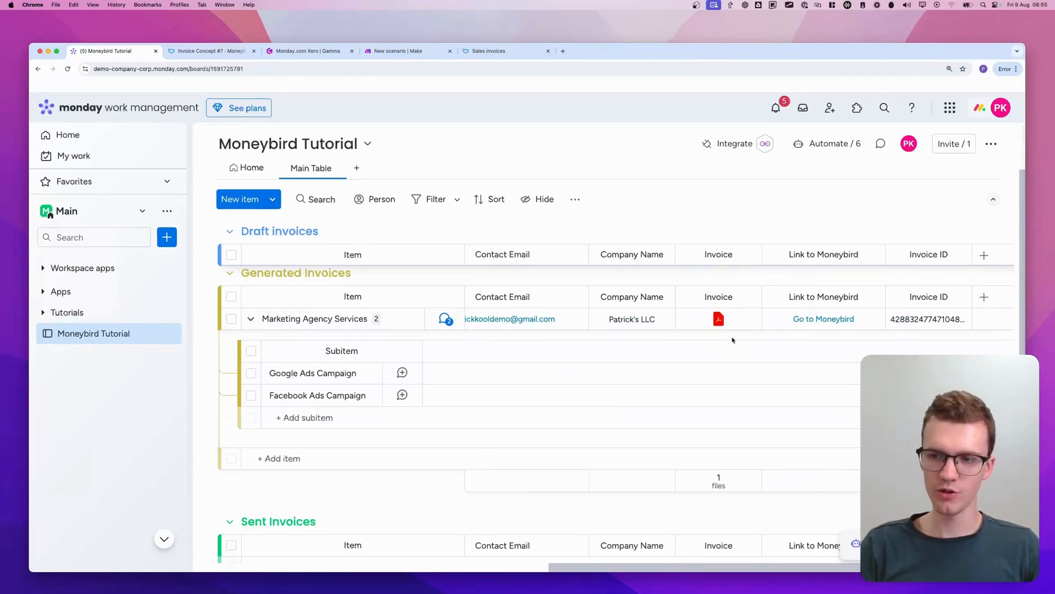
pyautogui.moveTo(885, 330); pyautogui.dragTo(891, 333)
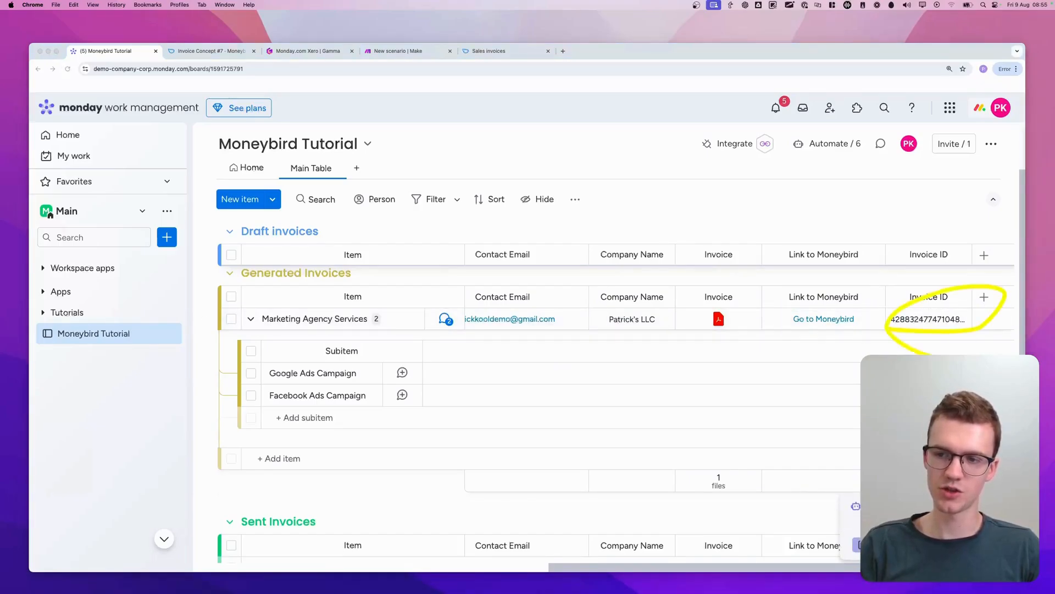
pyautogui.press('Escape')
pyautogui.scroll(-1, 917, 338)
pyautogui.scroll(2, 917, 337)
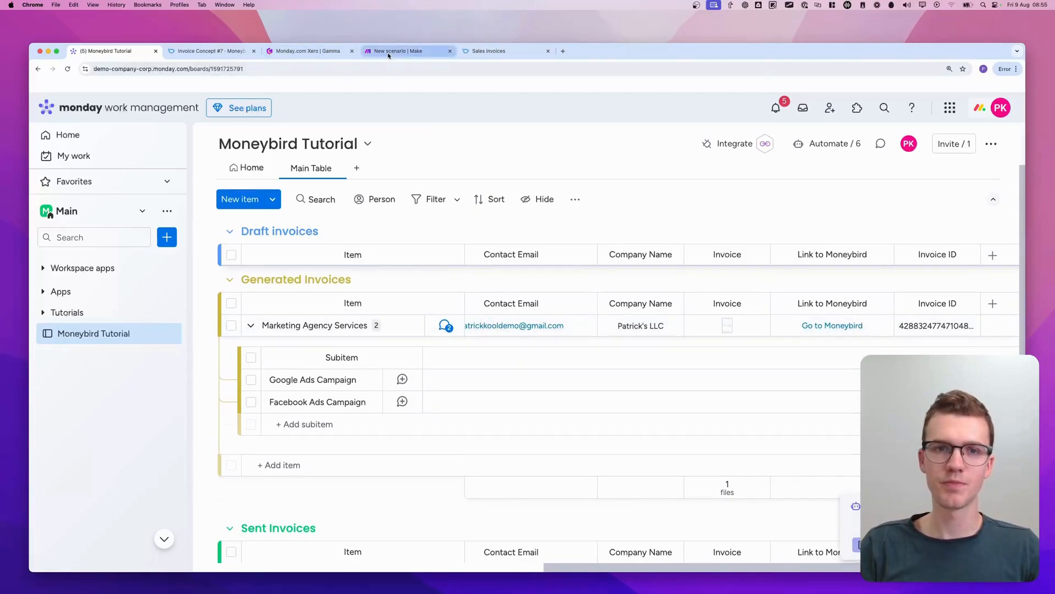
pyautogui.click(404, 51)
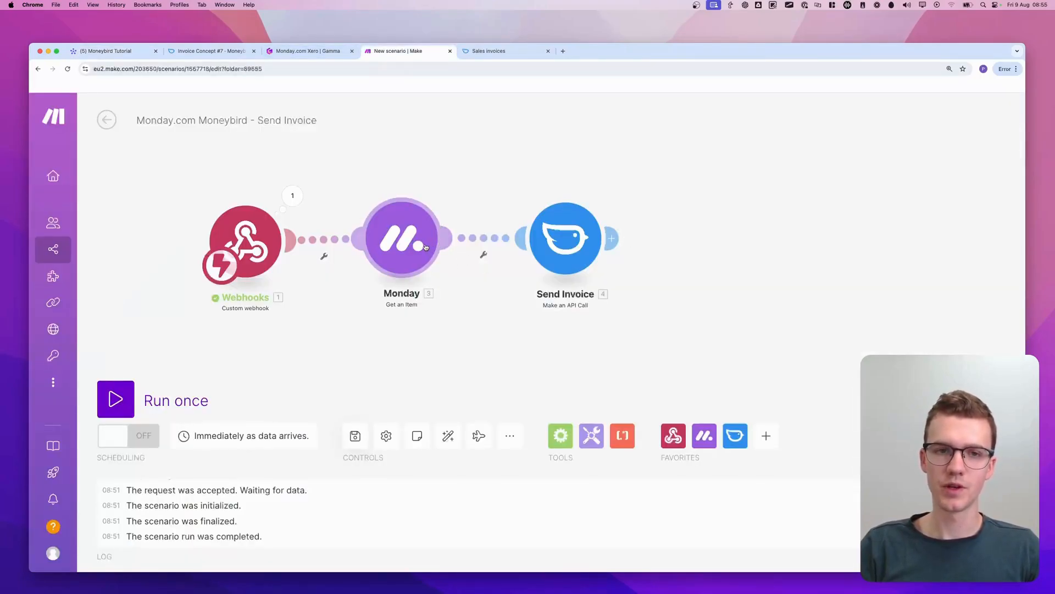
# Switch on the Send Invoice scenario's immediate scheduling, save the scenario, and leave the editor
pyautogui.click(131, 401)
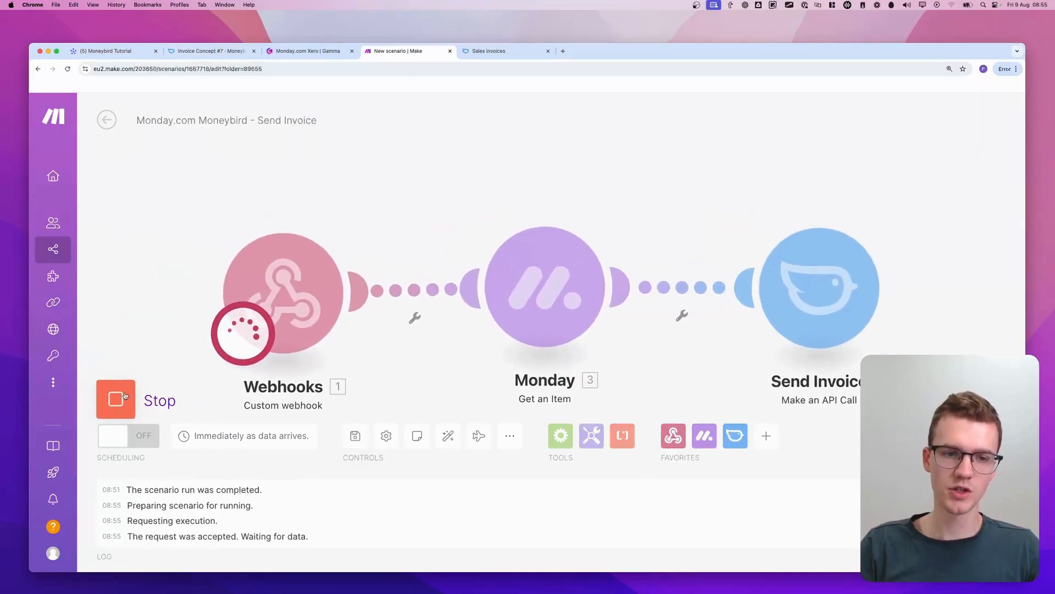
pyautogui.click(125, 395)
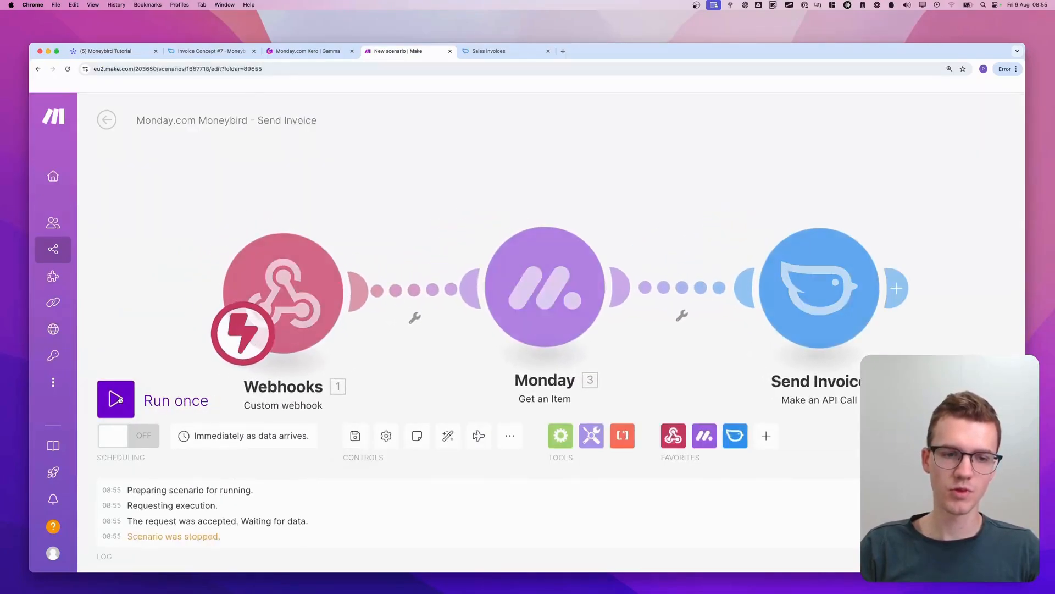
pyautogui.click(121, 443)
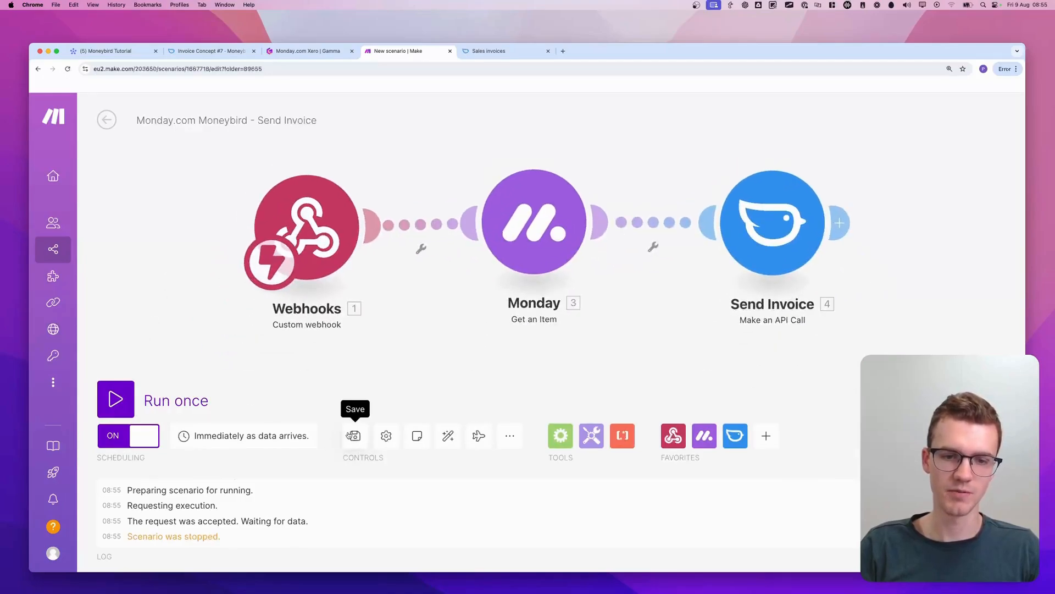
pyautogui.click(355, 435)
pyautogui.click(104, 123)
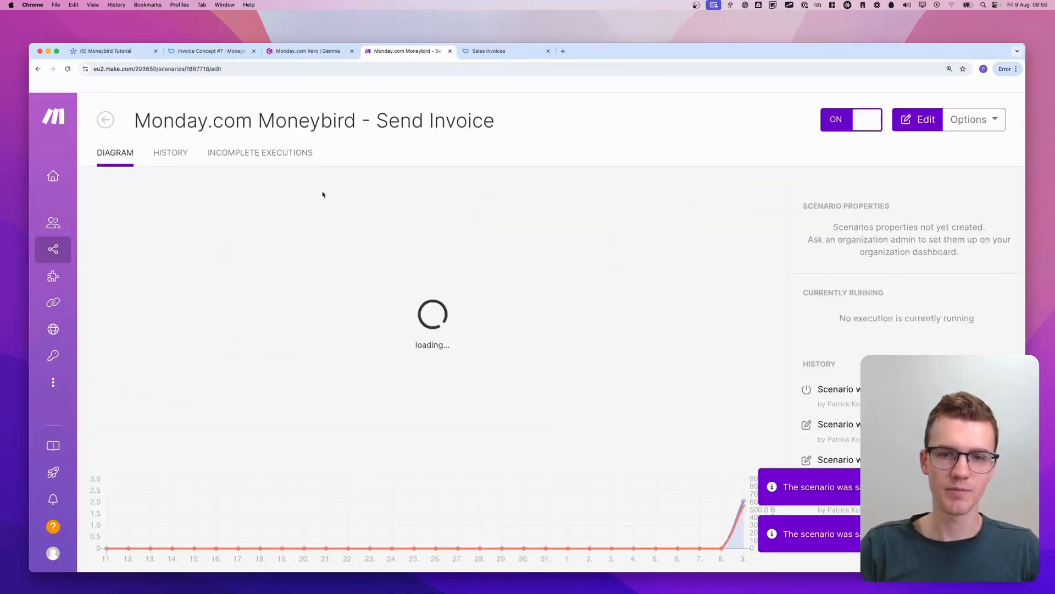
# Trigger Send Invoice for the Marketing Agency Services item on the monday.com board and inspect the Moneybird module's run details in Make
pyautogui.press('super+1')
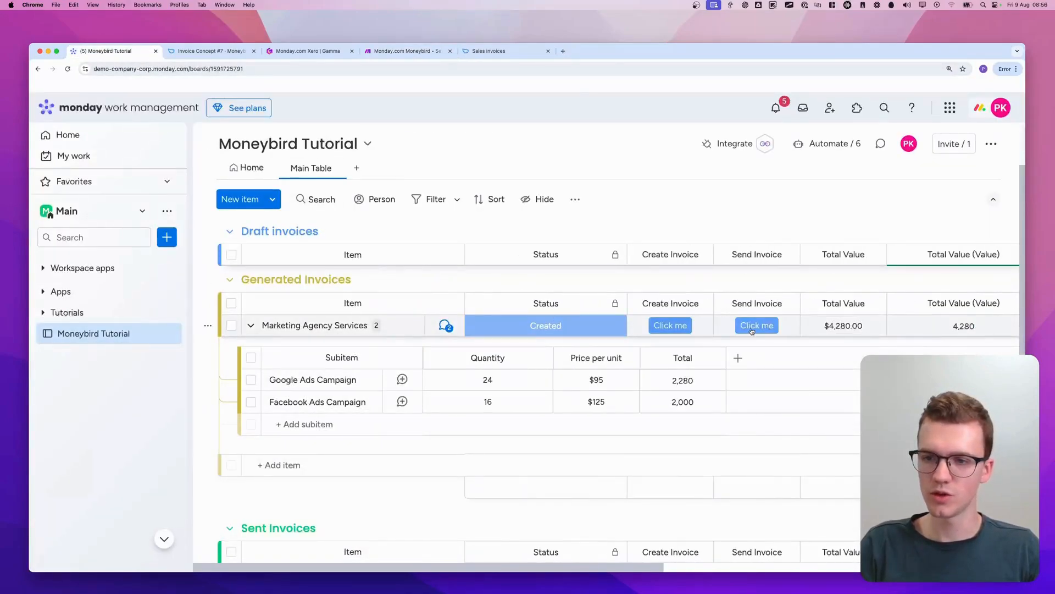
pyautogui.click(752, 325)
pyautogui.click(408, 51)
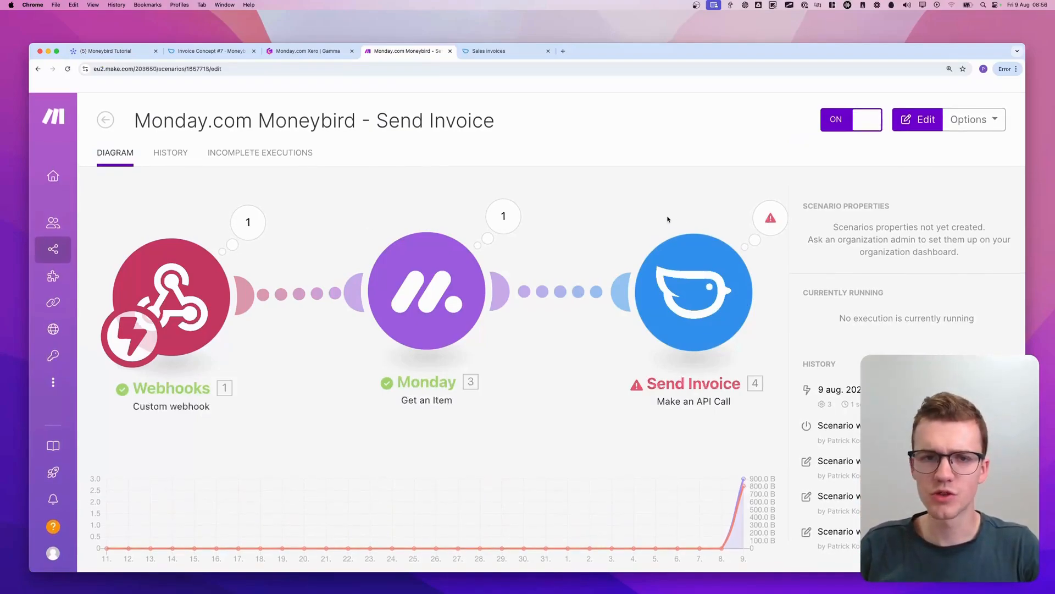
pyautogui.click(686, 217)
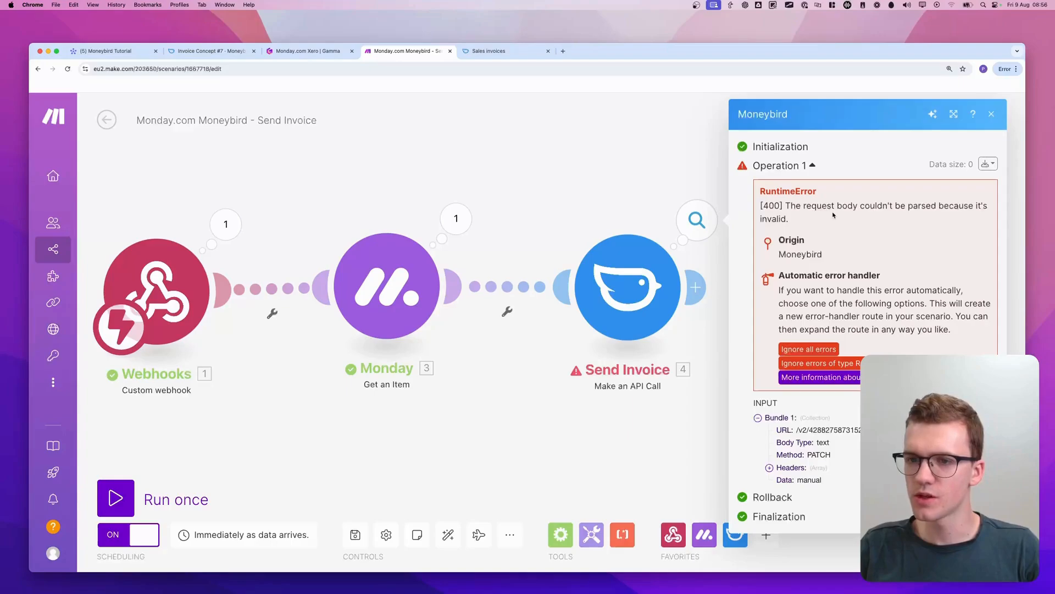
pyautogui.click(667, 183)
pyautogui.moveTo(667, 184); pyautogui.dragTo(527, 177)
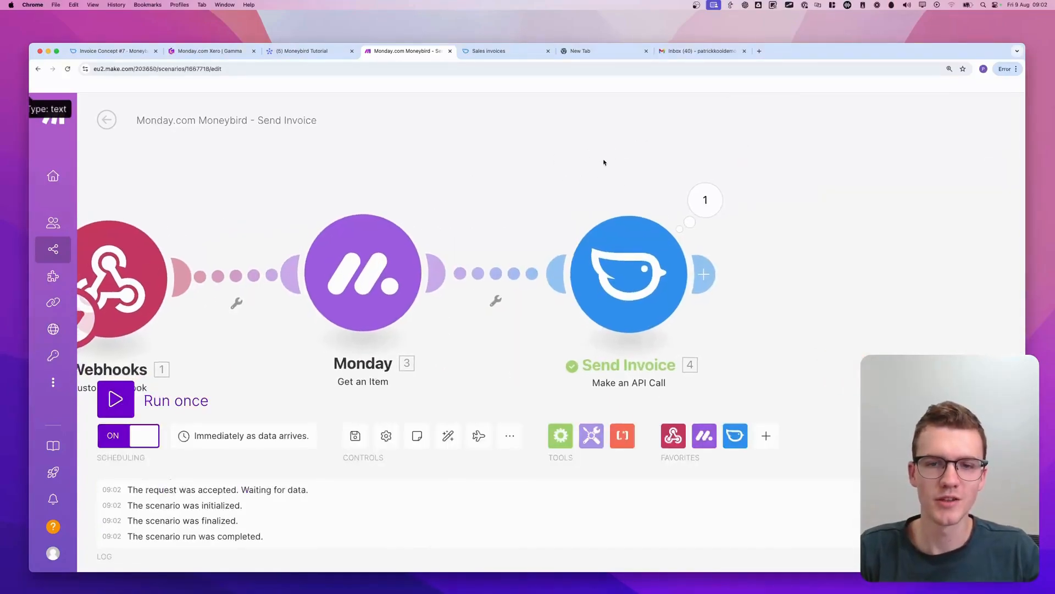
# Examine the Send Invoice module's URL, PATCH method, Text body type, Content-Type header and manual JSON body for email delivery
pyautogui.scroll(-2, 602, 159)
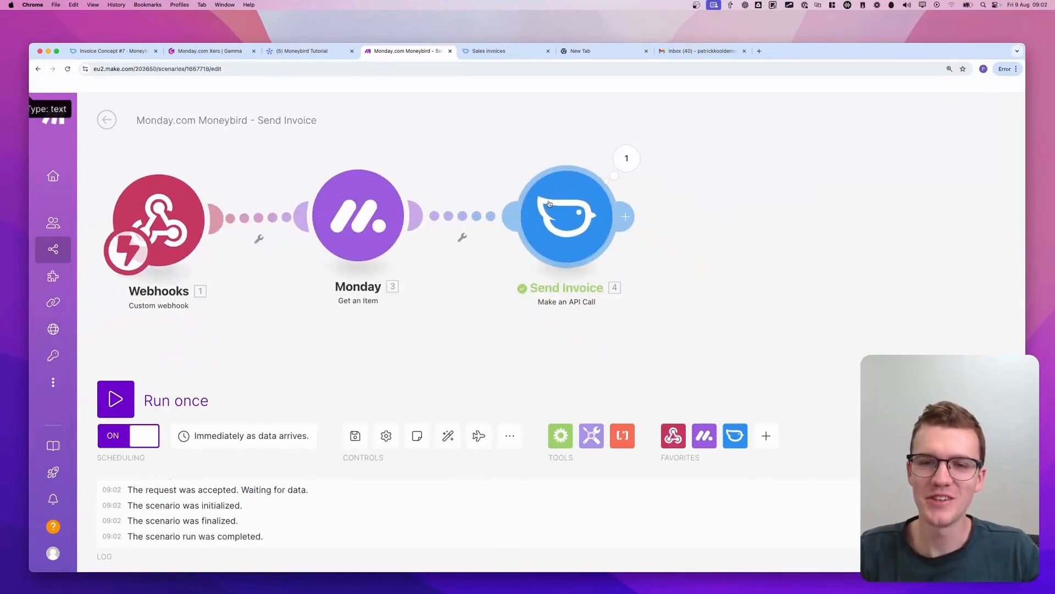
pyautogui.click(582, 207)
pyautogui.scroll(-2, 683, 306)
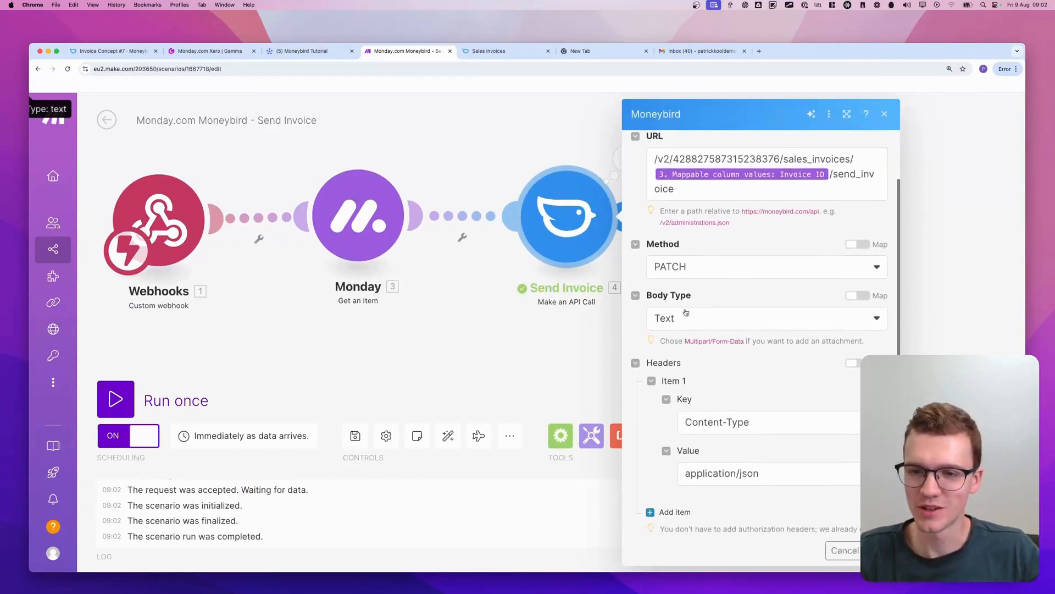
pyautogui.scroll(2, 689, 312)
pyautogui.scroll(-3, 663, 268)
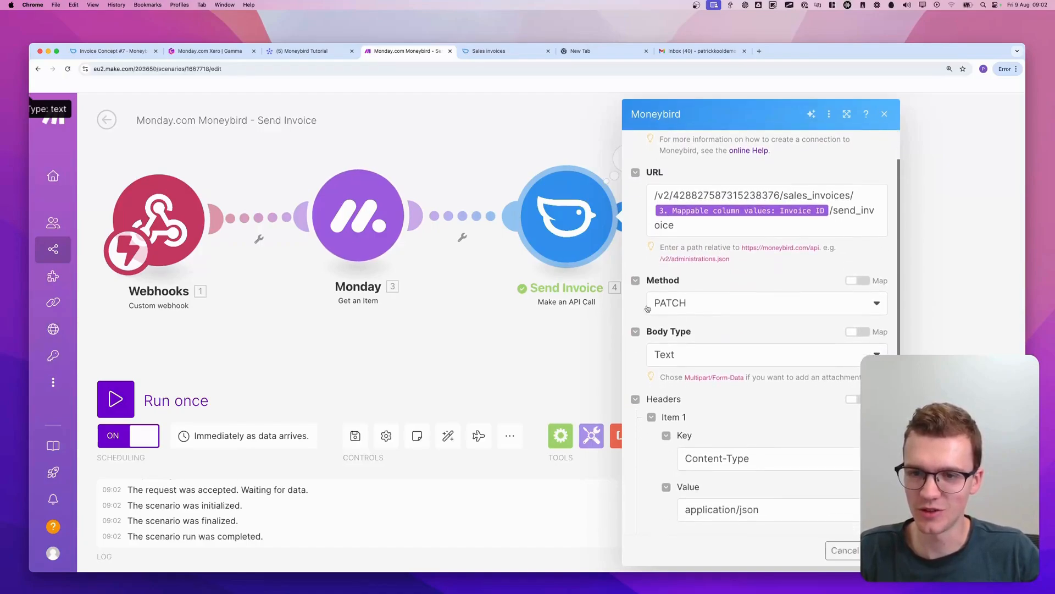
pyautogui.moveTo(639, 314); pyautogui.dragTo(680, 313)
pyautogui.scroll(-8, 681, 312)
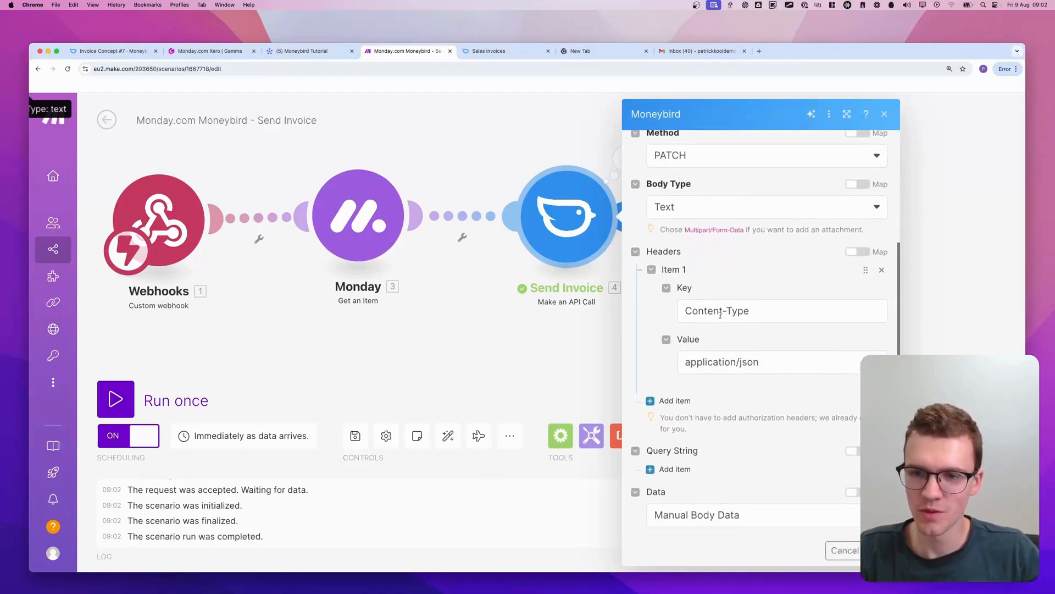
pyautogui.moveTo(627, 230)
pyautogui.mouseDown()
pyautogui.moveTo(825, 314)
pyautogui.moveTo(650, 229)
pyautogui.mouseUp()
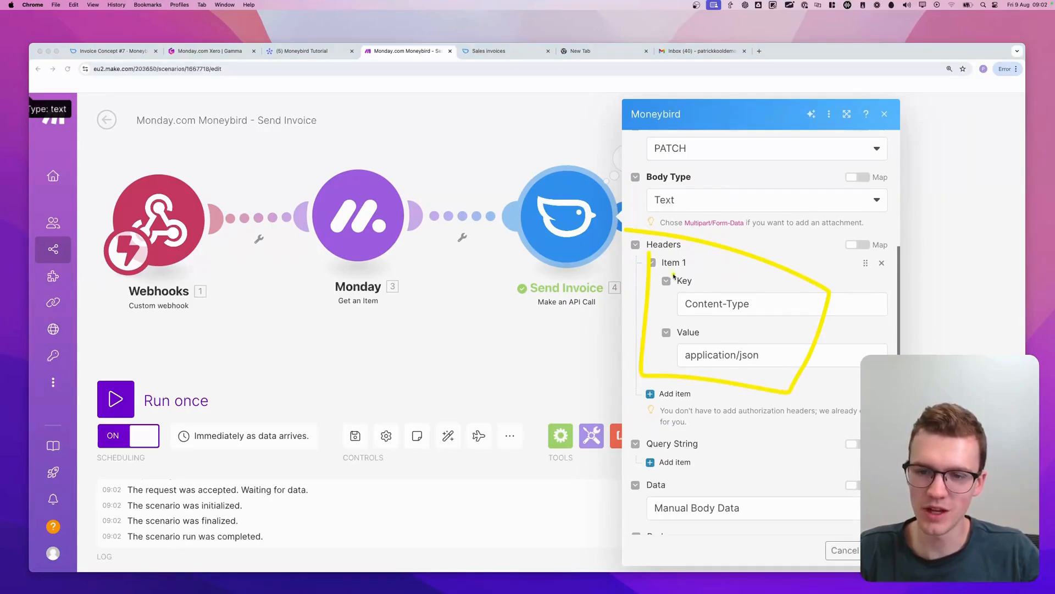
pyautogui.scroll(-6, 674, 276)
pyautogui.moveTo(633, 369)
pyautogui.mouseDown()
pyautogui.moveTo(782, 433)
pyautogui.moveTo(618, 420)
pyautogui.mouseUp()
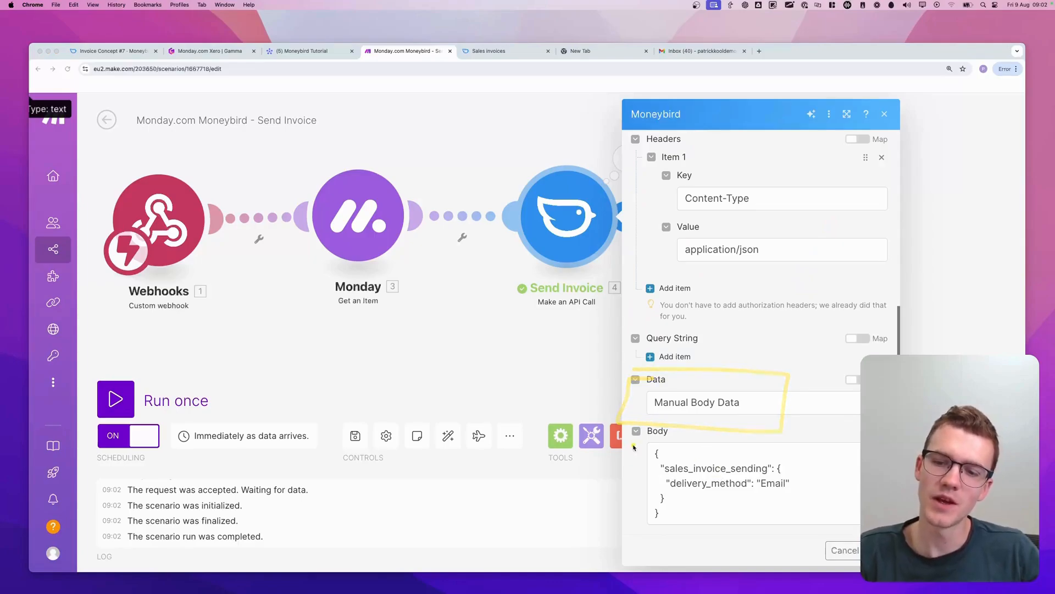
pyautogui.moveTo(626, 526); pyautogui.dragTo(794, 543)
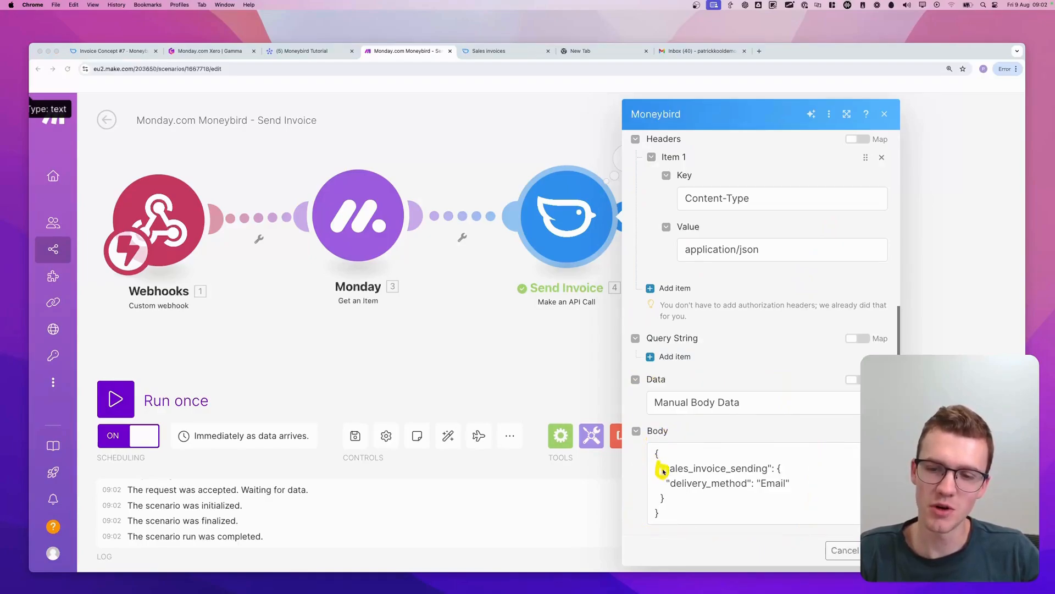
pyautogui.press('Escape')
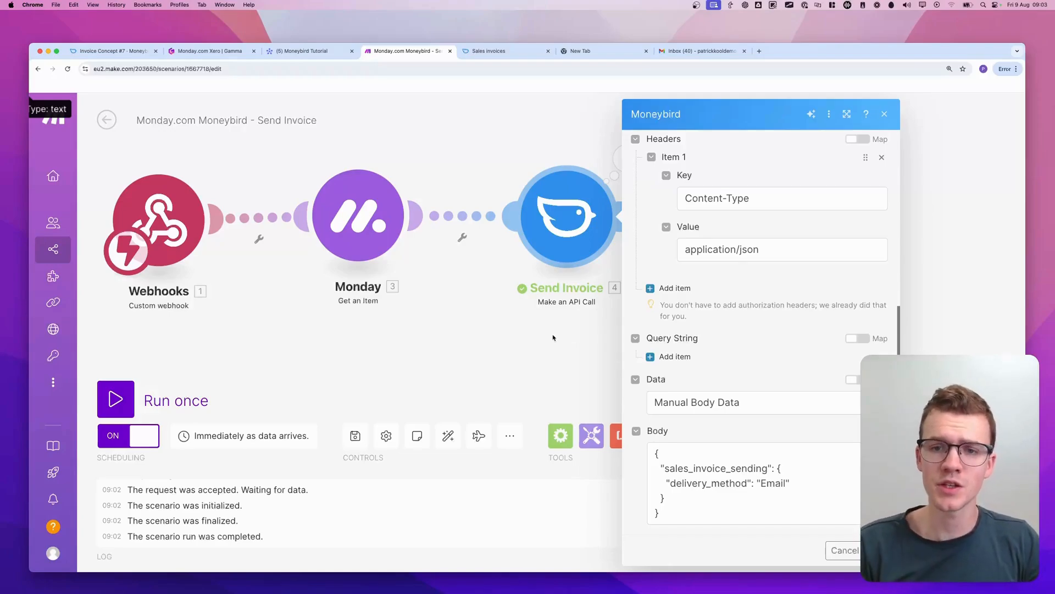
pyautogui.click(880, 551)
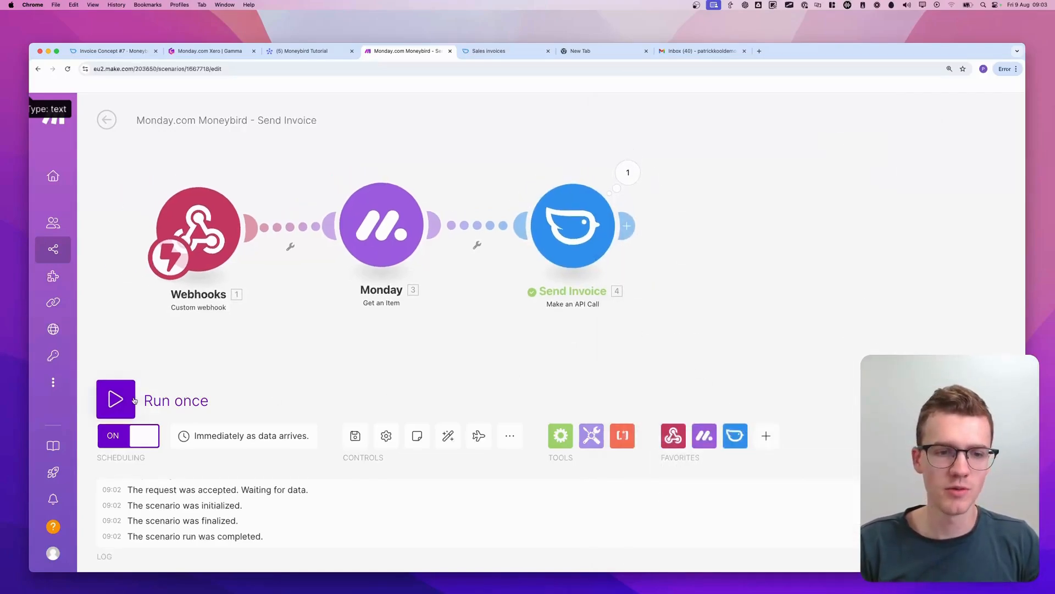
# With a single scenario run awaiting data, set the Marketing Agency Services status to Draft on monday.com and trigger its Send Invoice
pyautogui.click(205, 396)
pyautogui.click(379, 445)
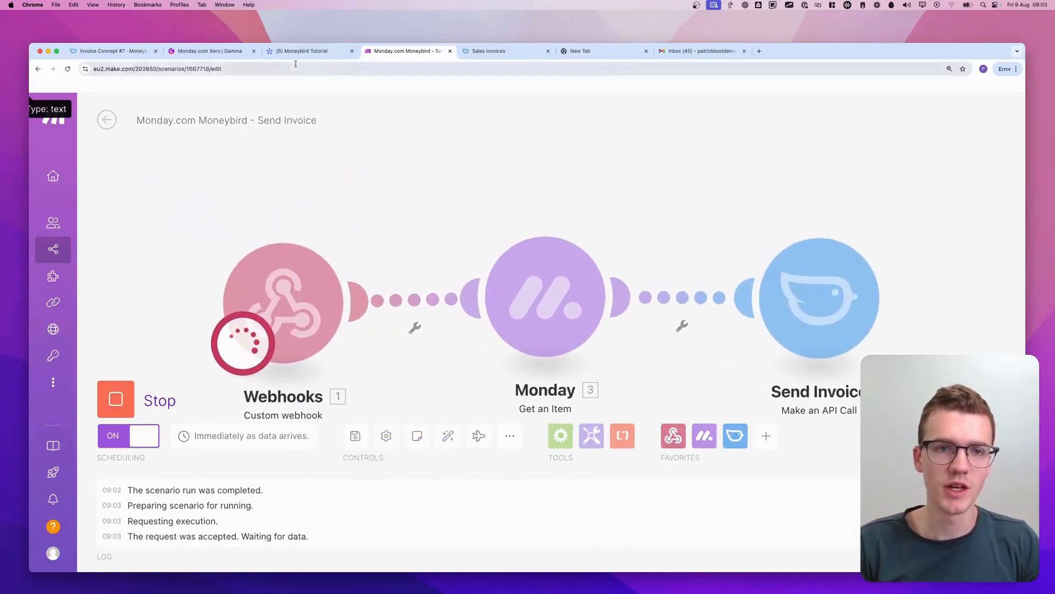
pyautogui.click(300, 52)
pyautogui.hscroll(-10, 485, 304)
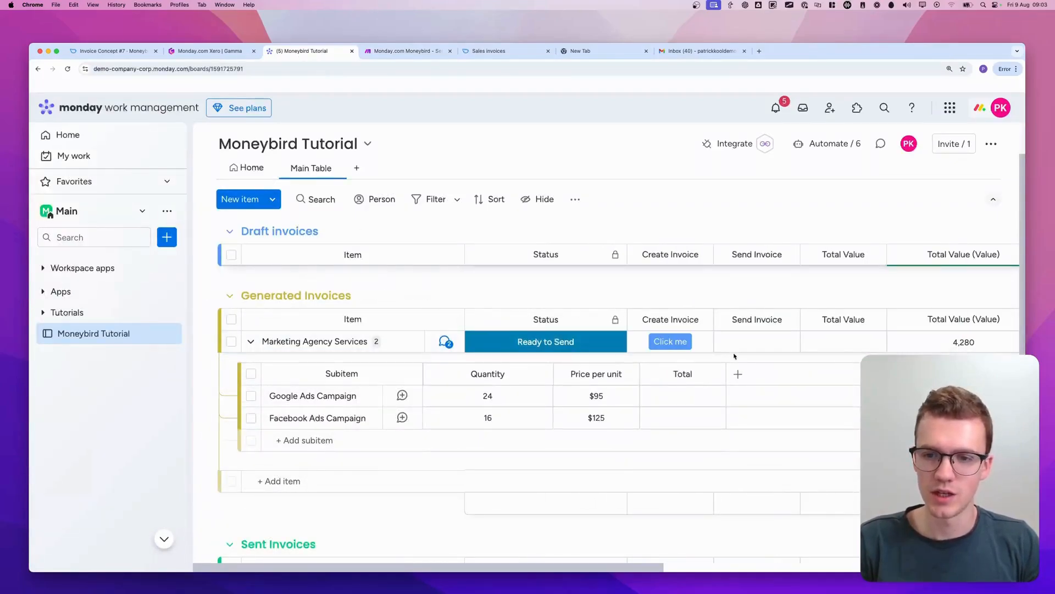
pyautogui.click(585, 342)
pyautogui.click(614, 404)
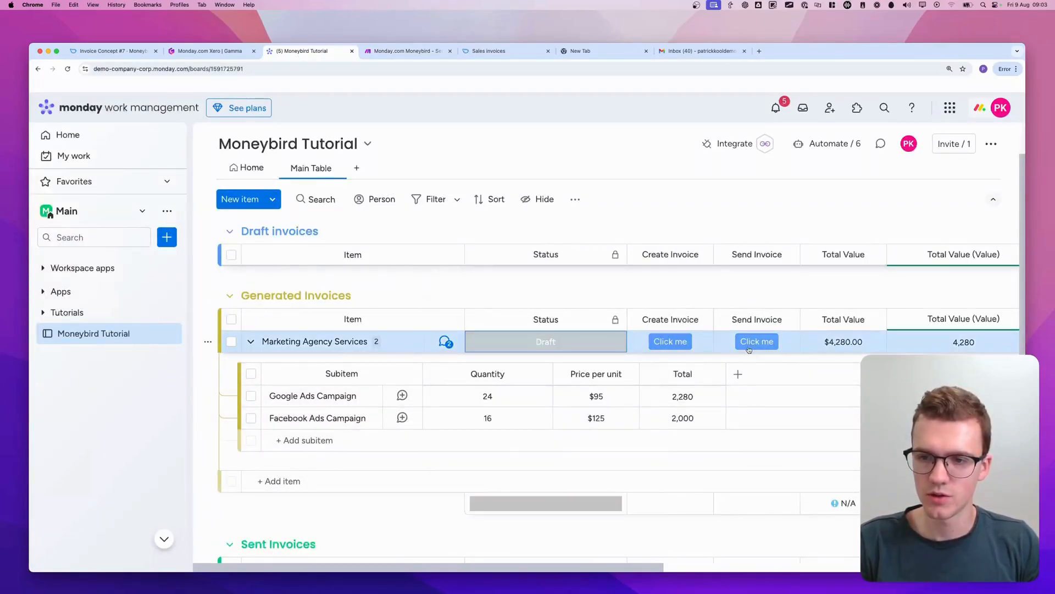
pyautogui.click(750, 345)
pyautogui.click(404, 51)
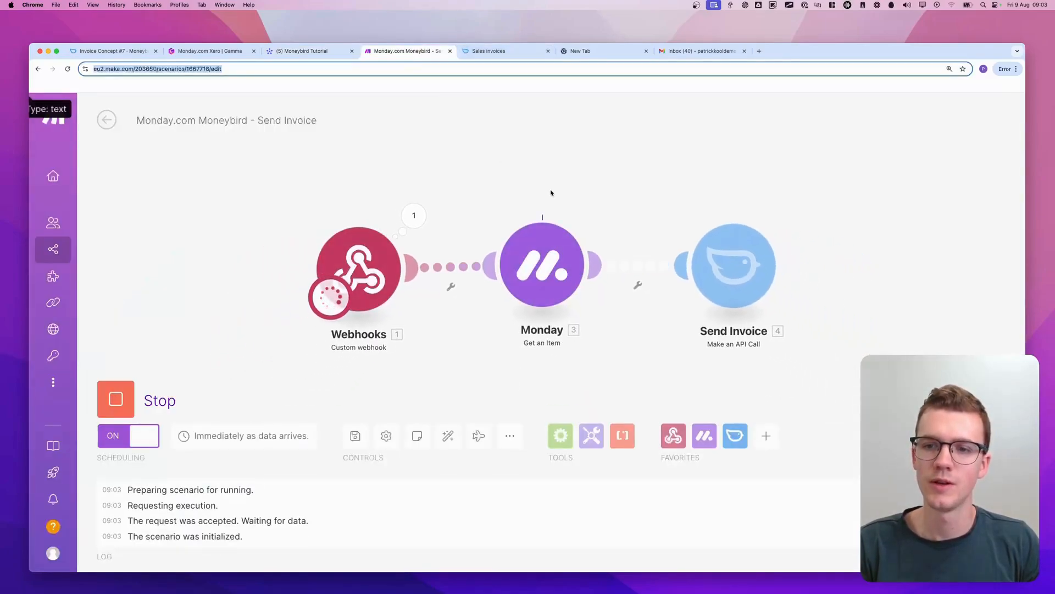
# Open the received Moneybird invoice email in Gmail to check its contents, and return to the Make scenario
pyautogui.click(697, 52)
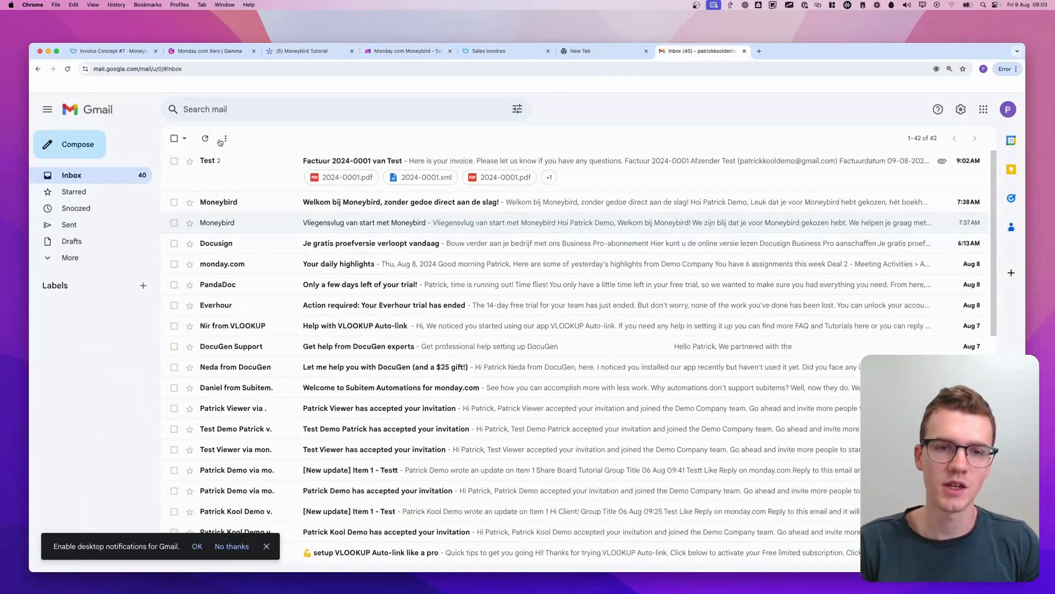
pyautogui.click(245, 168)
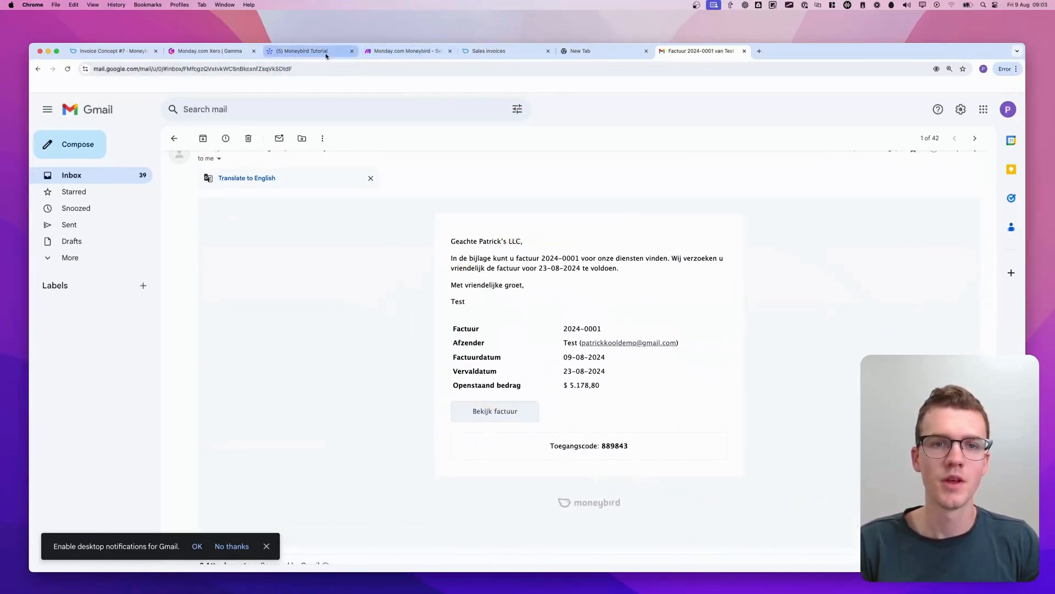
pyautogui.click(302, 52)
pyautogui.click(404, 50)
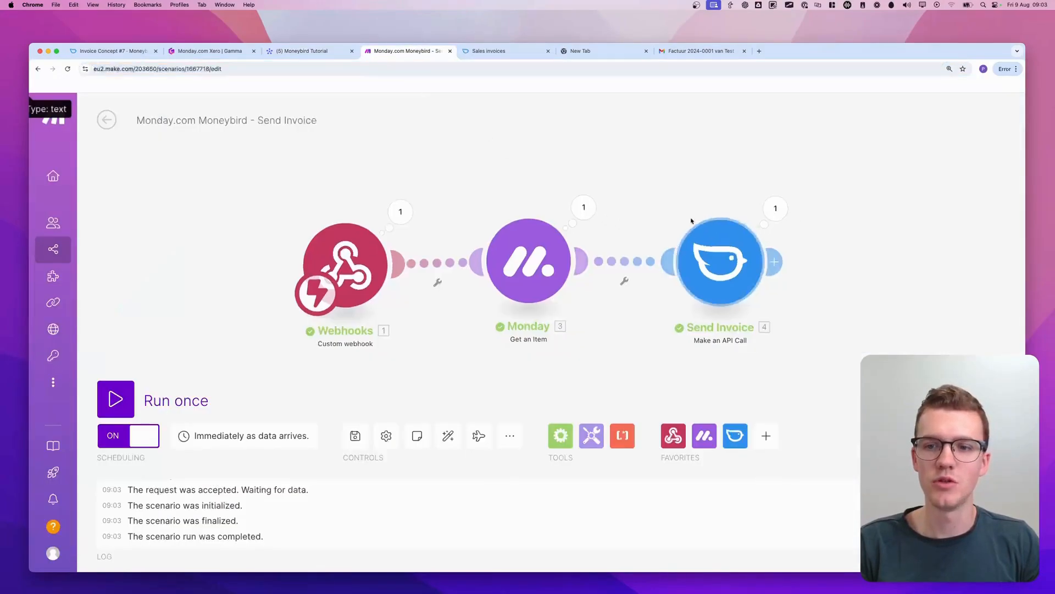
# Add a Monday Update Column Values of a Specific Item module after Send Invoice and select the Moneybird Tutorial board
pyautogui.click(736, 255)
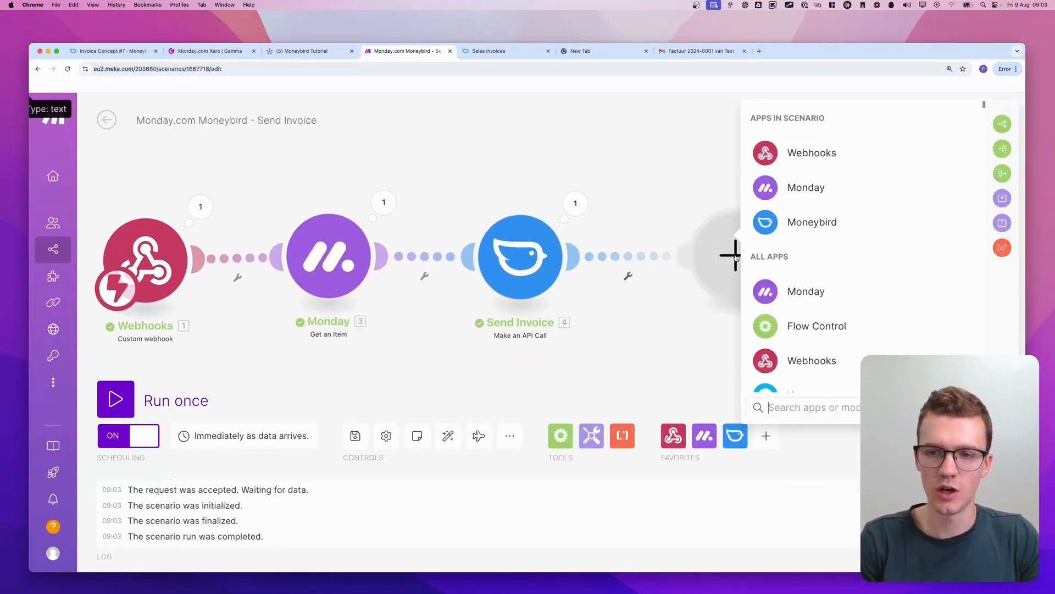
pyautogui.write('monday update colu')
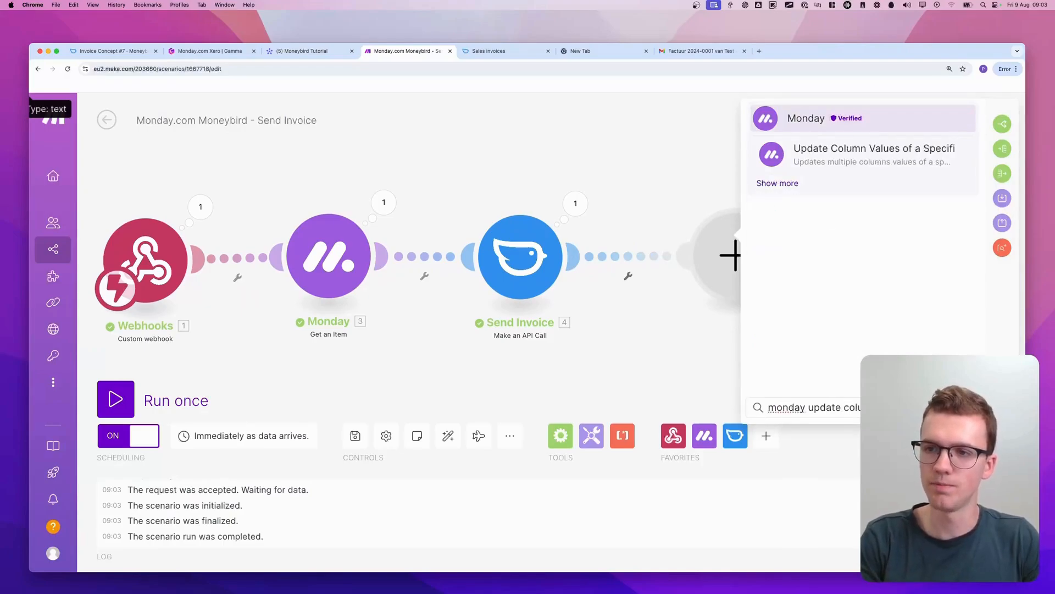
pyautogui.click(840, 161)
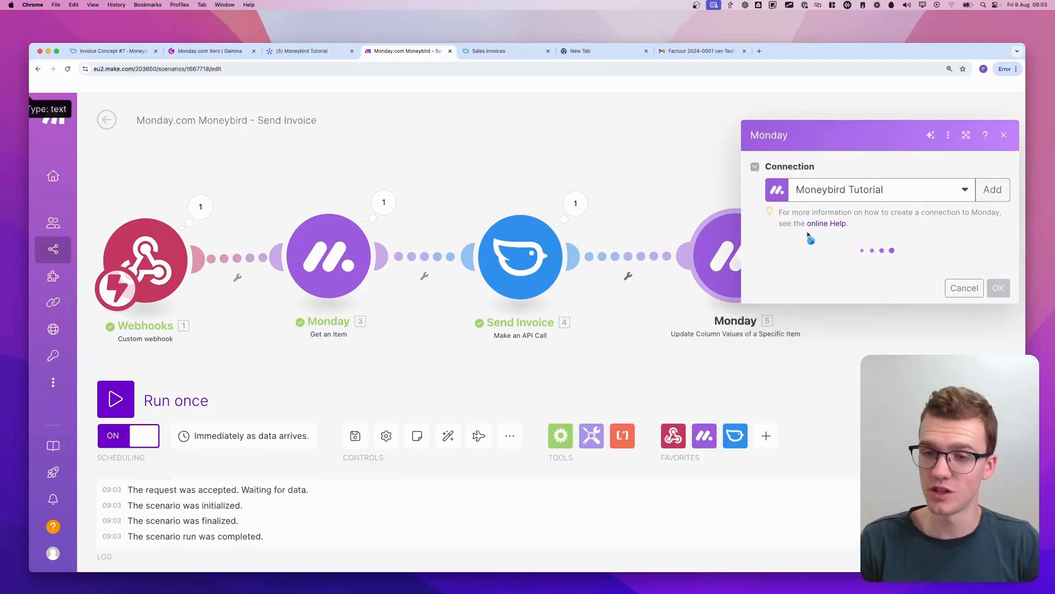
pyautogui.click(879, 259)
pyautogui.write('money')
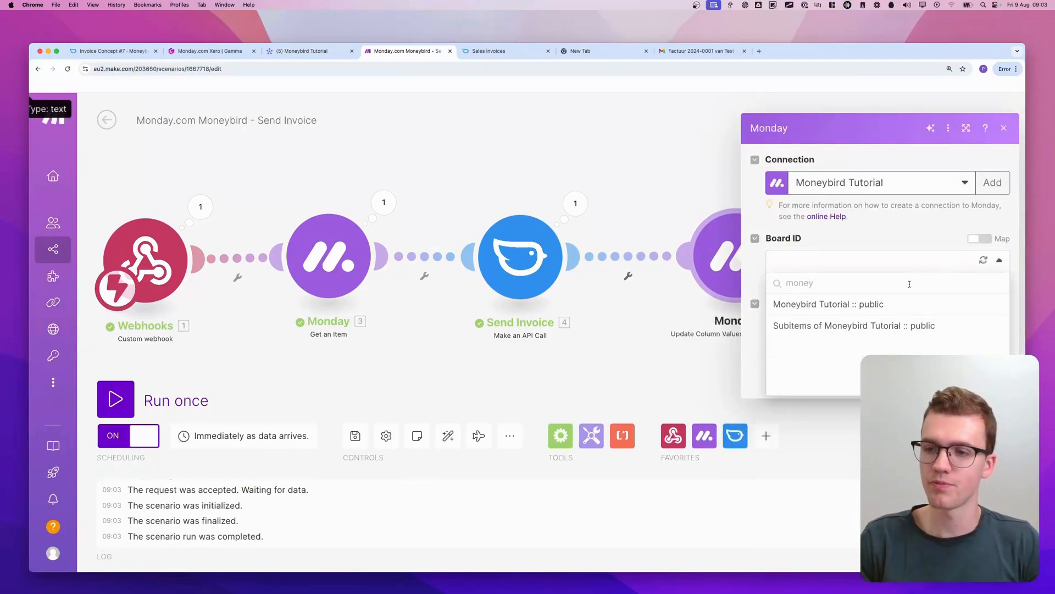
pyautogui.click(881, 303)
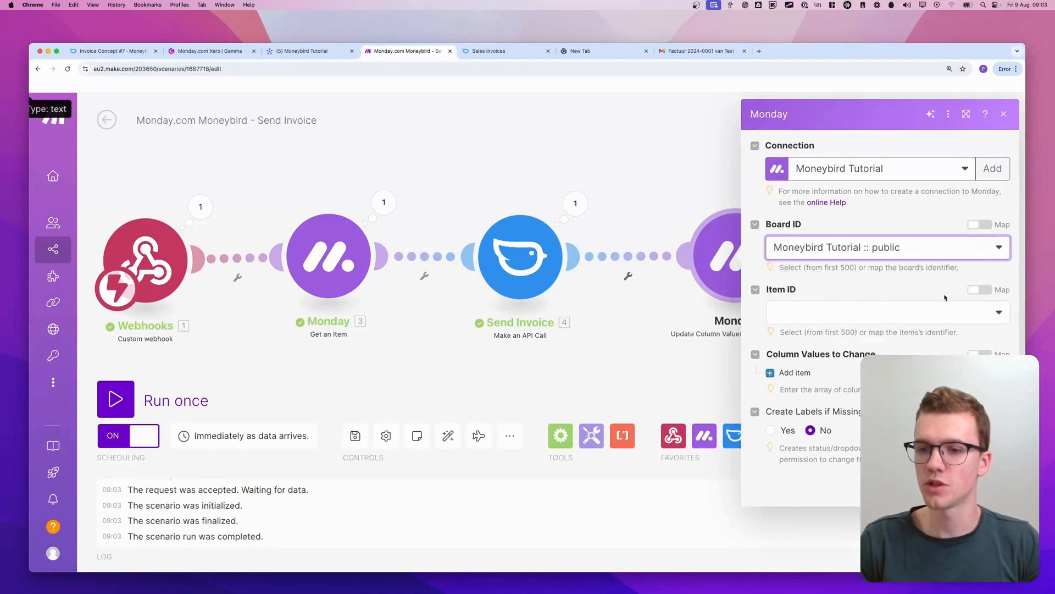
# Make the Item ID mappable and map it to the webhook event's pulseId
pyautogui.click(979, 290)
pyautogui.click(887, 314)
pyautogui.scroll(-15, 660, 341)
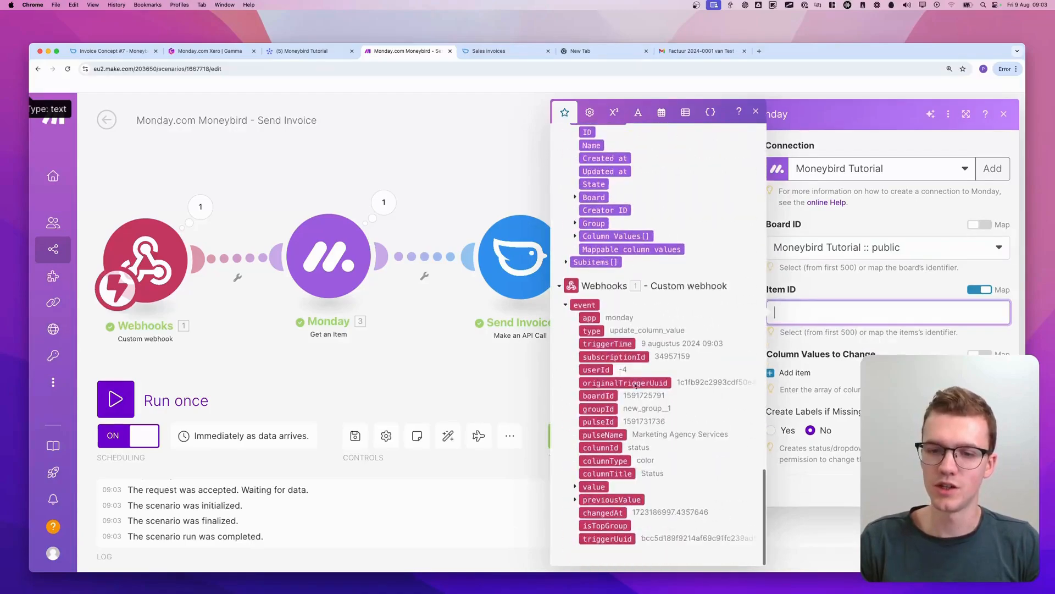
pyautogui.click(599, 422)
pyautogui.click(803, 373)
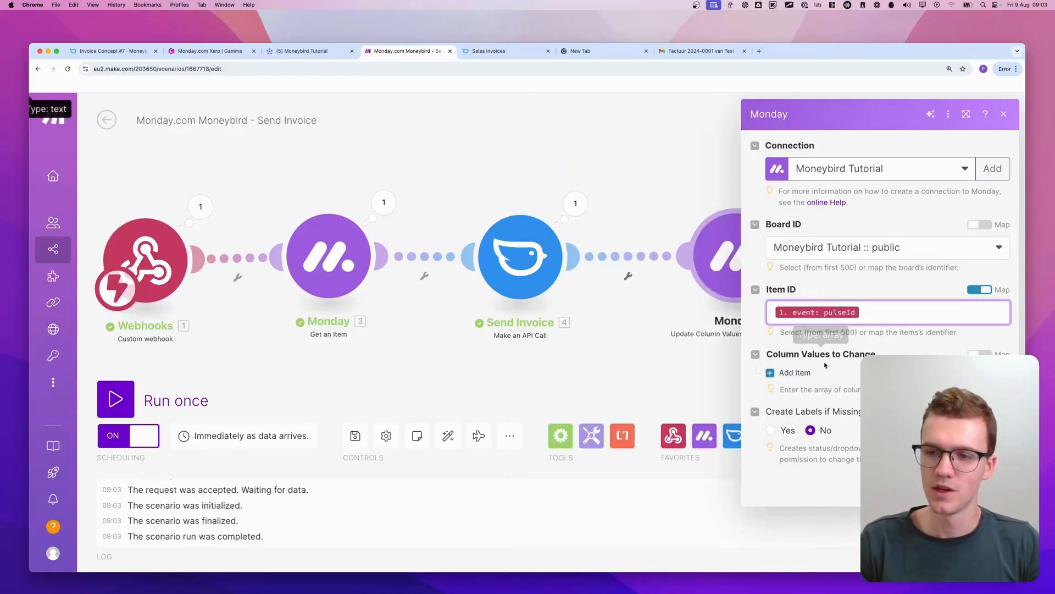
# Add a column value that sets the Status column by label to Sent, and confirm the module's settings
pyautogui.click(797, 372)
pyautogui.click(850, 416)
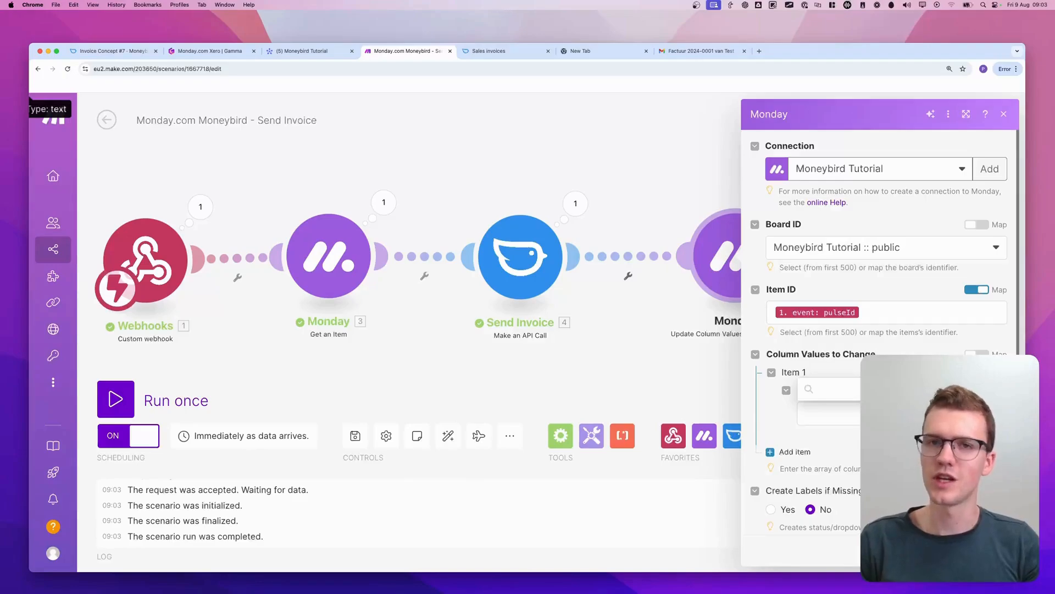
pyautogui.click(819, 390)
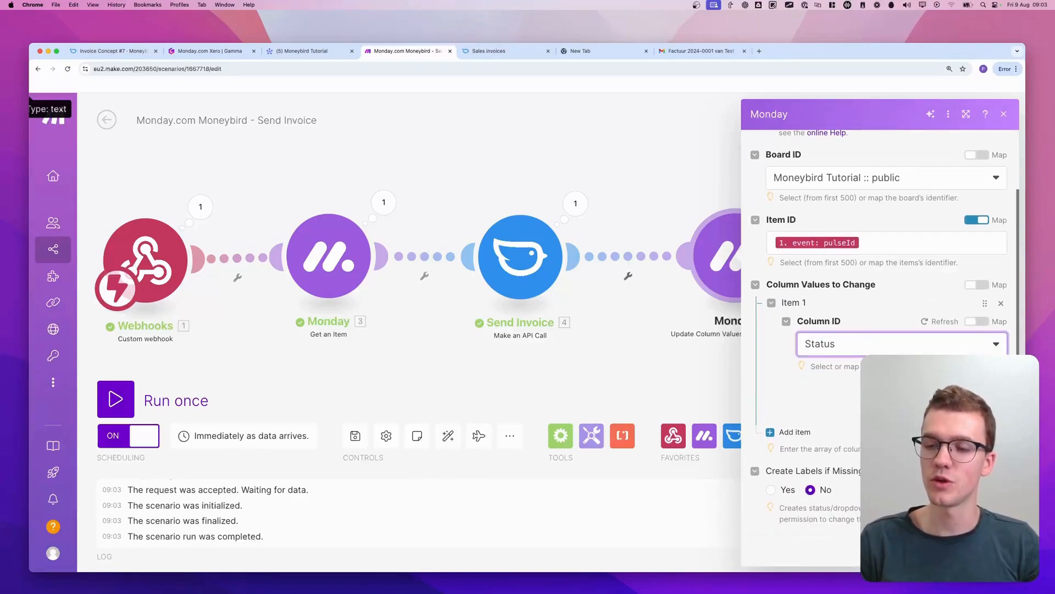
pyautogui.click(847, 421)
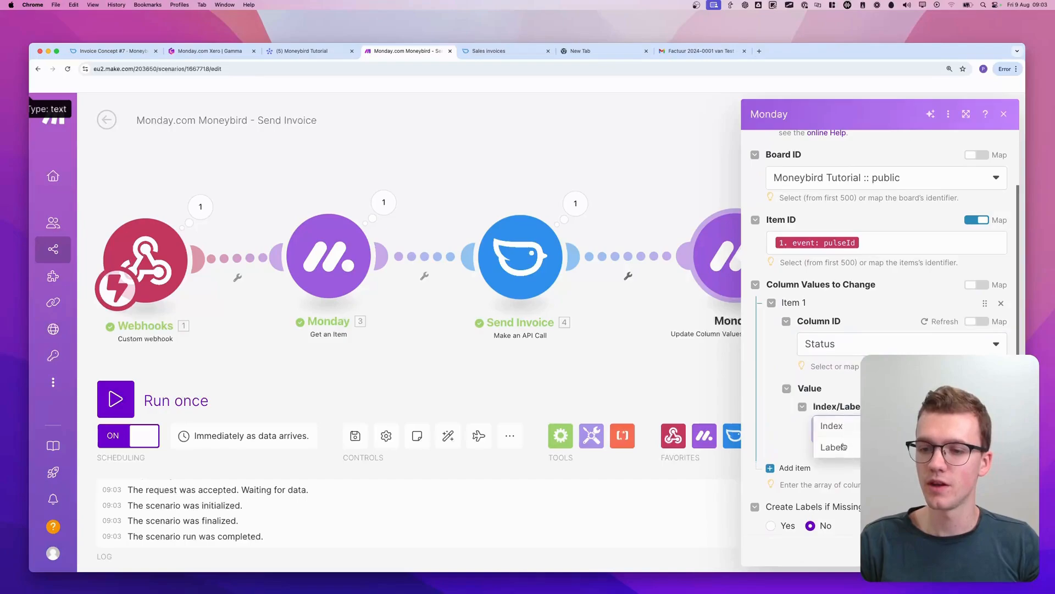
pyautogui.click(839, 452)
pyautogui.scroll(-3, 839, 456)
pyautogui.click(836, 393)
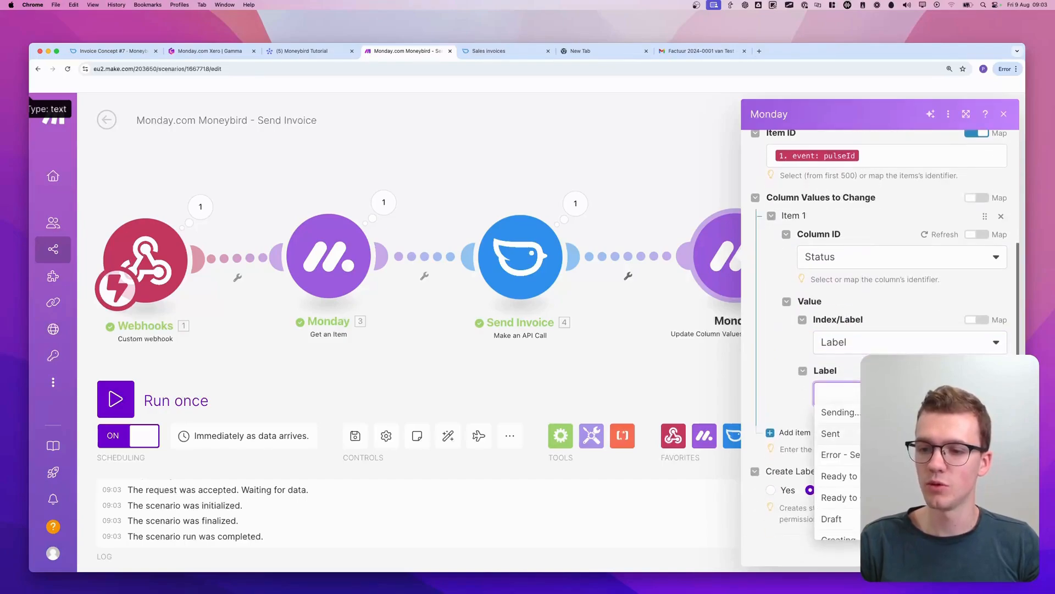
pyautogui.click(832, 434)
pyautogui.click(996, 550)
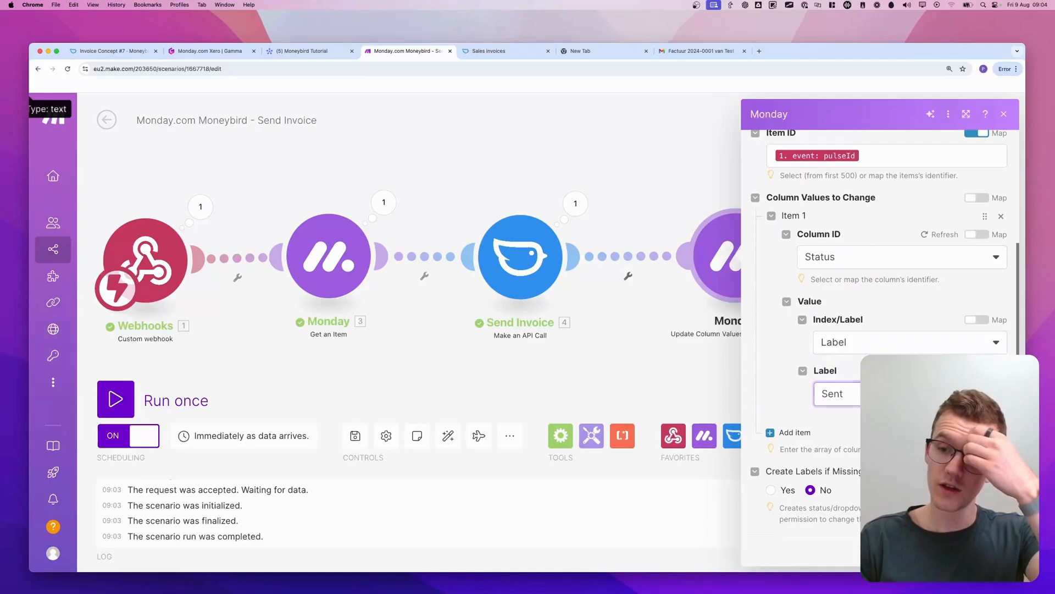
# Shift the three modules after the webhook to open a gap, and unlink Get an Item from the webhook
pyautogui.scroll(-3, 616, 321)
pyautogui.moveTo(341, 201); pyautogui.dragTo(777, 340)
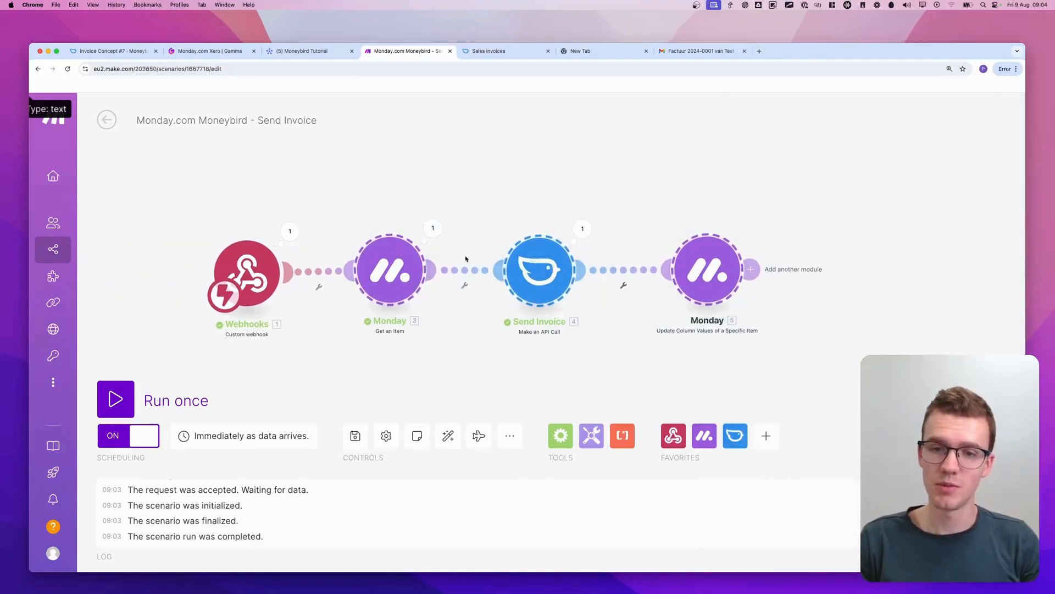
pyautogui.moveTo(387, 272); pyautogui.dragTo(515, 275)
pyautogui.rightClick(417, 271)
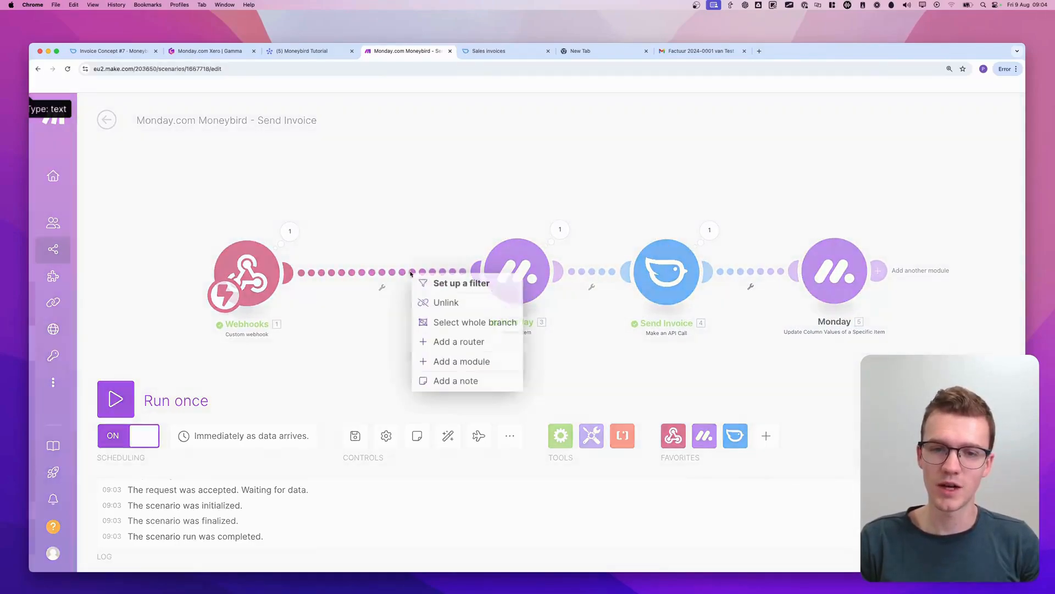
pyautogui.click(436, 302)
# Clone the final Update Column Values module and link the copy between the webhook and Get an Item
pyautogui.rightClick(835, 273)
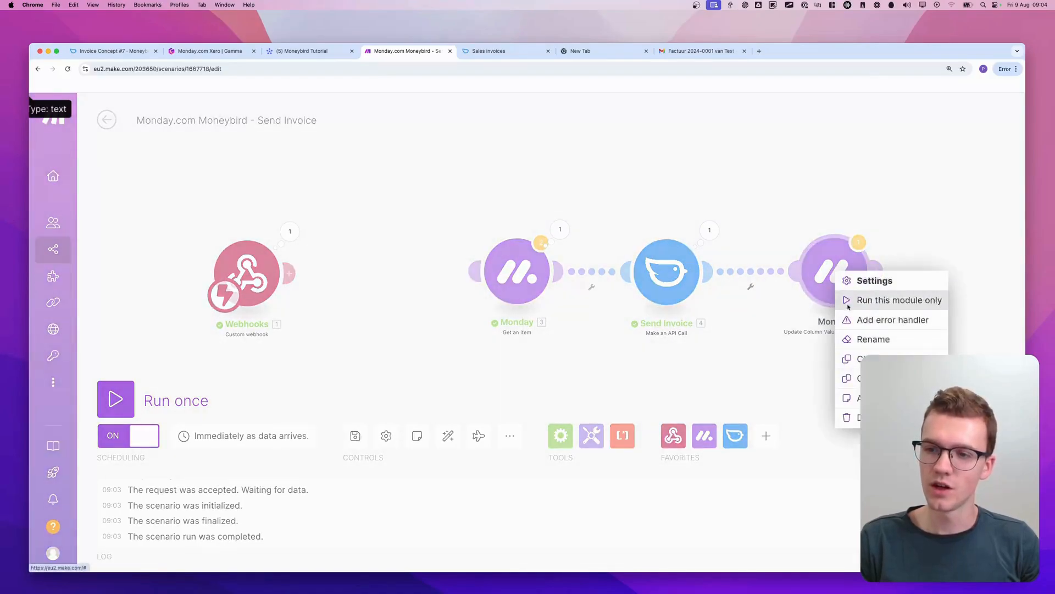
pyautogui.click(870, 359)
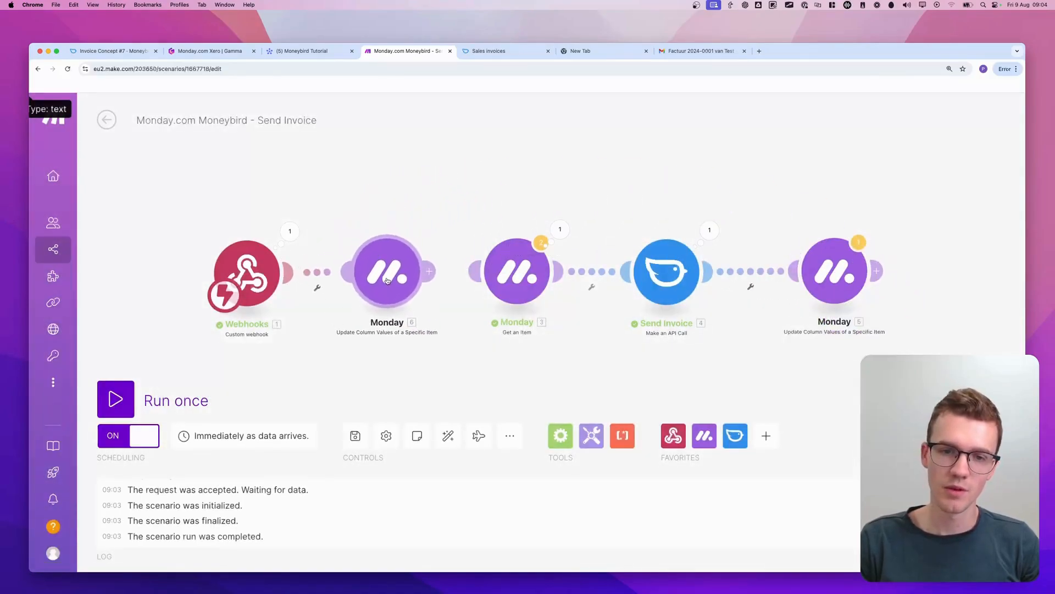
pyautogui.click(442, 281)
# Change the Status label in the cloned Update Column Values module to Sending... and confirm its settings
pyautogui.click(398, 276)
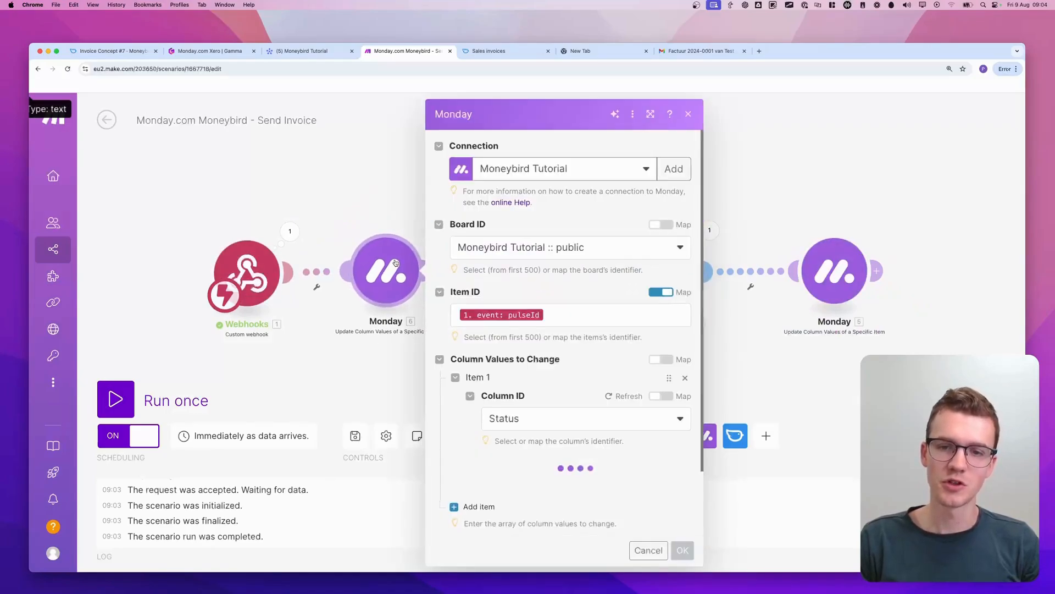
pyautogui.scroll(-1, 558, 439)
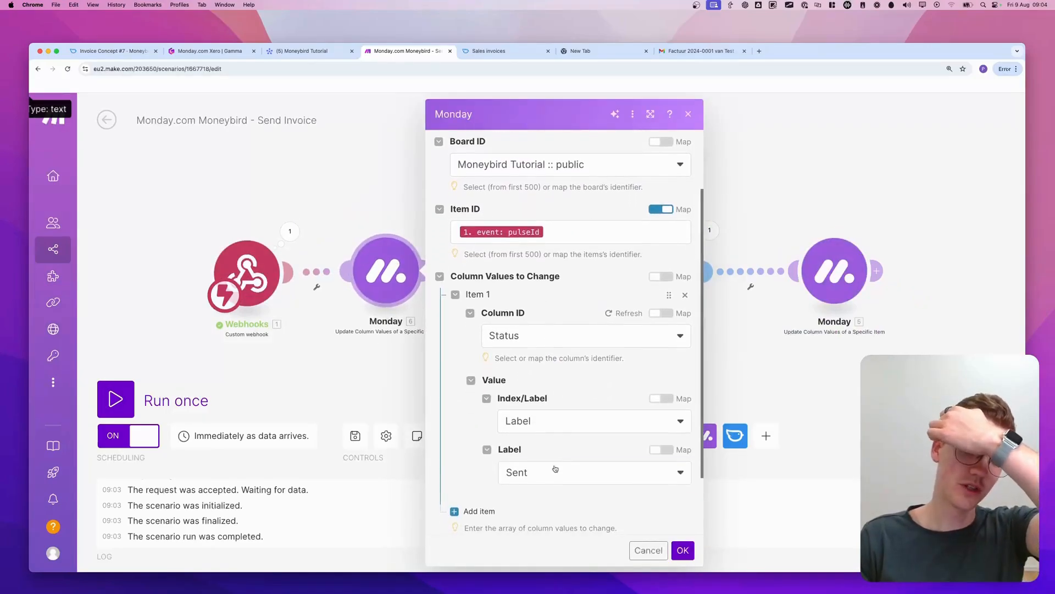
pyautogui.click(553, 470)
pyautogui.scroll(-2, 562, 429)
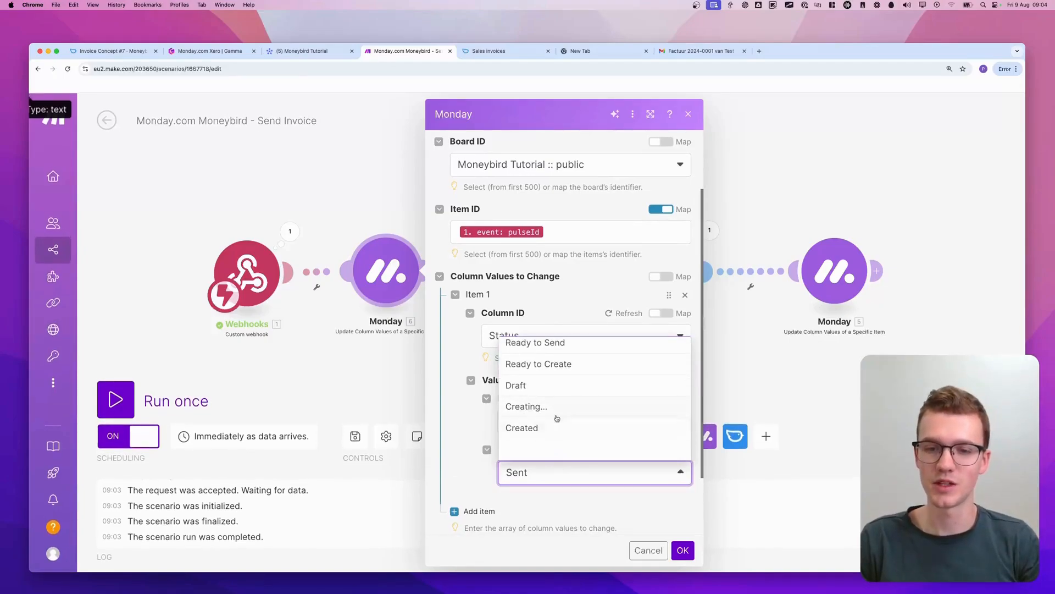
pyautogui.scroll(3, 550, 384)
pyautogui.click(539, 347)
pyautogui.click(679, 546)
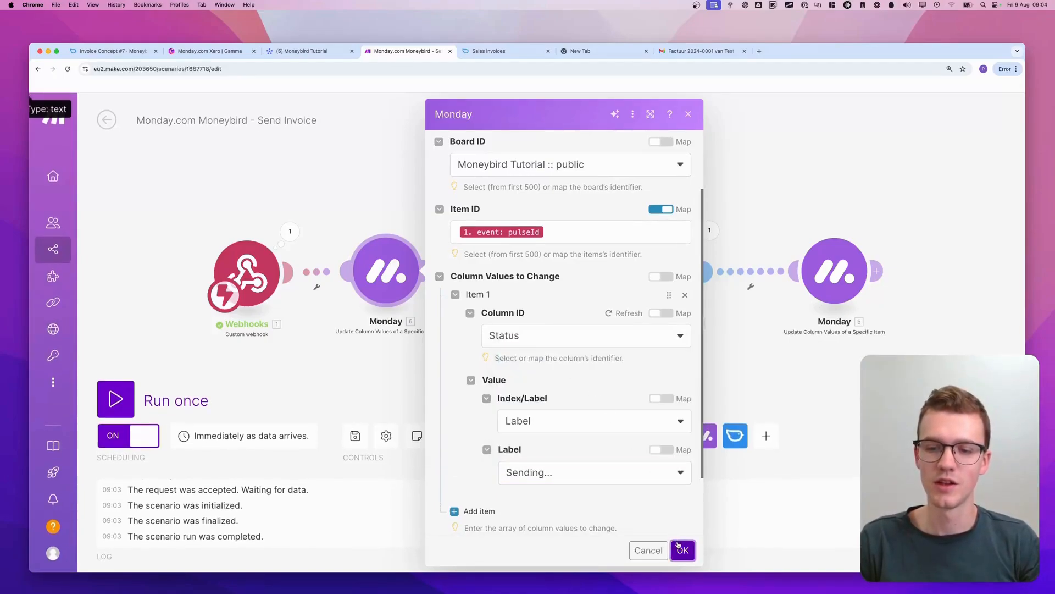
# Save the scenario, switch it on from its overview, and delete the old data in the webhook queue
pyautogui.click(355, 435)
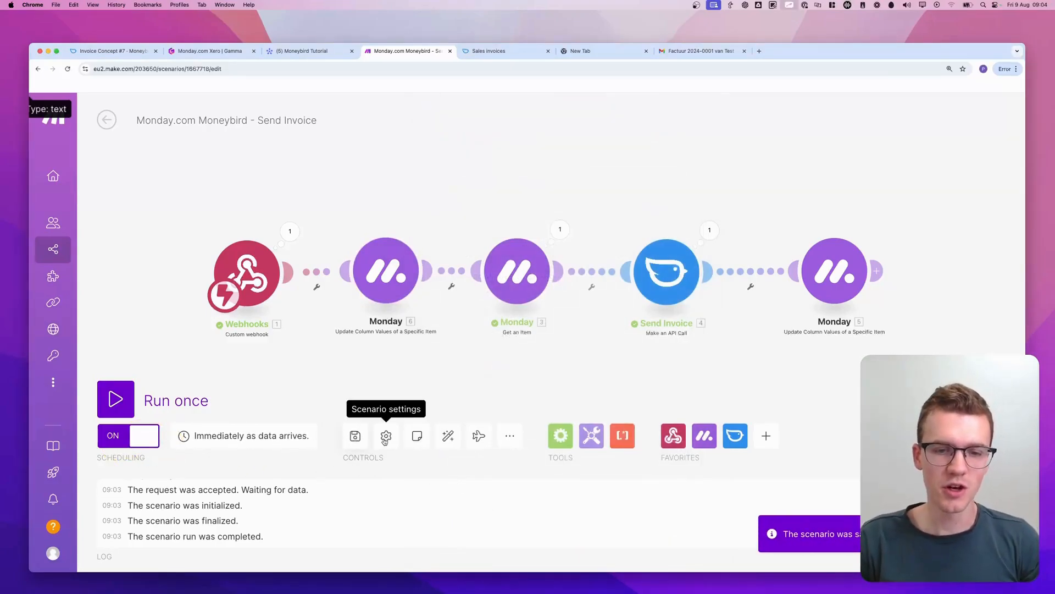
pyautogui.click(116, 117)
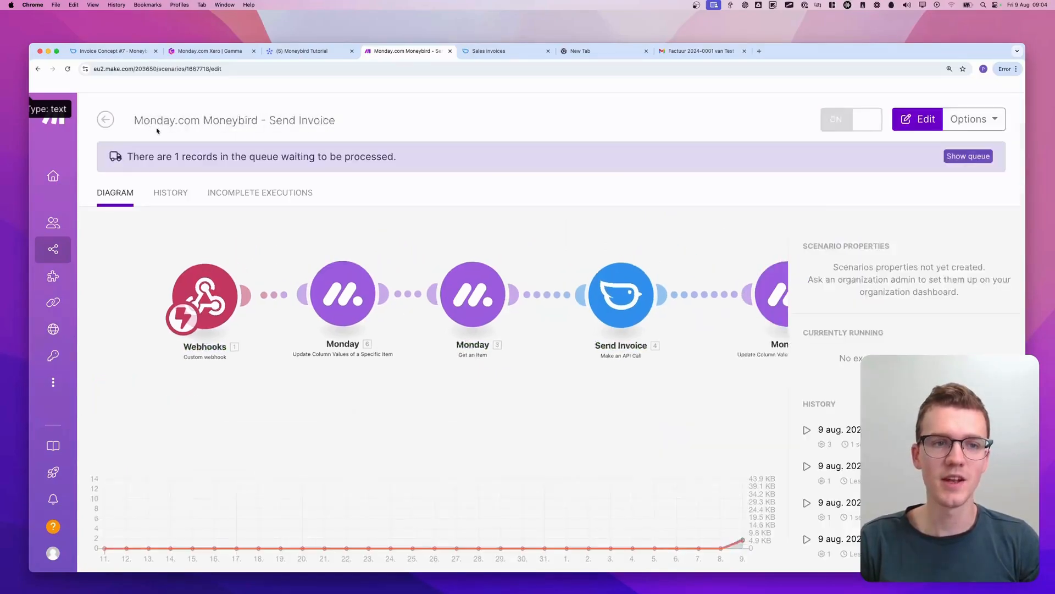
pyautogui.click(826, 130)
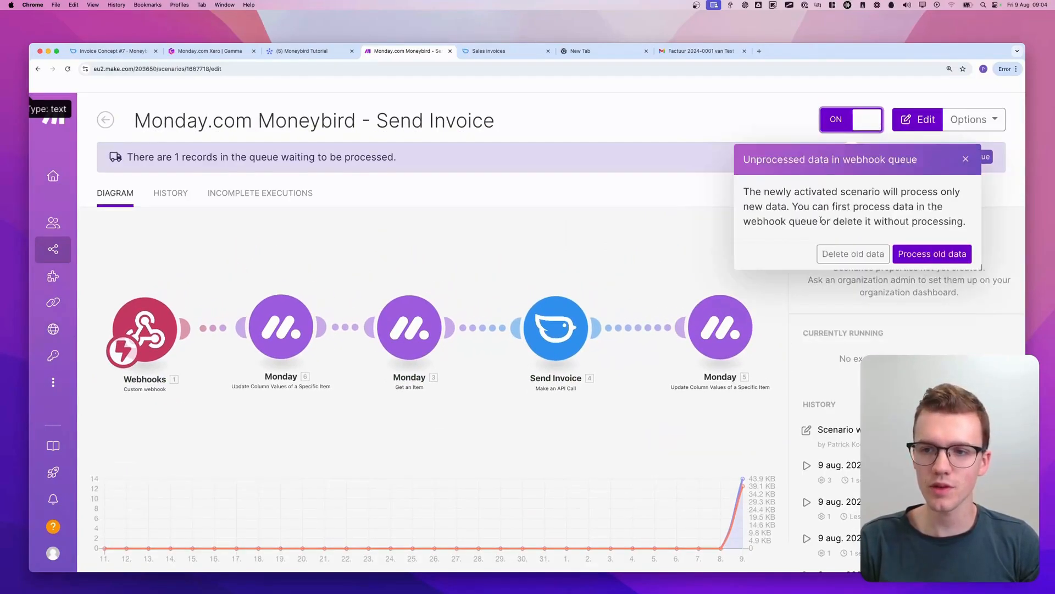
pyautogui.click(853, 254)
pyautogui.click(667, 229)
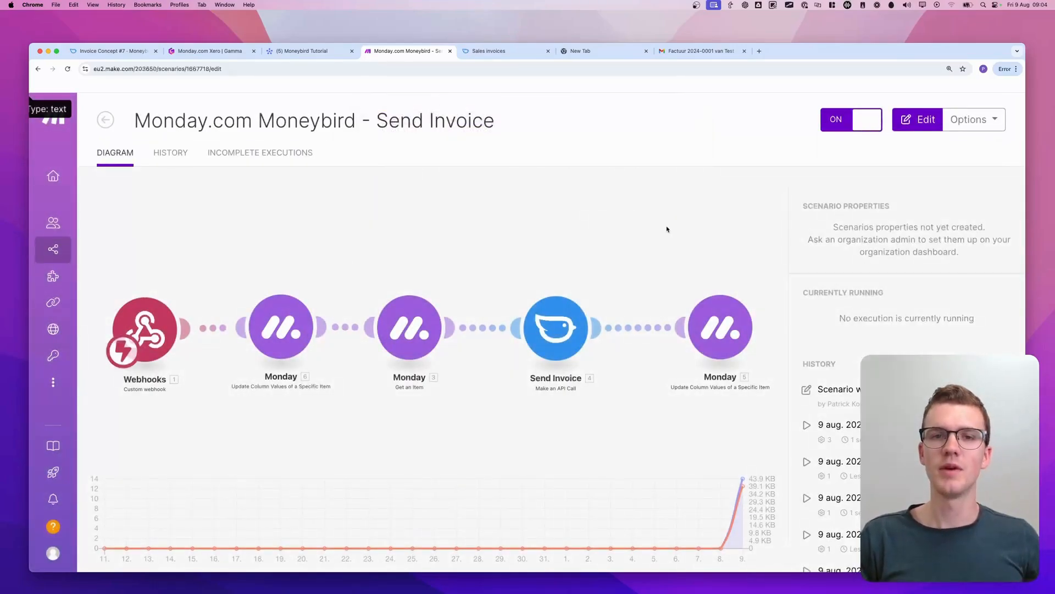
pyautogui.click(316, 57)
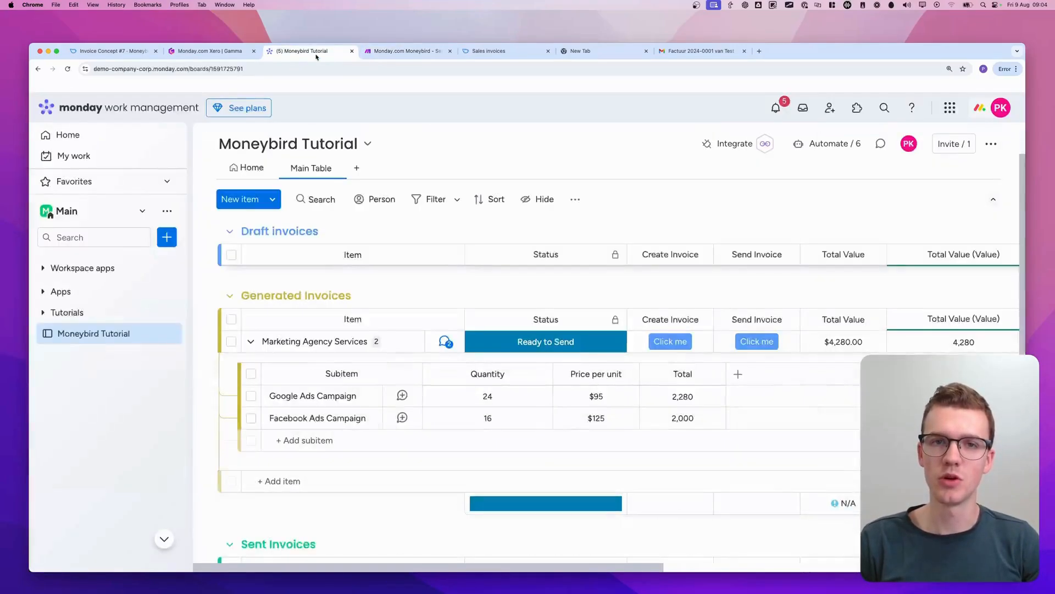
pyautogui.click(209, 50)
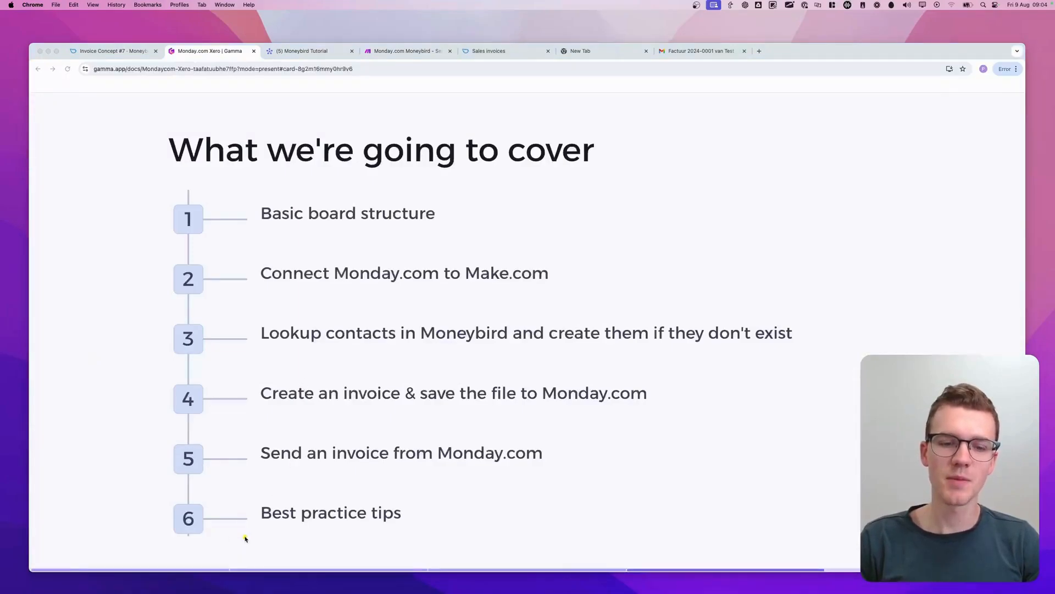
pyautogui.moveTo(246, 538)
pyautogui.mouseDown()
pyautogui.moveTo(471, 523)
pyautogui.moveTo(471, 478)
pyautogui.mouseUp()
pyautogui.click(407, 51)
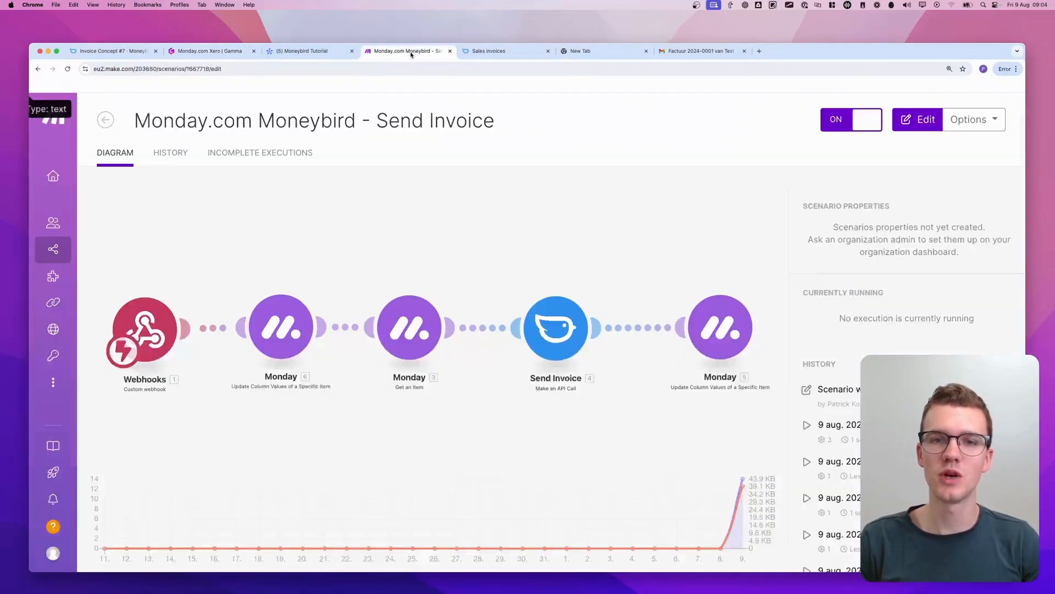
pyautogui.moveTo(228, 256)
pyautogui.mouseDown()
pyautogui.moveTo(229, 452)
pyautogui.moveTo(279, 244)
pyautogui.mouseUp()
pyautogui.moveTo(664, 258)
pyautogui.mouseDown()
pyautogui.moveTo(774, 378)
pyautogui.moveTo(597, 276)
pyautogui.mouseUp()
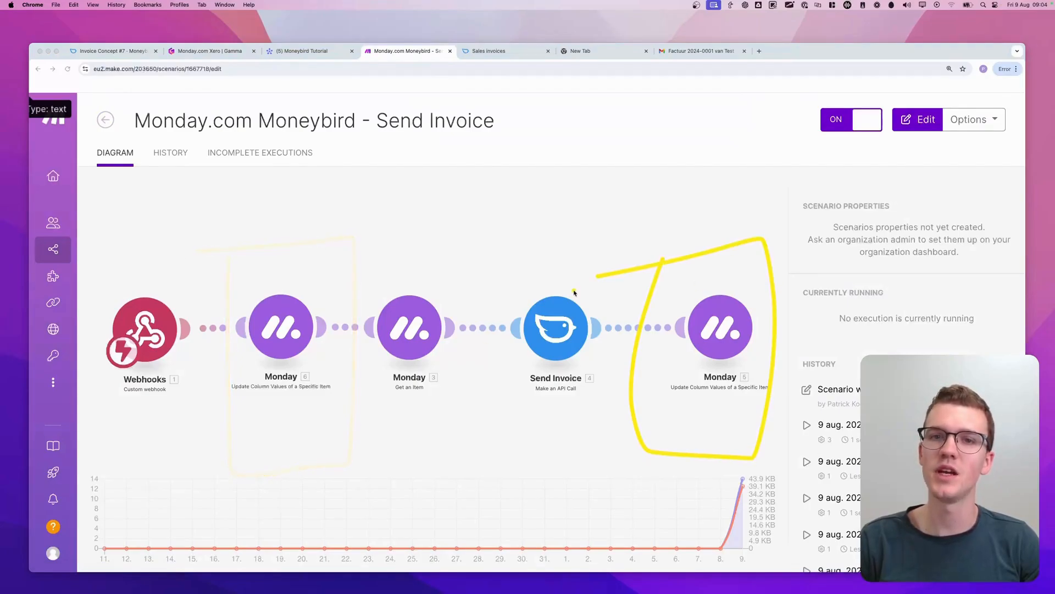
# Reopen the scenario for editing and attach a Break error handler above the first Update Column Values module
pyautogui.click(547, 224)
pyautogui.scroll(-3, 369, 289)
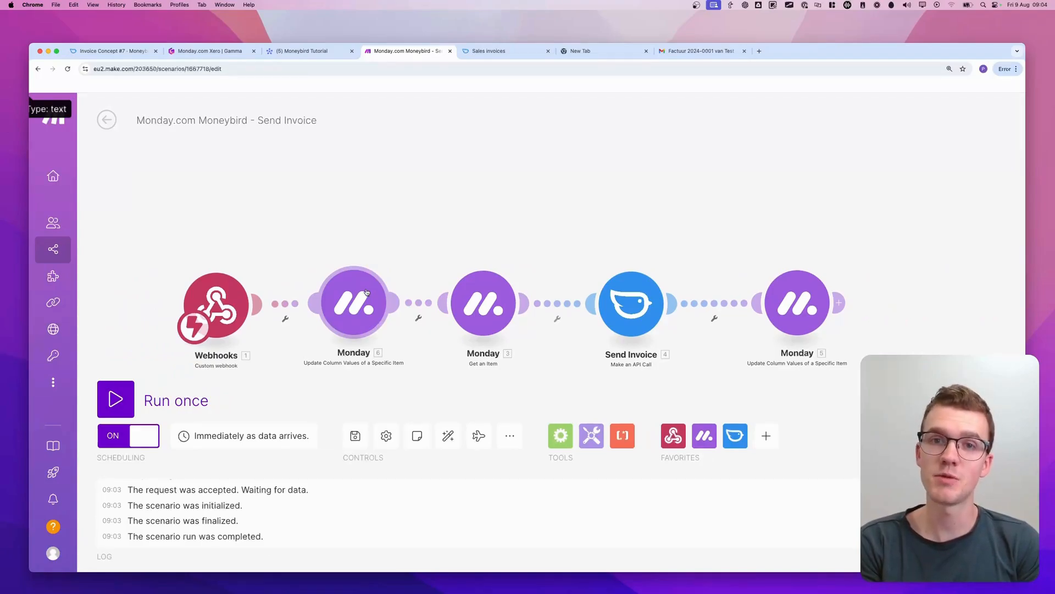
pyautogui.scroll(-1, 360, 291)
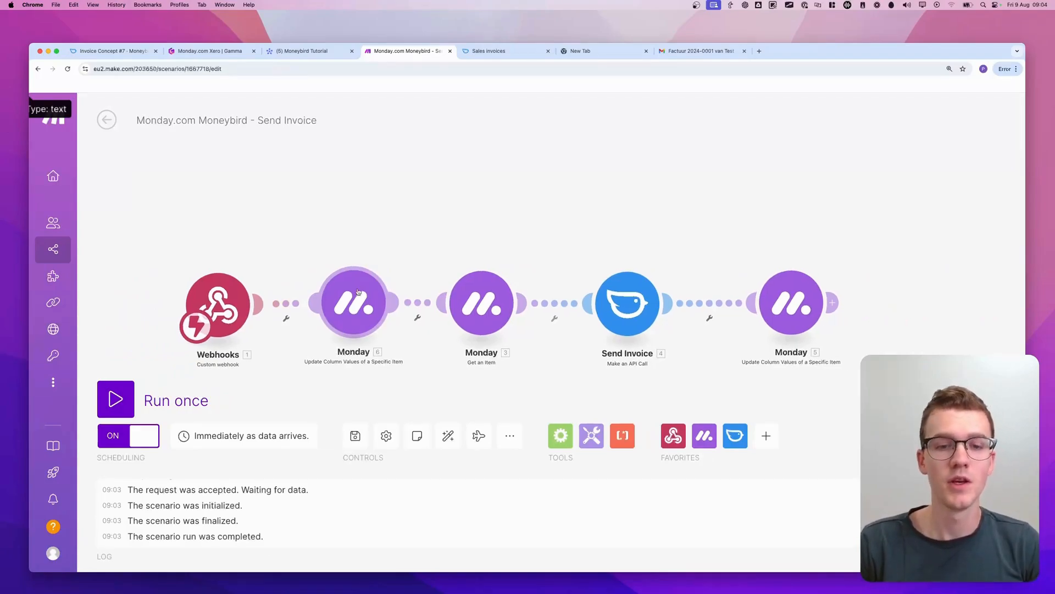
pyautogui.rightClick(356, 292)
pyautogui.click(413, 342)
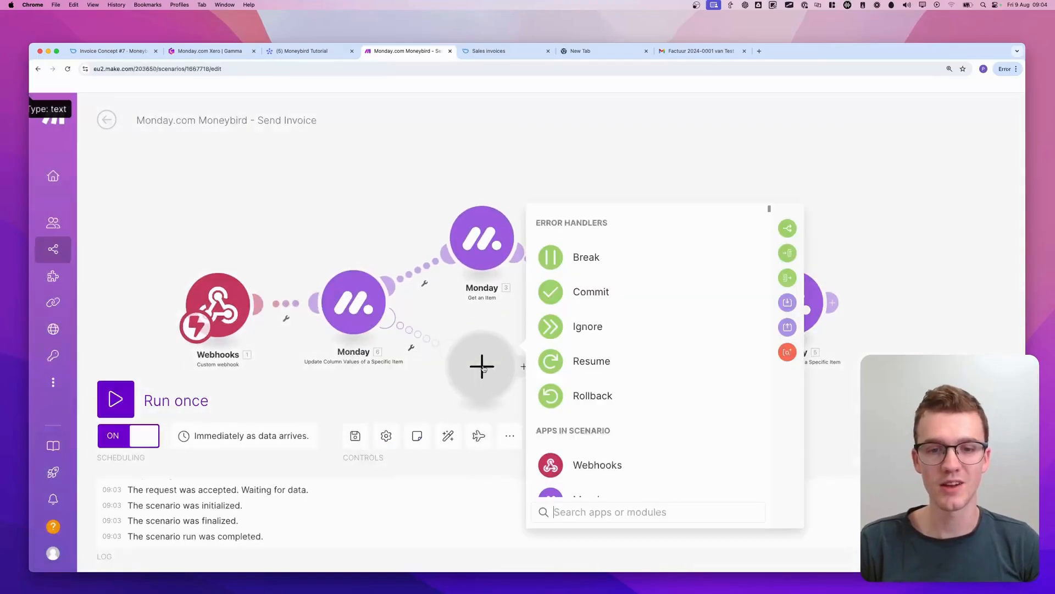
pyautogui.moveTo(482, 367); pyautogui.dragTo(357, 171)
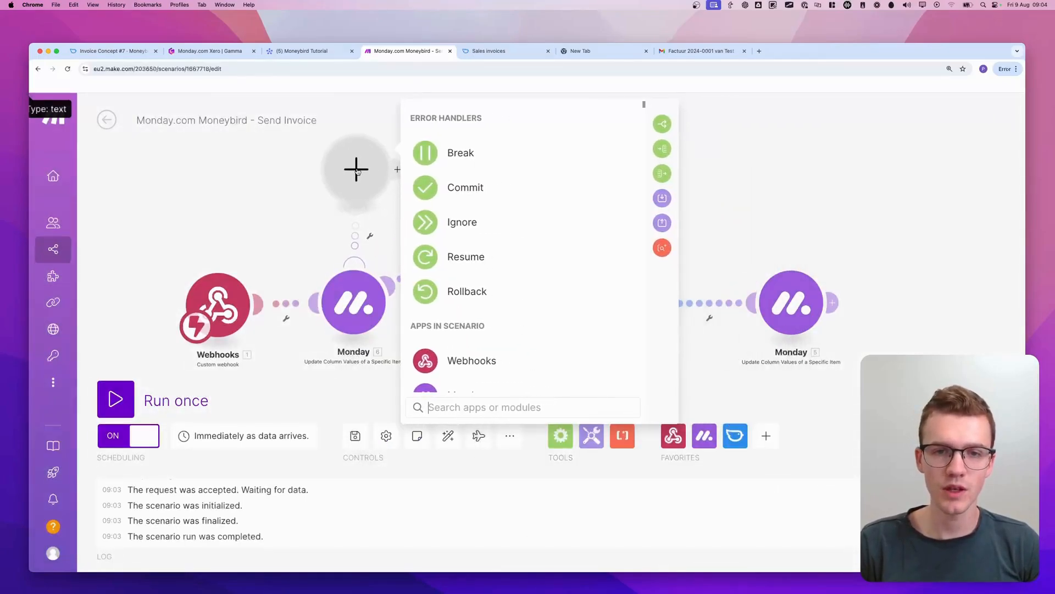
pyautogui.click(465, 154)
# Make the Break handler complete executions automatically with a 5-minute interval between attempts, and confirm
pyautogui.click(426, 165)
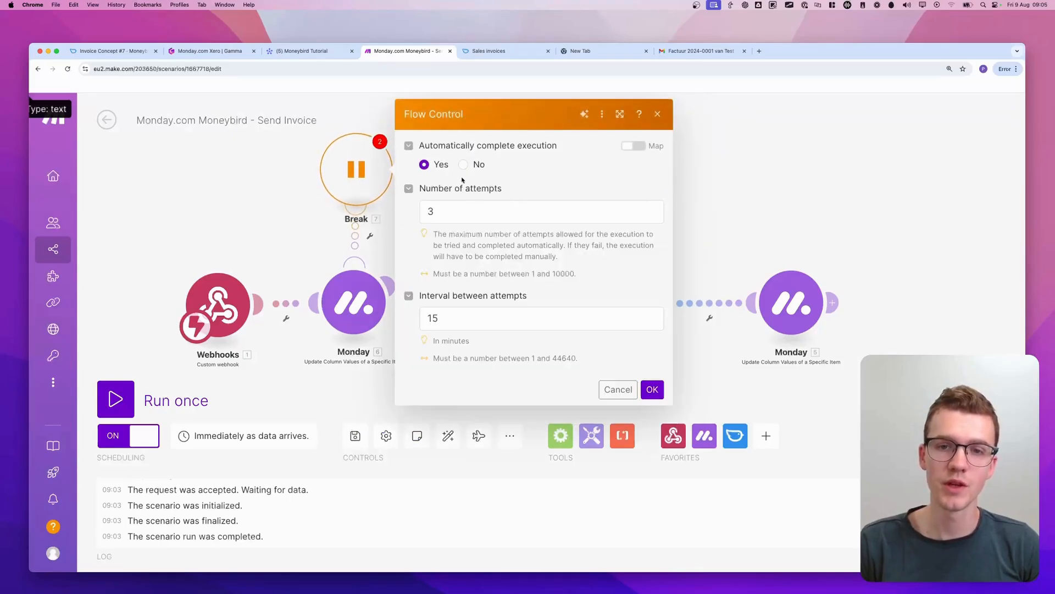
pyautogui.moveTo(409, 215); pyautogui.dragTo(408, 194)
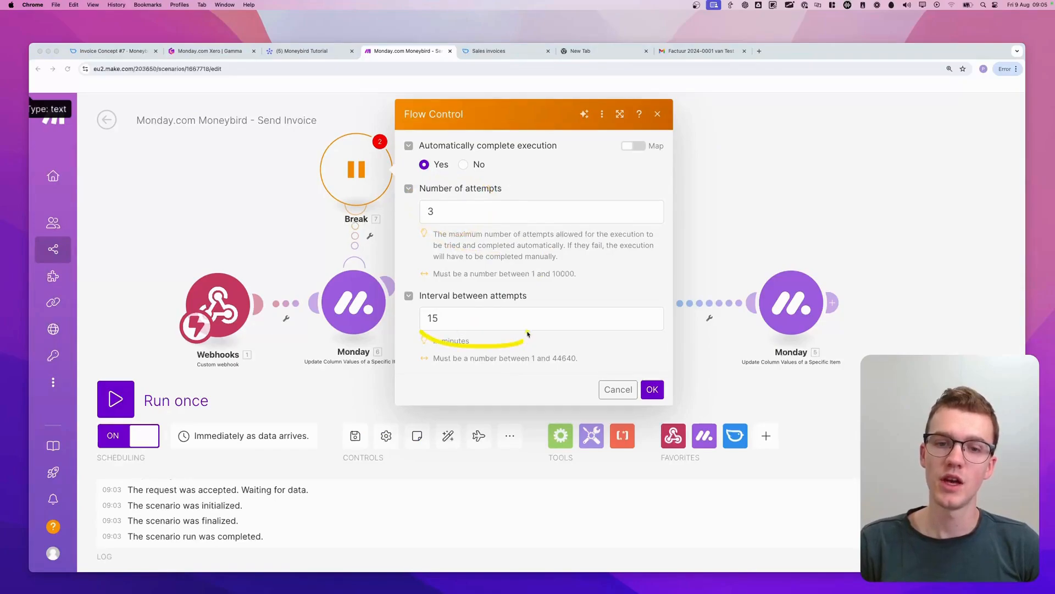
pyautogui.moveTo(528, 334); pyautogui.dragTo(400, 359)
pyautogui.press('Escape')
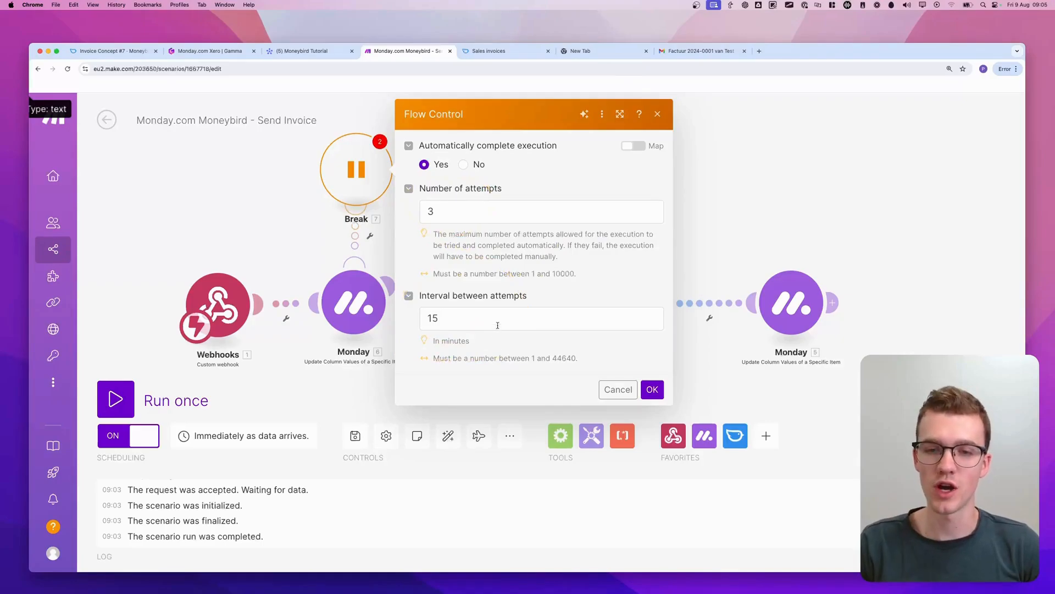
pyautogui.click(498, 325)
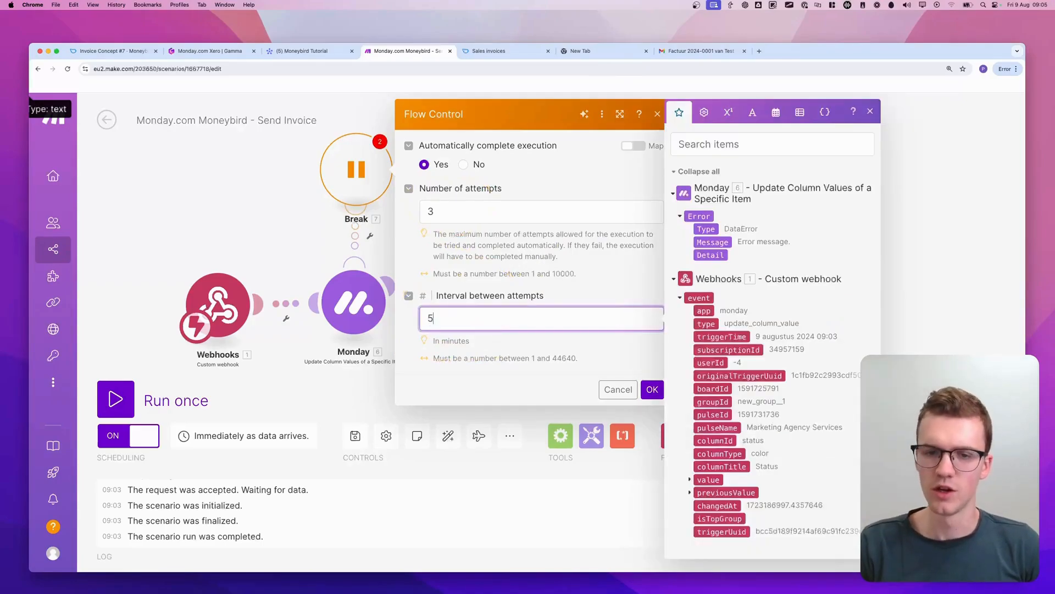
pyautogui.click(552, 353)
pyautogui.click(653, 390)
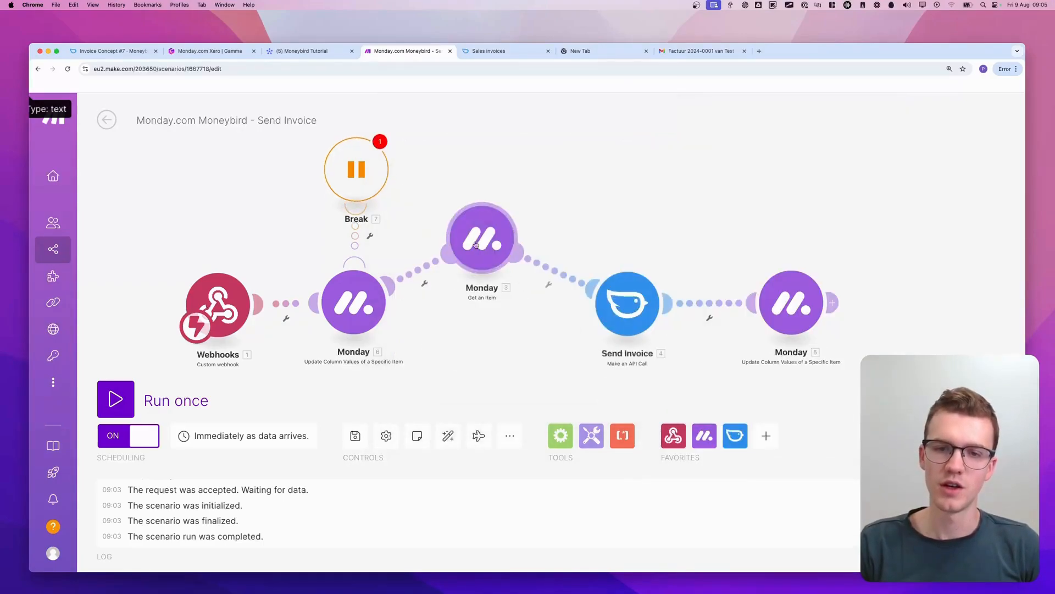
# Line up Get an Item with the other modules and place copies of the Break handler above it, Send Invoice and the final Monday module
pyautogui.moveTo(498, 306); pyautogui.dragTo(478, 310)
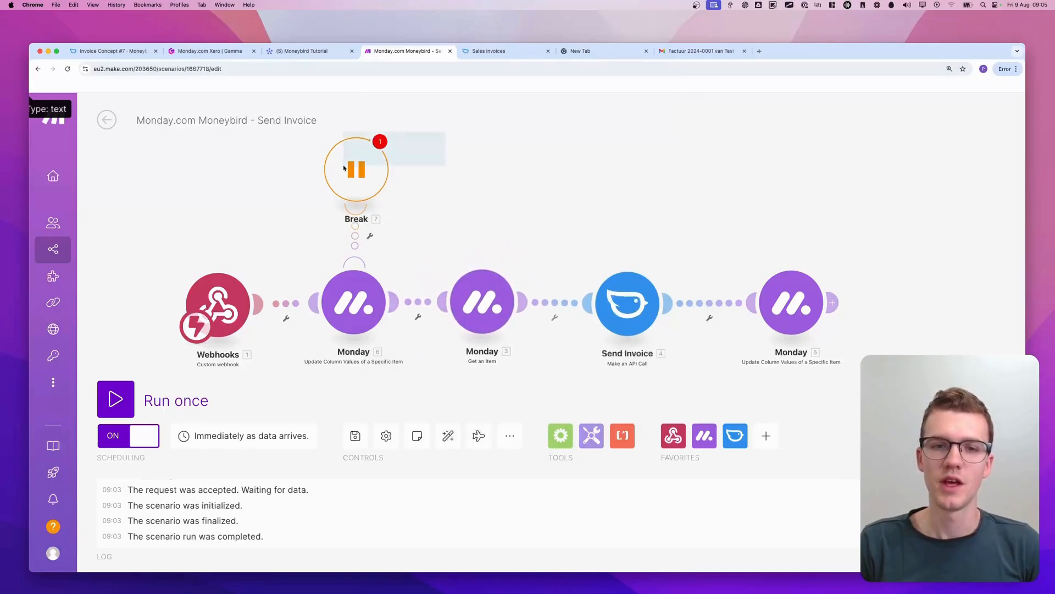
pyautogui.press('super+c')
pyautogui.press('super+v')
pyautogui.moveTo(486, 244); pyautogui.dragTo(514, 223)
pyautogui.moveTo(653, 171); pyautogui.dragTo(142, 288)
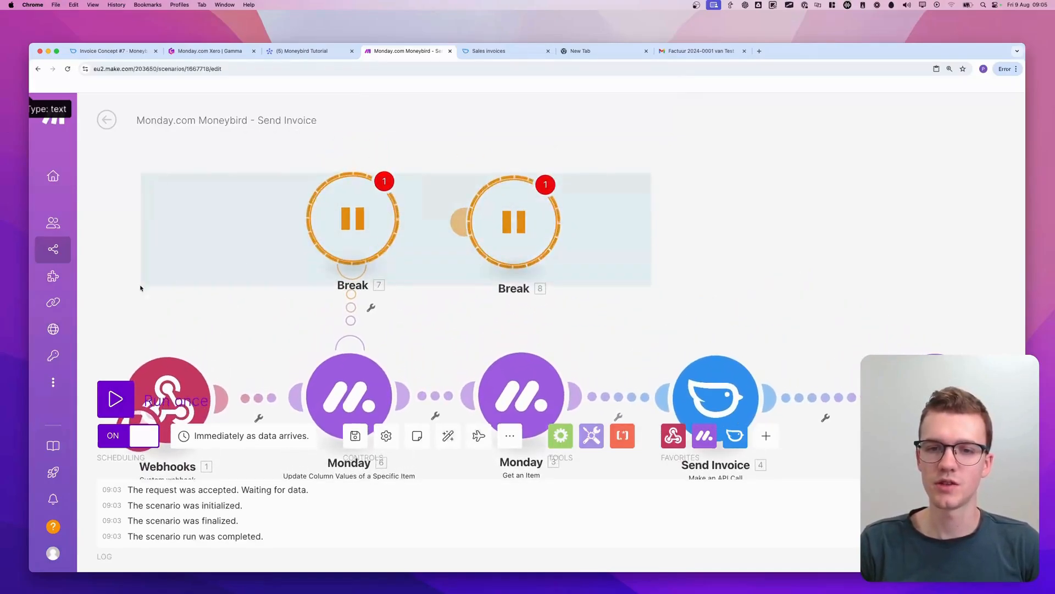
pyautogui.press('super+c')
pyautogui.press('super+v')
pyautogui.moveTo(447, 268); pyautogui.dragTo(919, 210)
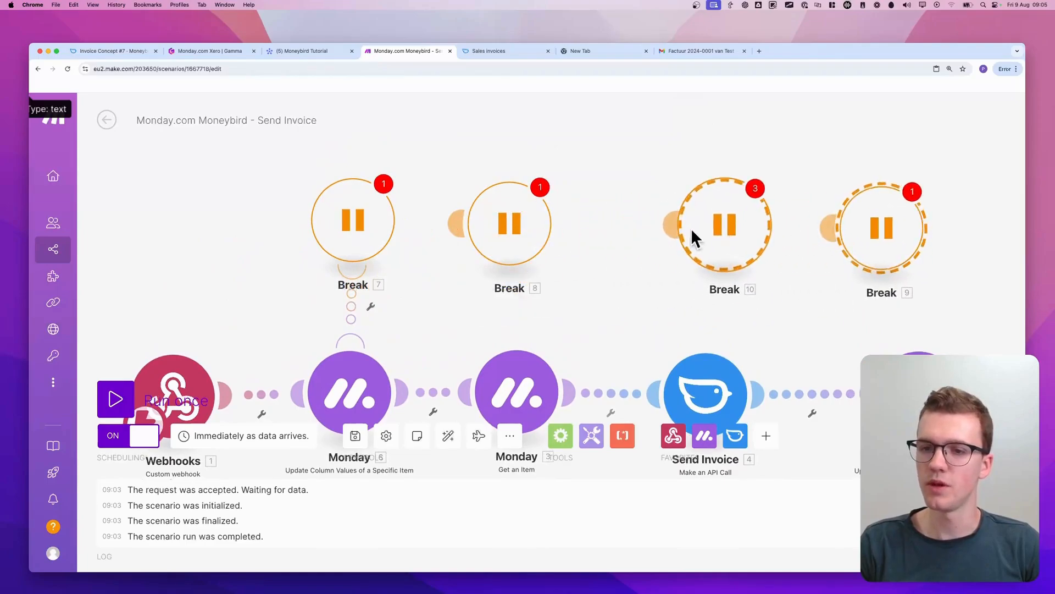
# Connect the copied Break handlers to Get an Item, Send Invoice and the final Update Column Values module
pyautogui.moveTo(830, 229); pyautogui.dragTo(905, 357)
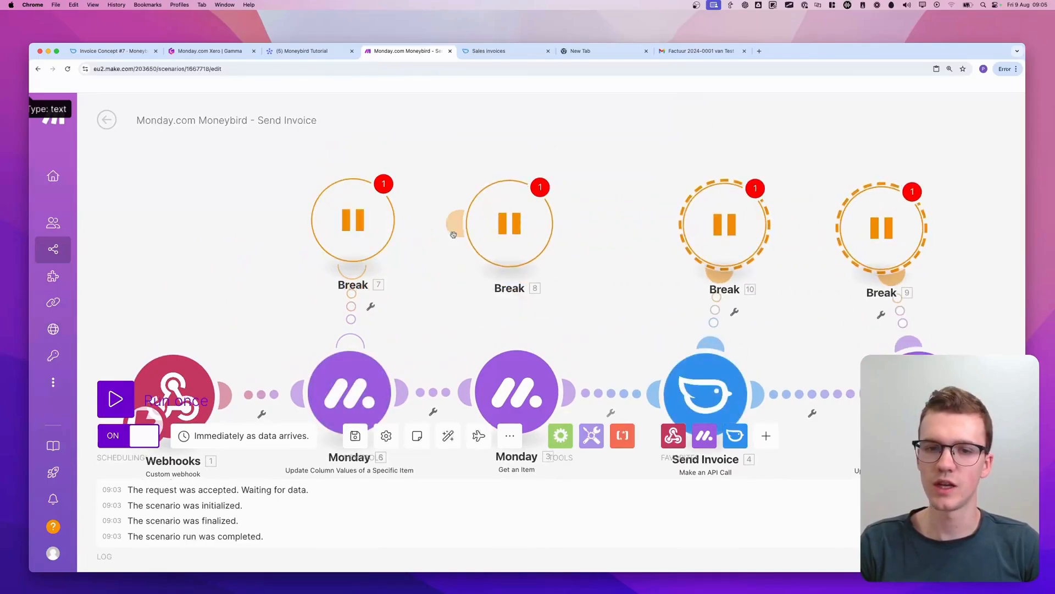
pyautogui.moveTo(457, 225); pyautogui.dragTo(497, 357)
pyautogui.scroll(-3, 380, 301)
pyautogui.moveTo(381, 300); pyautogui.dragTo(391, 255)
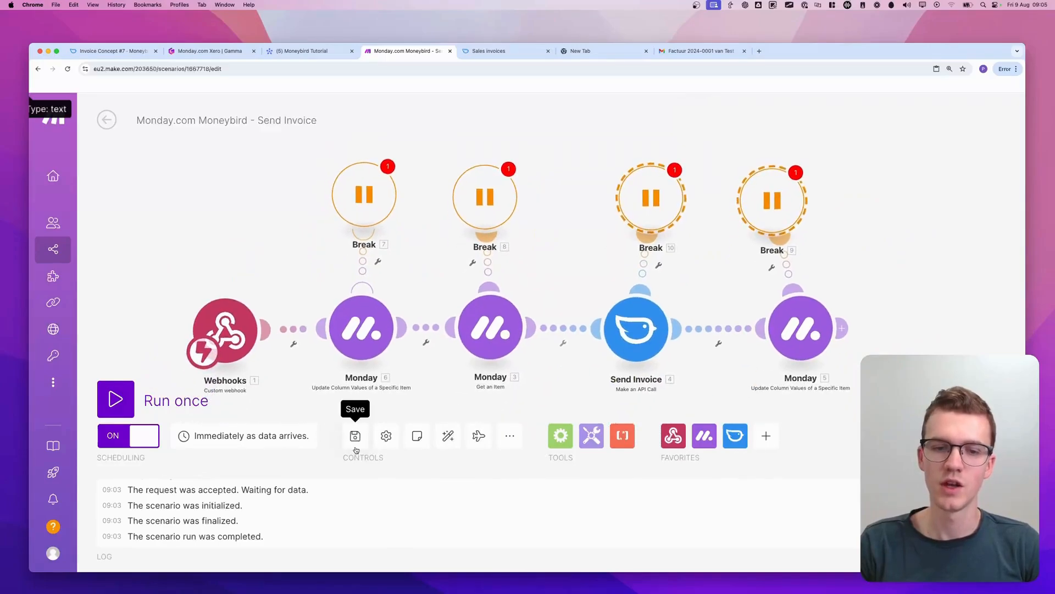
# Save the Send Invoice scenario despite the Break handler warnings about storing incomplete executions
pyautogui.click(356, 437)
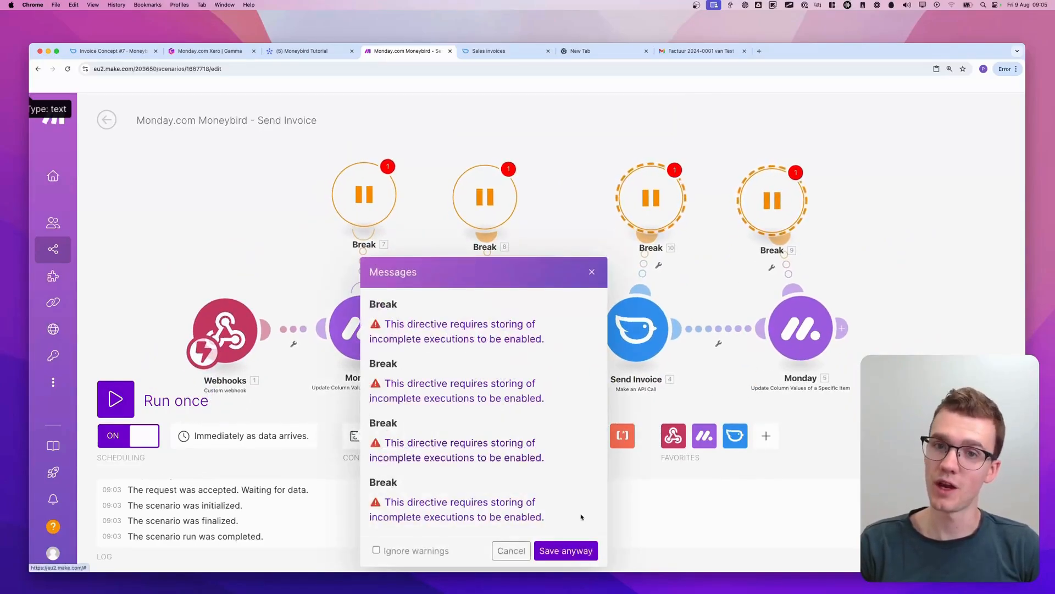
pyautogui.click(584, 550)
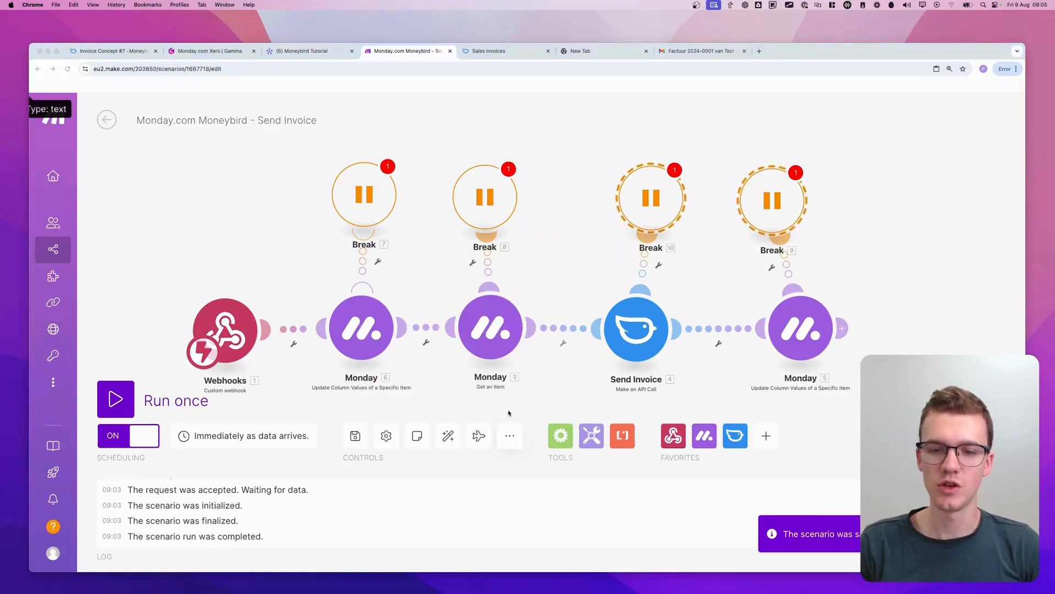
pyautogui.press('Escape')
pyautogui.click(511, 439)
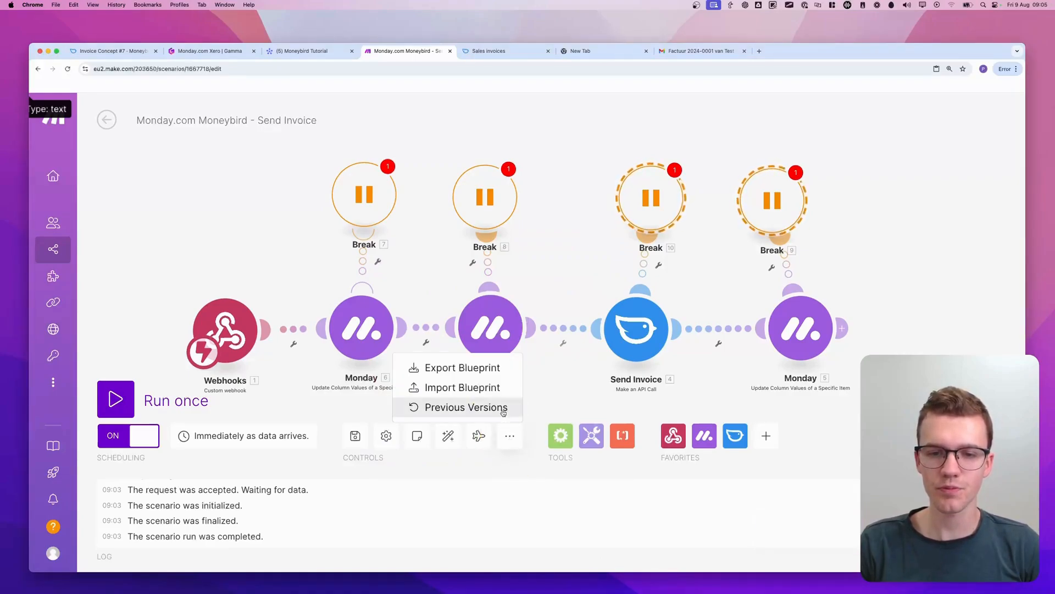
pyautogui.click(517, 440)
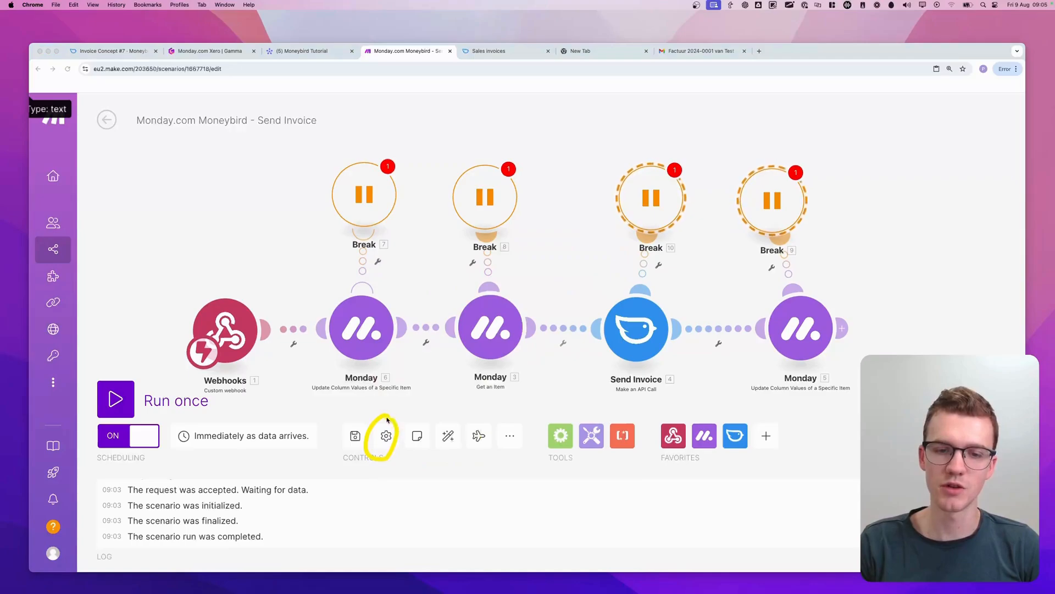
# Allow storing of incomplete executions in the scenario settings and confirm
pyautogui.click(386, 435)
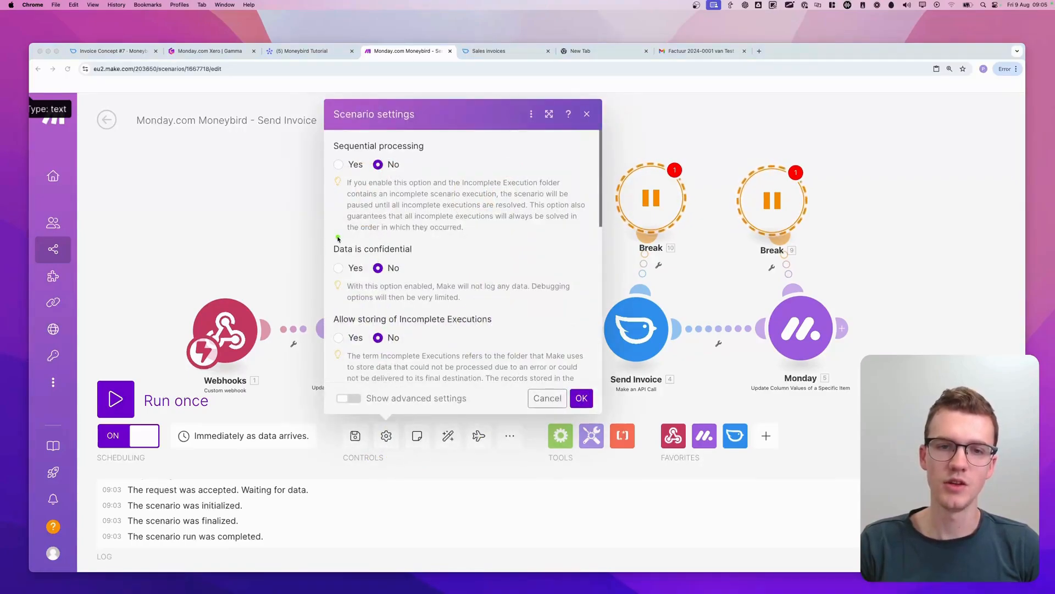
pyautogui.scroll(-3, 351, 230)
pyautogui.moveTo(329, 218); pyautogui.dragTo(413, 222)
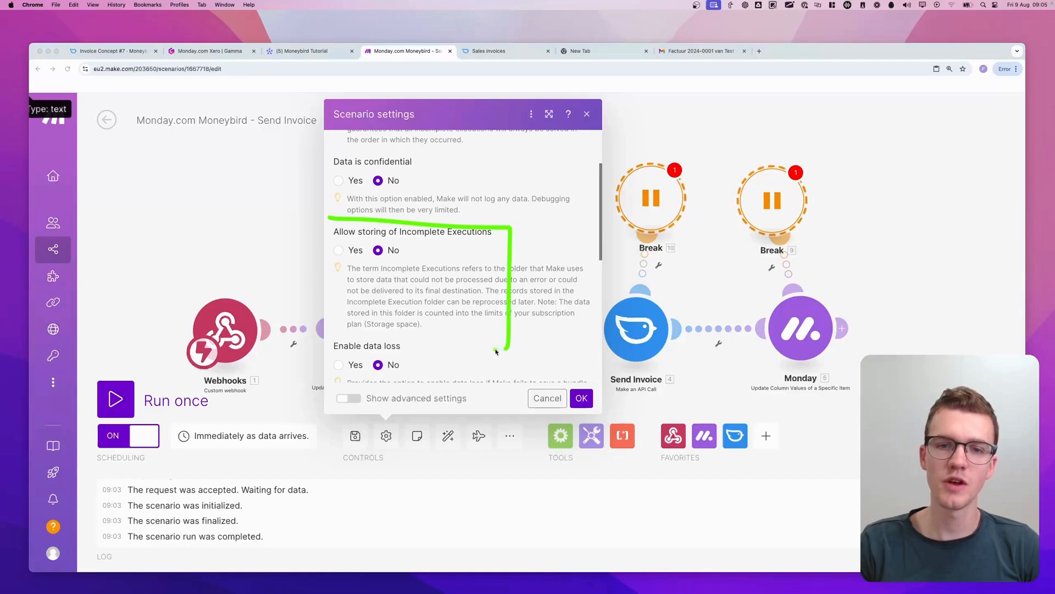
pyautogui.moveTo(496, 351); pyautogui.dragTo(324, 212)
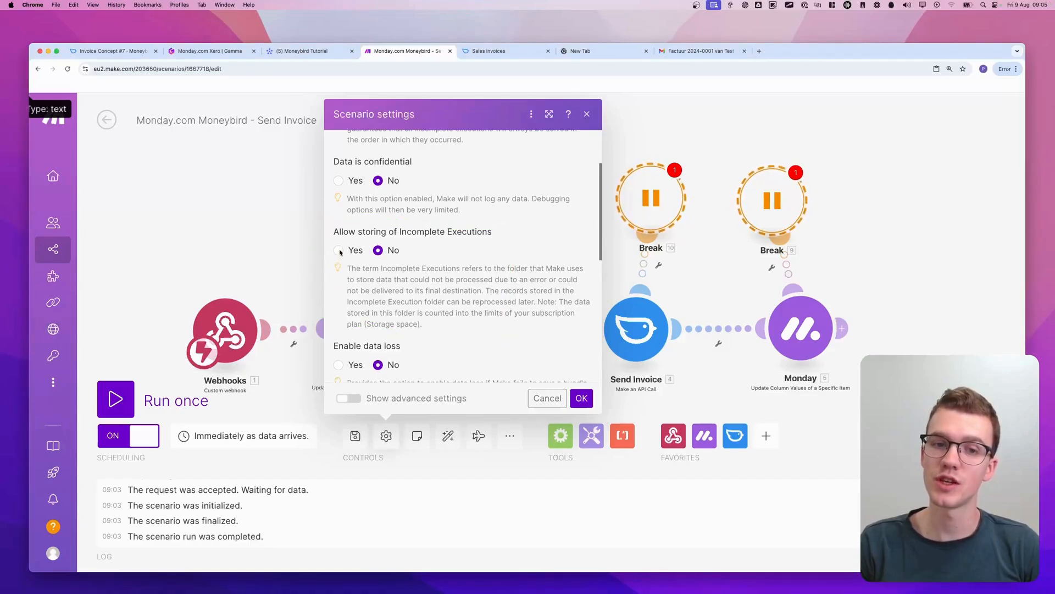
pyautogui.click(339, 251)
pyautogui.click(582, 400)
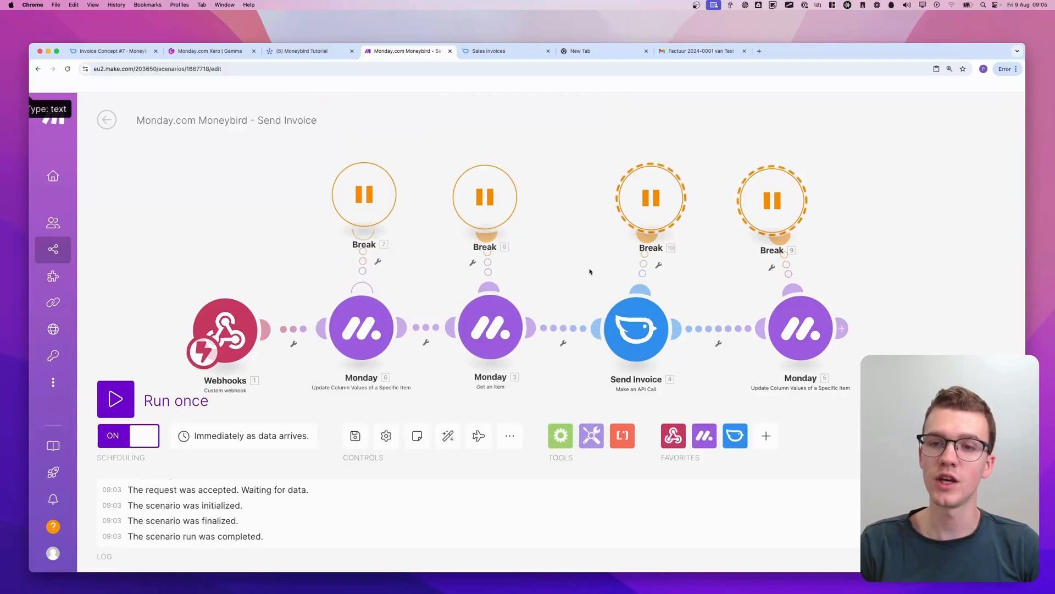
# Select all four Break handlers for copying and save the Send Invoice scenario again
pyautogui.scroll(-3, 568, 271)
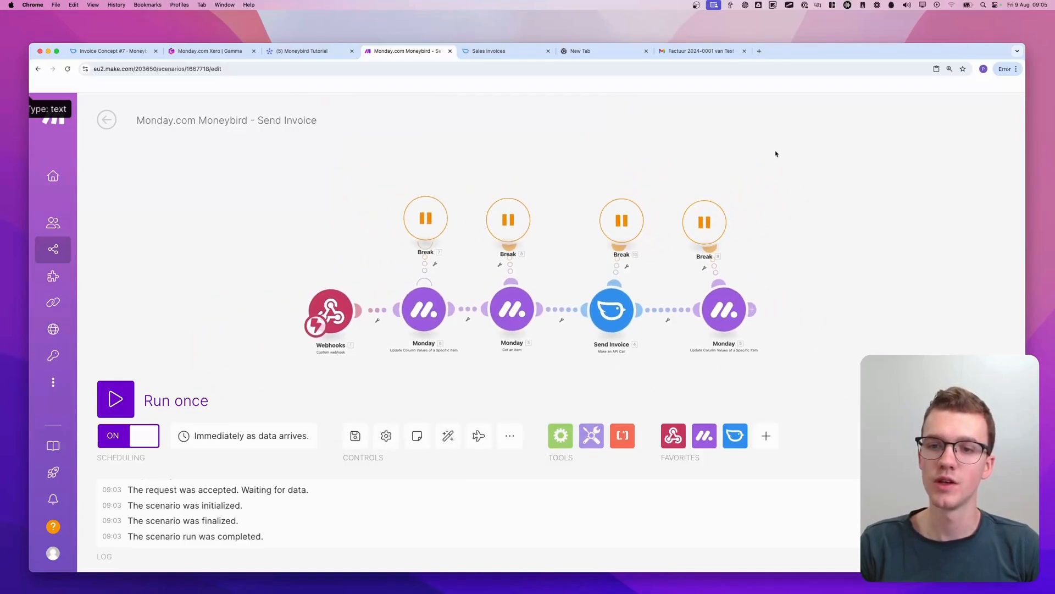
pyautogui.moveTo(776, 160); pyautogui.dragTo(383, 256)
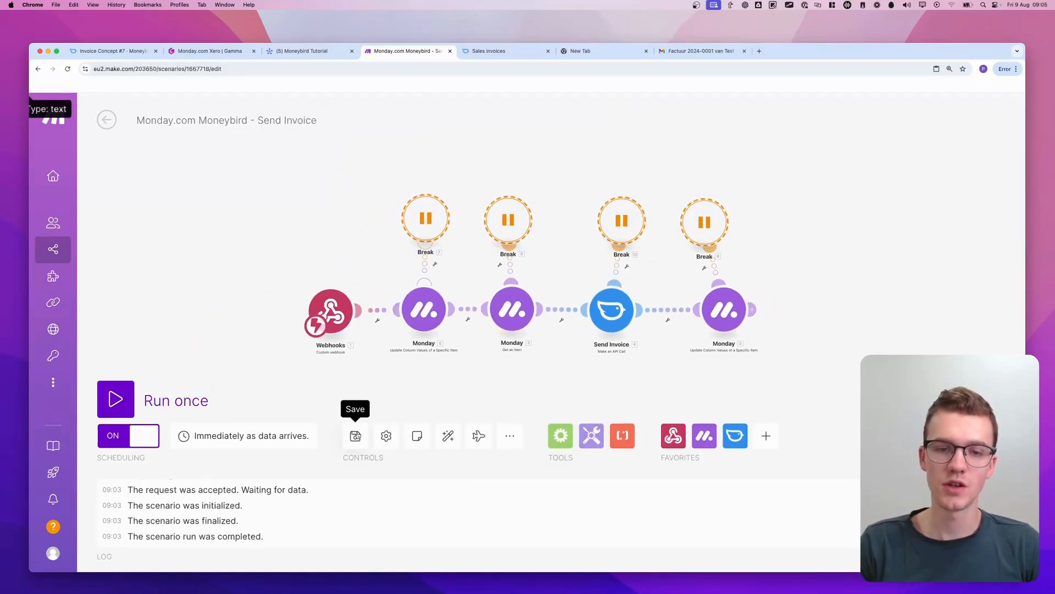
pyautogui.click(355, 435)
# Leave this scenario and open Moneybird Monday.com Tutorial - Create Invoice from the Moneybird [TUTORIAL] folder
pyautogui.click(106, 120)
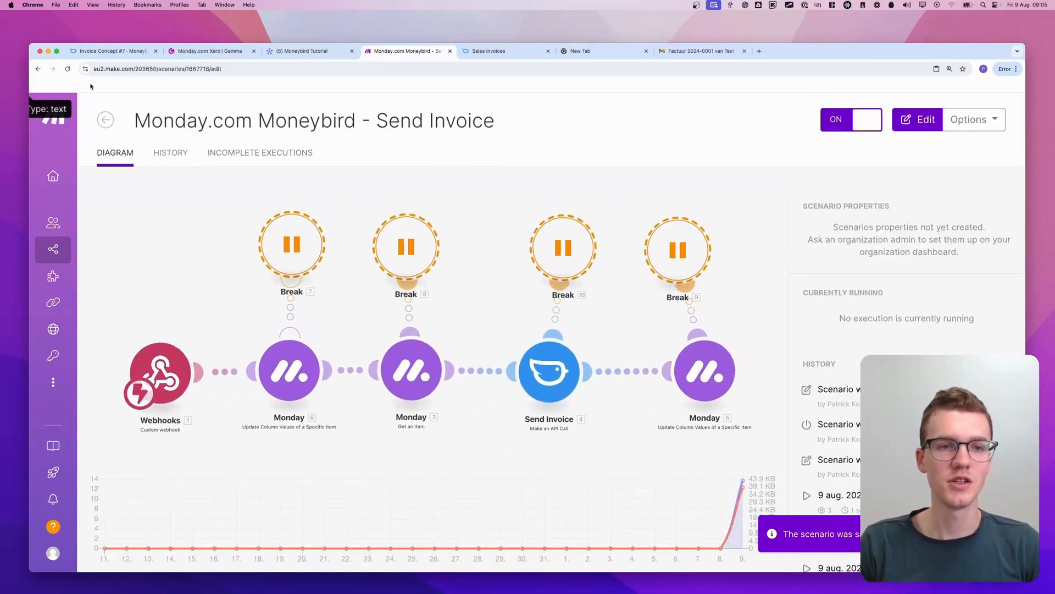
pyautogui.click(105, 119)
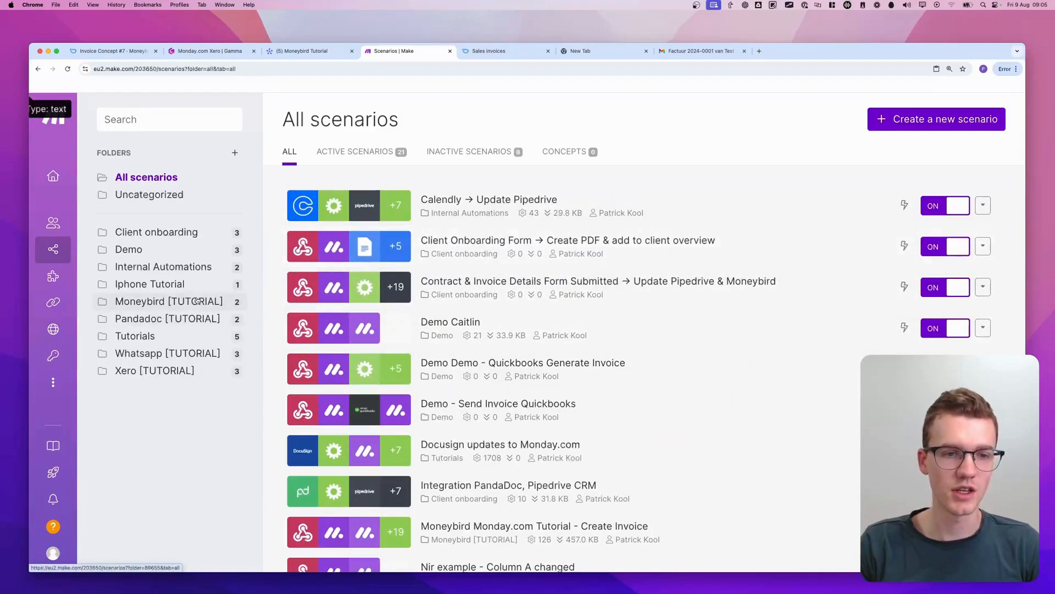
pyautogui.click(222, 303)
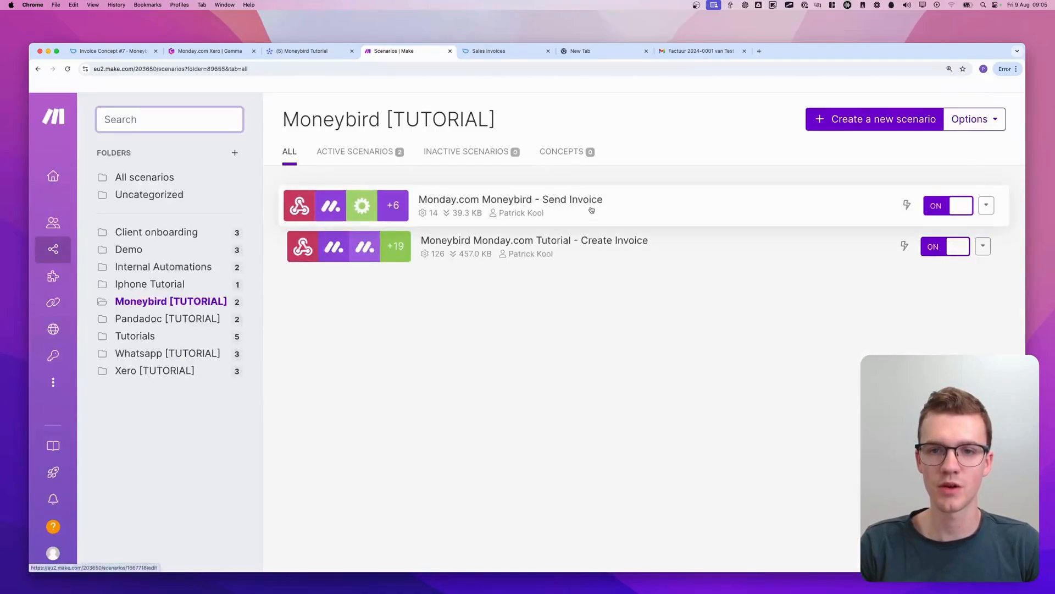
pyautogui.click(444, 241)
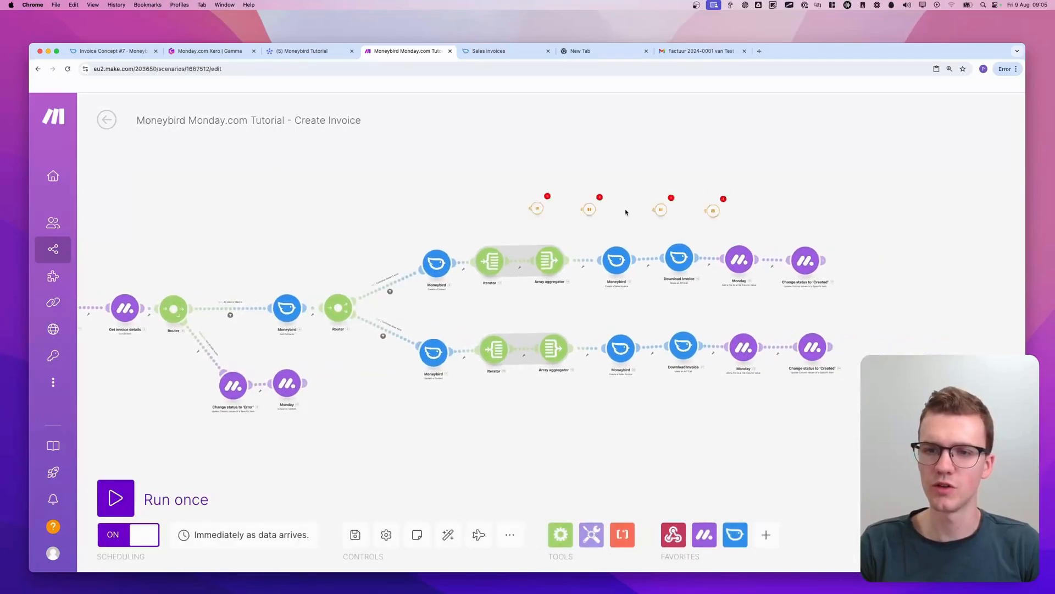
# Paste sets of four Break handlers beside both invoice branches and below the scenario's first part, removing the stray empty module
pyautogui.press('super+v')
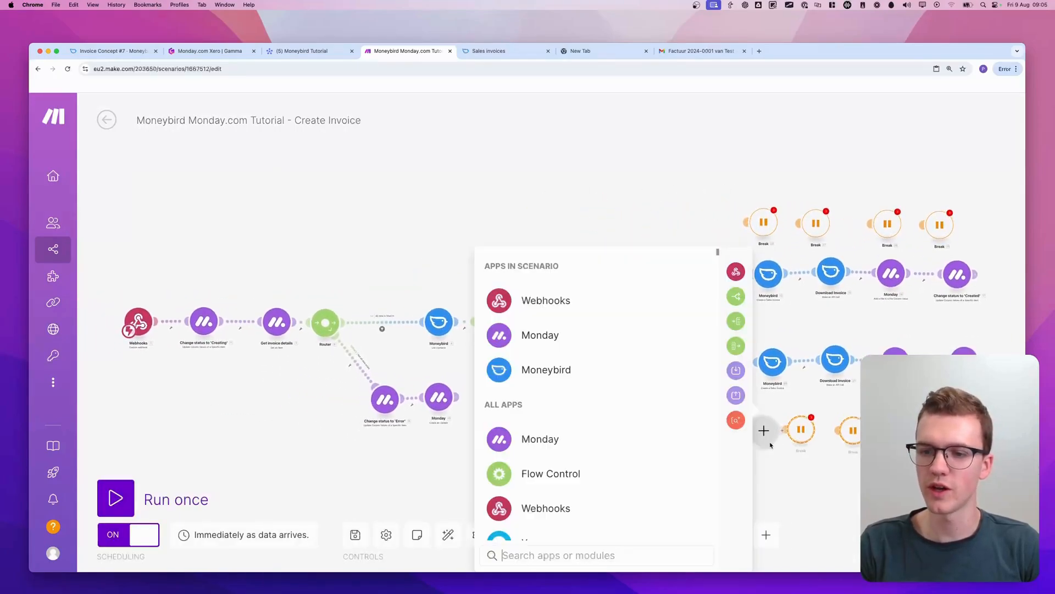
pyautogui.click(848, 466)
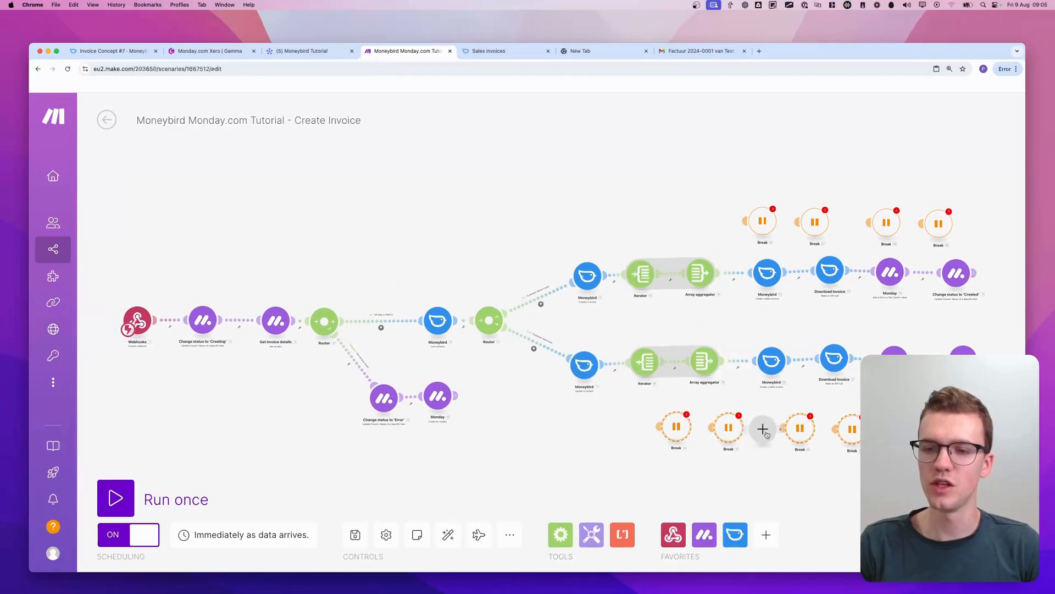
pyautogui.rightClick(767, 434)
pyautogui.click(802, 459)
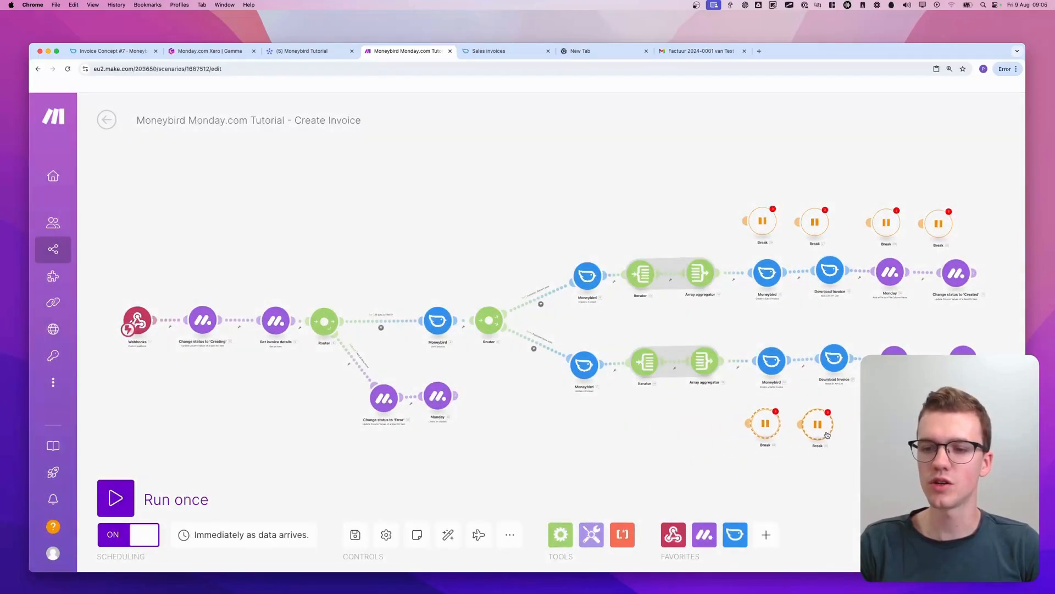
pyautogui.press('super+v')
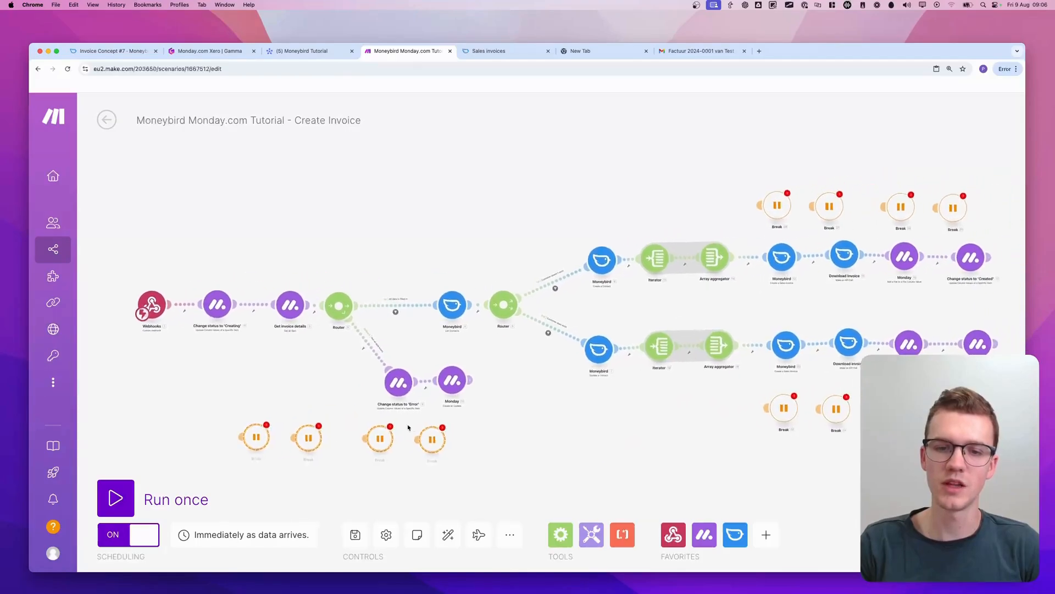
# Place two Break handlers under the first two Monday modules and connect the other two to the error route's Monday modules
pyautogui.moveTo(234, 428); pyautogui.dragTo(193, 356)
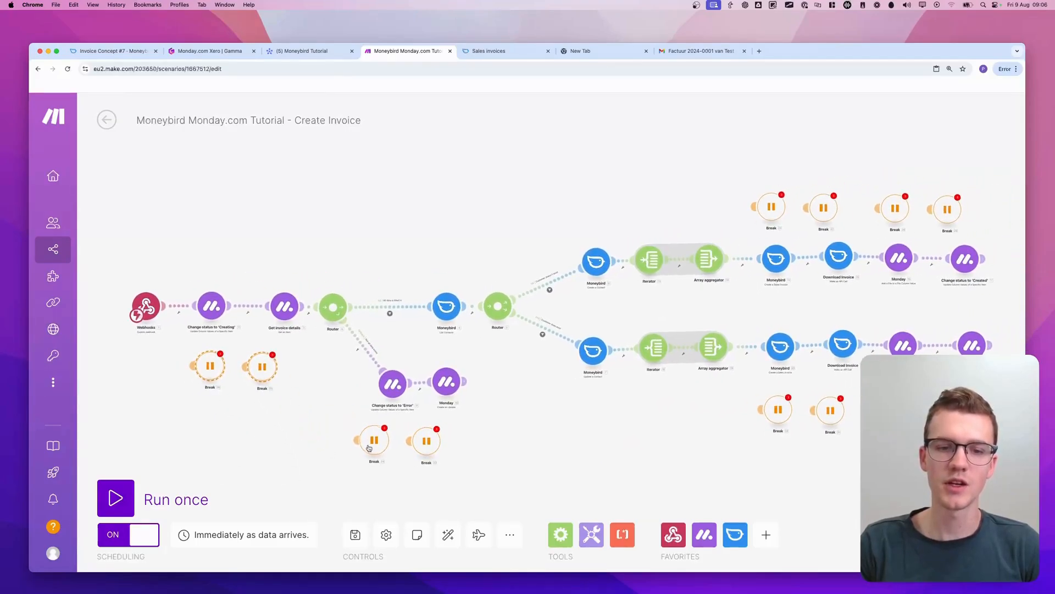
pyautogui.moveTo(365, 442); pyautogui.dragTo(396, 401)
pyautogui.moveTo(408, 438); pyautogui.dragTo(447, 382)
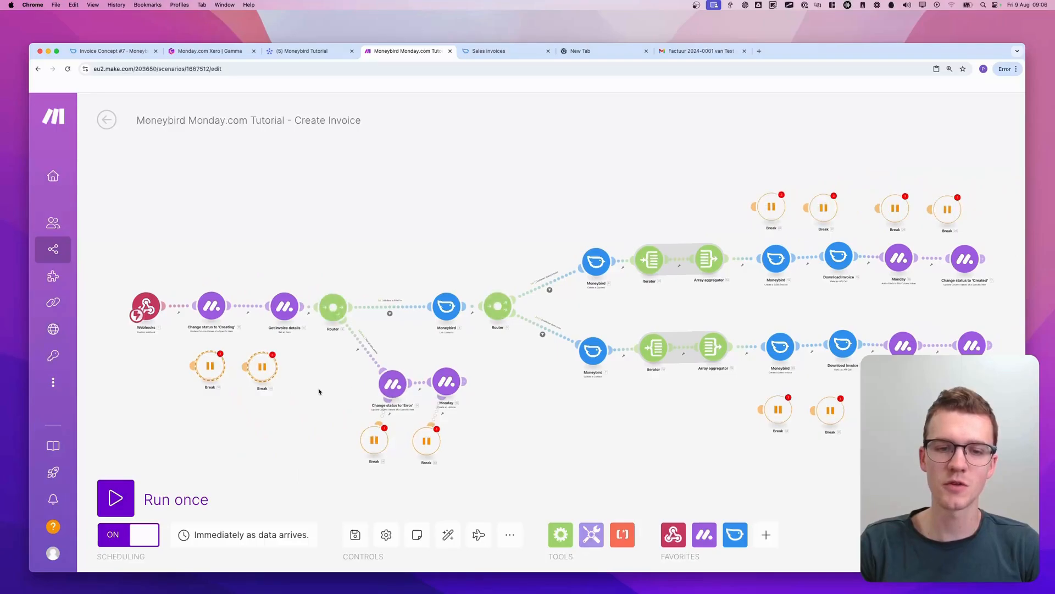
# Connect the two placed Break handlers to Change status to 'Creating' and Get invoice details
pyautogui.moveTo(246, 367); pyautogui.dragTo(285, 308)
pyautogui.moveTo(193, 367); pyautogui.dragTo(212, 271)
pyautogui.moveTo(191, 366); pyautogui.dragTo(211, 307)
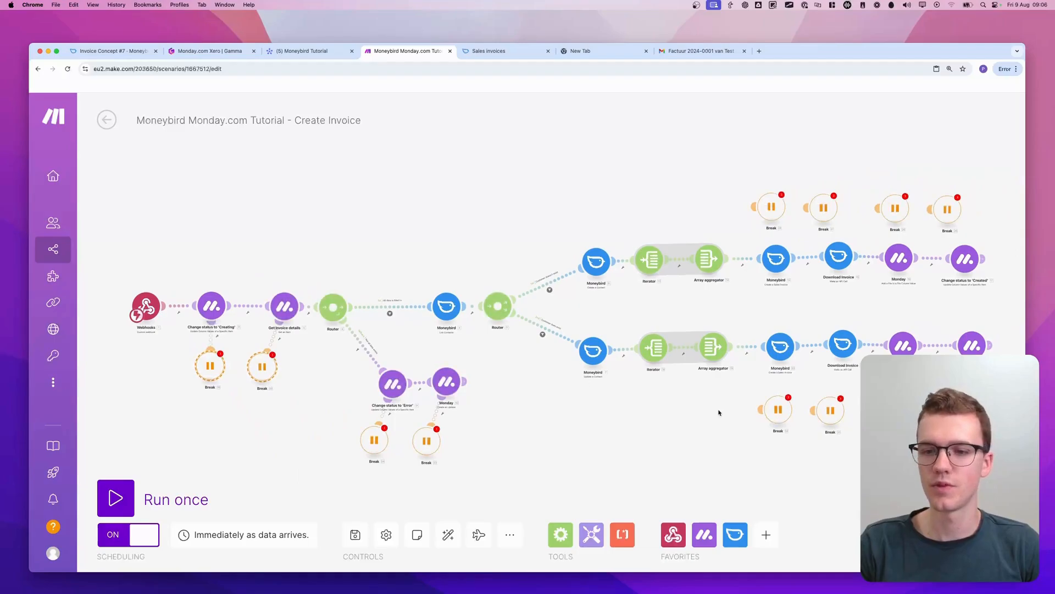
# Connect the remaining pasted Break handlers to the last four modules of the lower and upper invoice branches
pyautogui.moveTo(769, 407); pyautogui.dragTo(781, 347)
pyautogui.moveTo(815, 410); pyautogui.dragTo(843, 345)
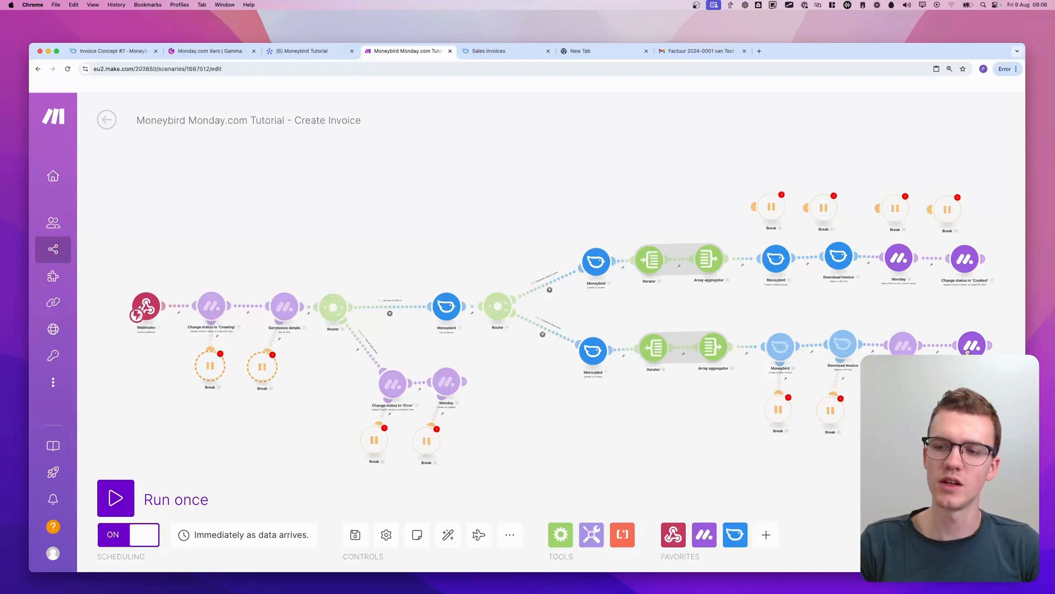
pyautogui.moveTo(936, 219); pyautogui.dragTo(965, 258)
pyautogui.moveTo(881, 213); pyautogui.dragTo(898, 257)
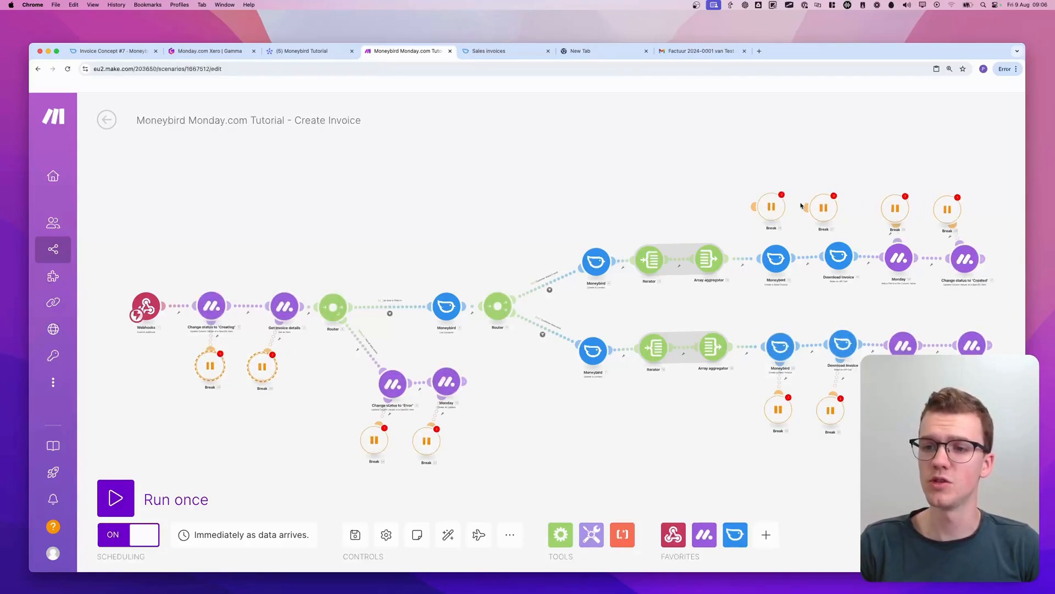
pyautogui.moveTo(807, 206); pyautogui.dragTo(838, 255)
pyautogui.moveTo(757, 210); pyautogui.dragTo(776, 258)
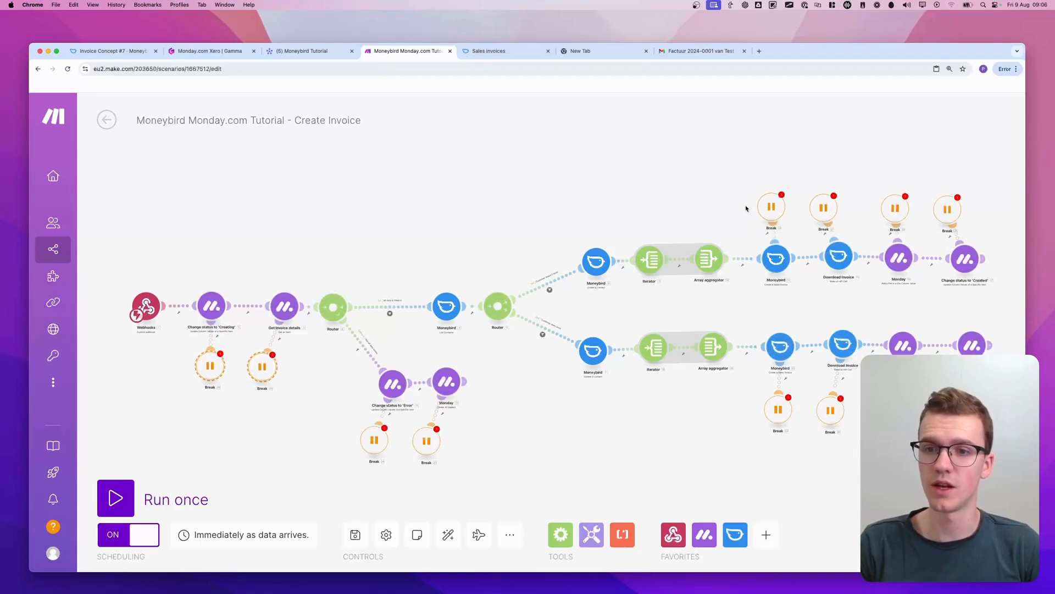
# Add Break handler copies to the Moneybird module before the second router and to the first Moneybird module of each branch
pyautogui.moveTo(744, 173); pyautogui.dragTo(584, 254)
pyautogui.press('super+c')
pyautogui.press('super+v')
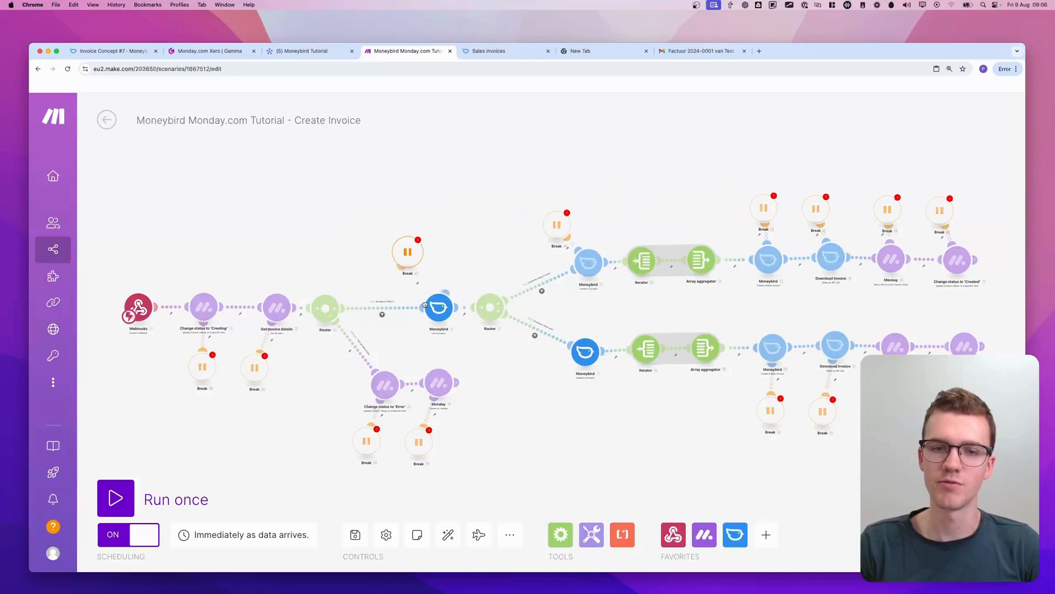
pyautogui.moveTo(416, 266); pyautogui.dragTo(562, 409)
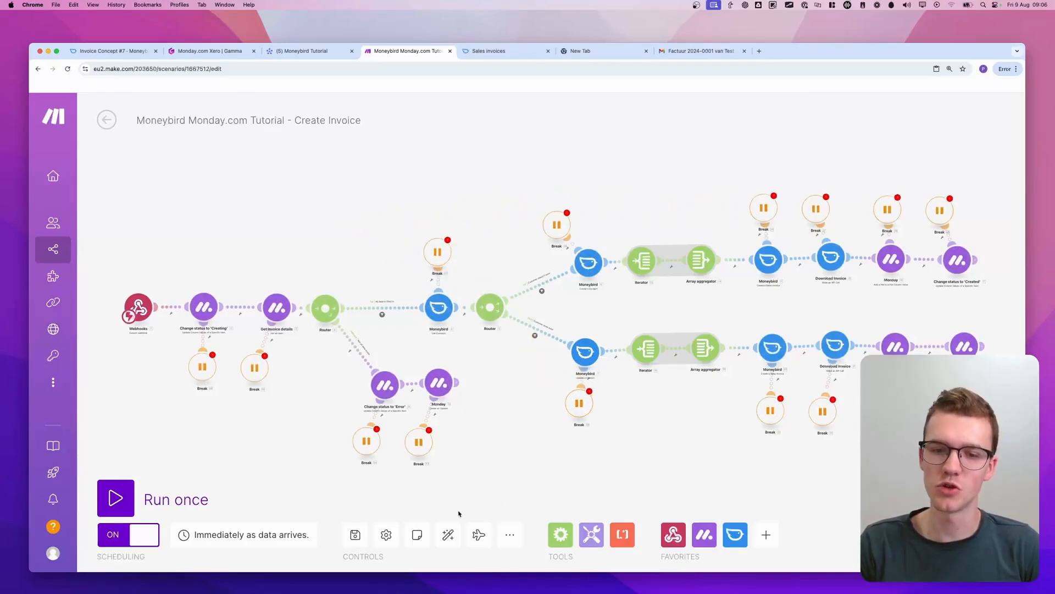
# Allow storing of incomplete executions for the Create Invoice scenario and save it
pyautogui.click(357, 536)
pyautogui.click(511, 549)
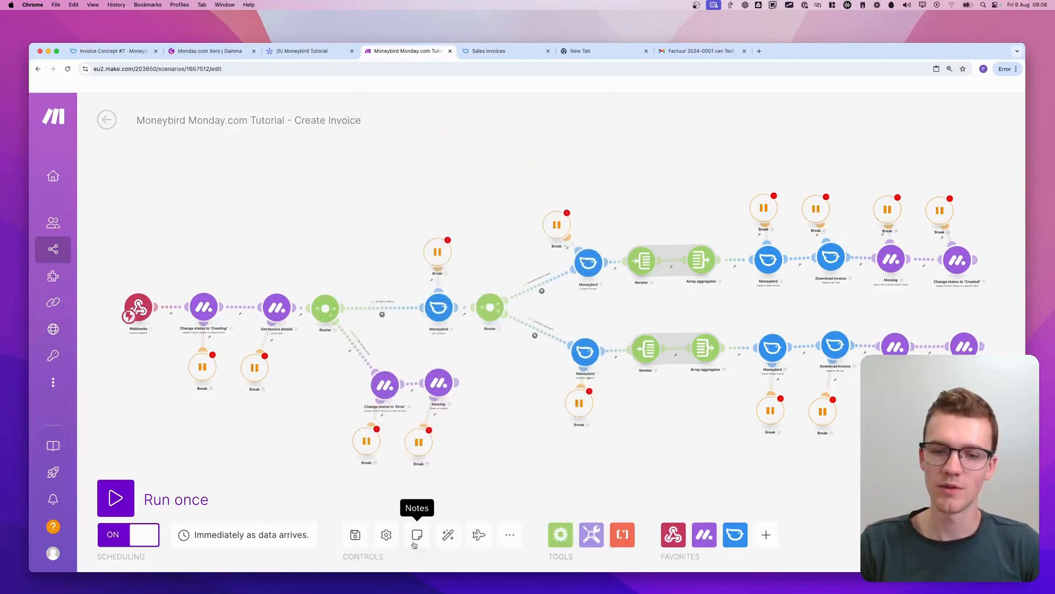
pyautogui.click(386, 534)
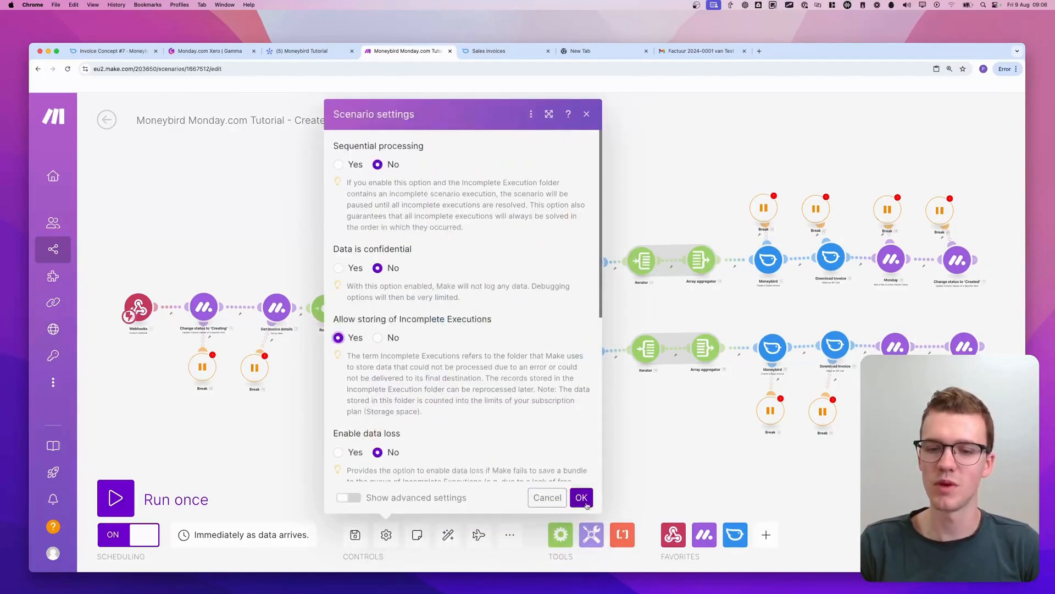
pyautogui.click(581, 497)
pyautogui.click(355, 535)
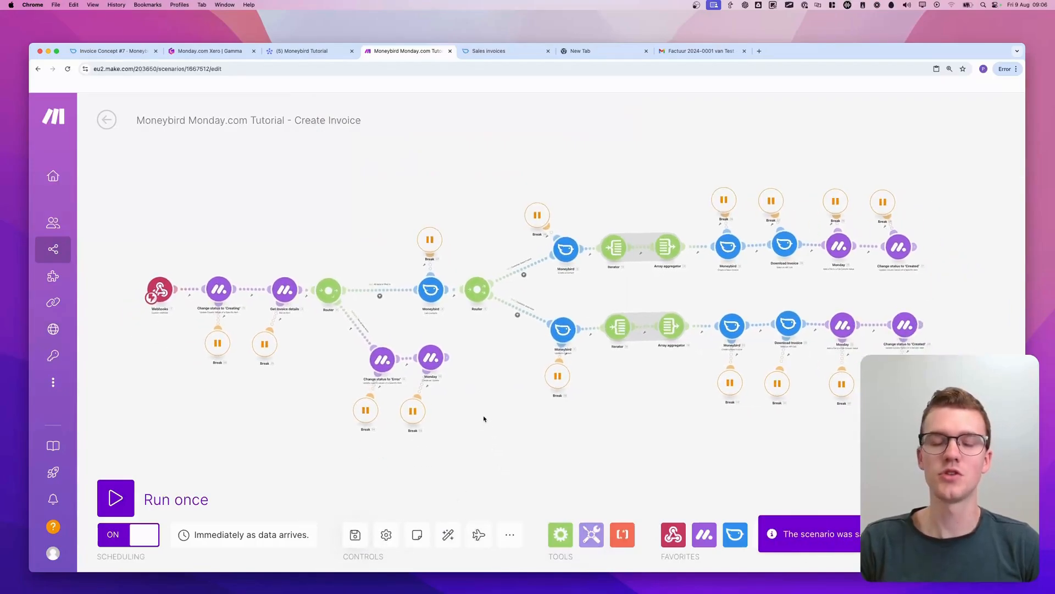